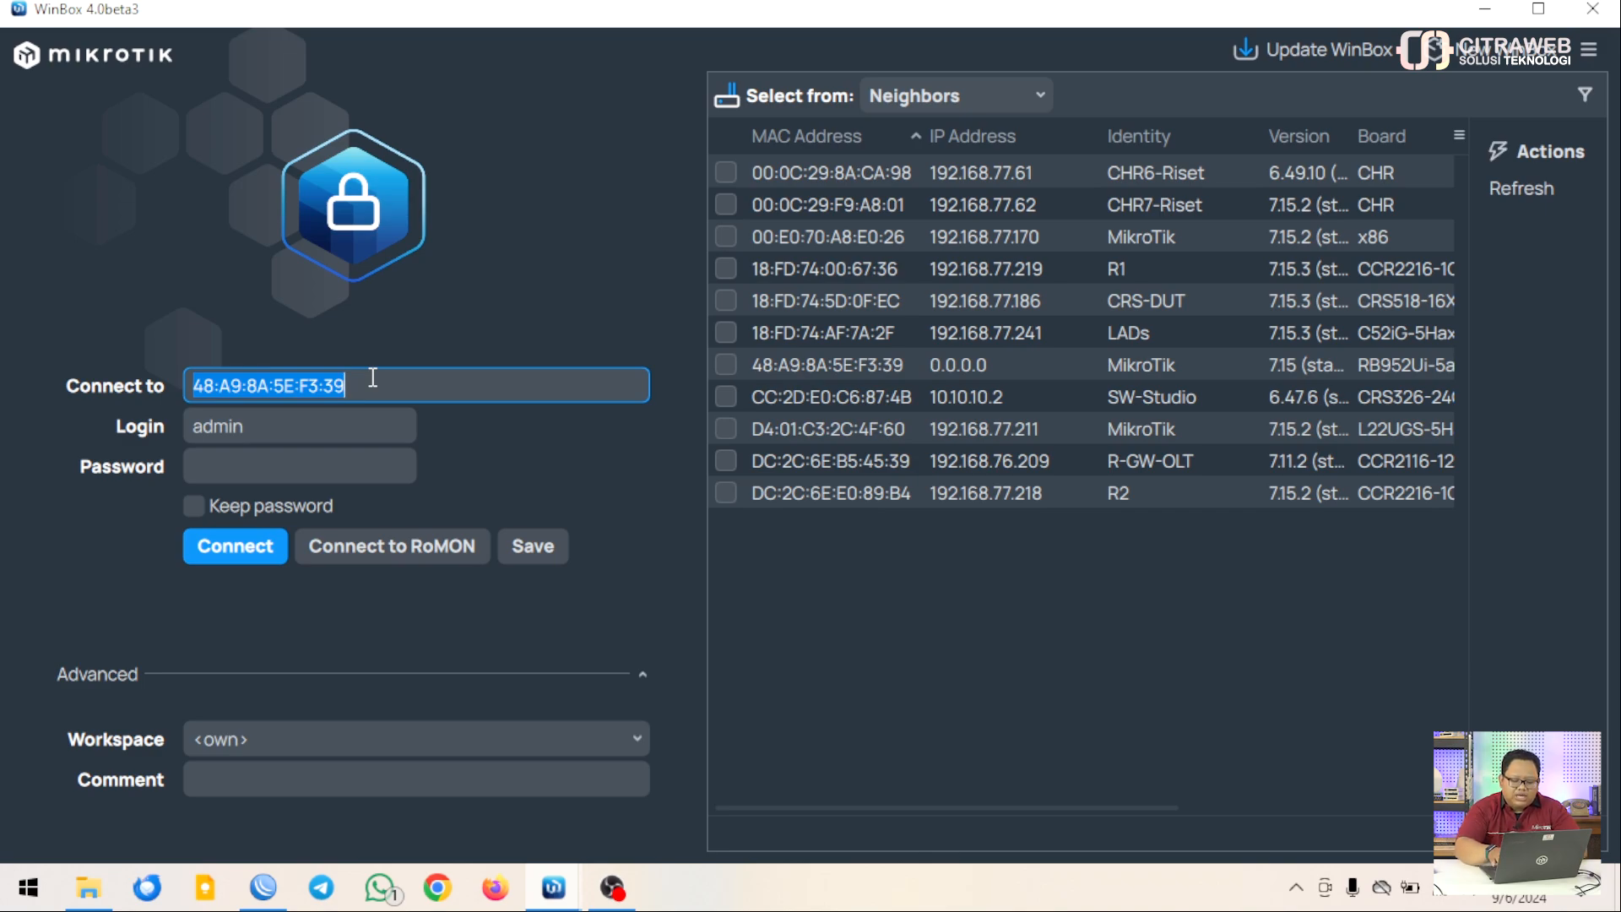
# Connect to the R-GW-Training router by its public IP as admin, entering the account password
pyautogui.write('103.')
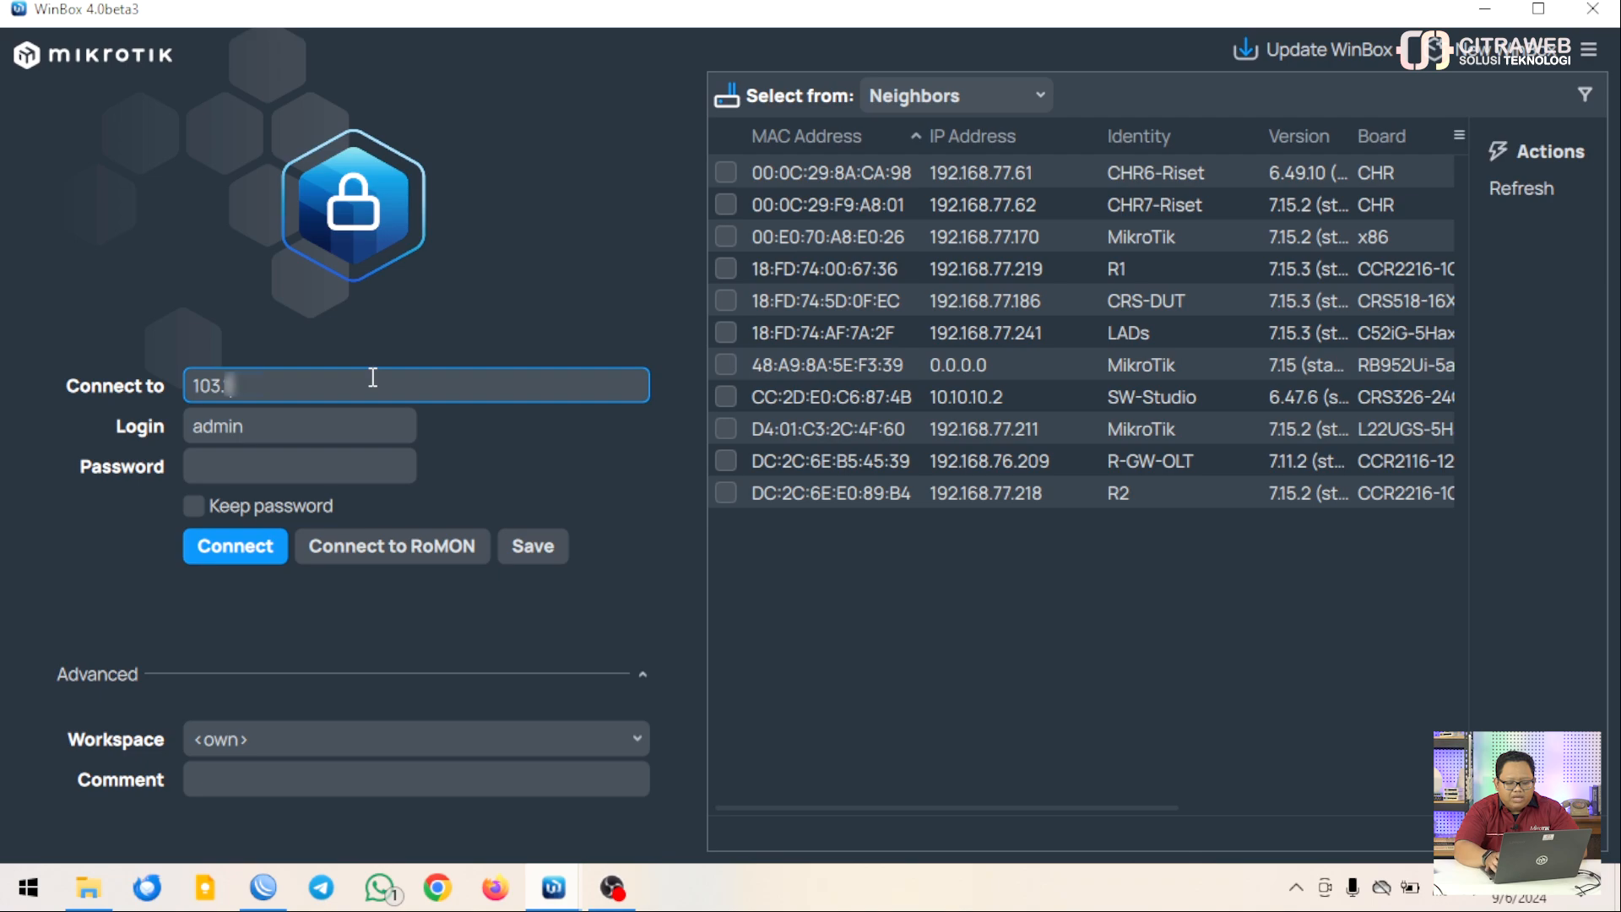
pyautogui.write('25')
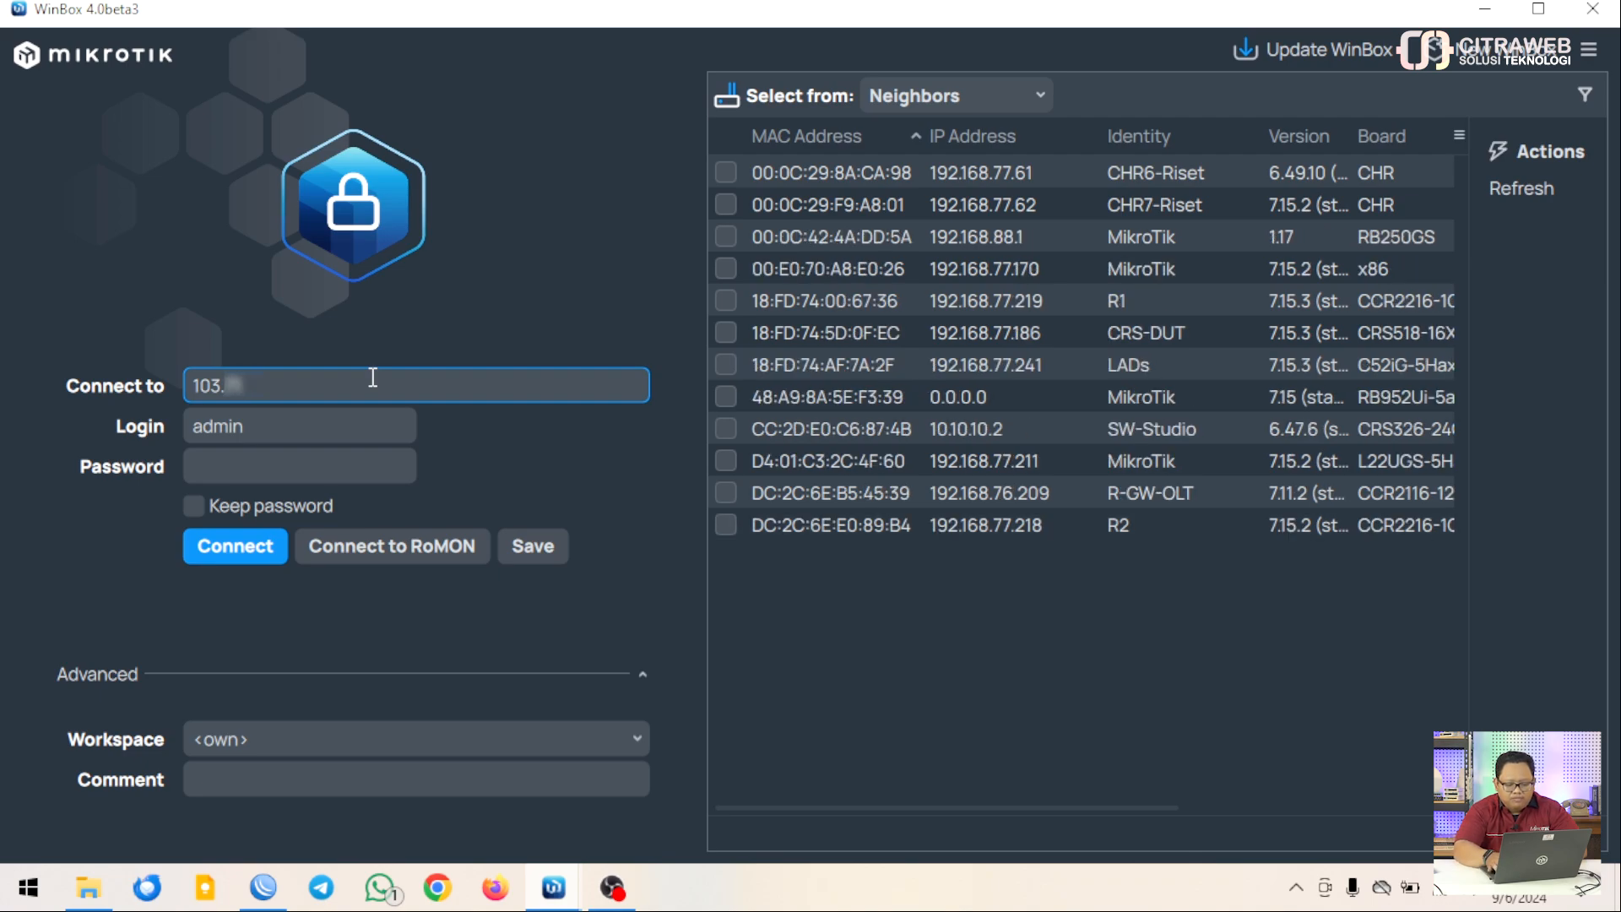
pyautogui.write('5.')
pyautogui.write('29')
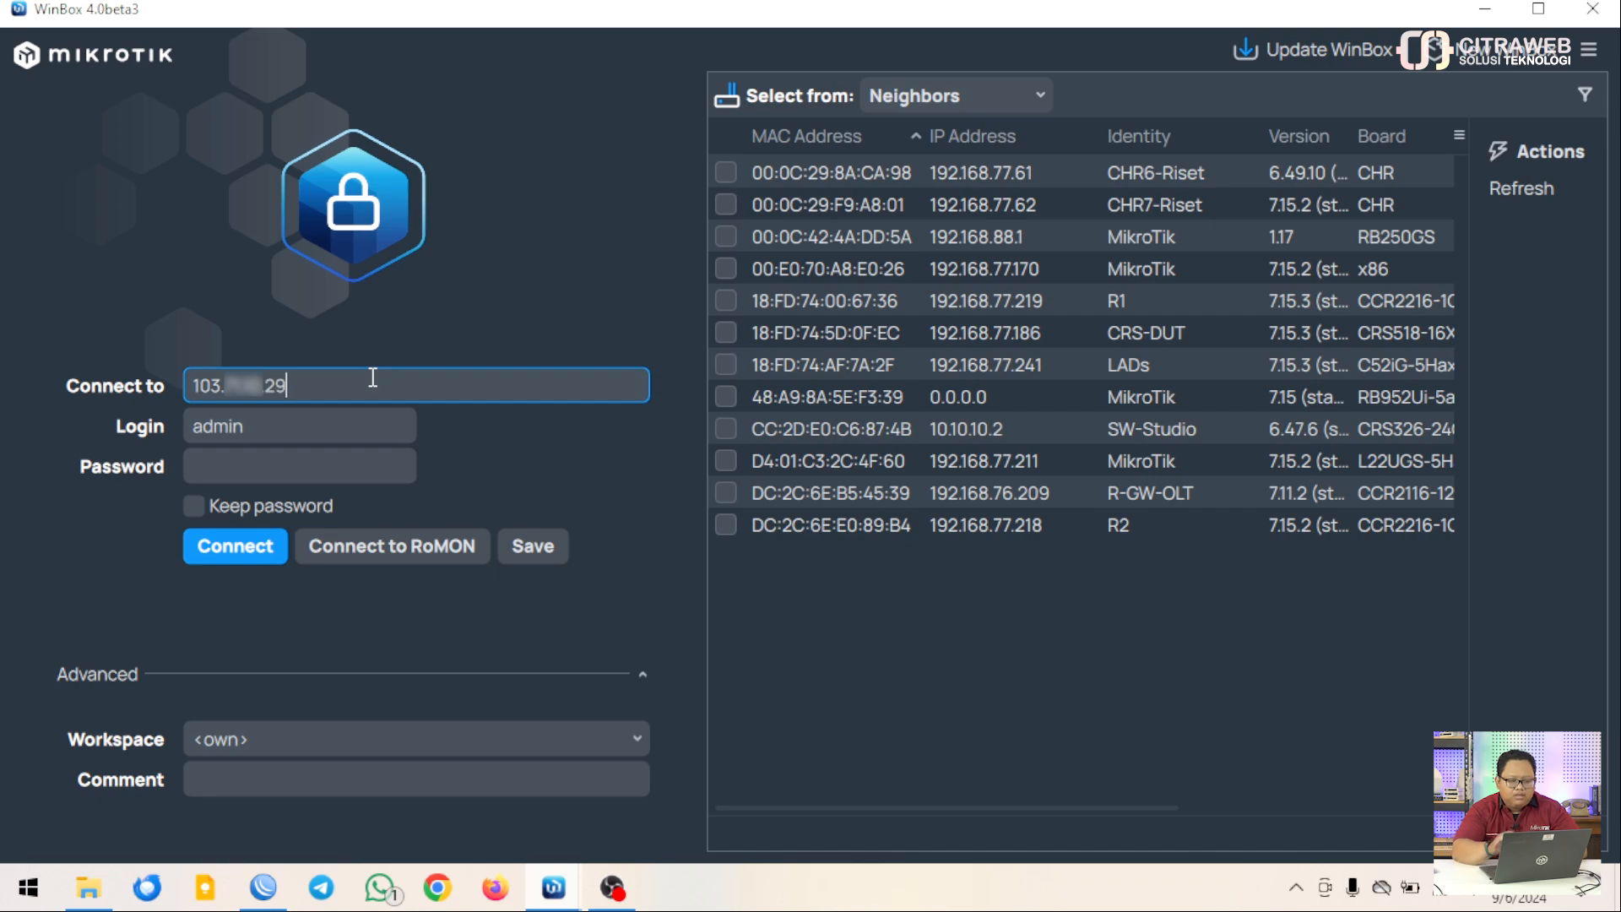
pyautogui.click(346, 429)
pyautogui.click(339, 467)
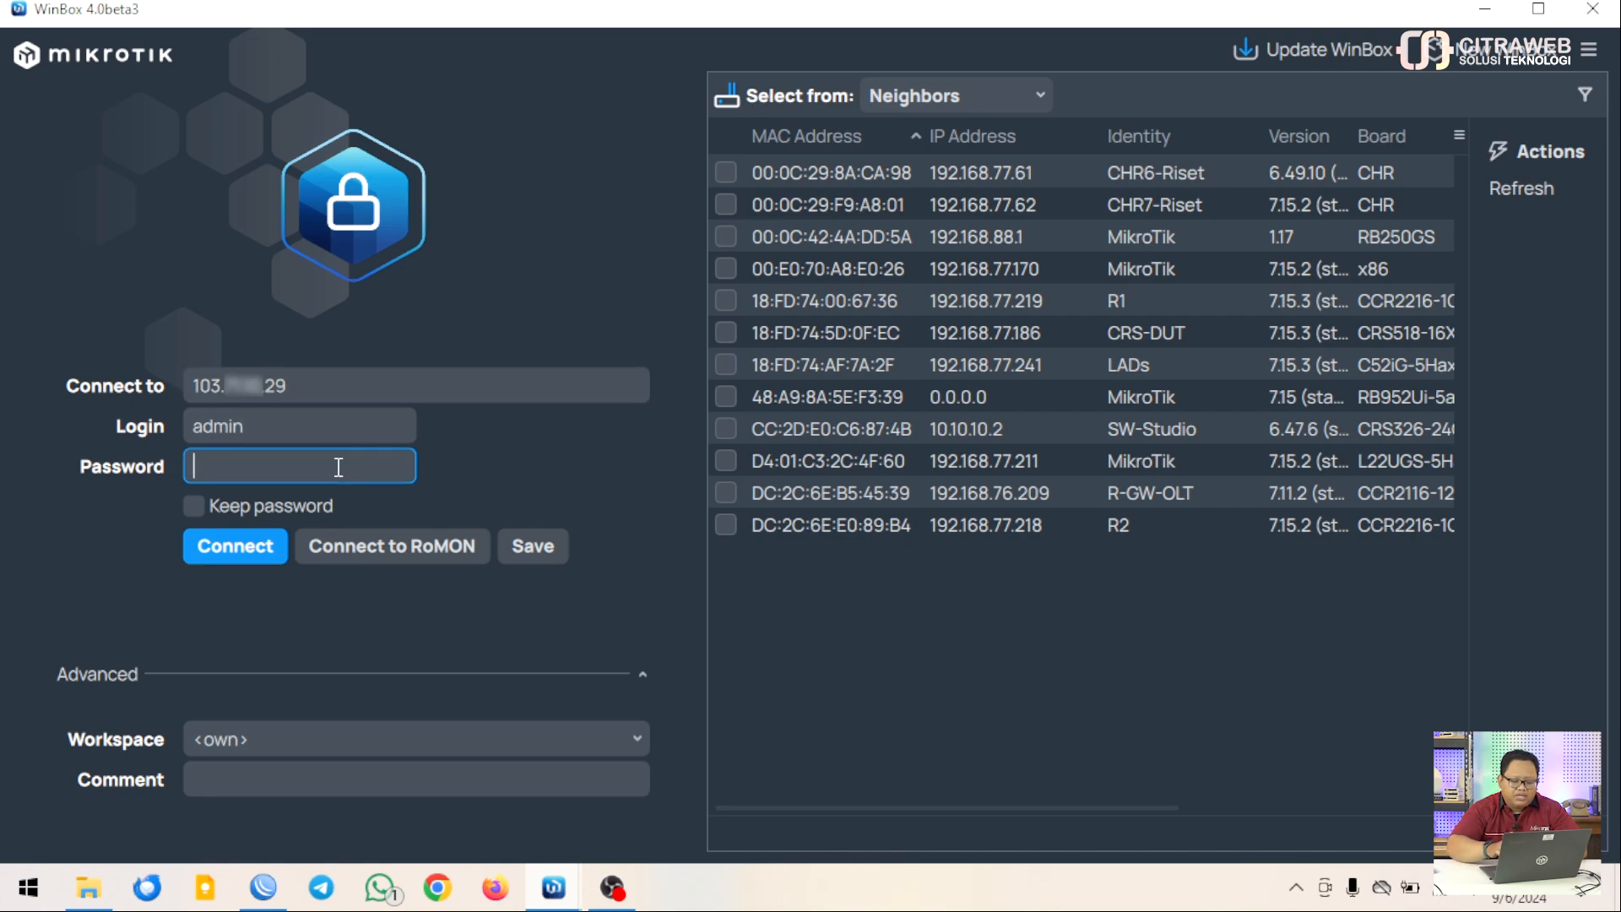
pyautogui.write('•')
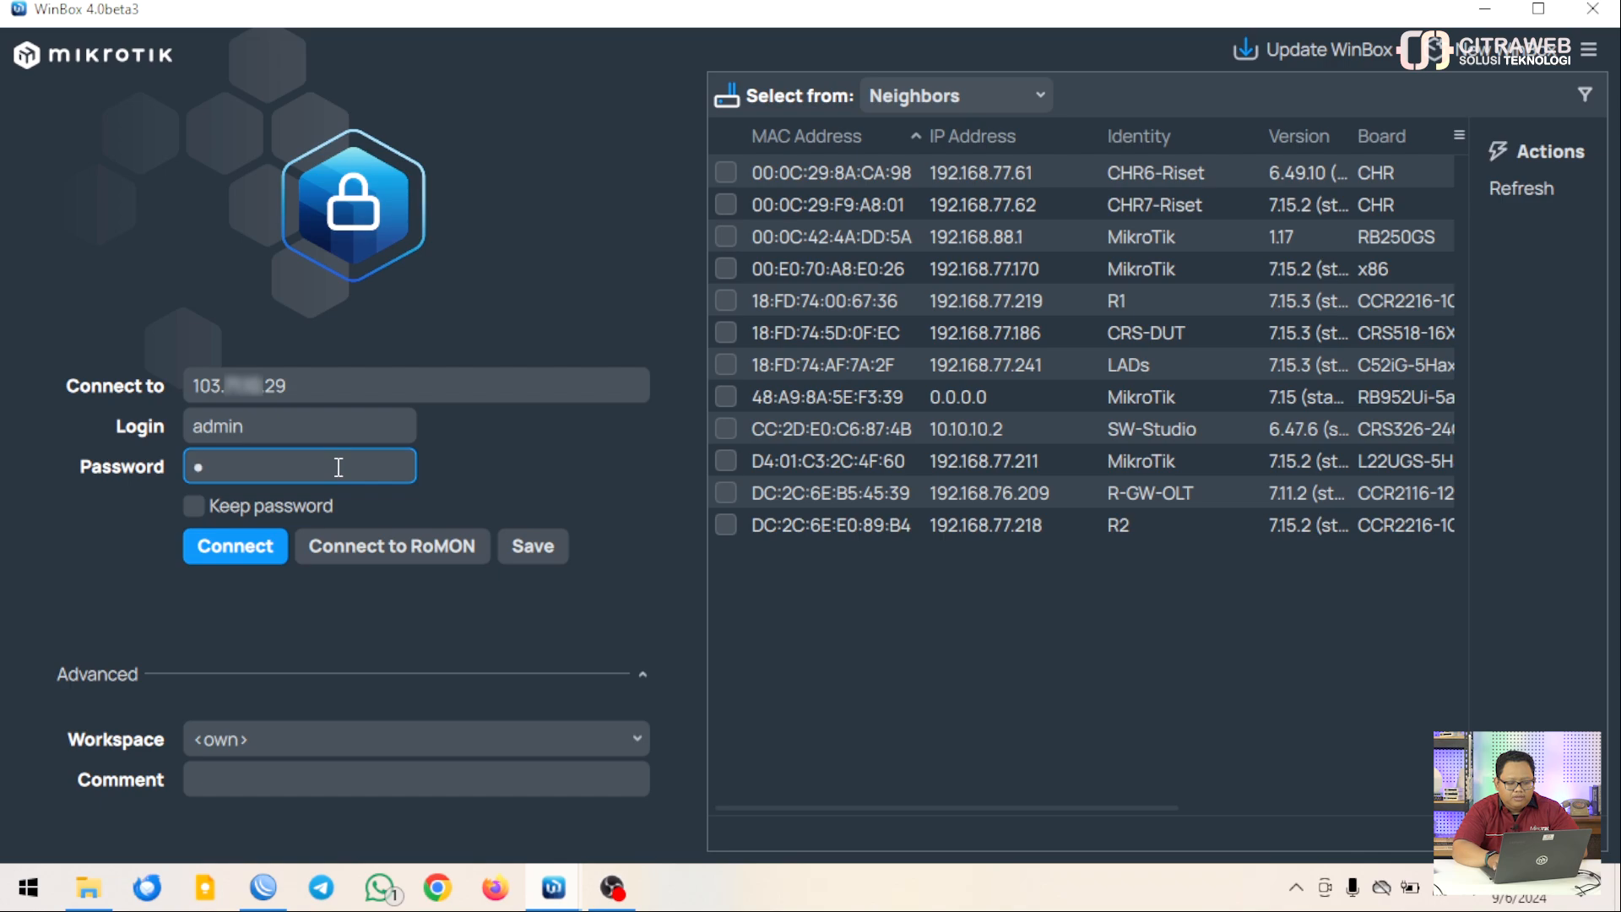
pyautogui.write('••')
pyautogui.press('BackSpace')
pyautogui.press('BackSpace')
pyautogui.press('BackSpace')
pyautogui.write('•••••••••••')
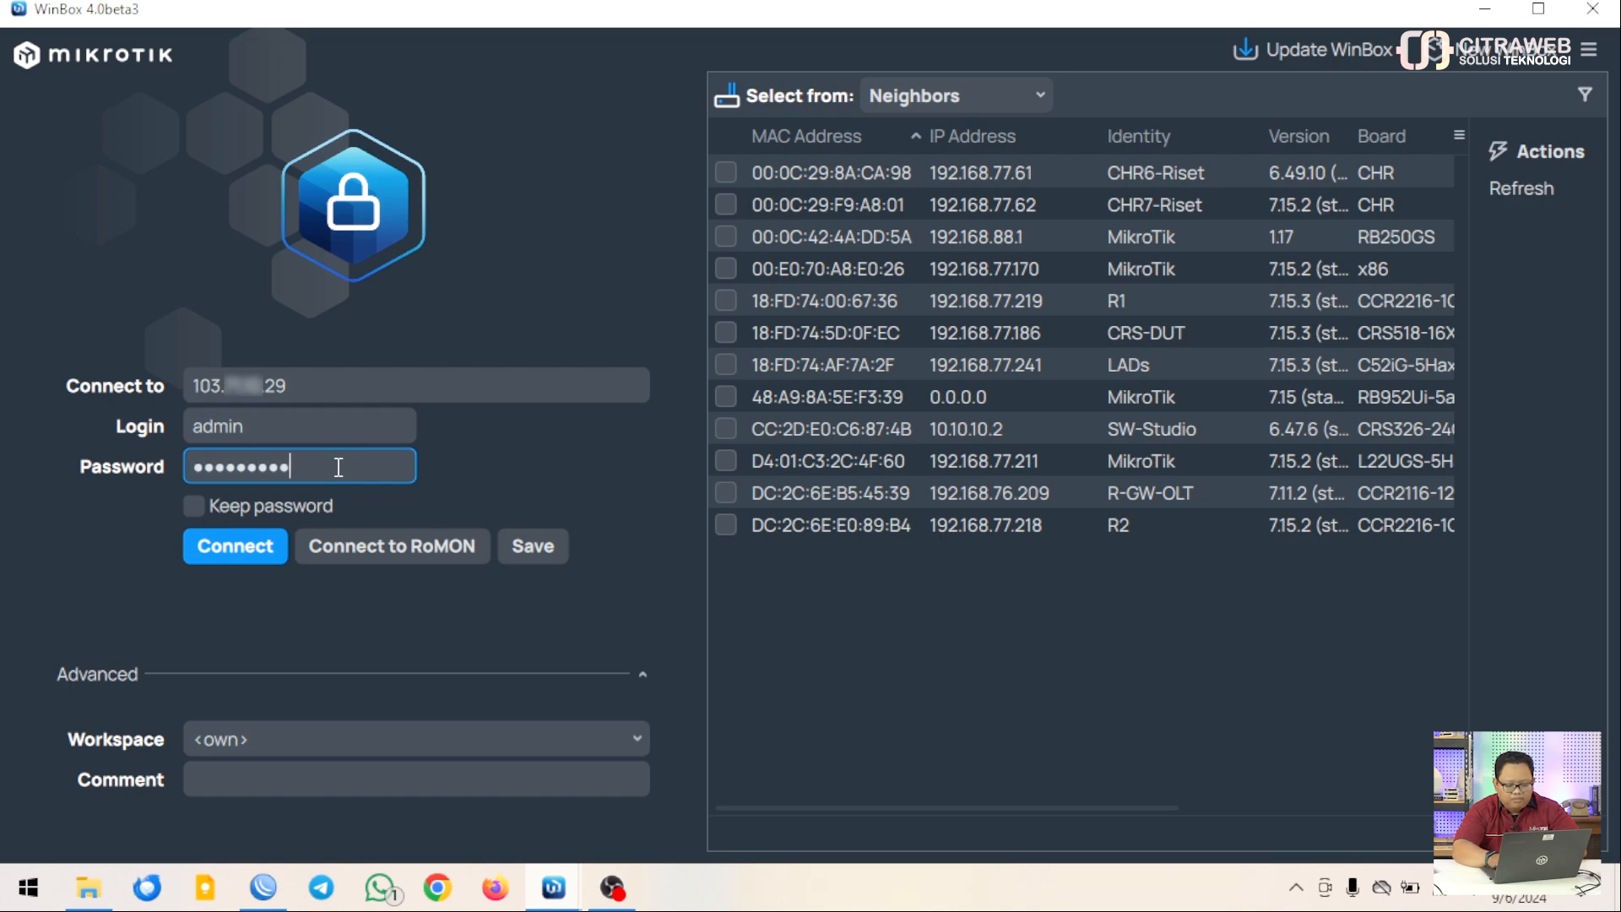
pyautogui.press('Return')
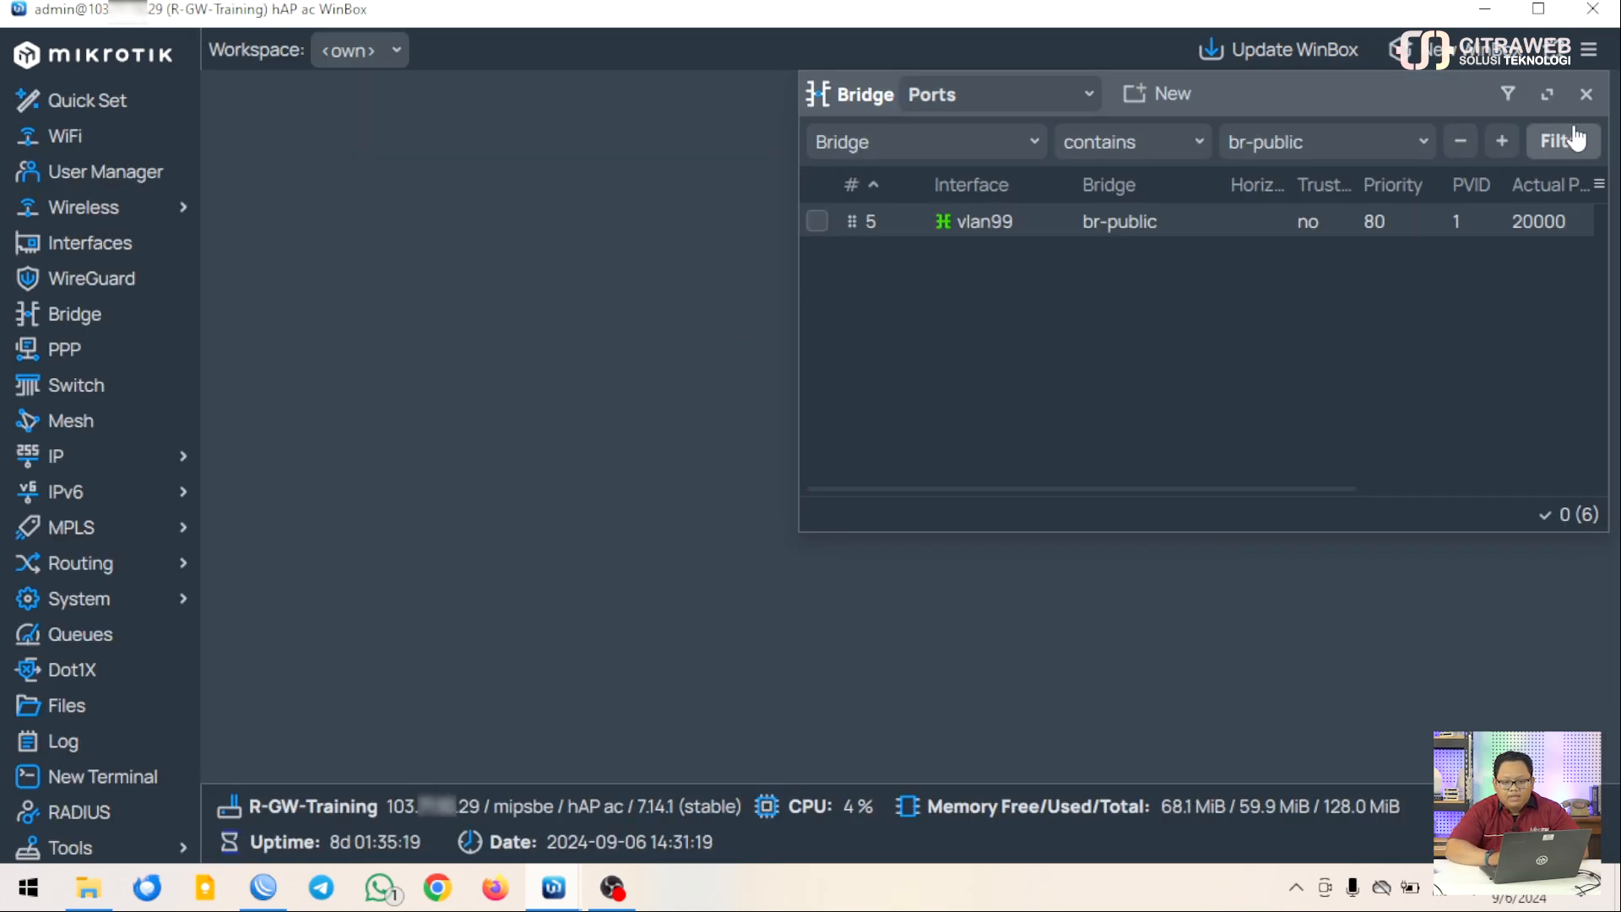
# Close Bridge Ports, review vlan99 in the Interface List, then close the list
pyautogui.click(1585, 94)
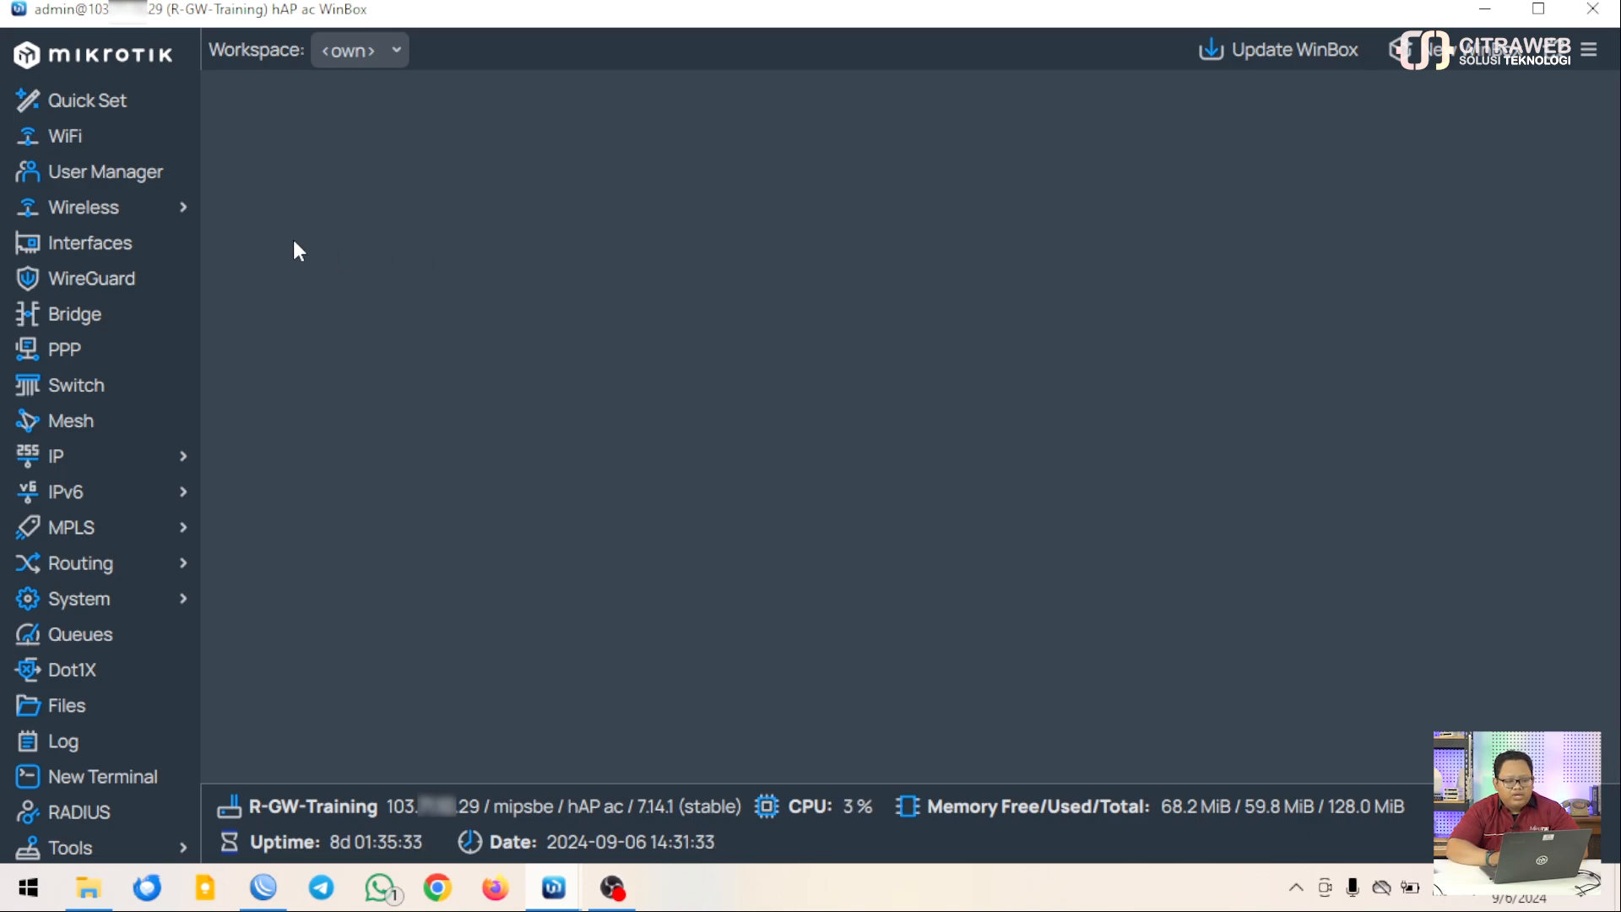
pyautogui.click(156, 253)
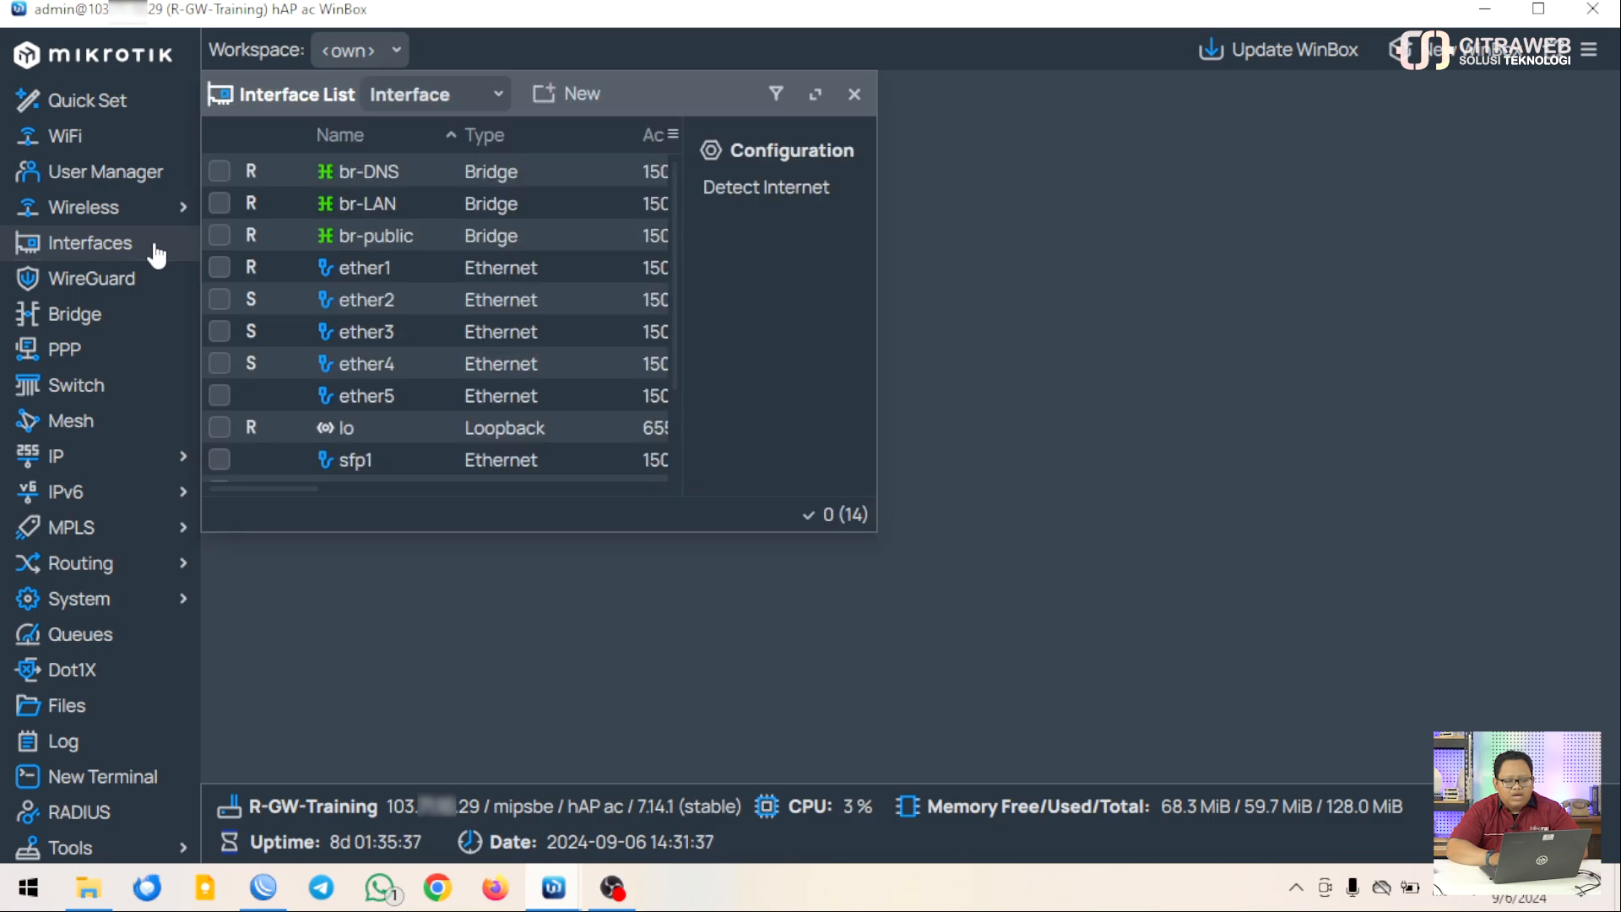
pyautogui.scroll(-3, 482, 308)
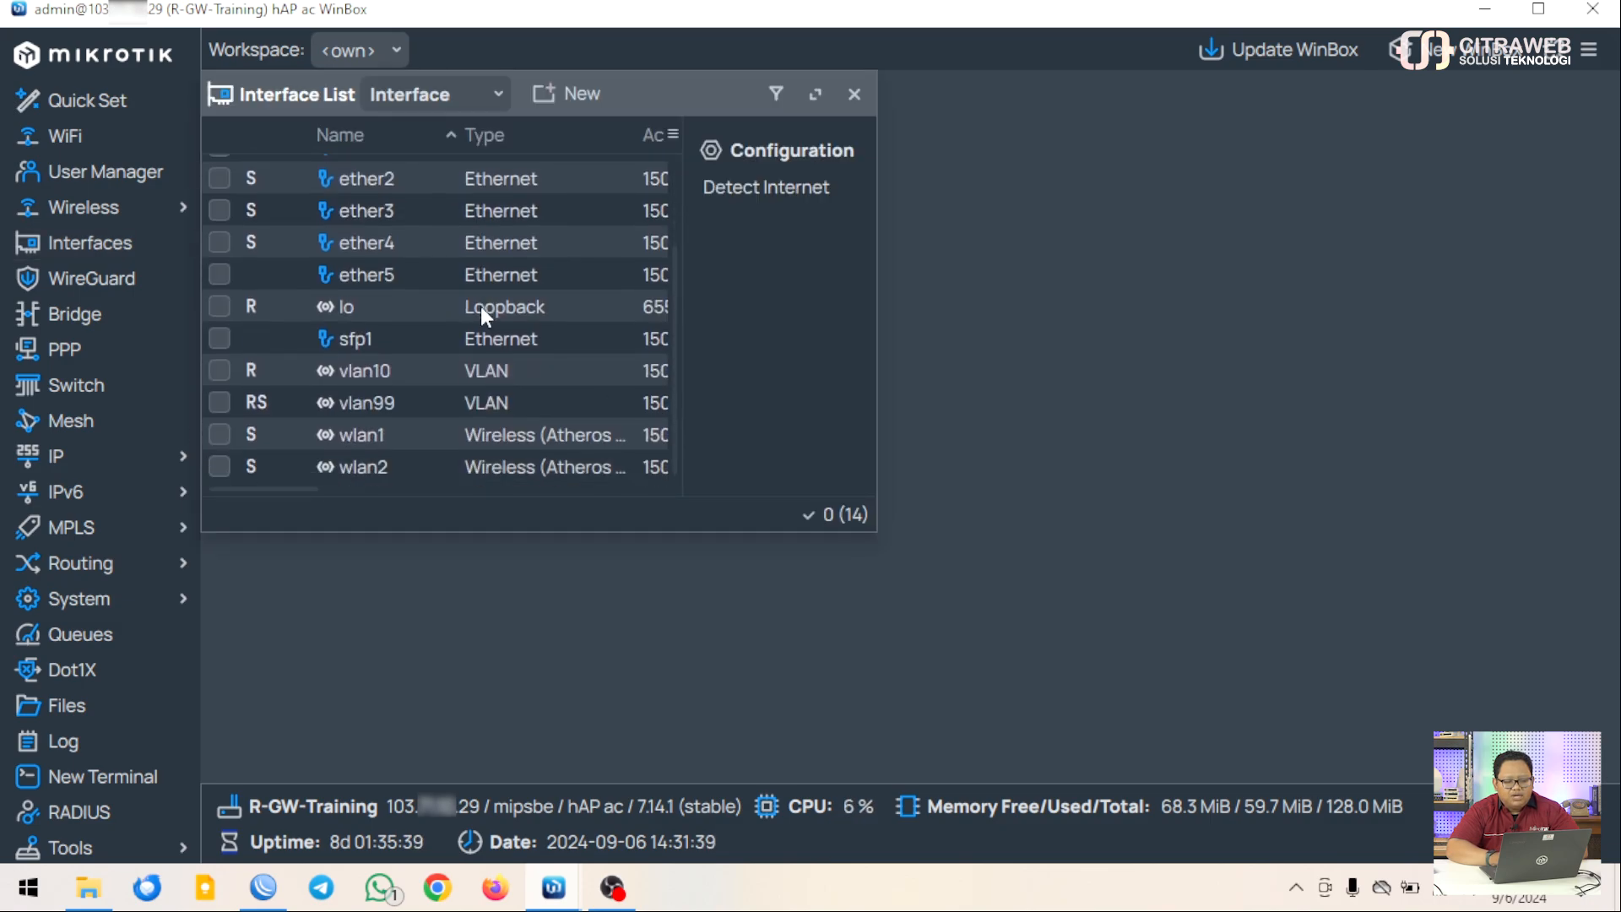
pyautogui.click(400, 406)
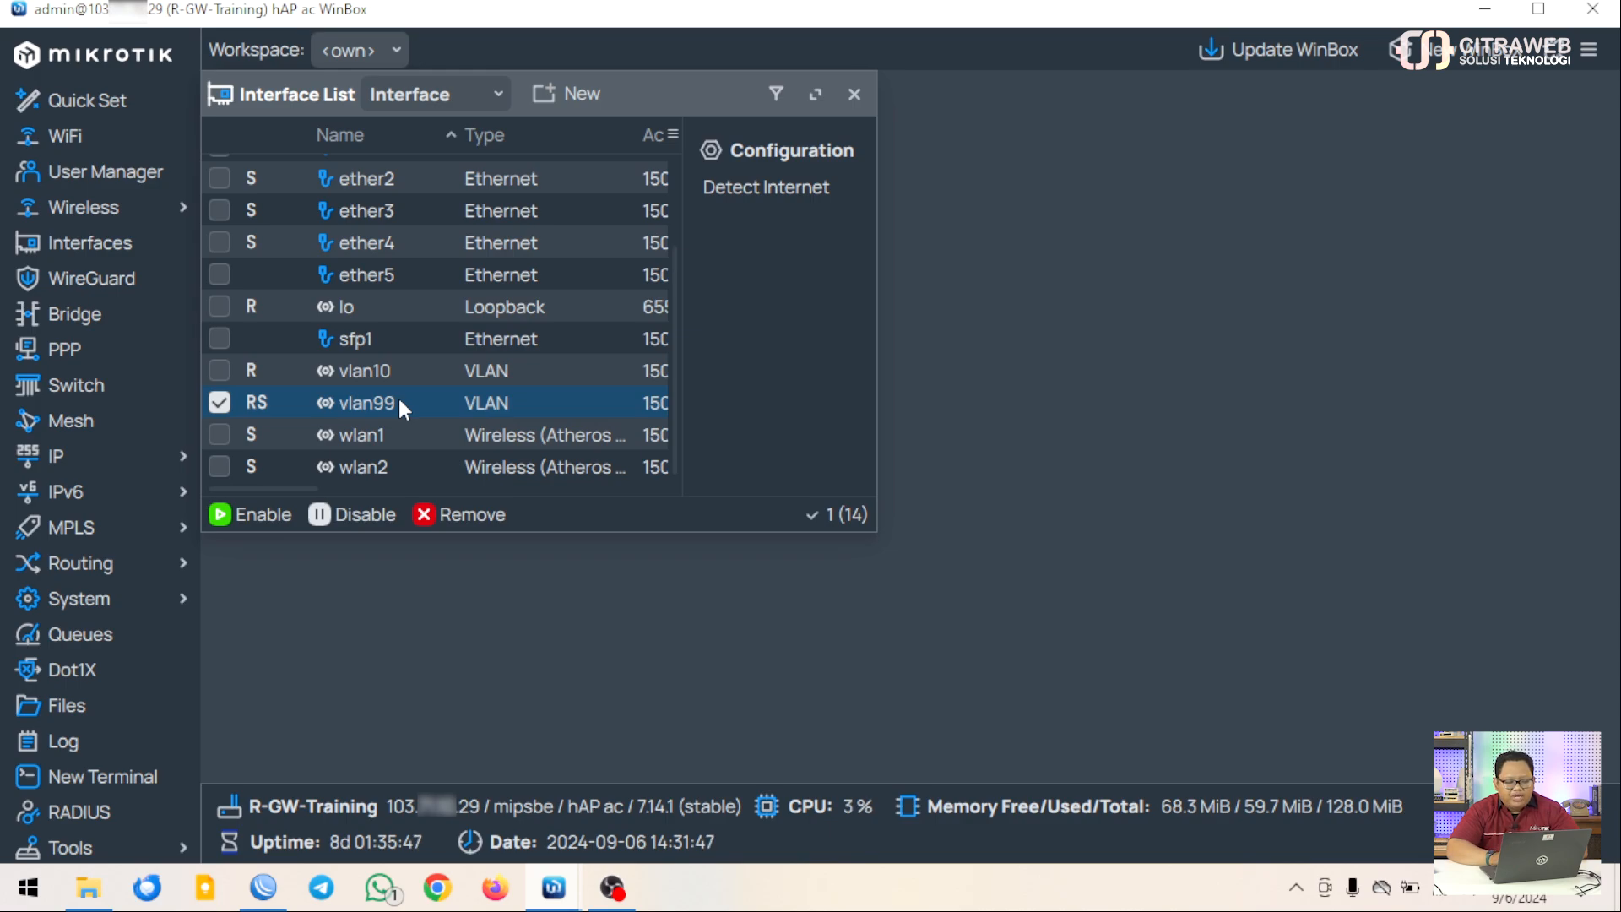
pyautogui.click(219, 405)
pyautogui.scroll(2, 377, 394)
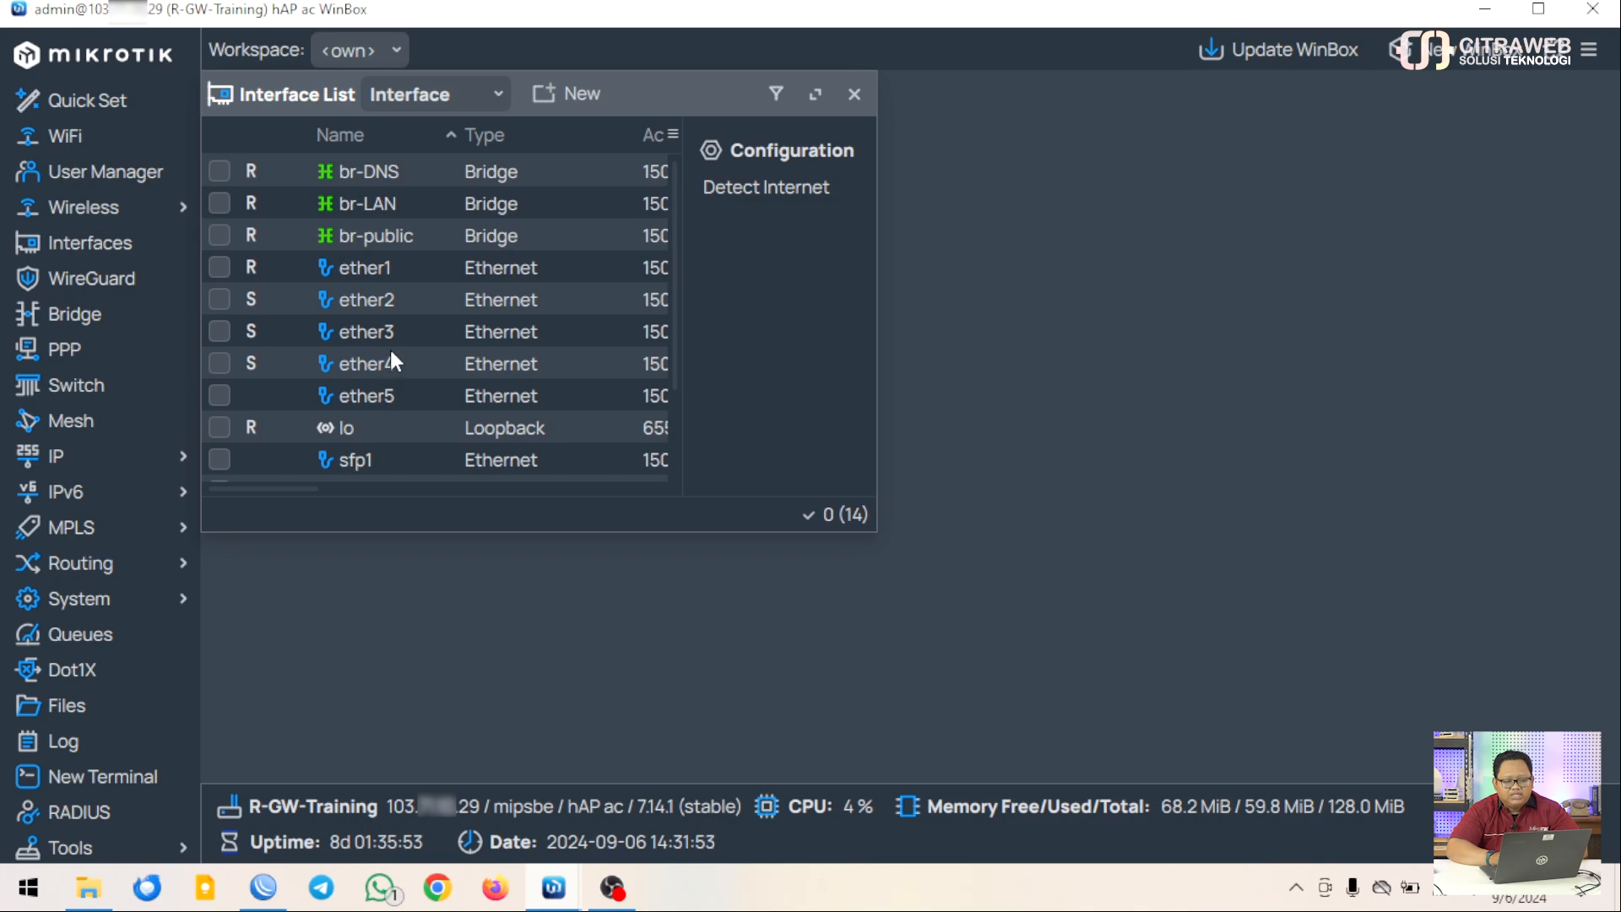
pyautogui.click(856, 94)
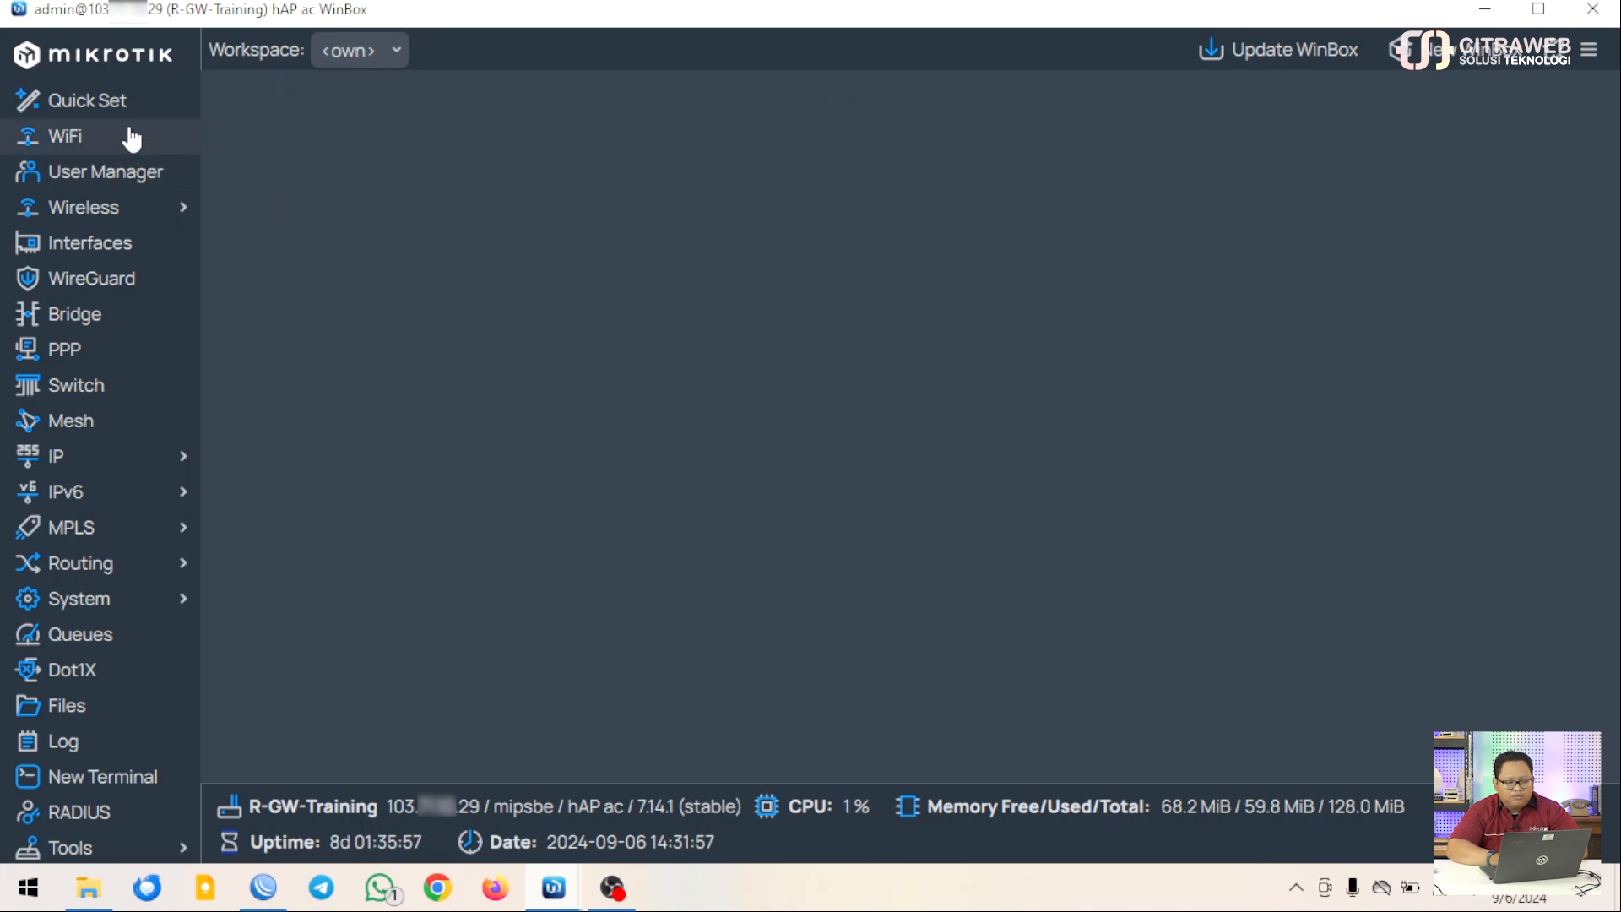
# Reopen Bridge centred on screen, toggle Bridge and Ports views to confirm vlan99 on br-public, then close
pyautogui.click(121, 318)
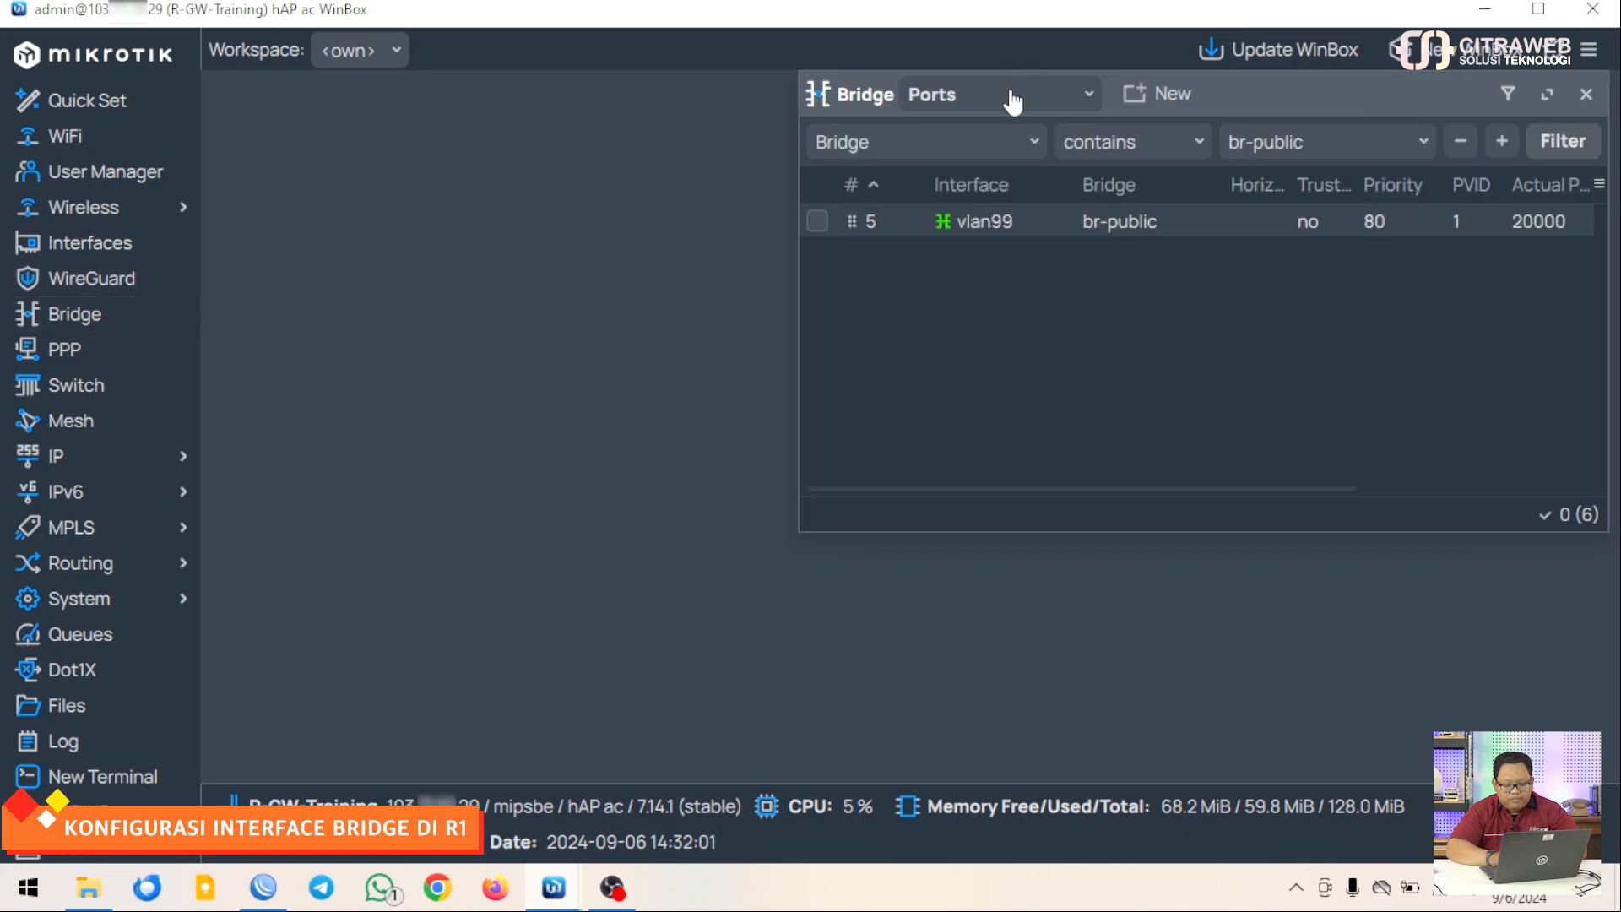
pyautogui.click(988, 96)
pyautogui.click(1250, 94)
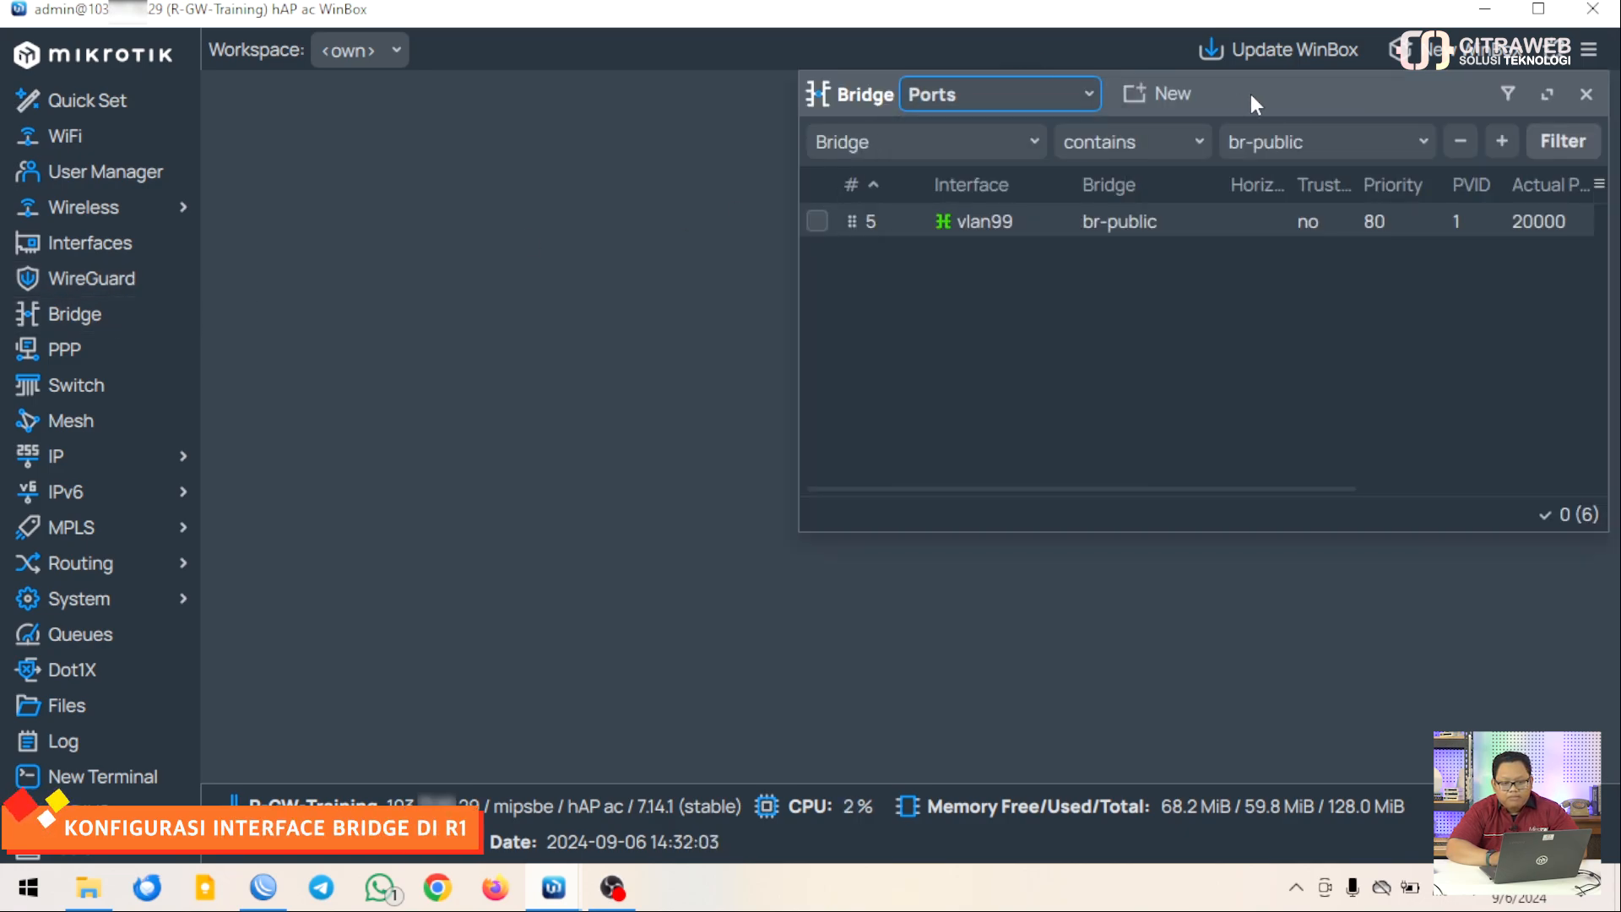
pyautogui.moveTo(1249, 94); pyautogui.dragTo(987, 184)
pyautogui.moveTo(825, 245); pyautogui.dragTo(732, 176)
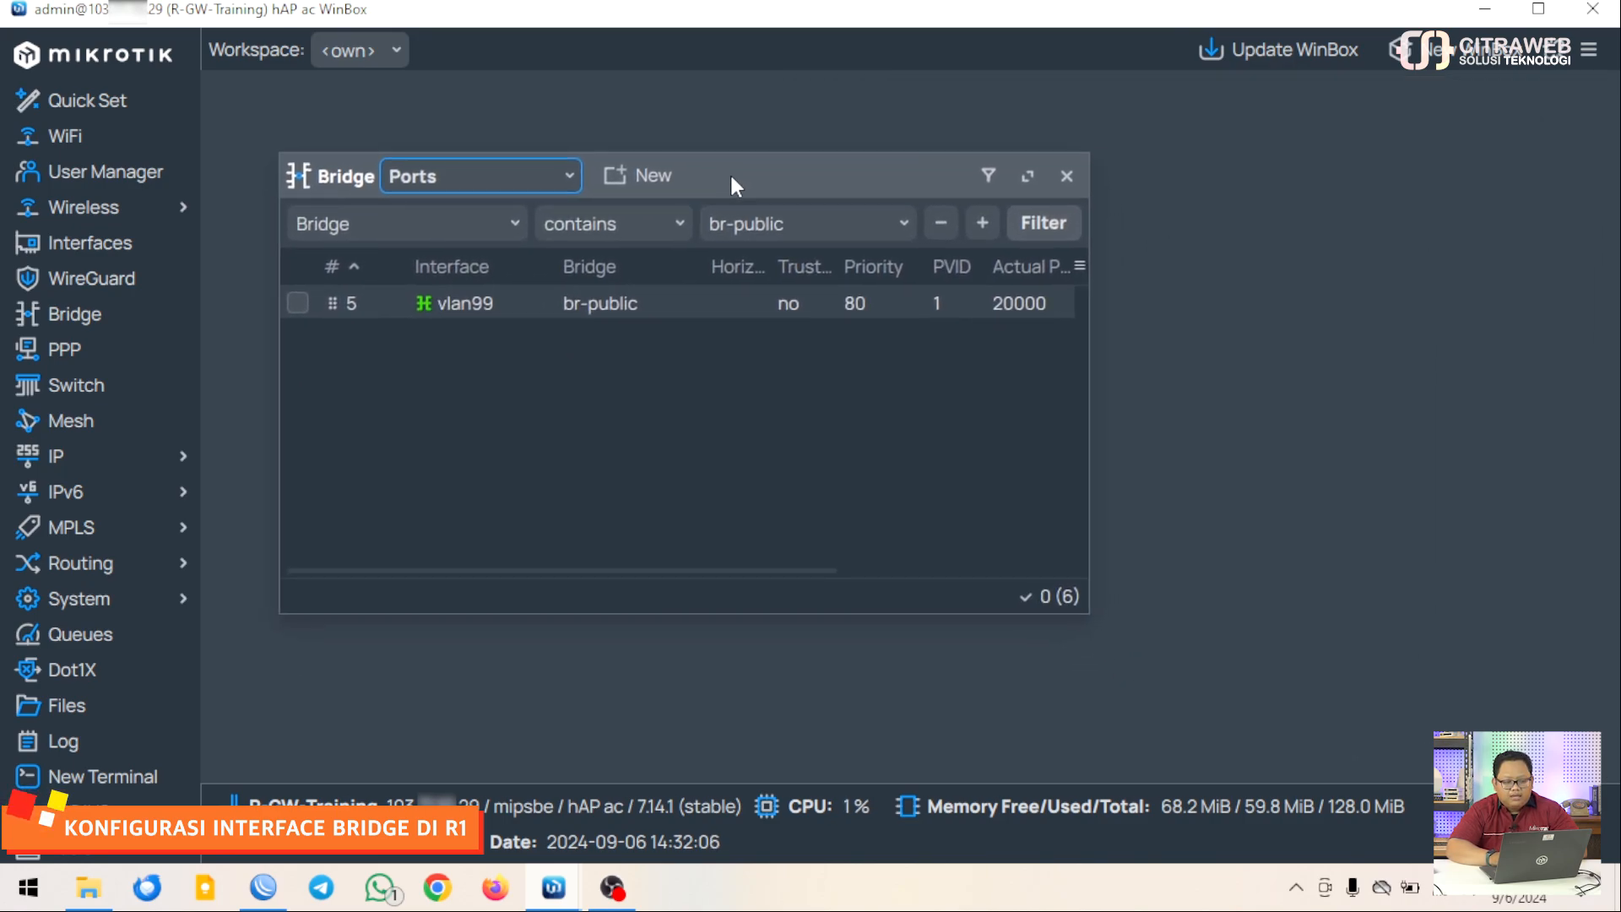
pyautogui.click(566, 176)
pyautogui.click(517, 216)
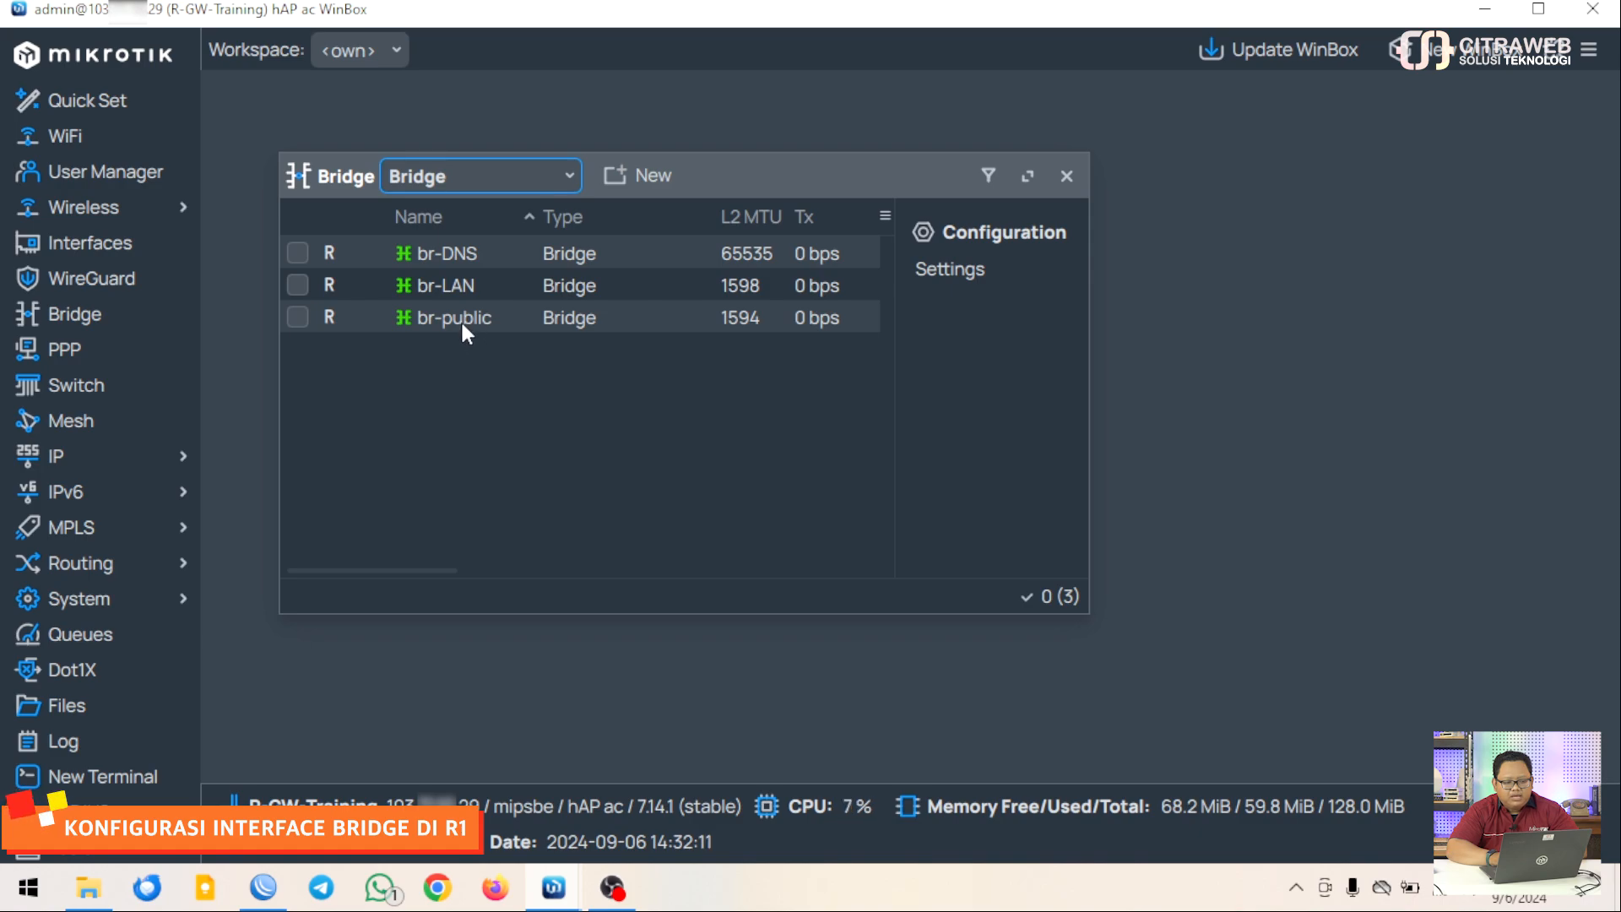
pyautogui.click(568, 175)
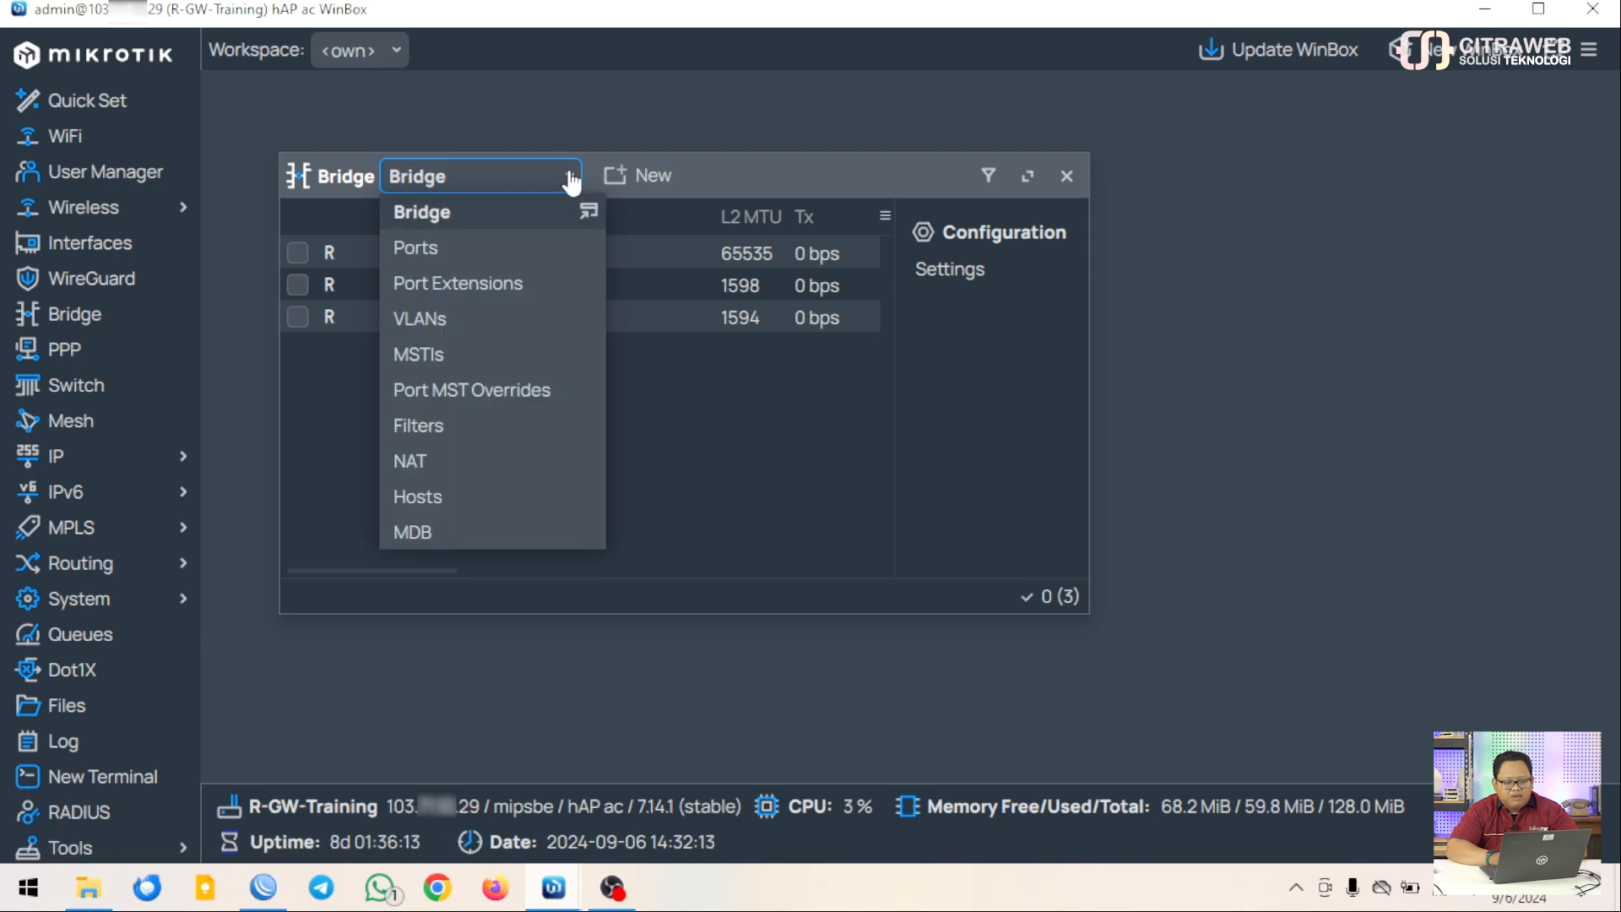
pyautogui.click(463, 249)
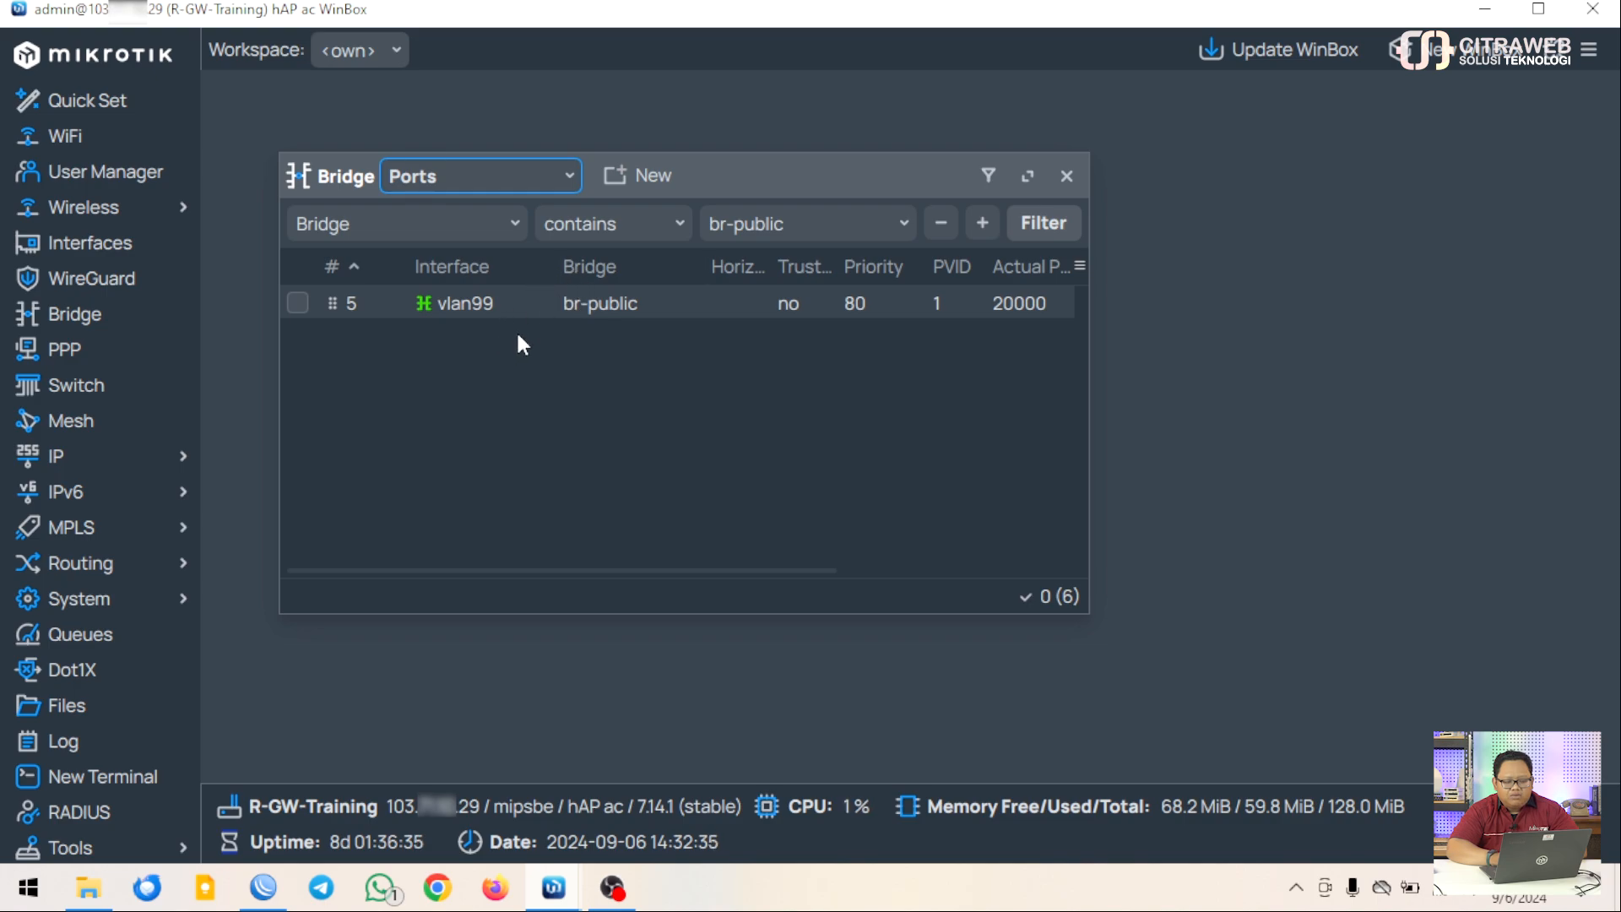
pyautogui.click(1066, 177)
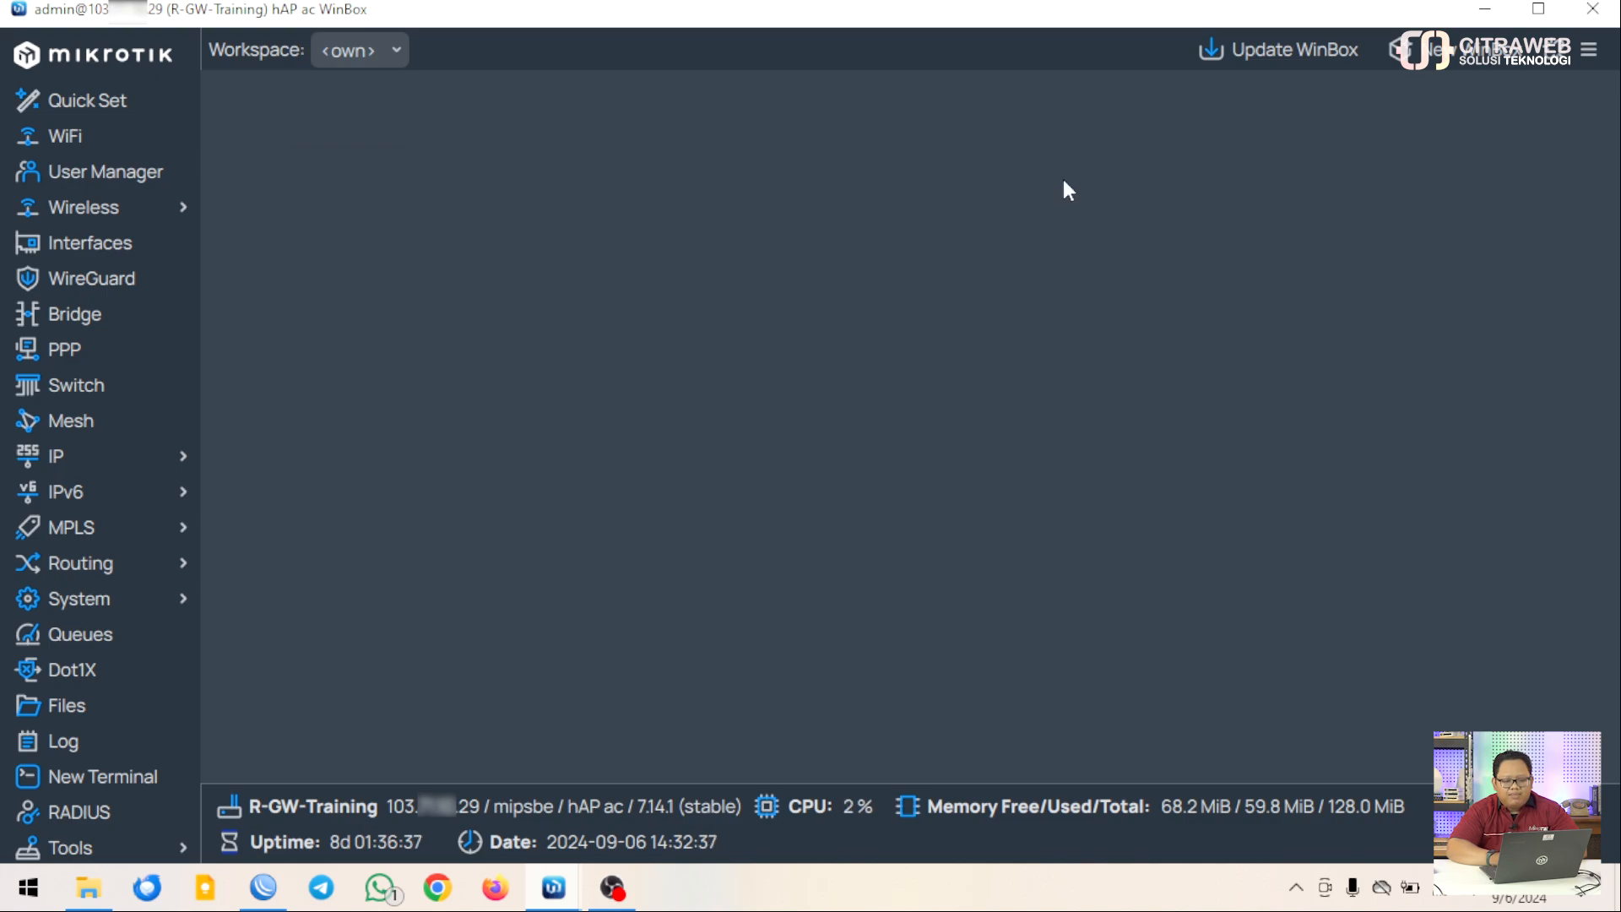
# Open IP Addresses, enlarge the window and widen the Address column to show addresses like 192.168.64.30/24
pyautogui.click(159, 456)
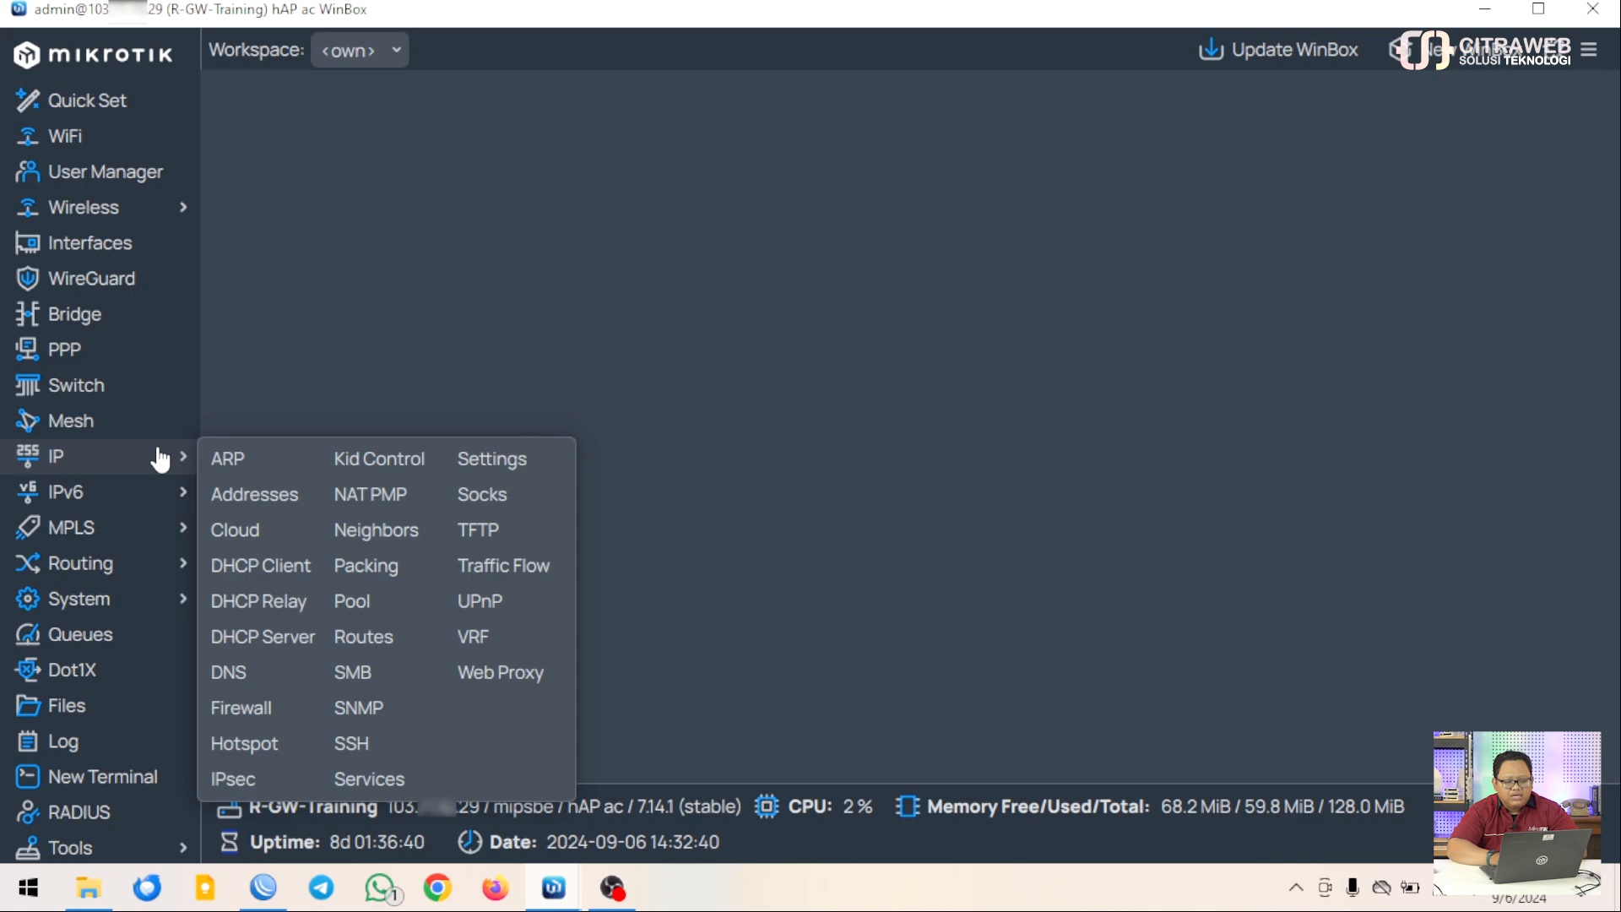
pyautogui.click(260, 496)
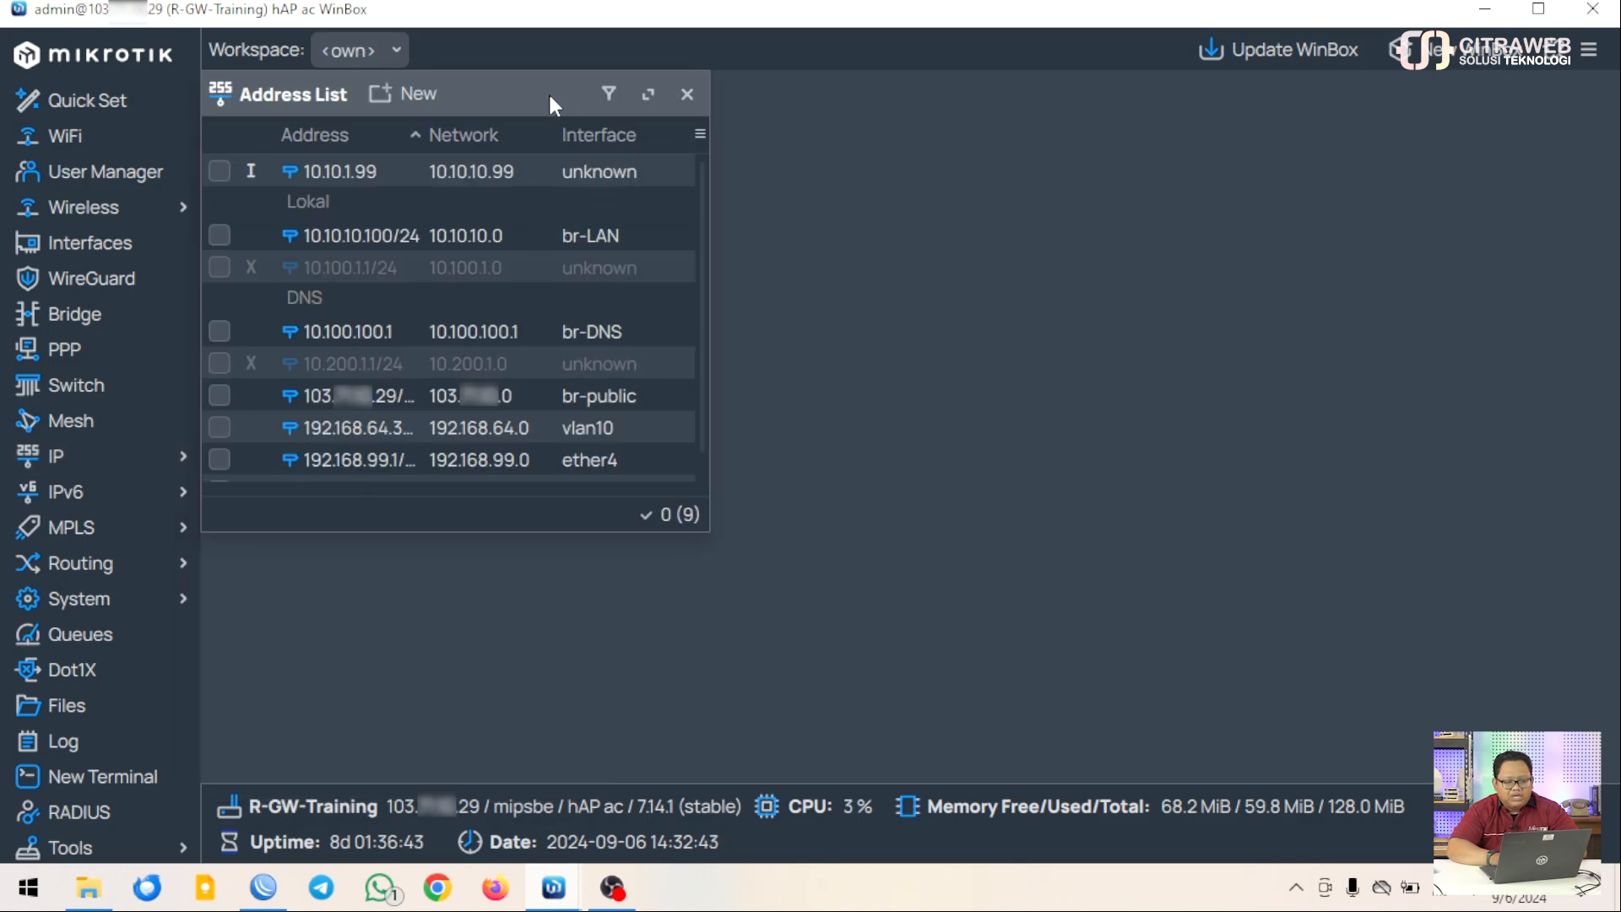
pyautogui.moveTo(550, 79); pyautogui.dragTo(589, 100)
pyautogui.moveTo(752, 557); pyautogui.dragTo(872, 549)
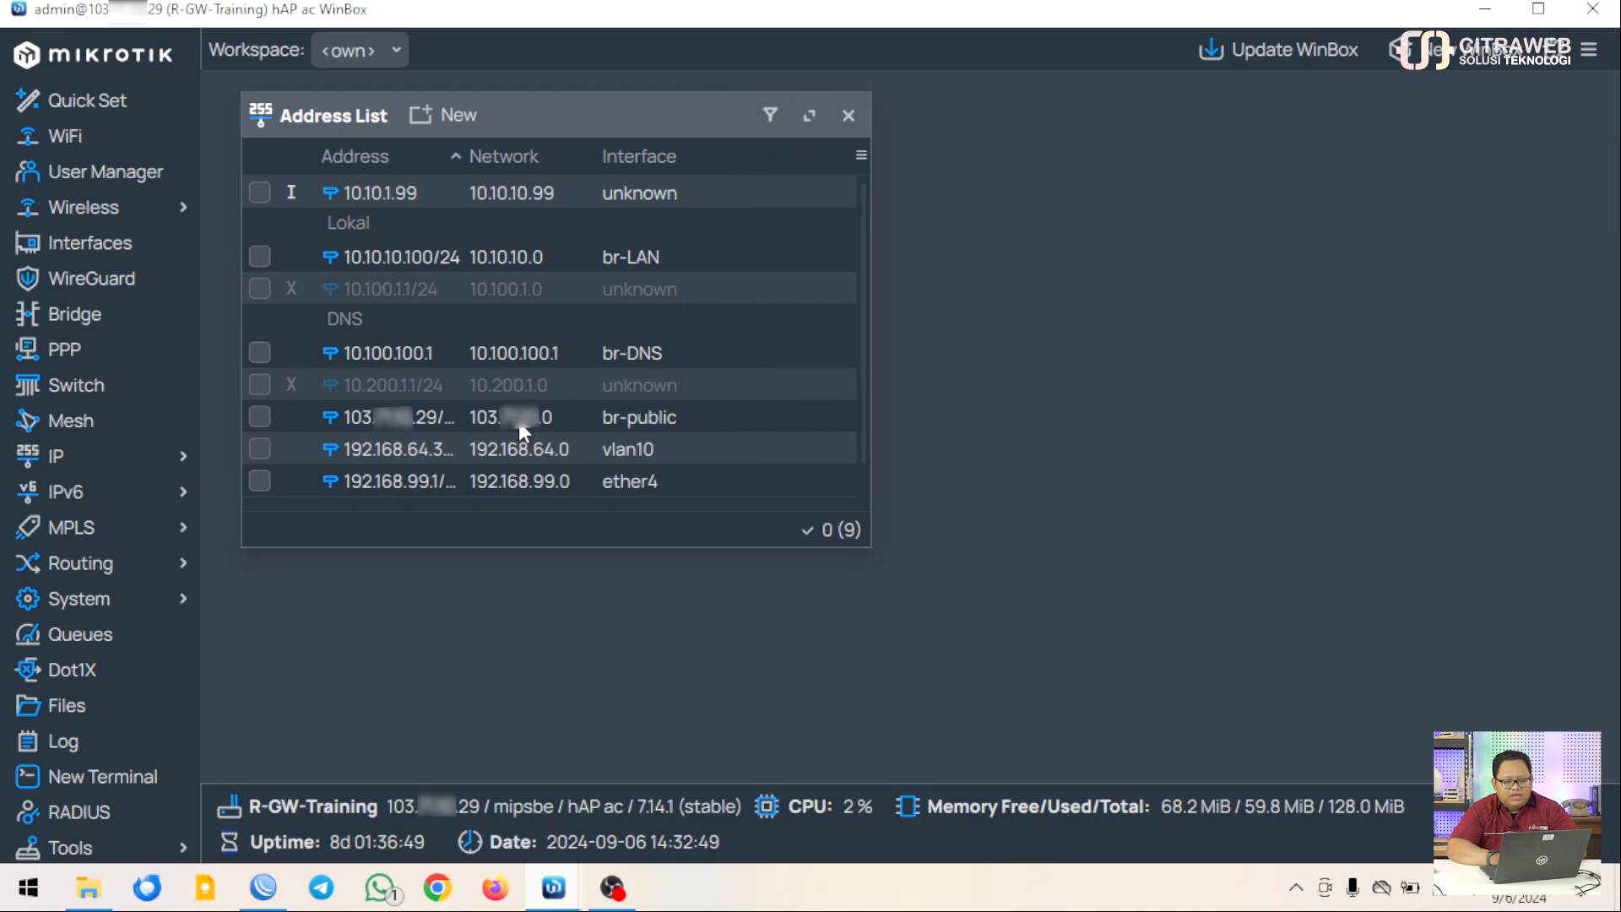
pyautogui.click(519, 422)
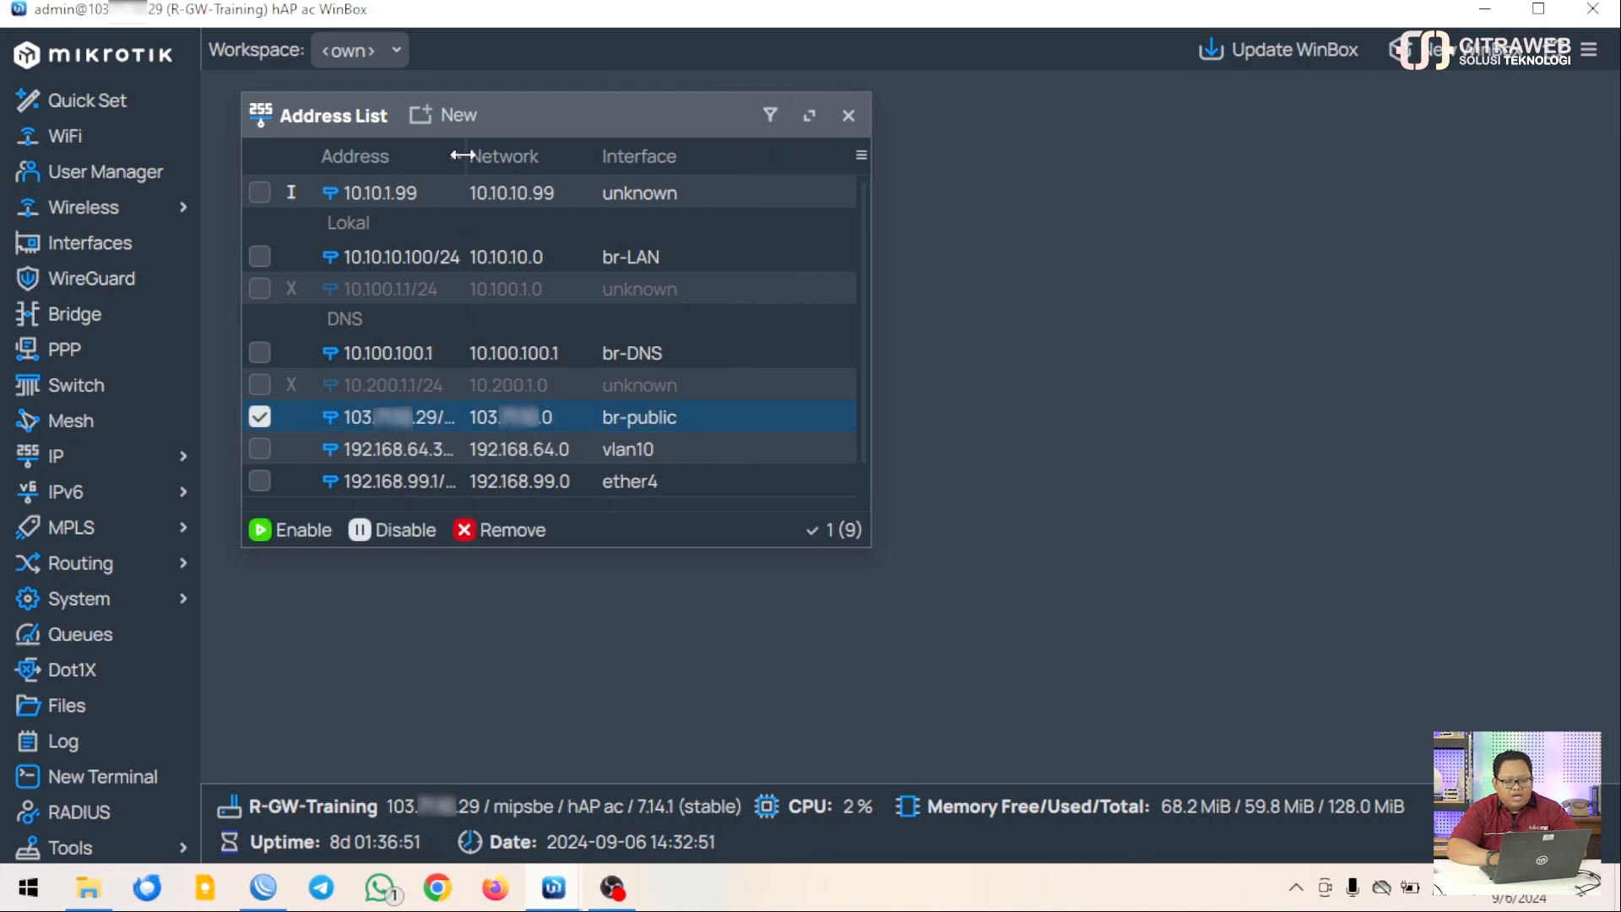
pyautogui.moveTo(462, 156); pyautogui.dragTo(519, 156)
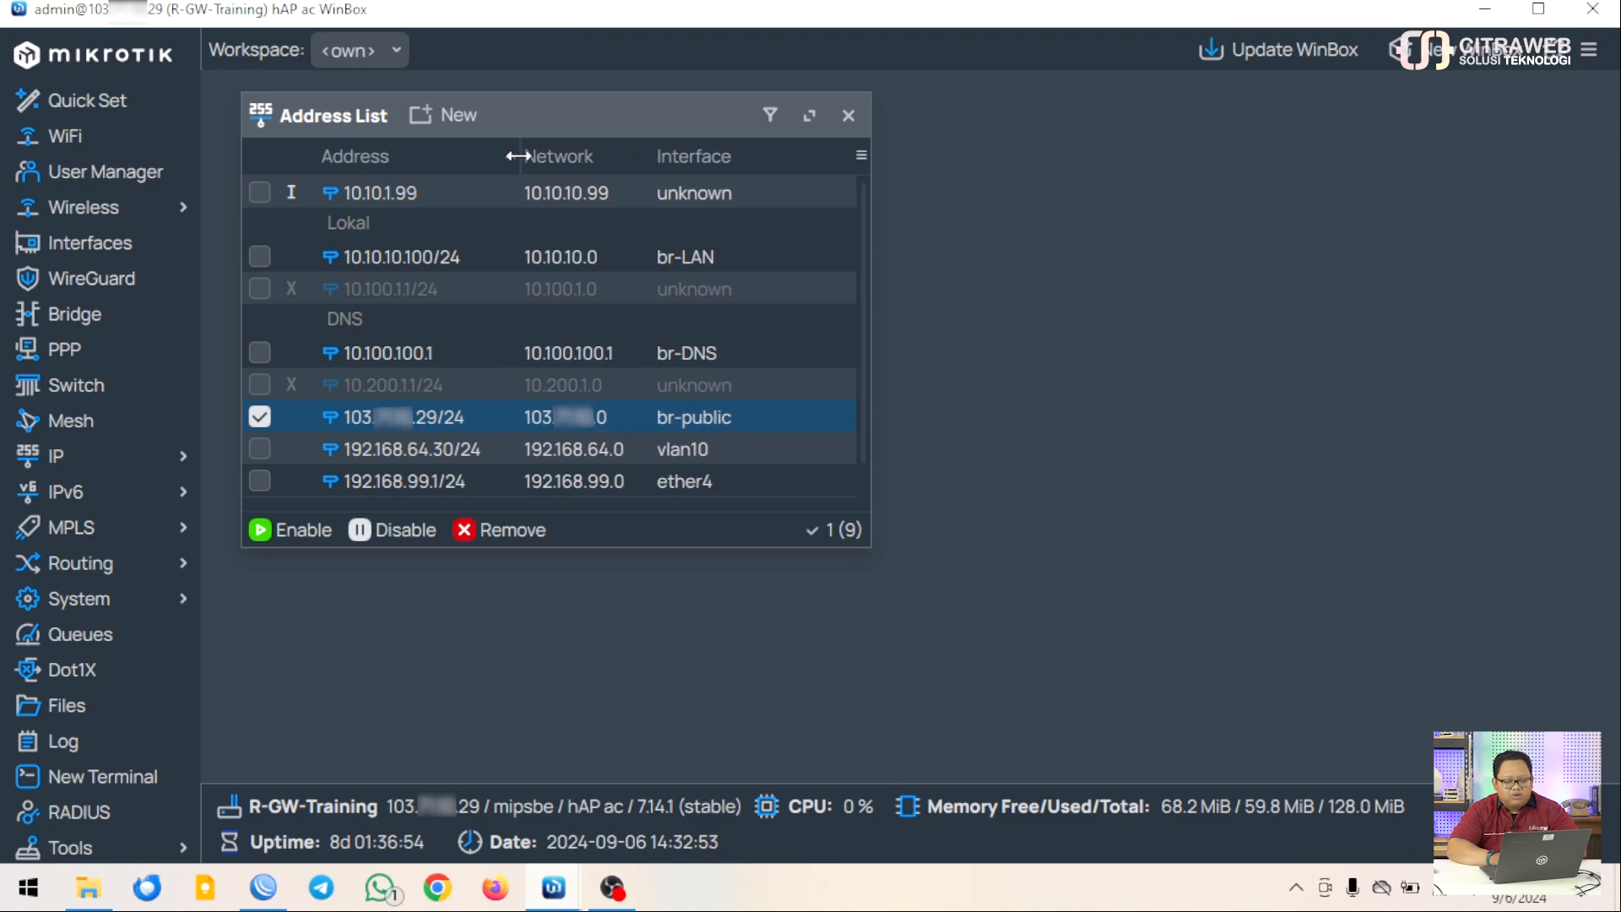
pyautogui.hotkey('ctrl', '-')
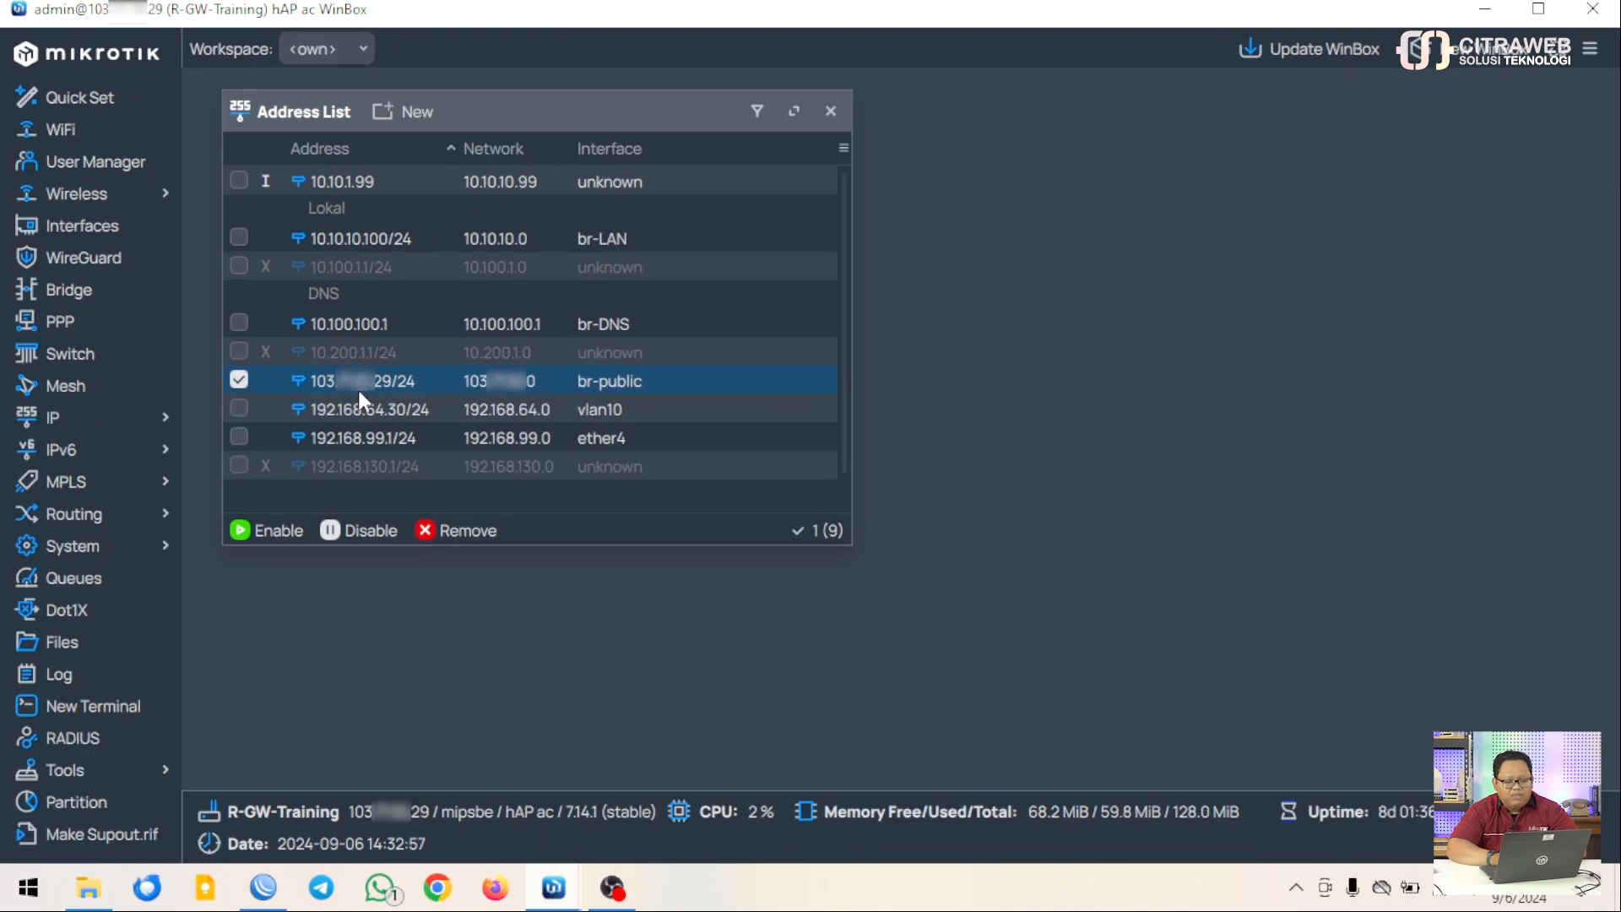
# Raise the interface zoom to 125%, deselect br-public, and close the IP Address List
pyautogui.click(1591, 52)
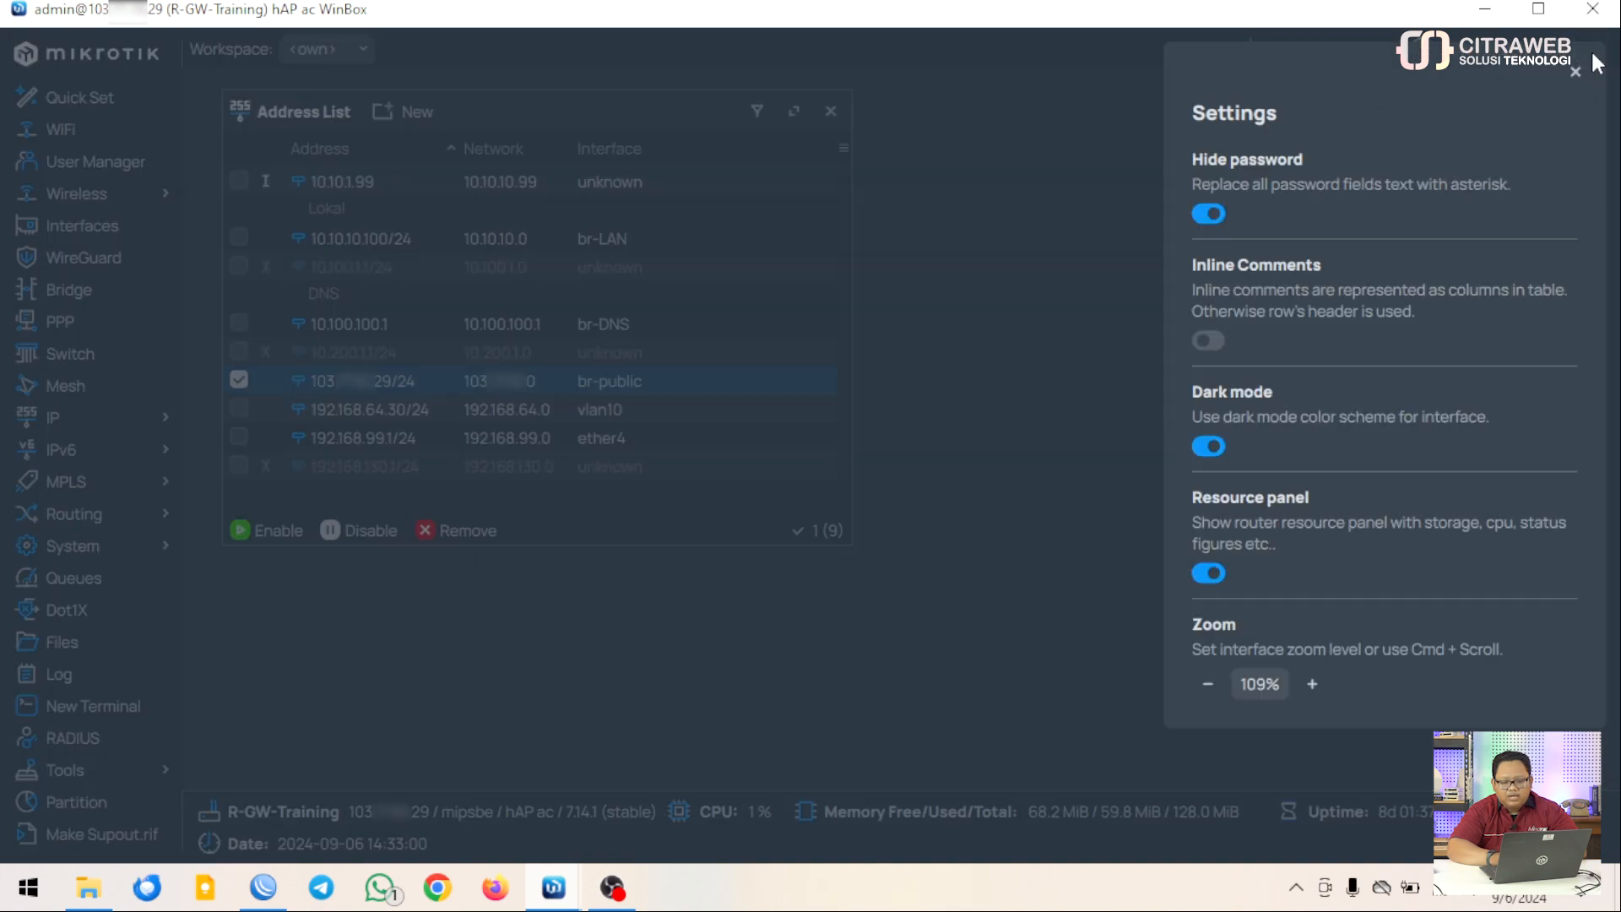
pyautogui.click(1308, 684)
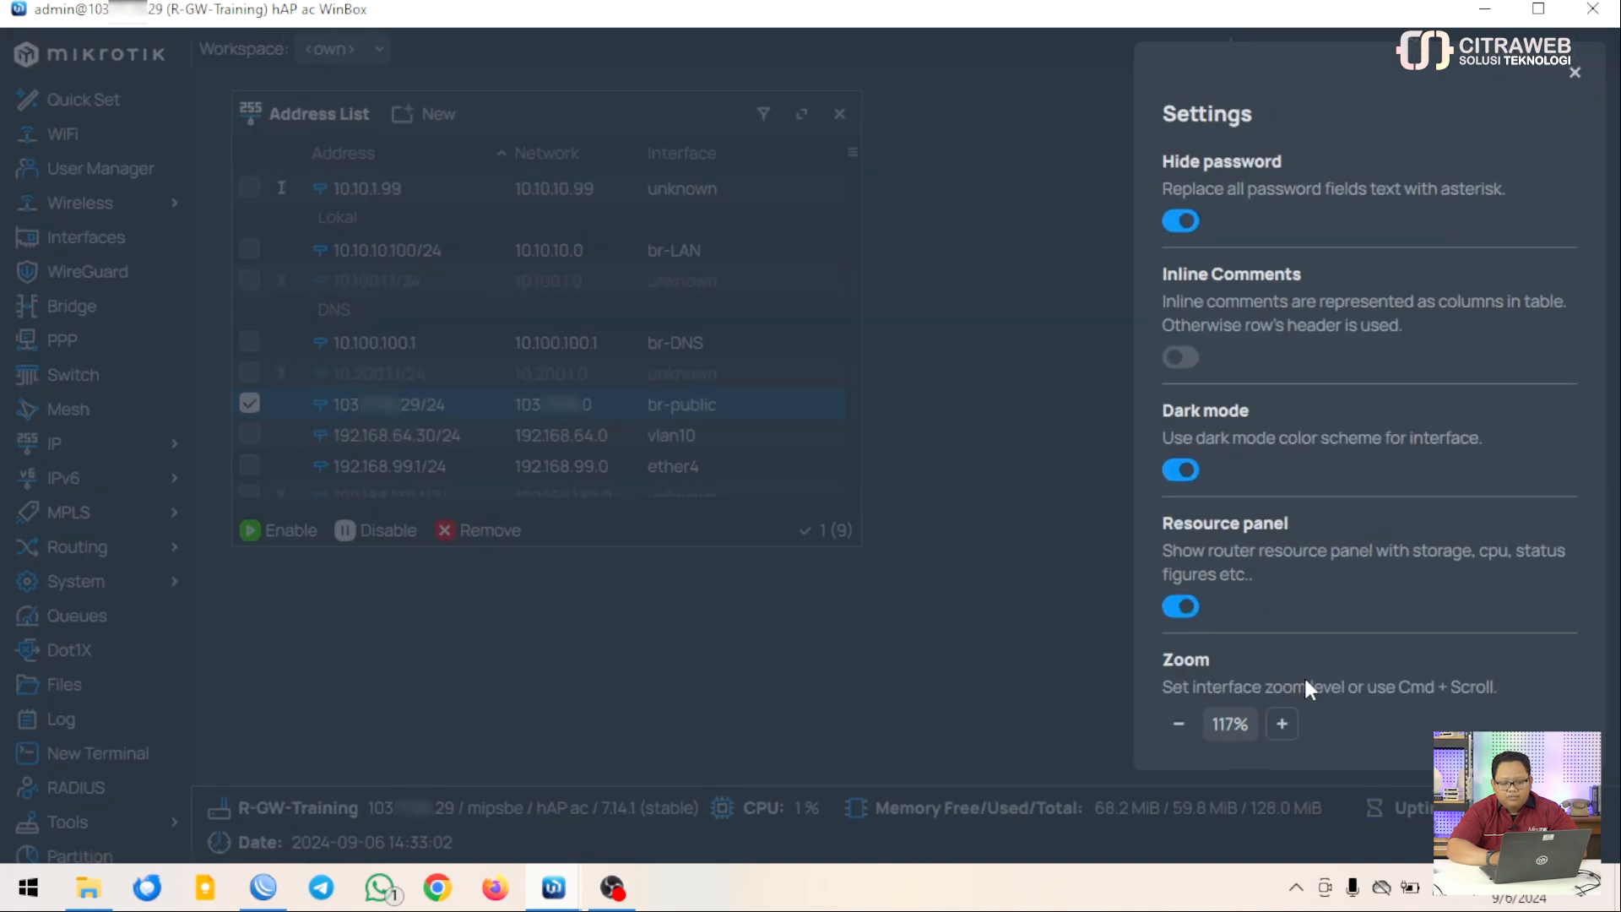
pyautogui.click(1285, 724)
pyautogui.click(869, 626)
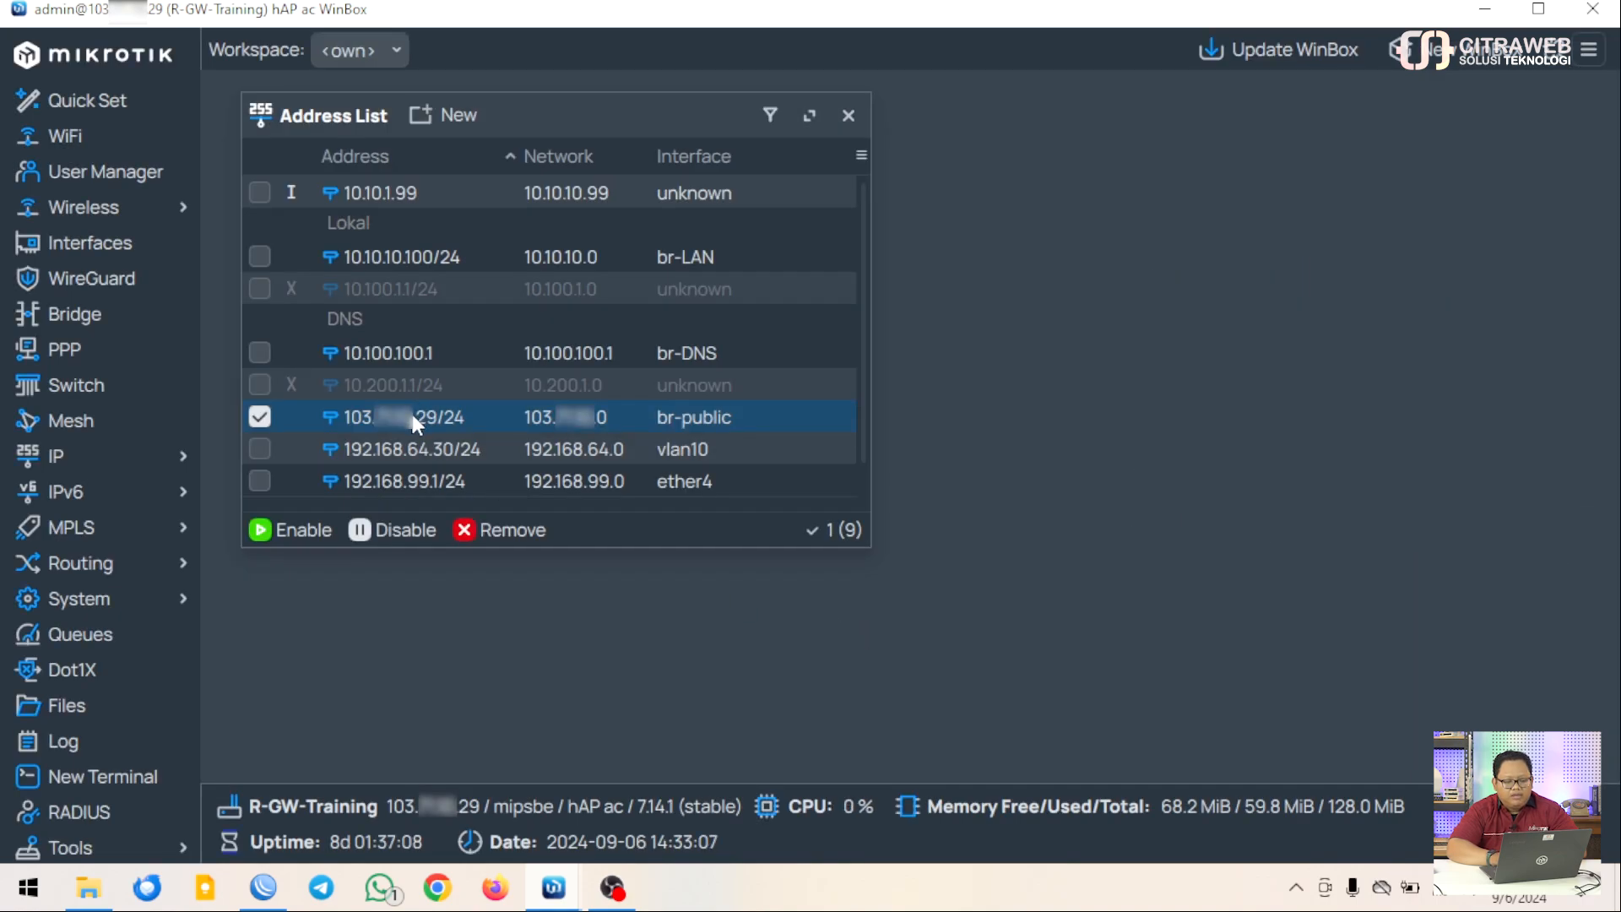
pyautogui.click(261, 419)
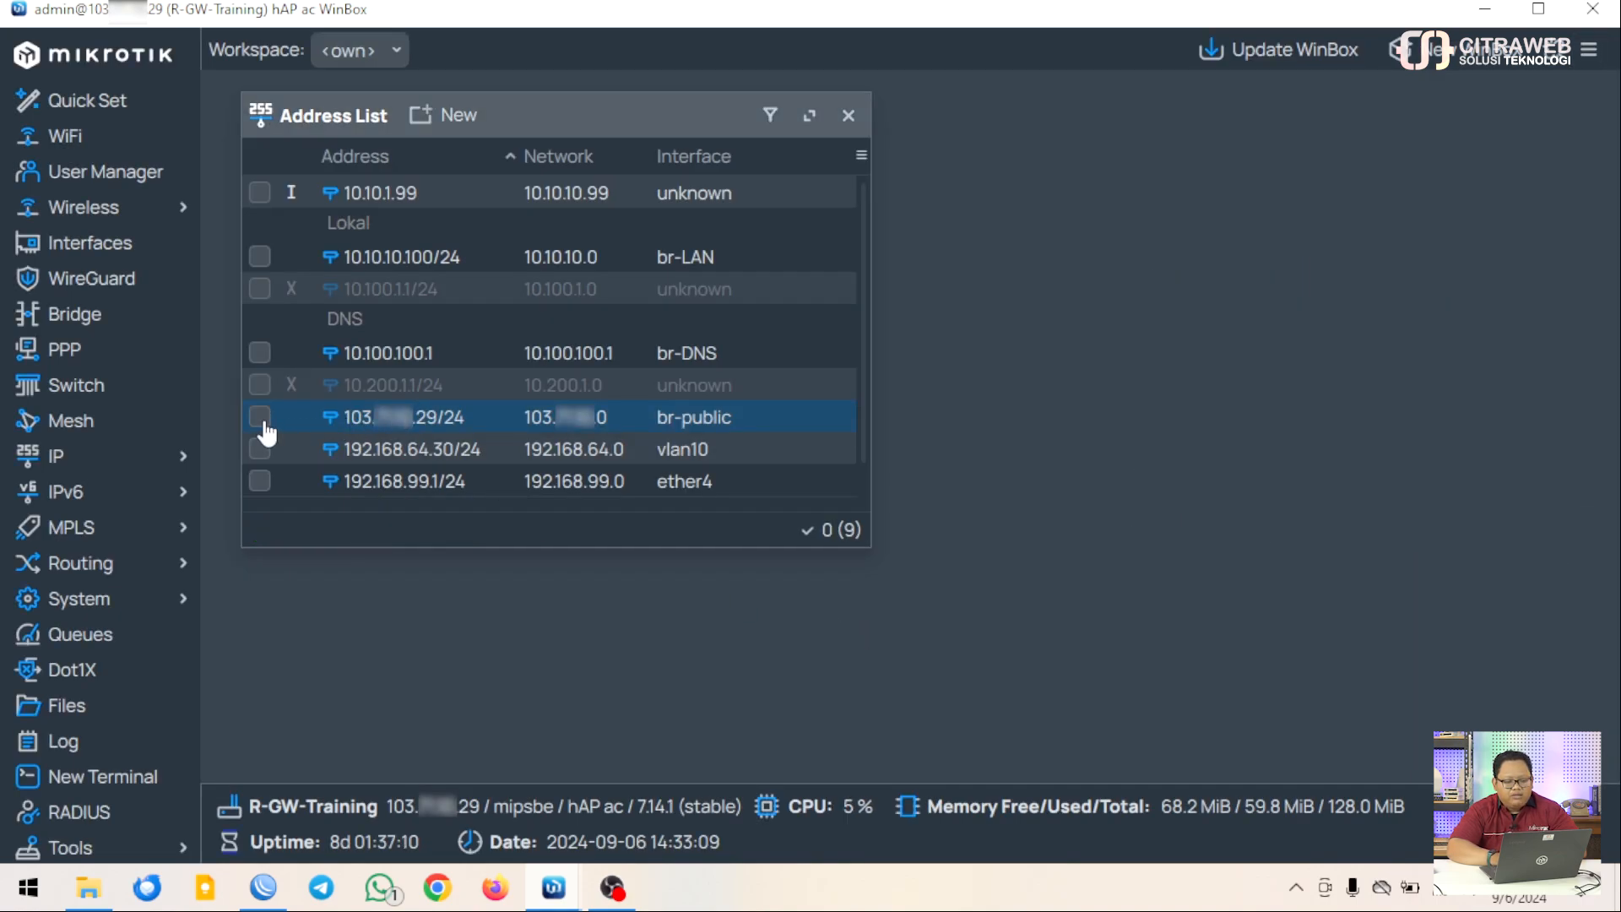
pyautogui.click(849, 115)
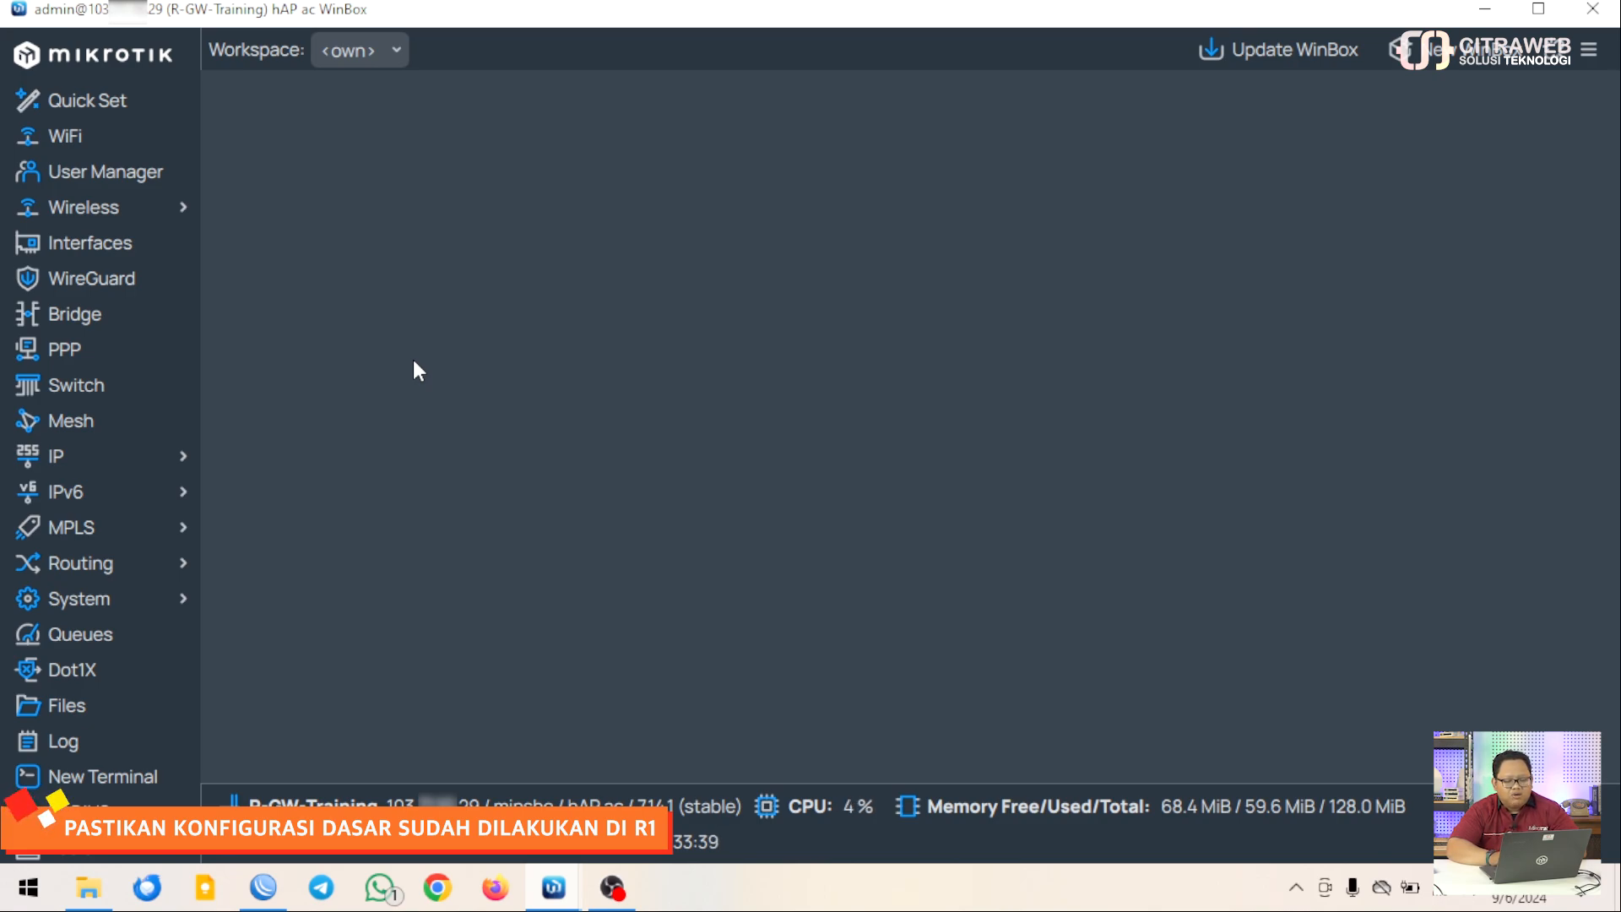
# Open the PPP window showing its Interface list
pyautogui.click(160, 364)
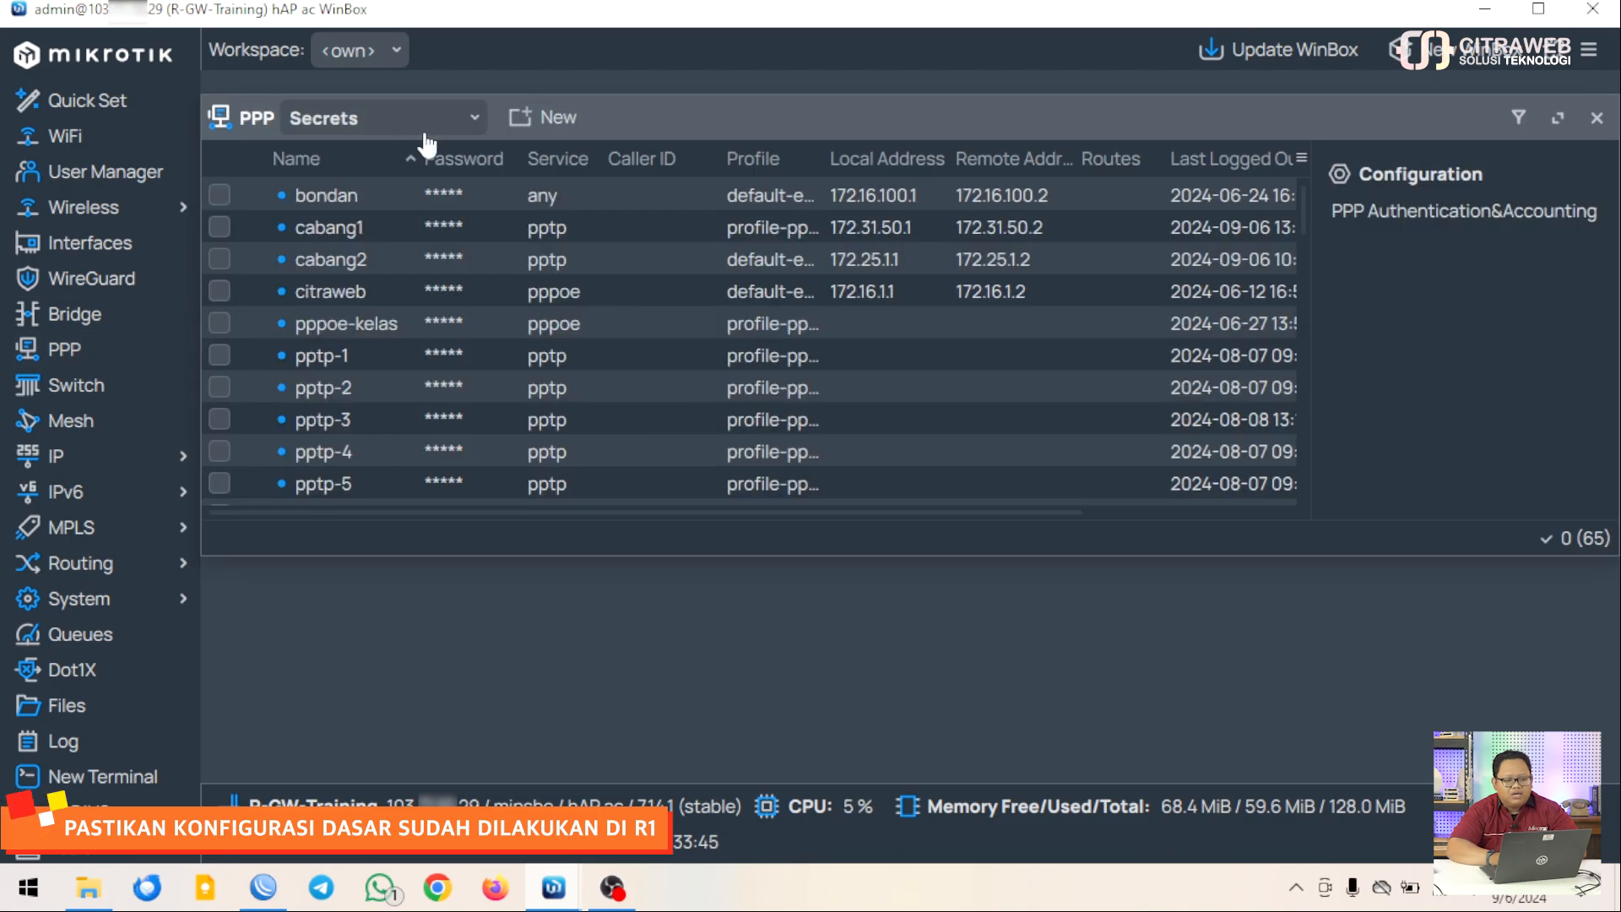
pyautogui.click(463, 119)
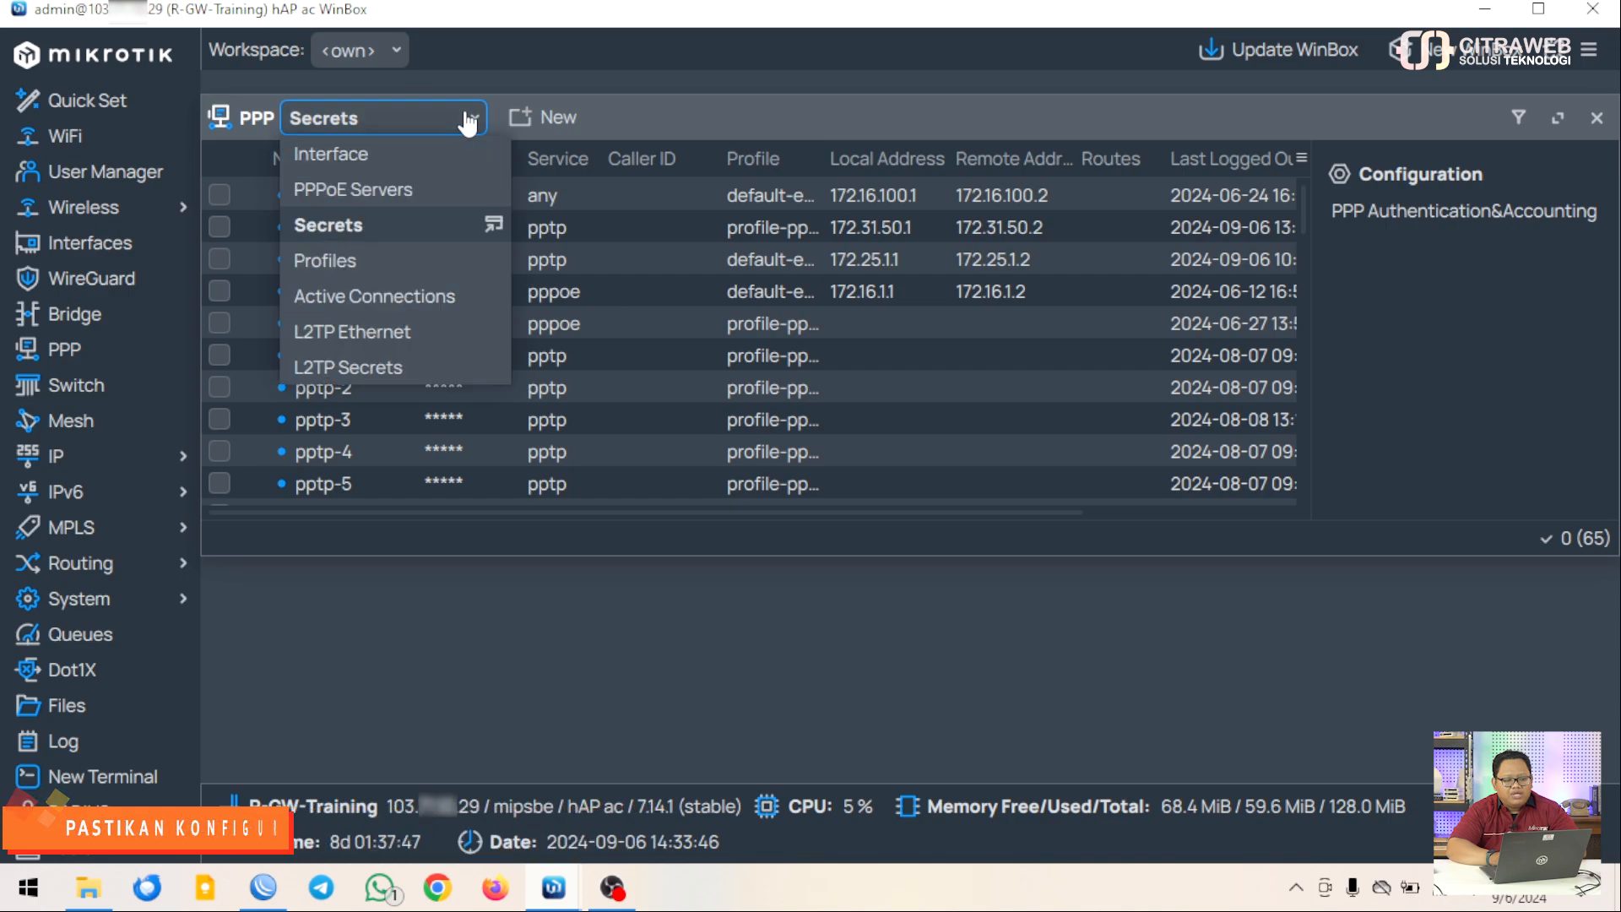
pyautogui.click(417, 154)
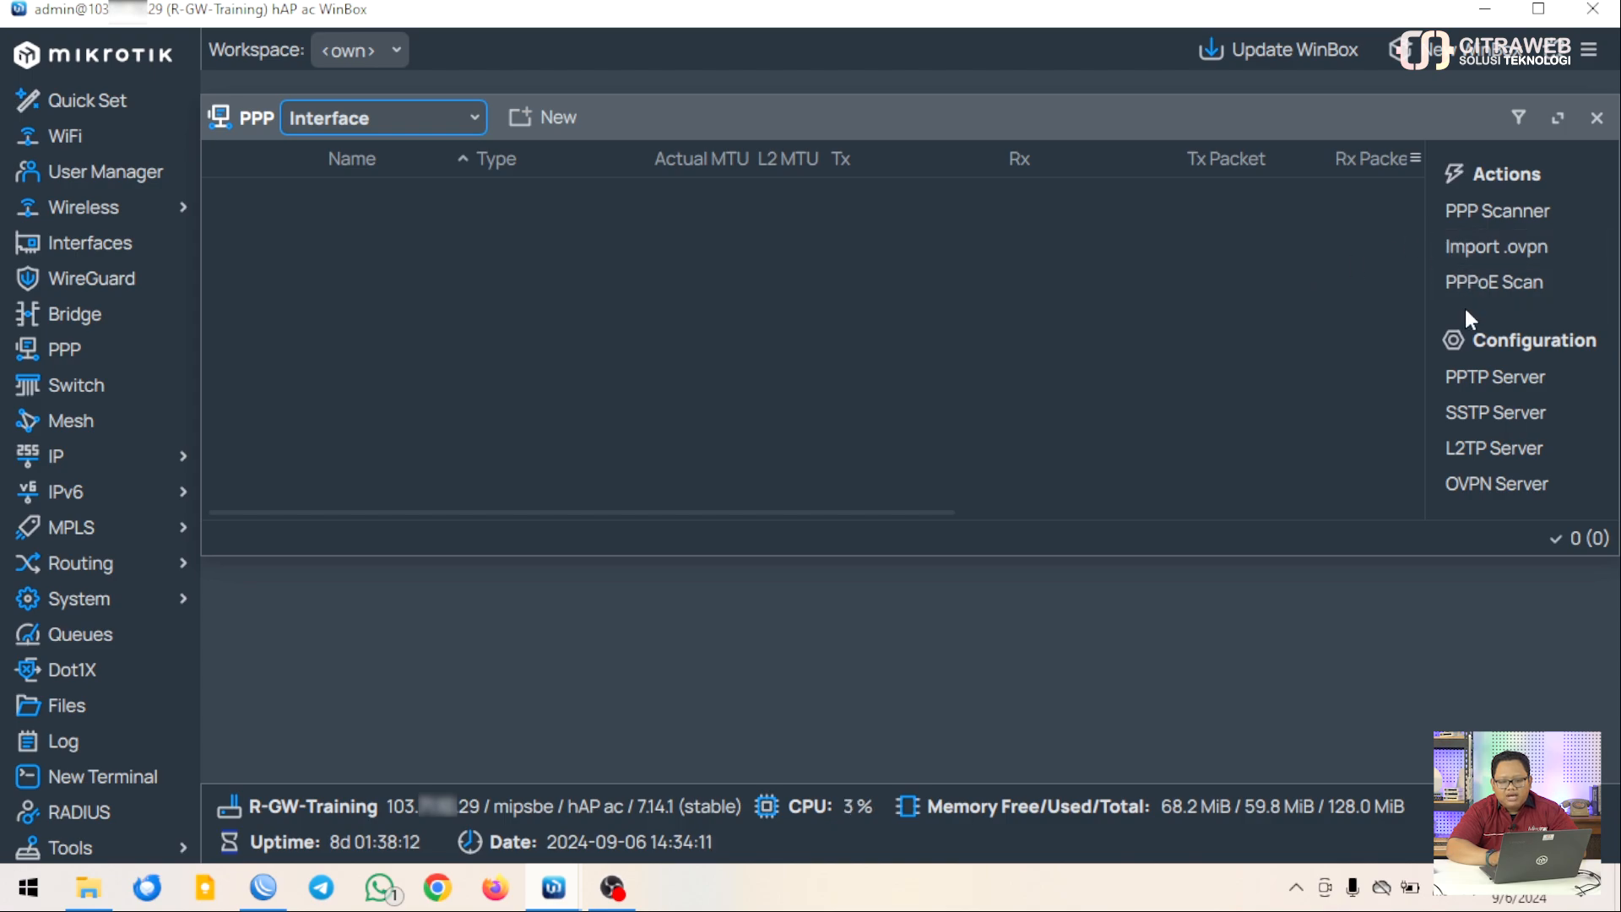
# Enable the PPTP server with default-encryption profile and mschap1/mschap2 authentication
pyautogui.click(1467, 384)
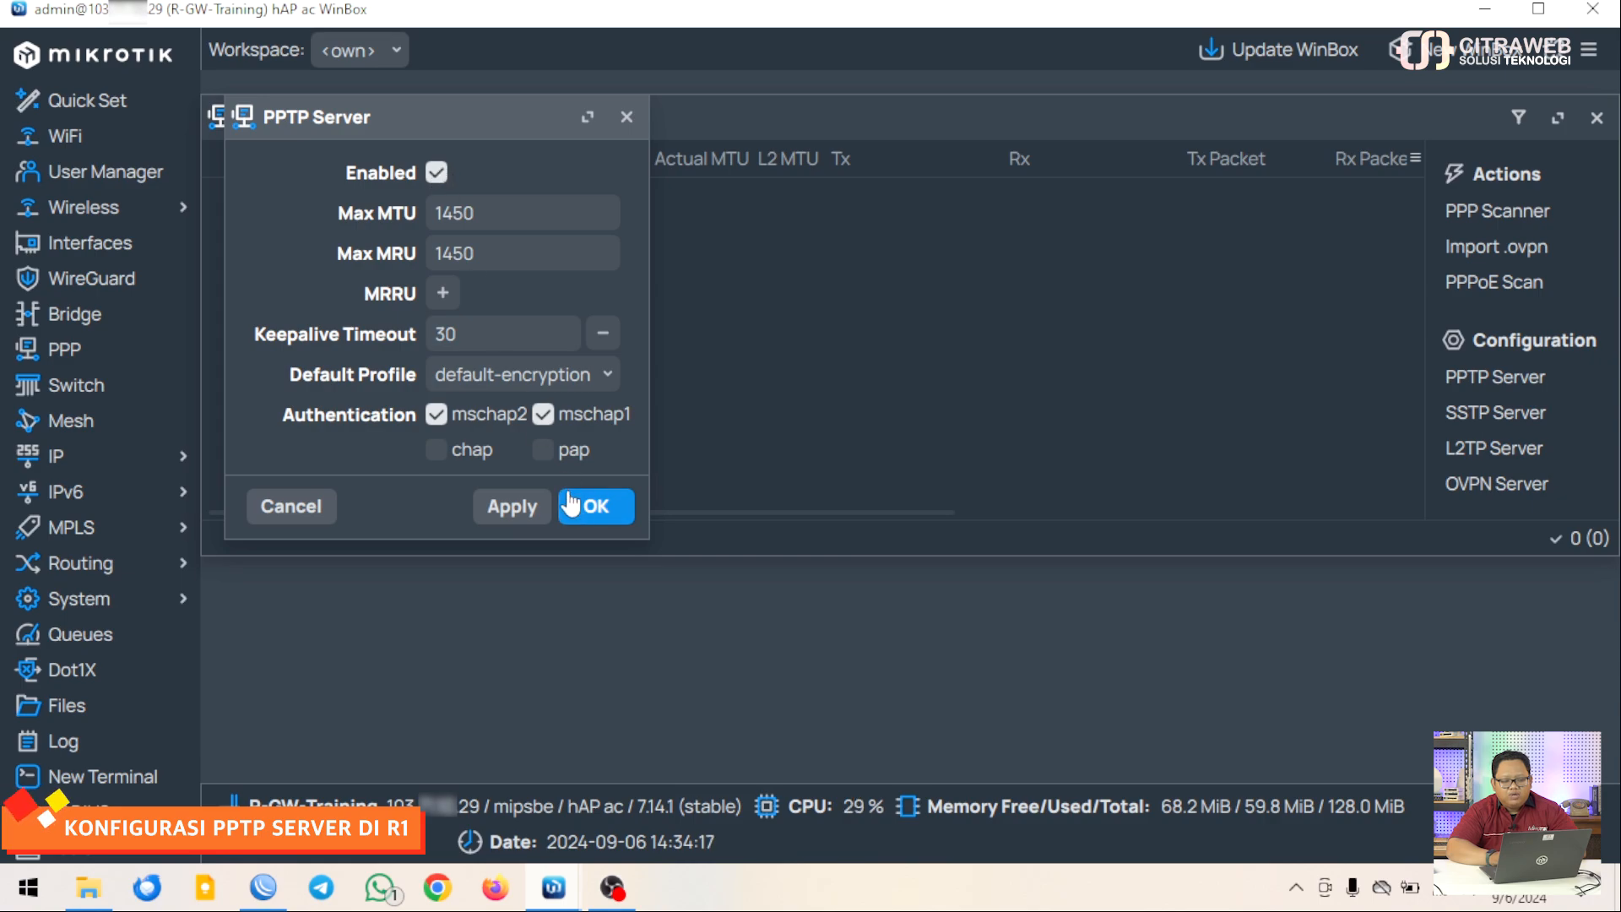
pyautogui.click(626, 119)
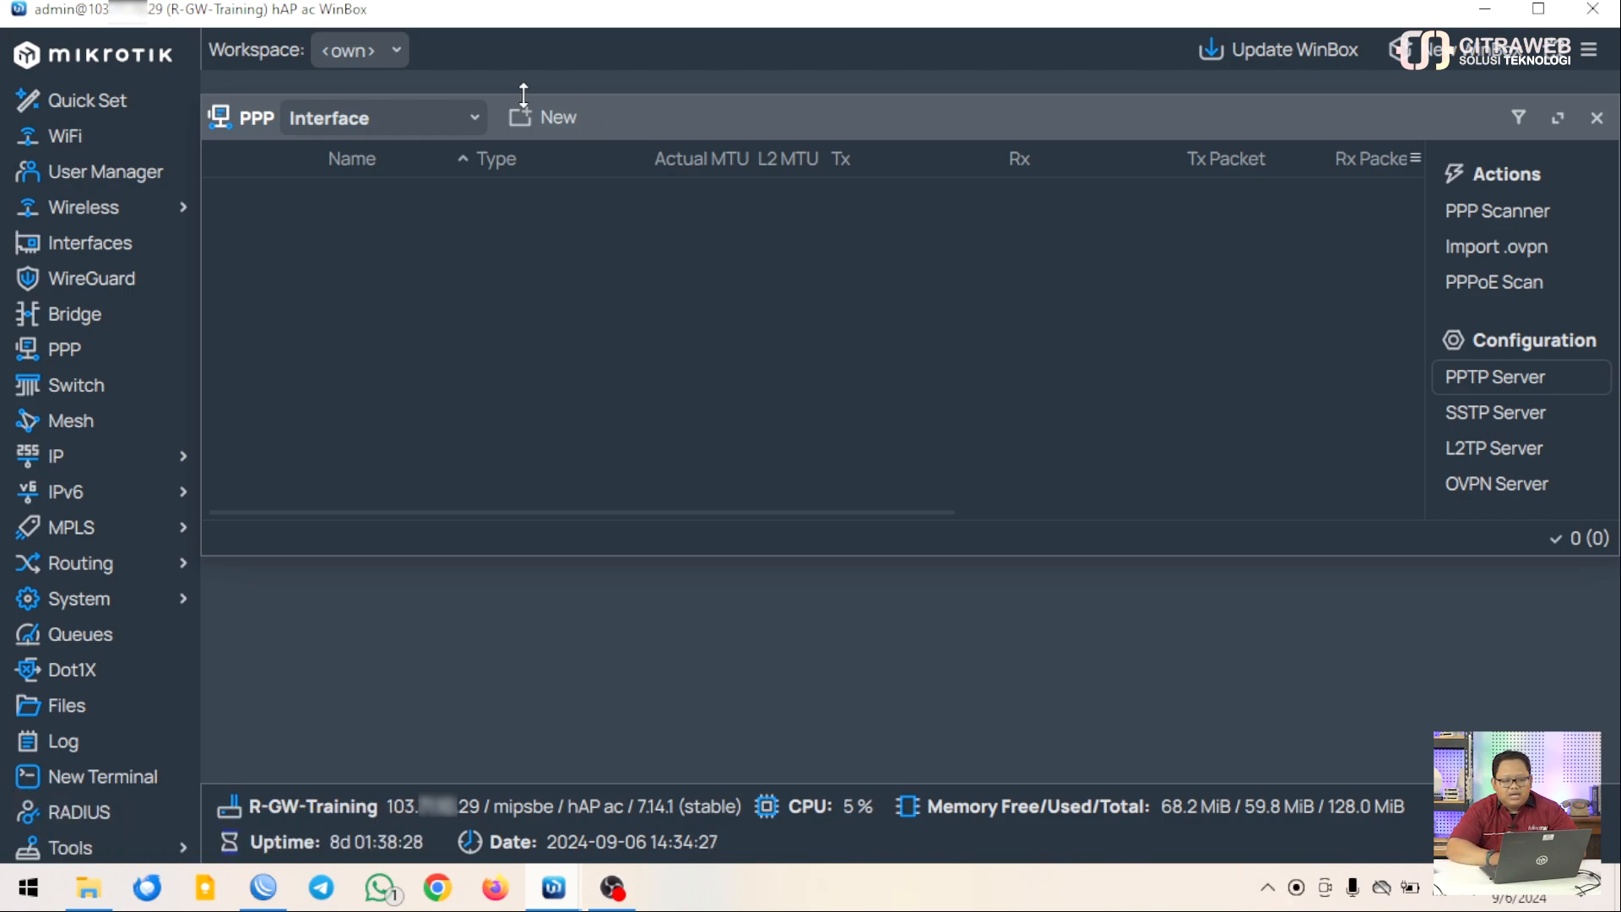
# Edit profile-pptp-br in PPP Profiles, keep bridge br-public, review Protocols, and save it
pyautogui.click(473, 127)
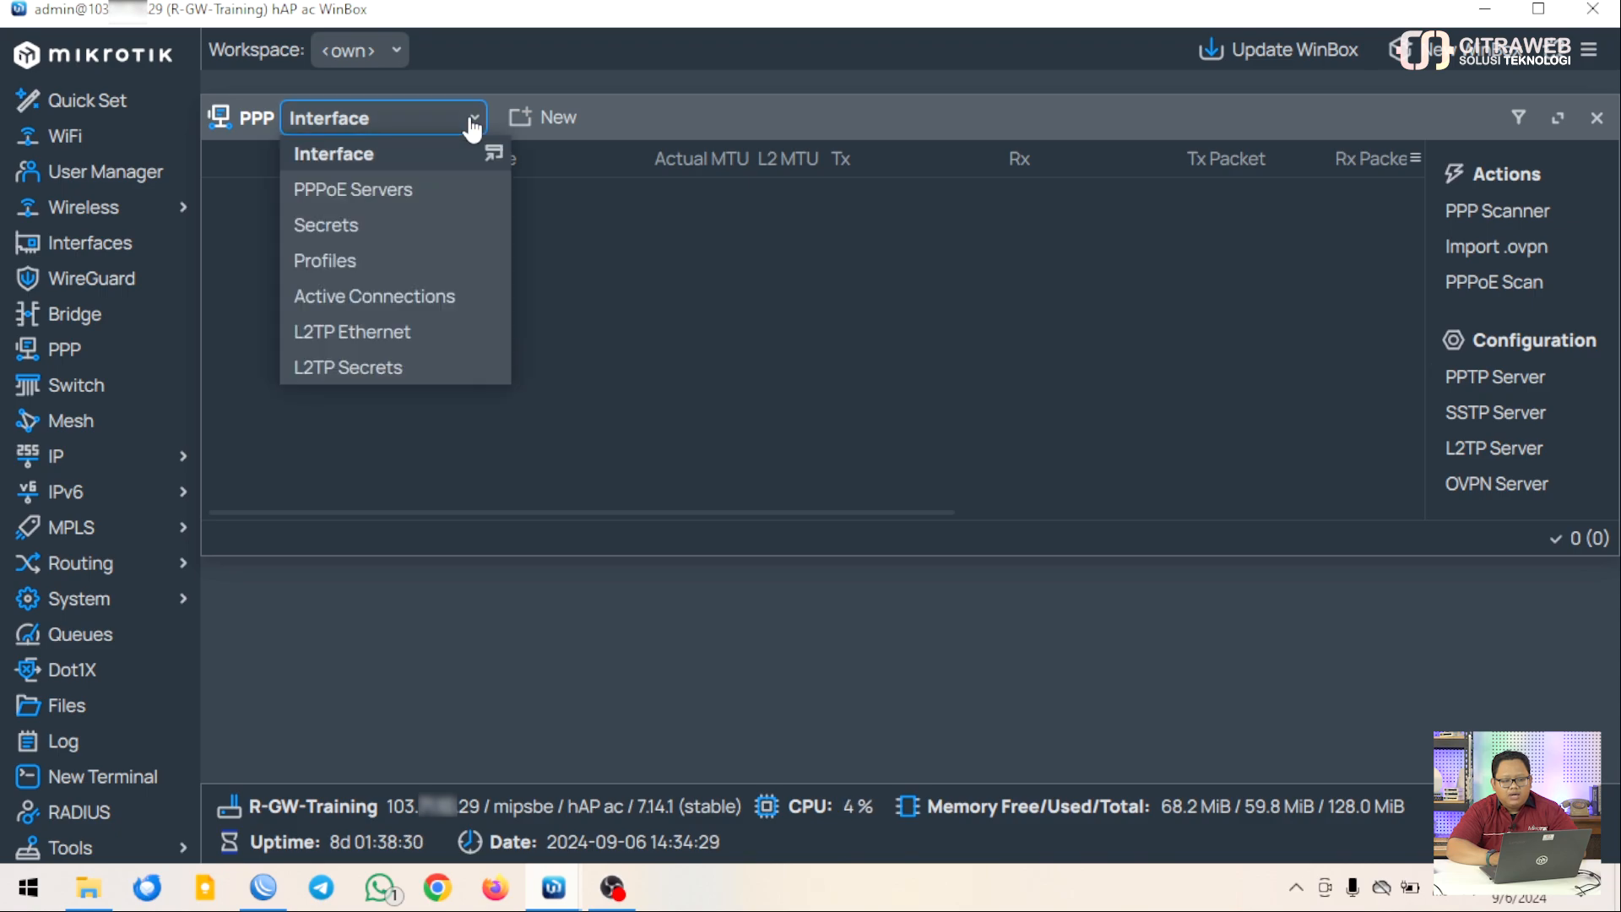
pyautogui.click(346, 260)
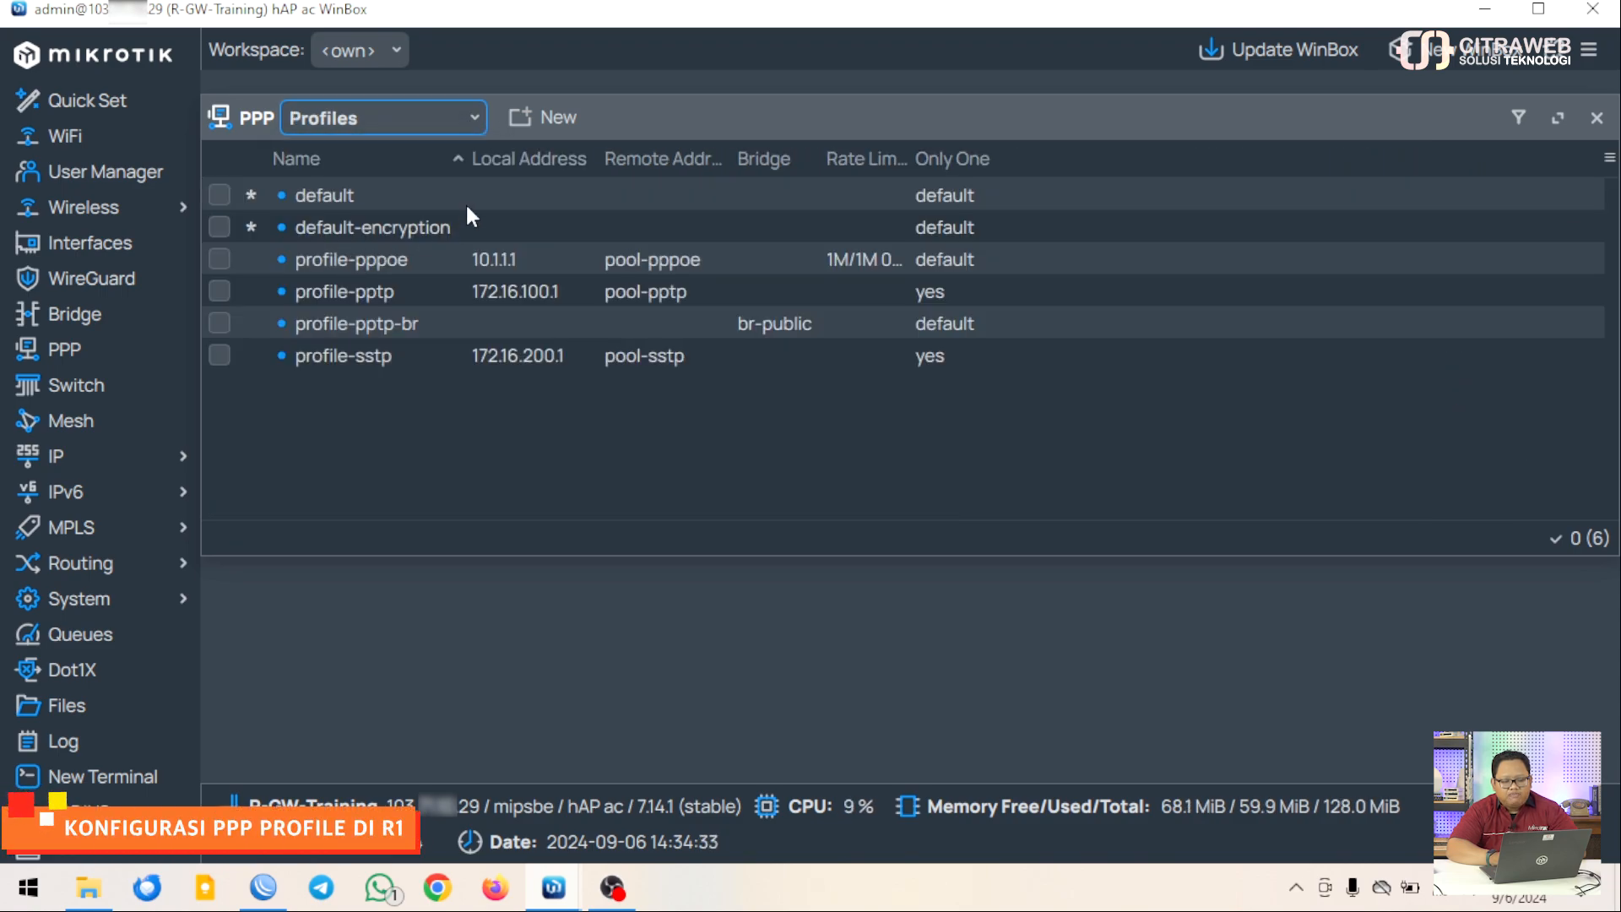
pyautogui.doubleClick(381, 330)
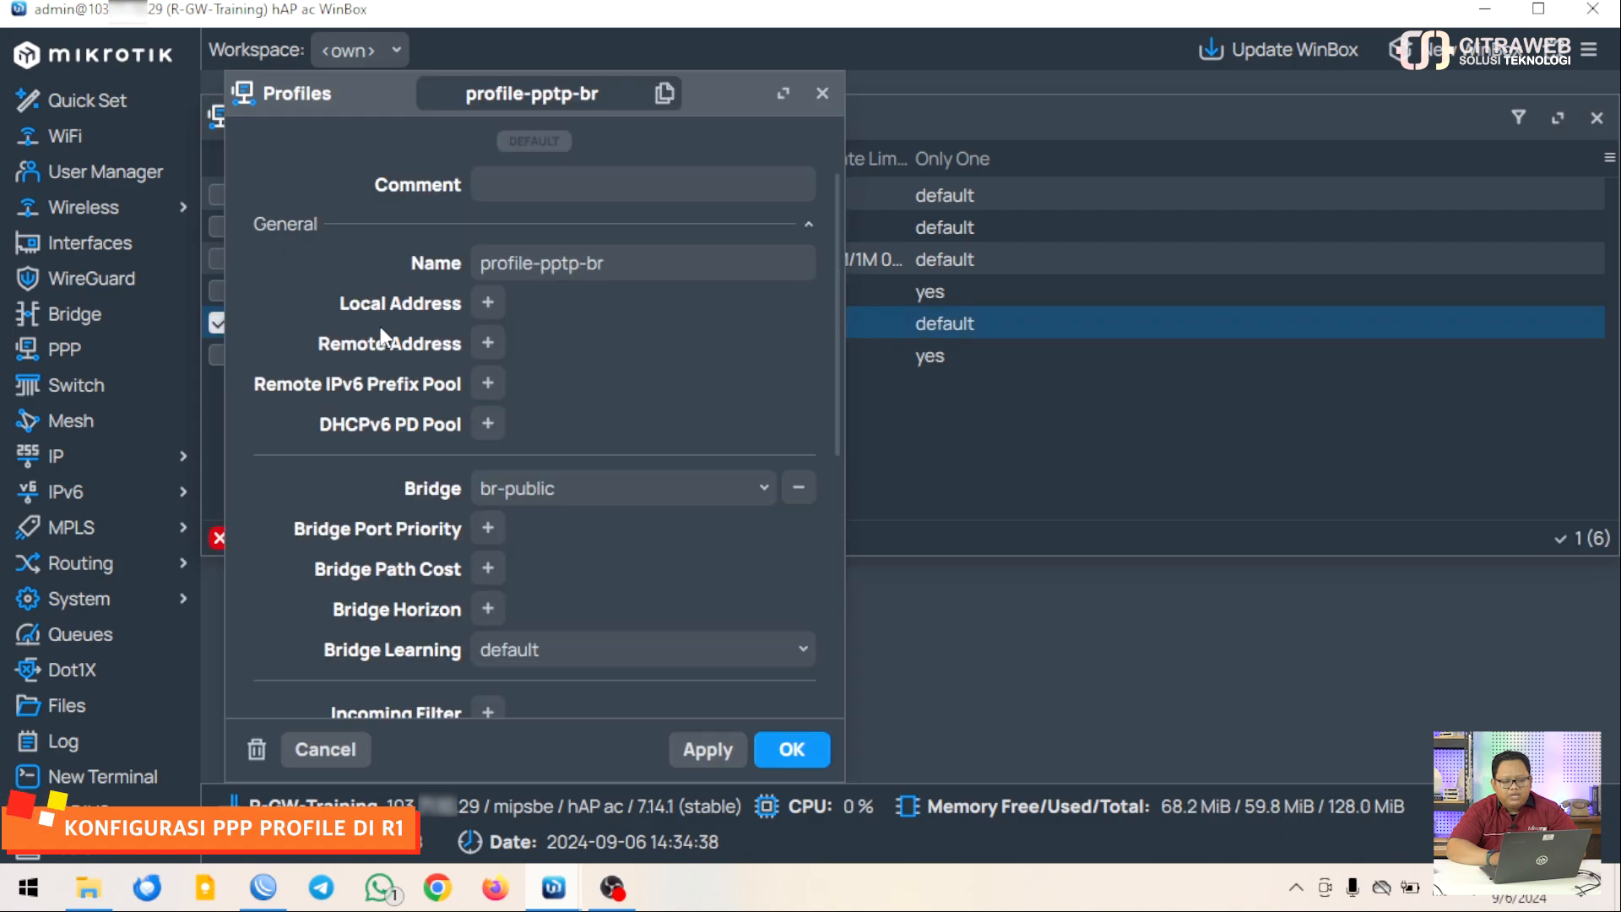
pyautogui.click(625, 263)
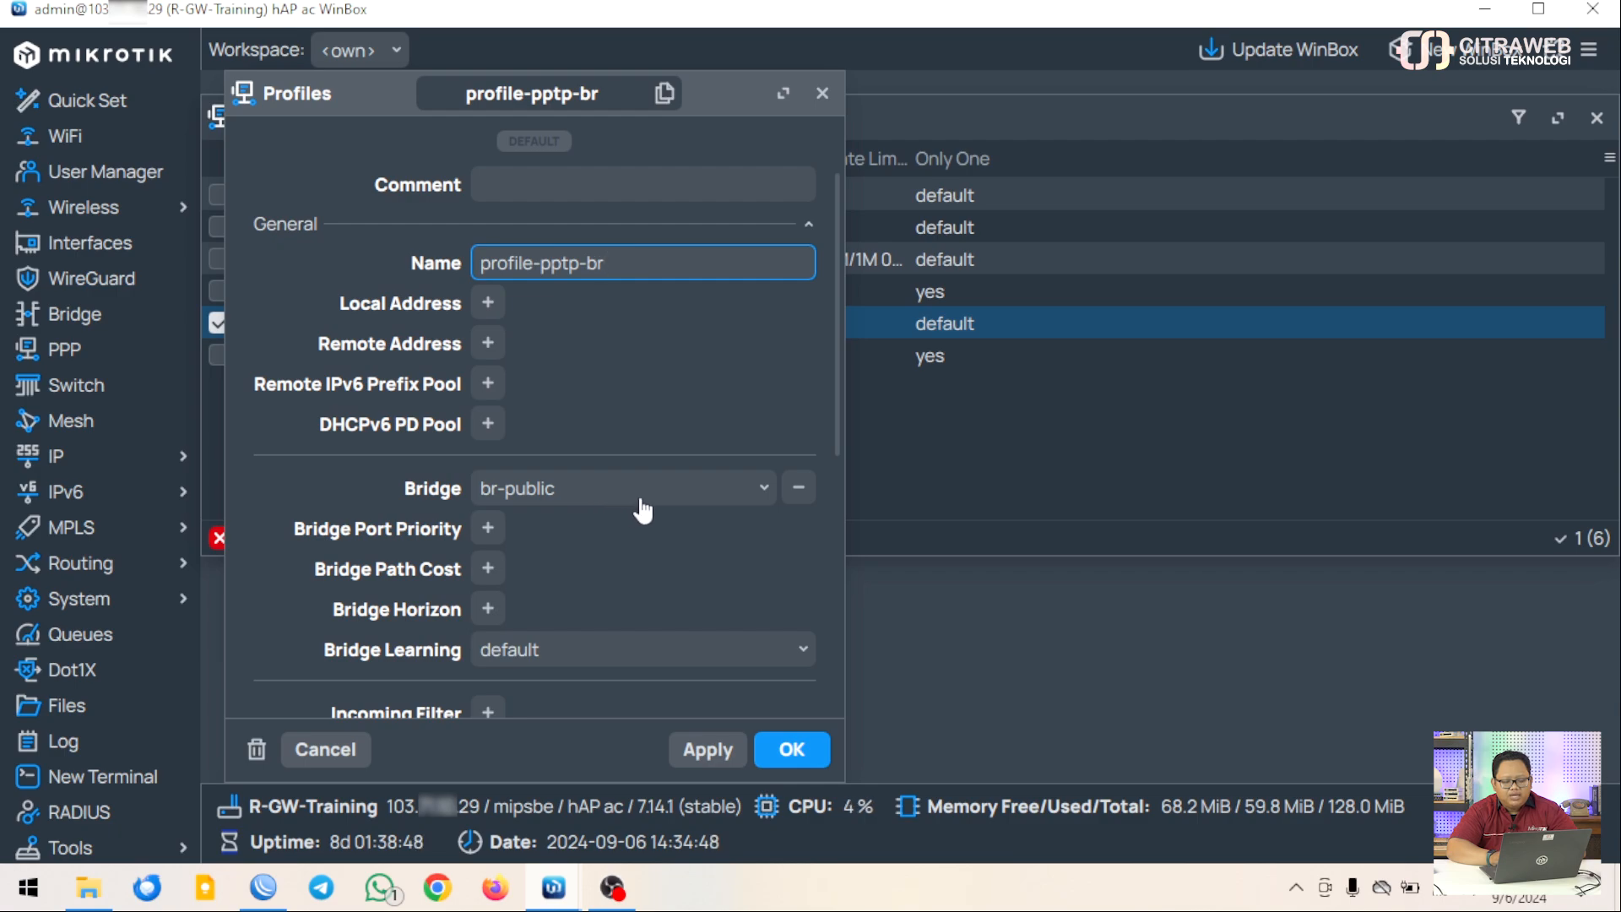
pyautogui.click(762, 490)
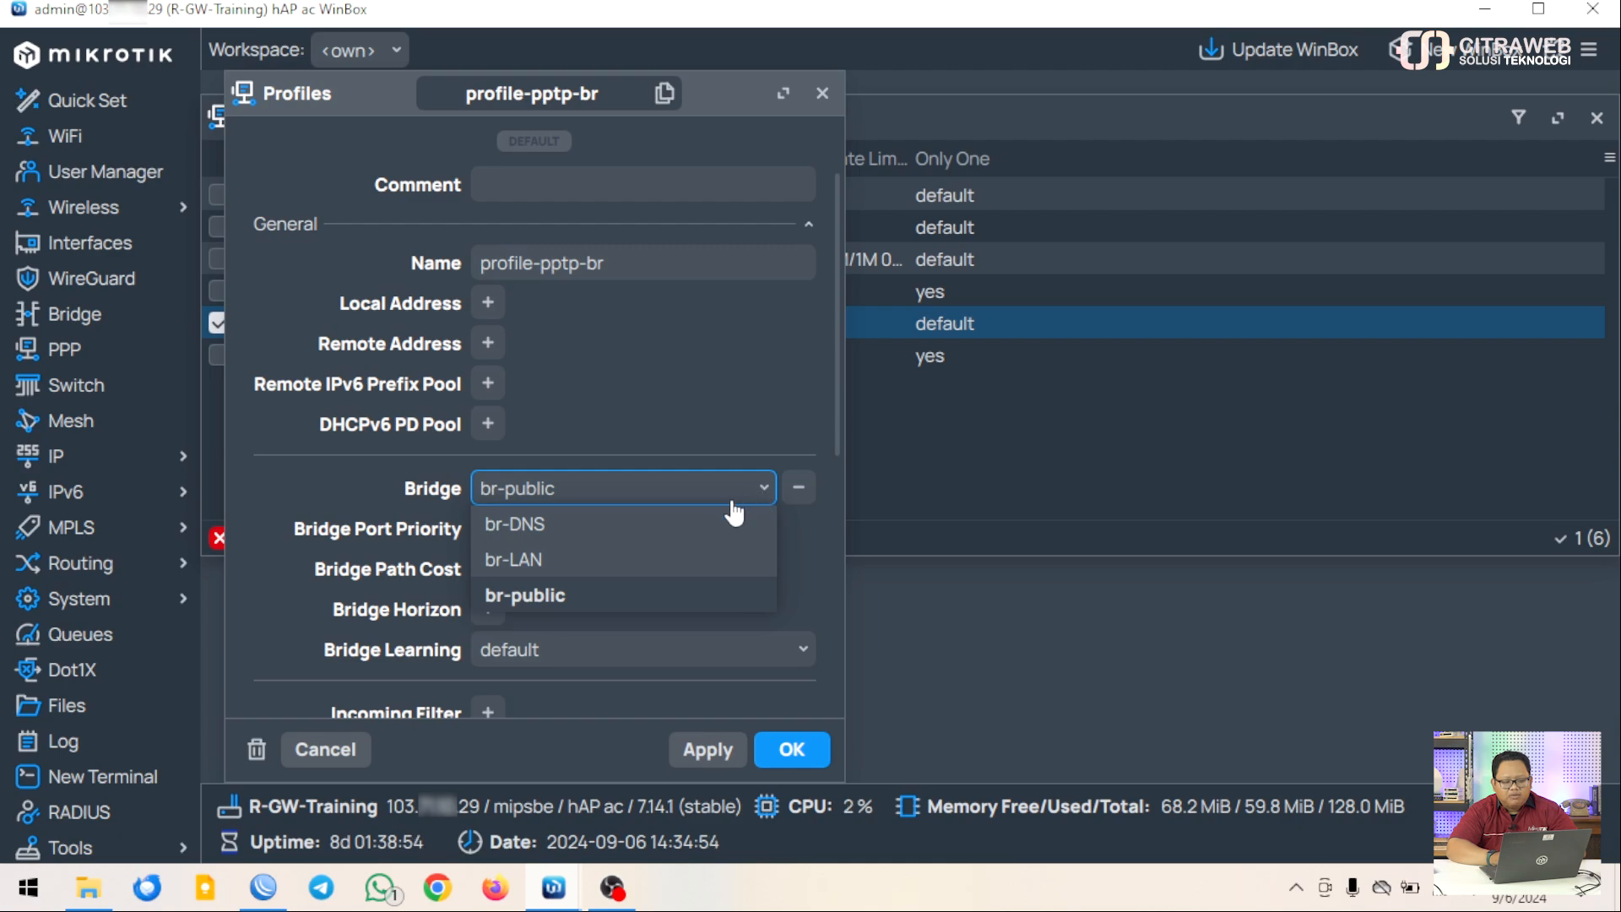
pyautogui.click(562, 596)
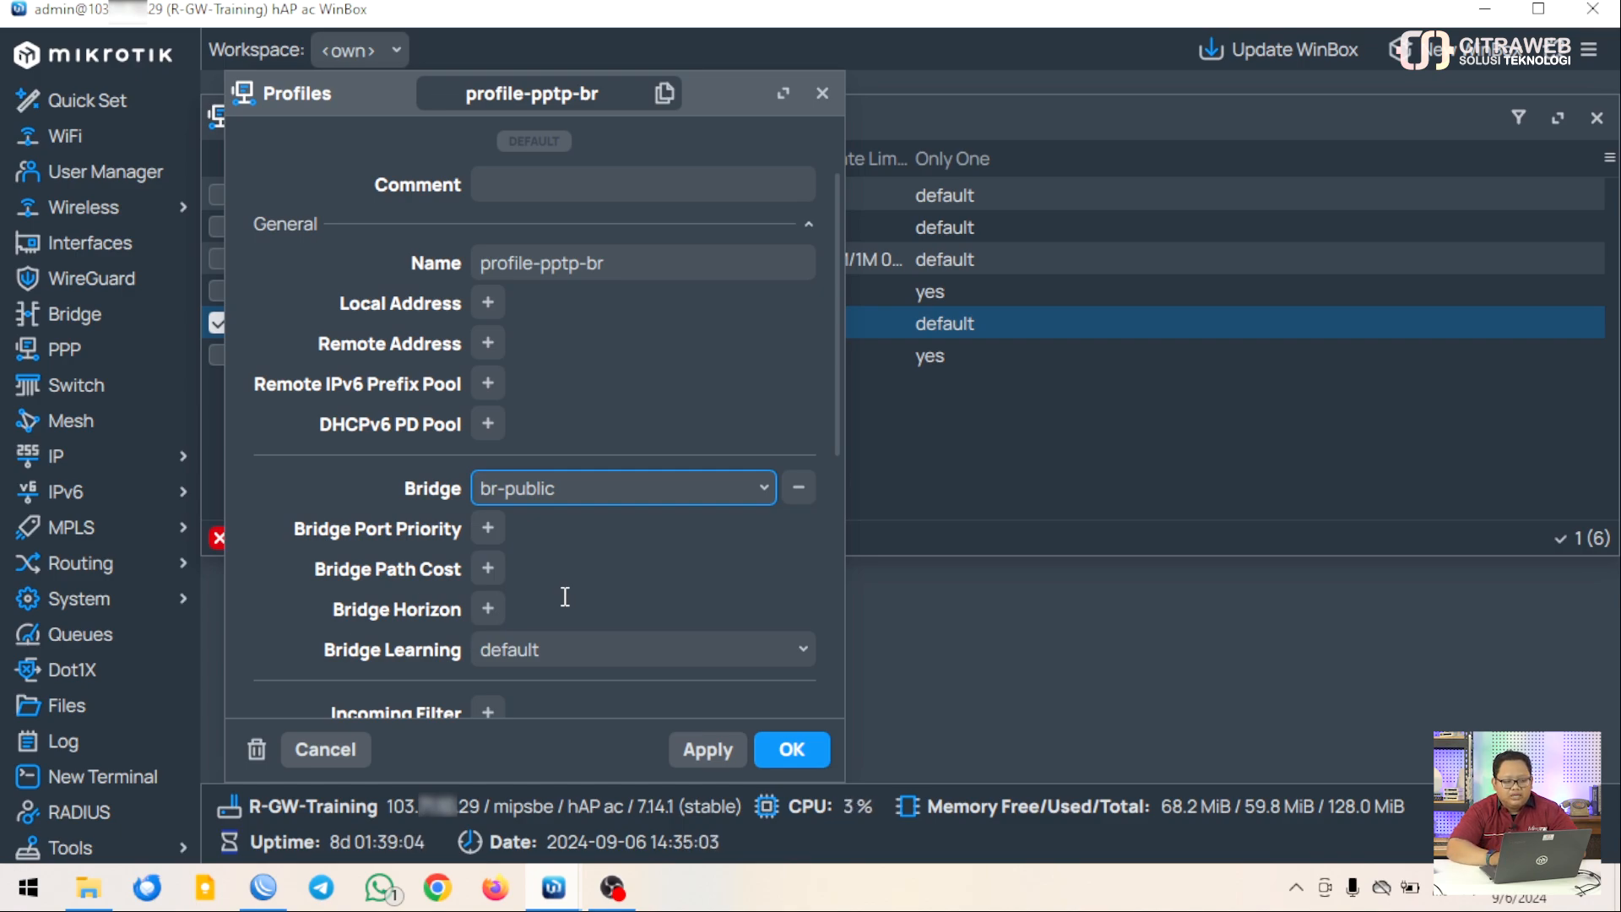
pyautogui.scroll(-5, 565, 597)
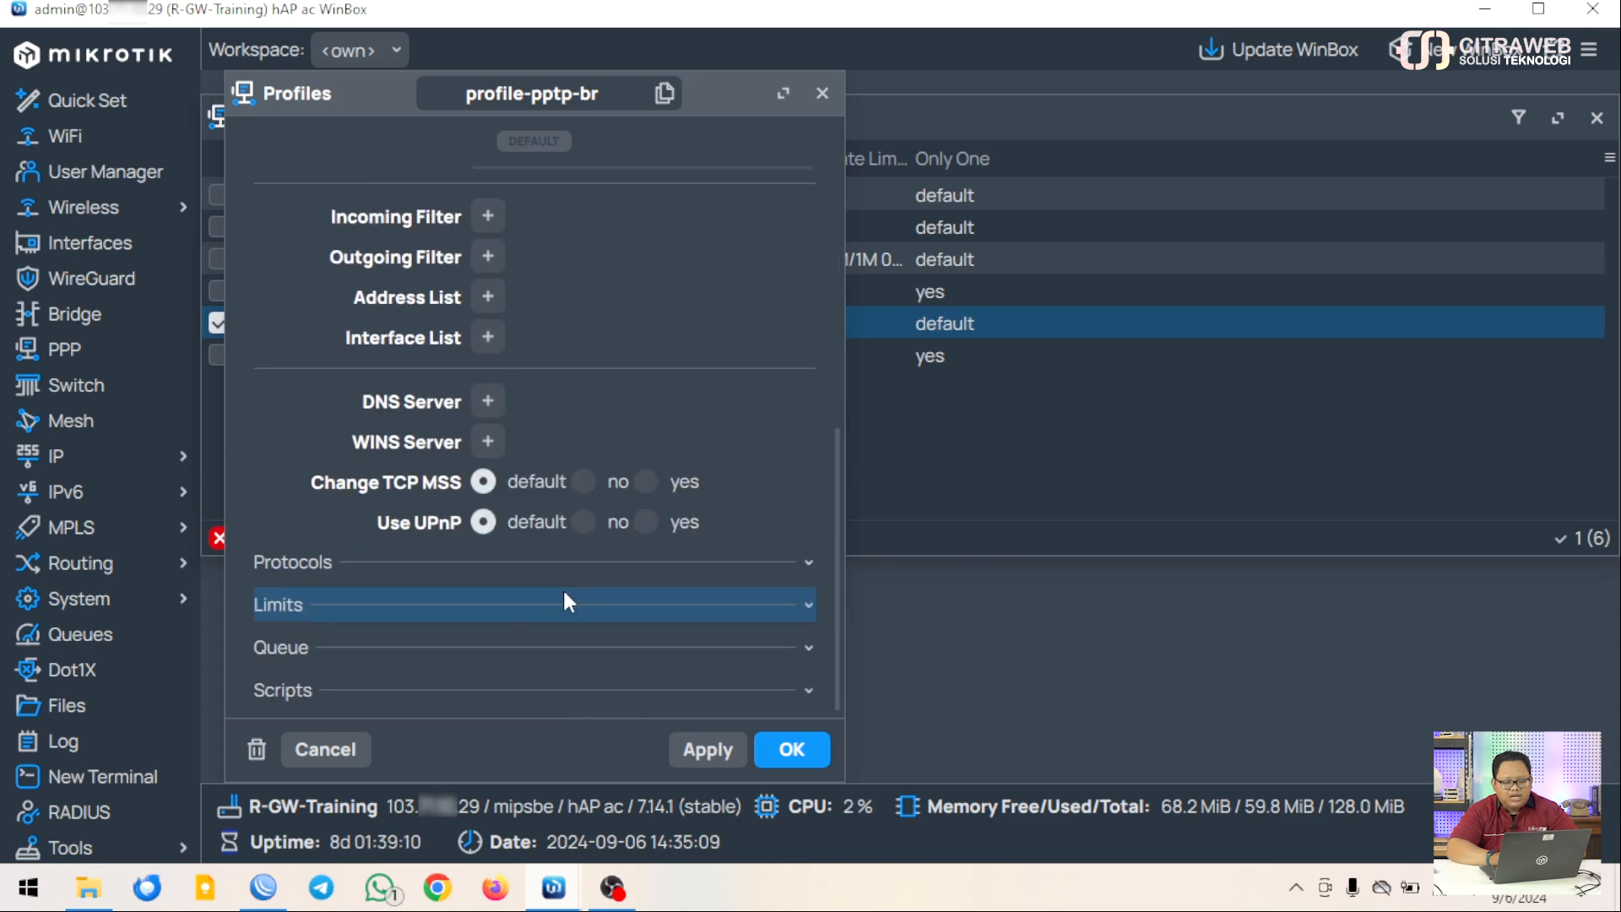
pyautogui.click(803, 562)
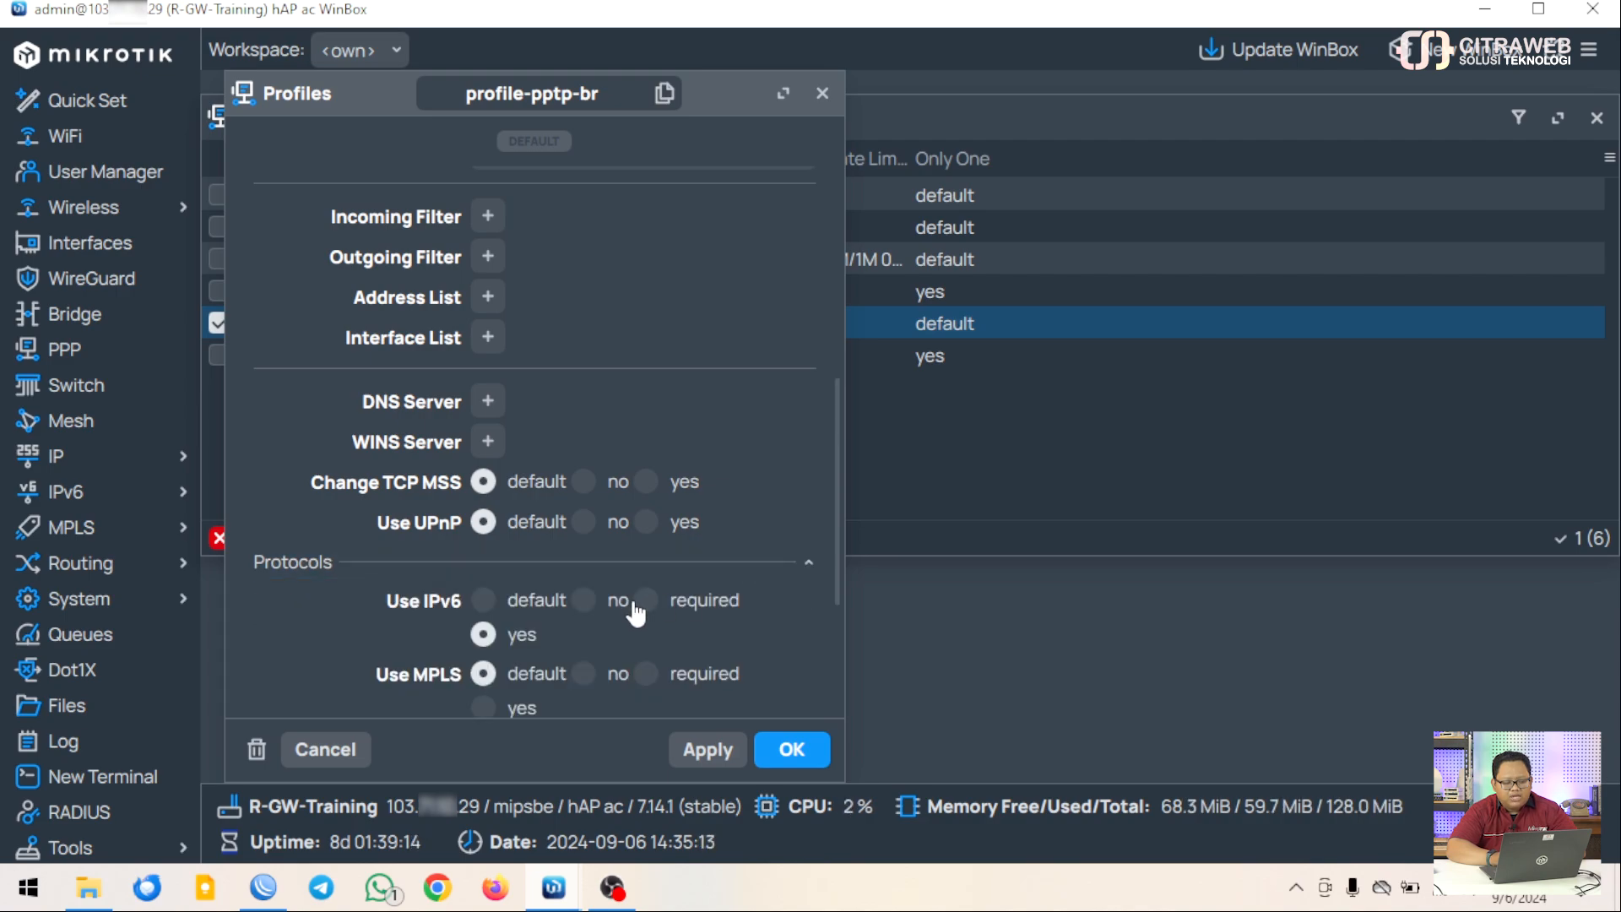
pyautogui.scroll(-3, 633, 604)
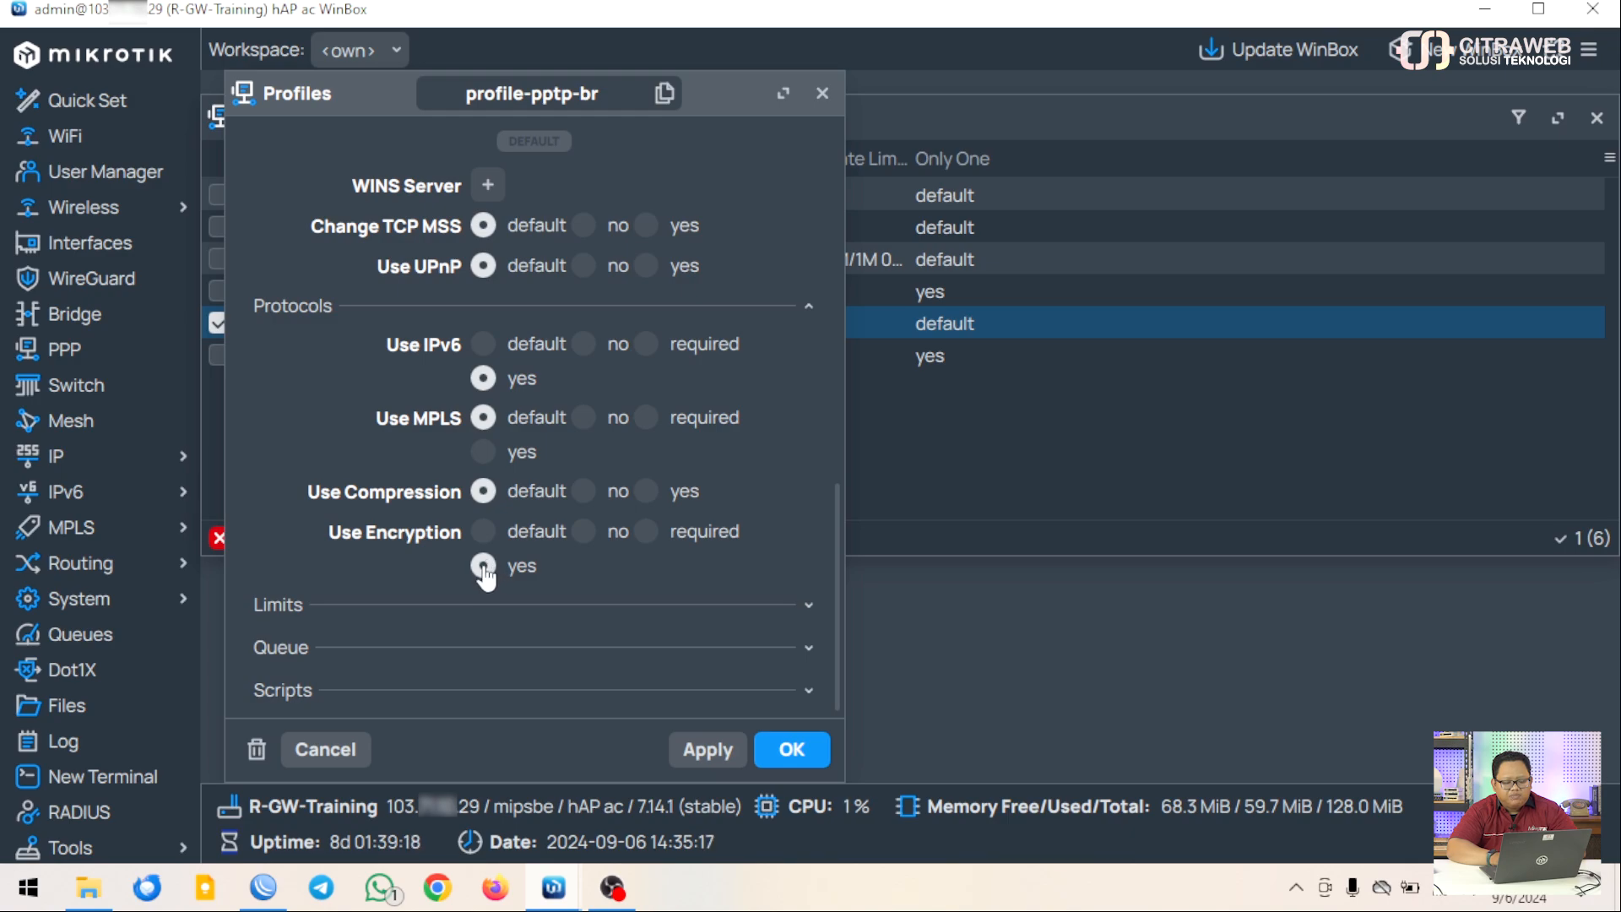
pyautogui.click(792, 750)
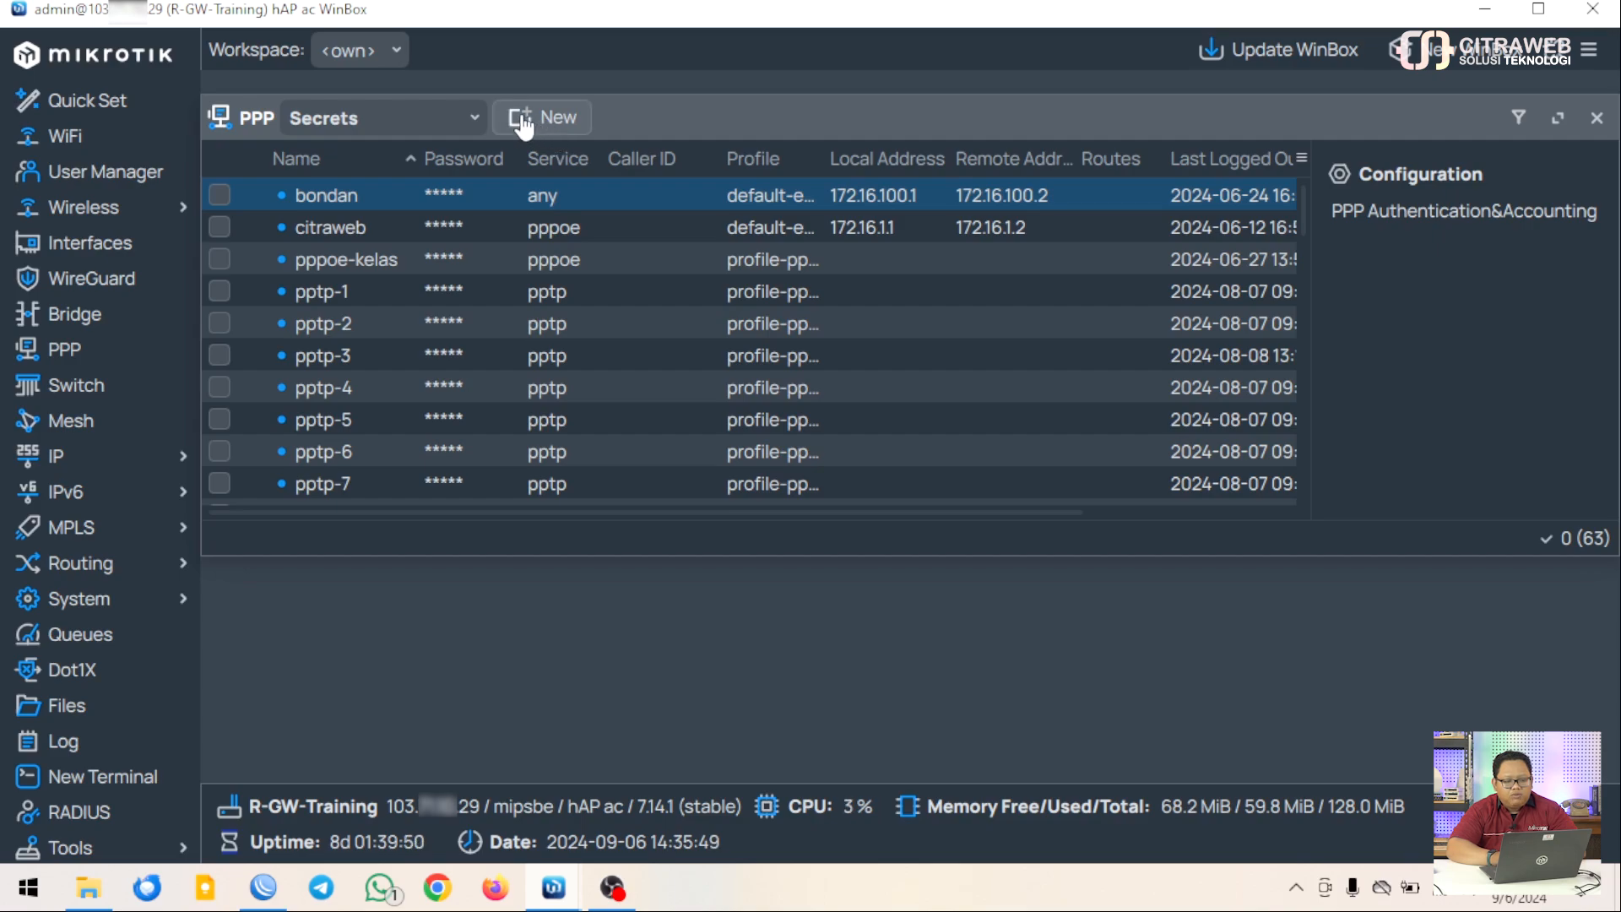
pyautogui.click(519, 117)
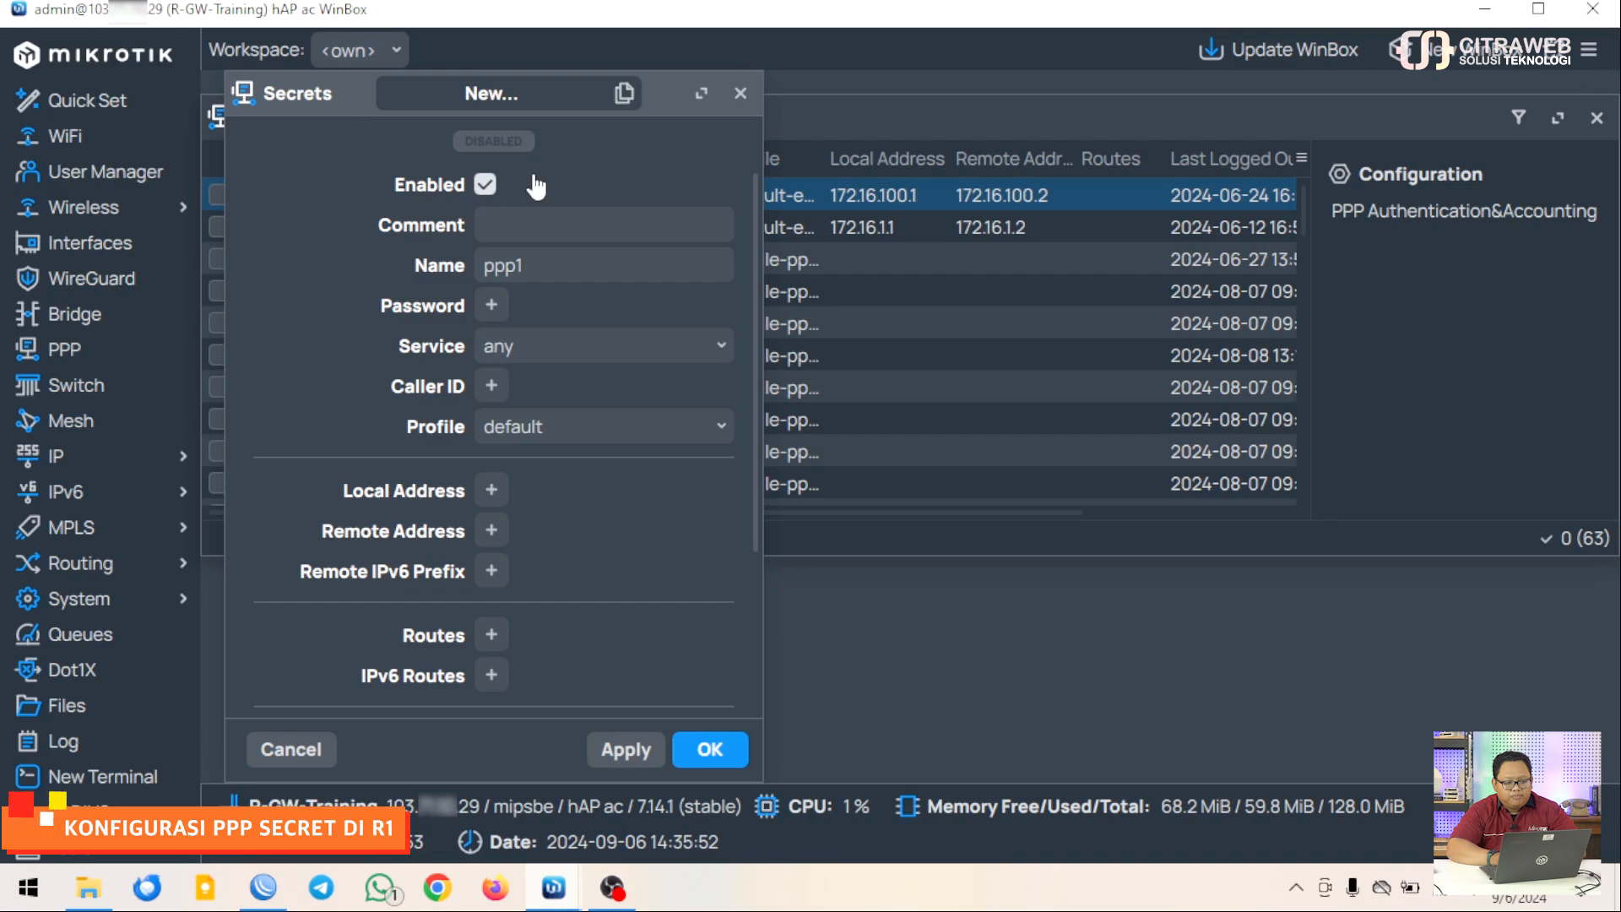
pyautogui.click(536, 258)
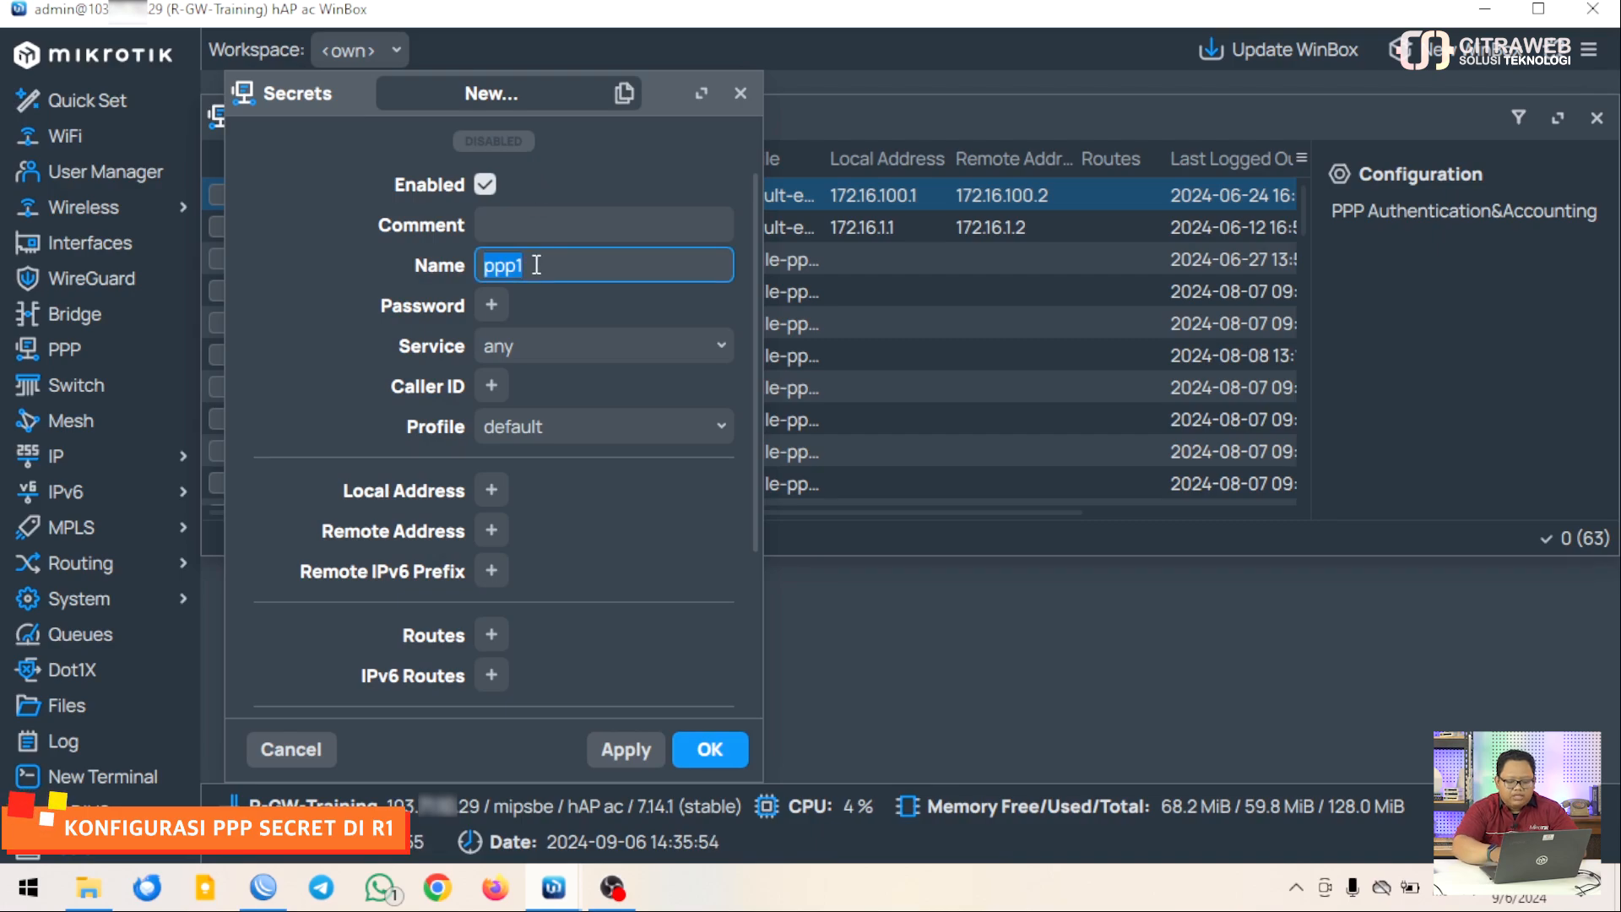
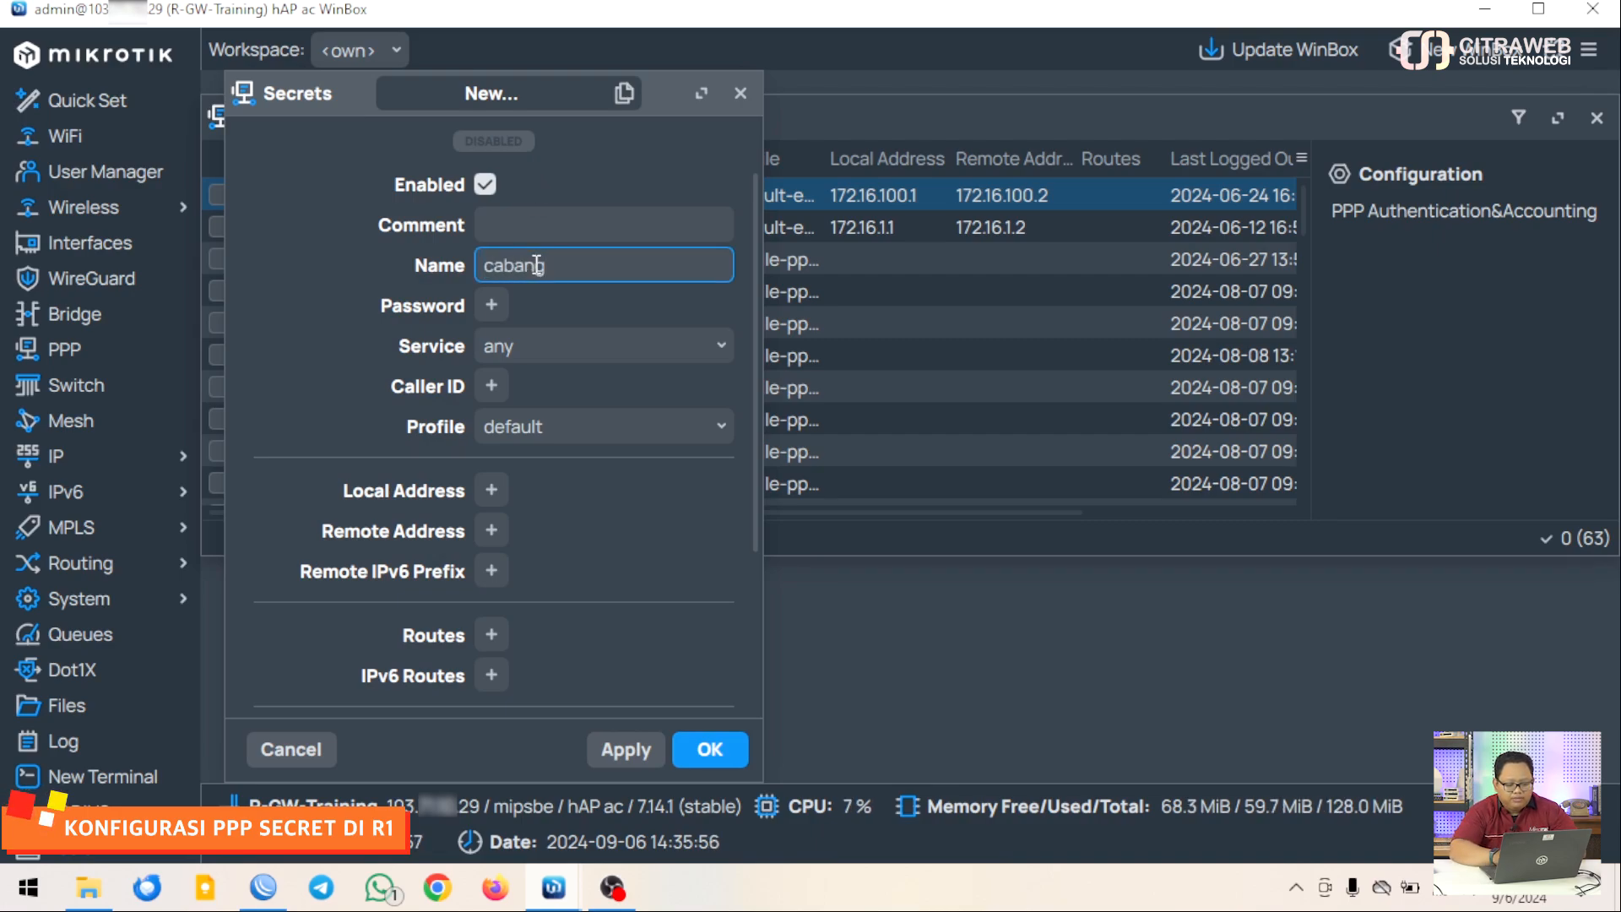
pyautogui.click(491, 306)
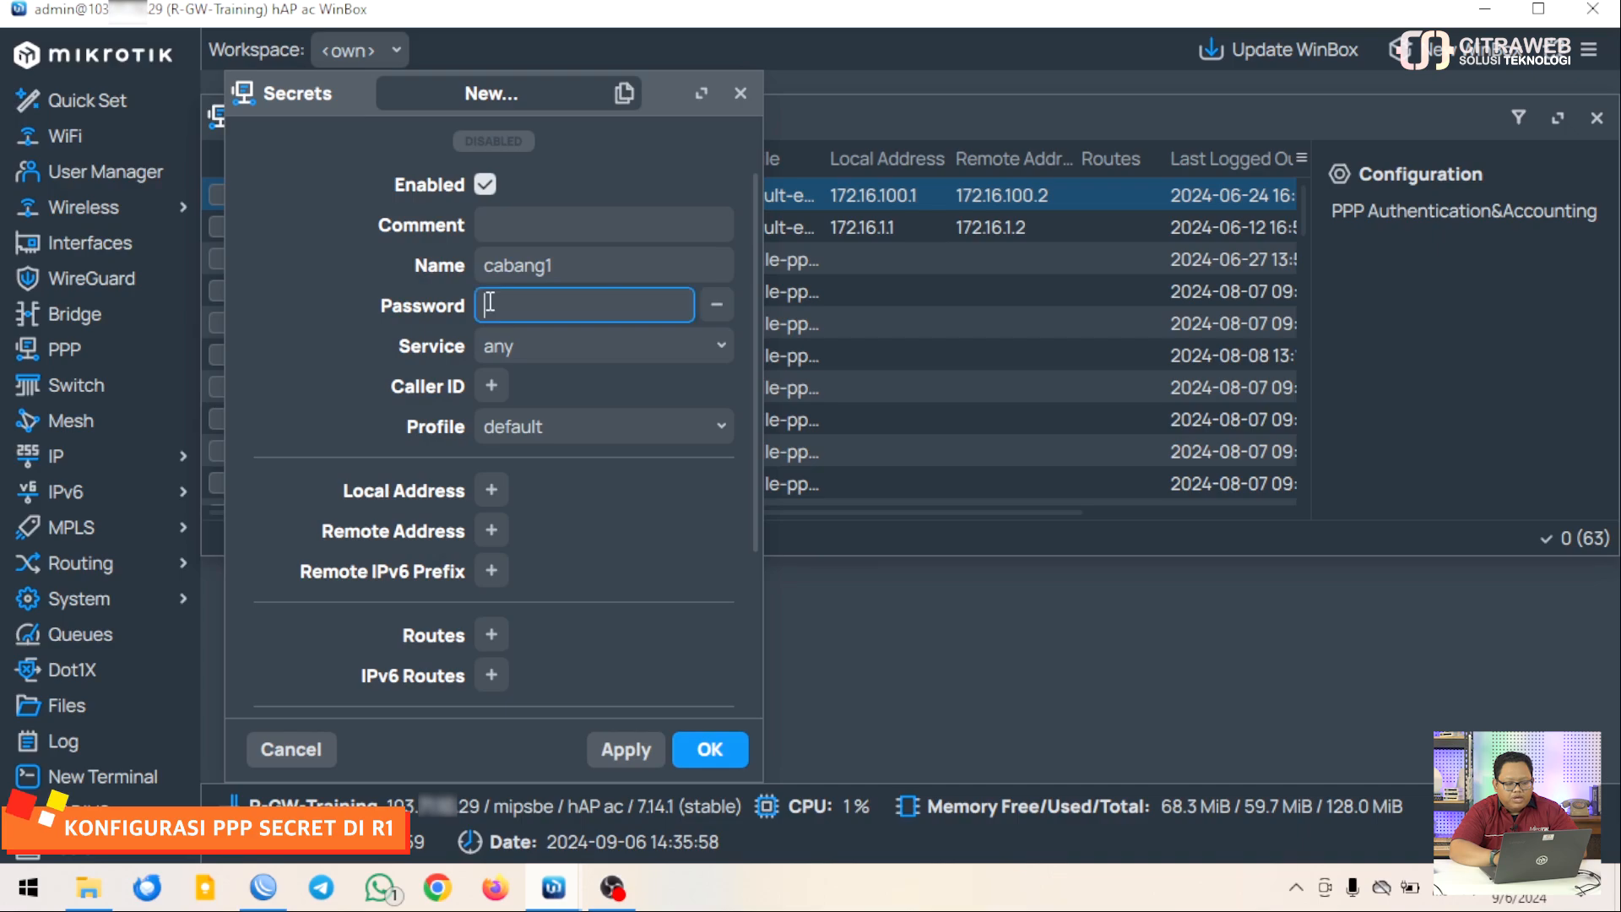
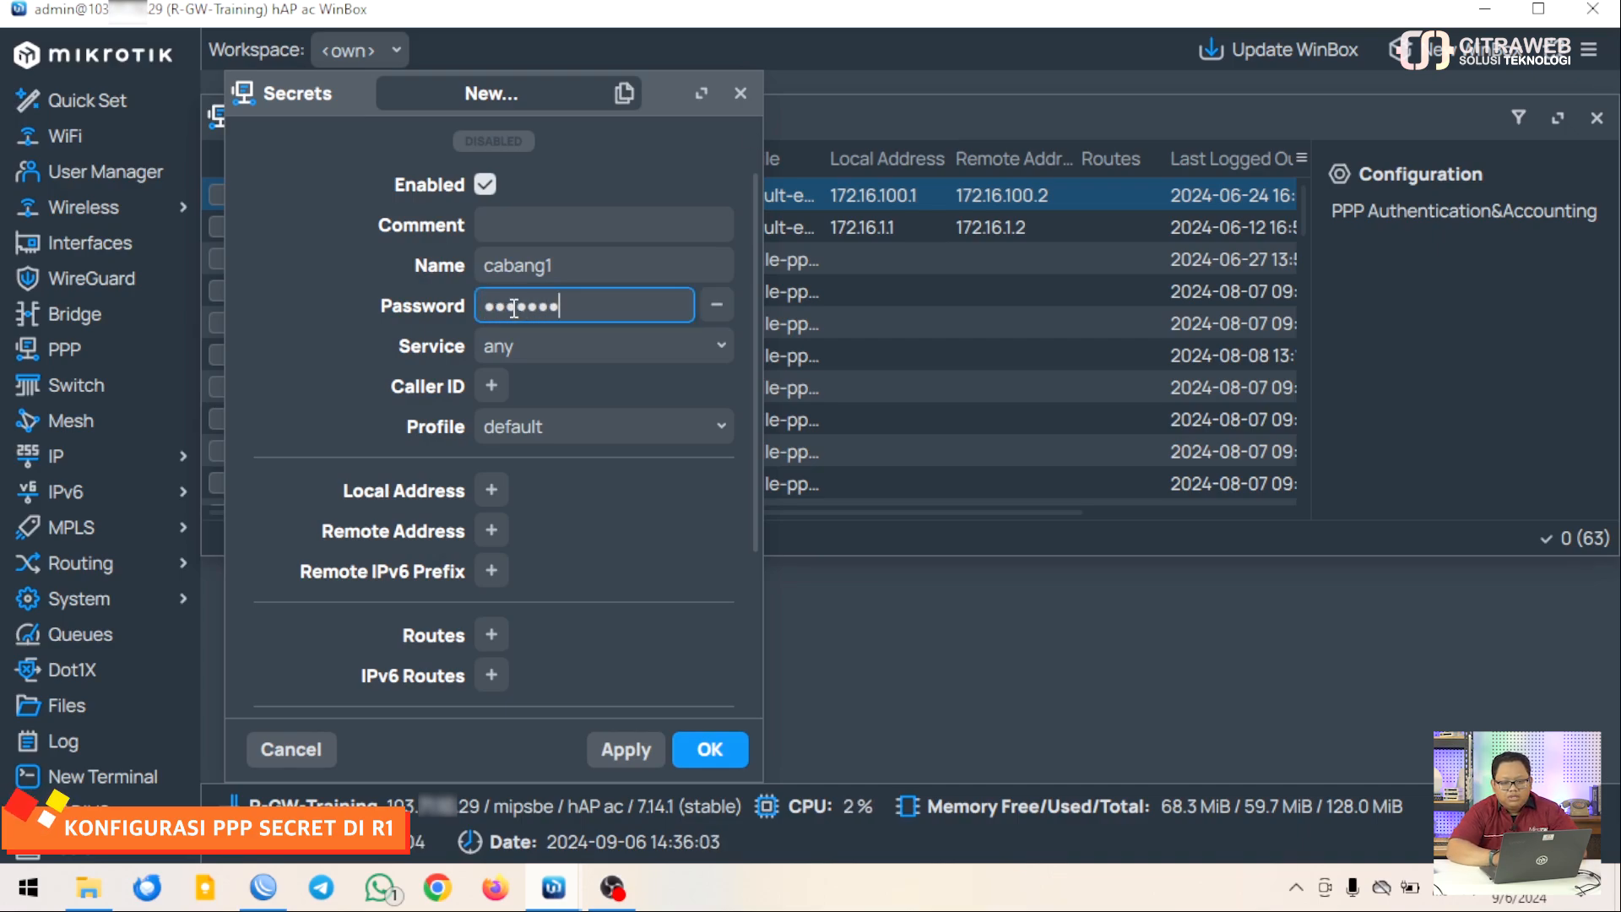
pyautogui.click(1590, 49)
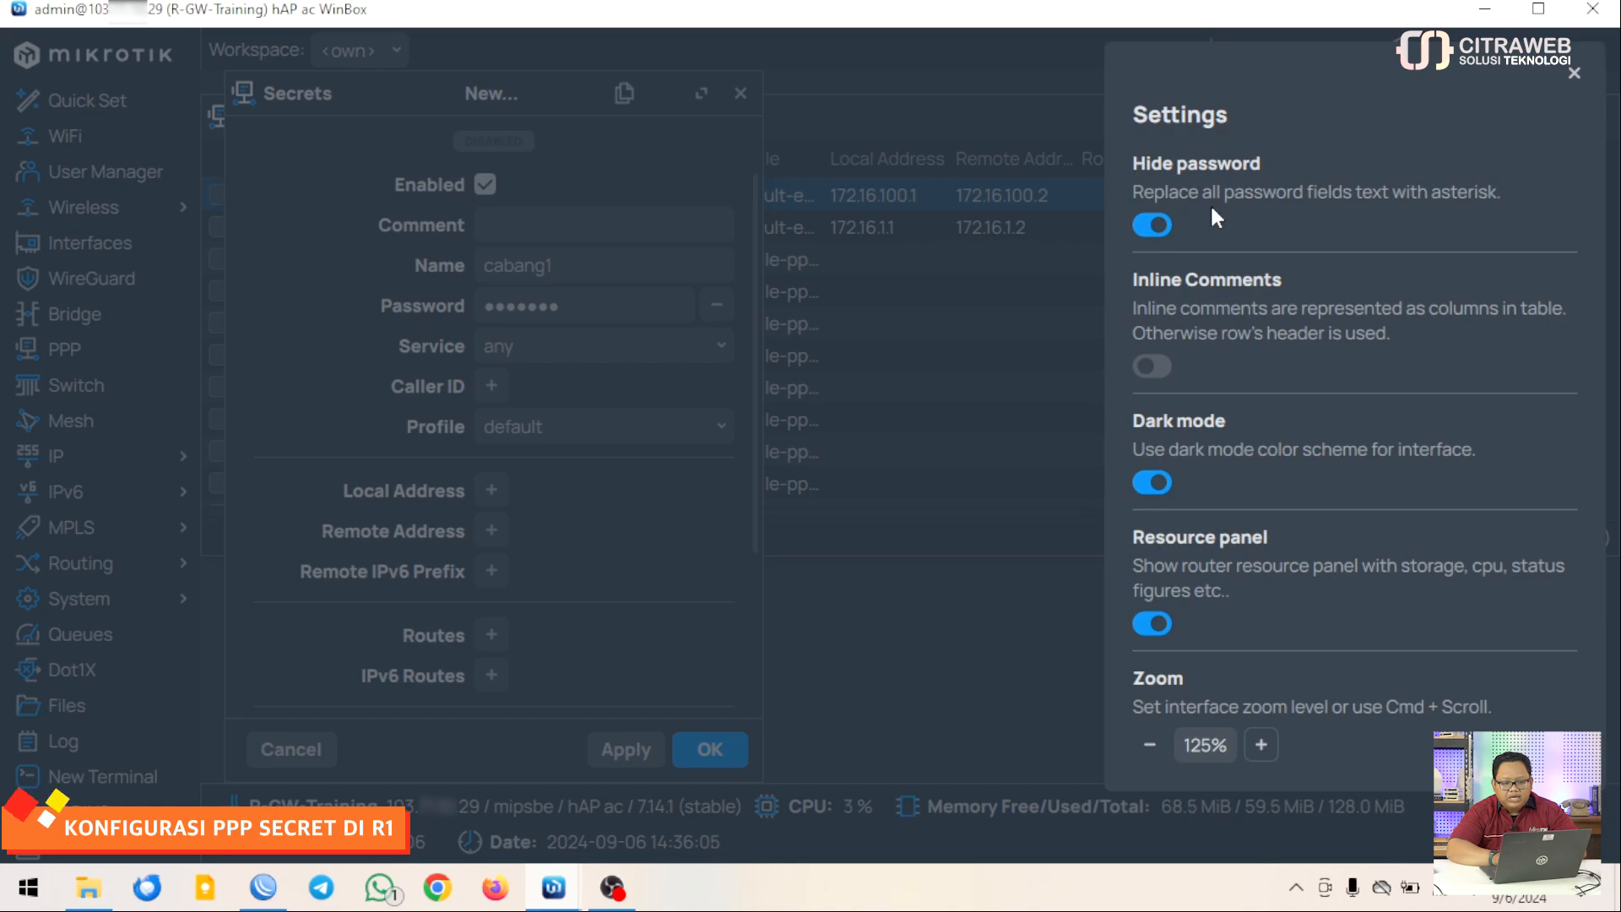
pyautogui.click(1154, 226)
pyautogui.click(894, 471)
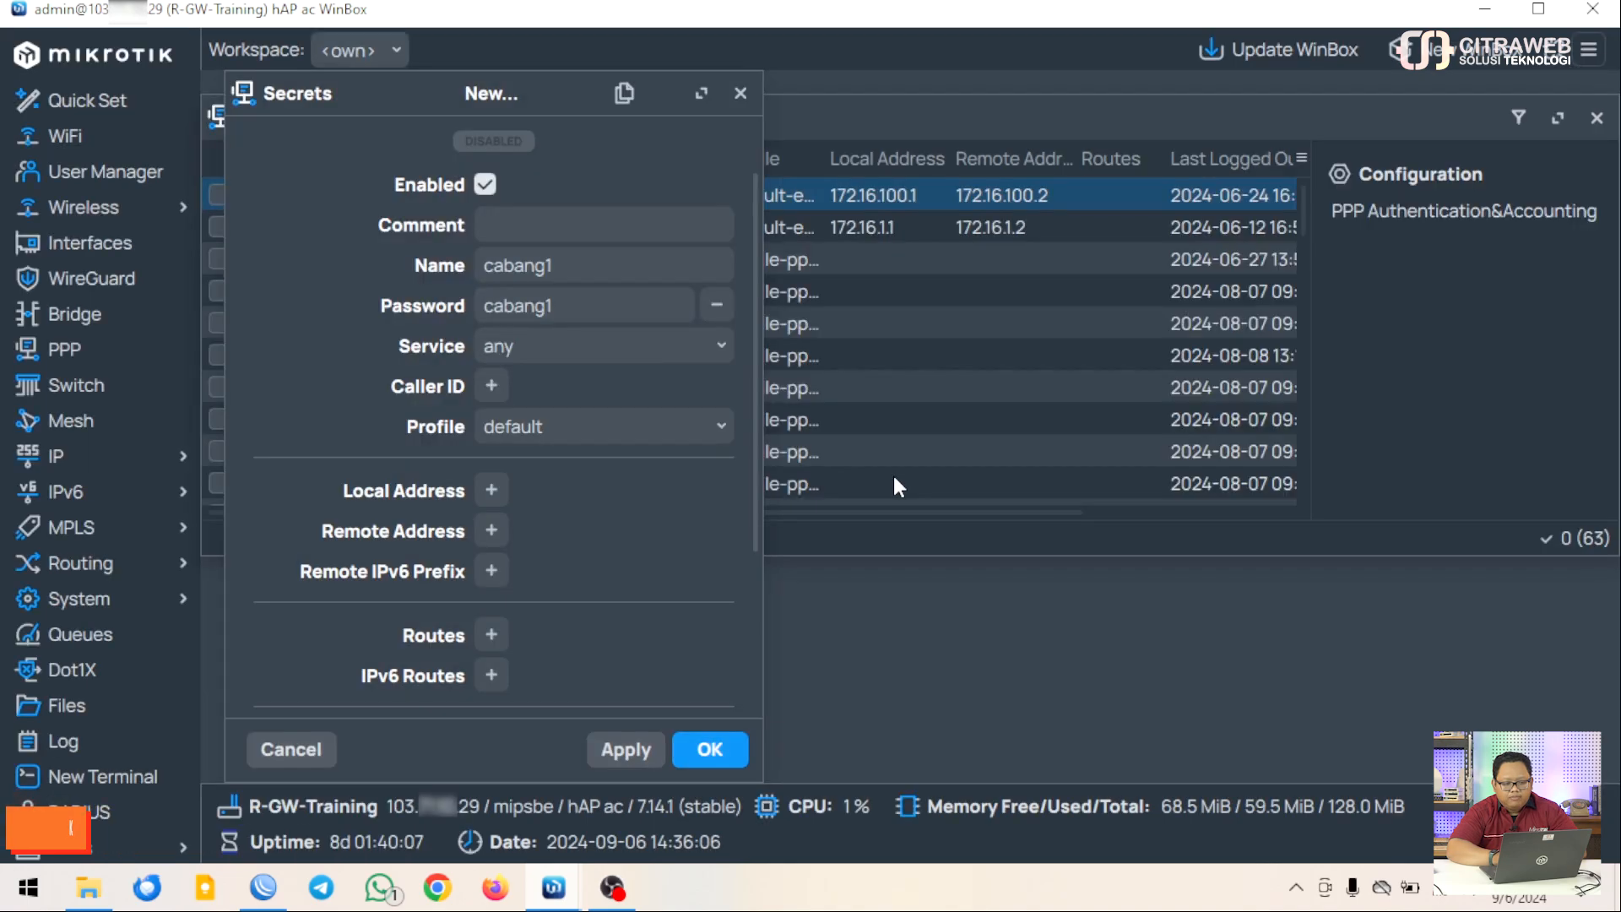
pyautogui.click(607, 426)
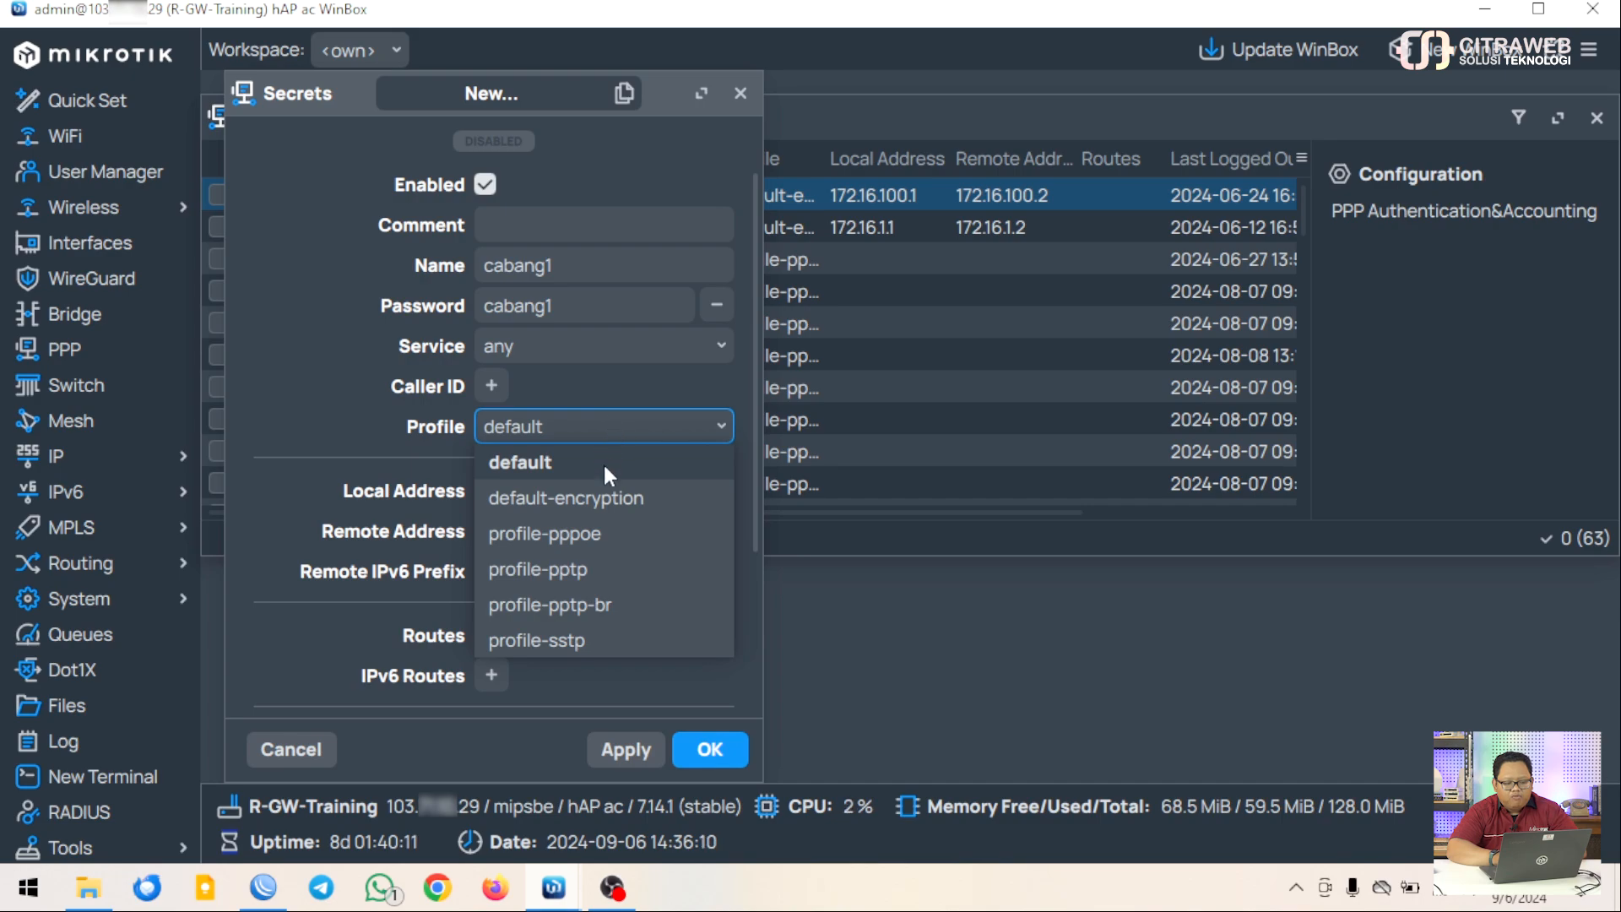
pyautogui.click(593, 605)
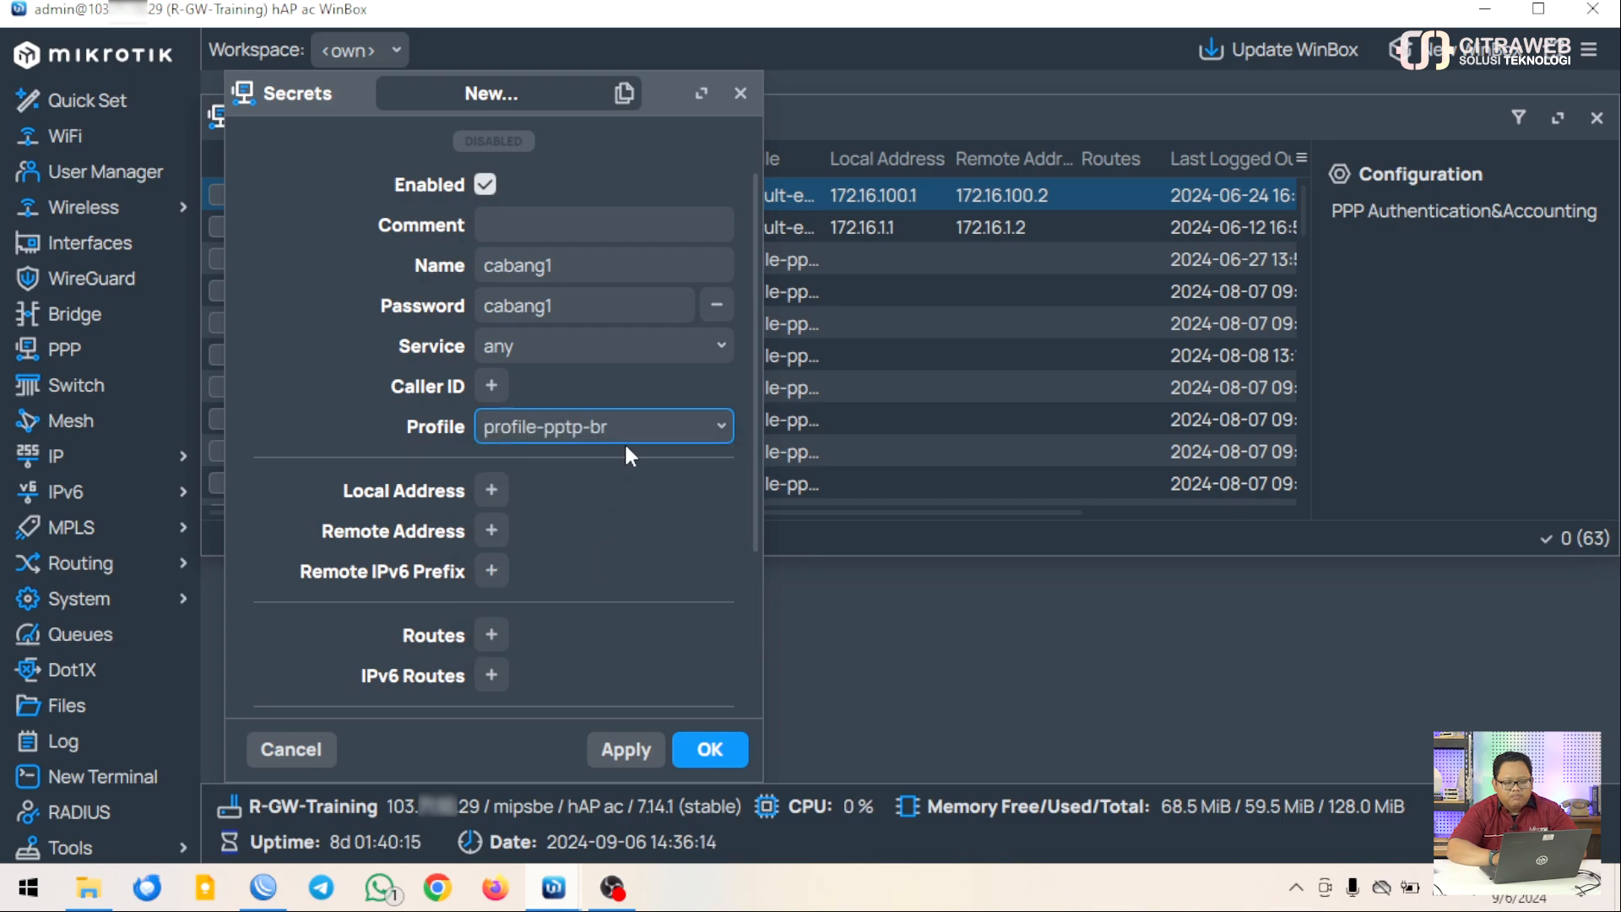
pyautogui.click(709, 750)
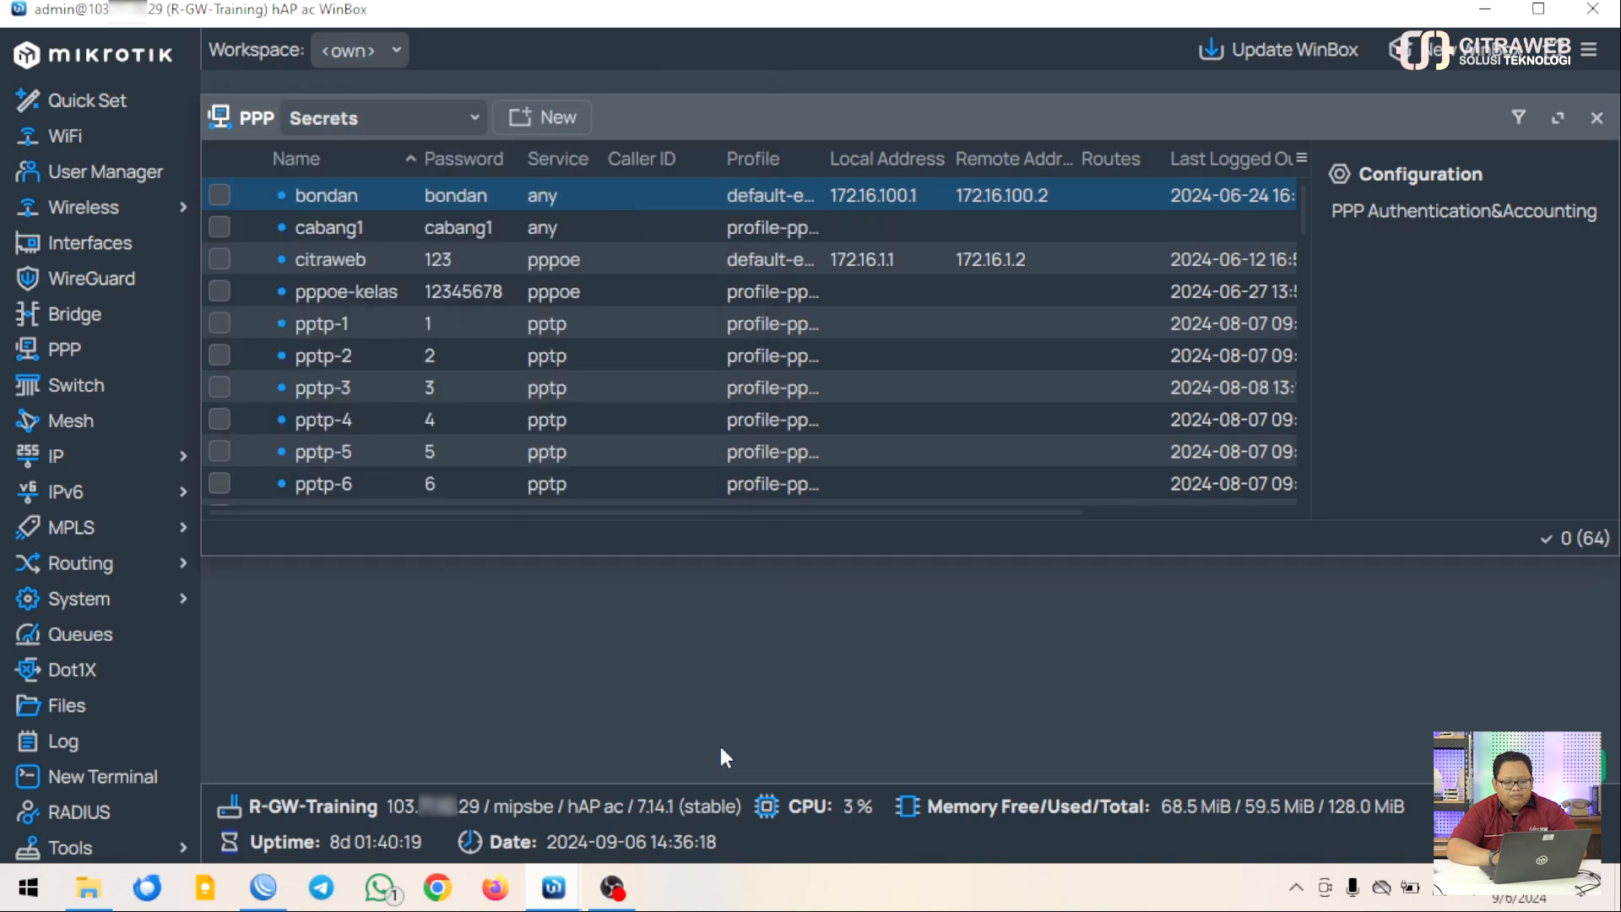
pyautogui.click(483, 233)
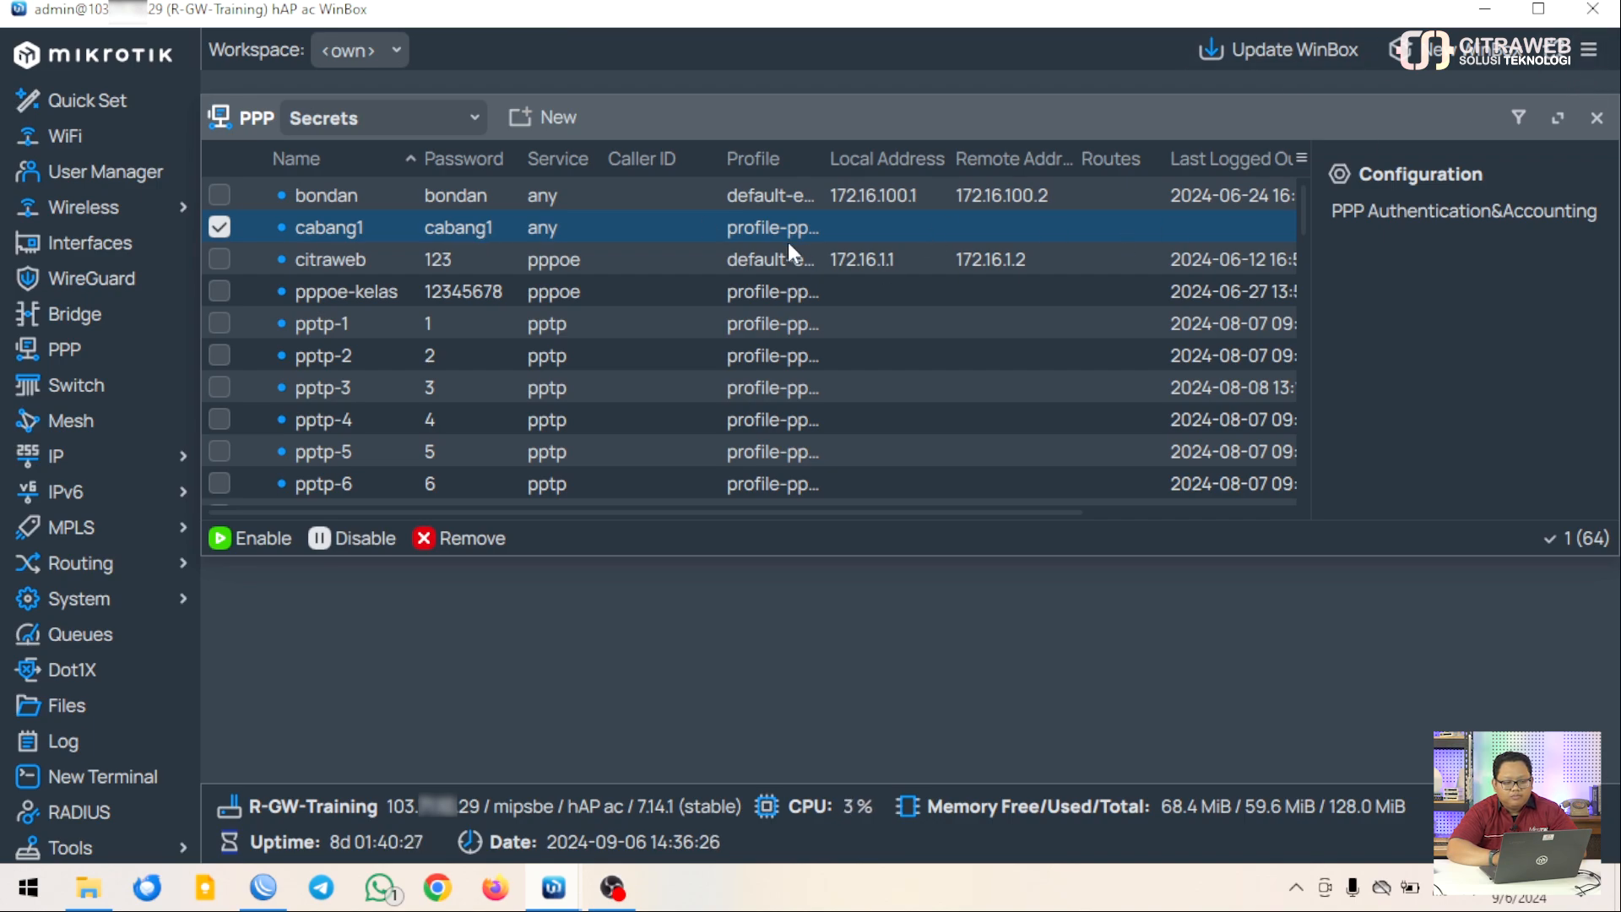
pyautogui.click(1518, 118)
pyautogui.click(909, 166)
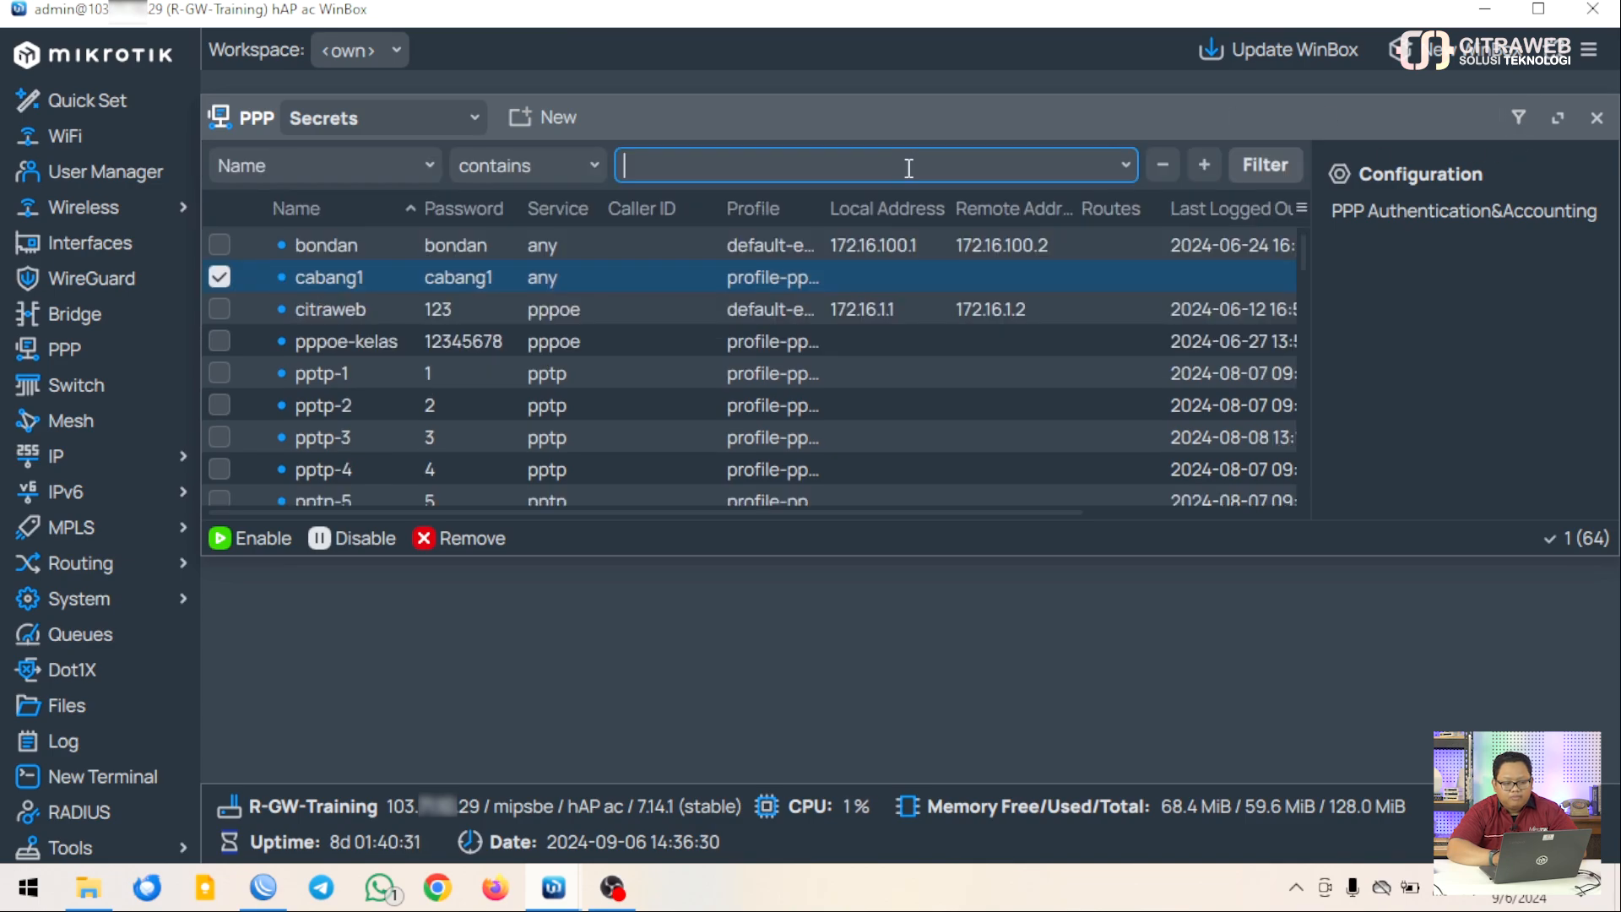
pyautogui.write('cabang')
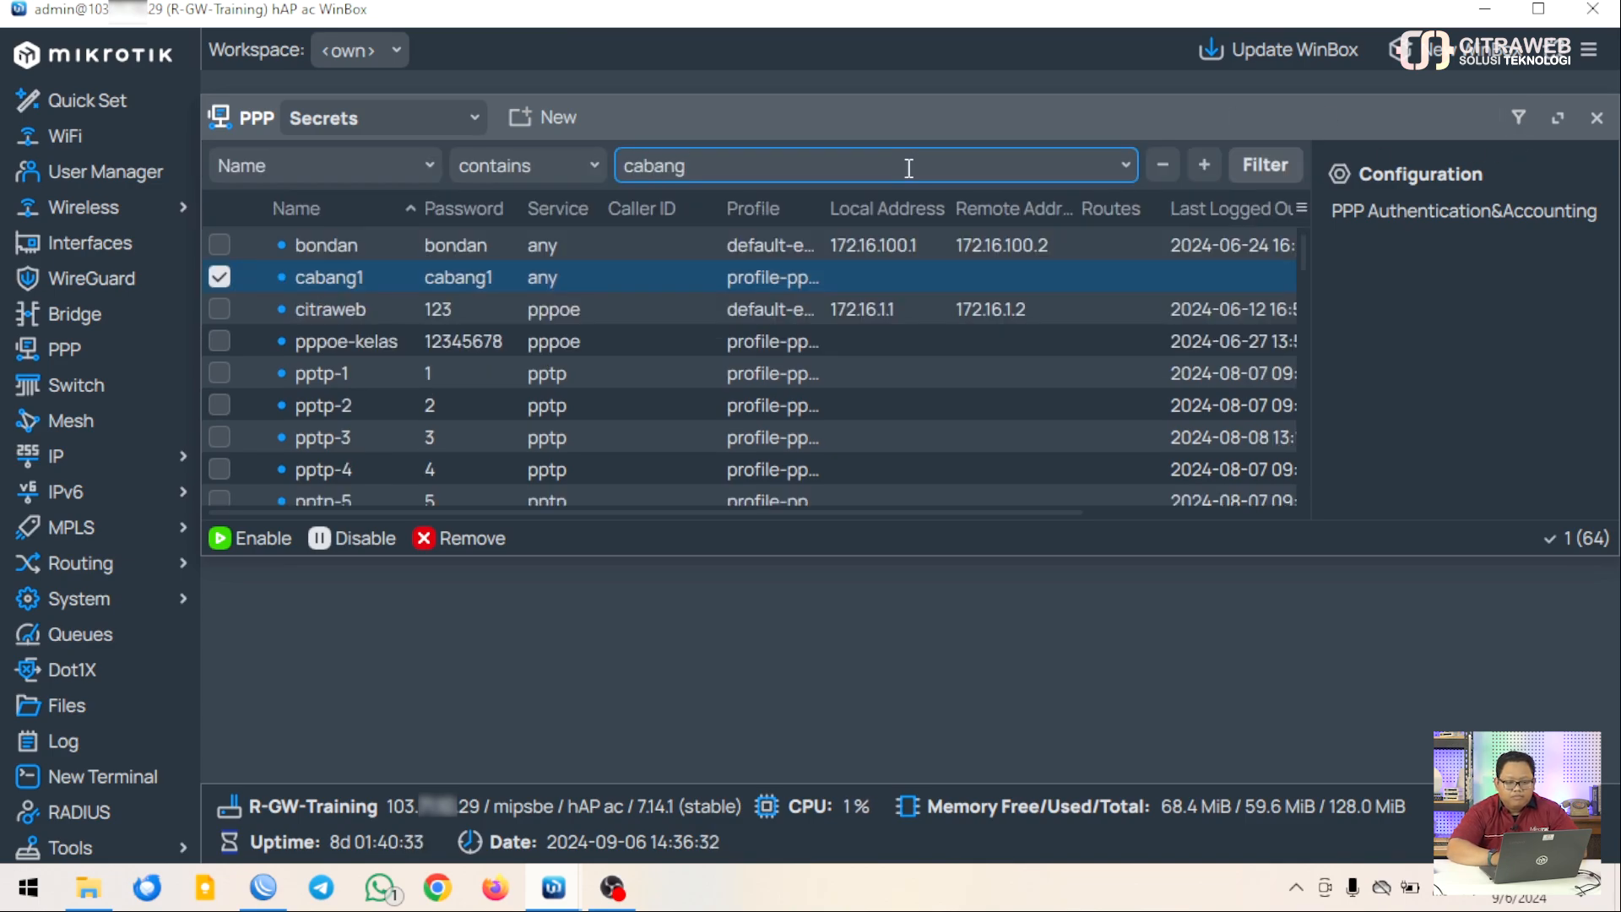
pyautogui.click(1267, 169)
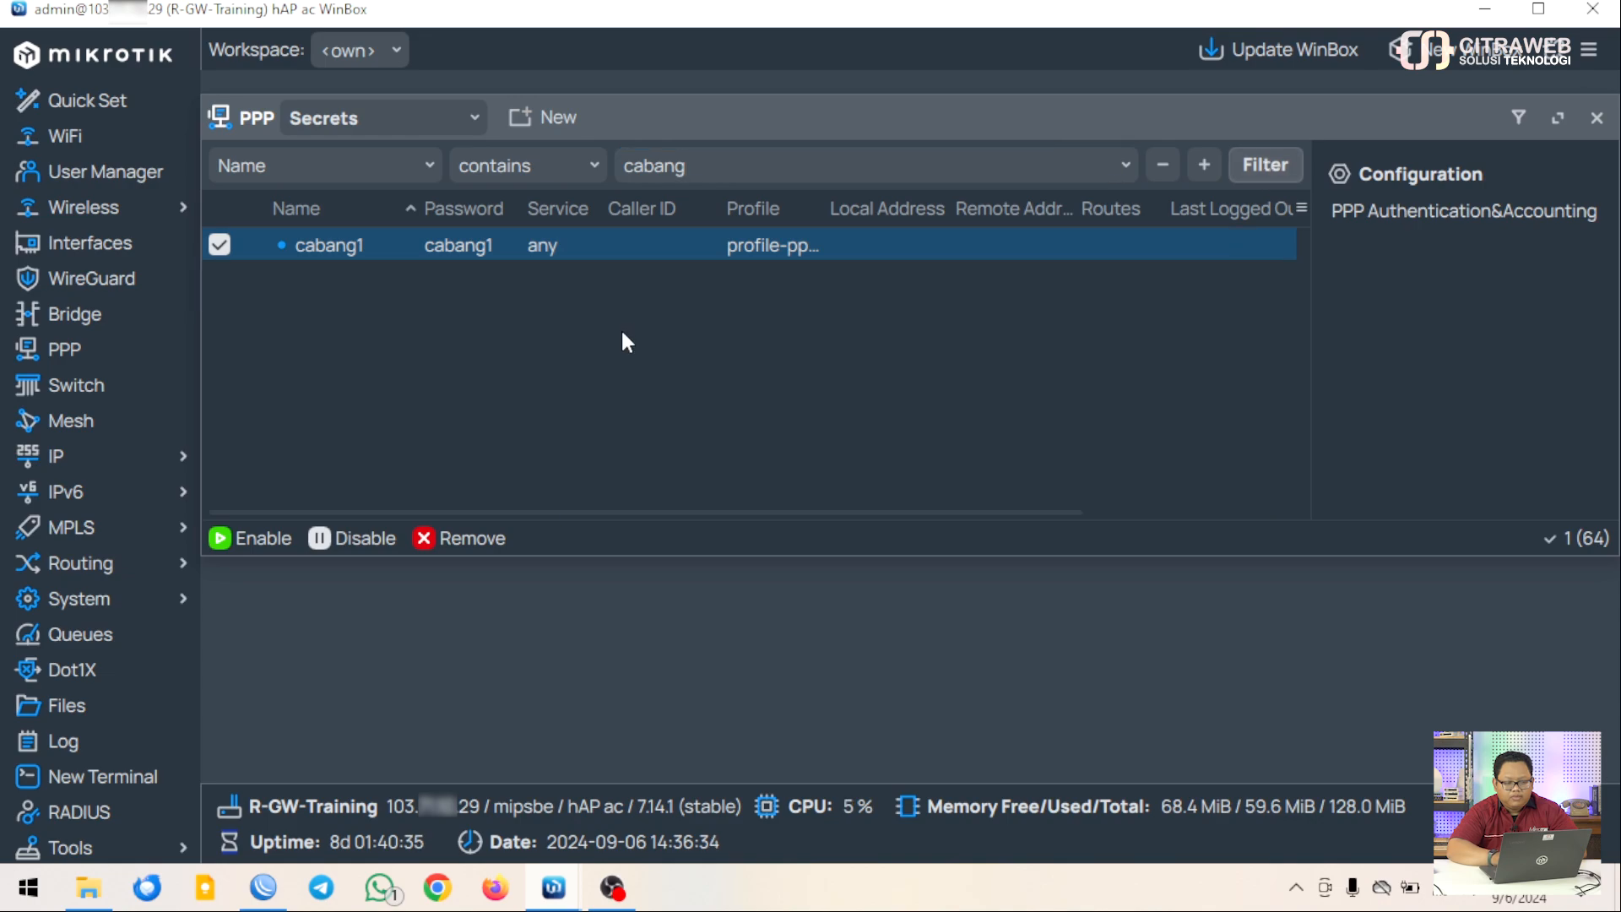
pyautogui.click(220, 254)
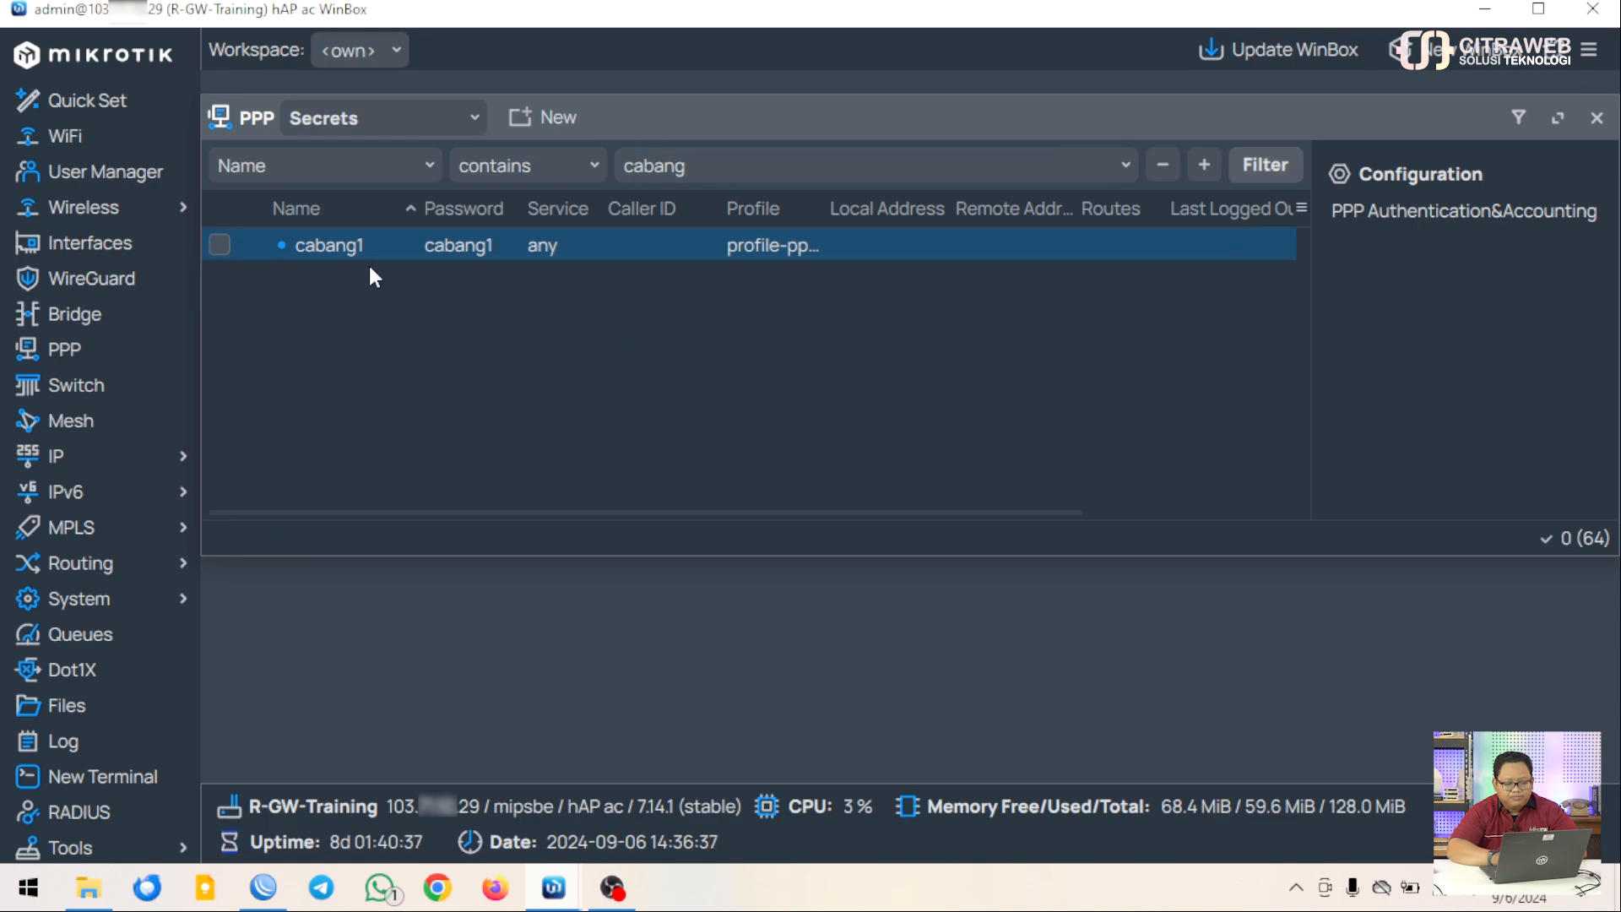
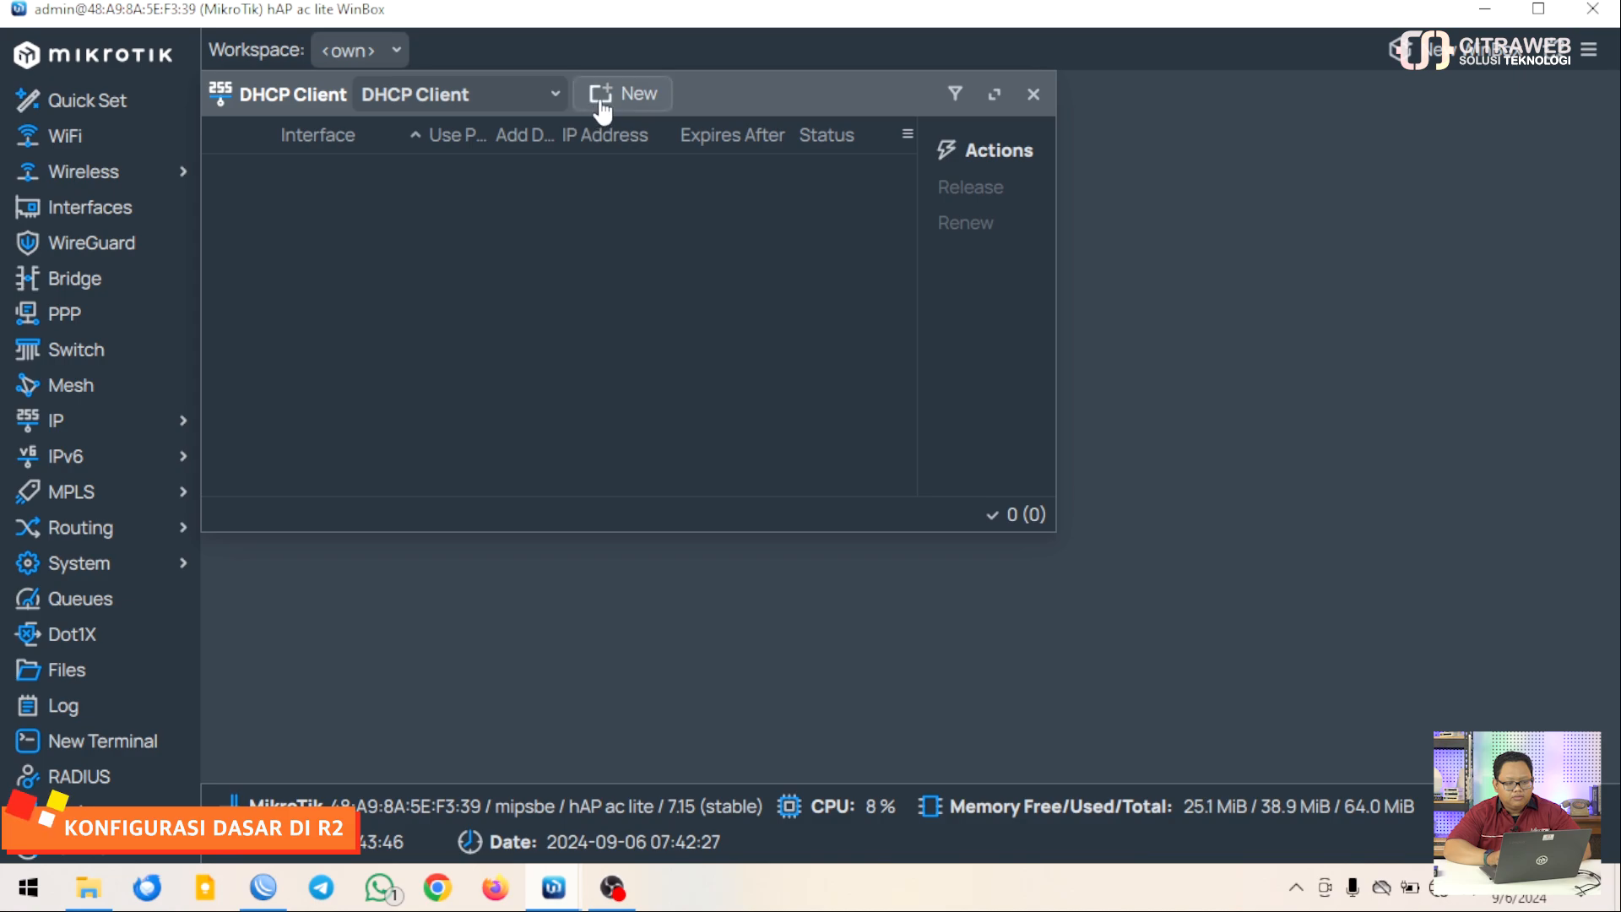
# Start a new DHCP Client entry, which defaults to interface ether1
pyautogui.click(604, 95)
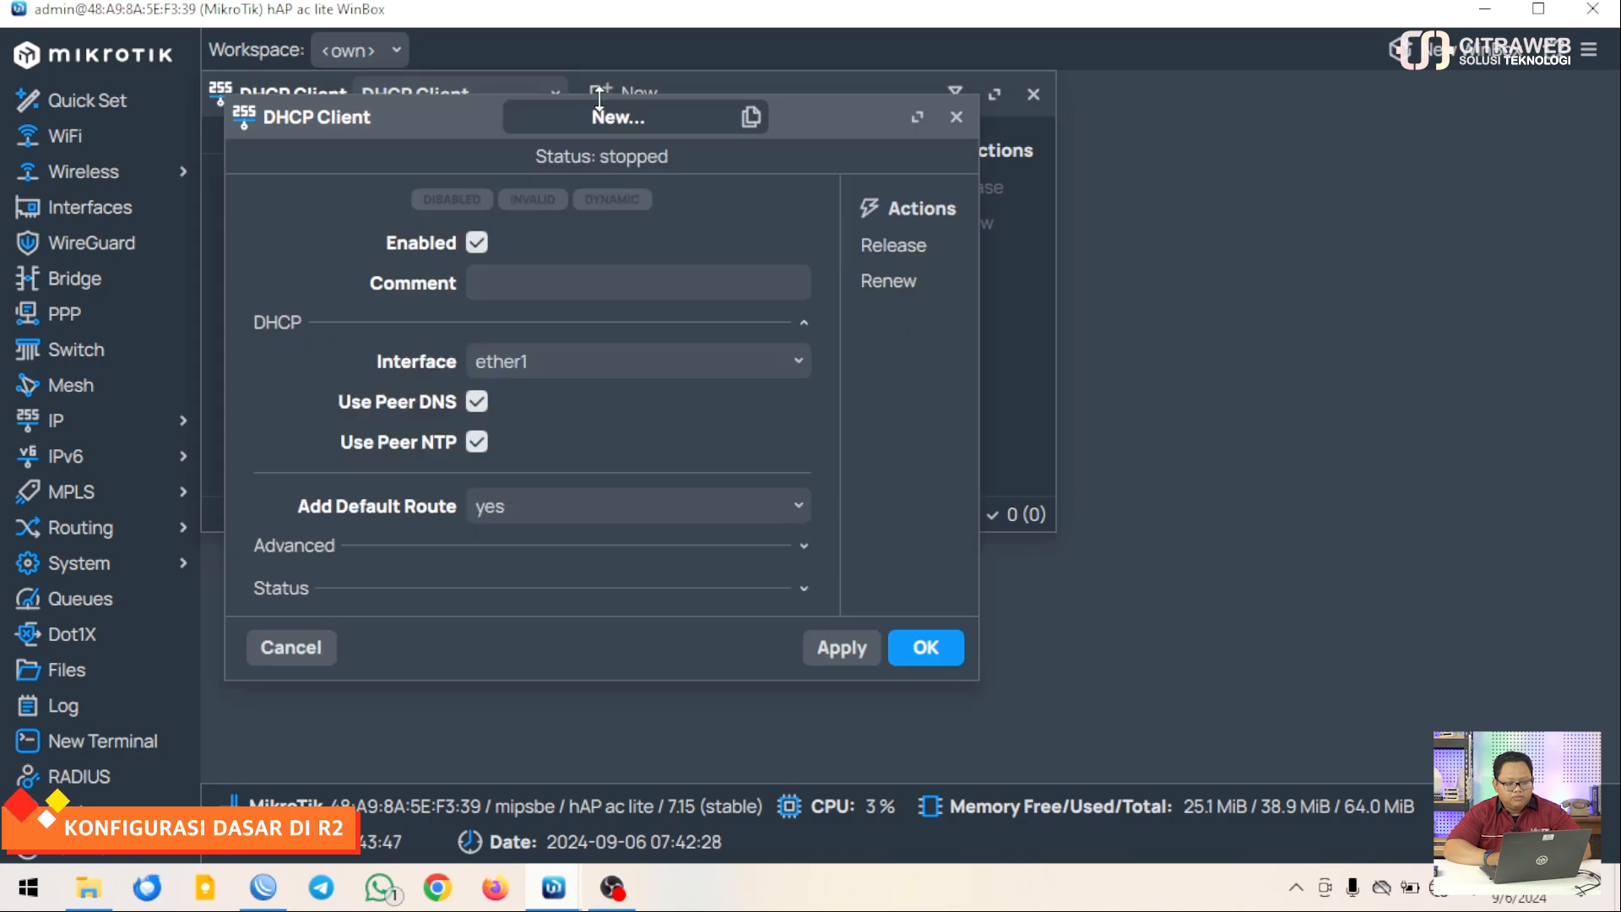
# Save the ether1 DHCP client and confirm the 0.0.0.0/0 route via 192.168.73.1 in Routes
pyautogui.click(848, 651)
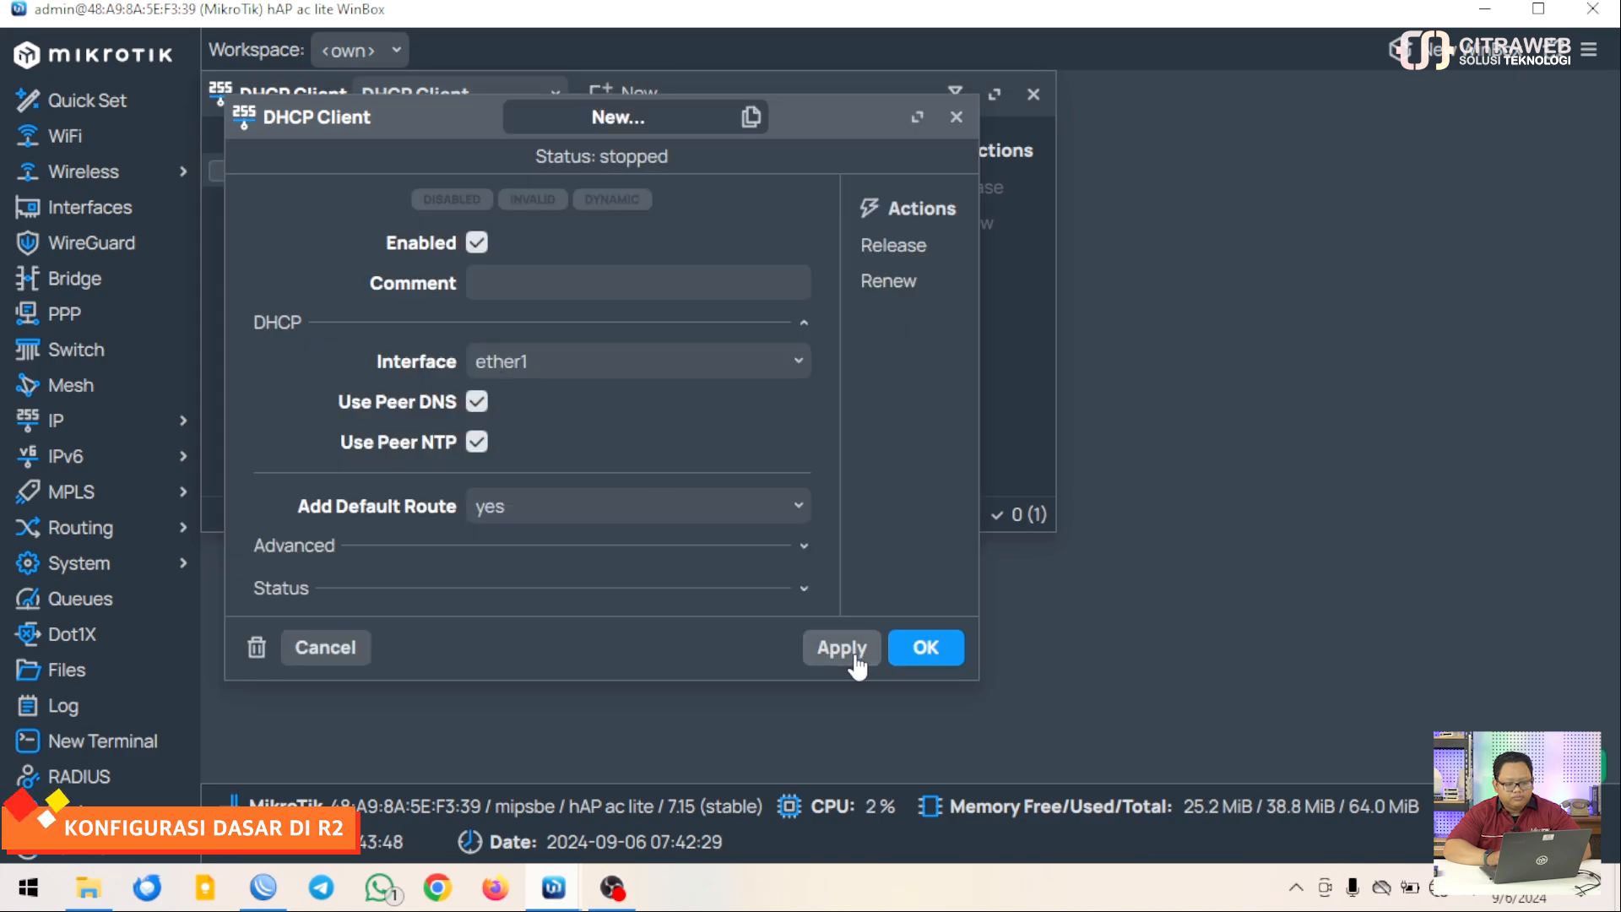
pyautogui.click(912, 651)
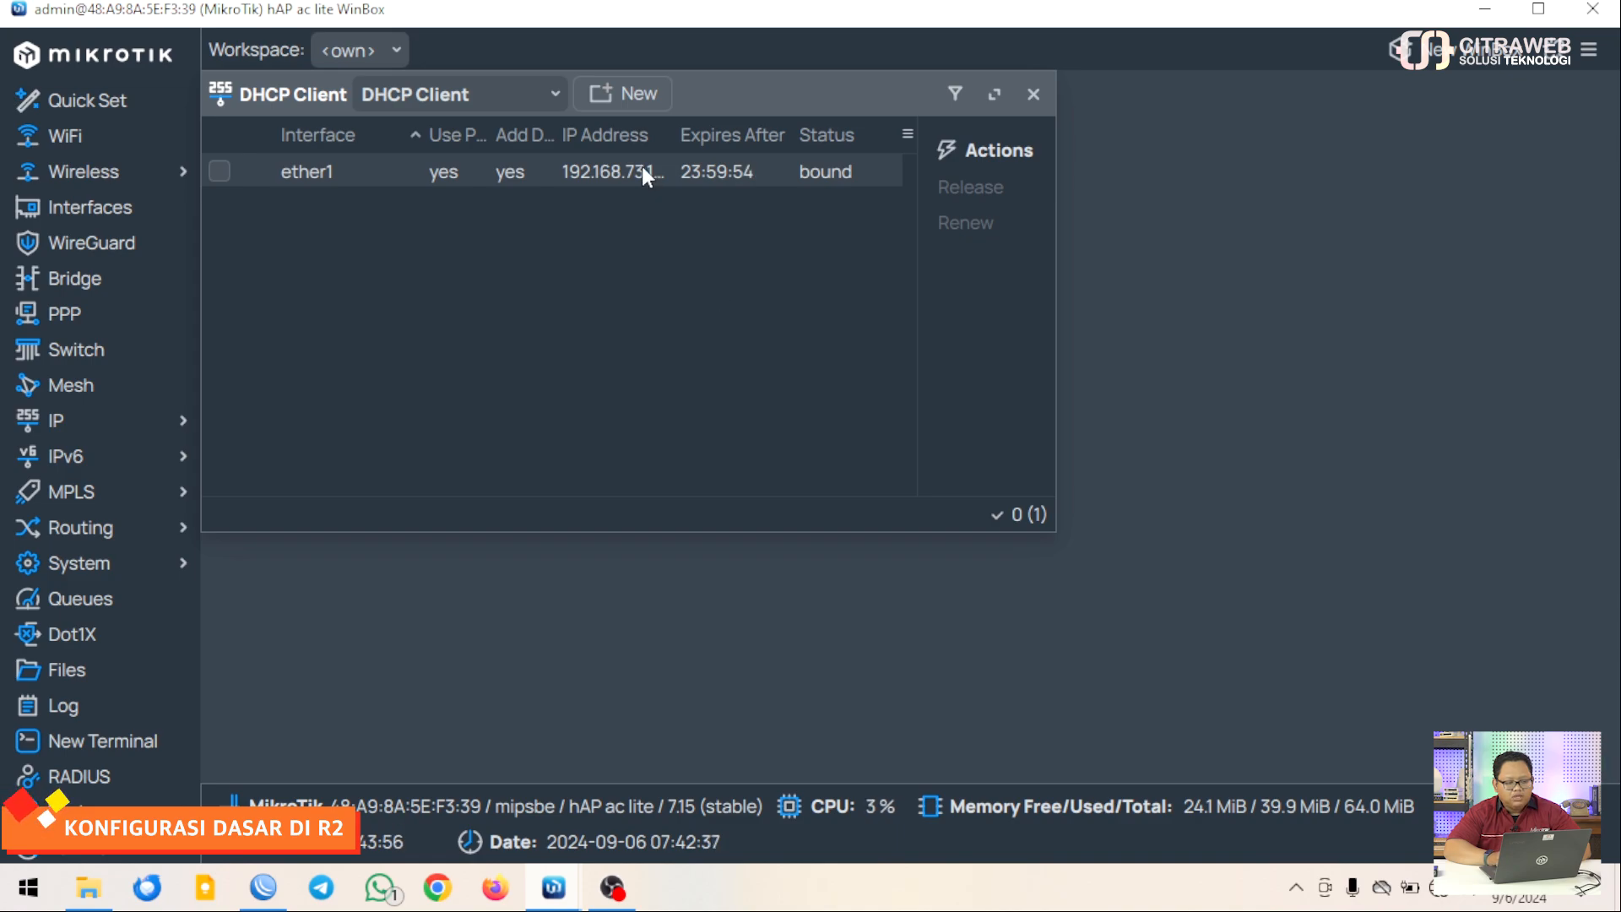
pyautogui.click(165, 425)
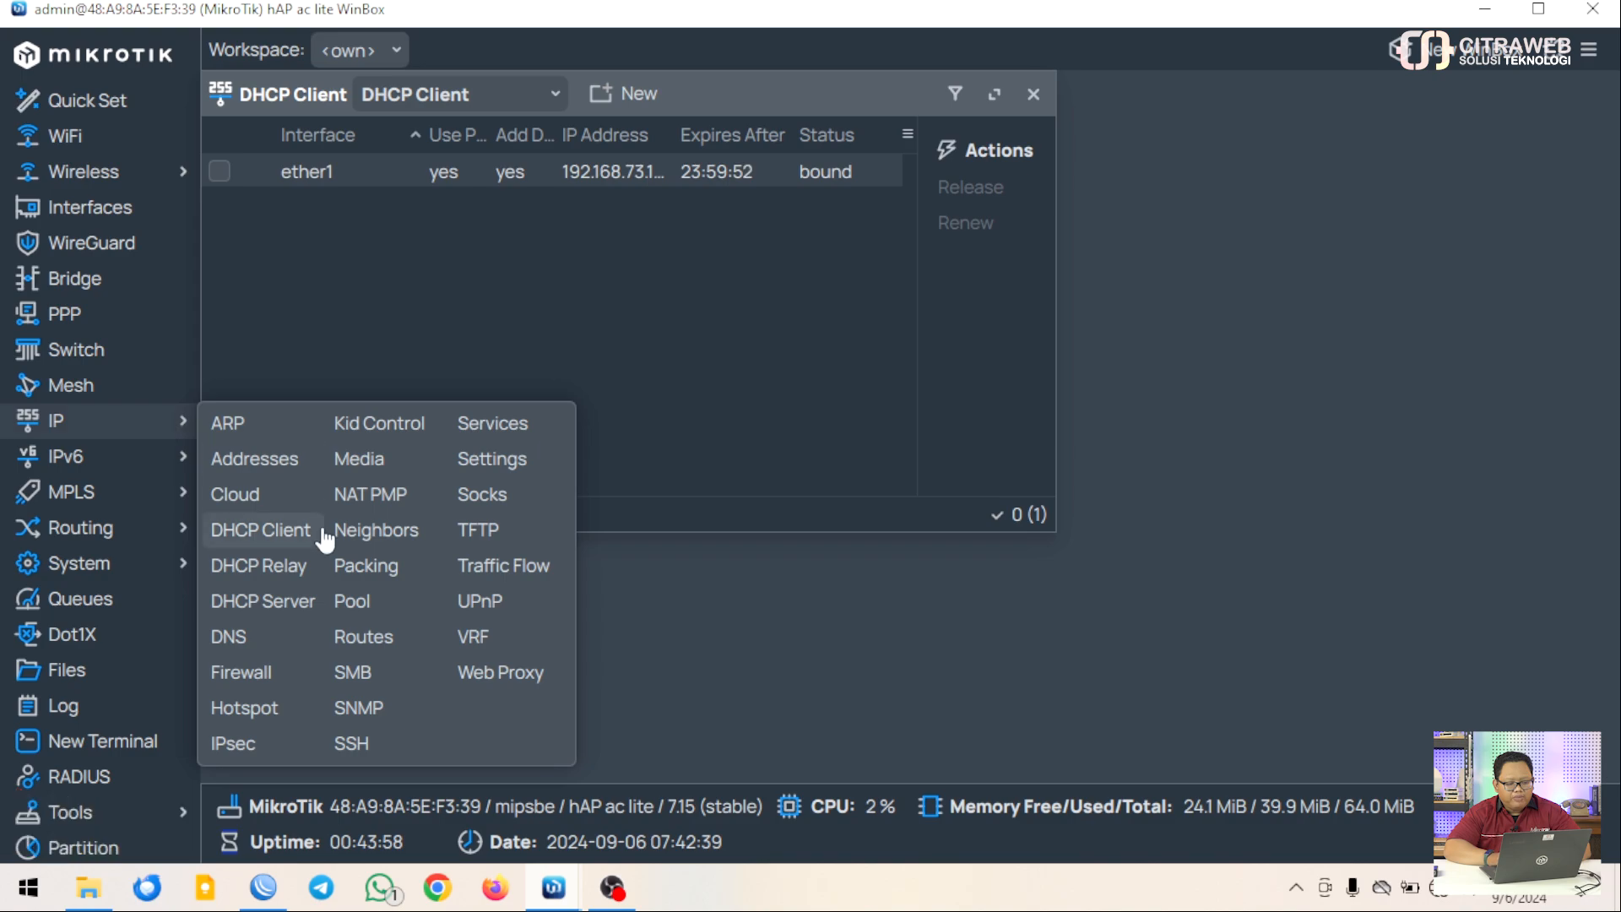
pyautogui.click(361, 636)
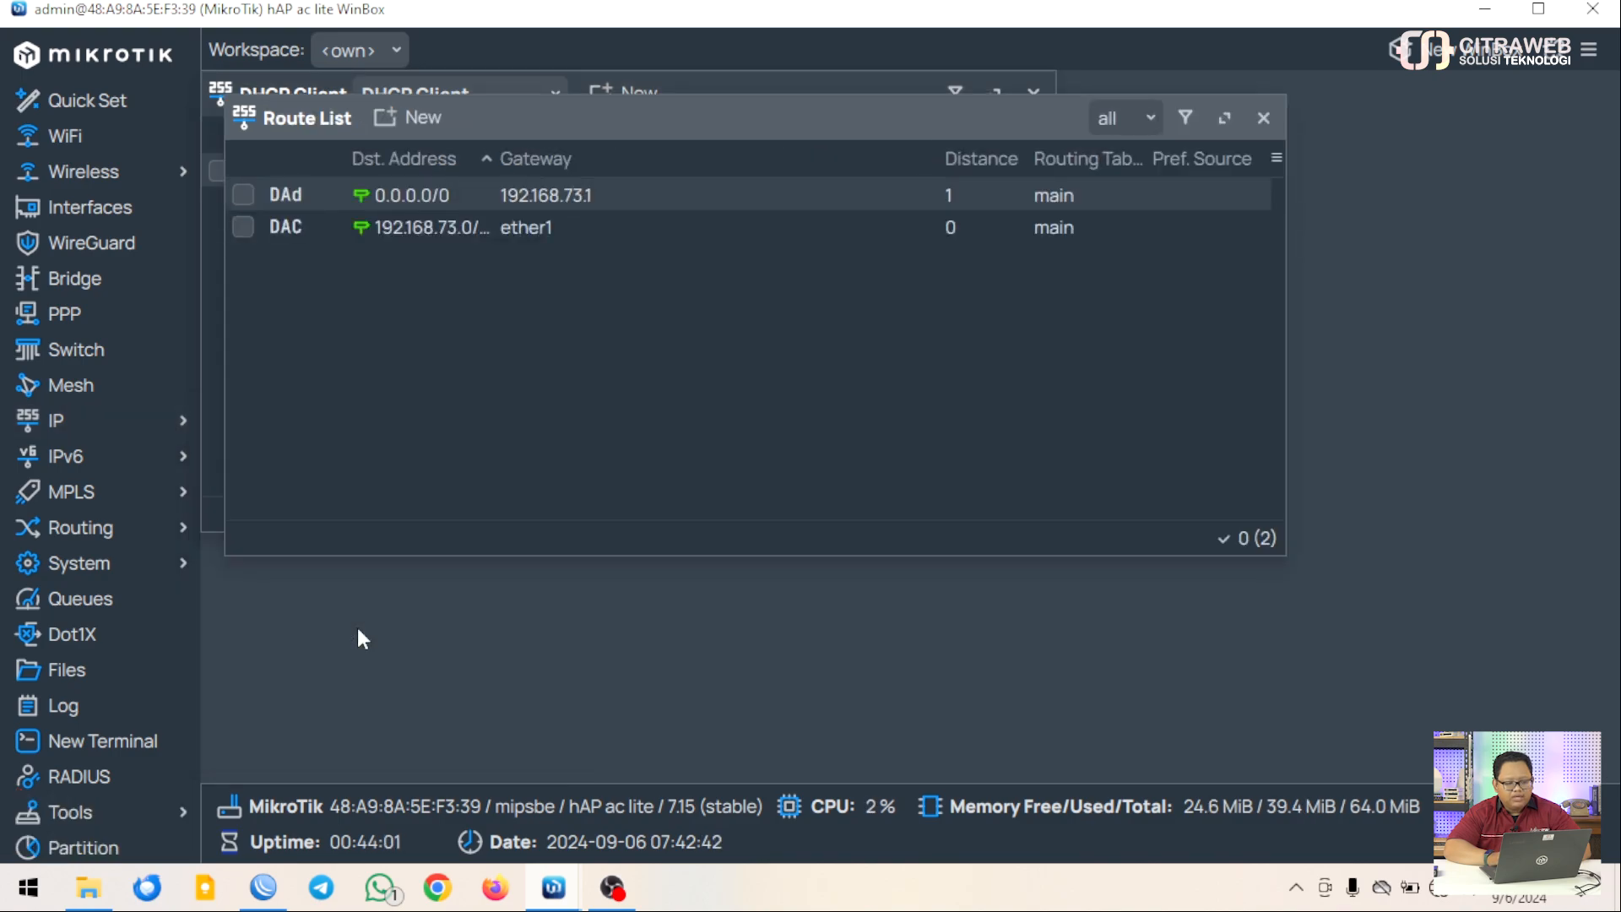
pyautogui.click(542, 202)
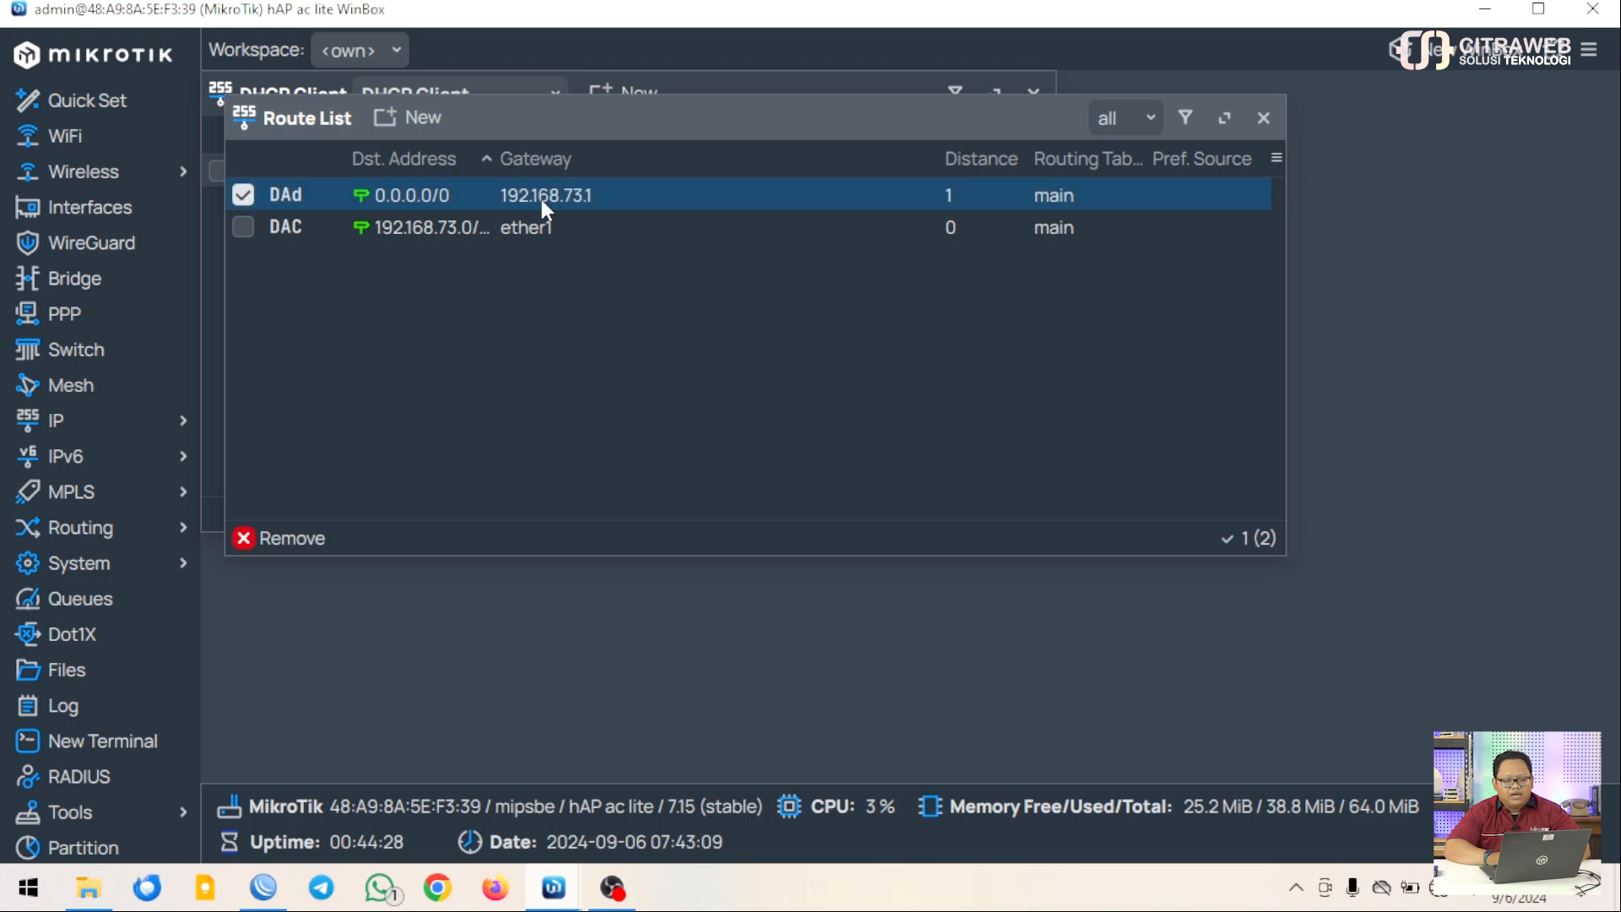
pyautogui.click(243, 195)
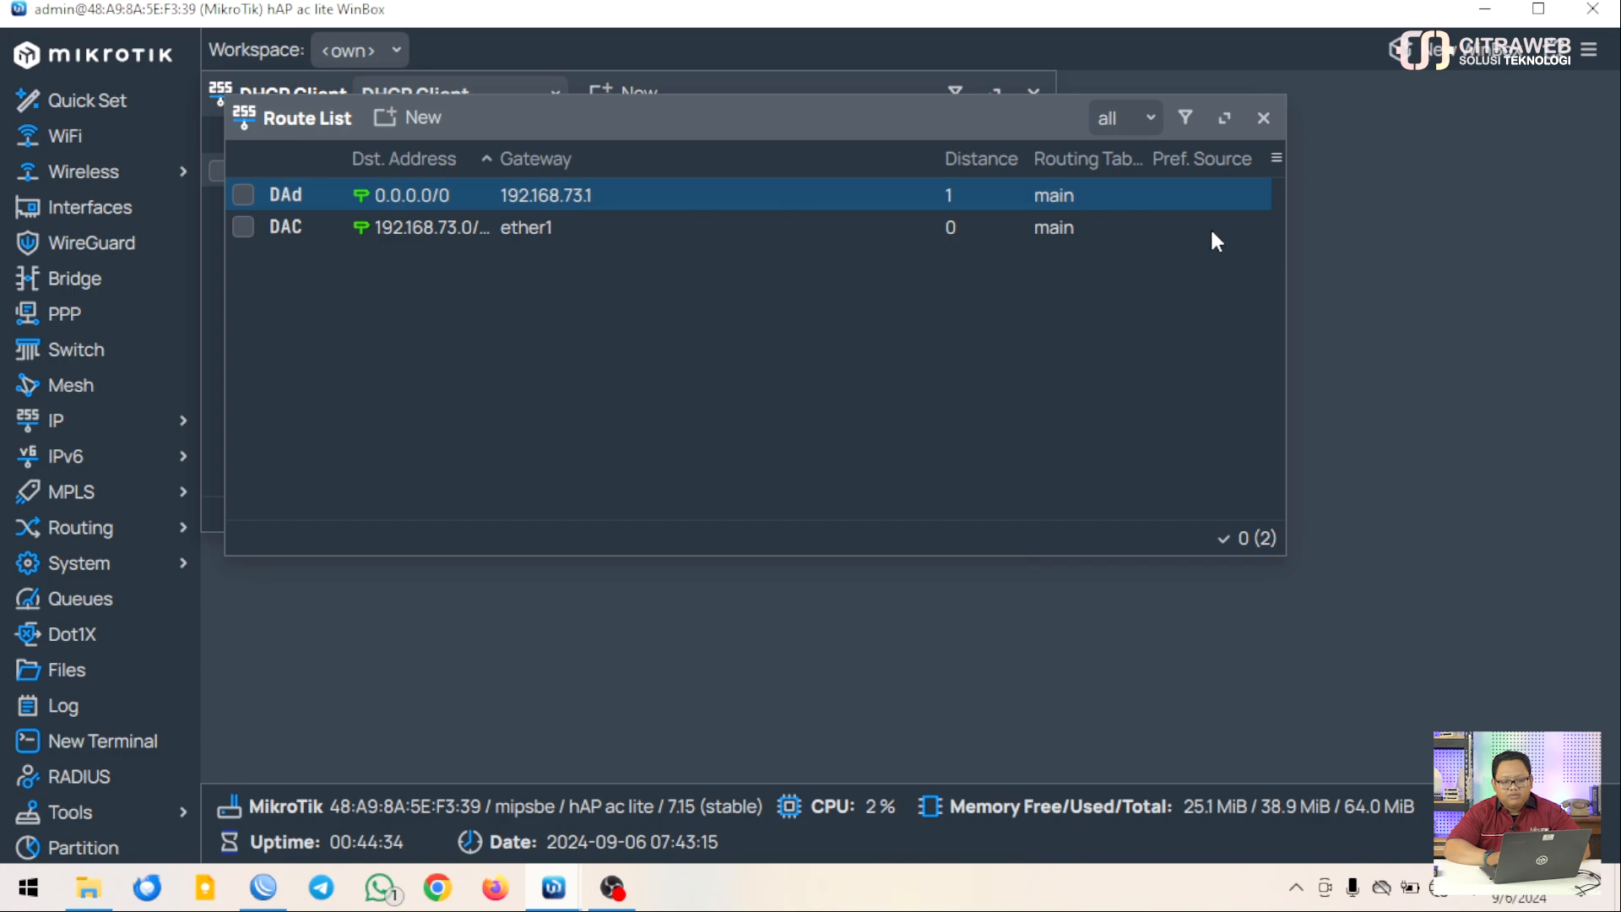
pyautogui.click(1264, 118)
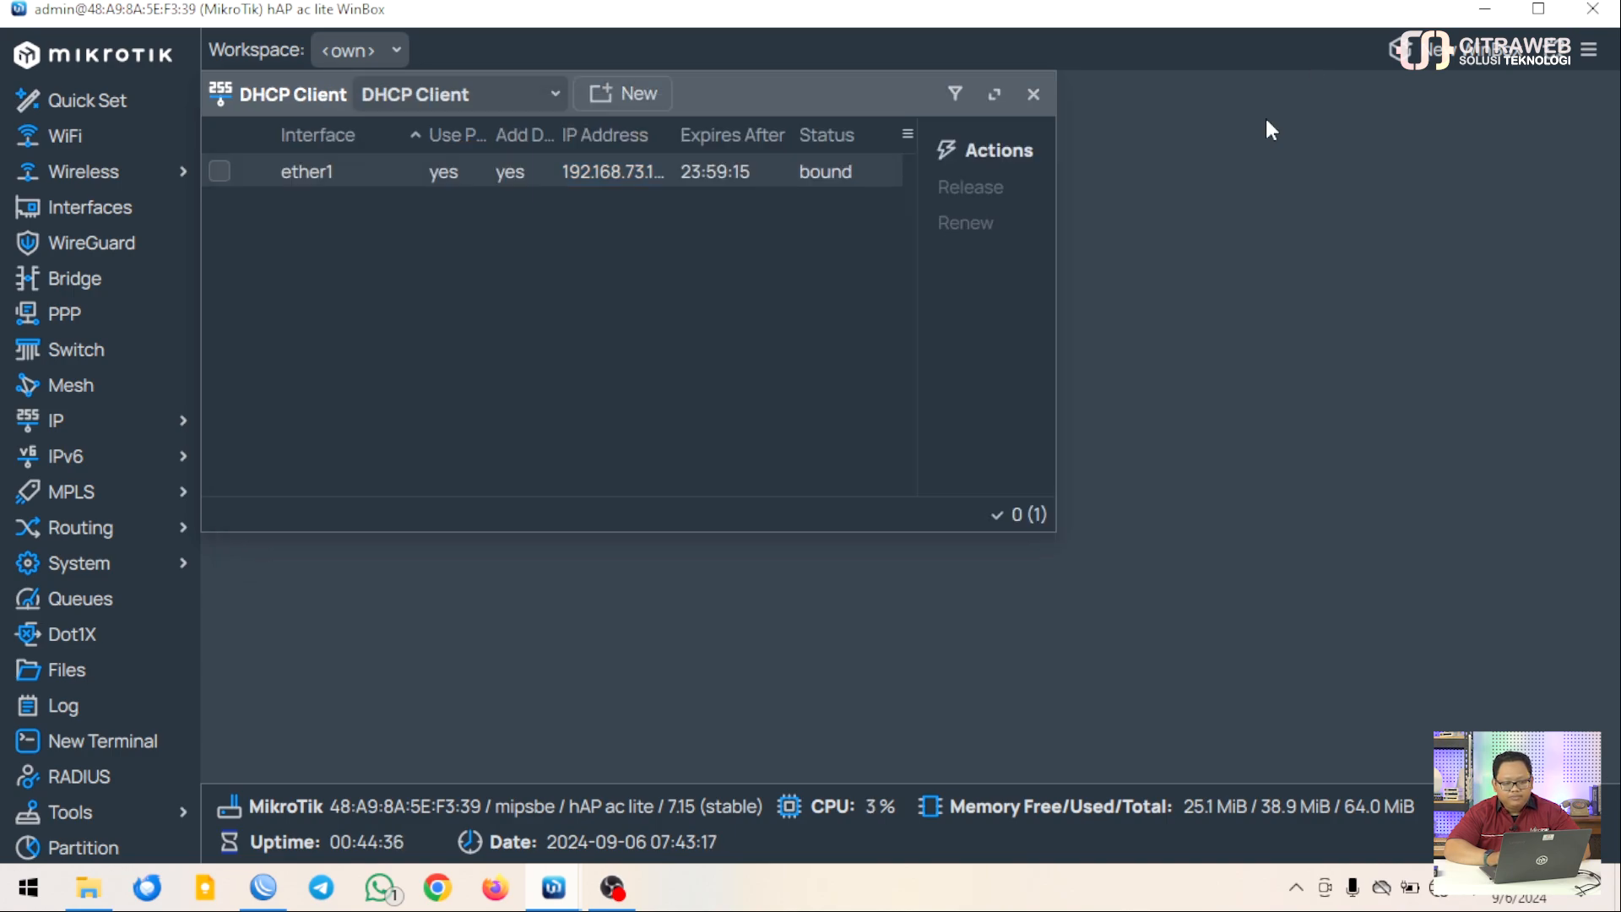
# Close the DHCP client list and open Firewall's NAT rules, discarding a stray filter rule
pyautogui.click(1034, 94)
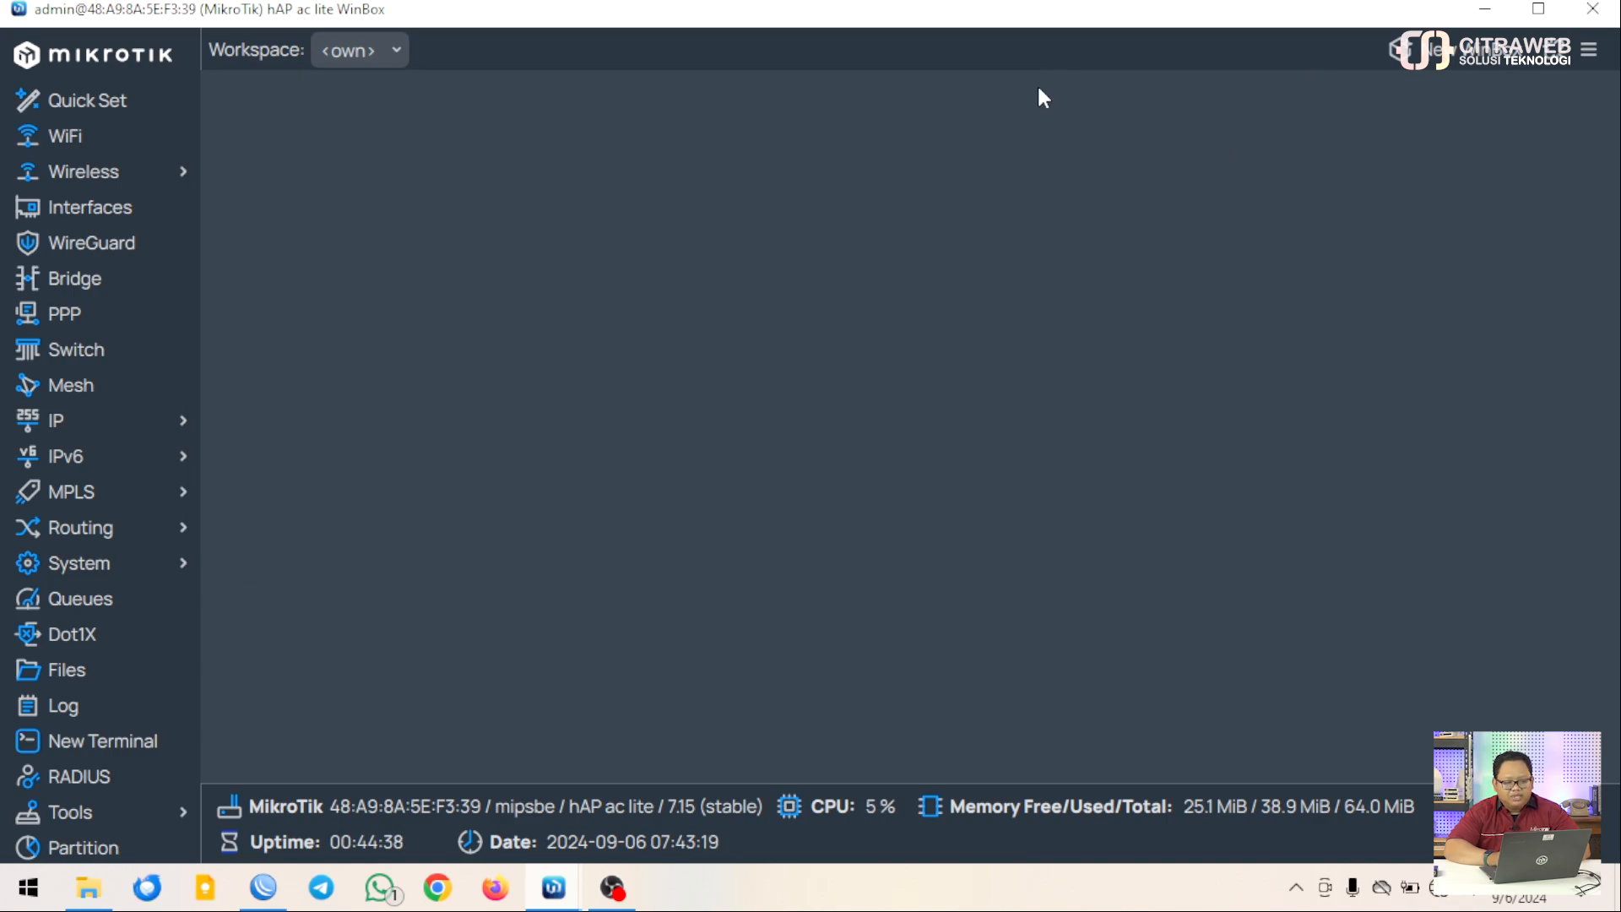
pyautogui.click(163, 429)
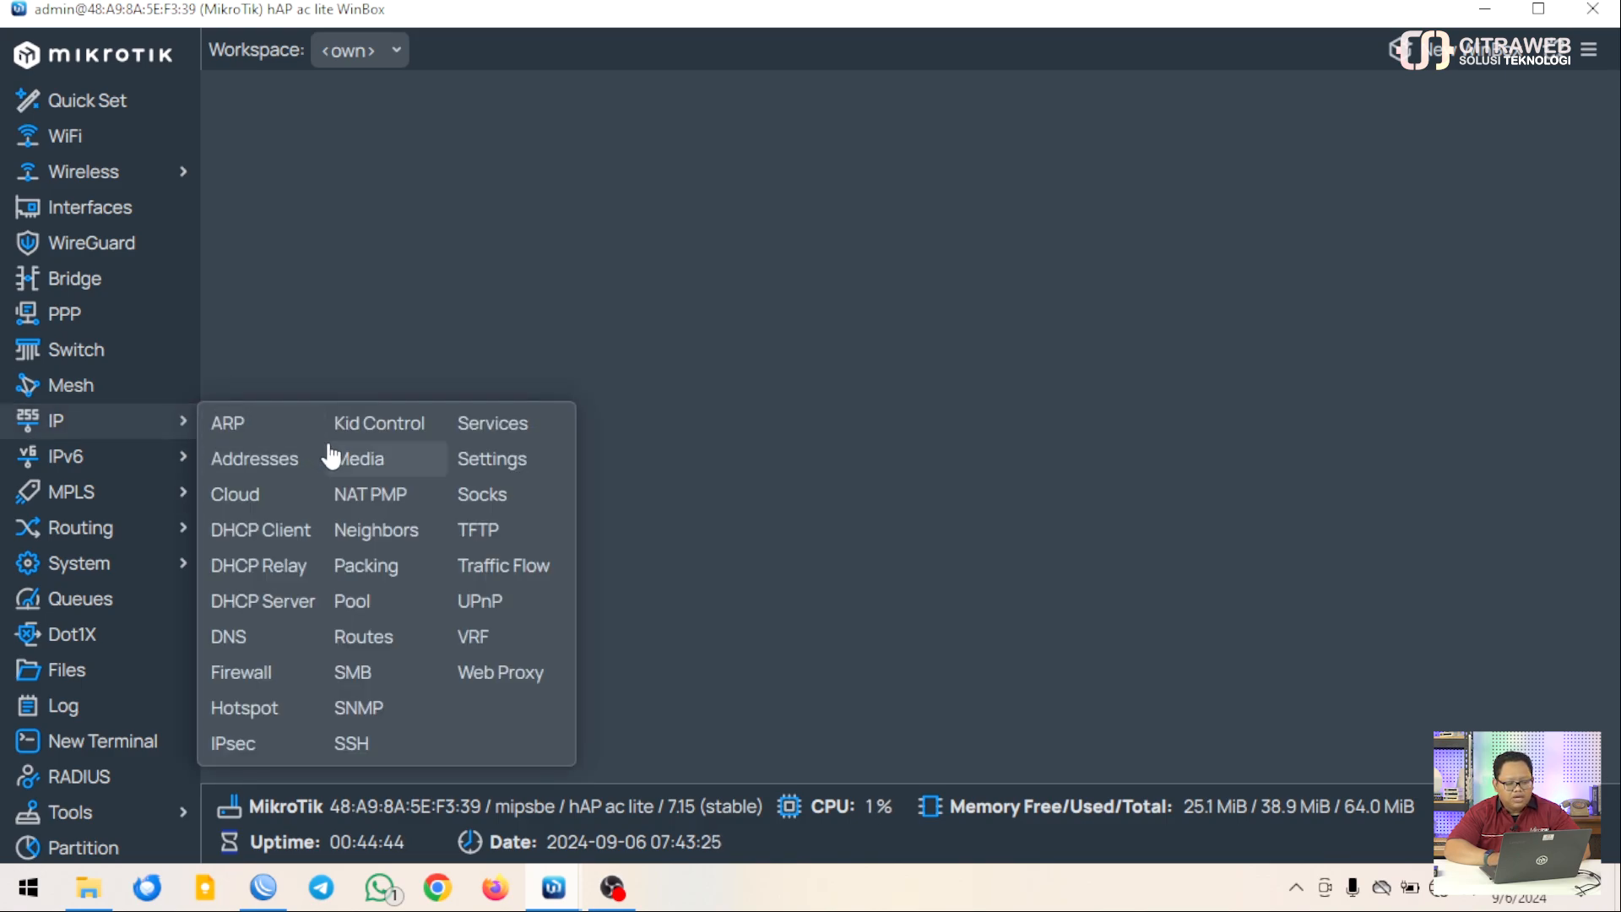
pyautogui.click(269, 672)
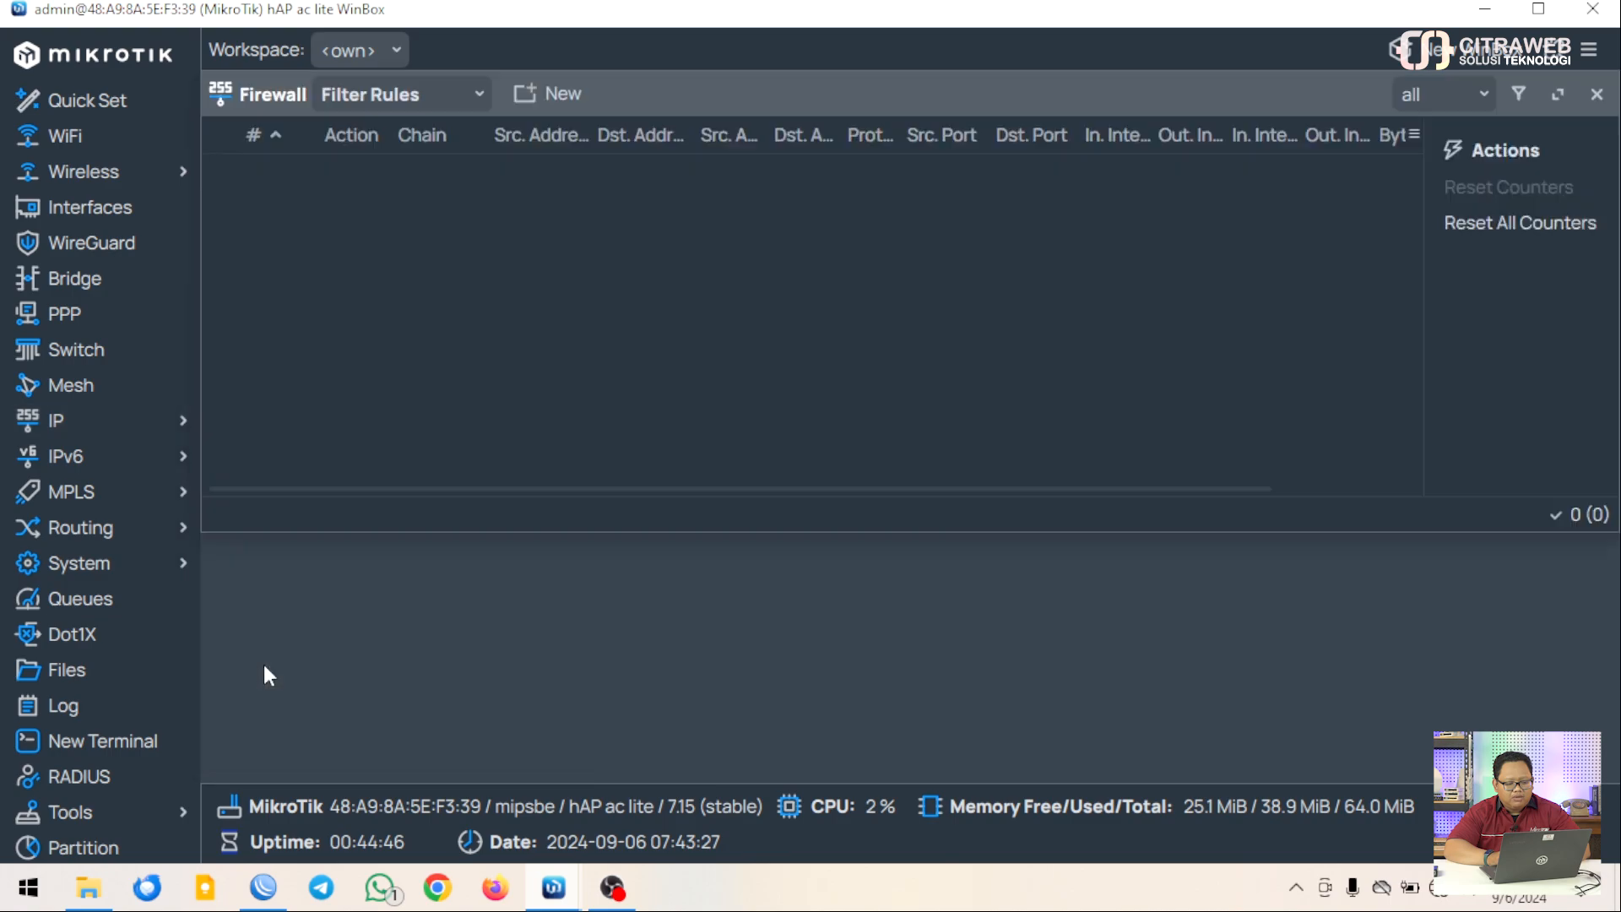
pyautogui.click(525, 94)
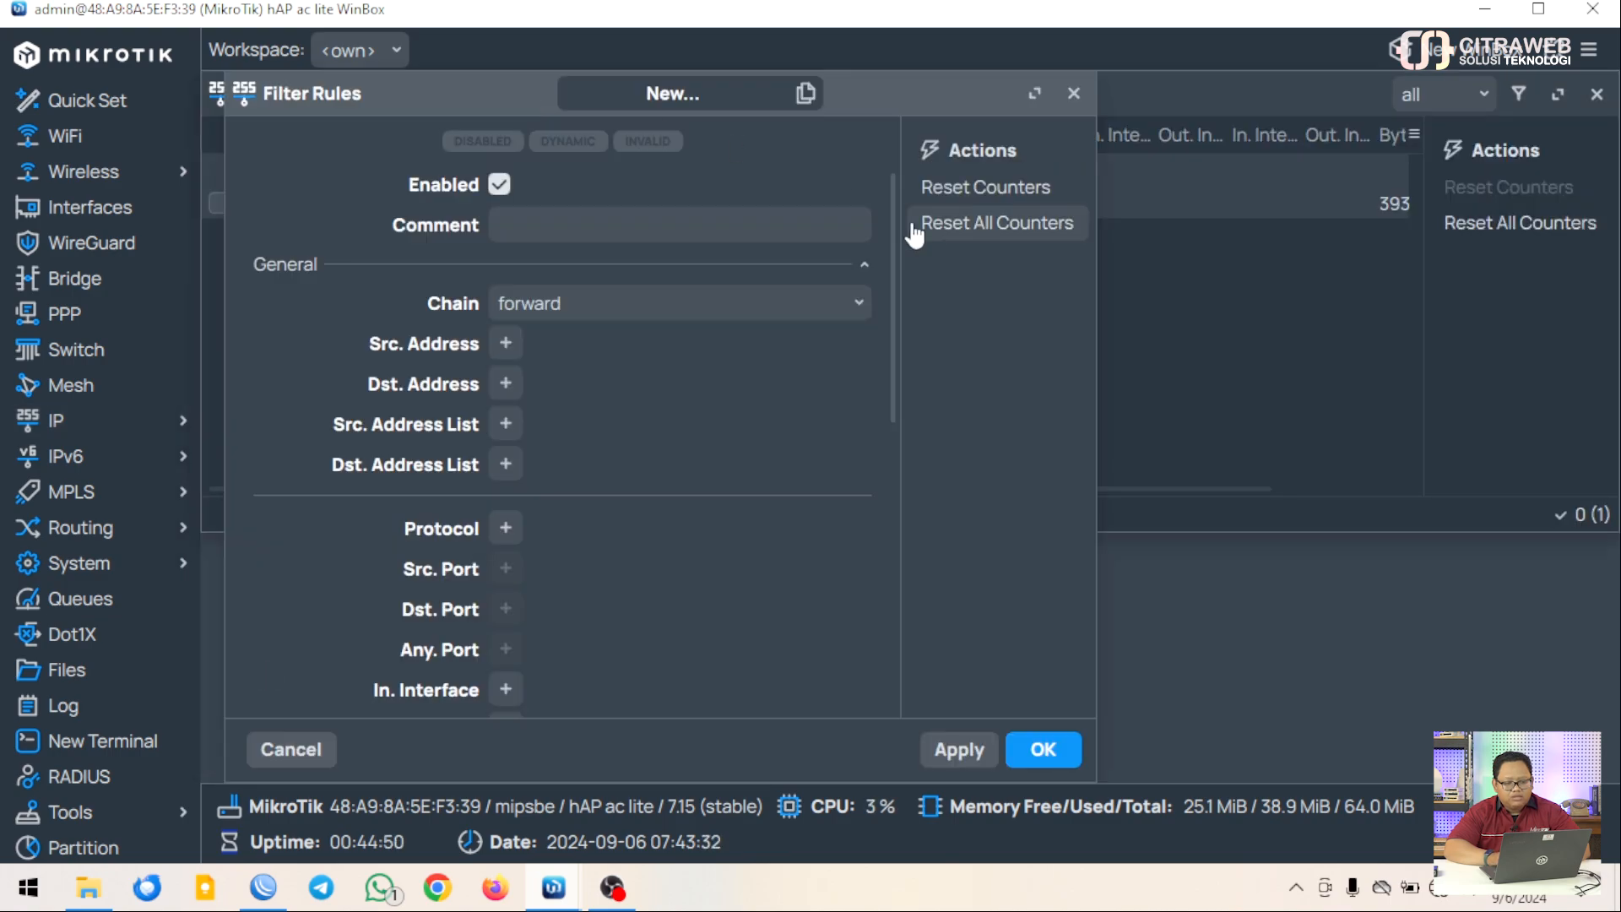
pyautogui.click(1073, 94)
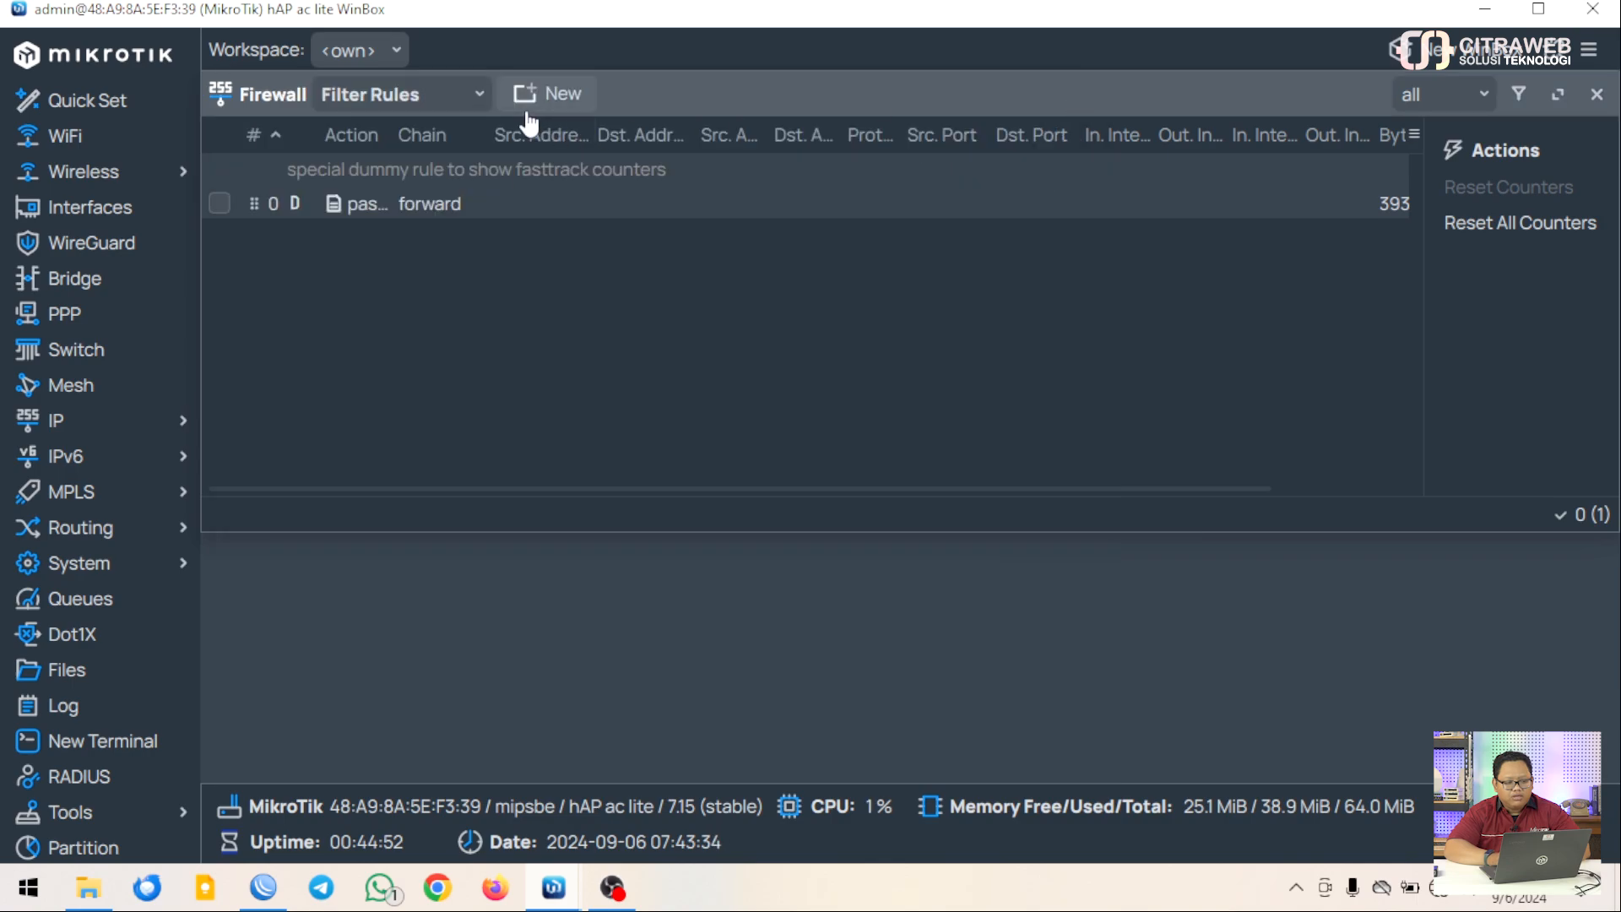
pyautogui.click(478, 95)
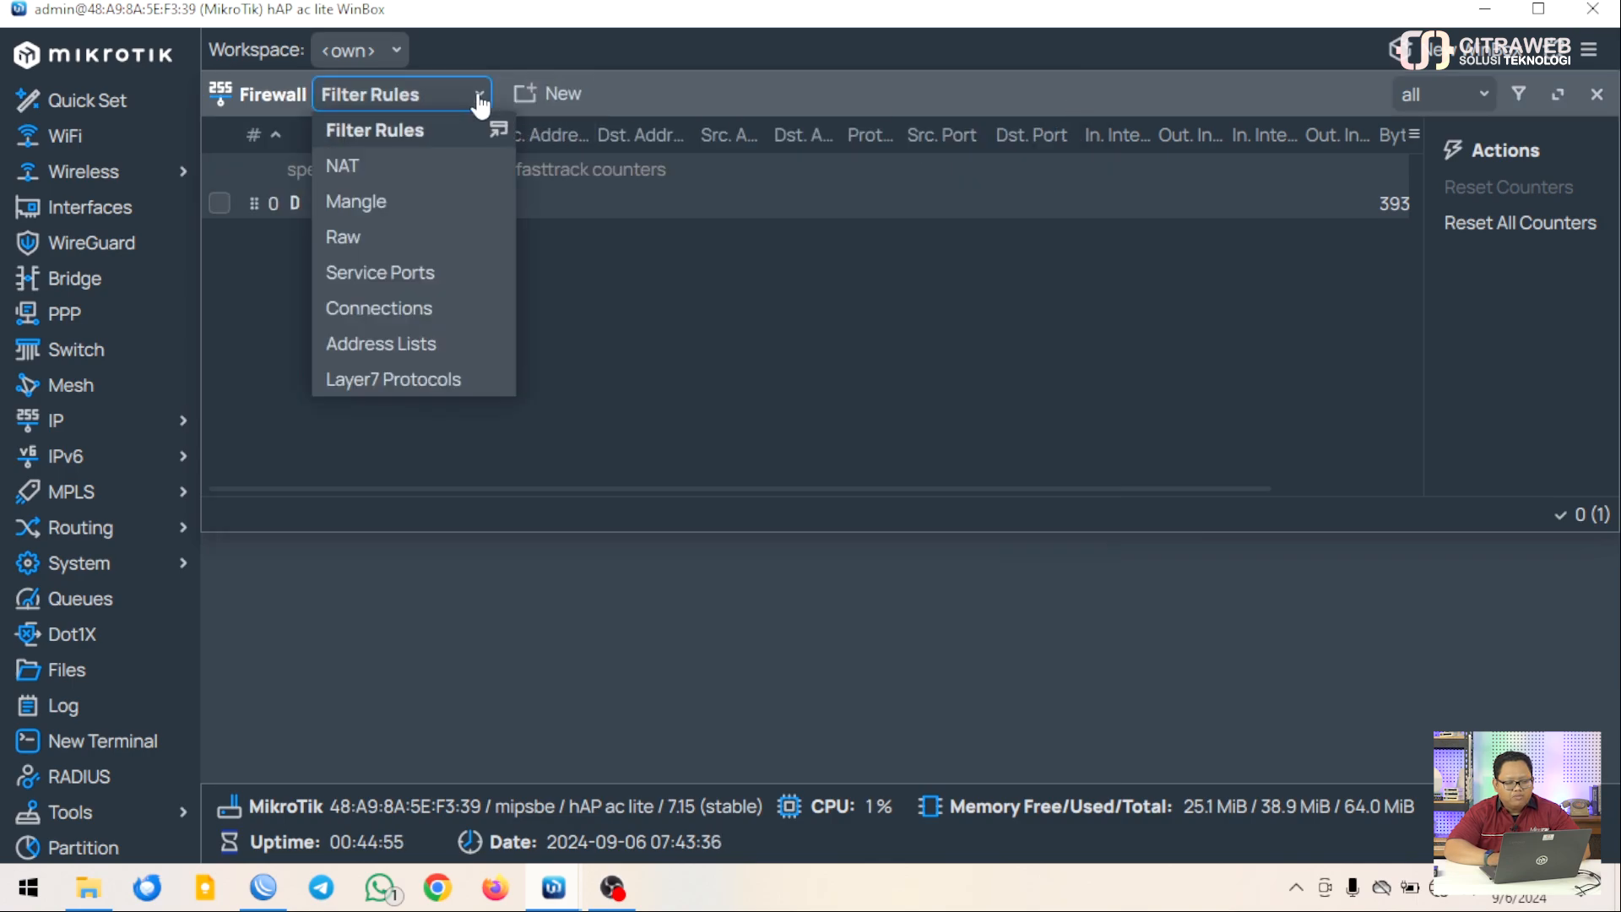
pyautogui.click(414, 168)
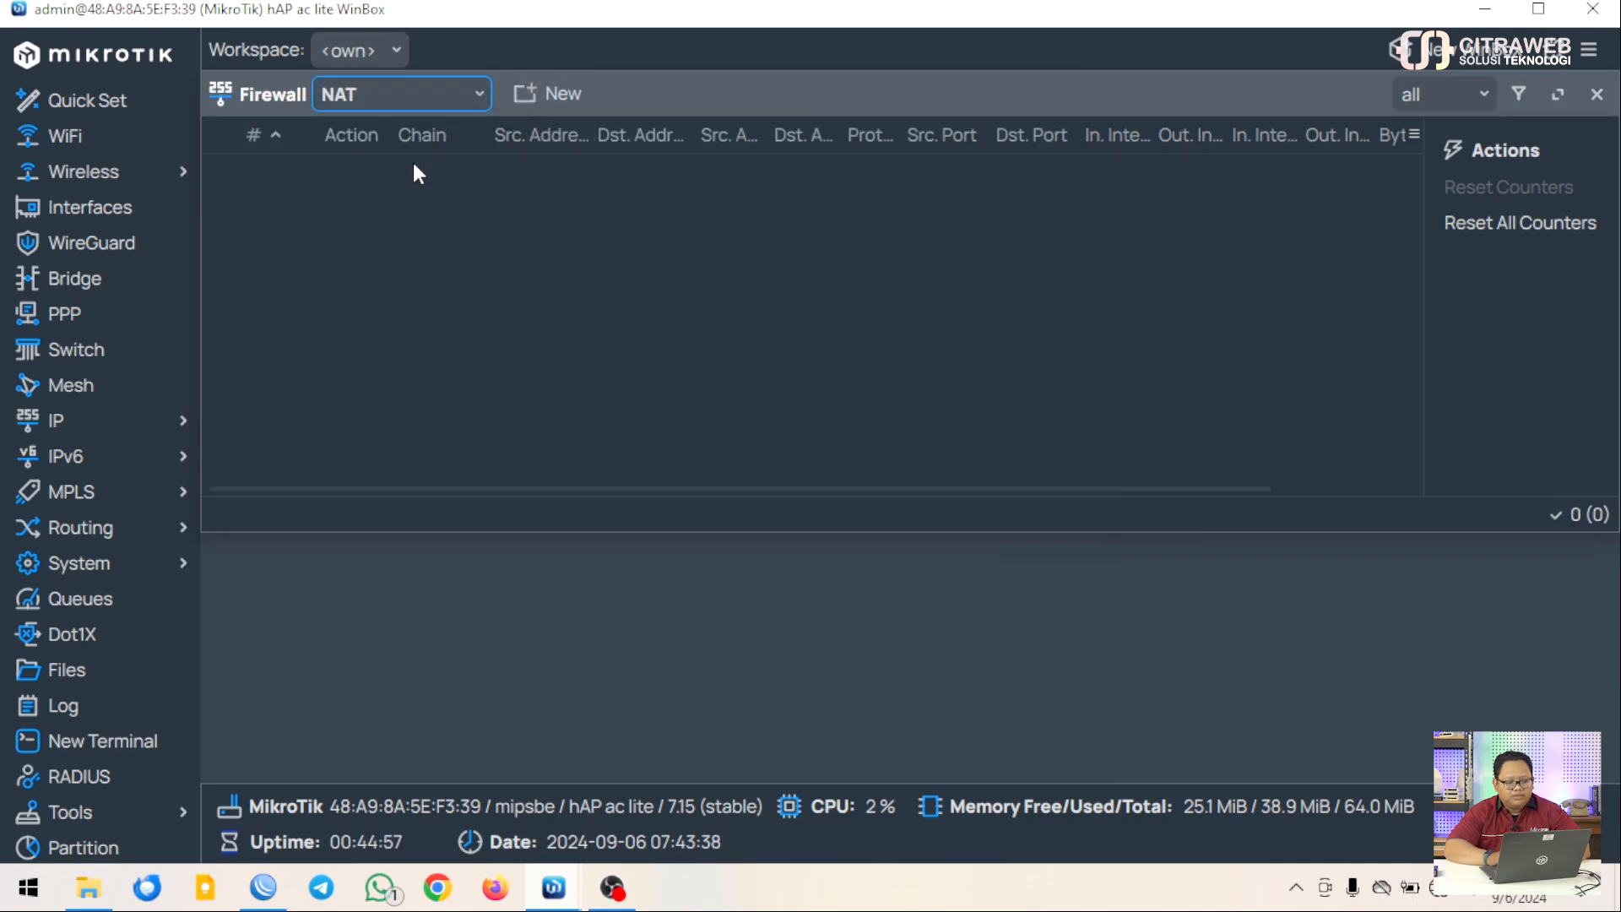
# Add a NAT rule with Out. Interface ether1 and action masquerade
pyautogui.click(542, 109)
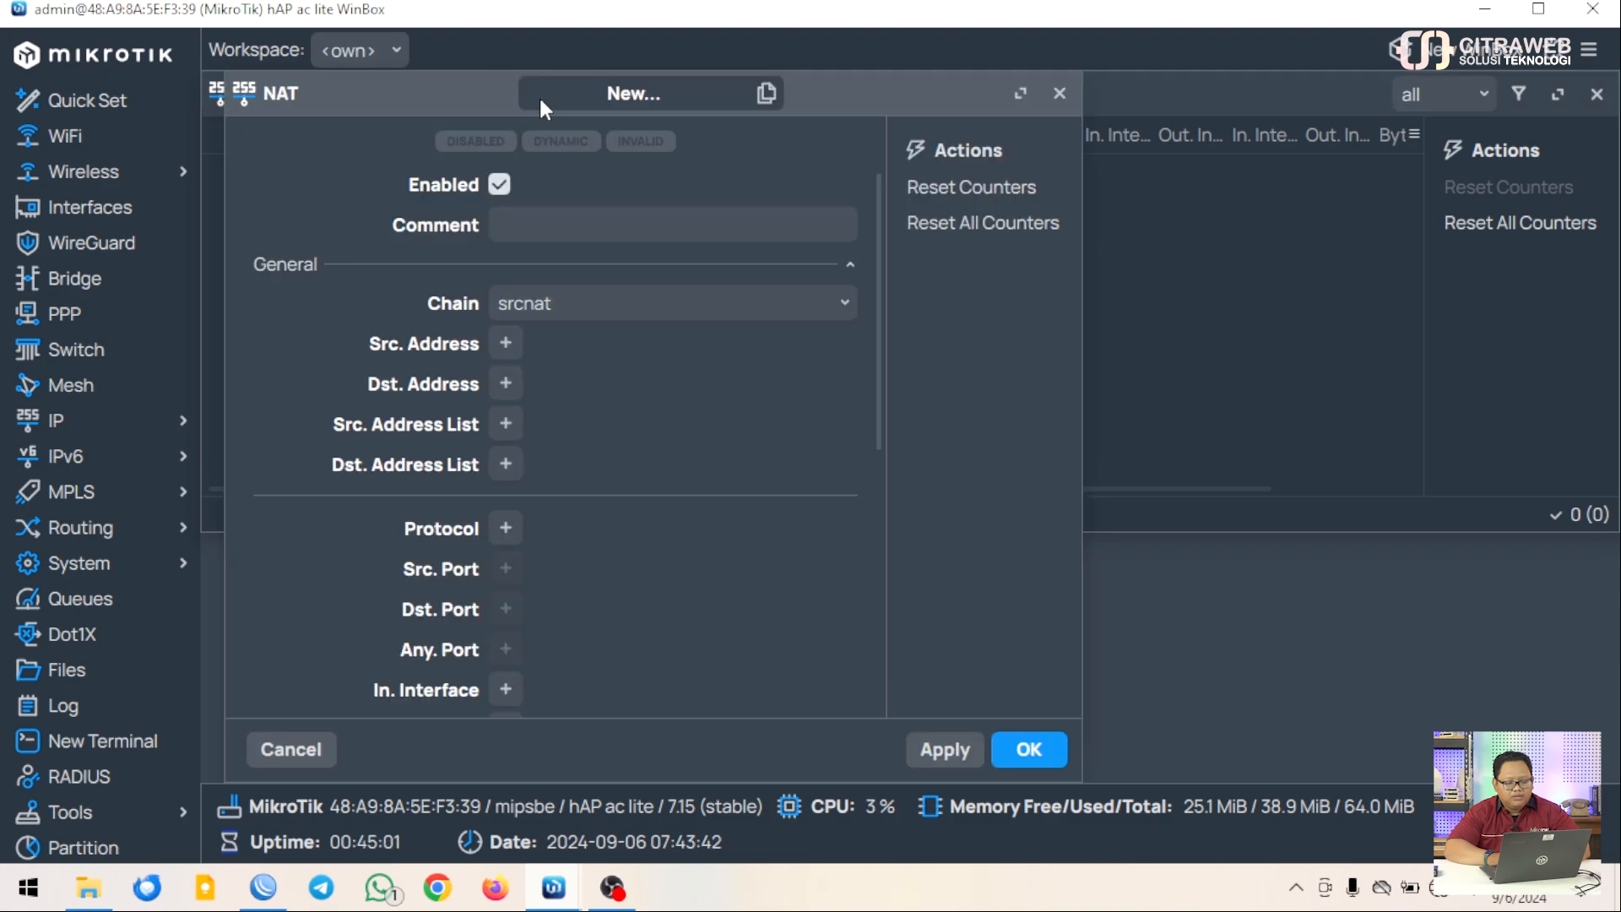
pyautogui.scroll(-5, 600, 535)
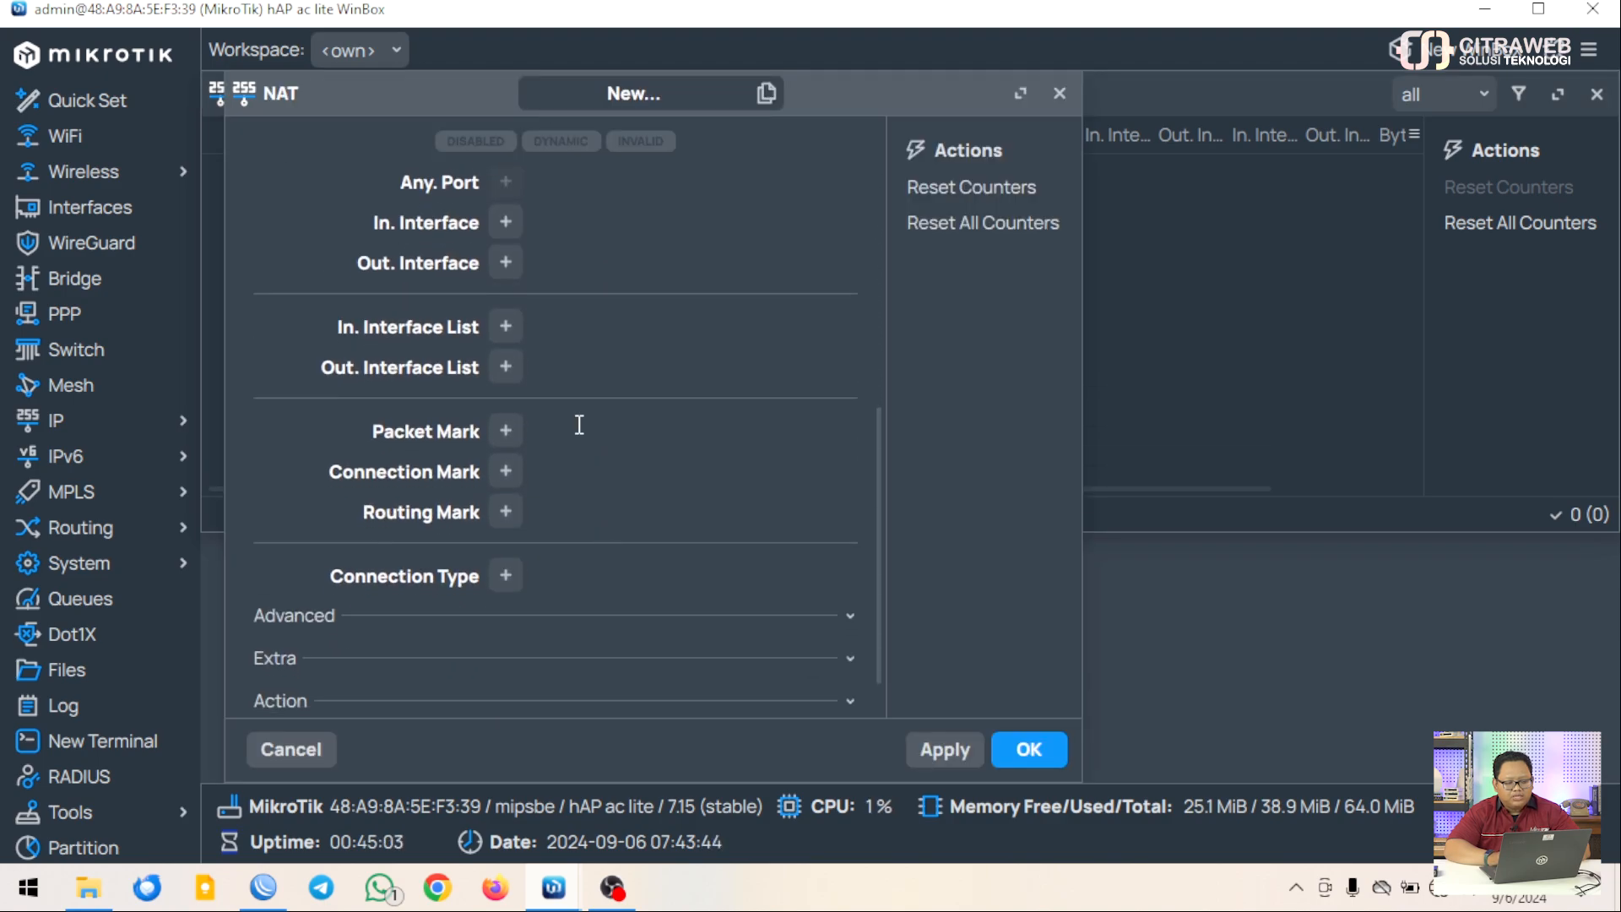
pyautogui.click(507, 265)
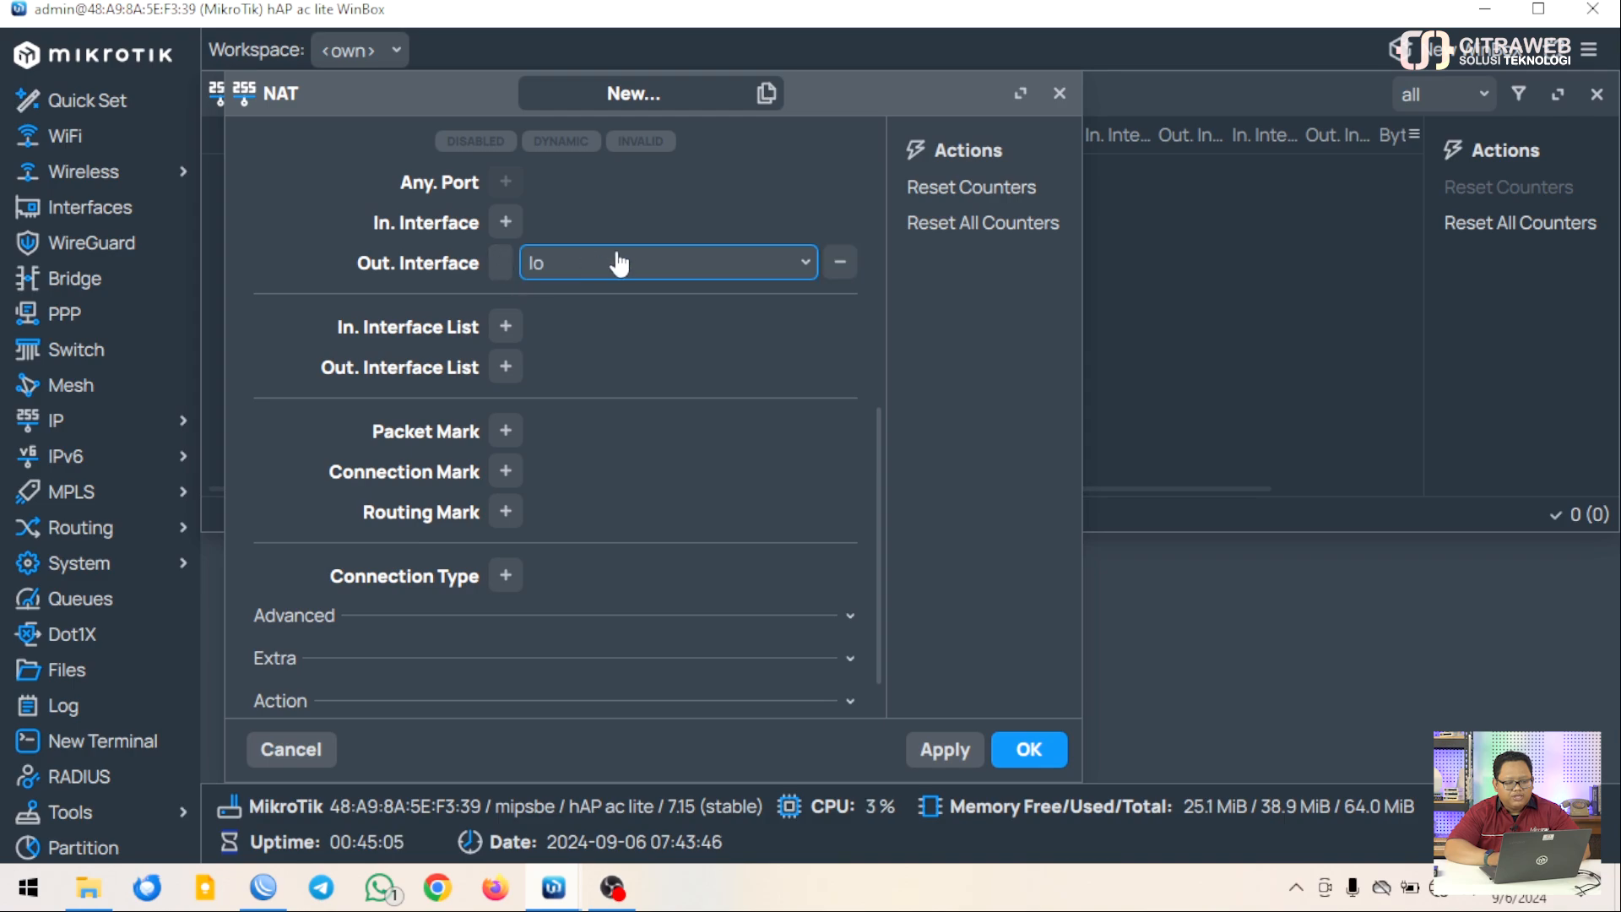
pyautogui.click(784, 279)
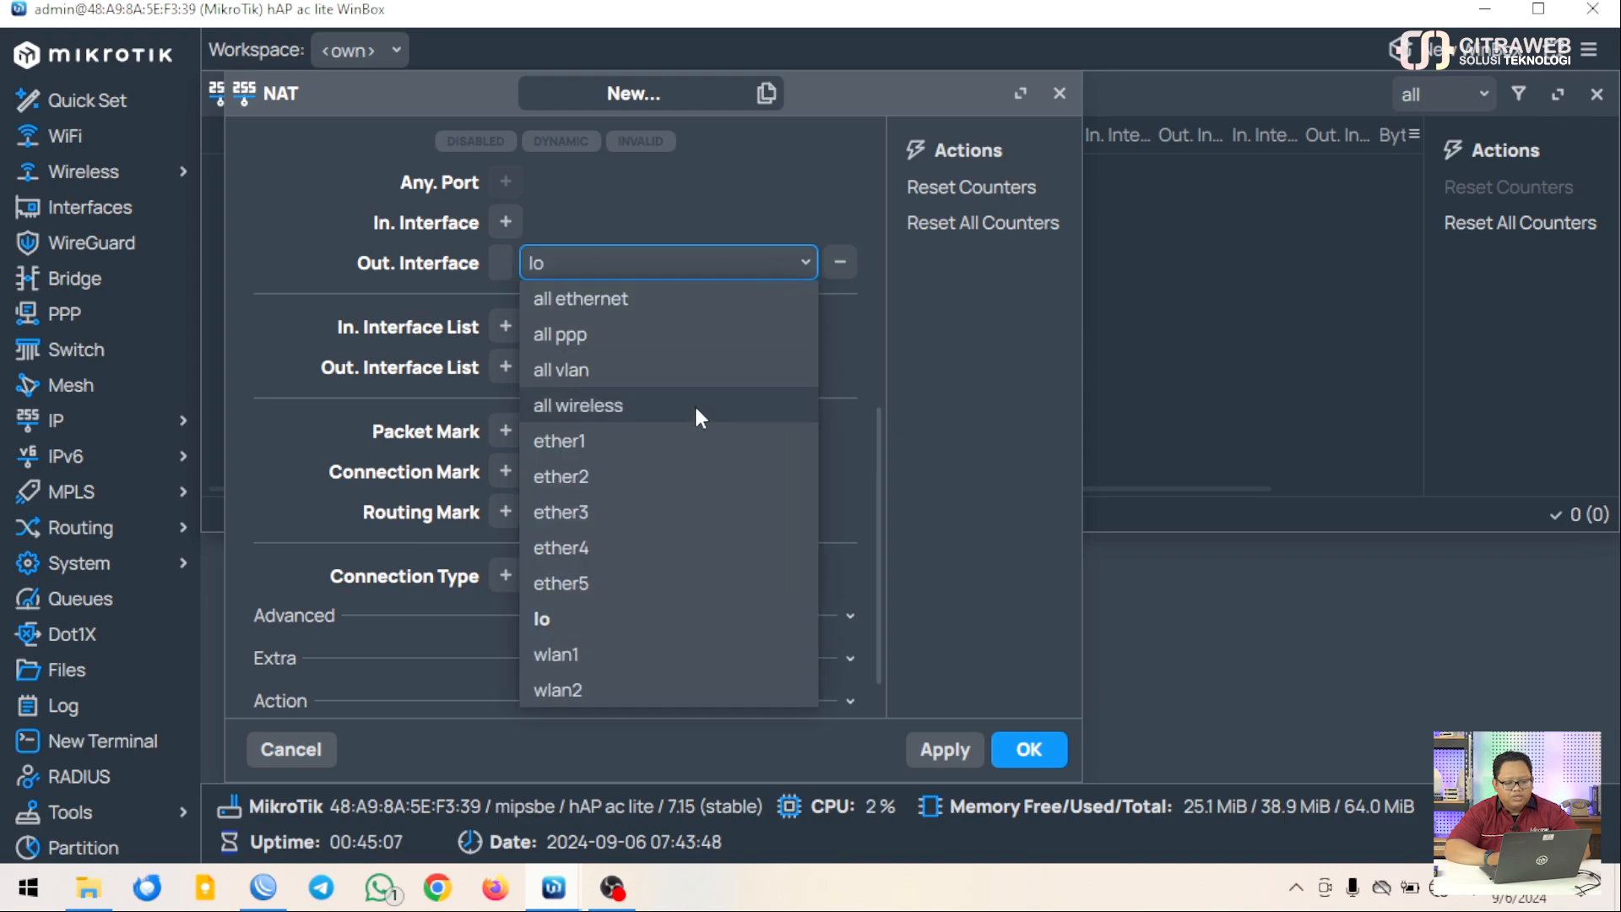
pyautogui.click(683, 440)
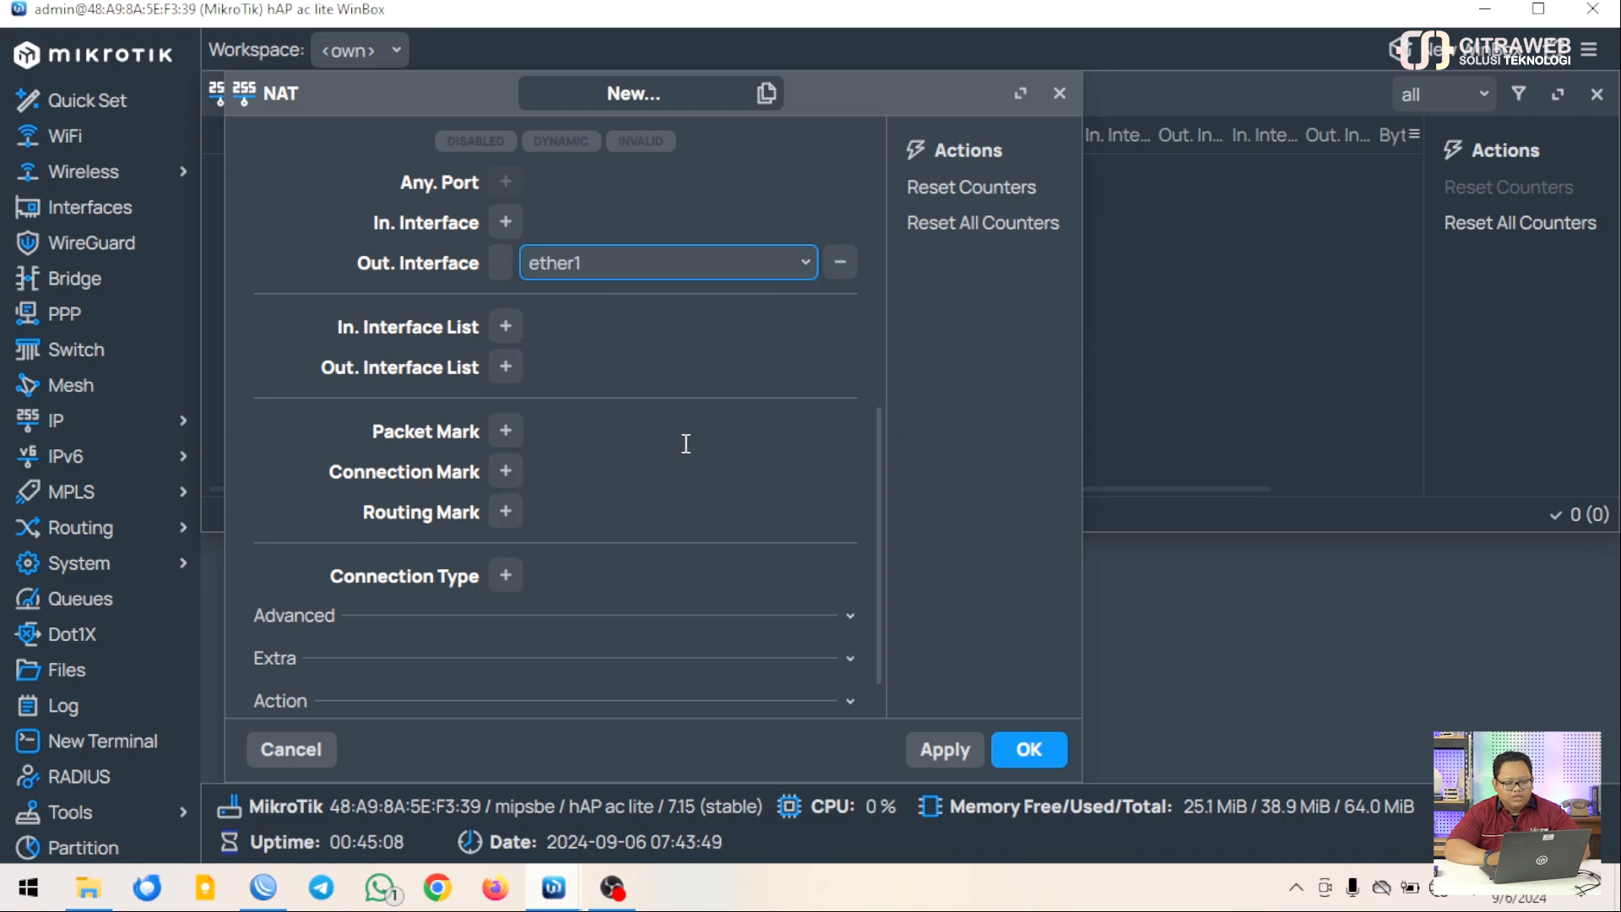
pyautogui.click(554, 706)
pyautogui.scroll(-5, 651, 690)
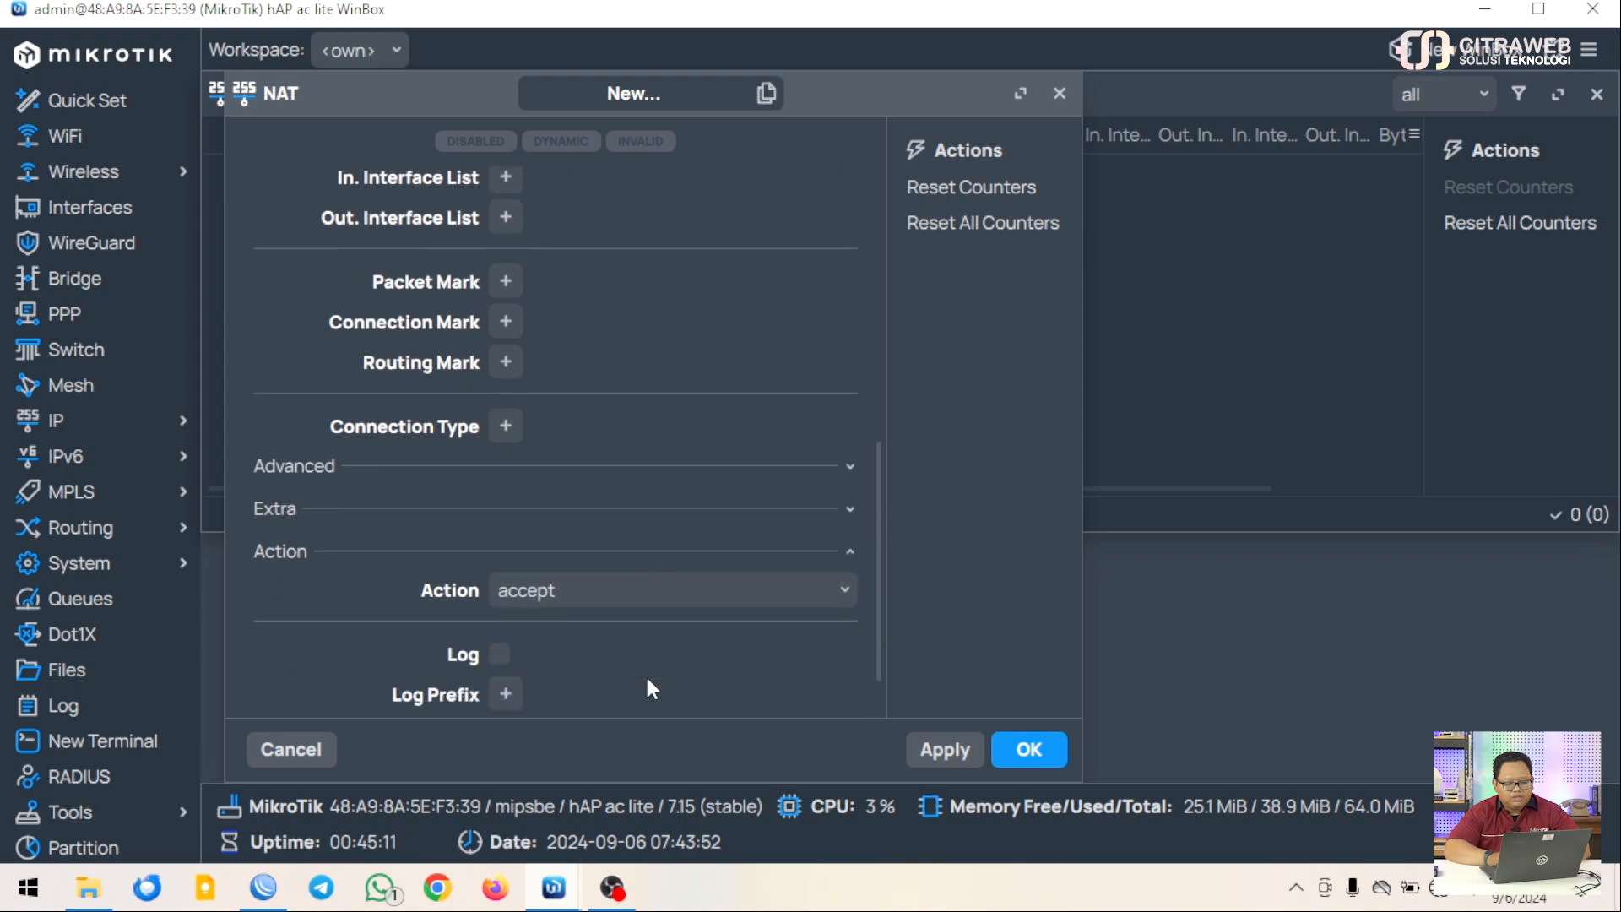
pyautogui.click(742, 525)
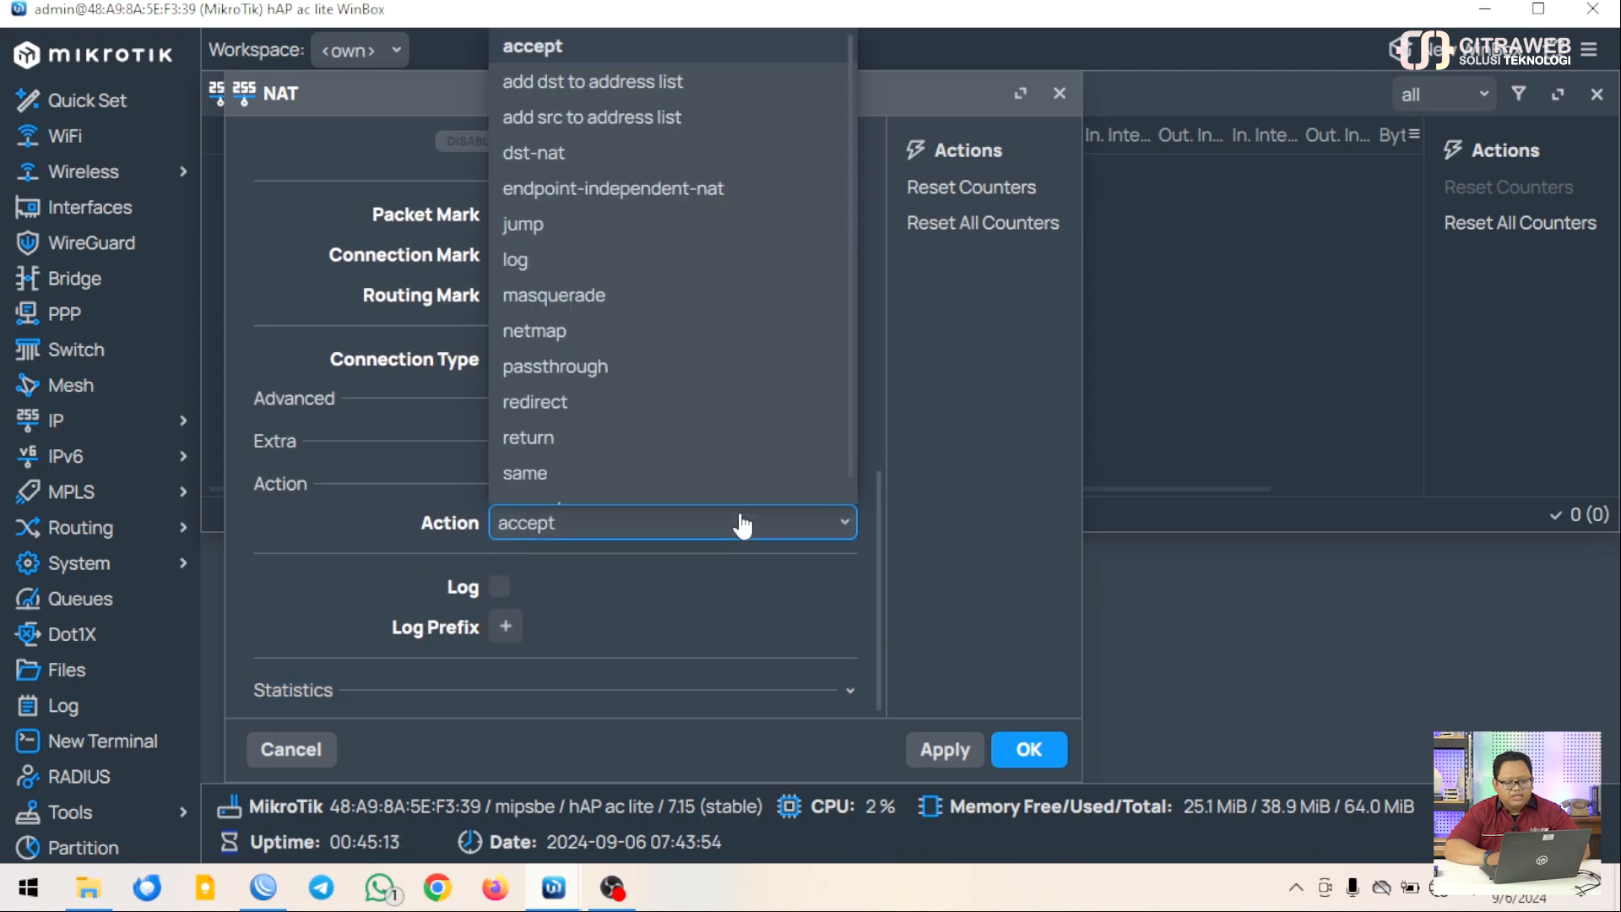
pyautogui.scroll(-1, 706, 396)
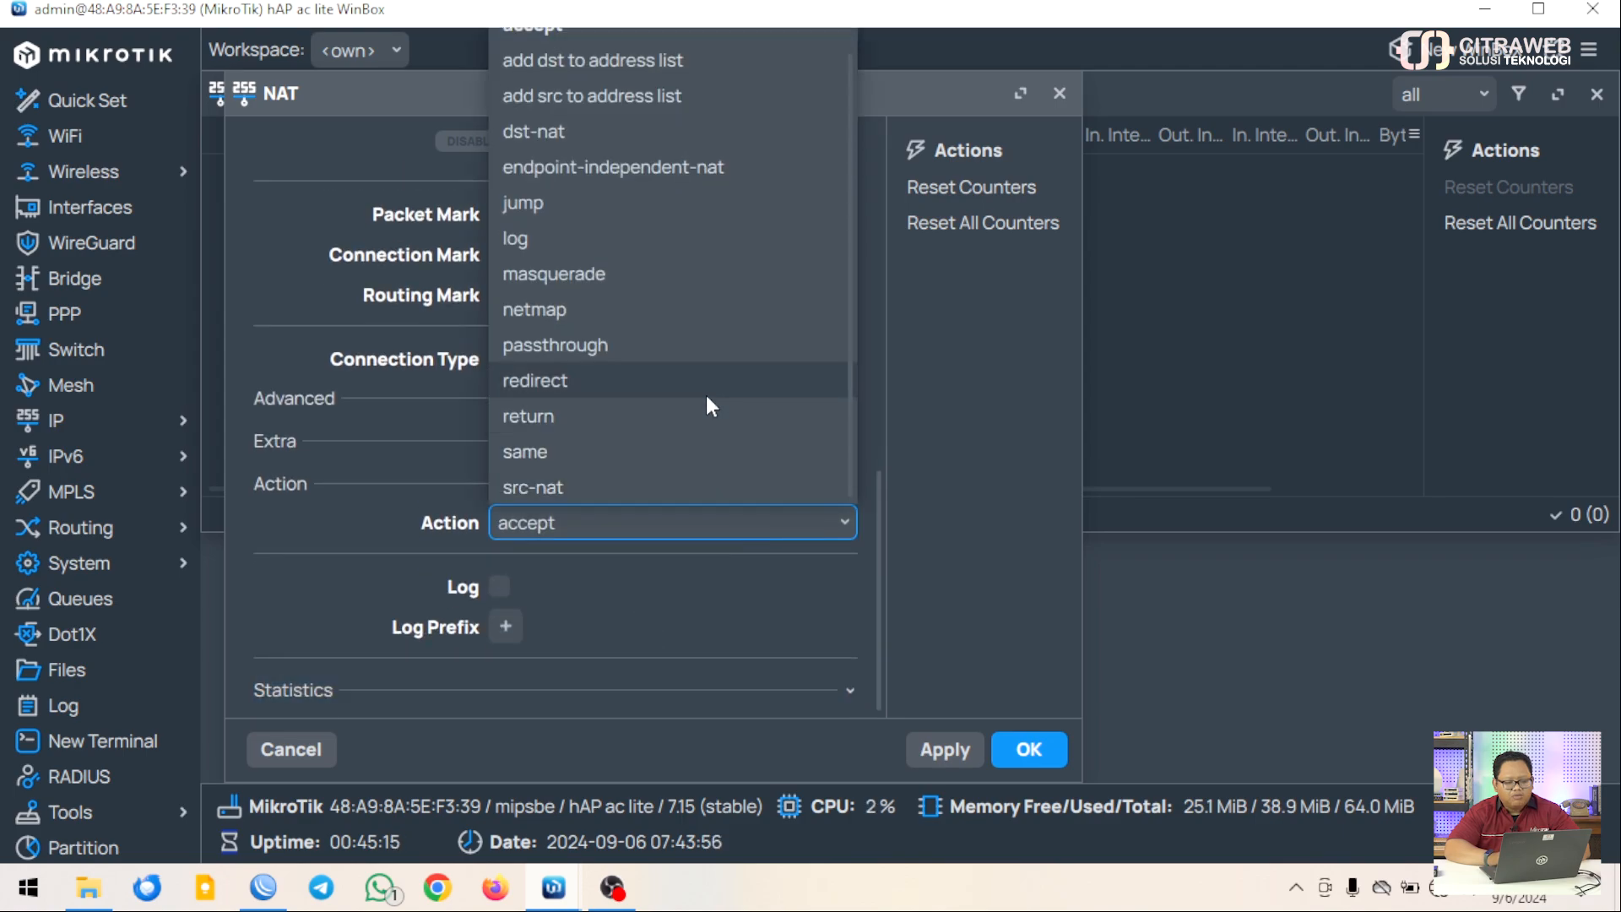
pyautogui.click(647, 282)
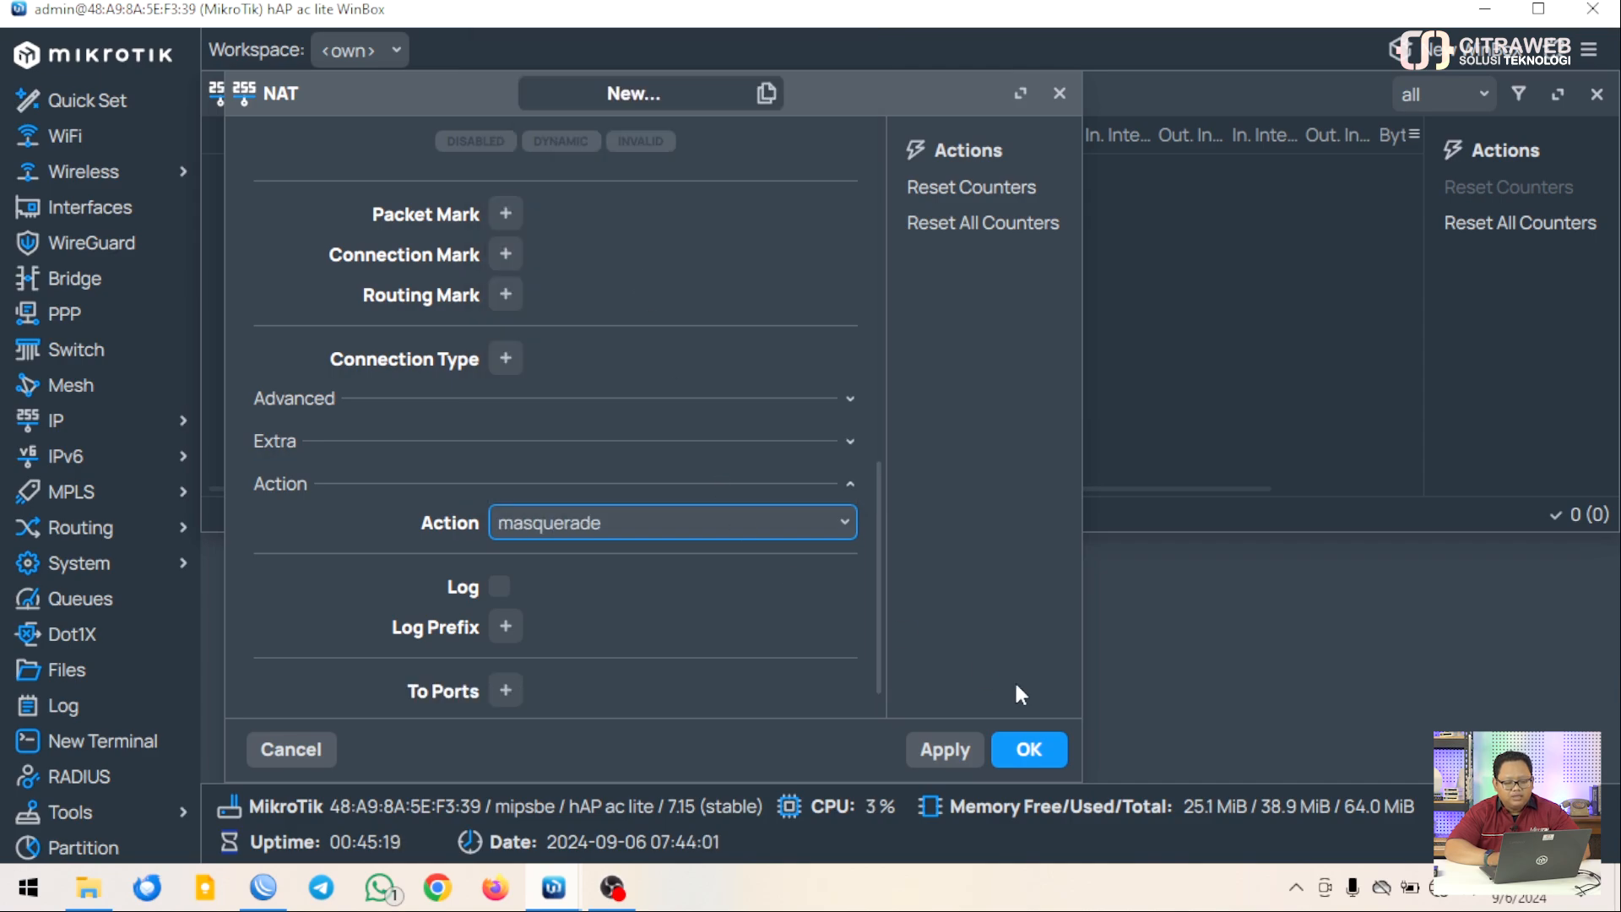
pyautogui.click(1027, 749)
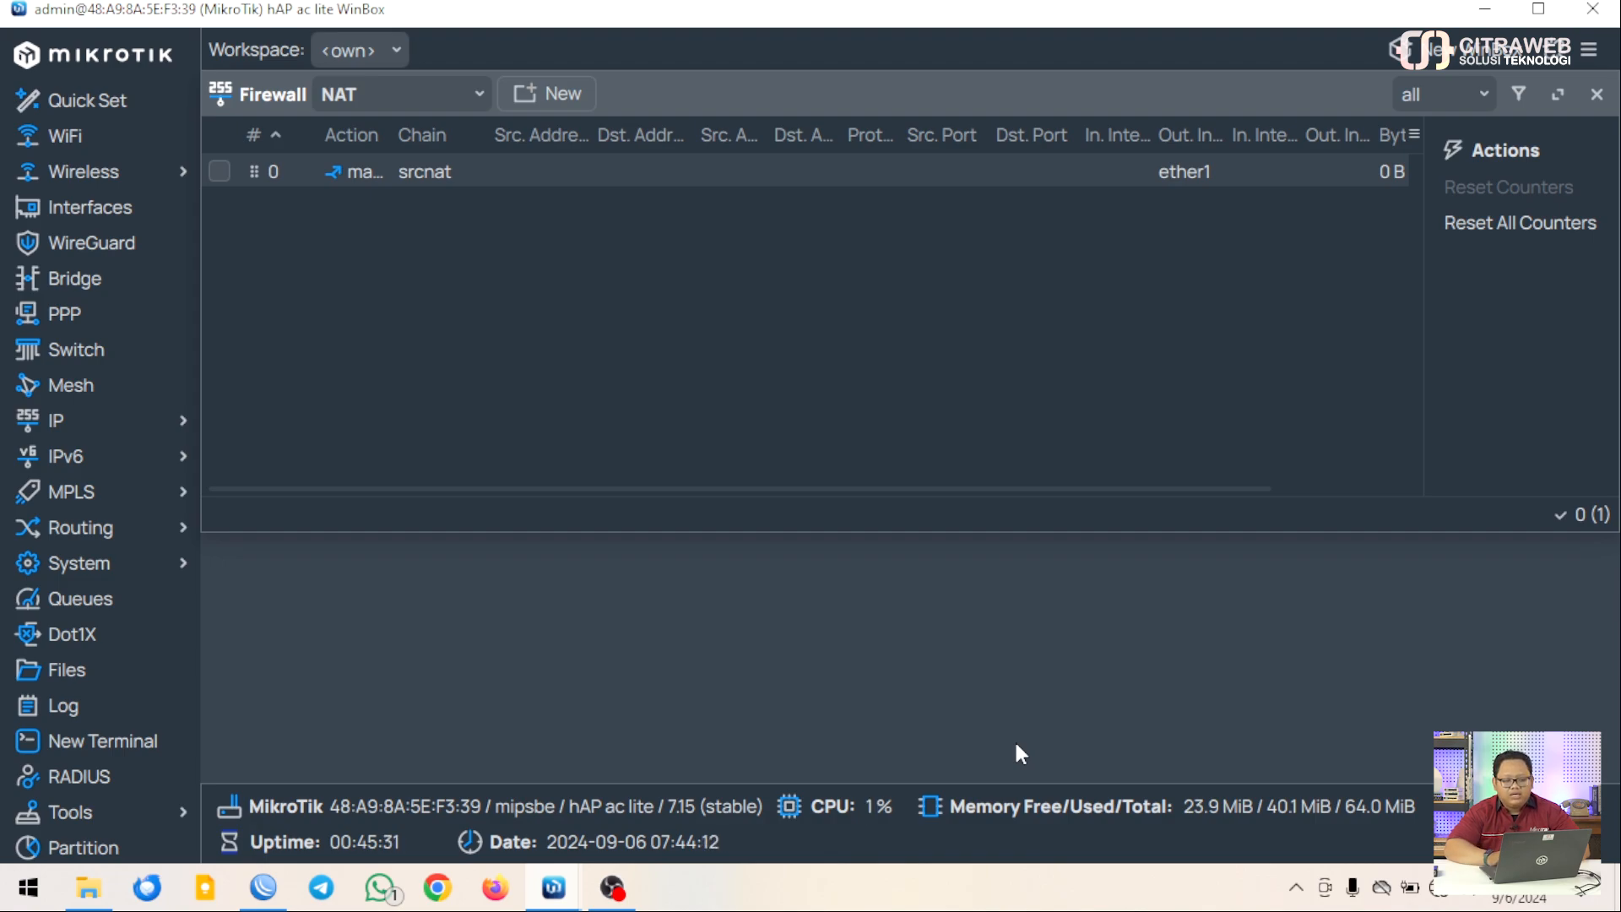
# Close the Firewall window and open a router terminal, skipping the license and password prompts
pyautogui.click(1596, 94)
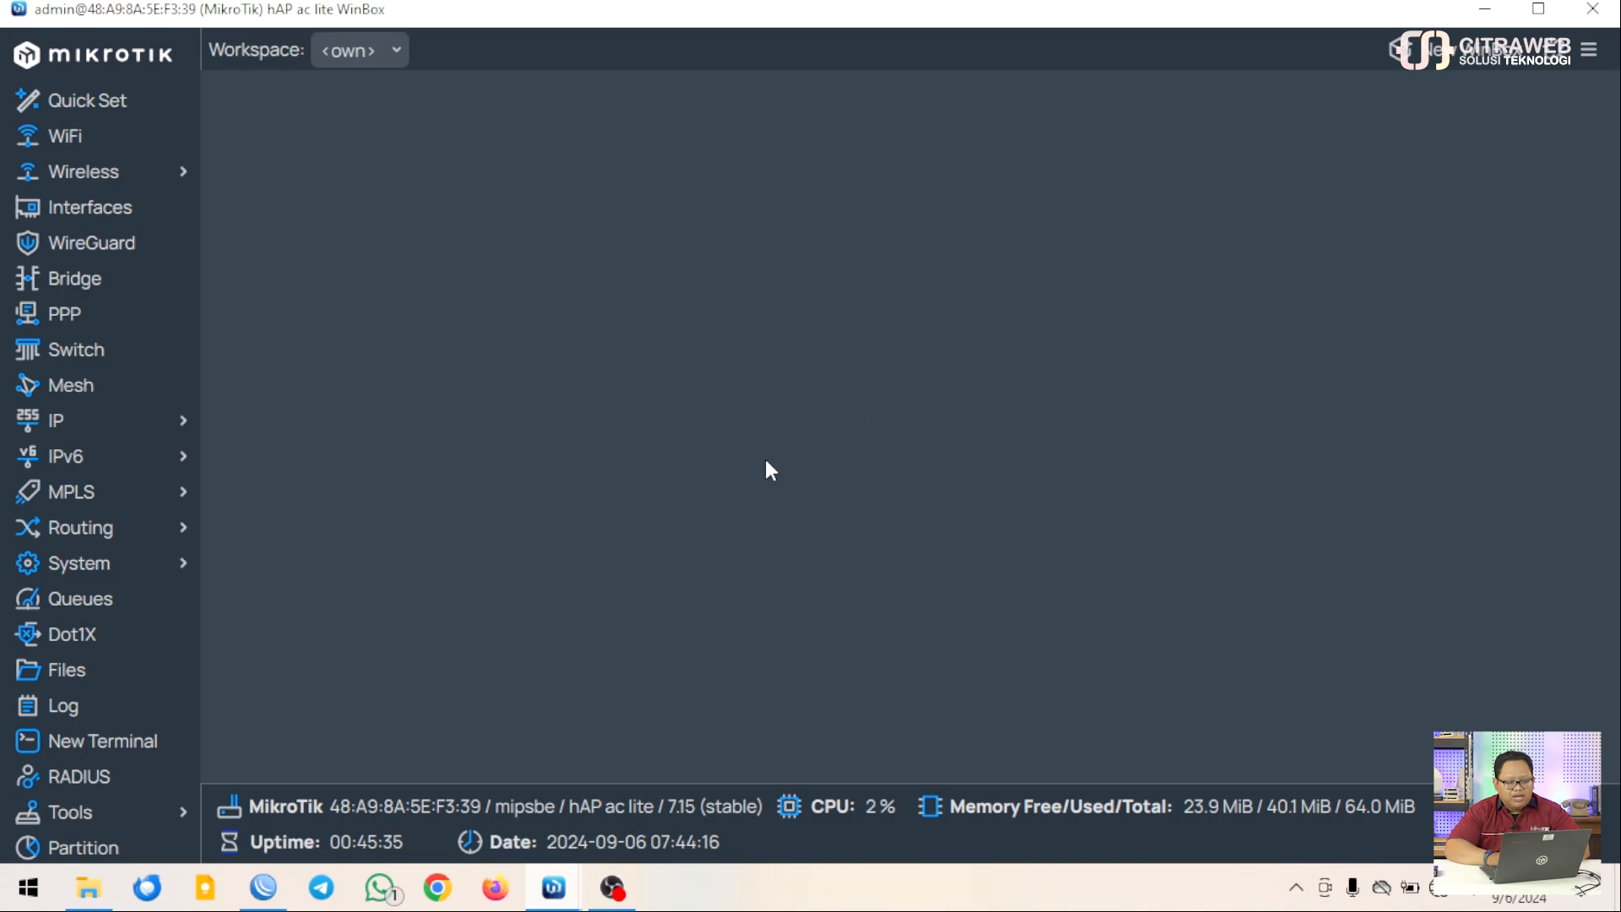
pyautogui.click(146, 743)
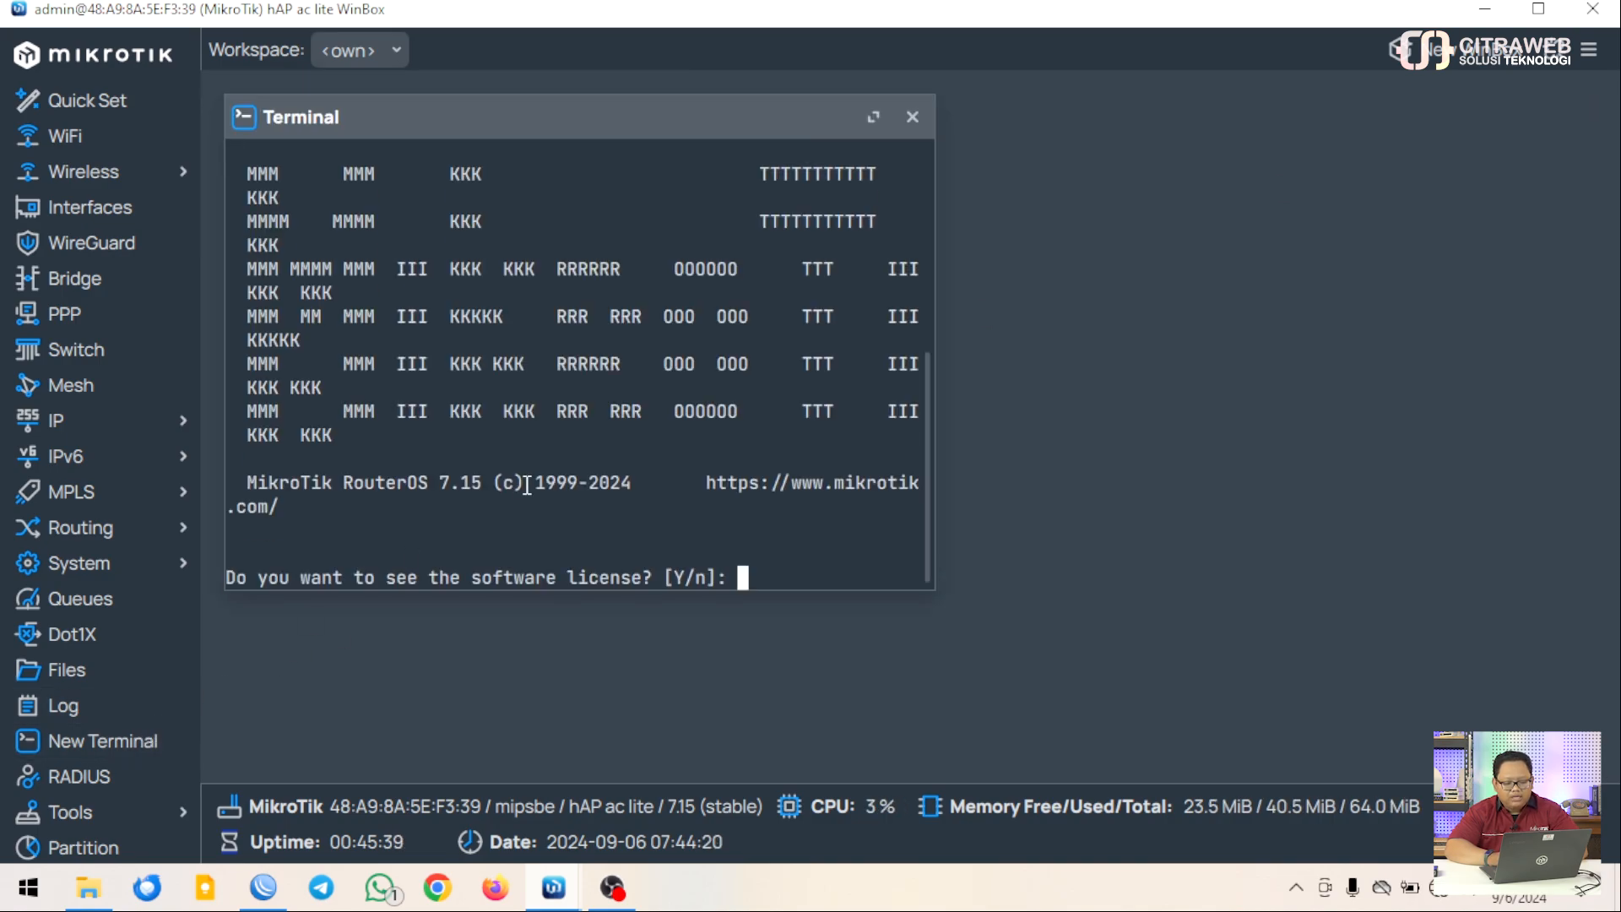
pyautogui.press('n')
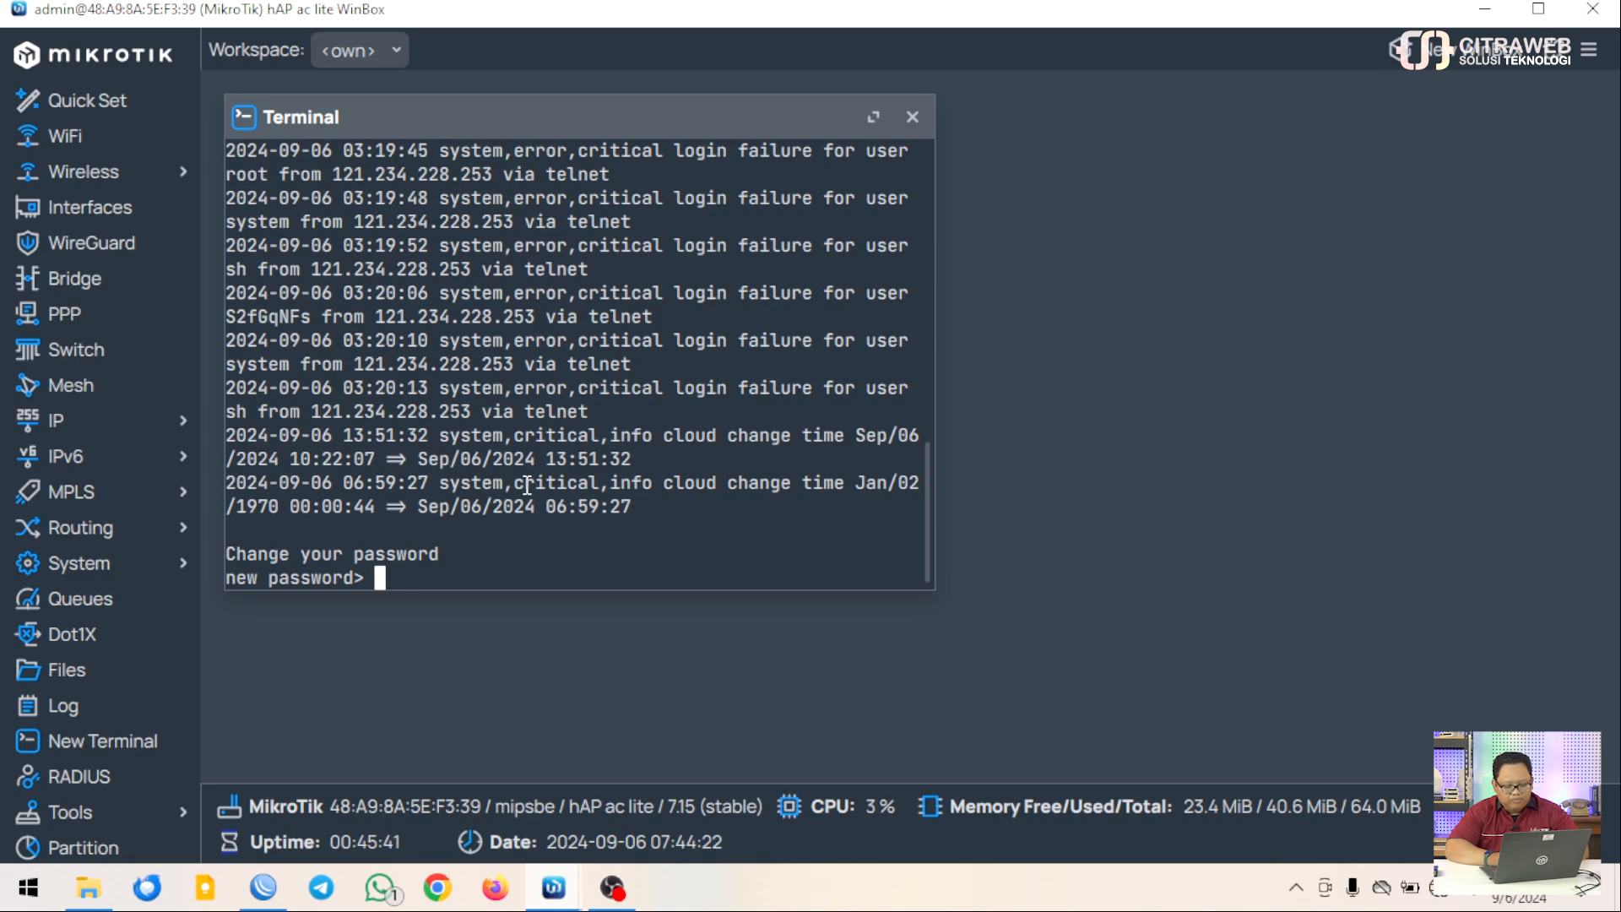
pyautogui.hotkey('ctrl', 'c')
# Ping 103.??.??.29 until it shows 0% loss, stop it, and close the terminal
pyautogui.write('ping 103')
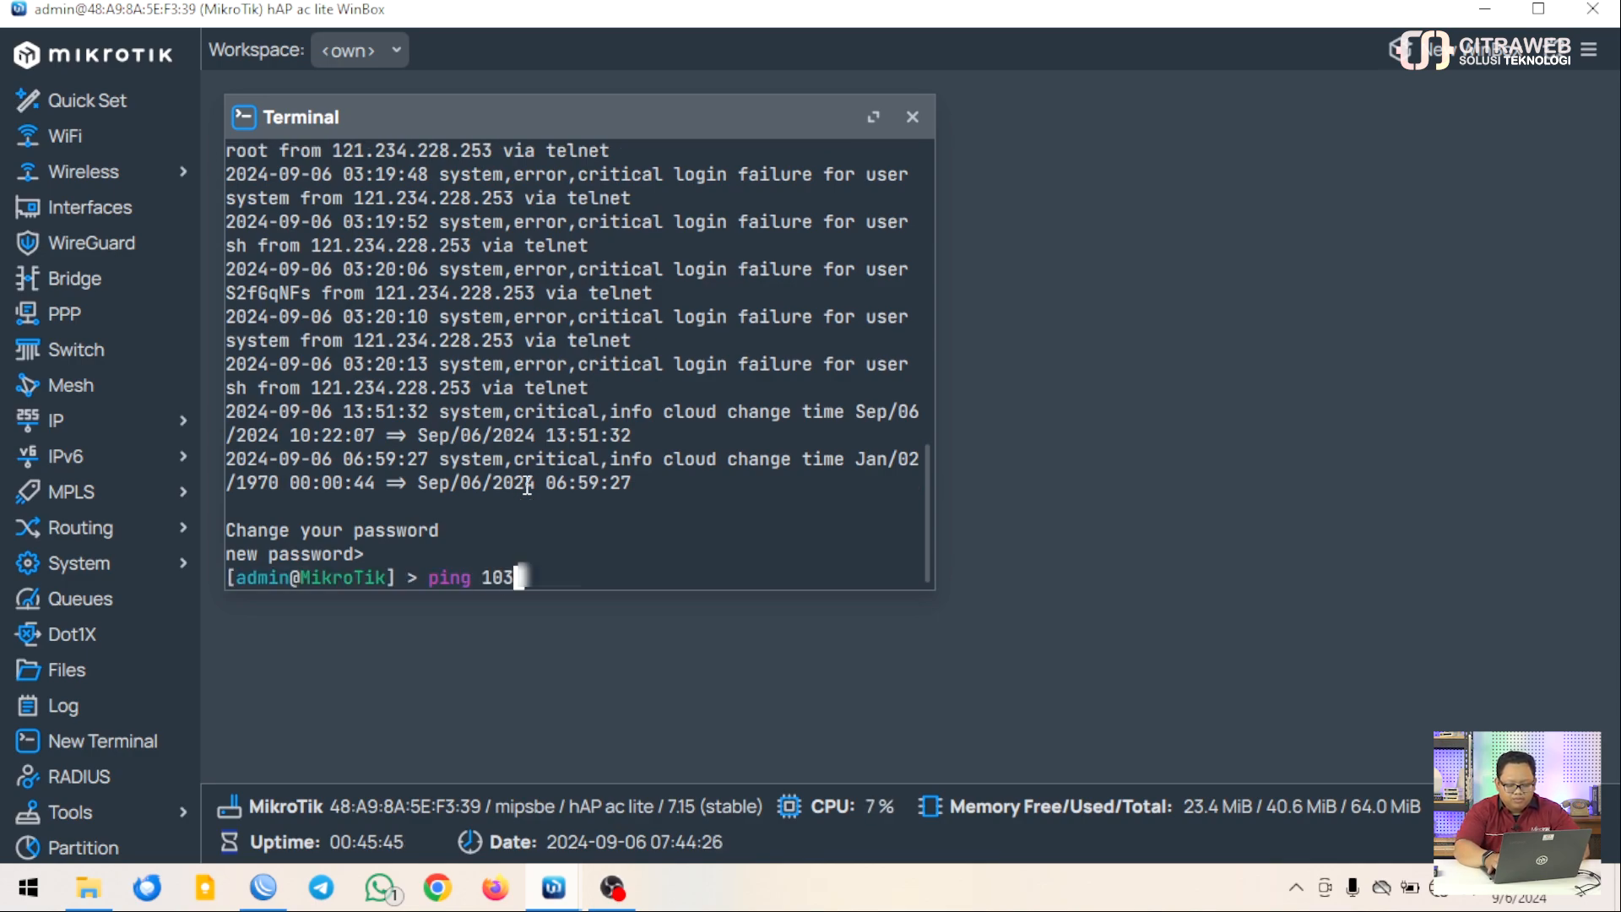
pyautogui.write('.??.??.29')
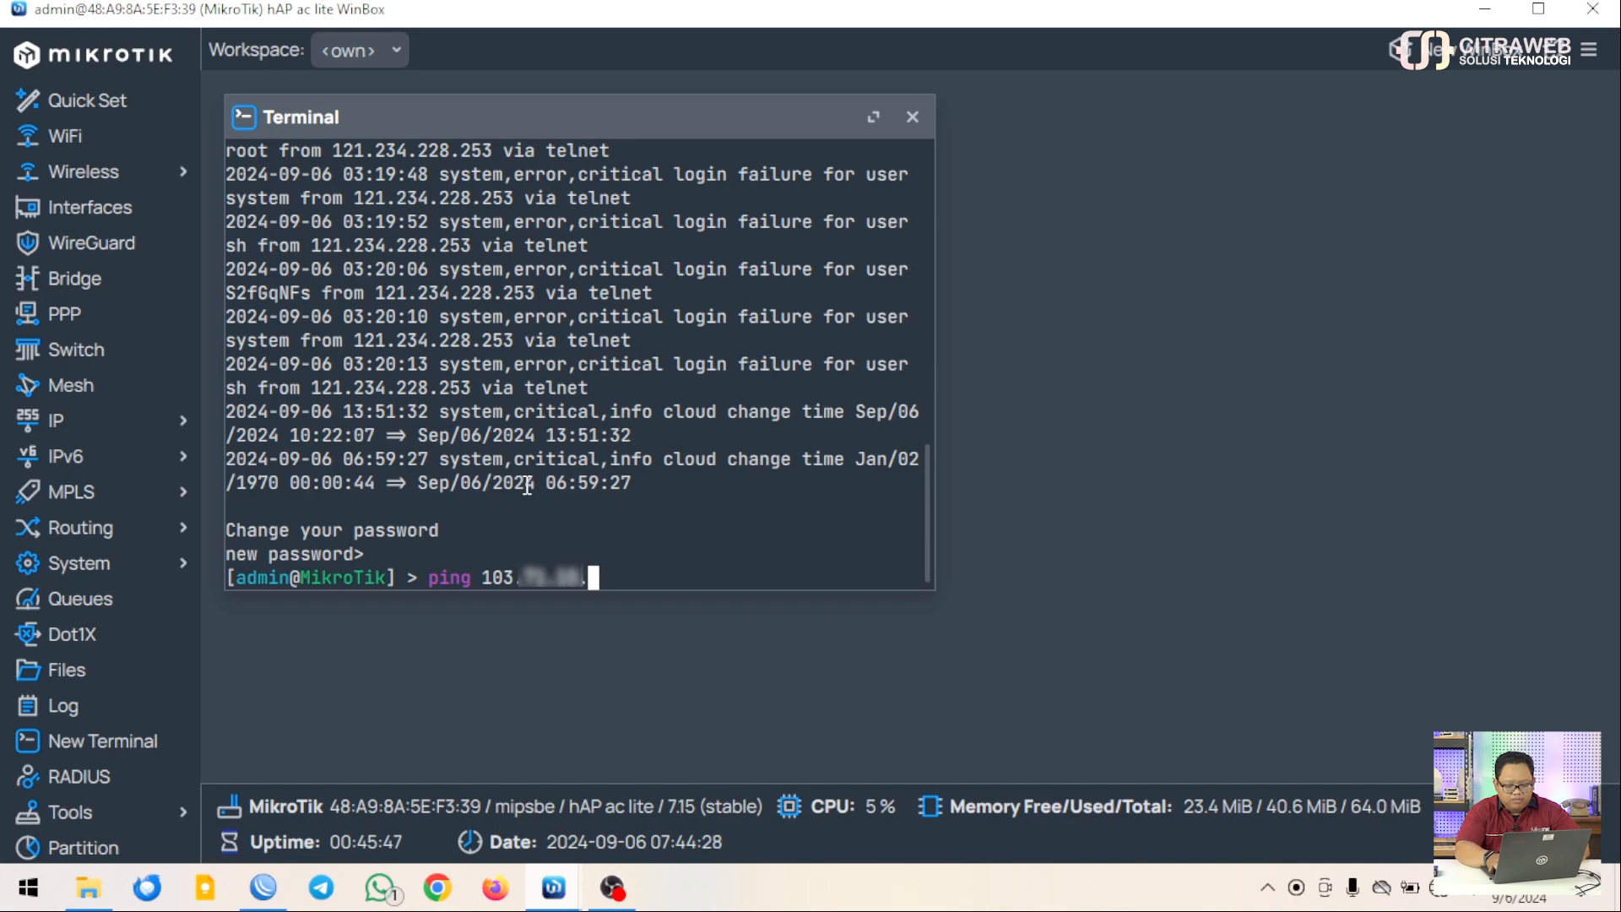
pyautogui.press('Return')
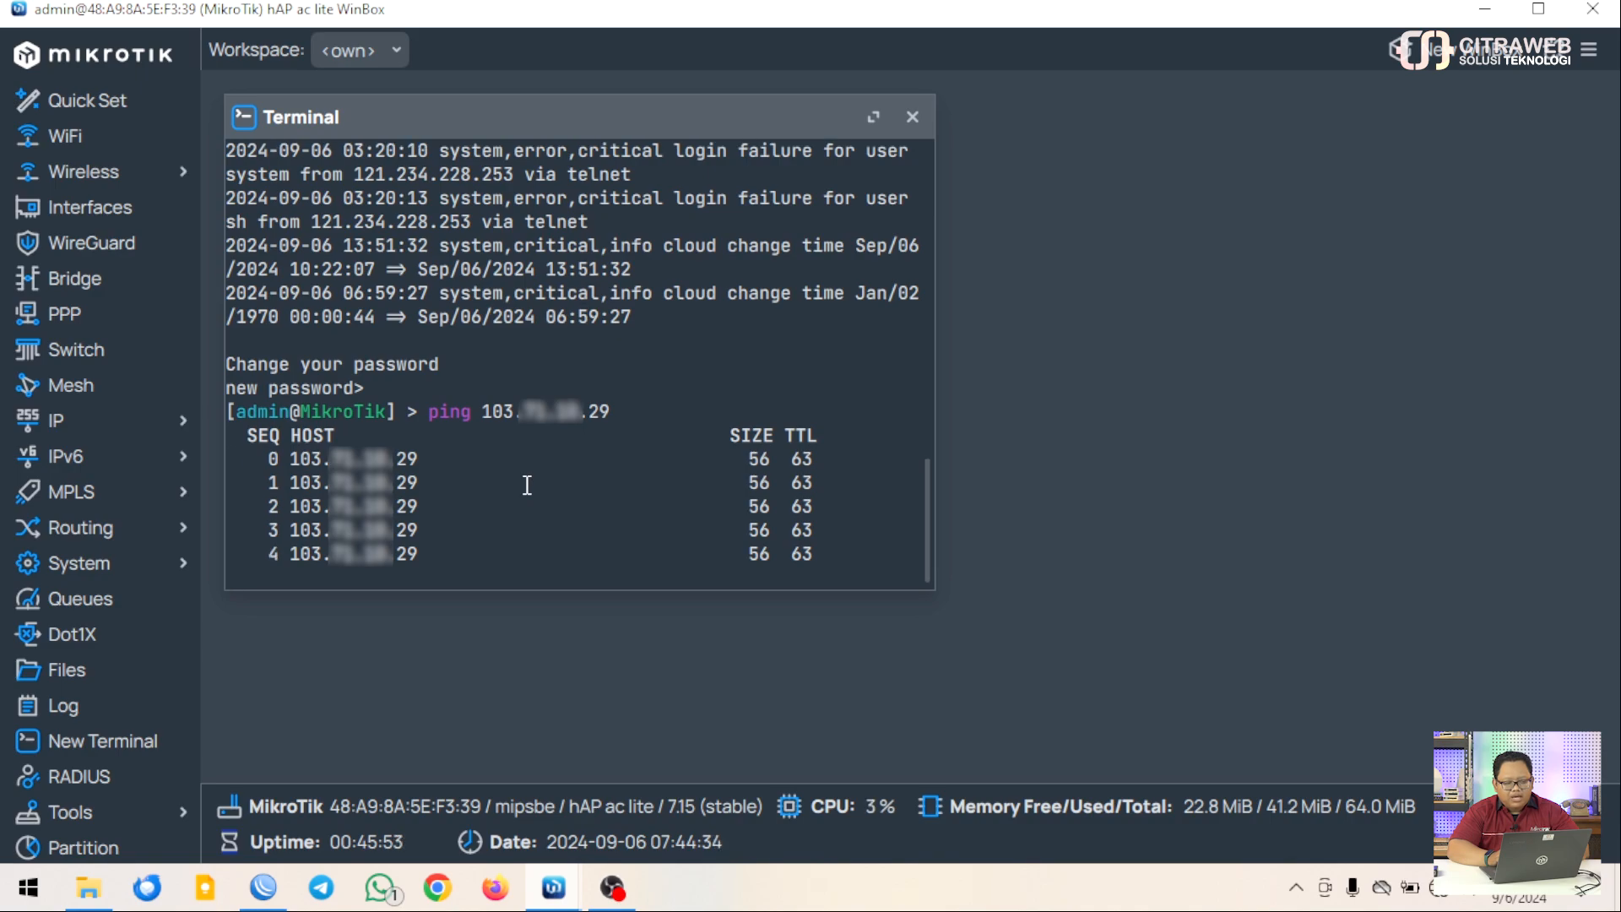
pyautogui.hotkey('ctrl', 'c')
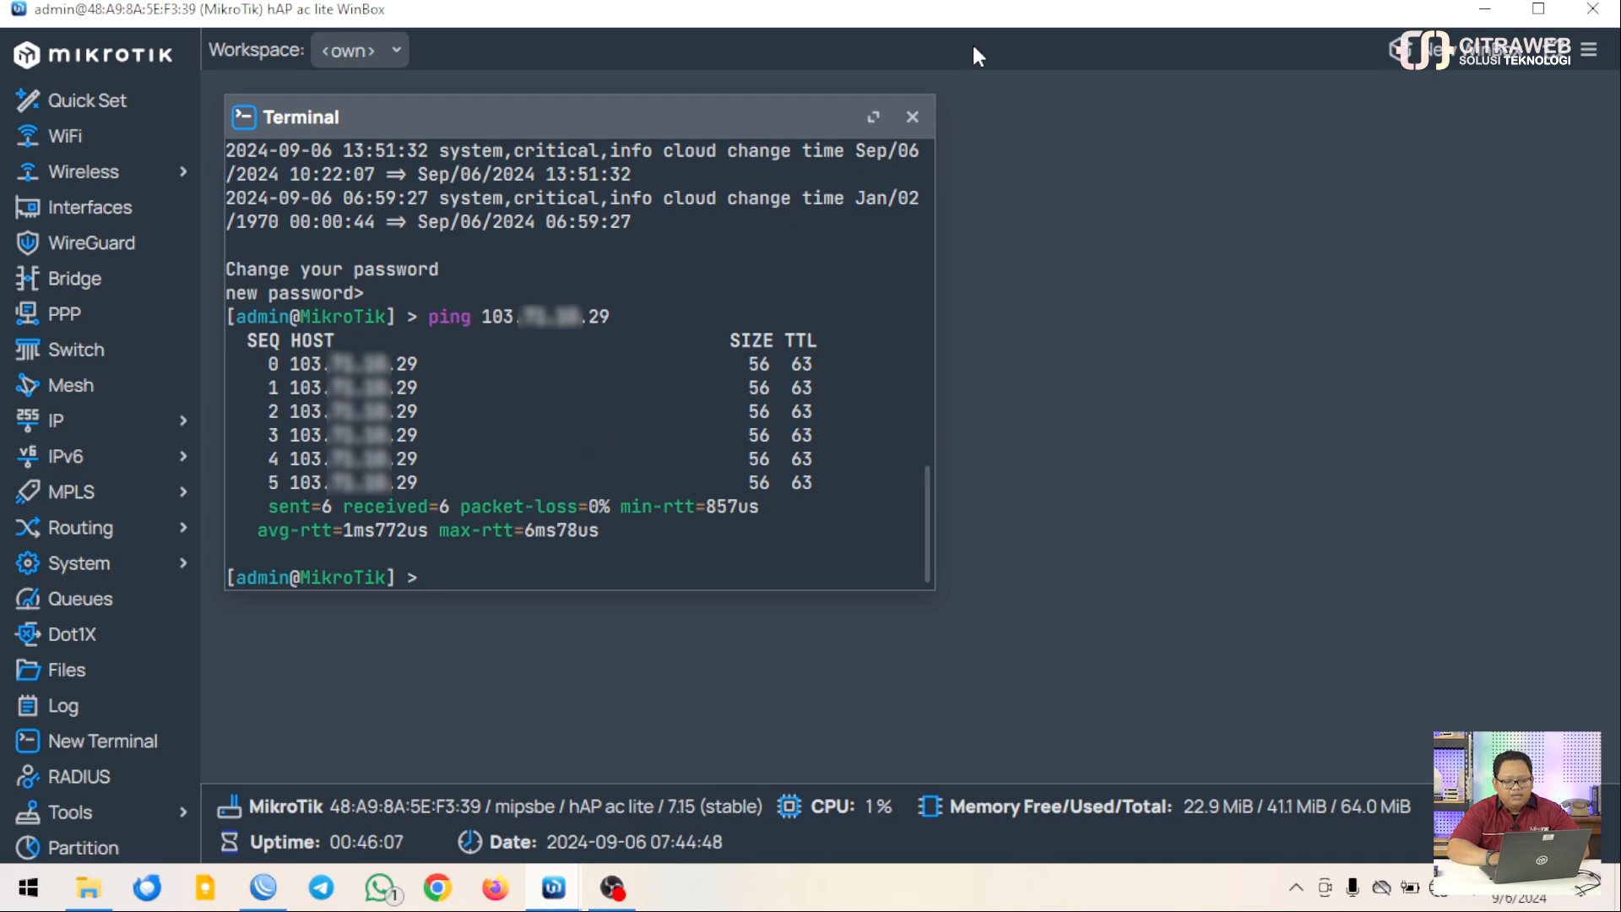
pyautogui.click(913, 118)
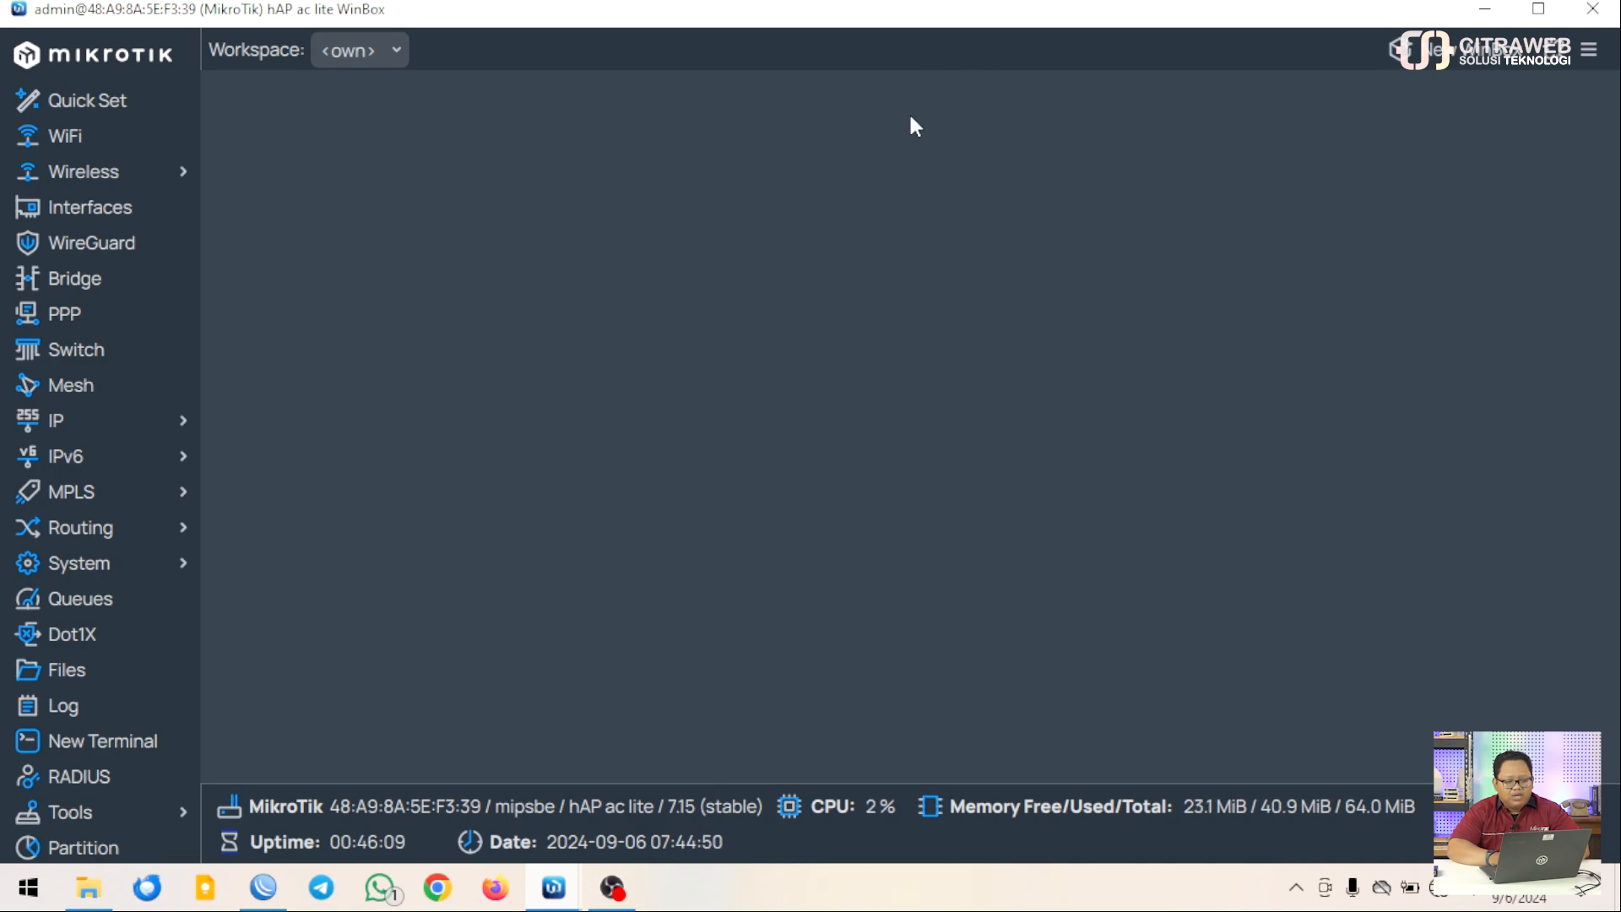
# Add a new bridge named bridge-public
pyautogui.click(111, 292)
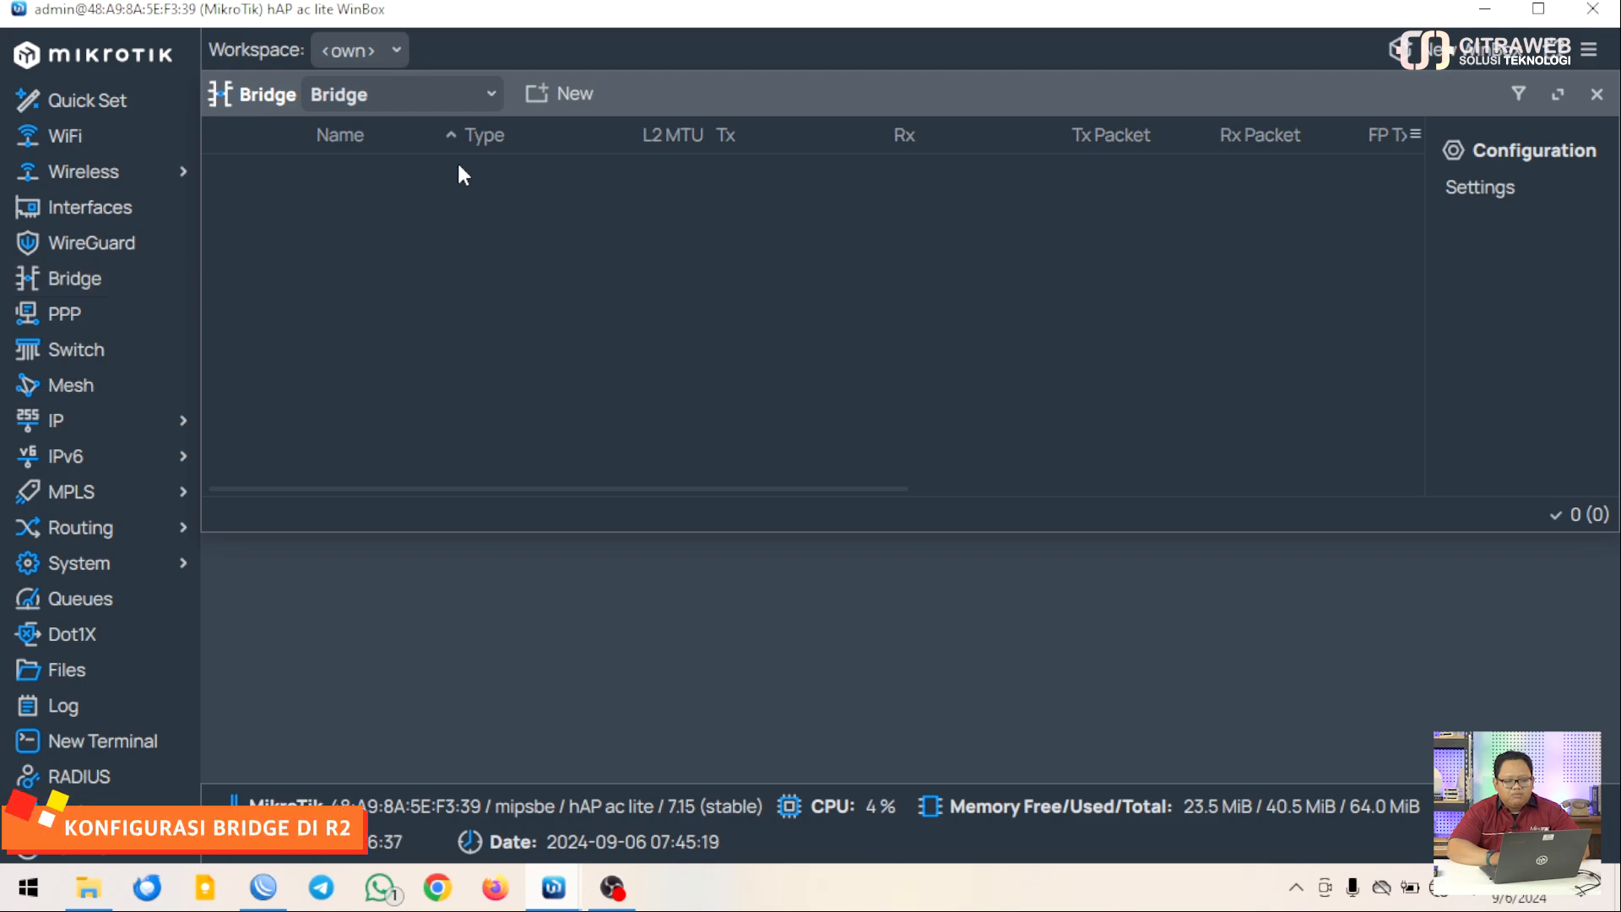
pyautogui.click(541, 95)
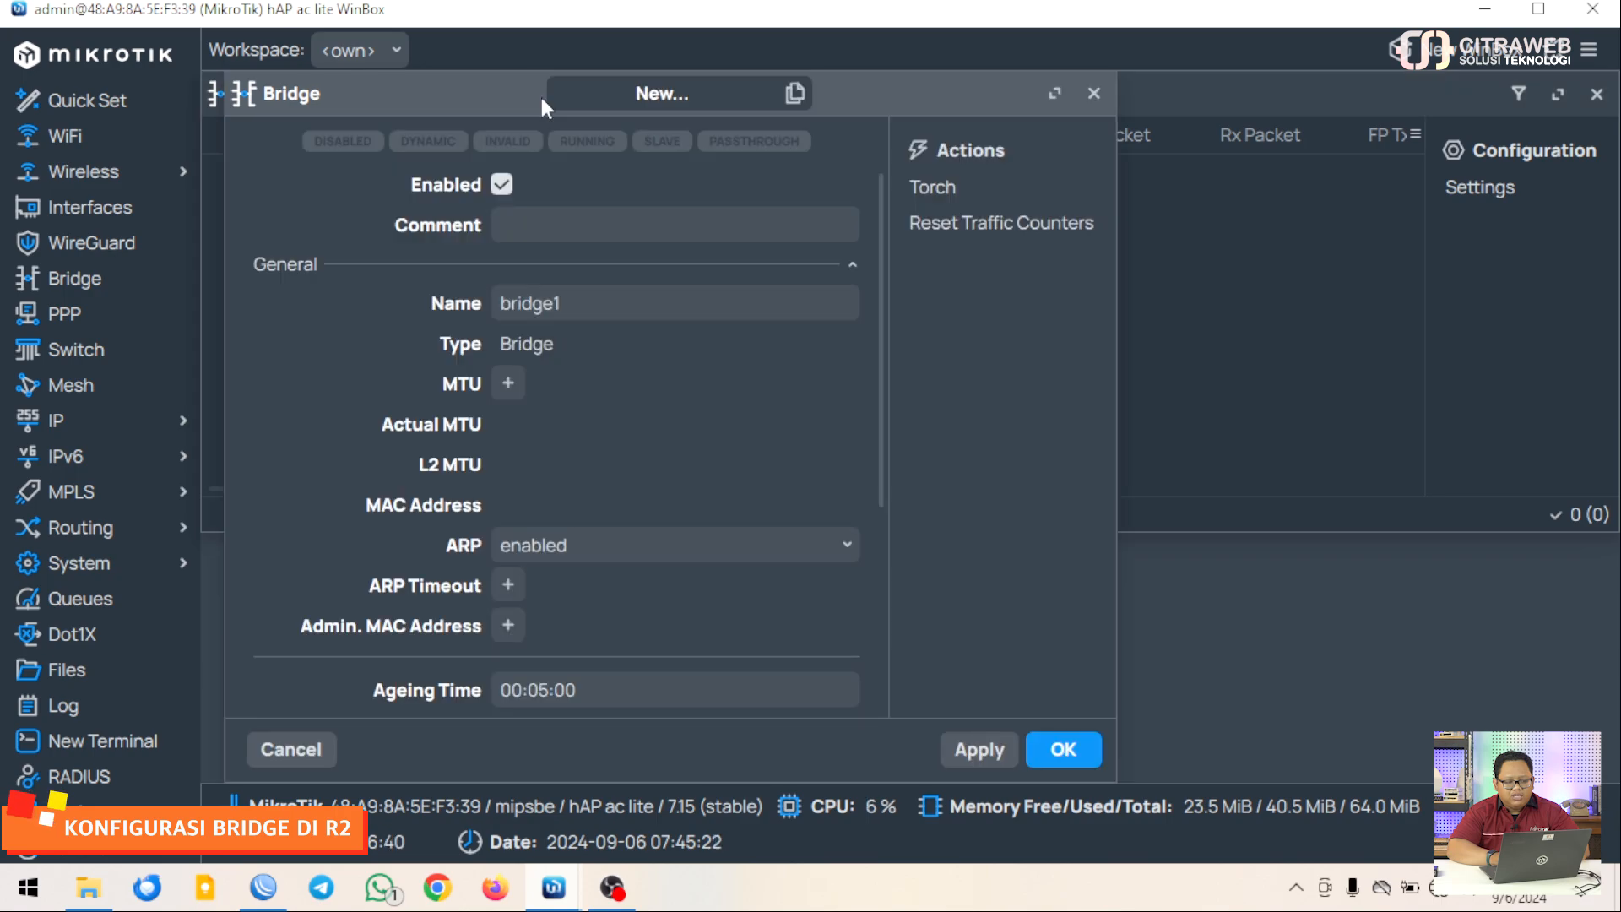
pyautogui.click(576, 304)
pyautogui.press('BackSpace')
pyautogui.write('-')
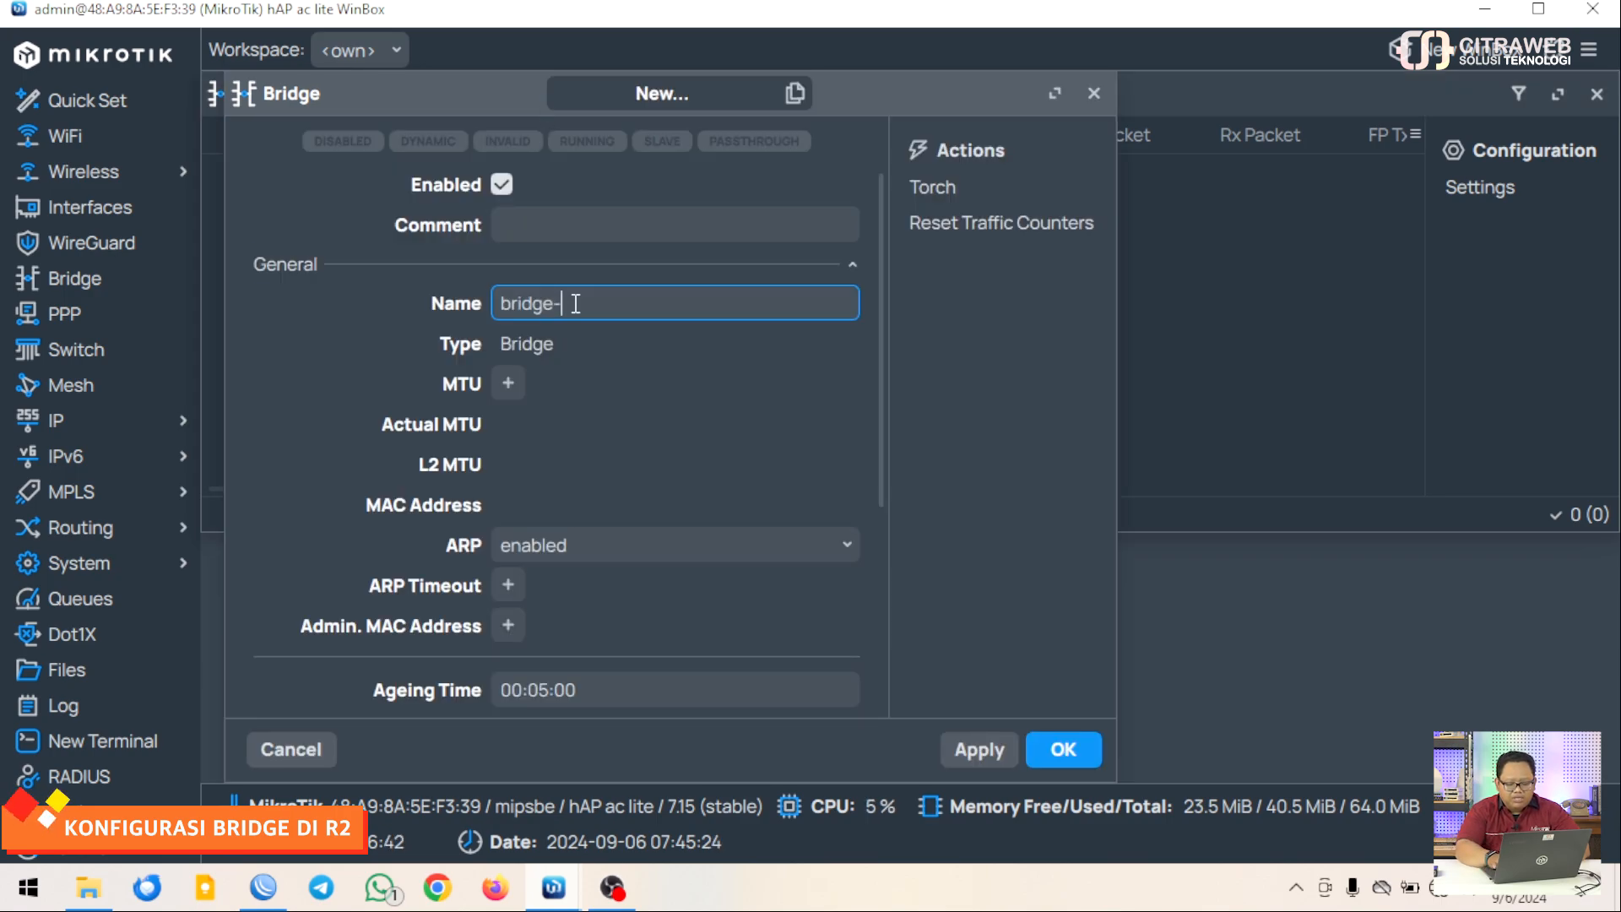
pyautogui.write('public')
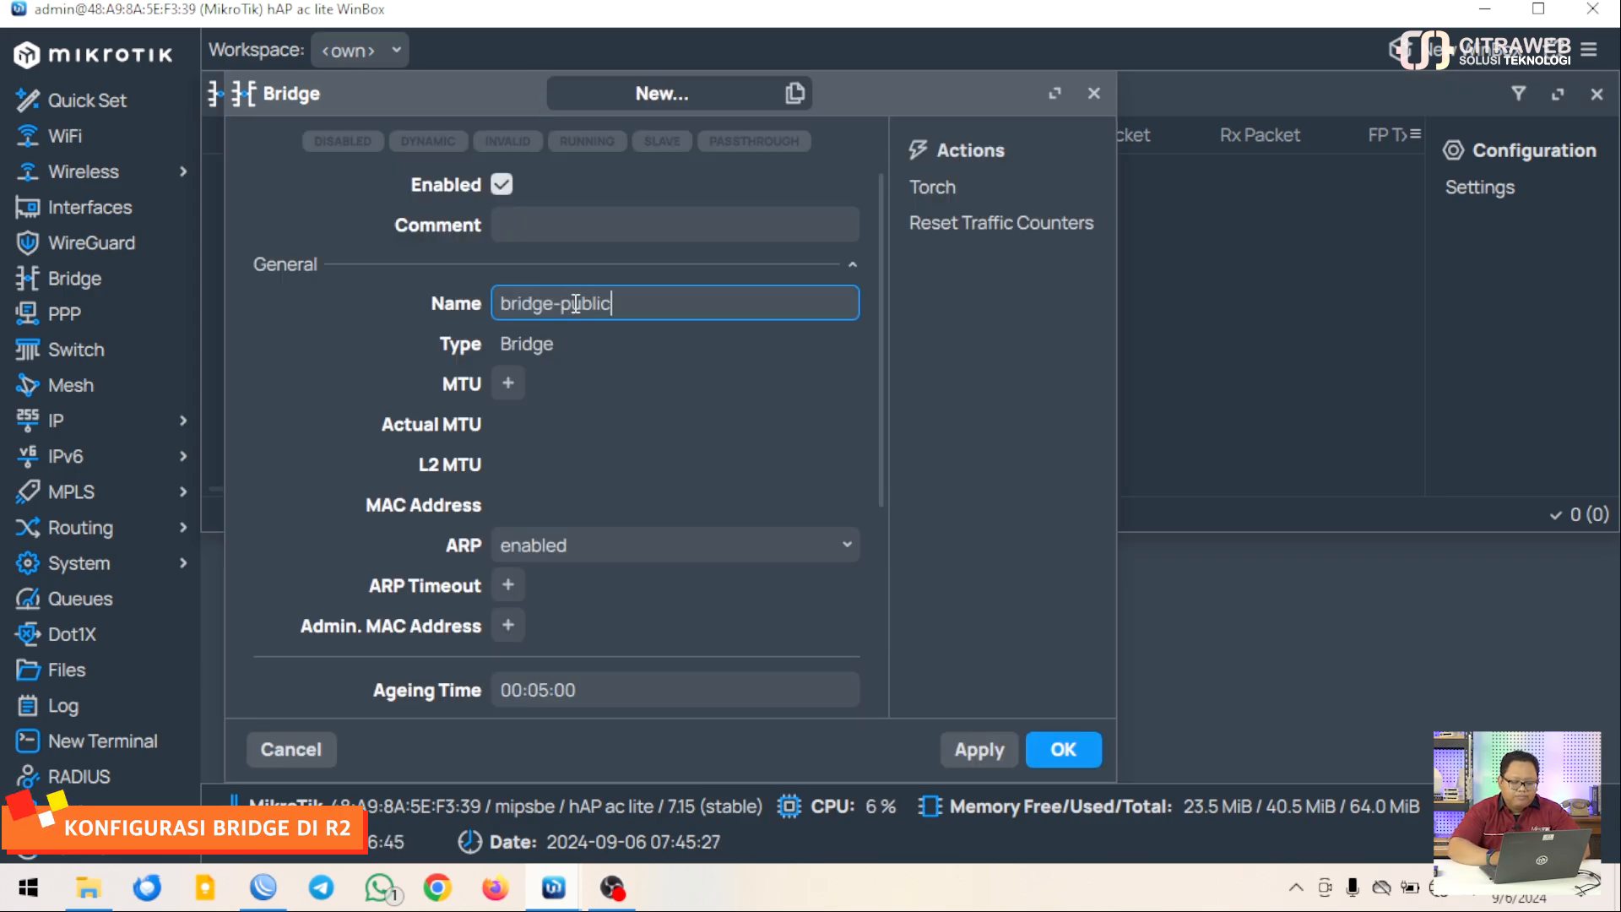
pyautogui.click(1060, 749)
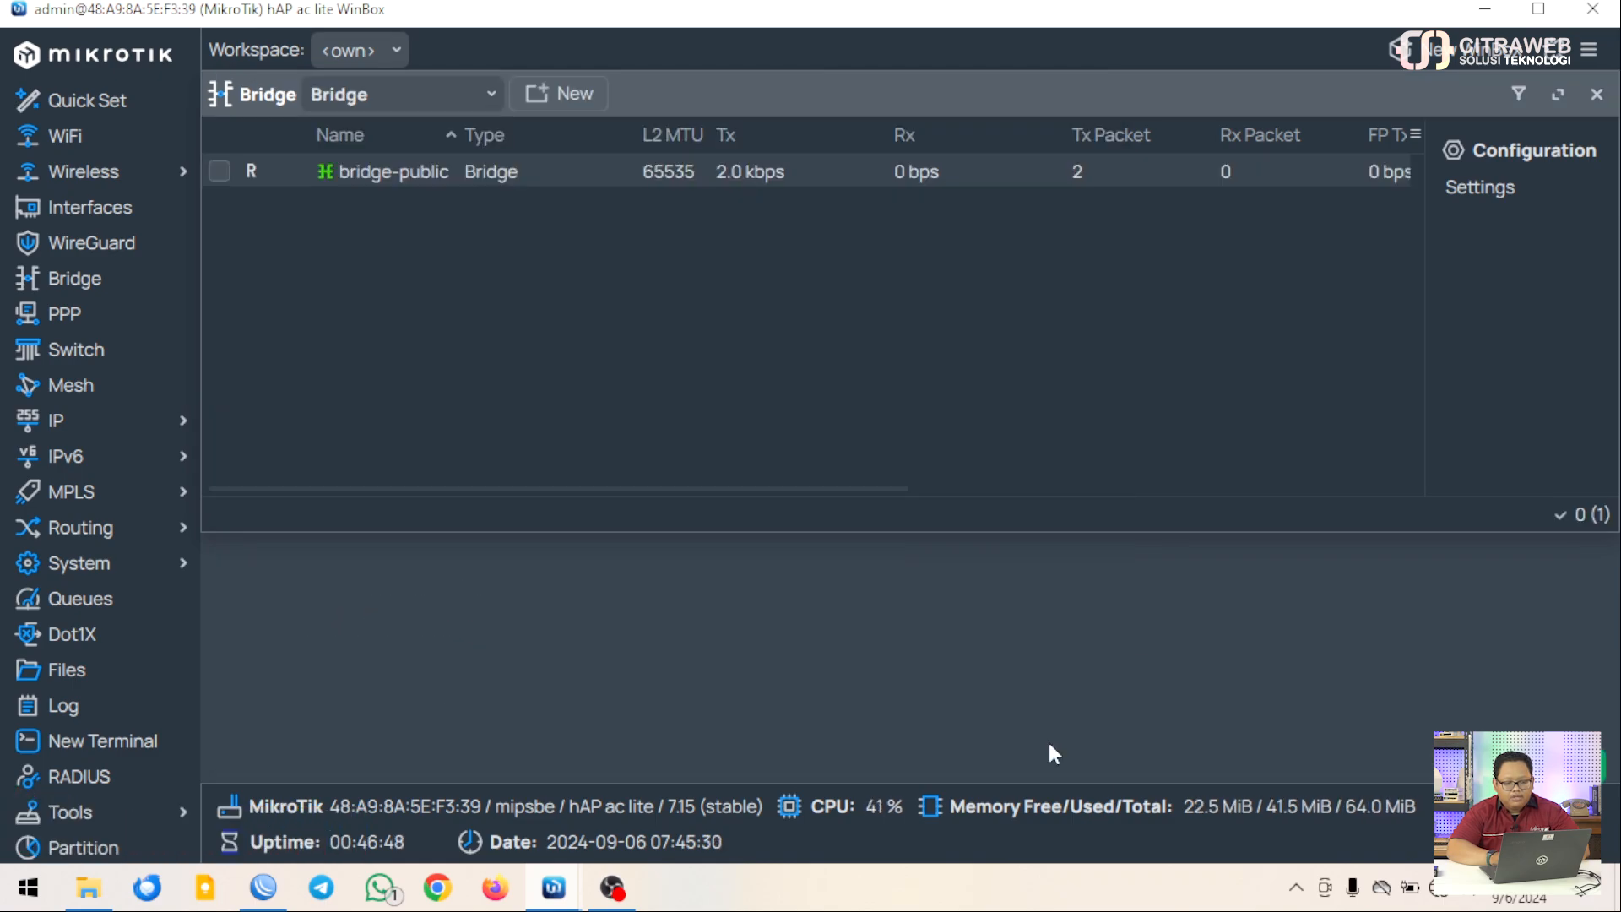
# Check the empty bridge Ports view, return to the bridge list, and close the window
pyautogui.click(489, 105)
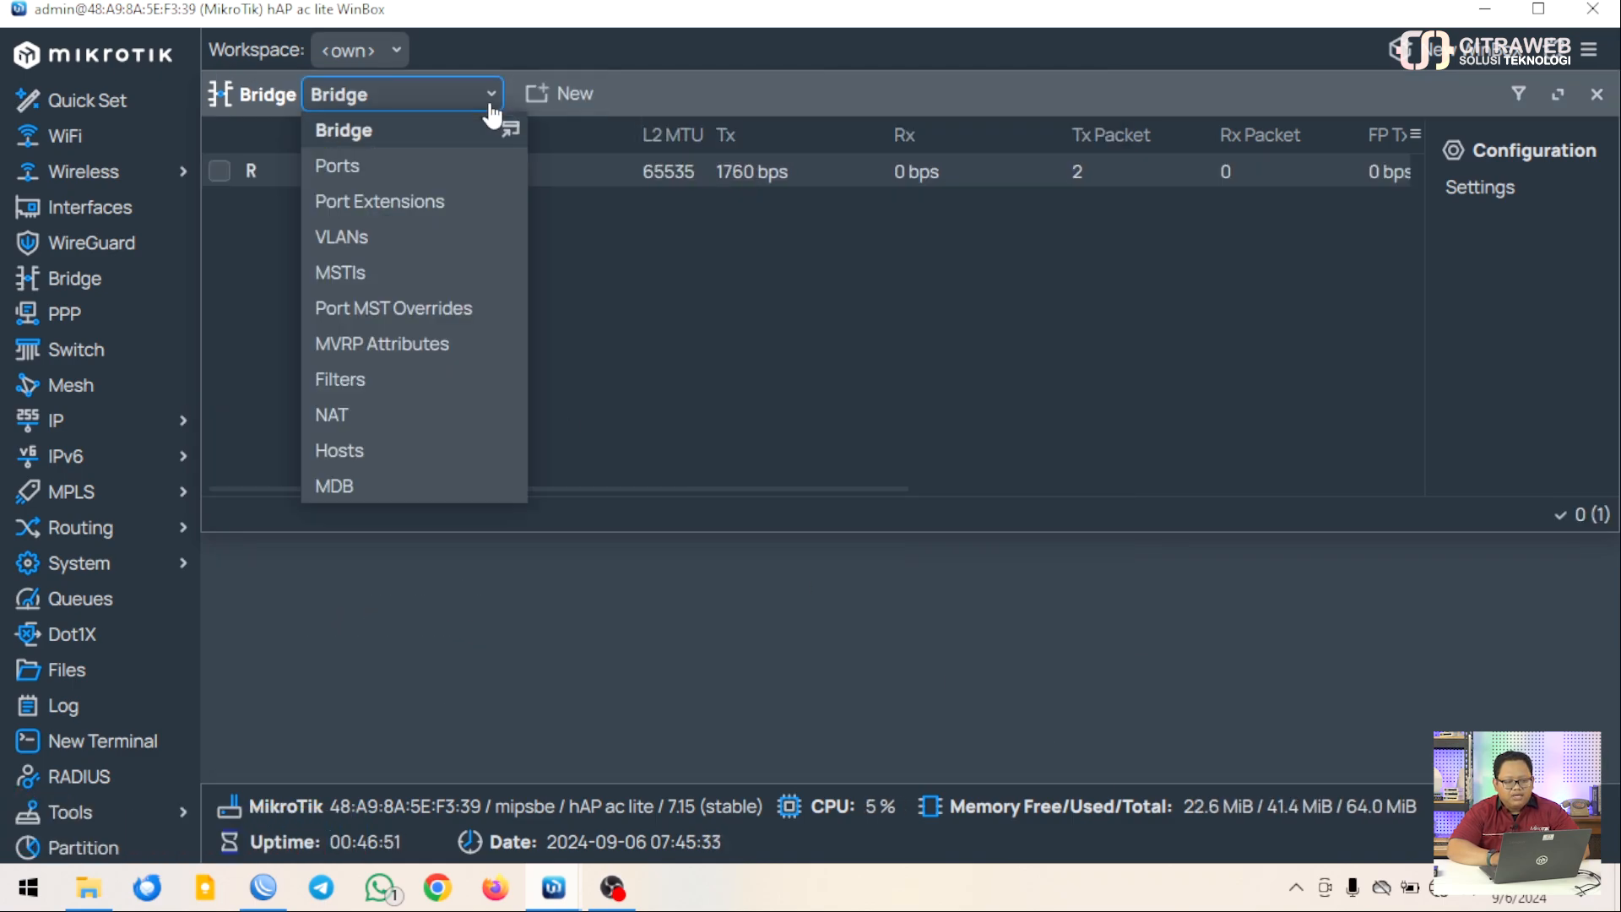
pyautogui.click(448, 173)
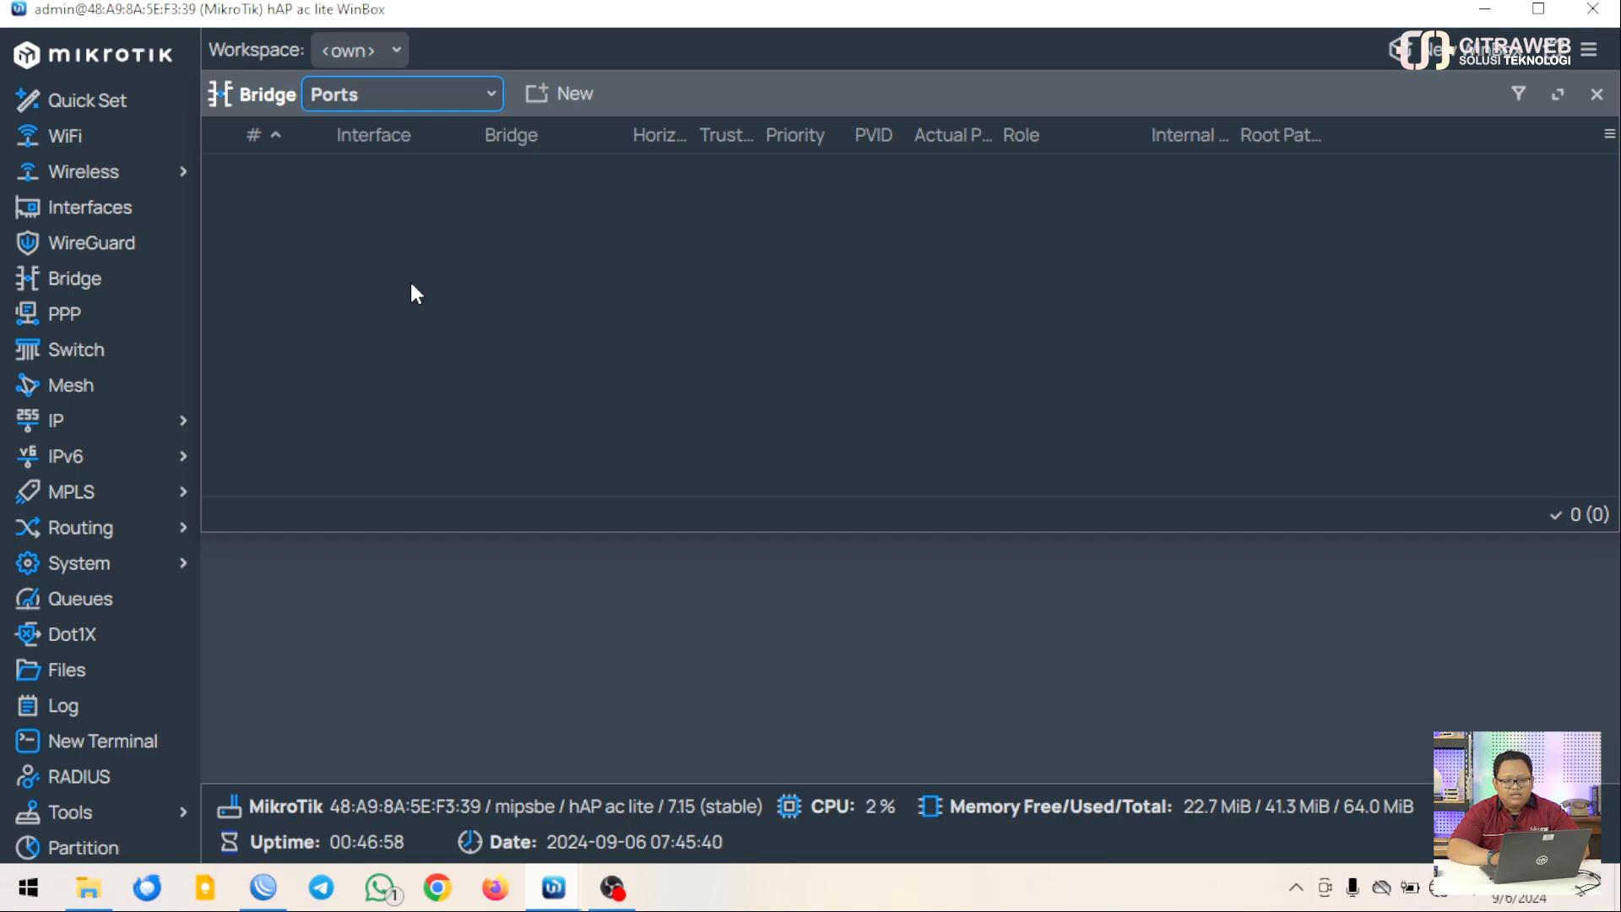
pyautogui.click(492, 95)
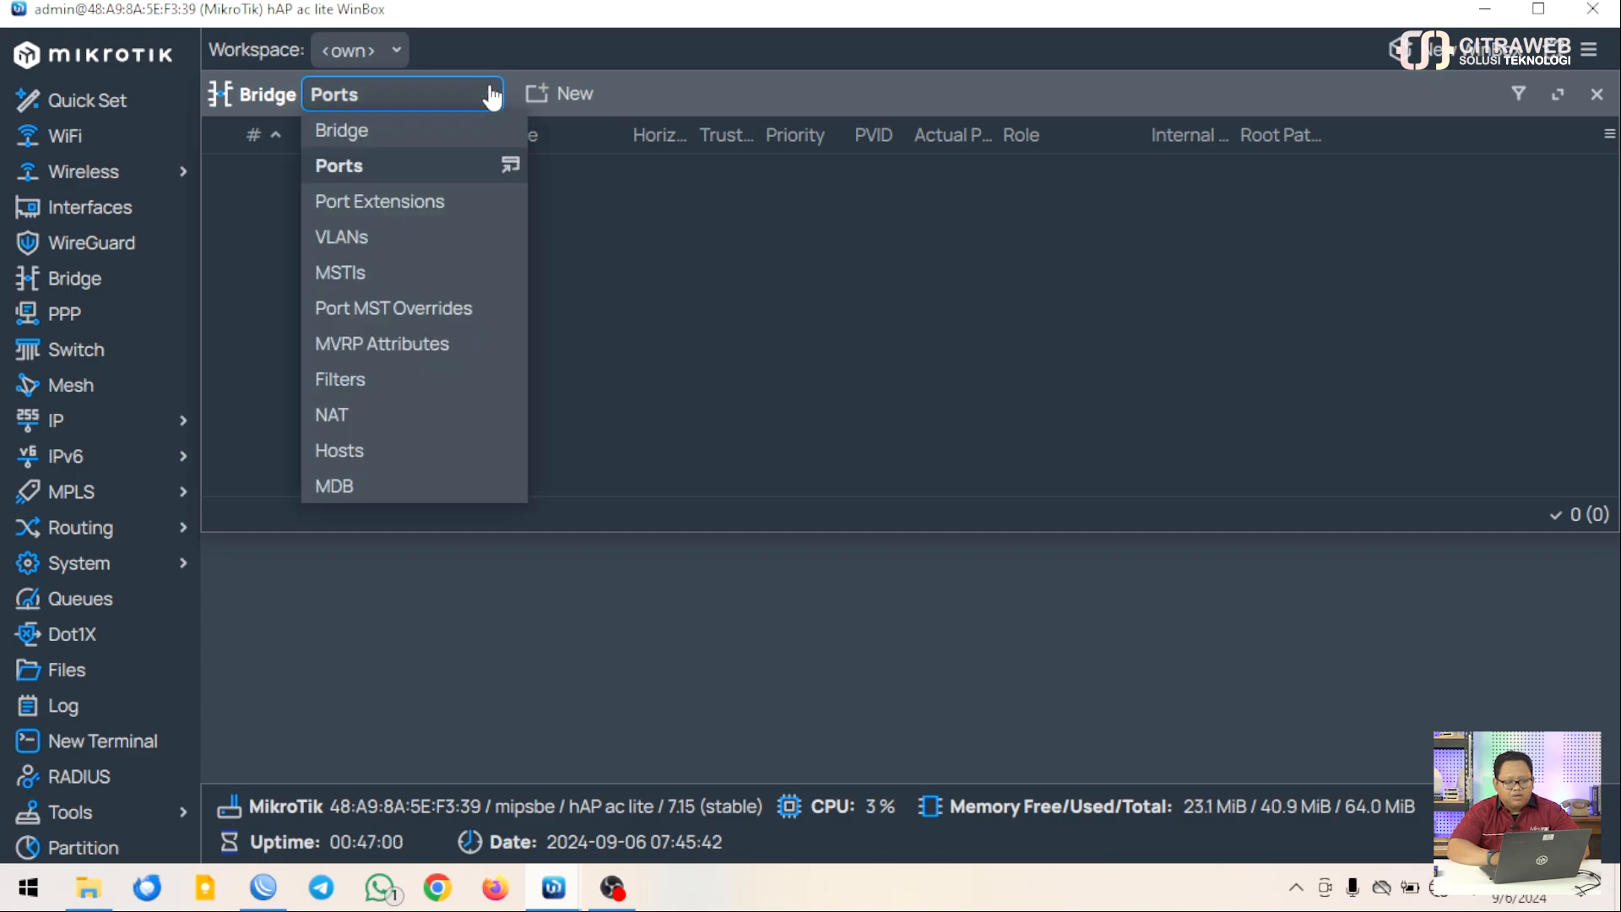
pyautogui.click(394, 135)
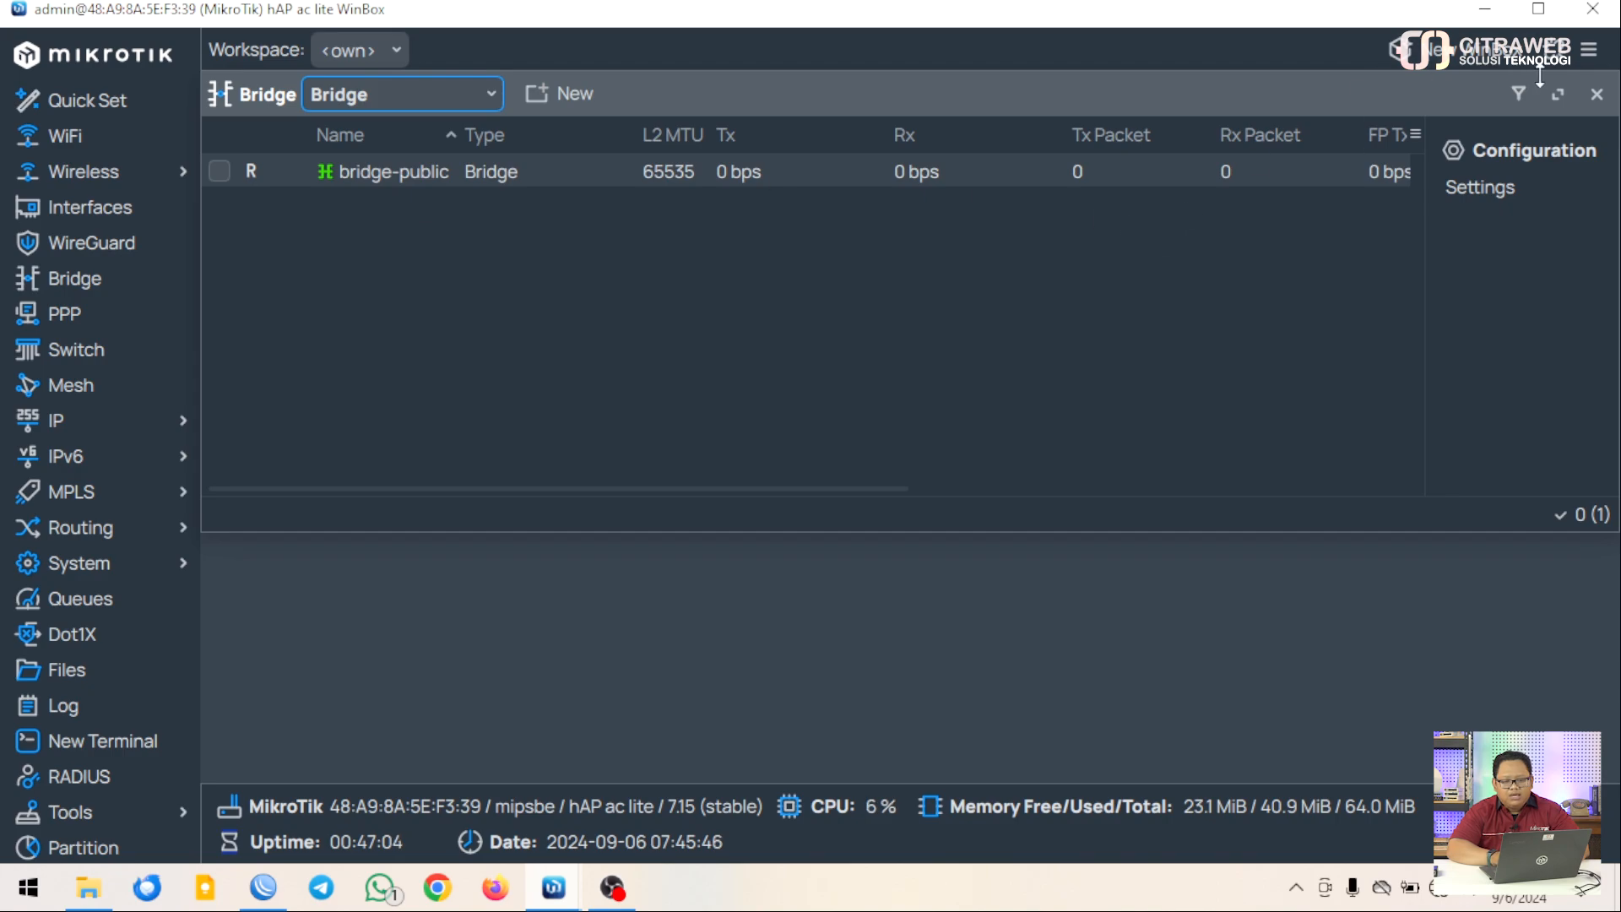
pyautogui.click(1596, 95)
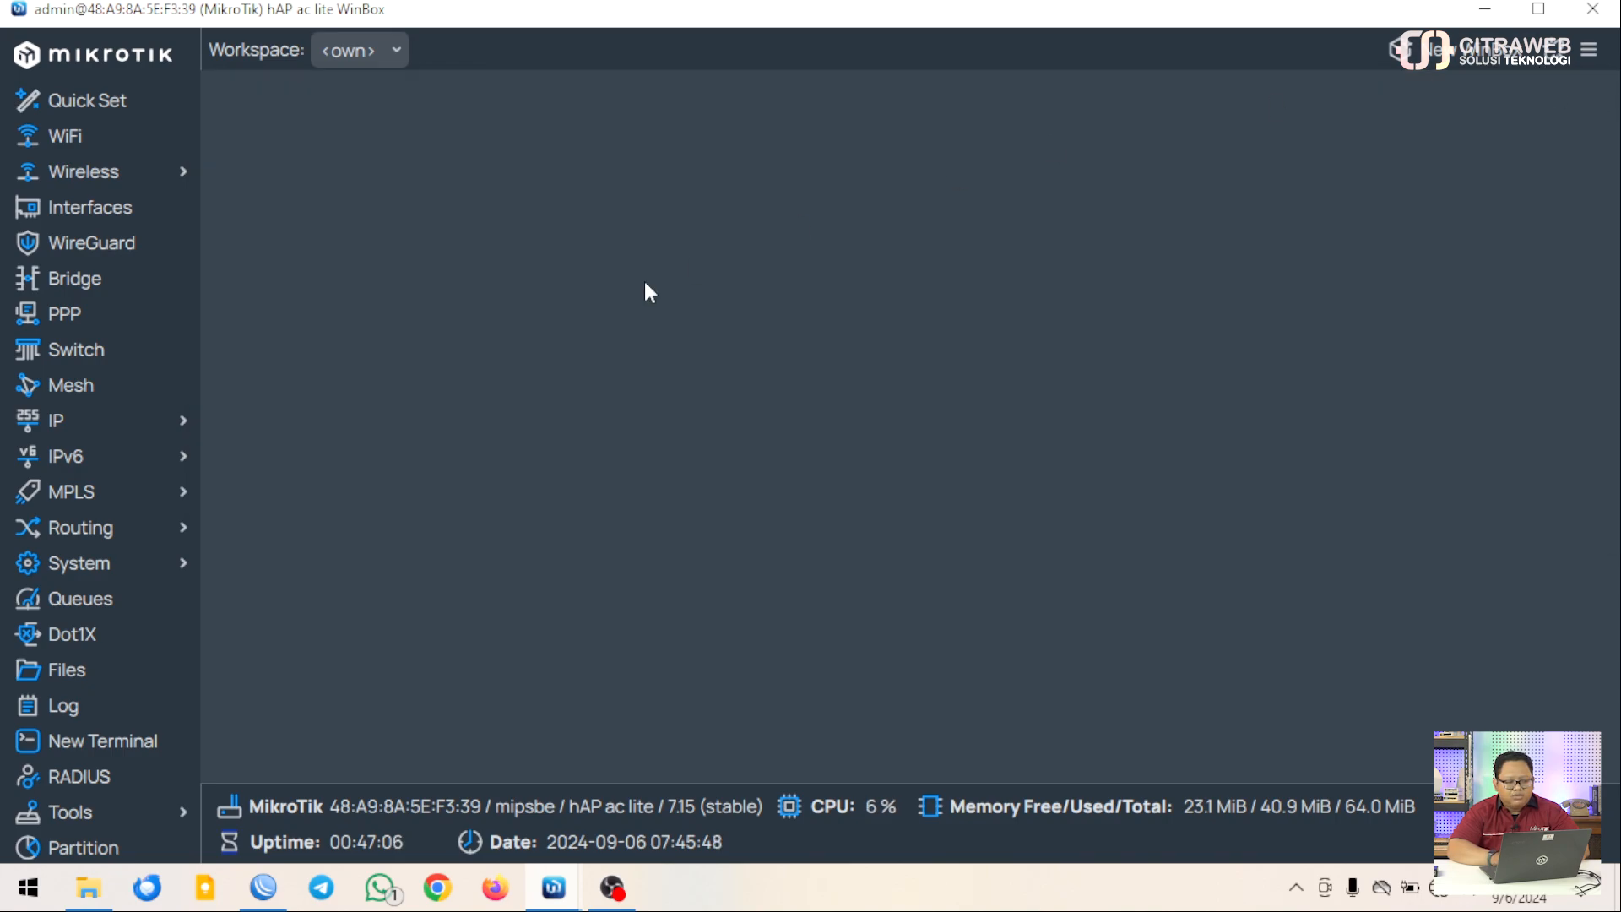
# In PPP Profiles, start a new profile named profile-pptp-br
pyautogui.click(135, 319)
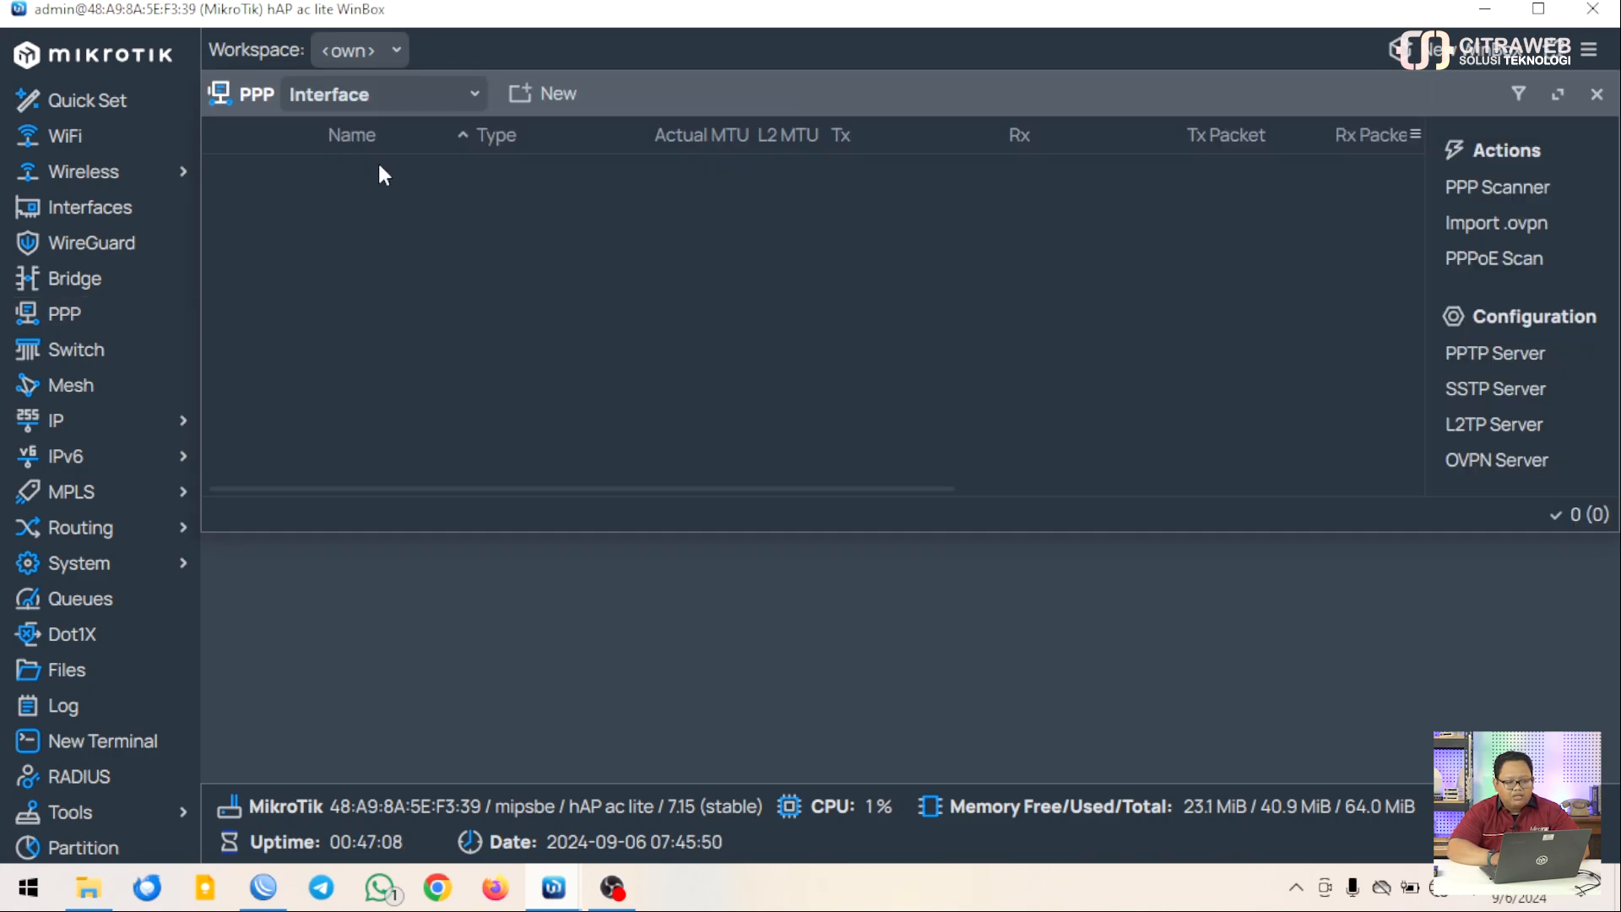
pyautogui.click(475, 96)
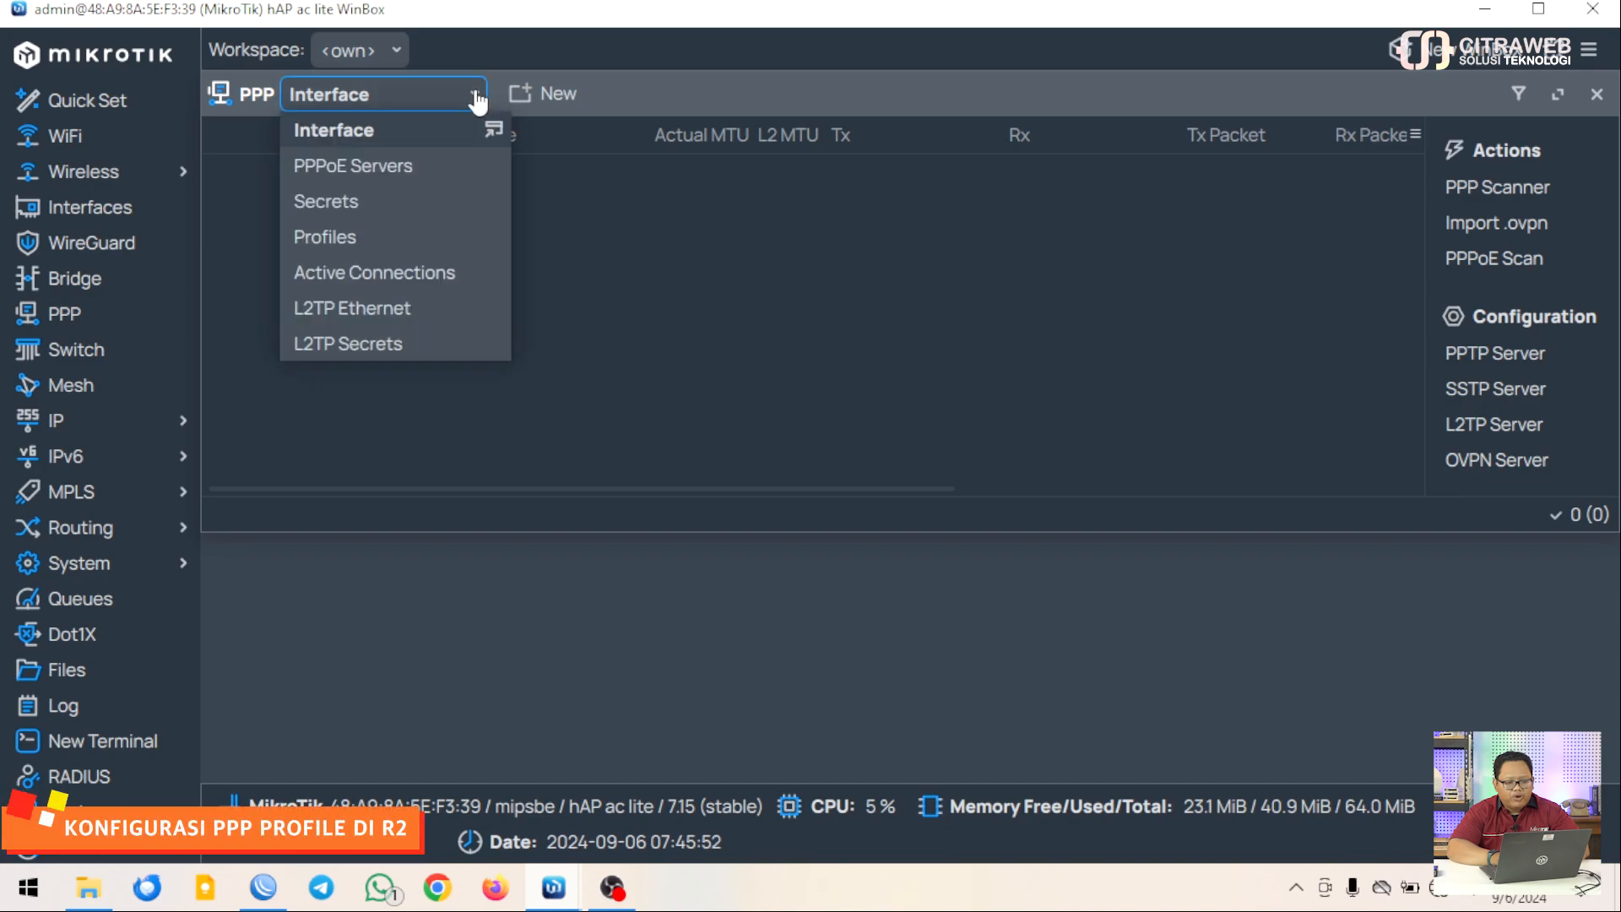
pyautogui.click(377, 241)
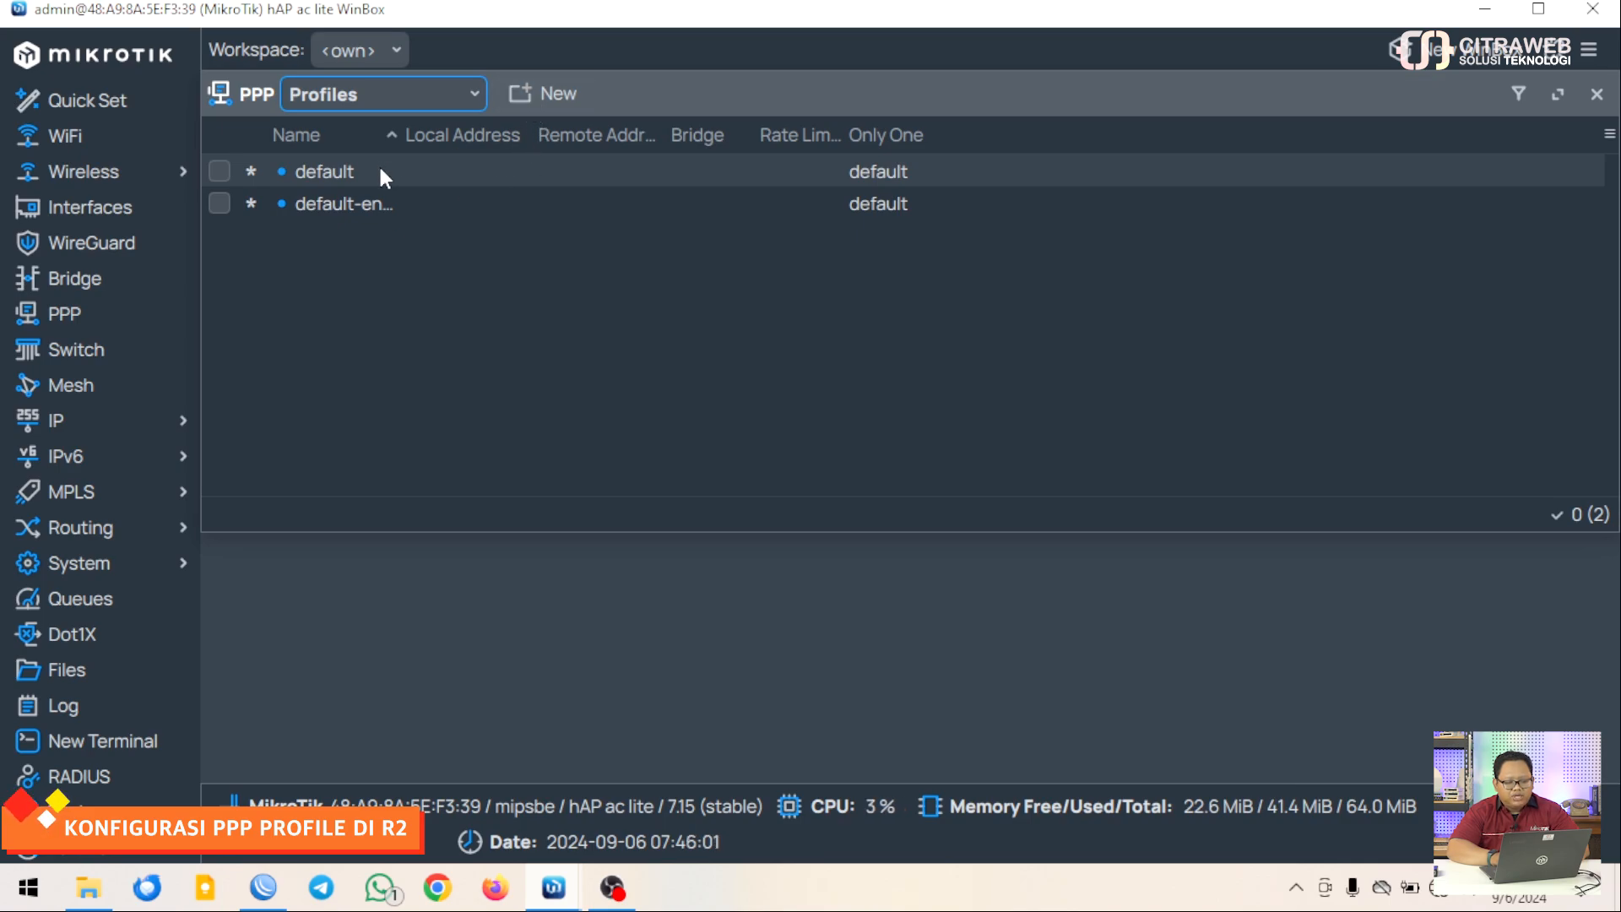
pyautogui.click(517, 96)
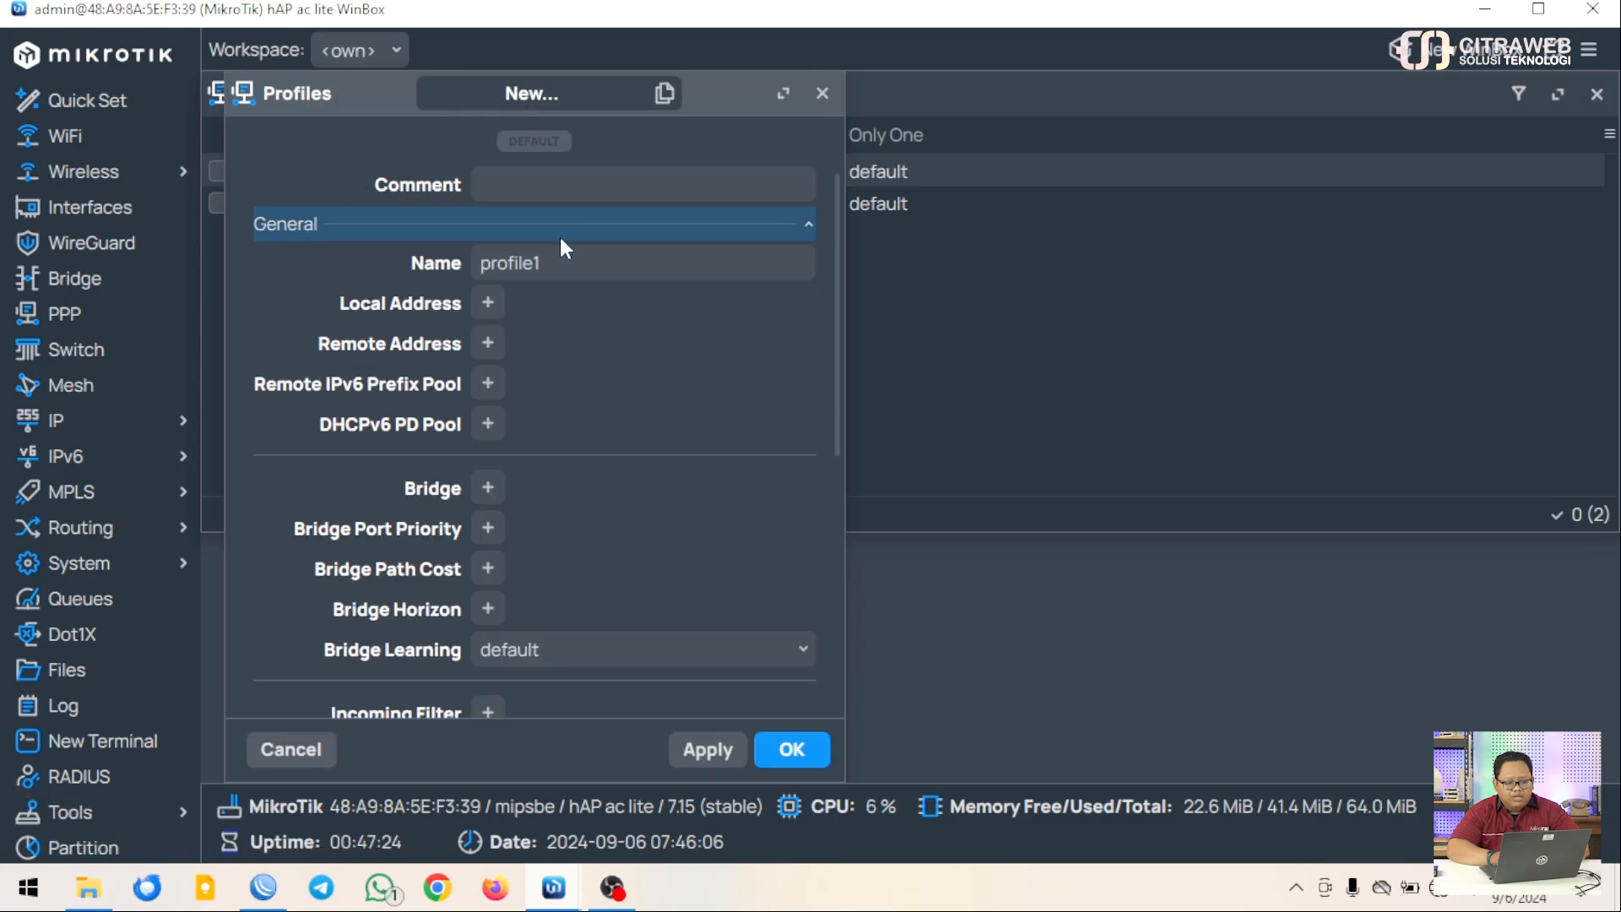
pyautogui.click(566, 260)
pyautogui.press('BackSpace')
pyautogui.write('-')
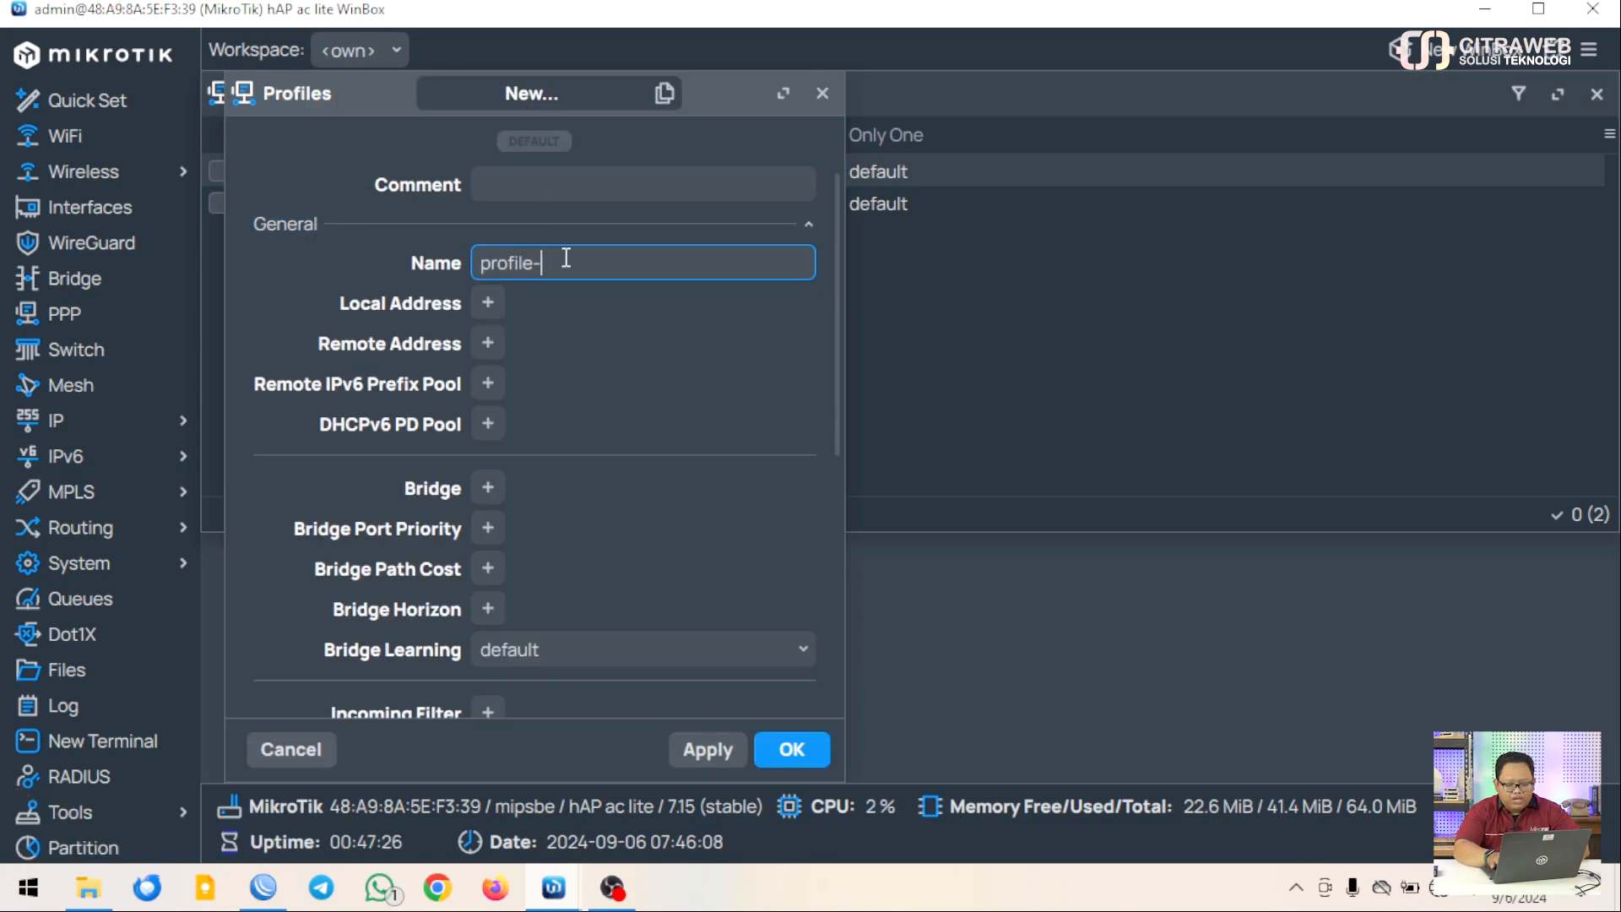
pyautogui.write('pptp-br')
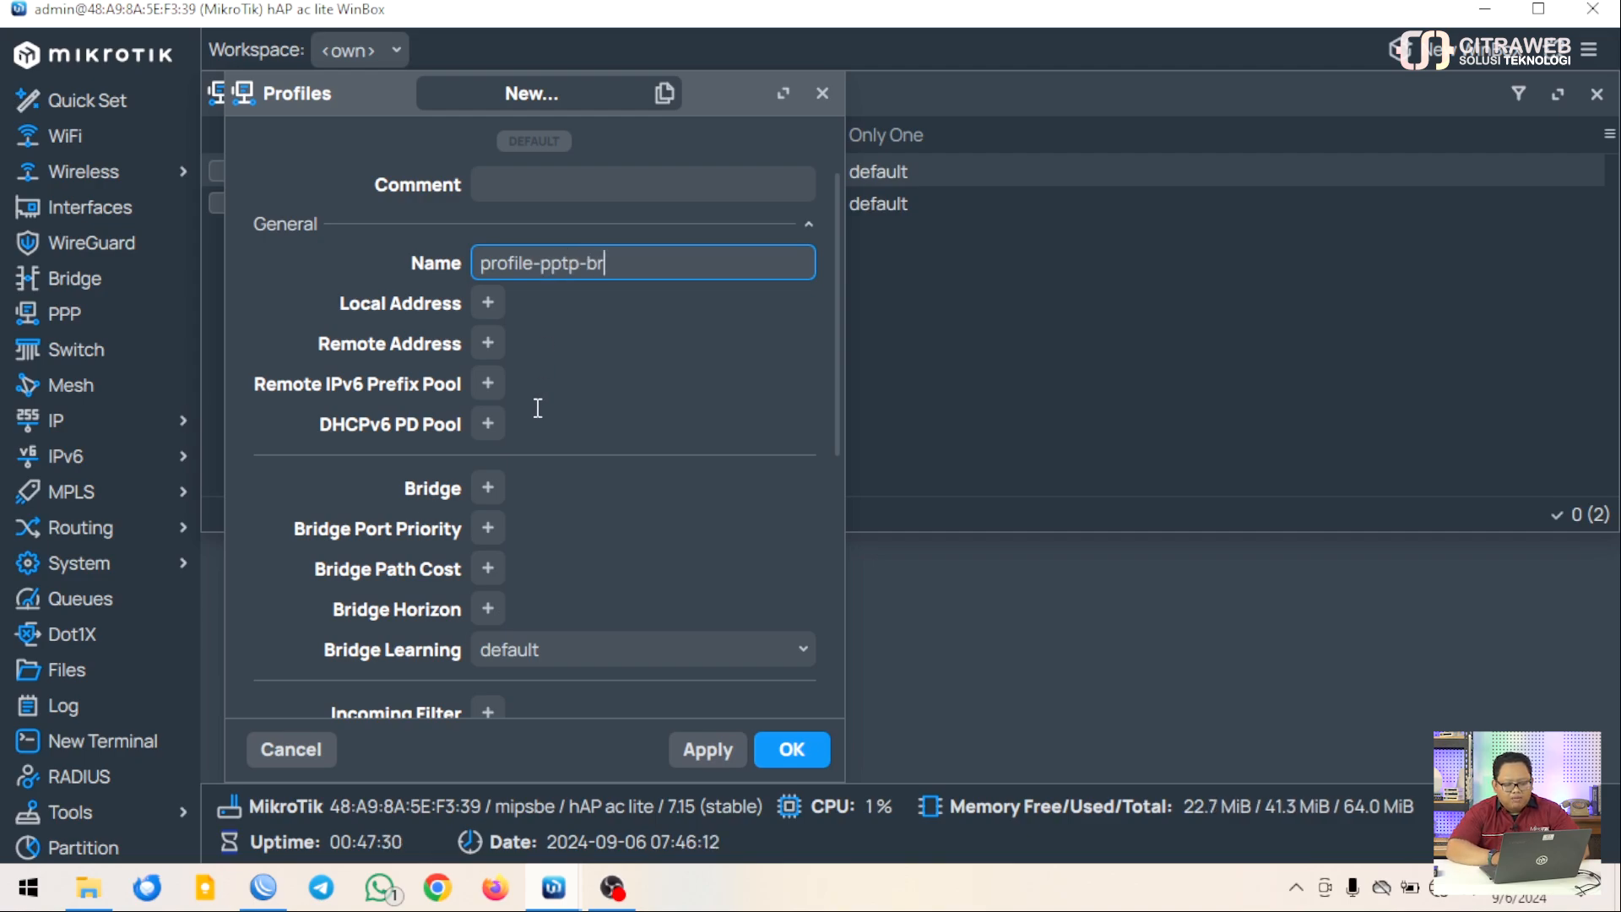
# Set the profile's Bridge to bridge-public and Use Encryption to yes, then save it
pyautogui.click(488, 490)
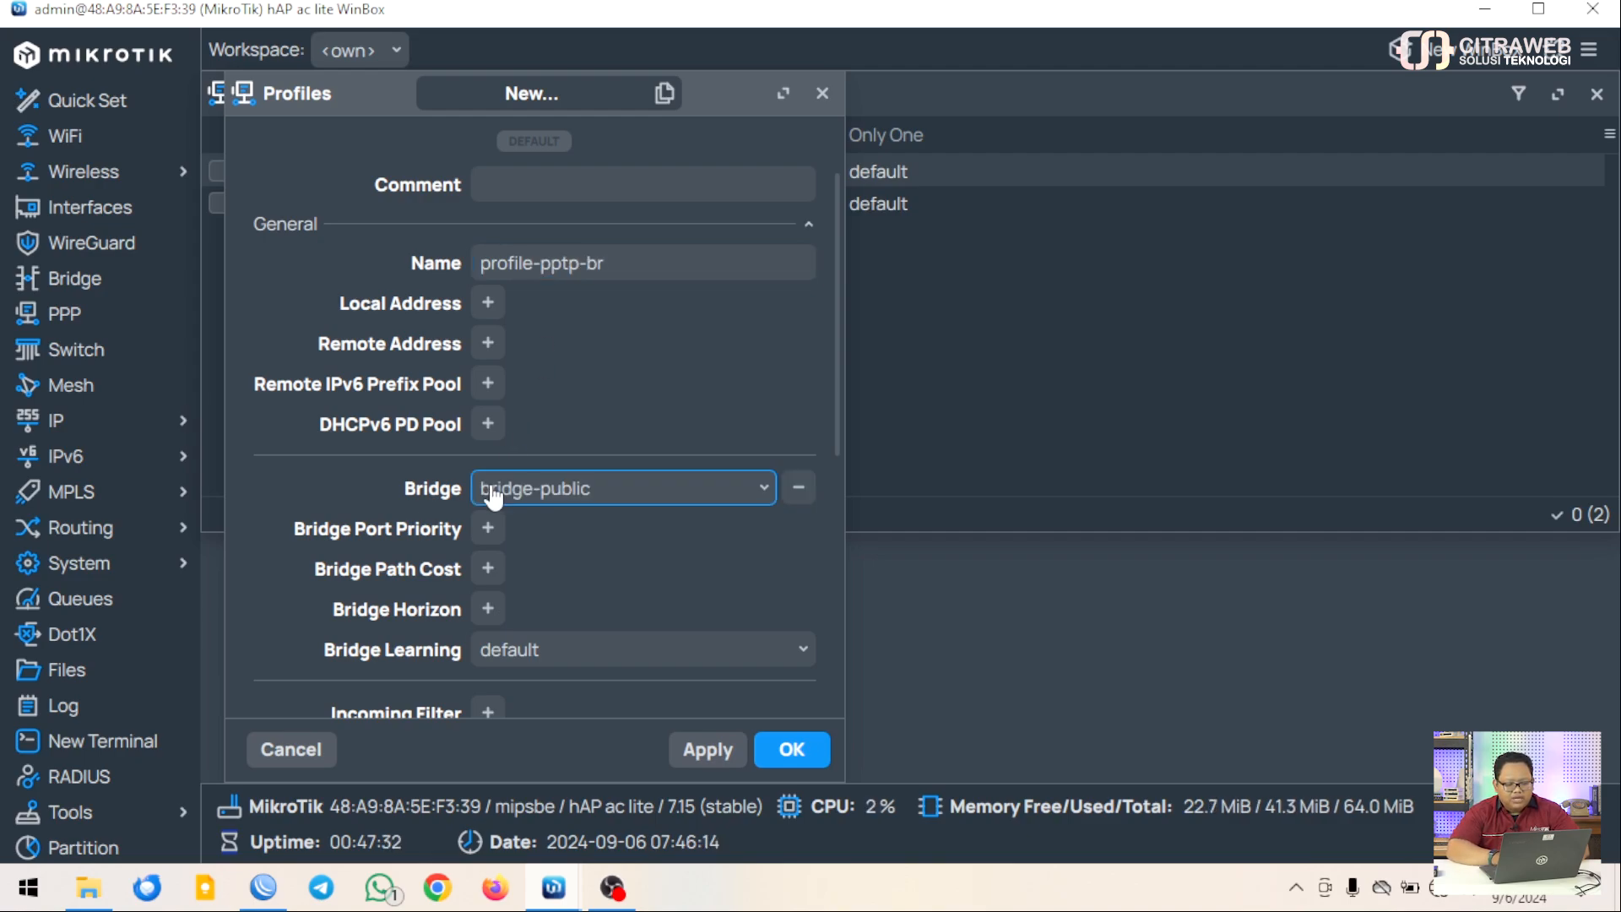
pyautogui.click(591, 497)
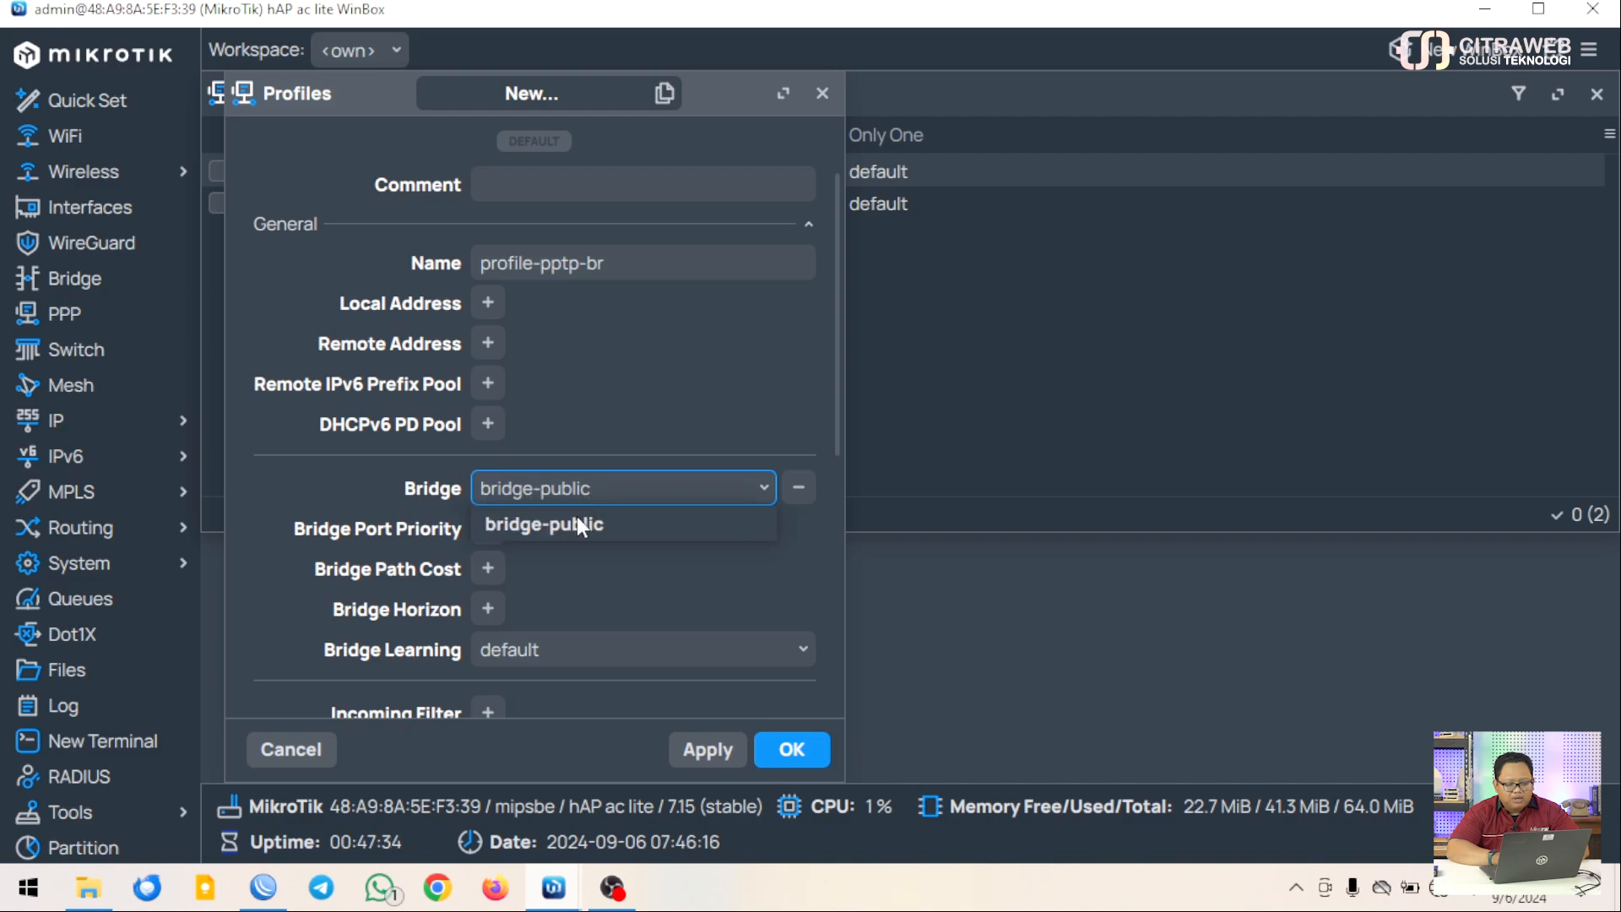
pyautogui.click(577, 516)
pyautogui.scroll(-5, 579, 517)
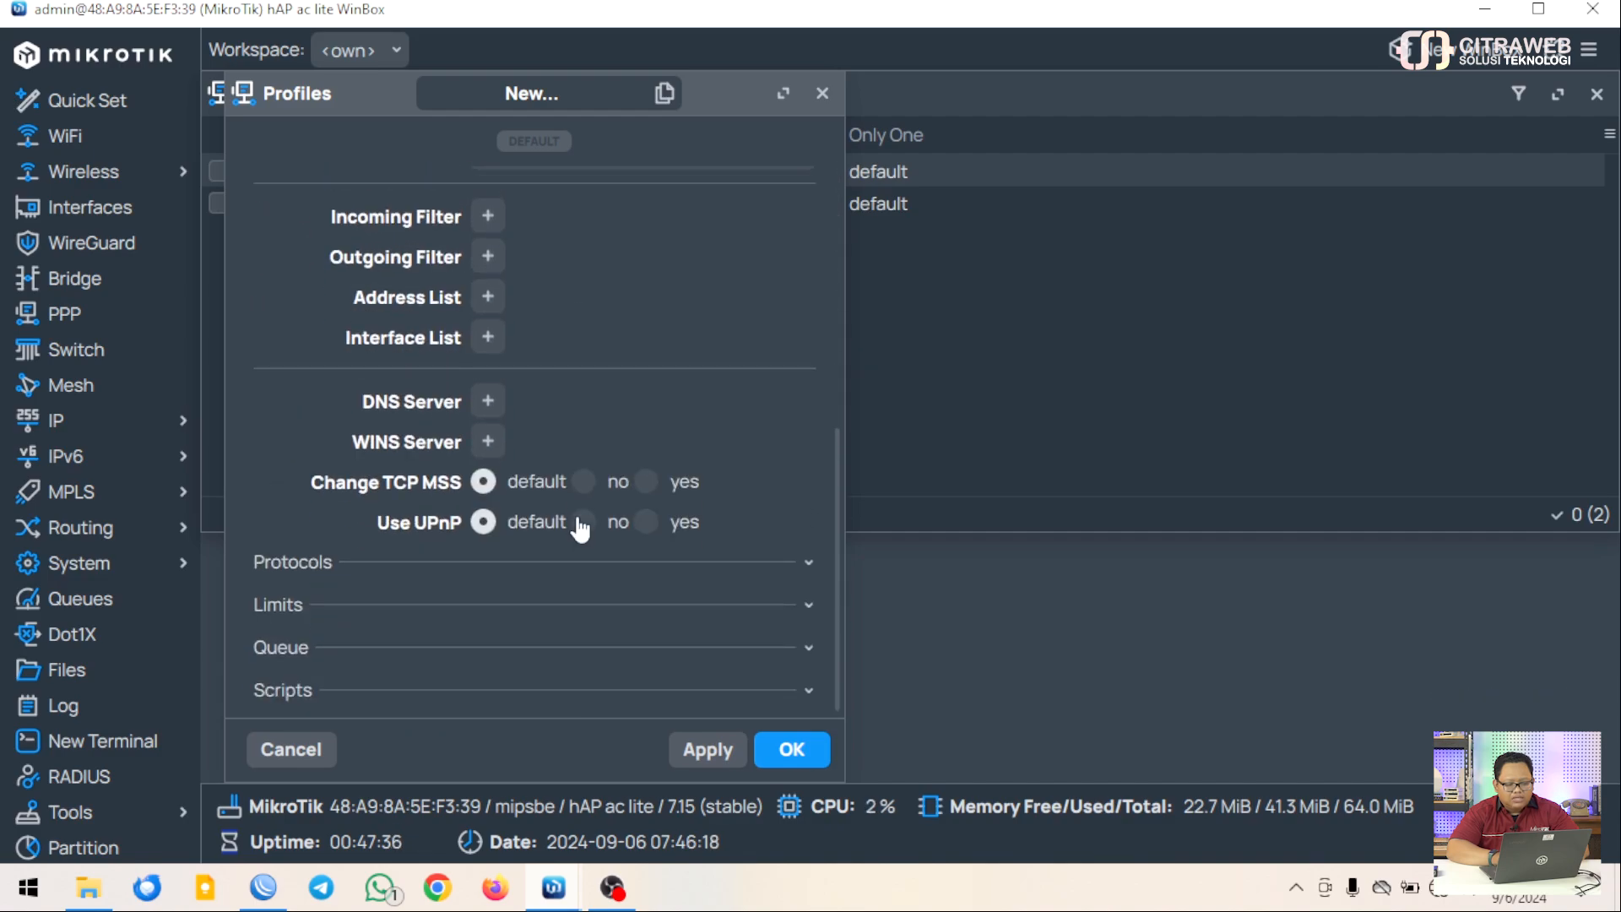
pyautogui.click(807, 563)
pyautogui.scroll(-3, 580, 614)
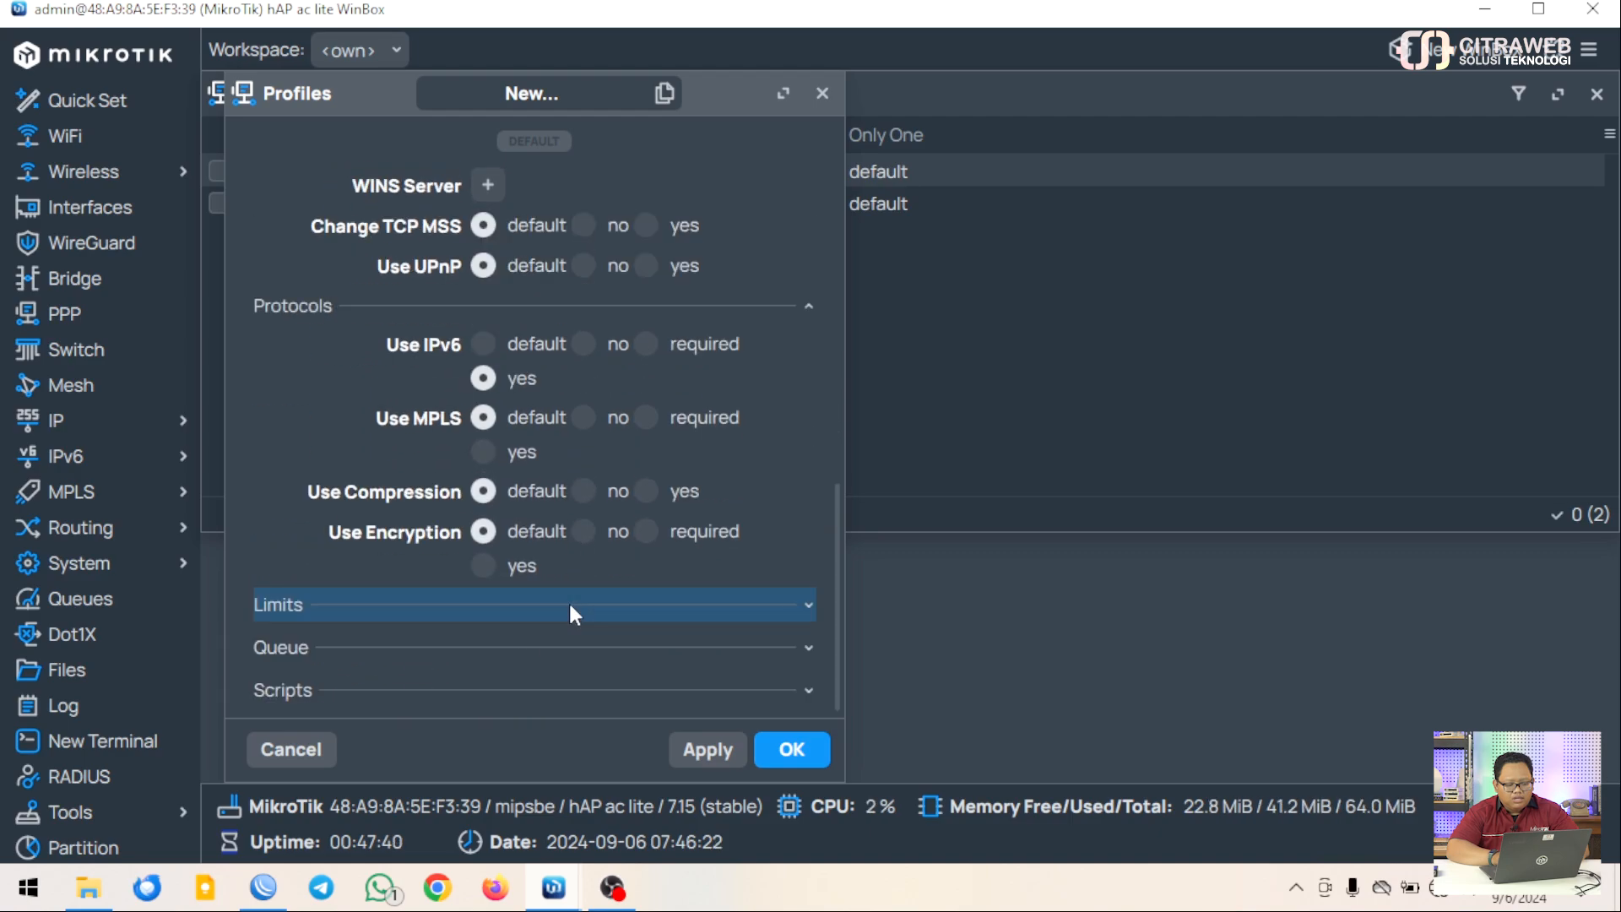
pyautogui.click(485, 567)
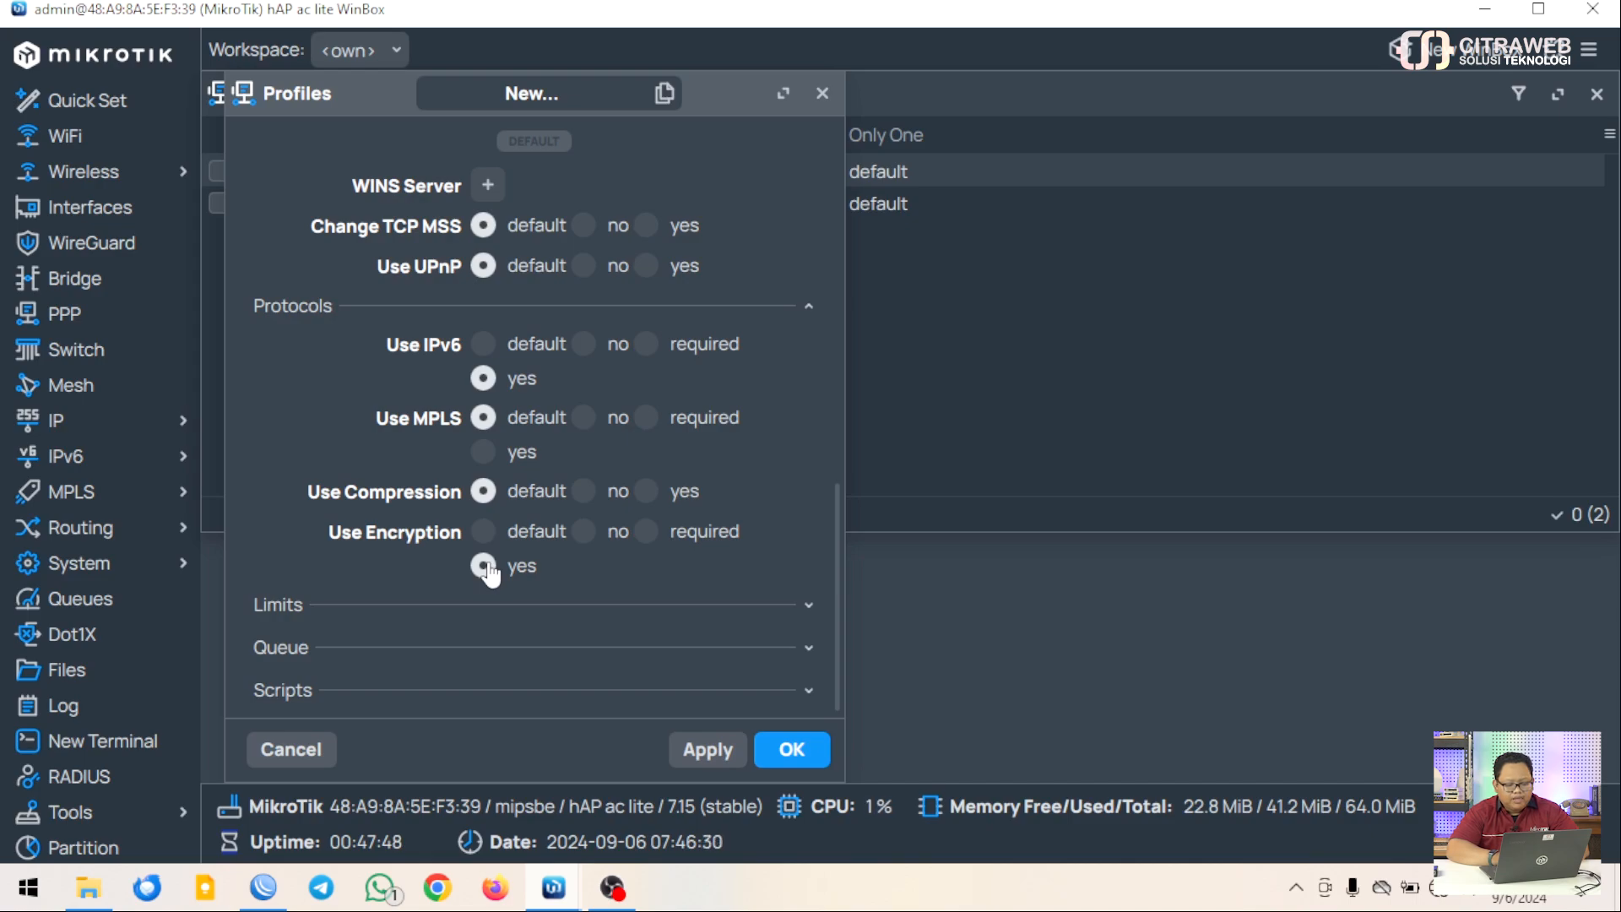
pyautogui.click(794, 751)
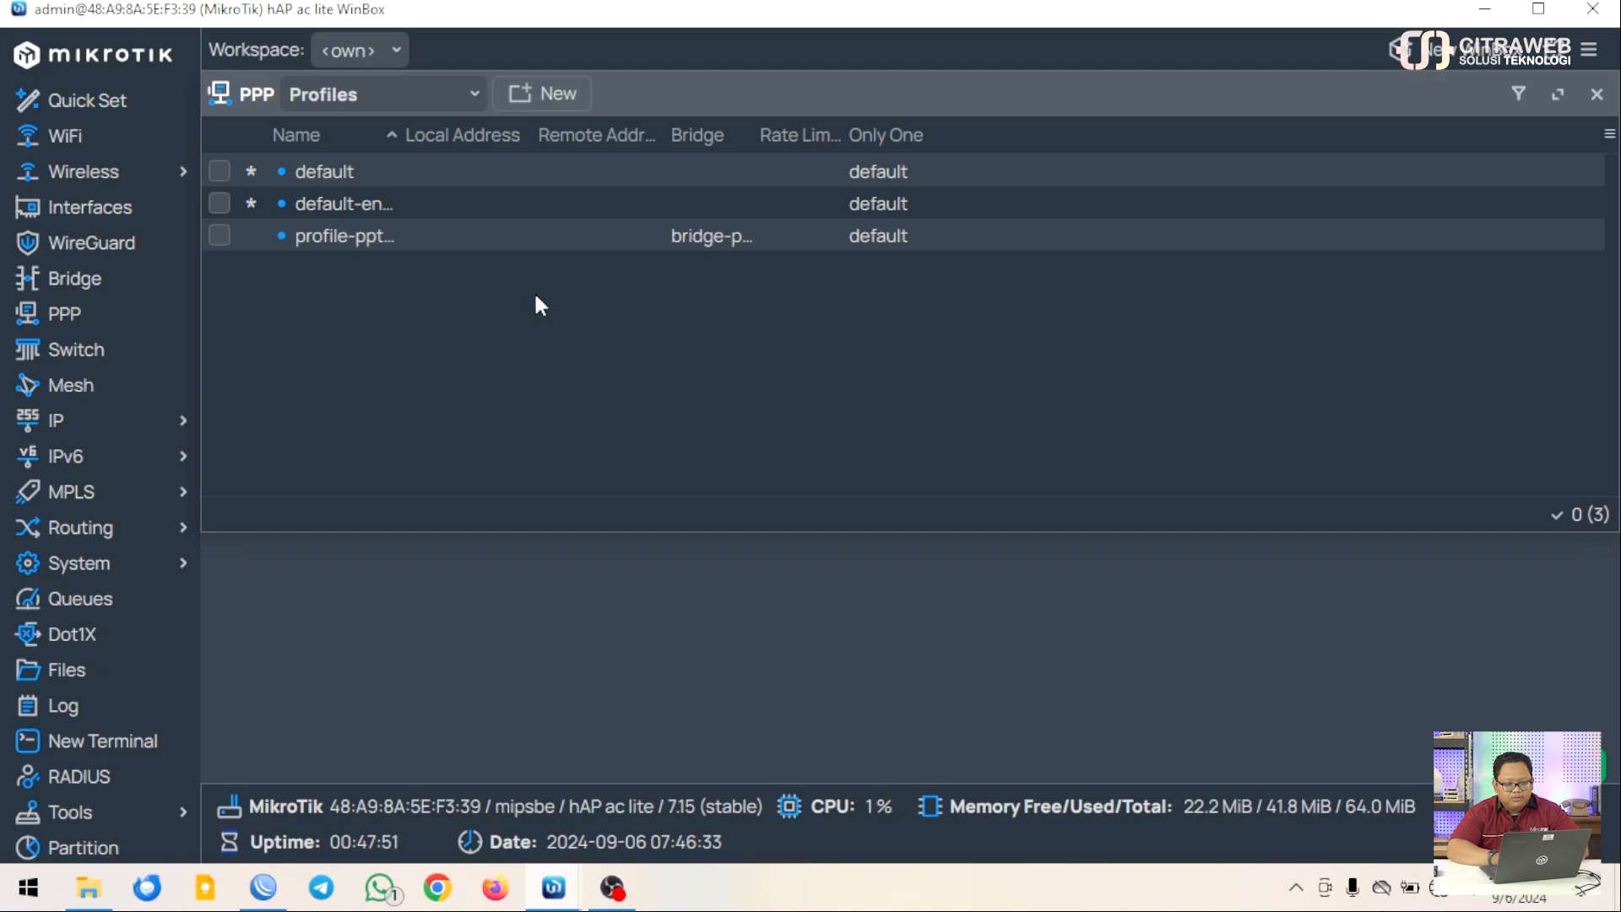
pyautogui.click(422, 236)
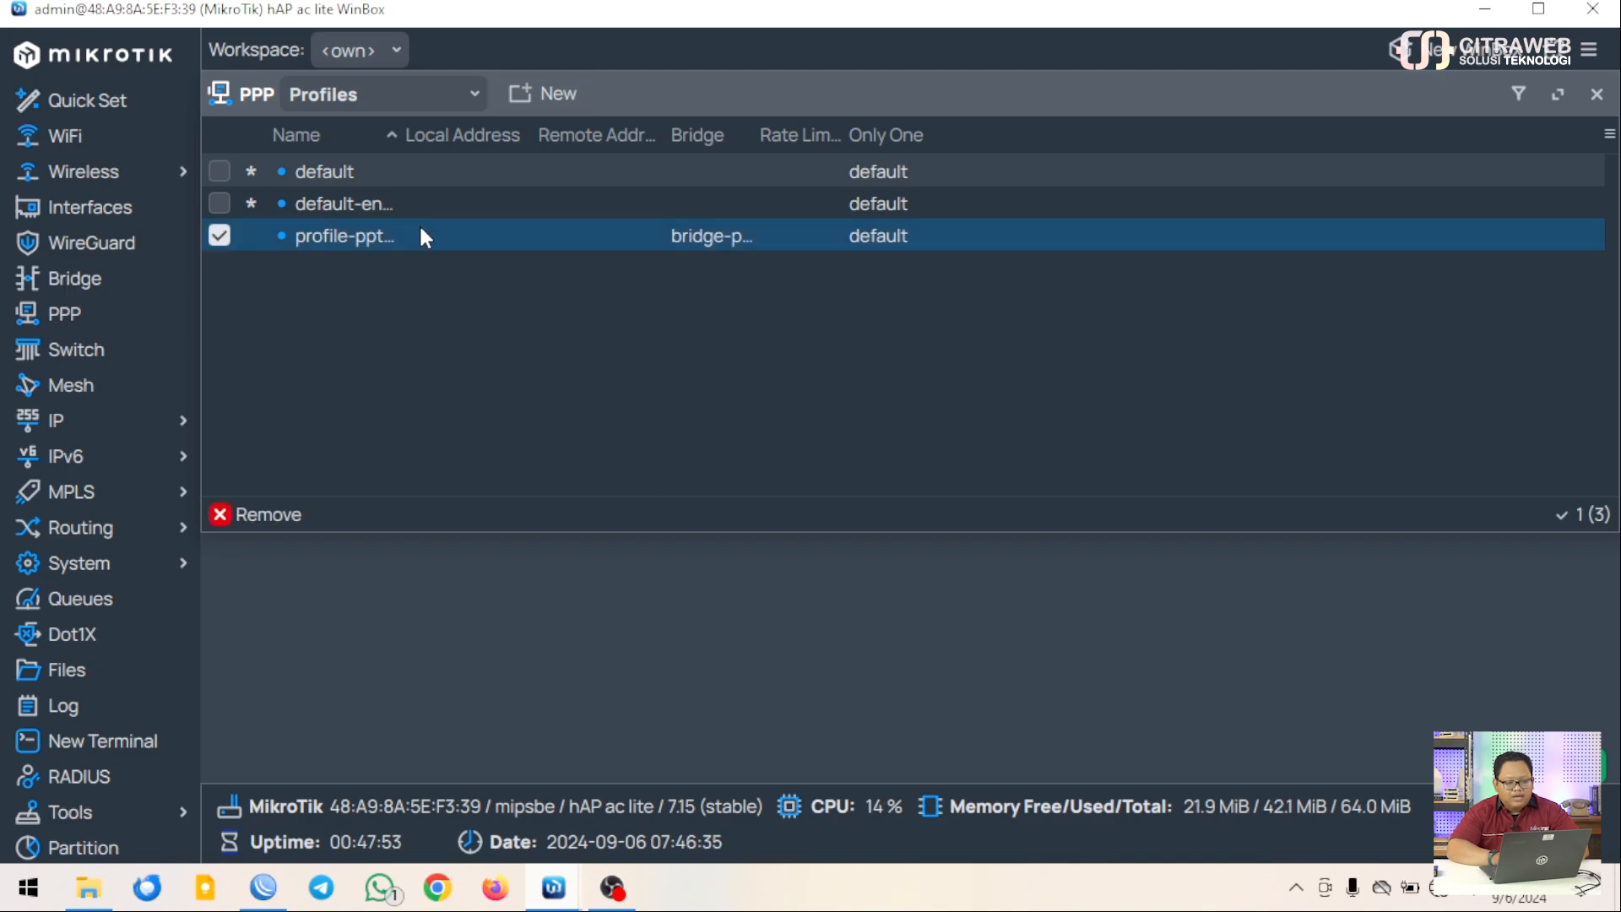
# Switch the PPP window to the empty Interface list and open the New interface type menu
pyautogui.click(471, 96)
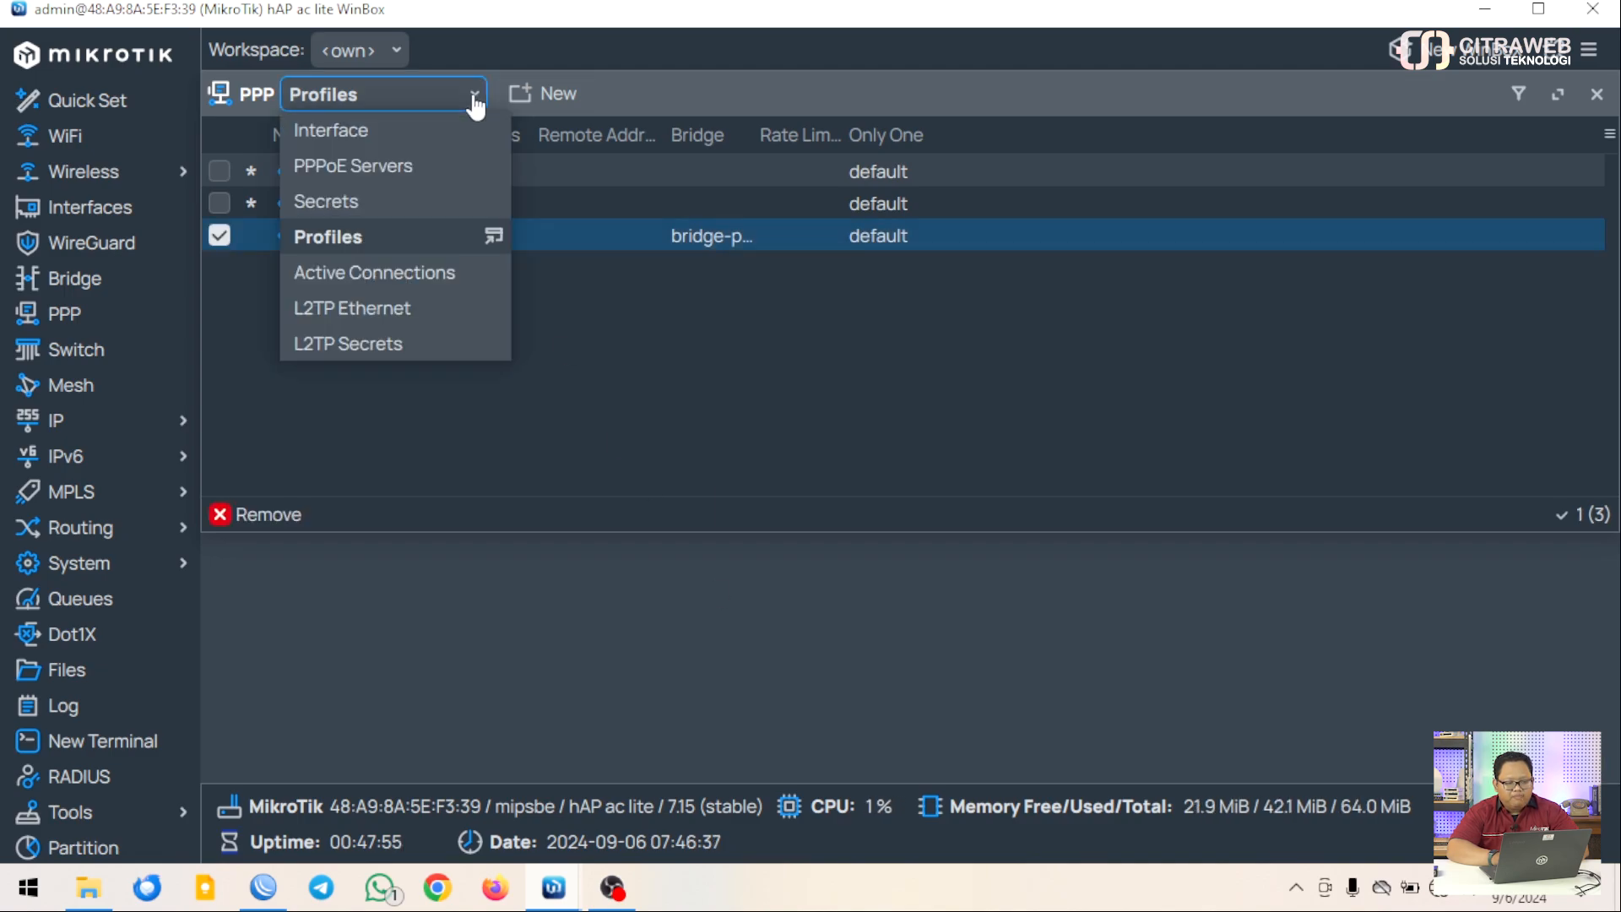
pyautogui.click(387, 135)
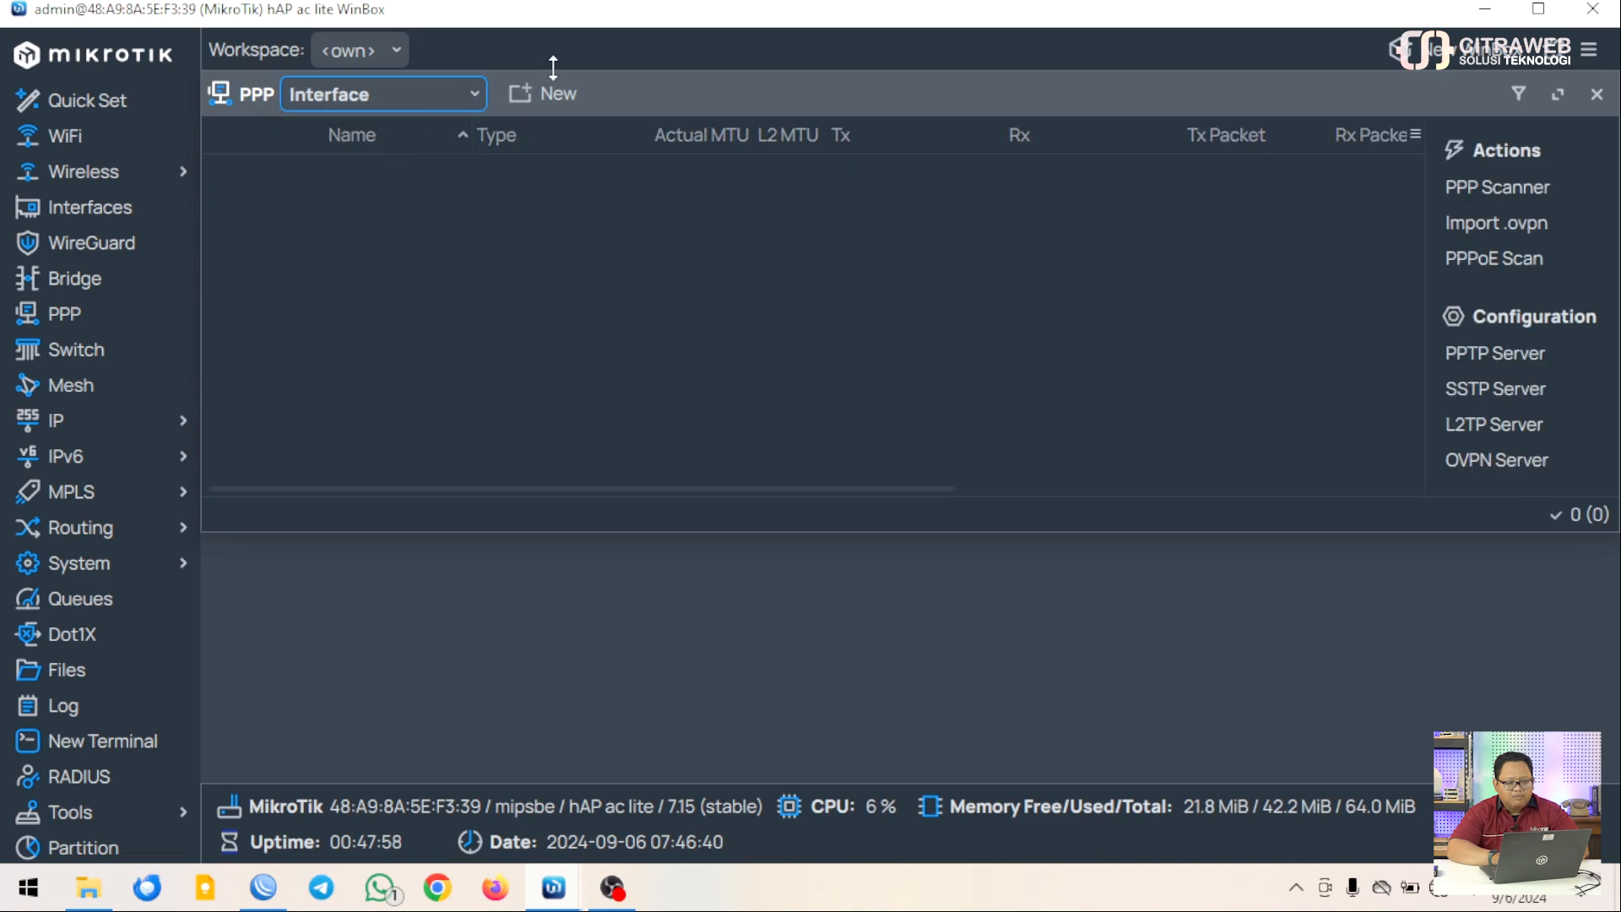
pyautogui.click(530, 100)
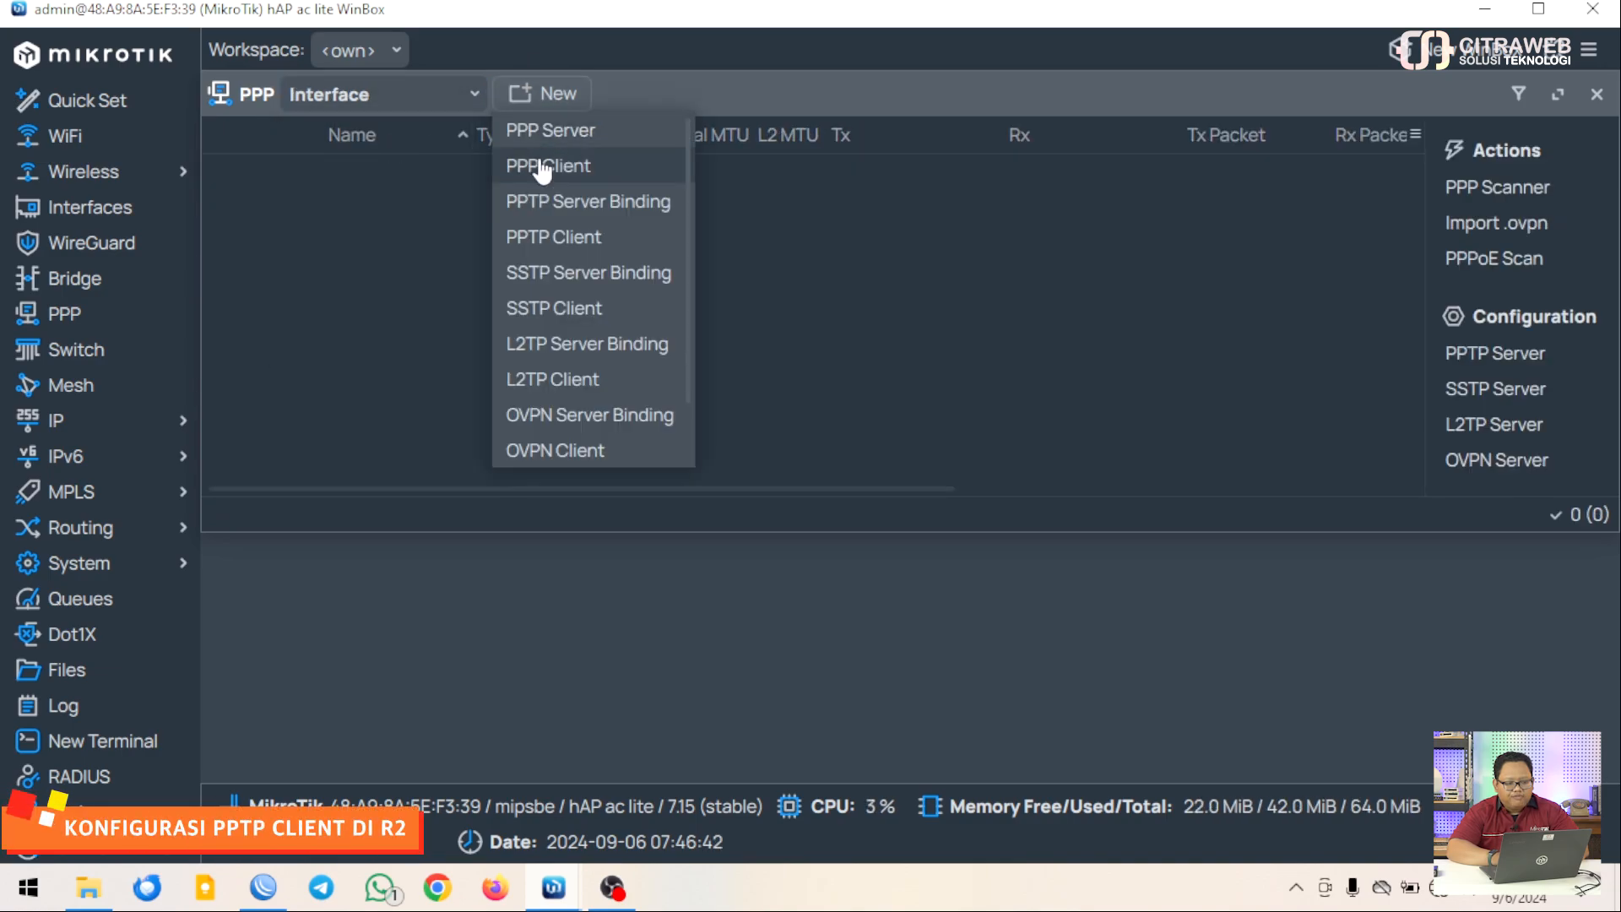
# Create a PPTP client named pptp-pusat and enter the server address in Connect To
pyautogui.click(539, 238)
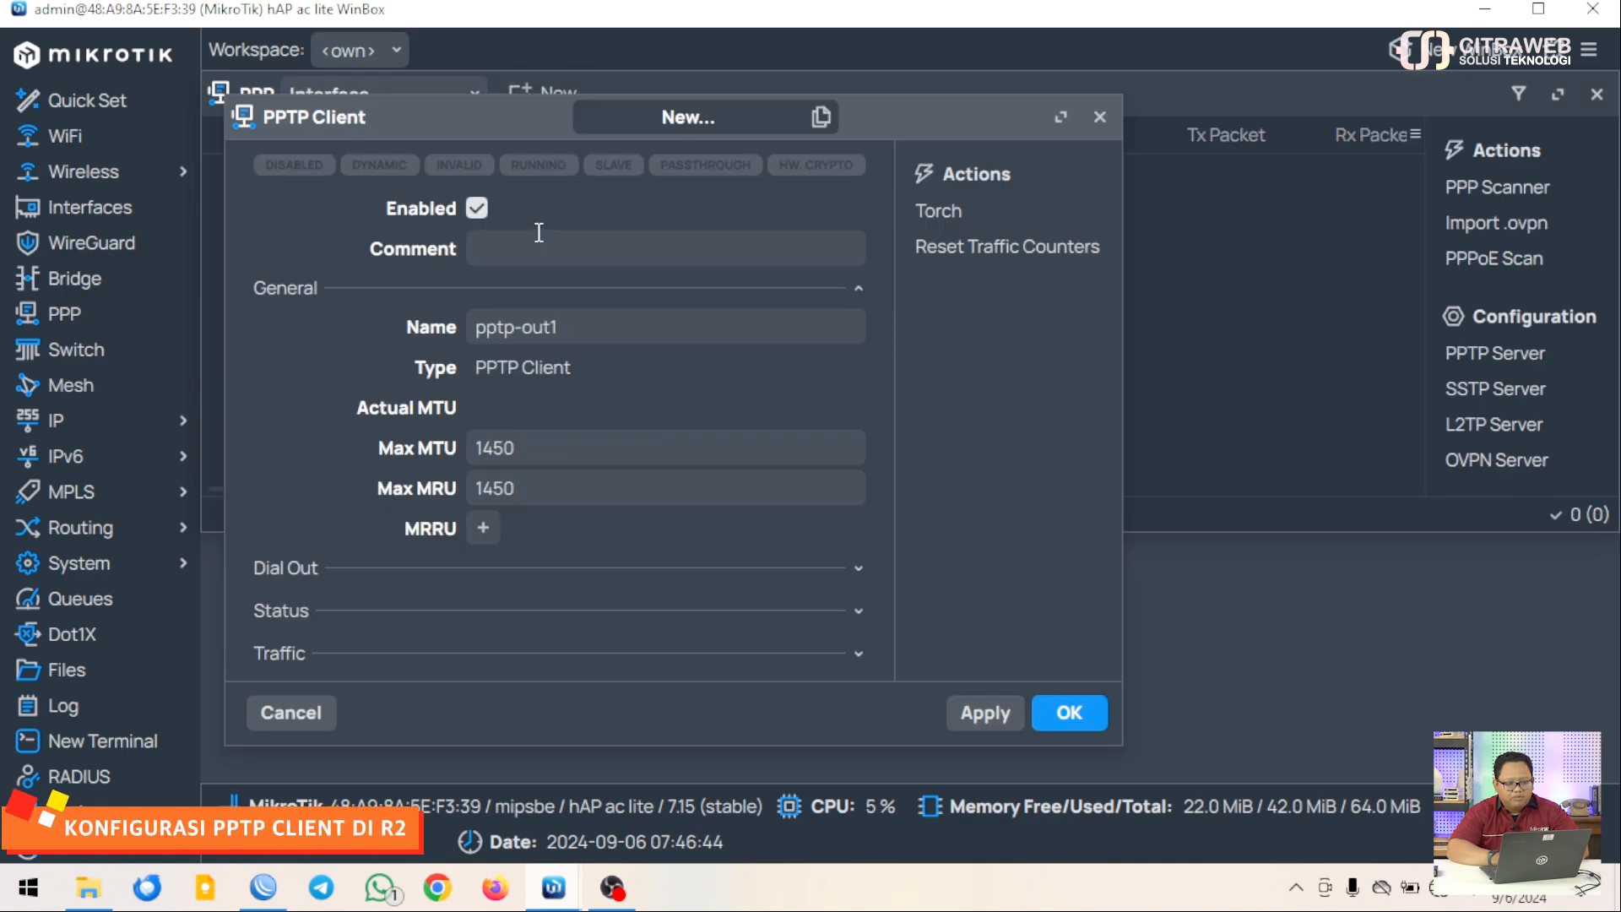
pyautogui.click(584, 341)
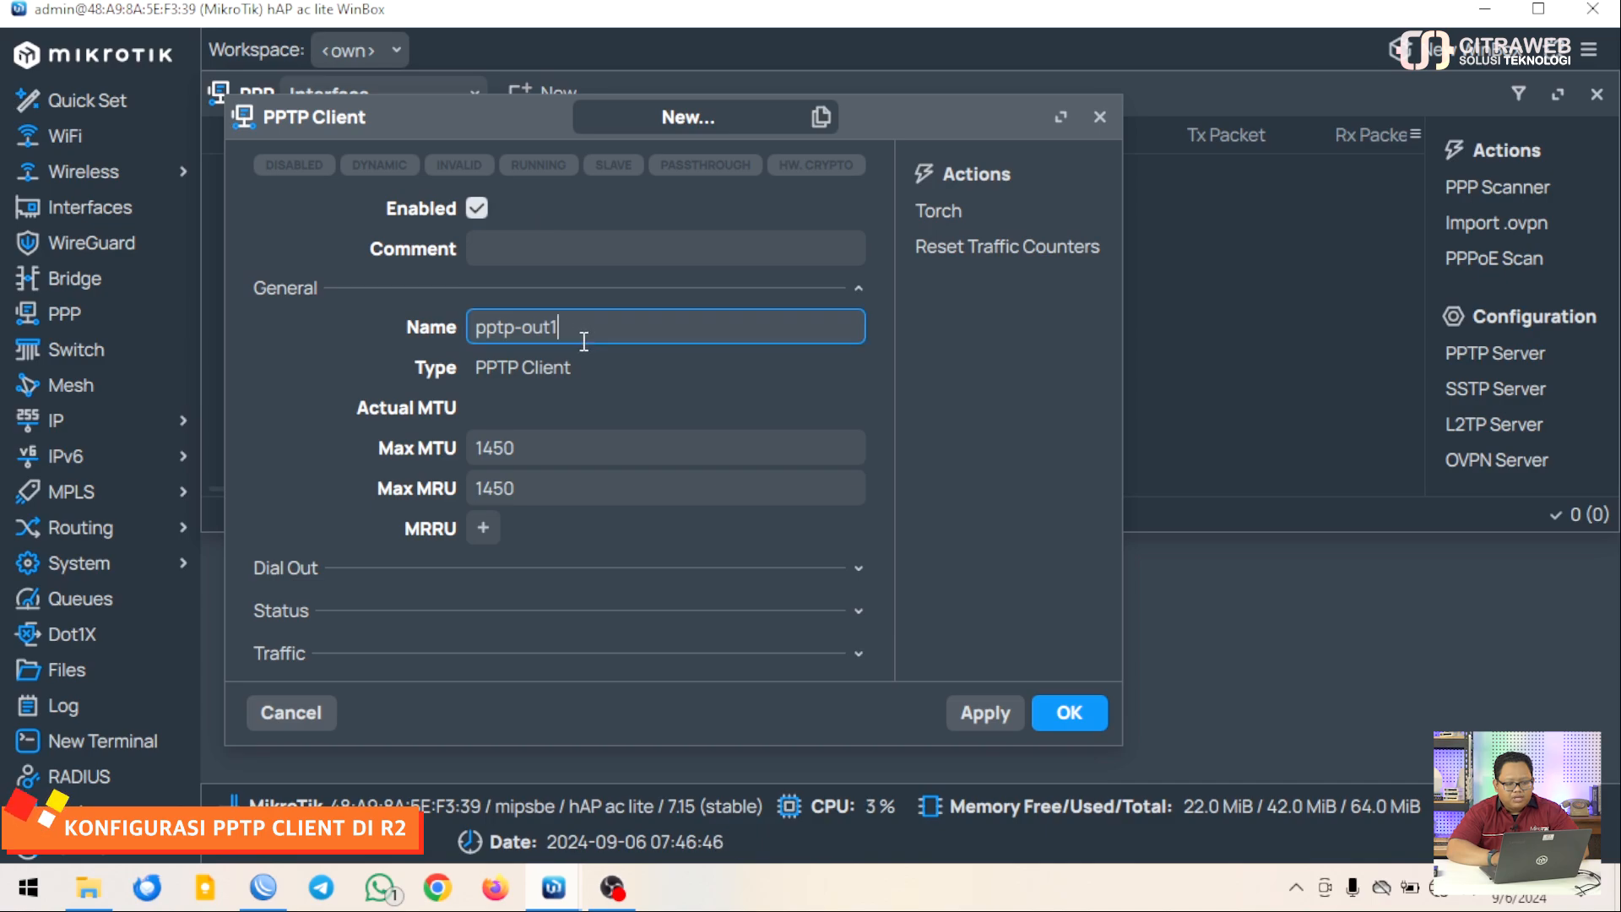
pyautogui.press('BackSpace')
pyautogui.press('BackSpace')
pyautogui.press('BackSpace')
pyautogui.press('BackSpace')
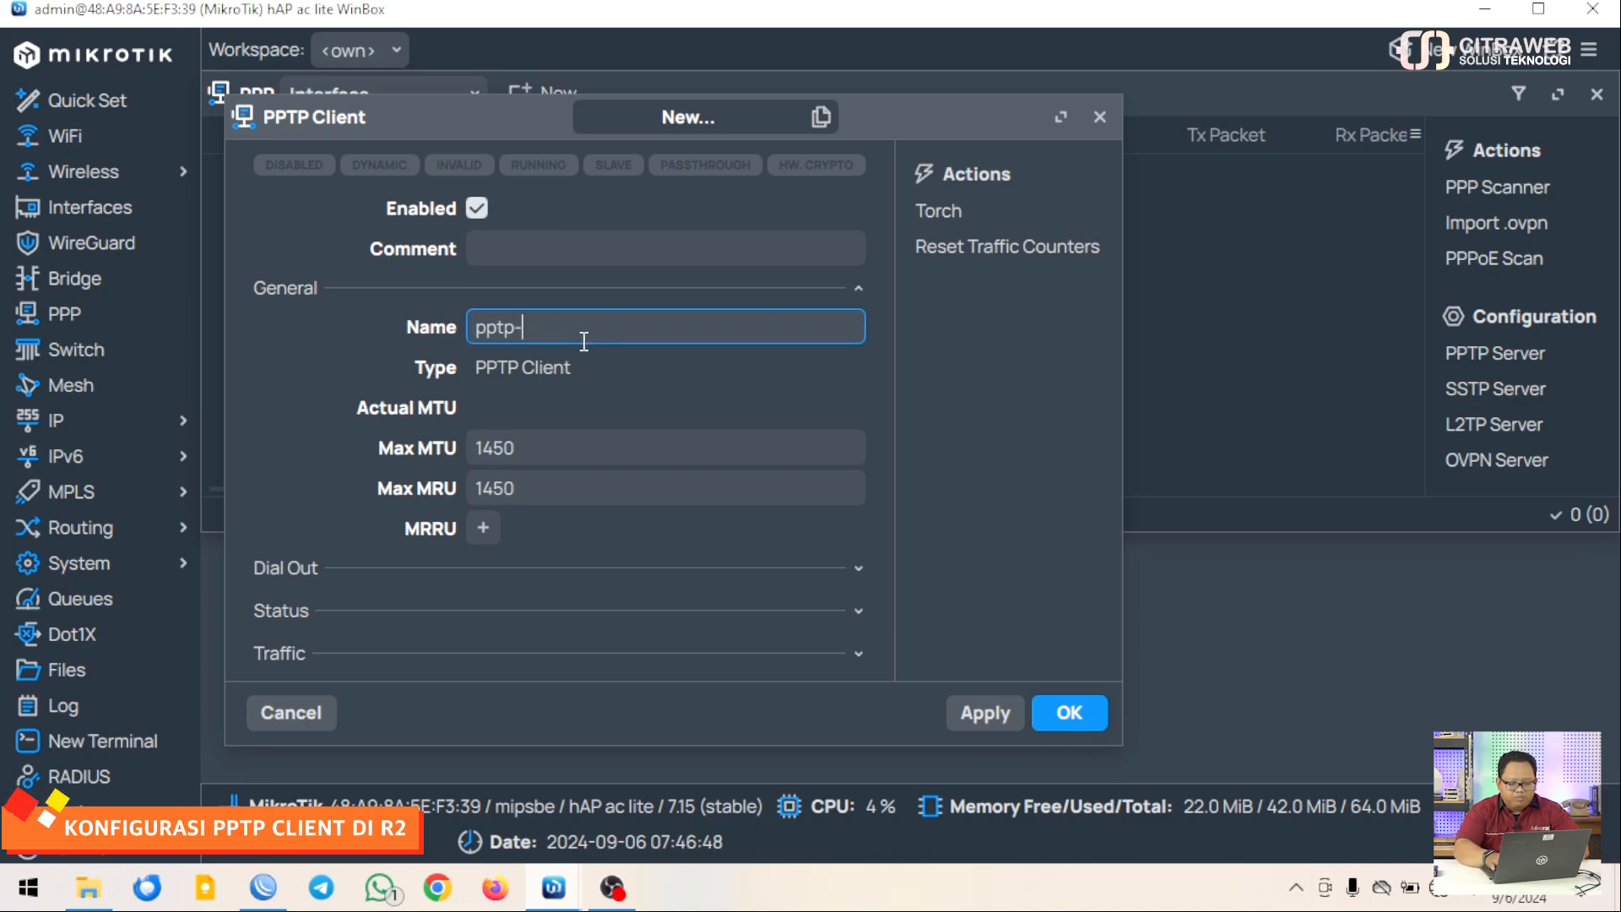
pyautogui.write('pusat')
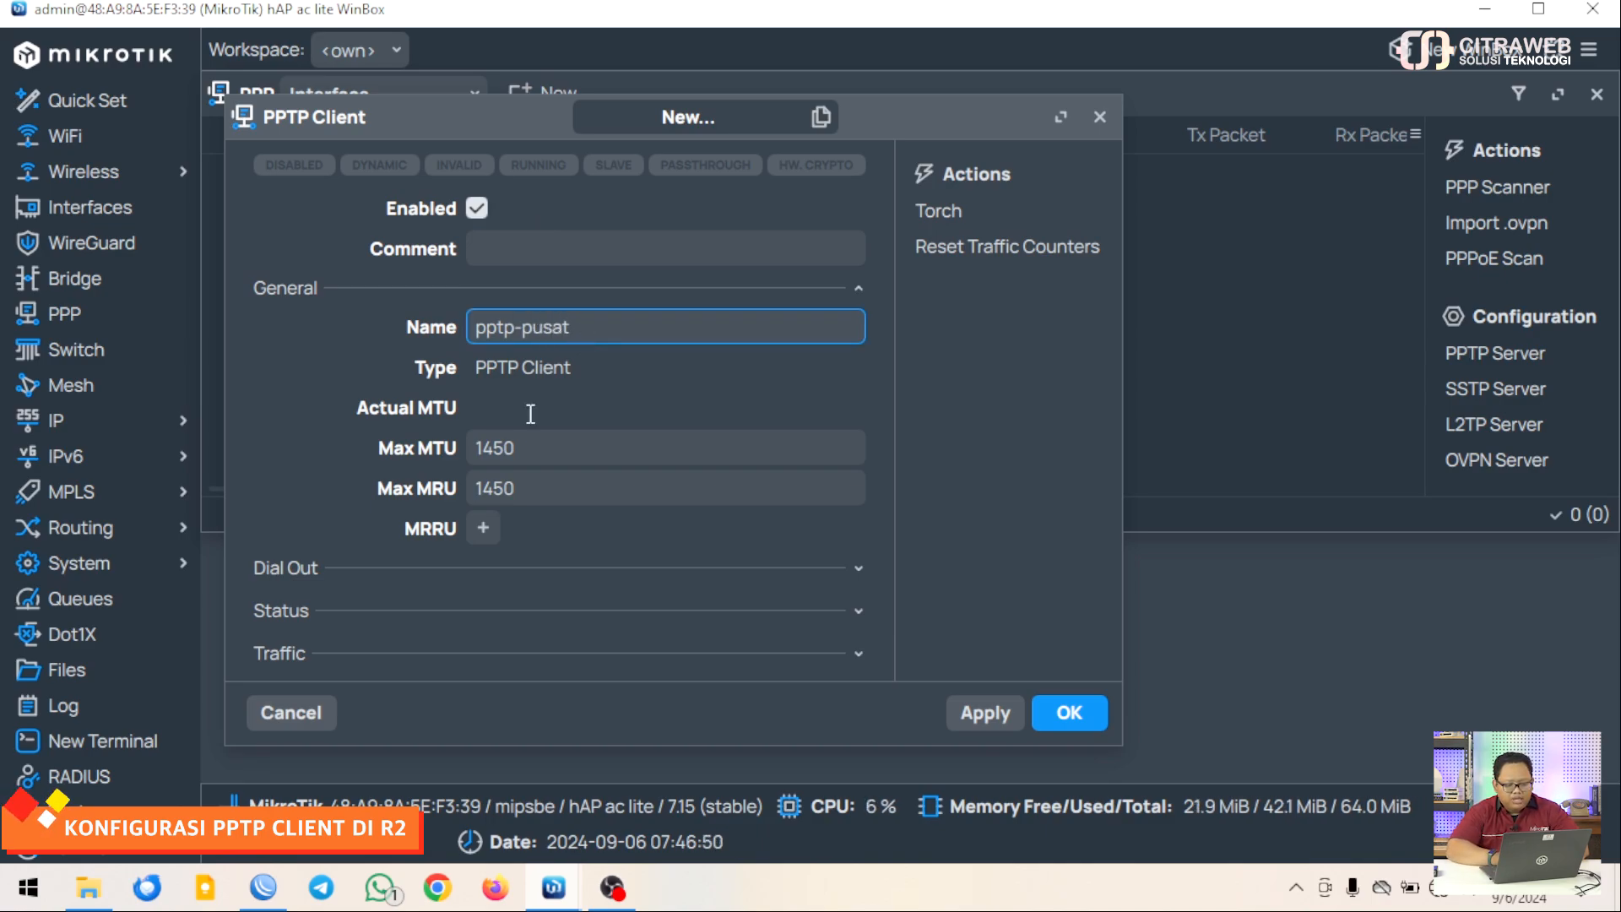
pyautogui.click(439, 567)
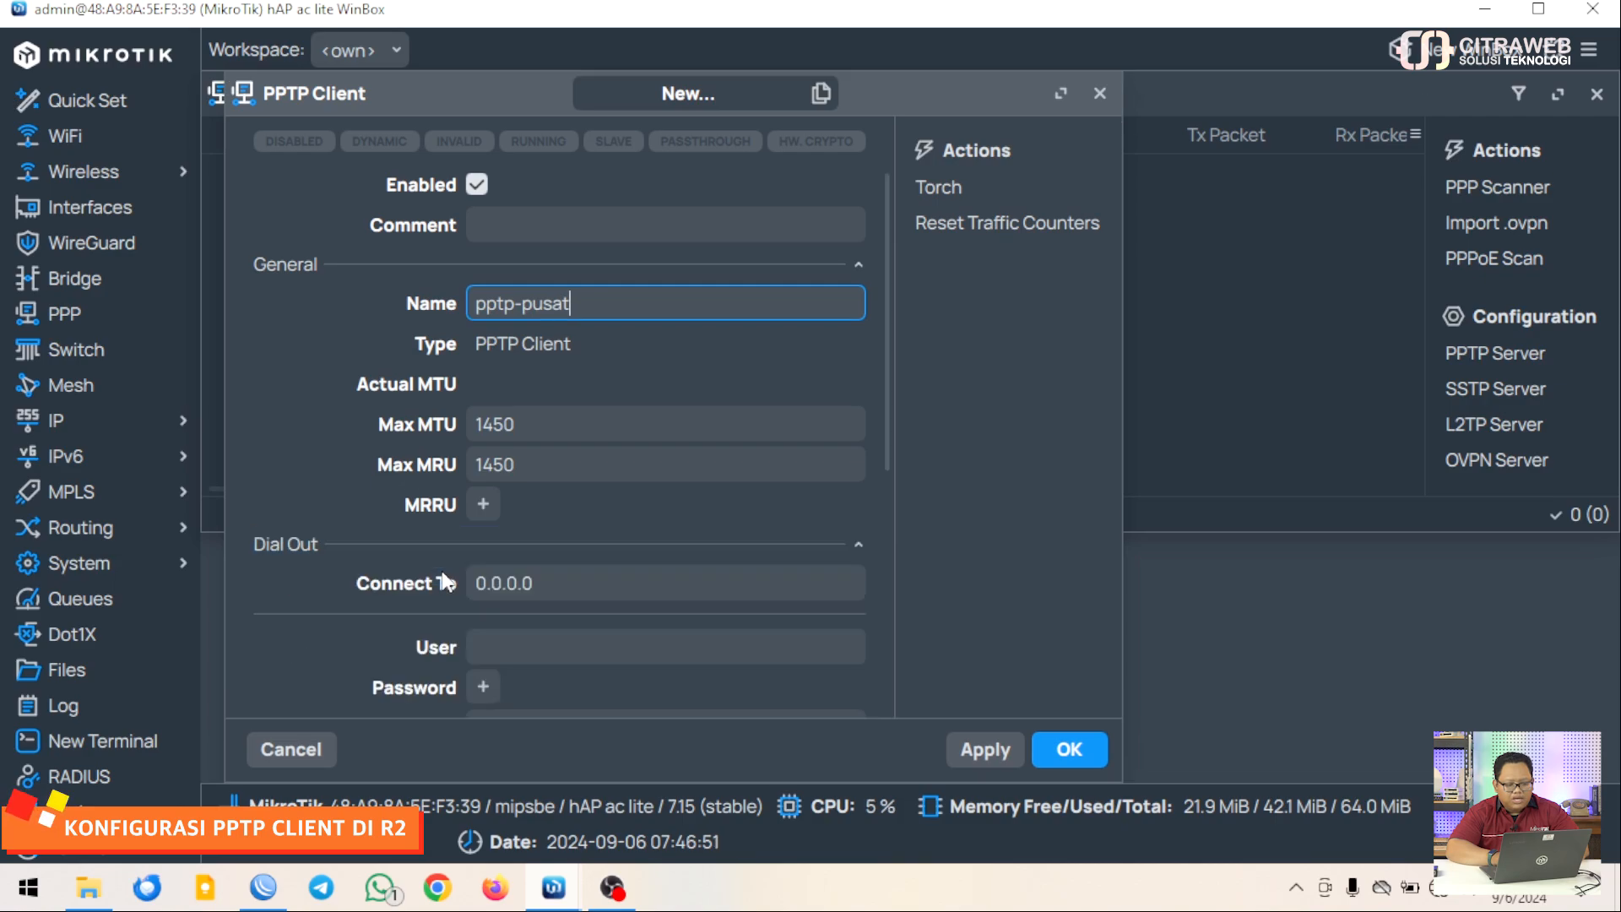
pyautogui.click(568, 581)
pyautogui.scroll(-2, 573, 582)
pyautogui.scroll(-4, 572, 583)
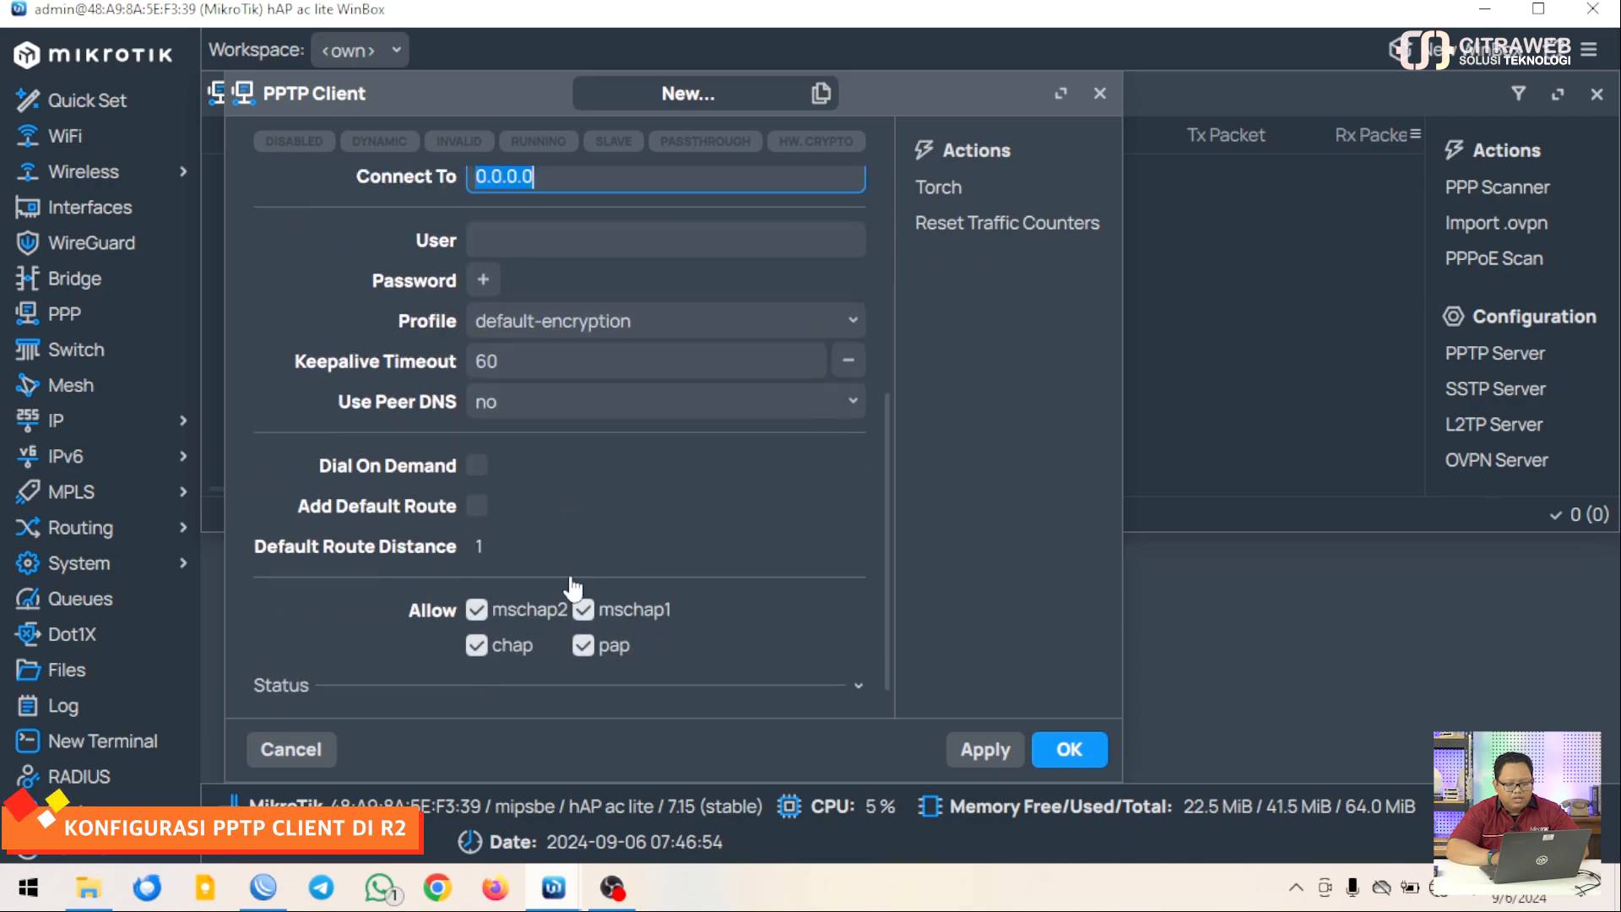
pyautogui.scroll(6, 570, 582)
pyautogui.scroll(-5, 569, 583)
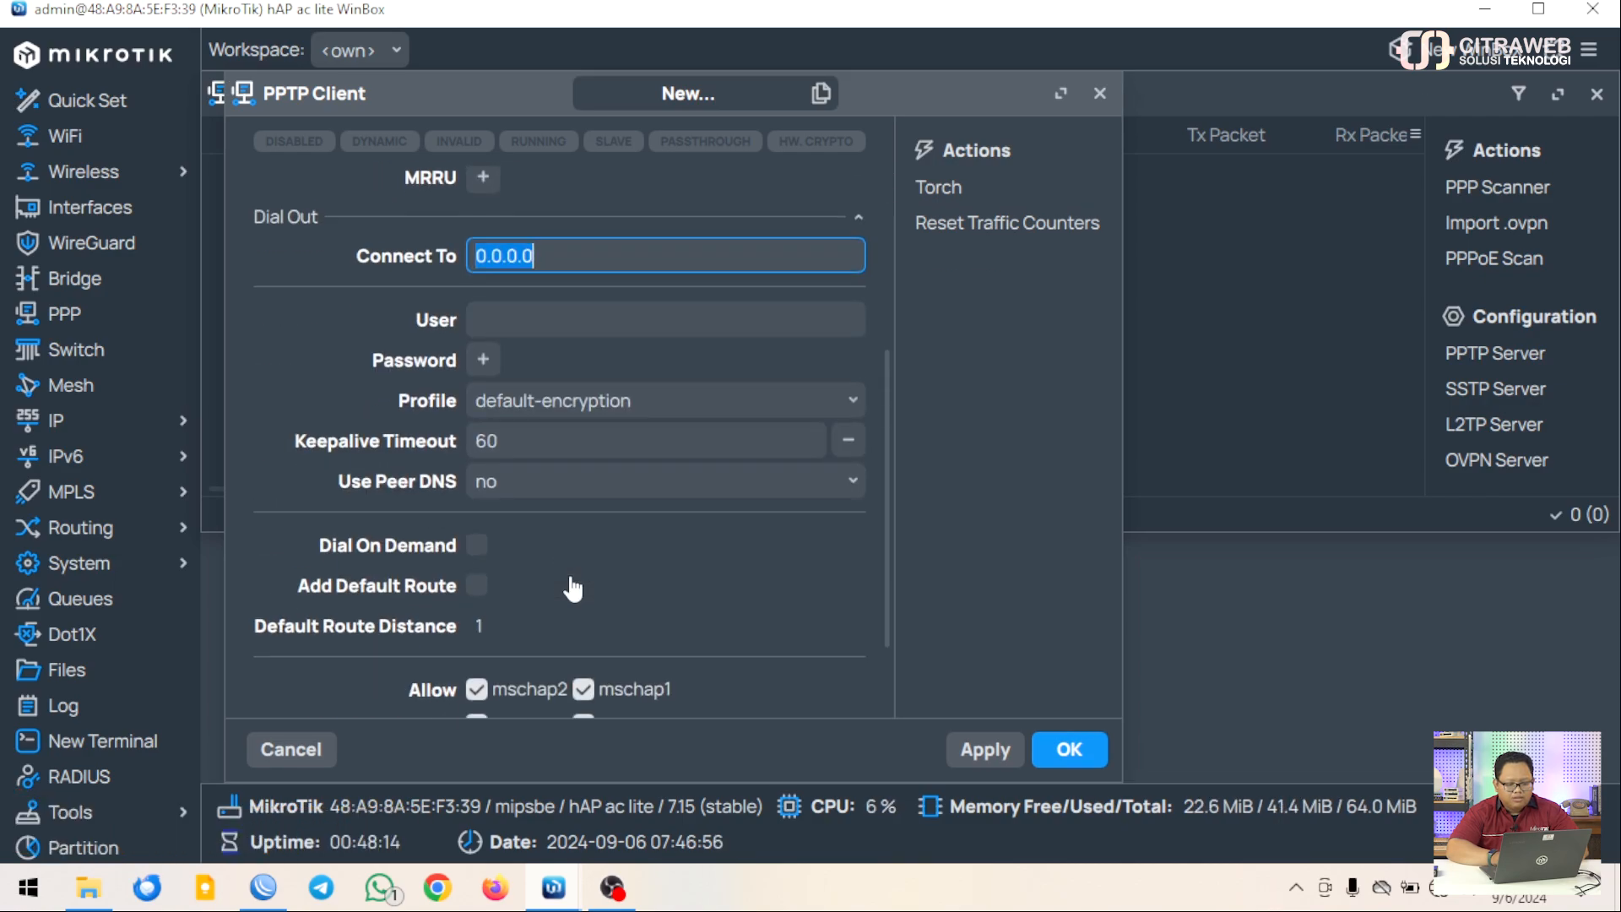
pyautogui.write('103.')
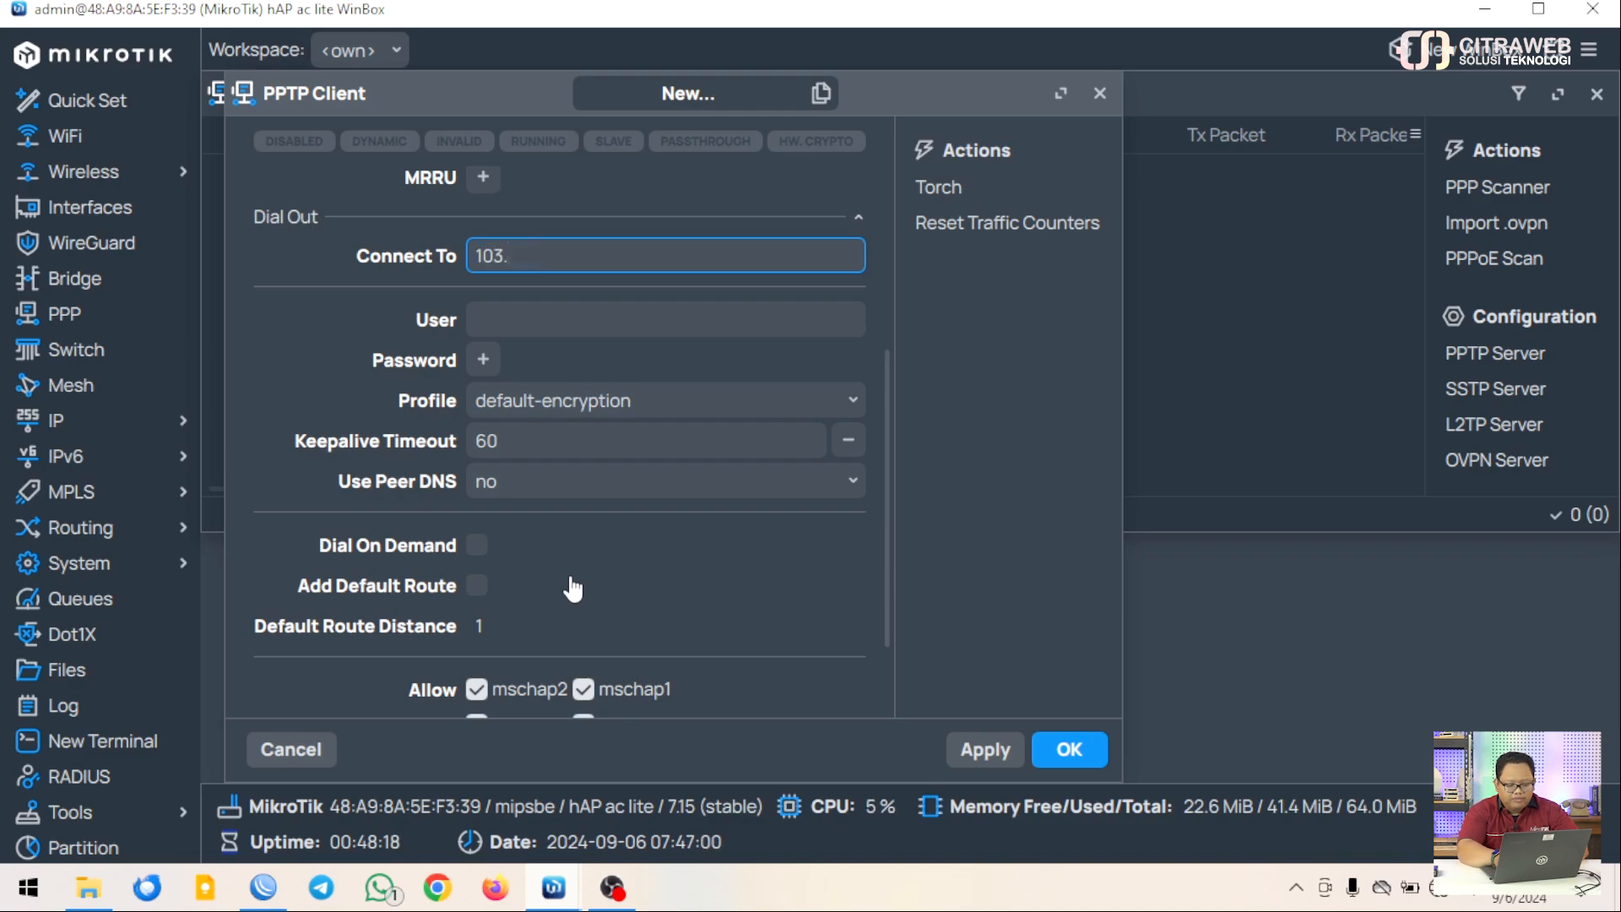
pyautogui.write('12')
pyautogui.write('.')
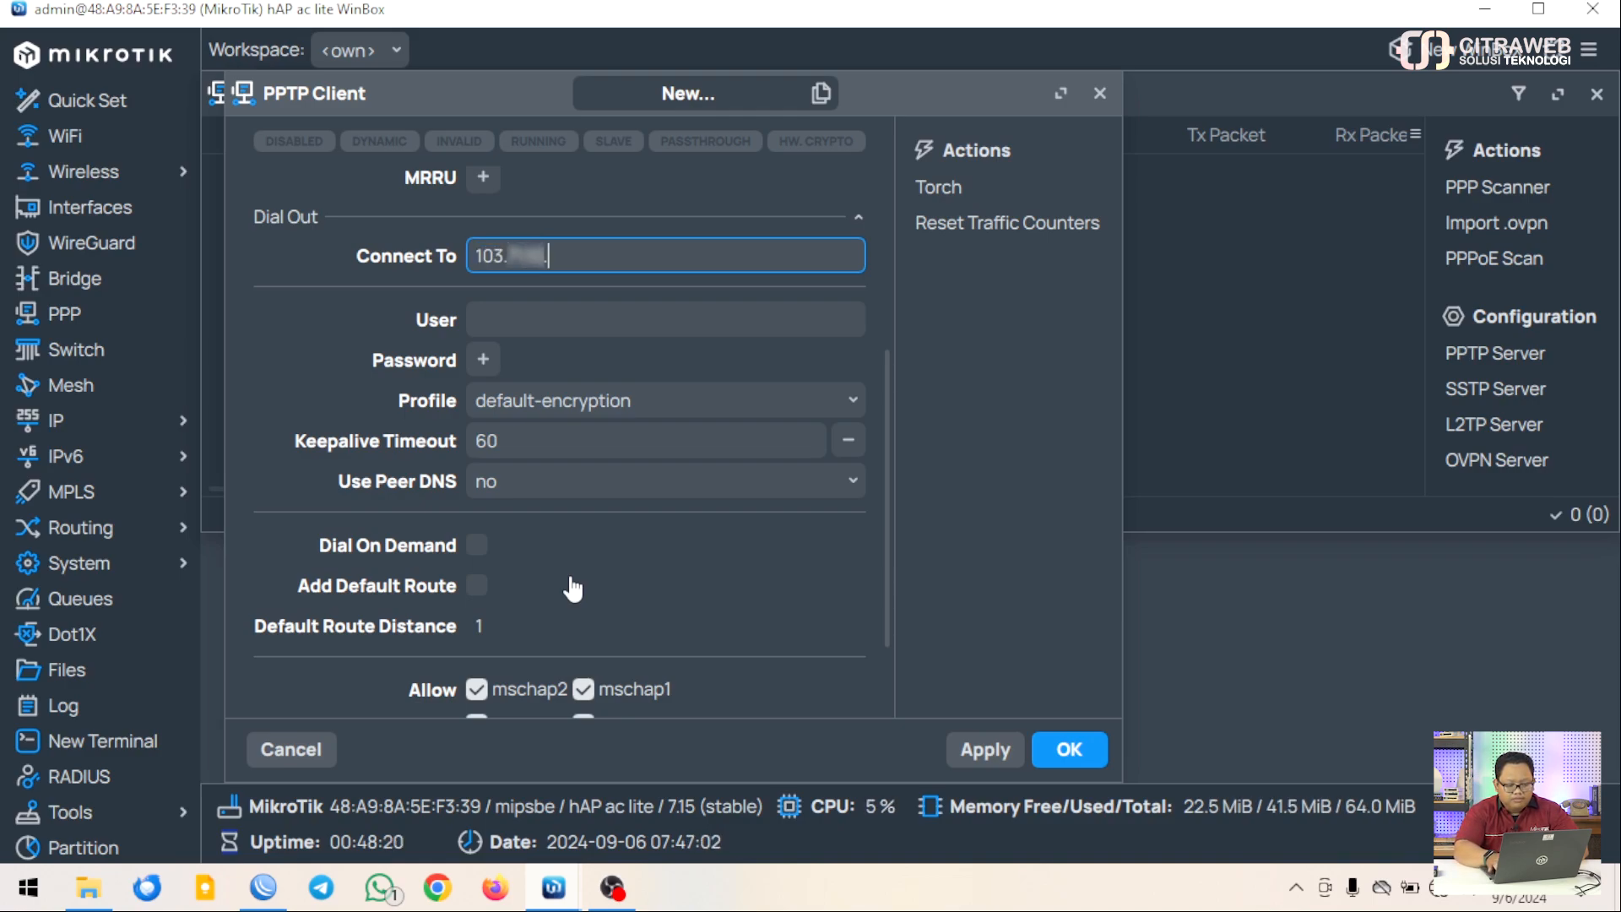
pyautogui.write('29')
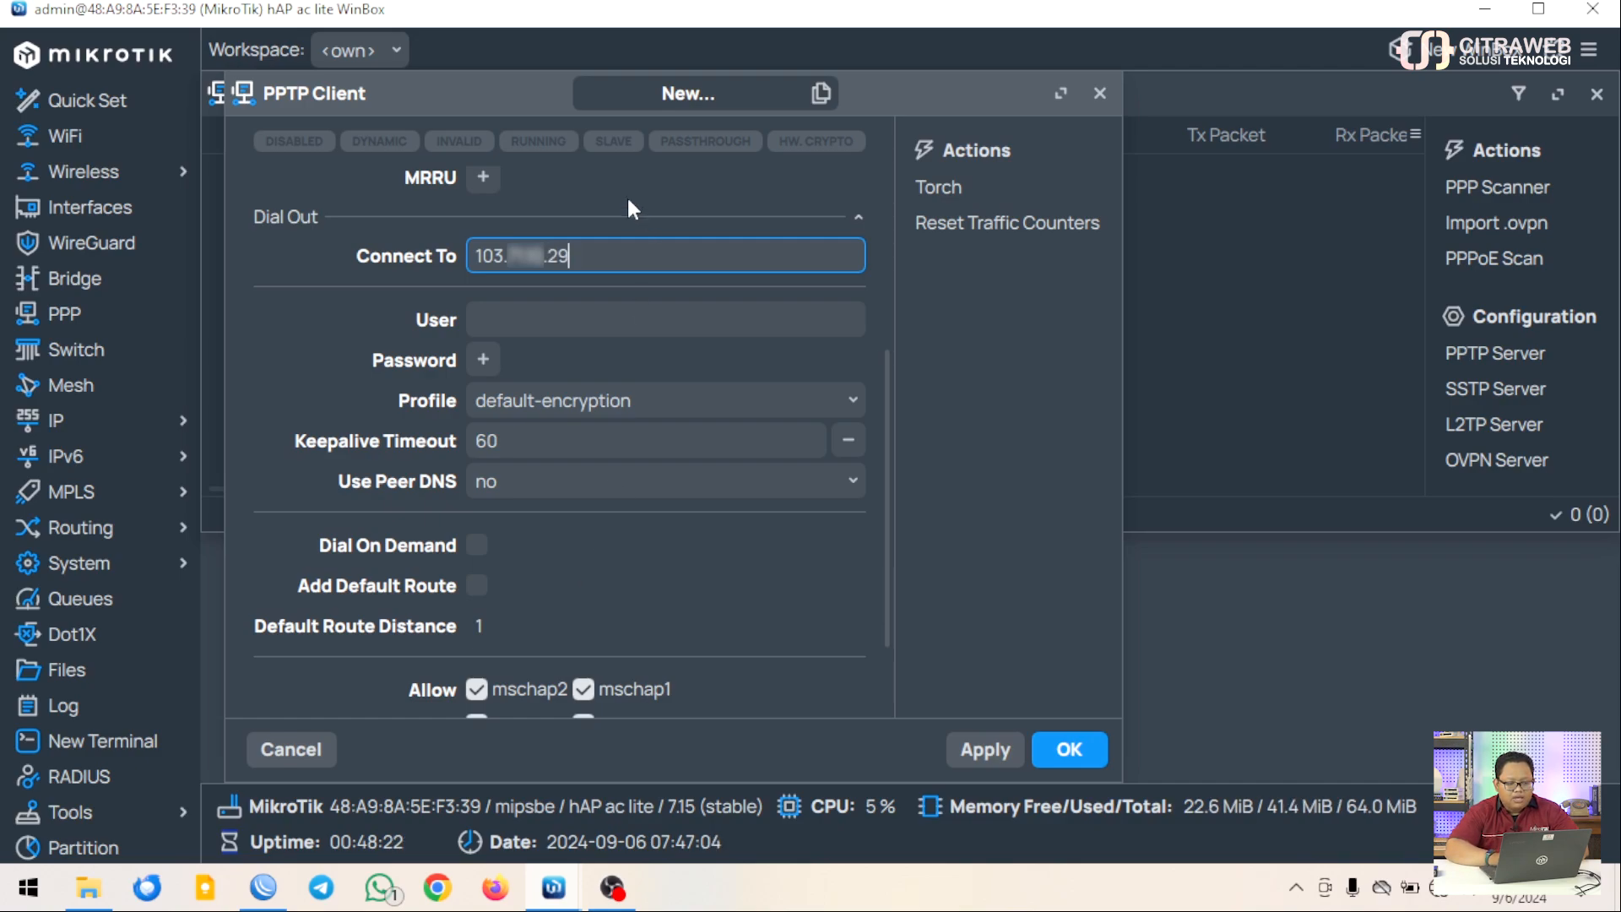
# Enter the branch login user name and password, choose profile-pptp-br, and save the client
pyautogui.click(560, 324)
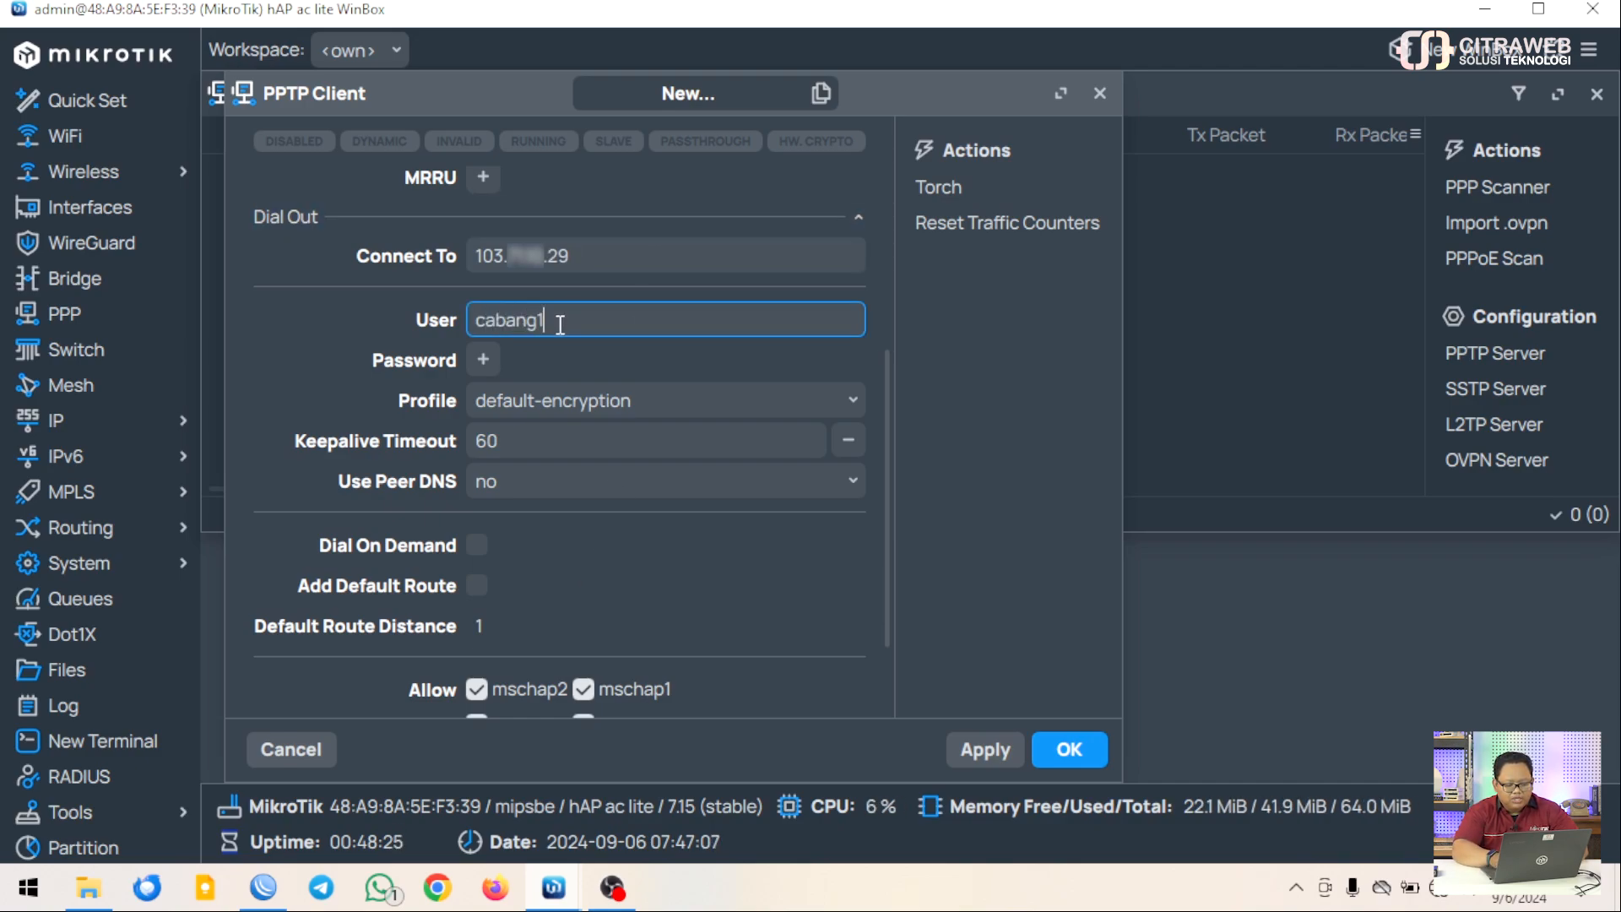
pyautogui.press('Tab')
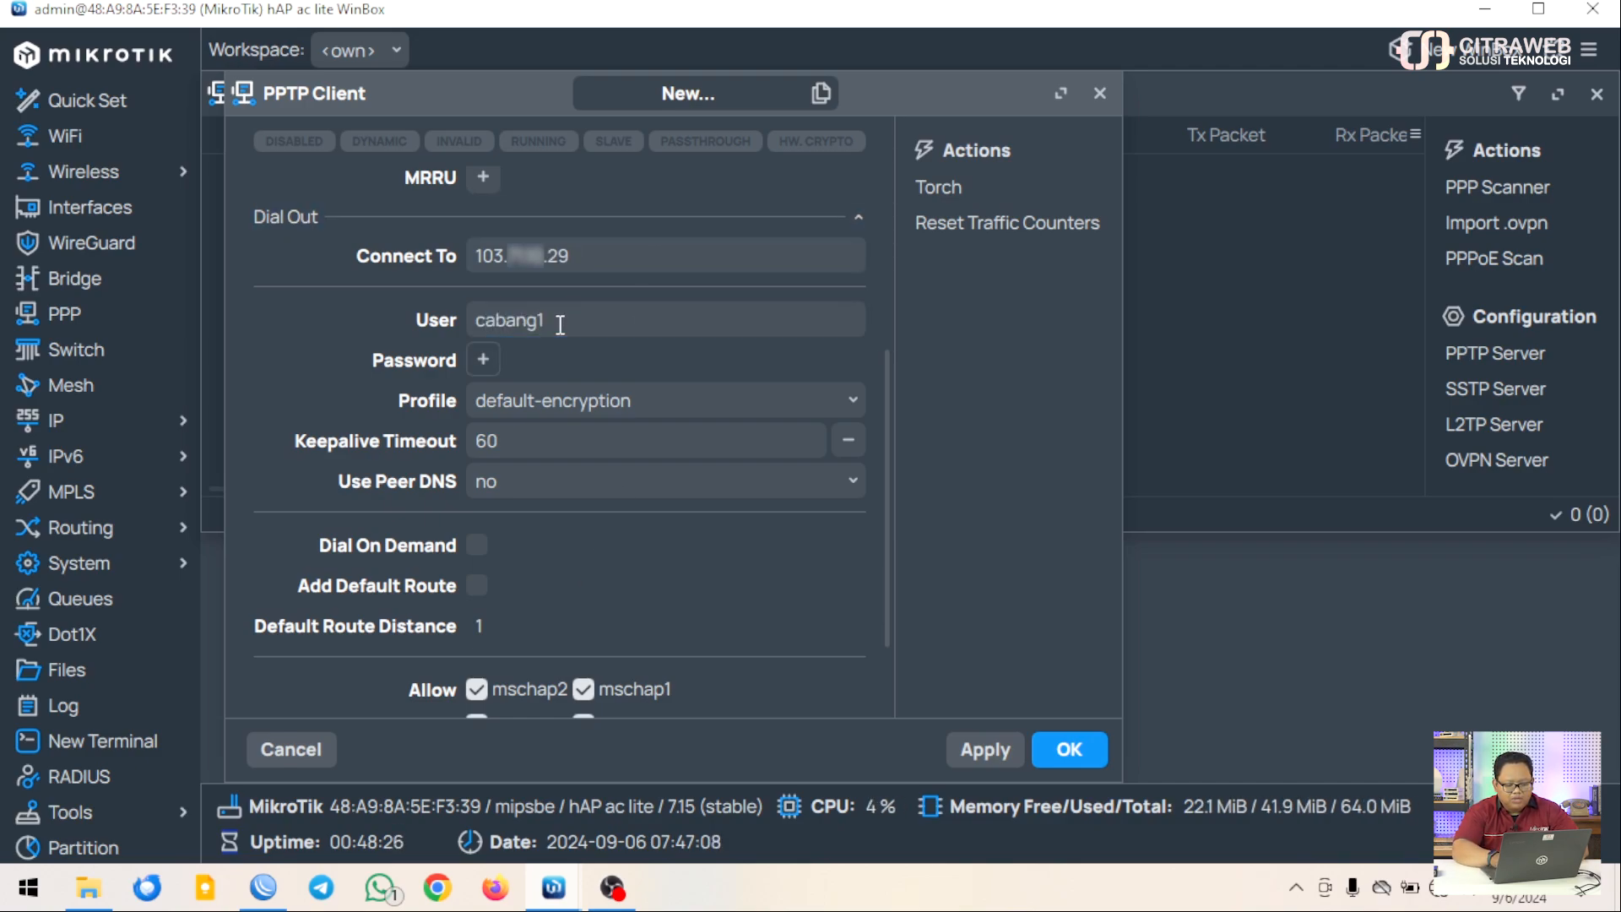
pyautogui.click(485, 362)
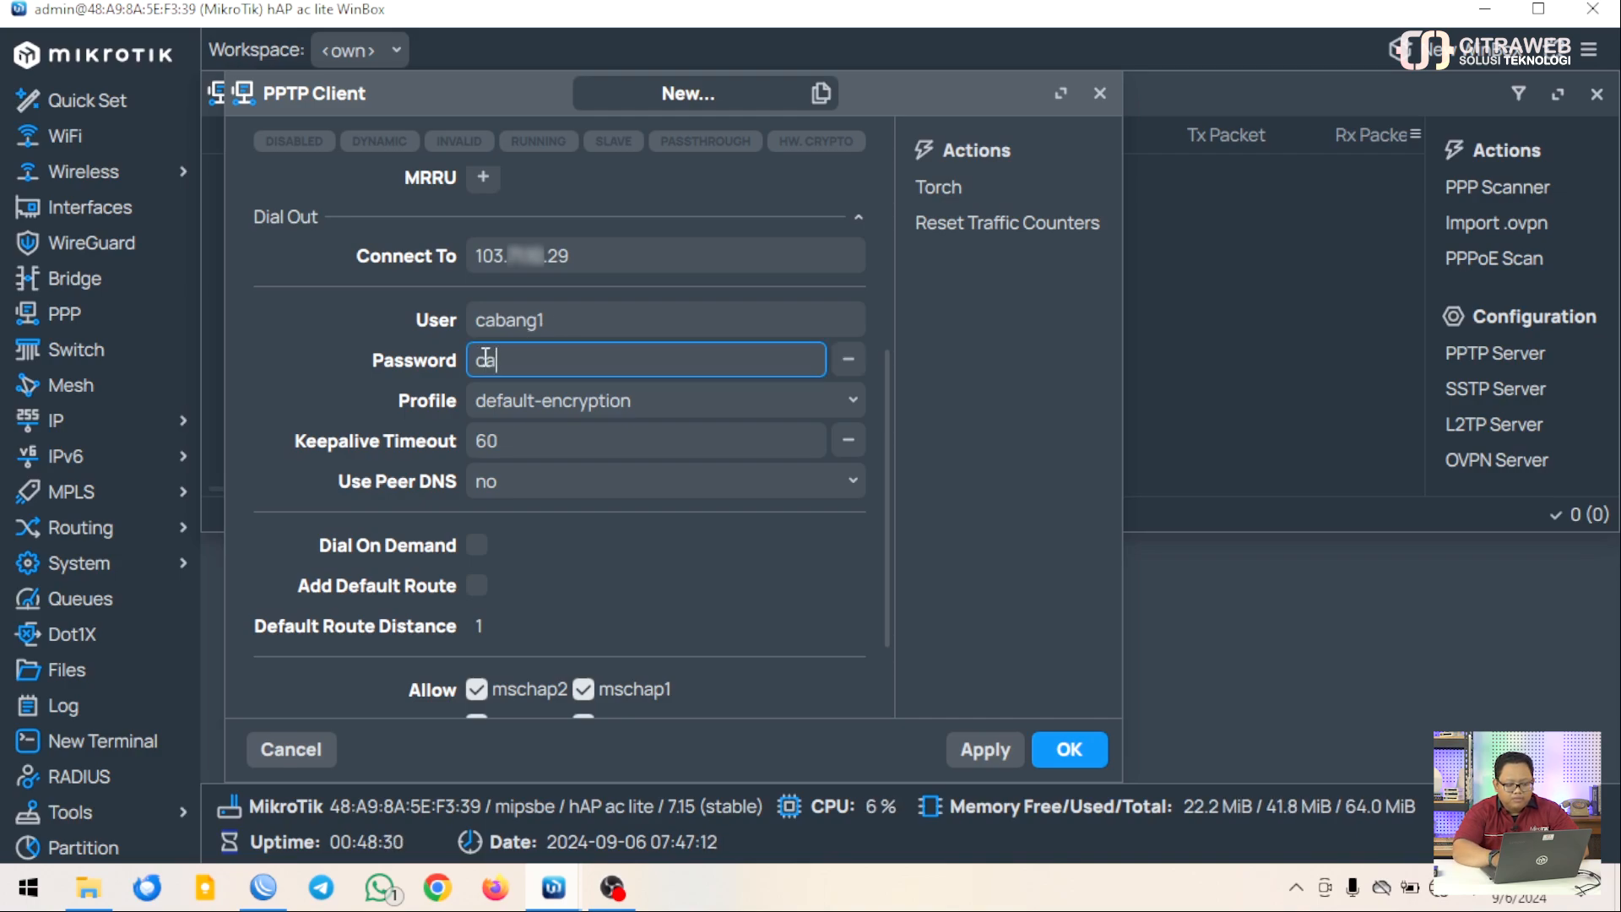
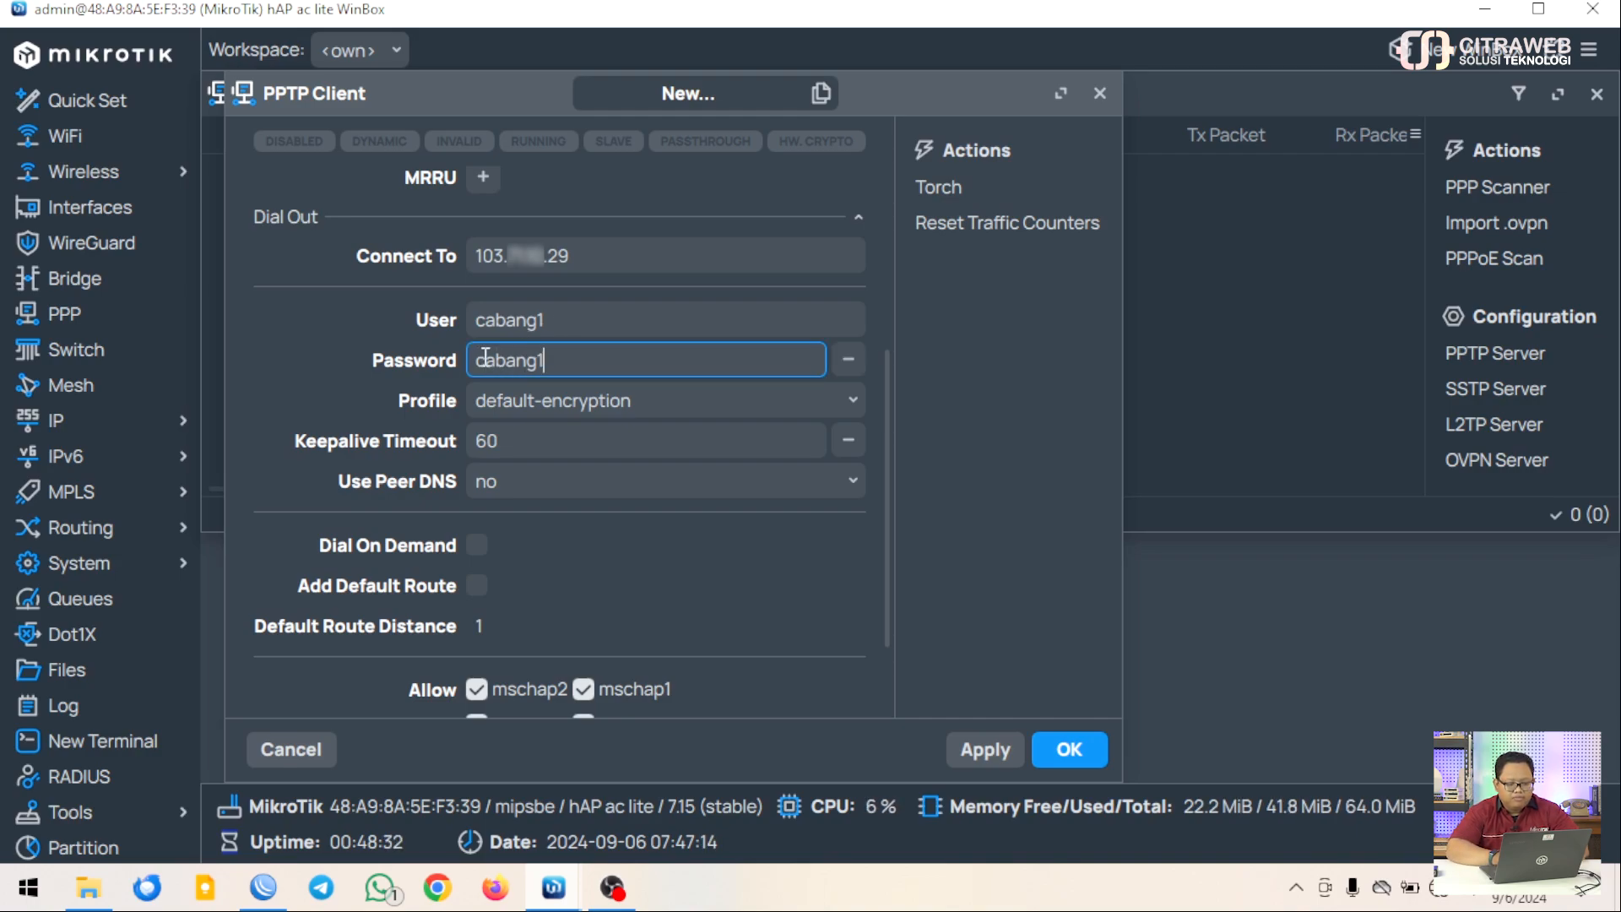
pyautogui.click(763, 402)
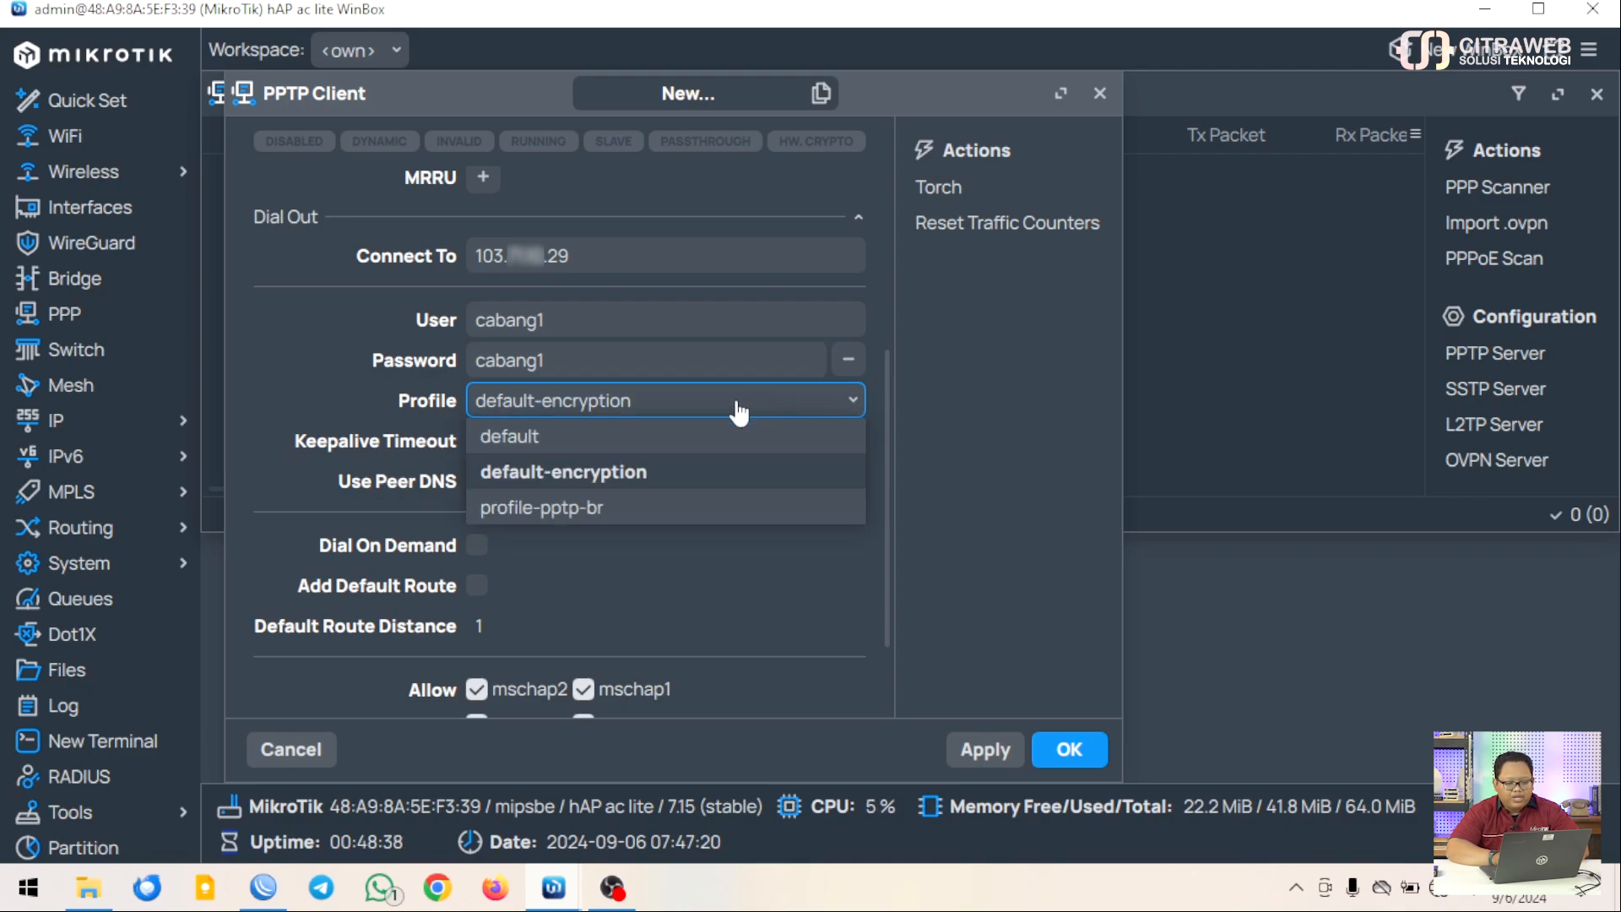
pyautogui.click(595, 511)
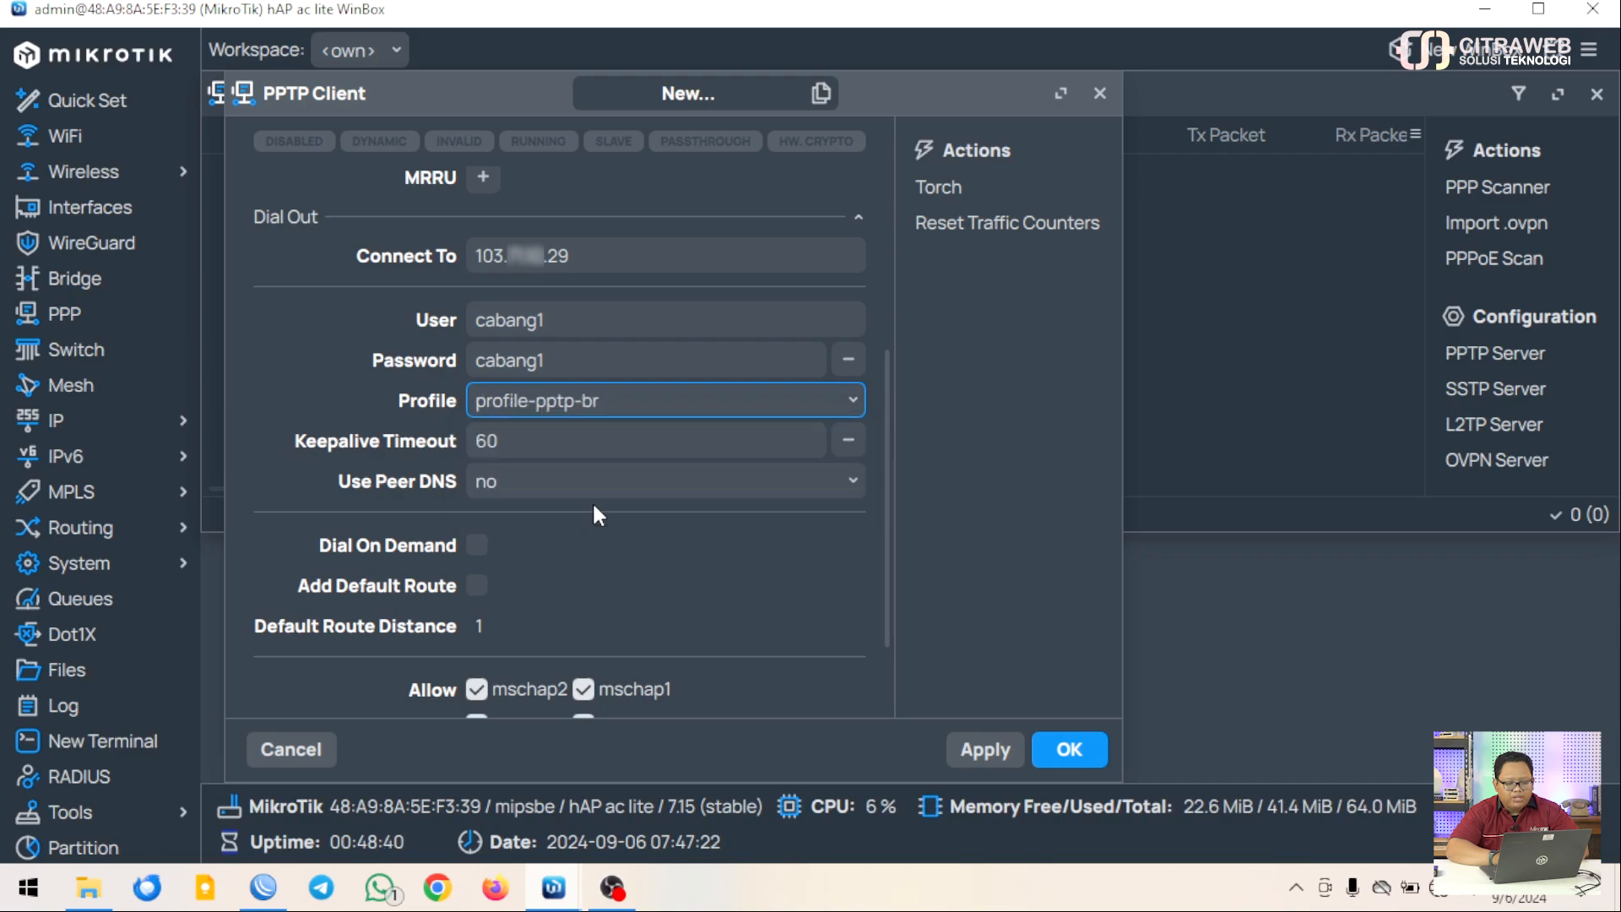
pyautogui.scroll(-2, 598, 515)
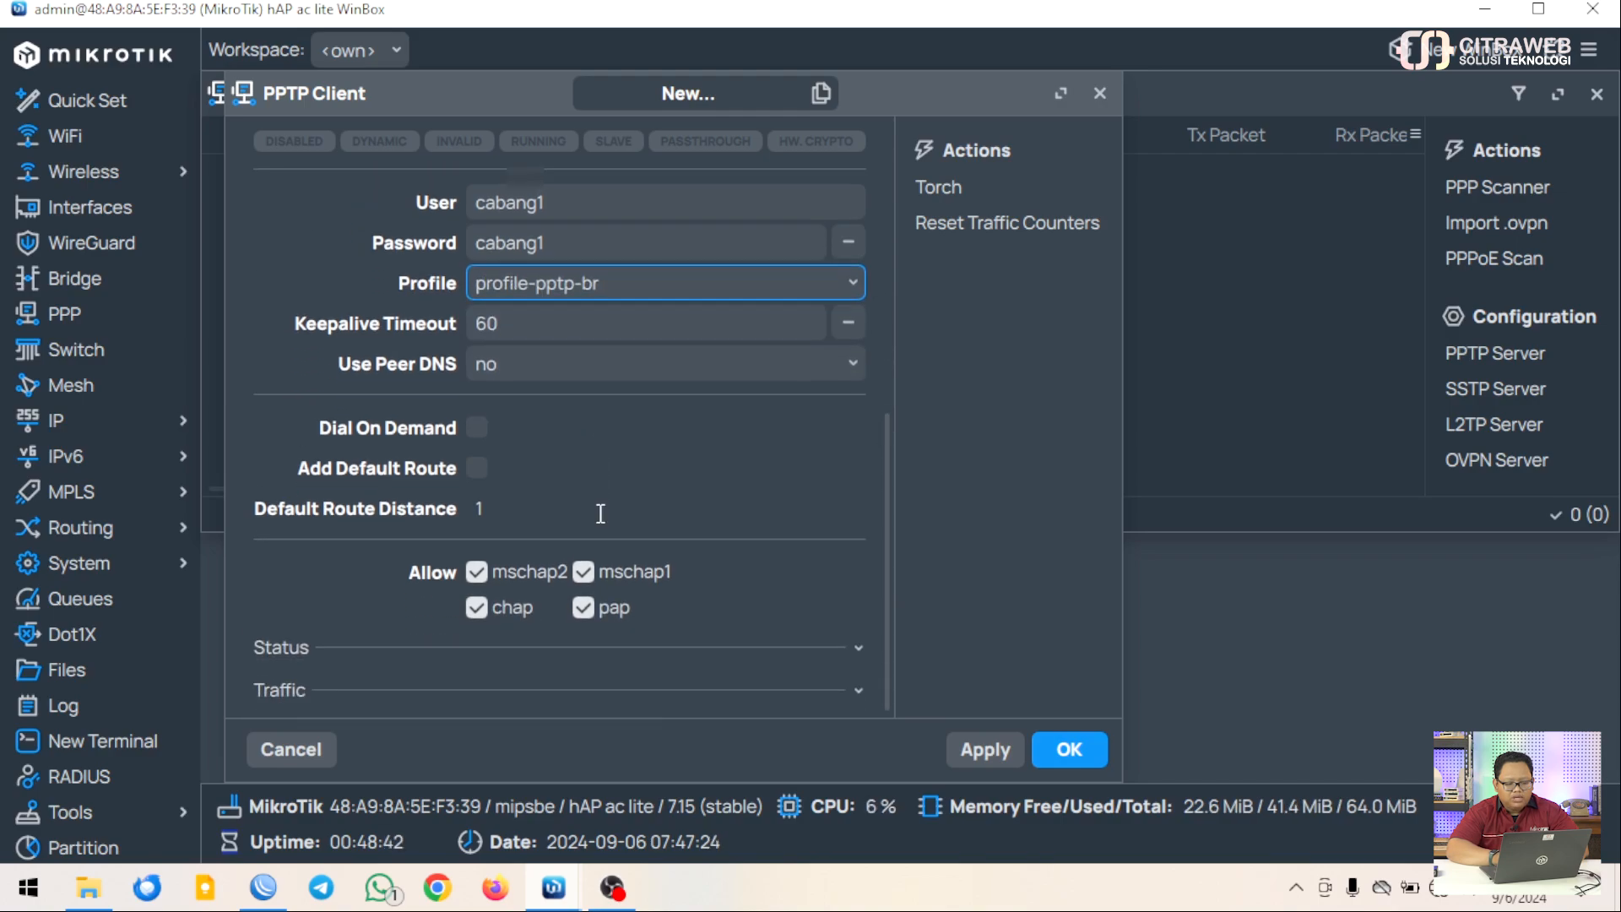
pyautogui.click(1056, 758)
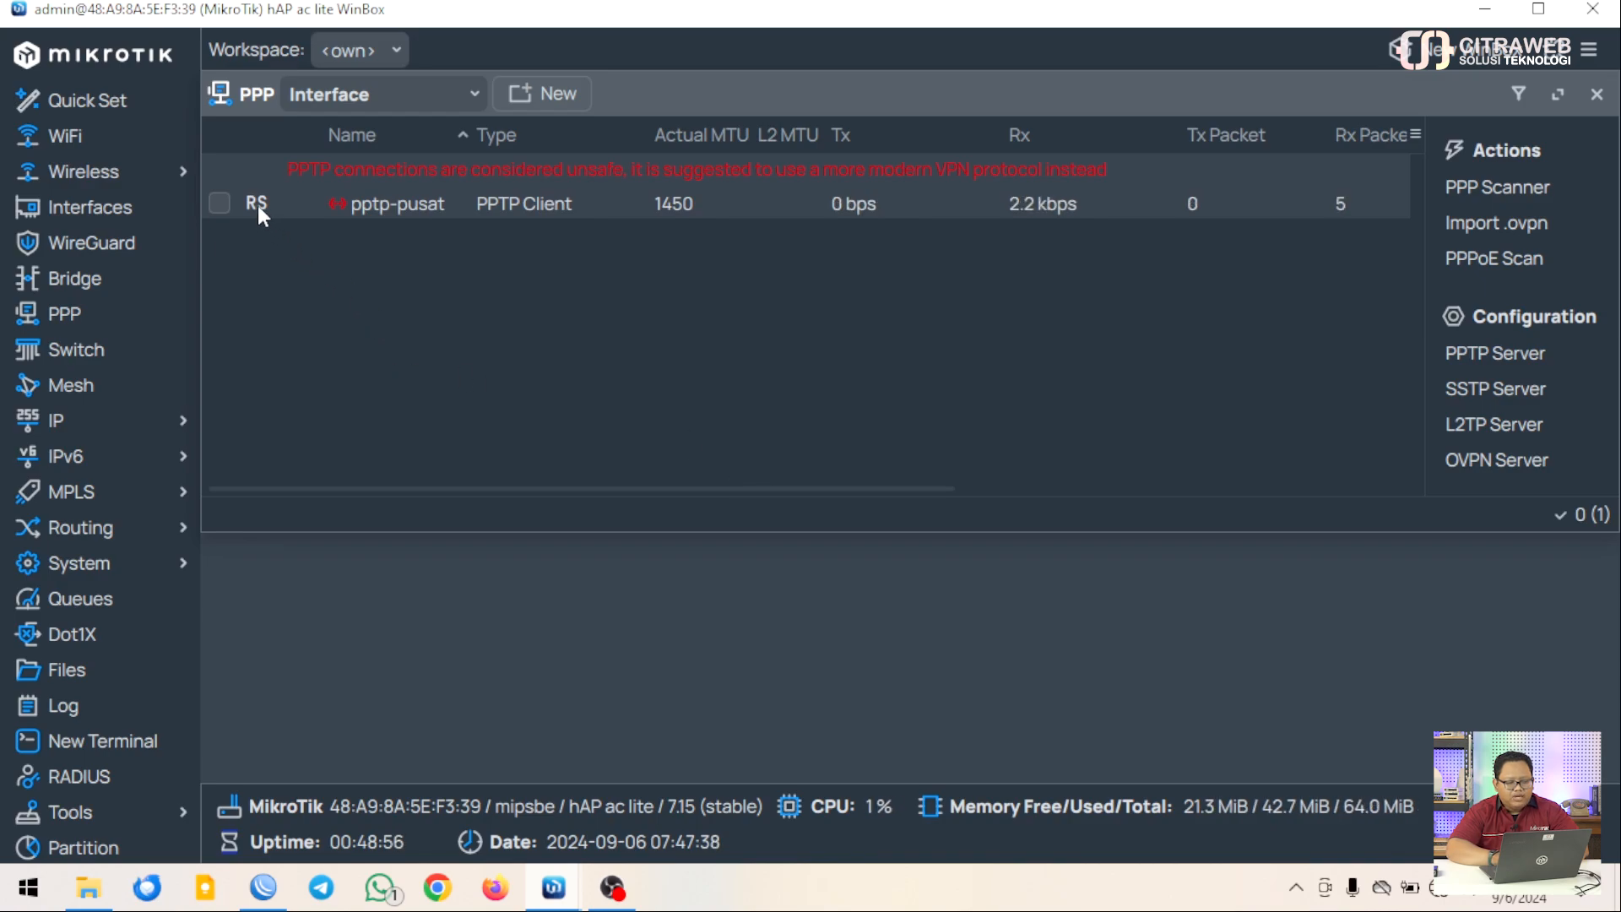
# Confirm in Bridge Ports that pptp-pusat belongs to bridge-public, then close the Bridge and PPP windows
pyautogui.click(102, 288)
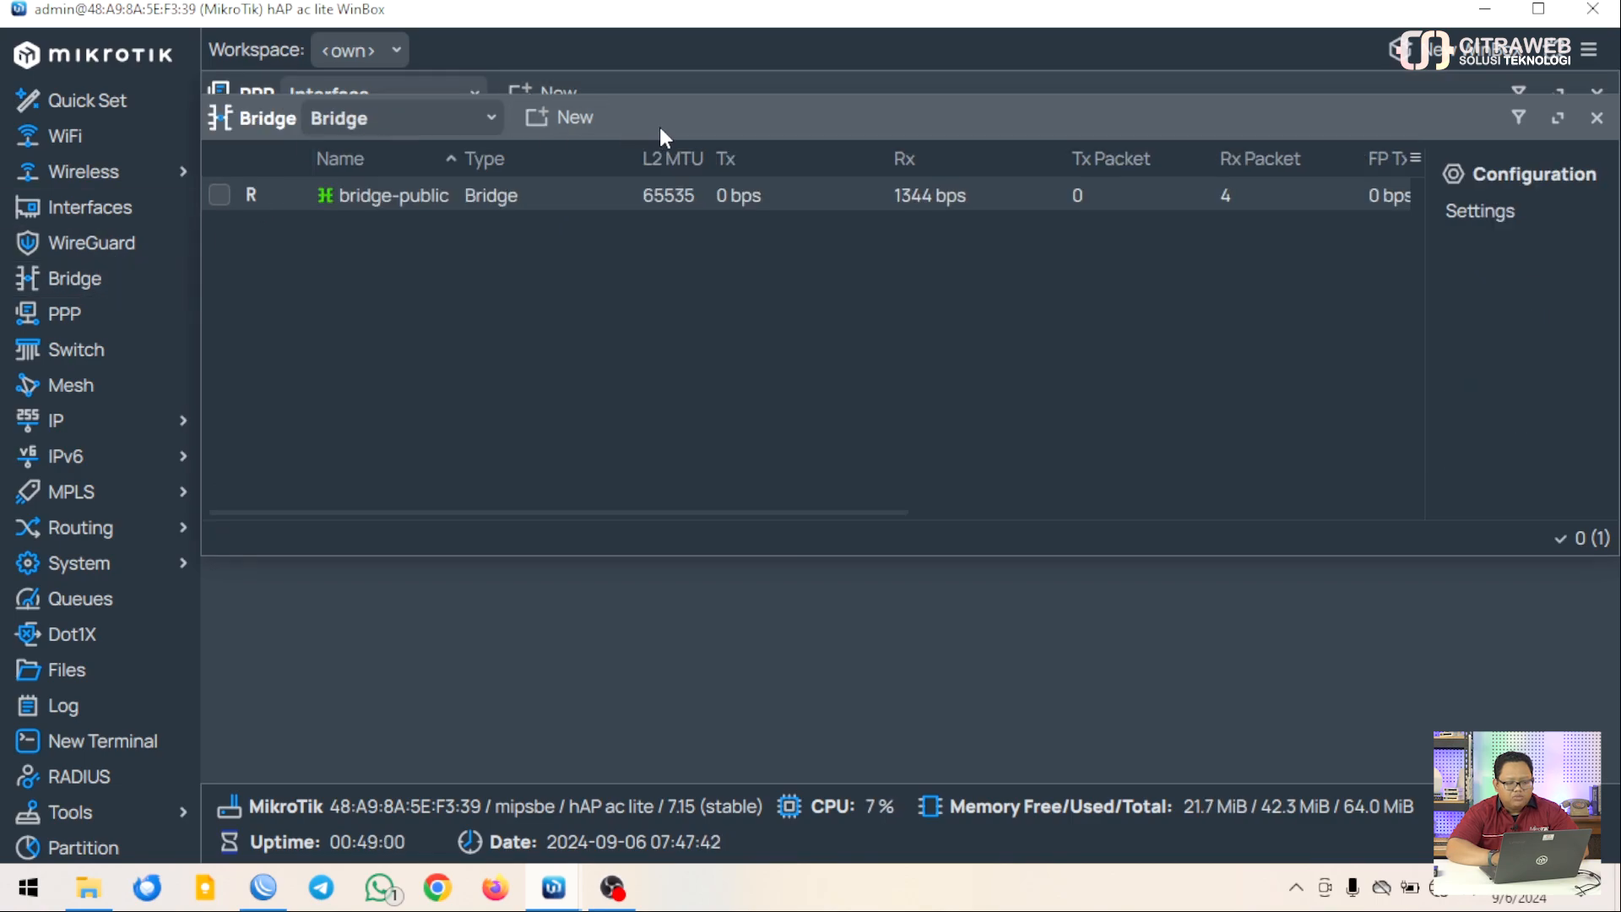
pyautogui.moveTo(667, 124); pyautogui.dragTo(686, 312)
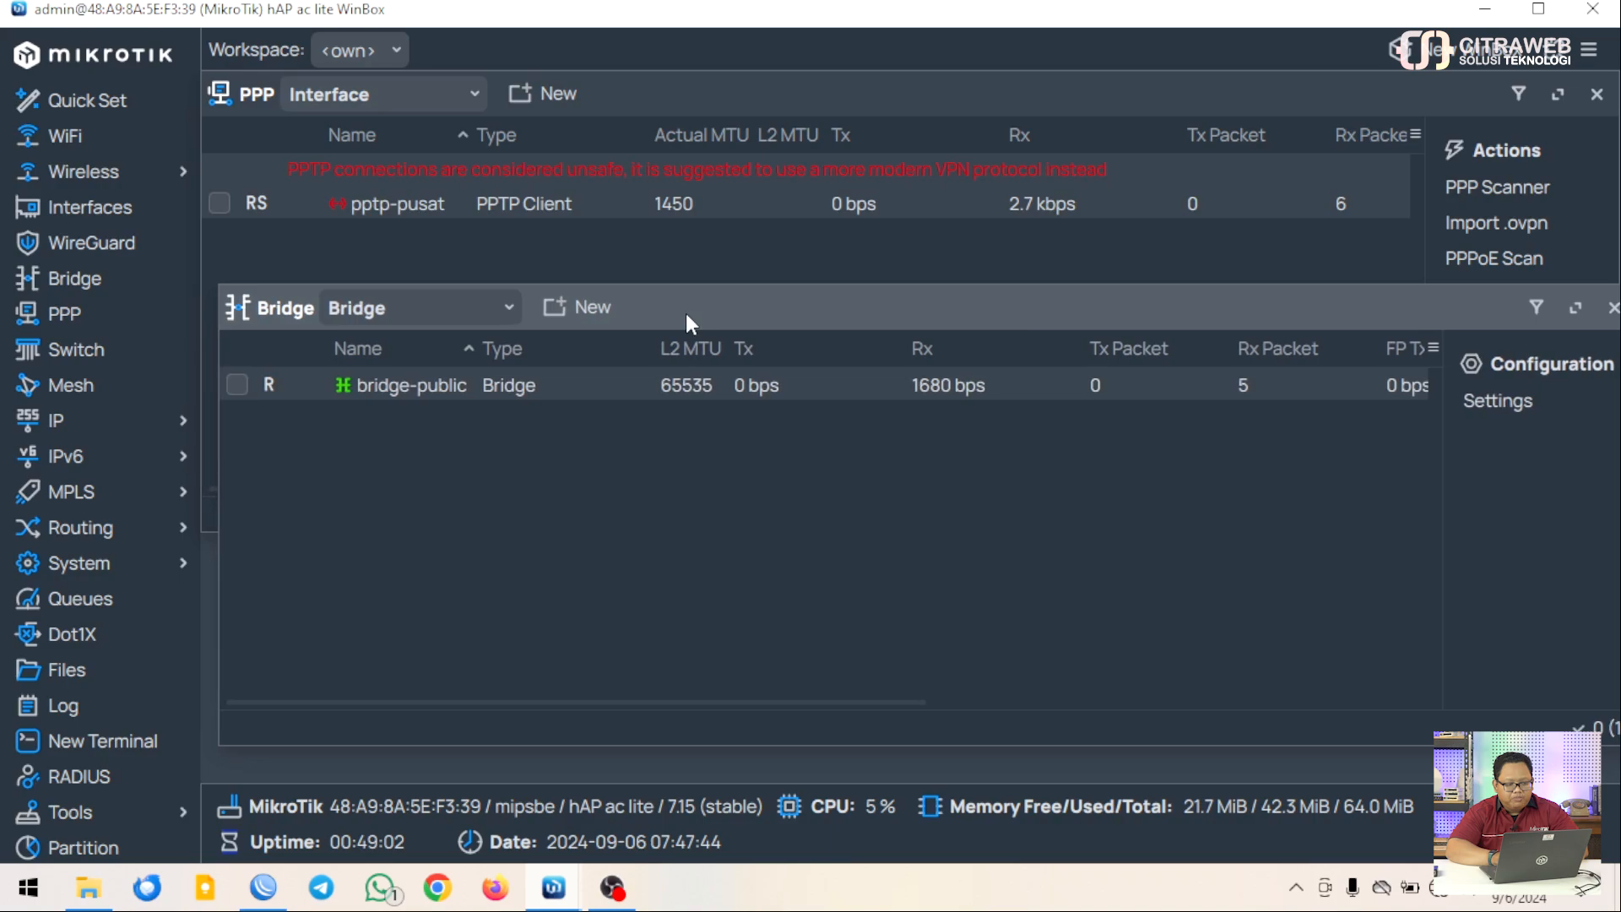
pyautogui.click(508, 309)
pyautogui.click(396, 385)
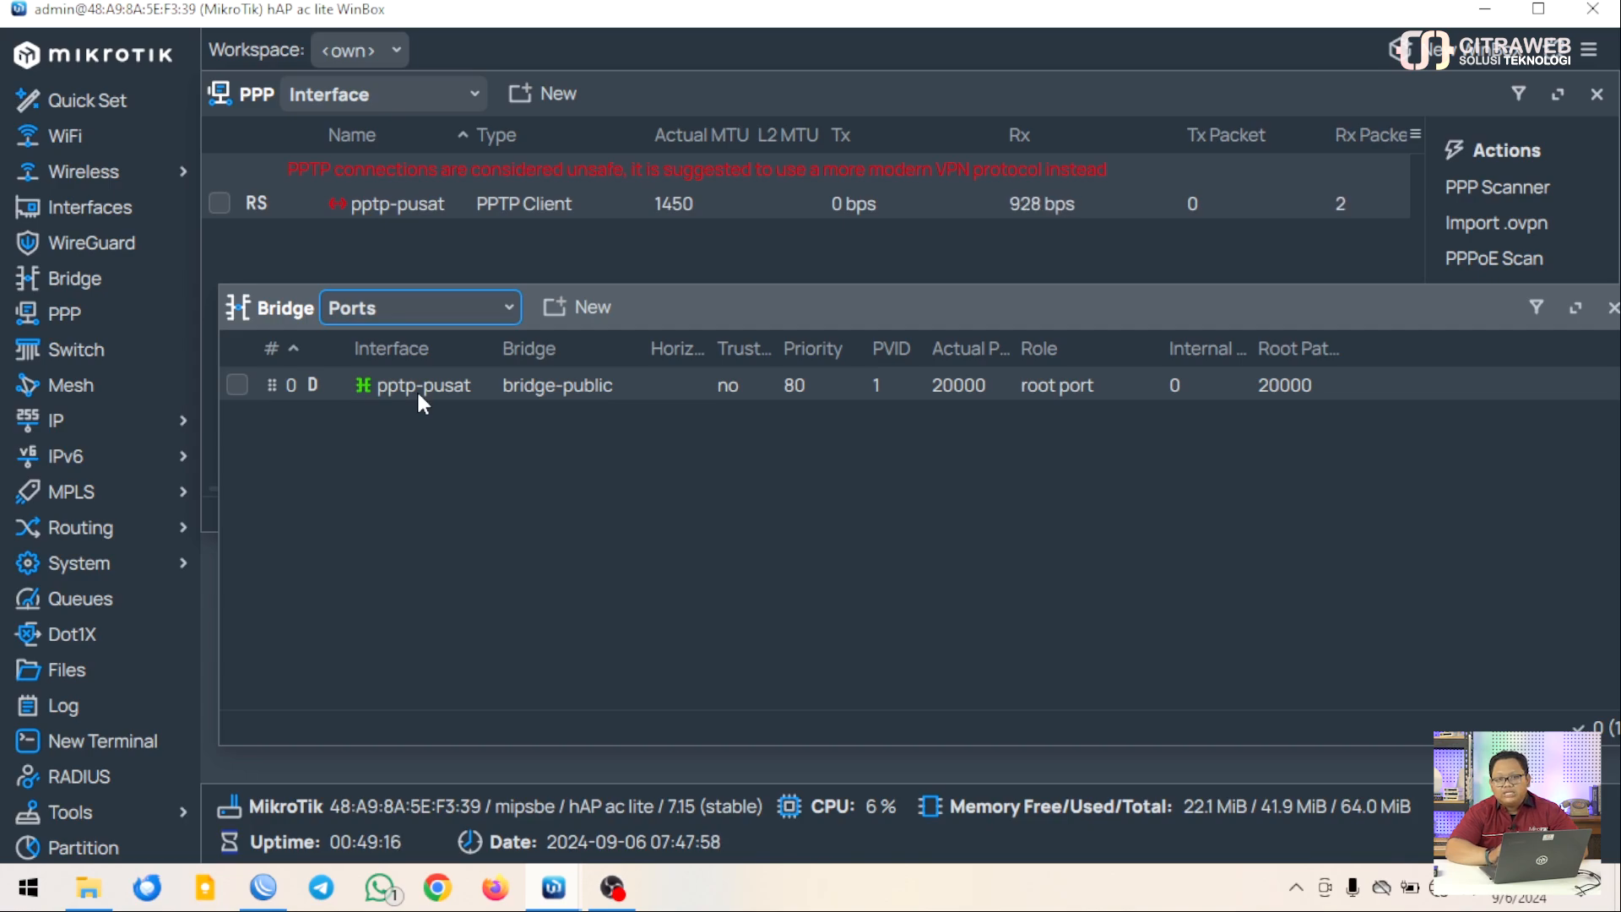
pyautogui.click(1613, 309)
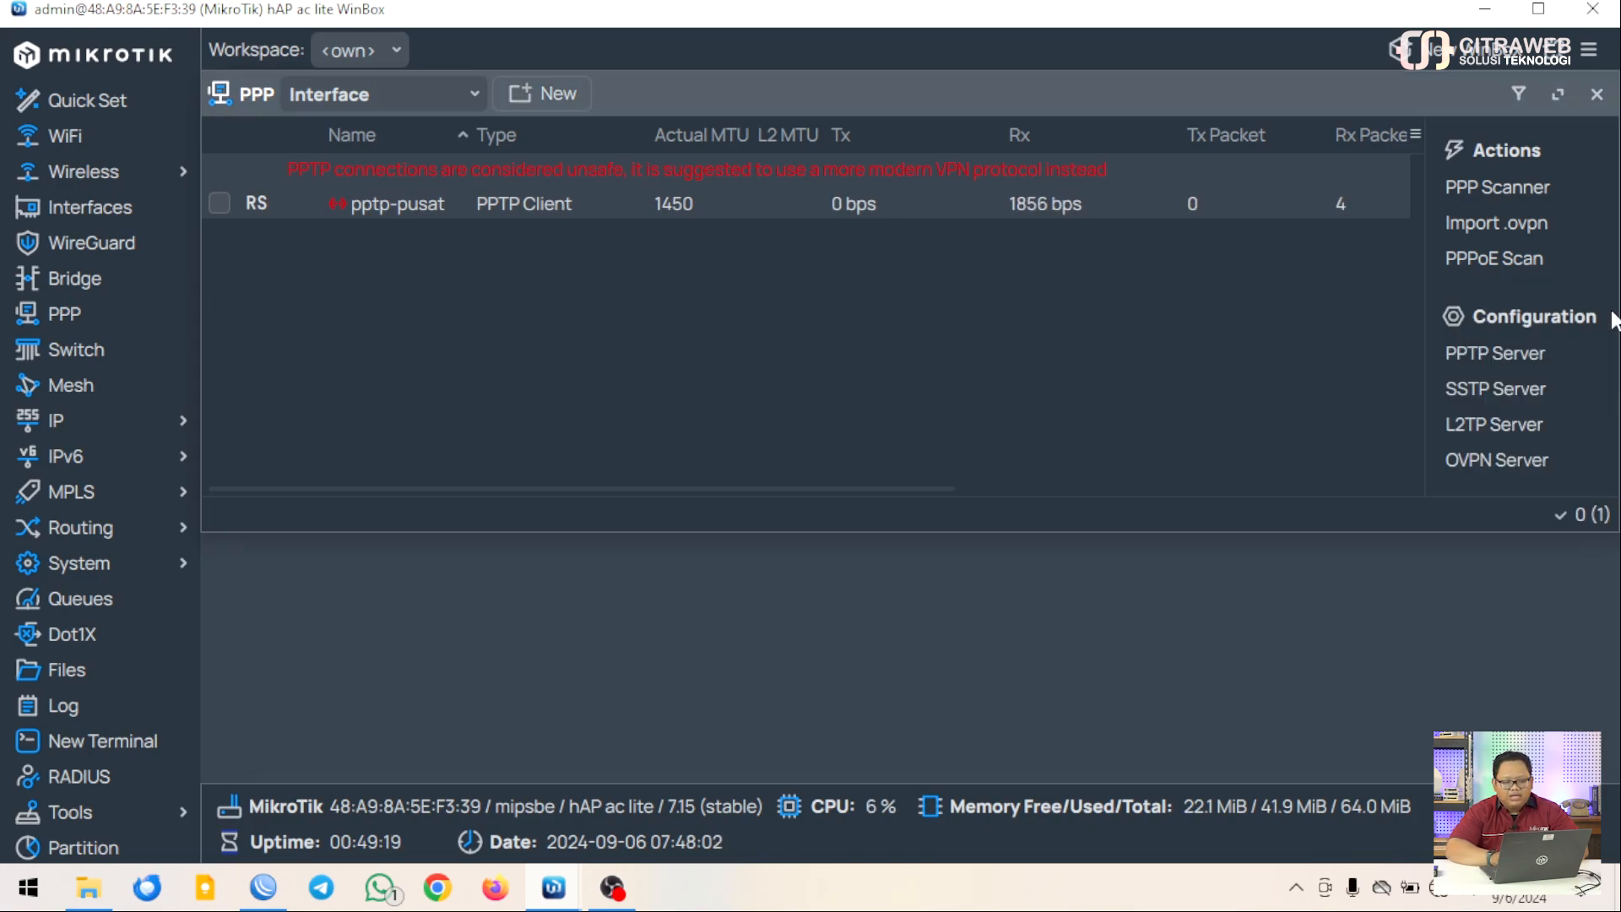
pyautogui.click(1597, 95)
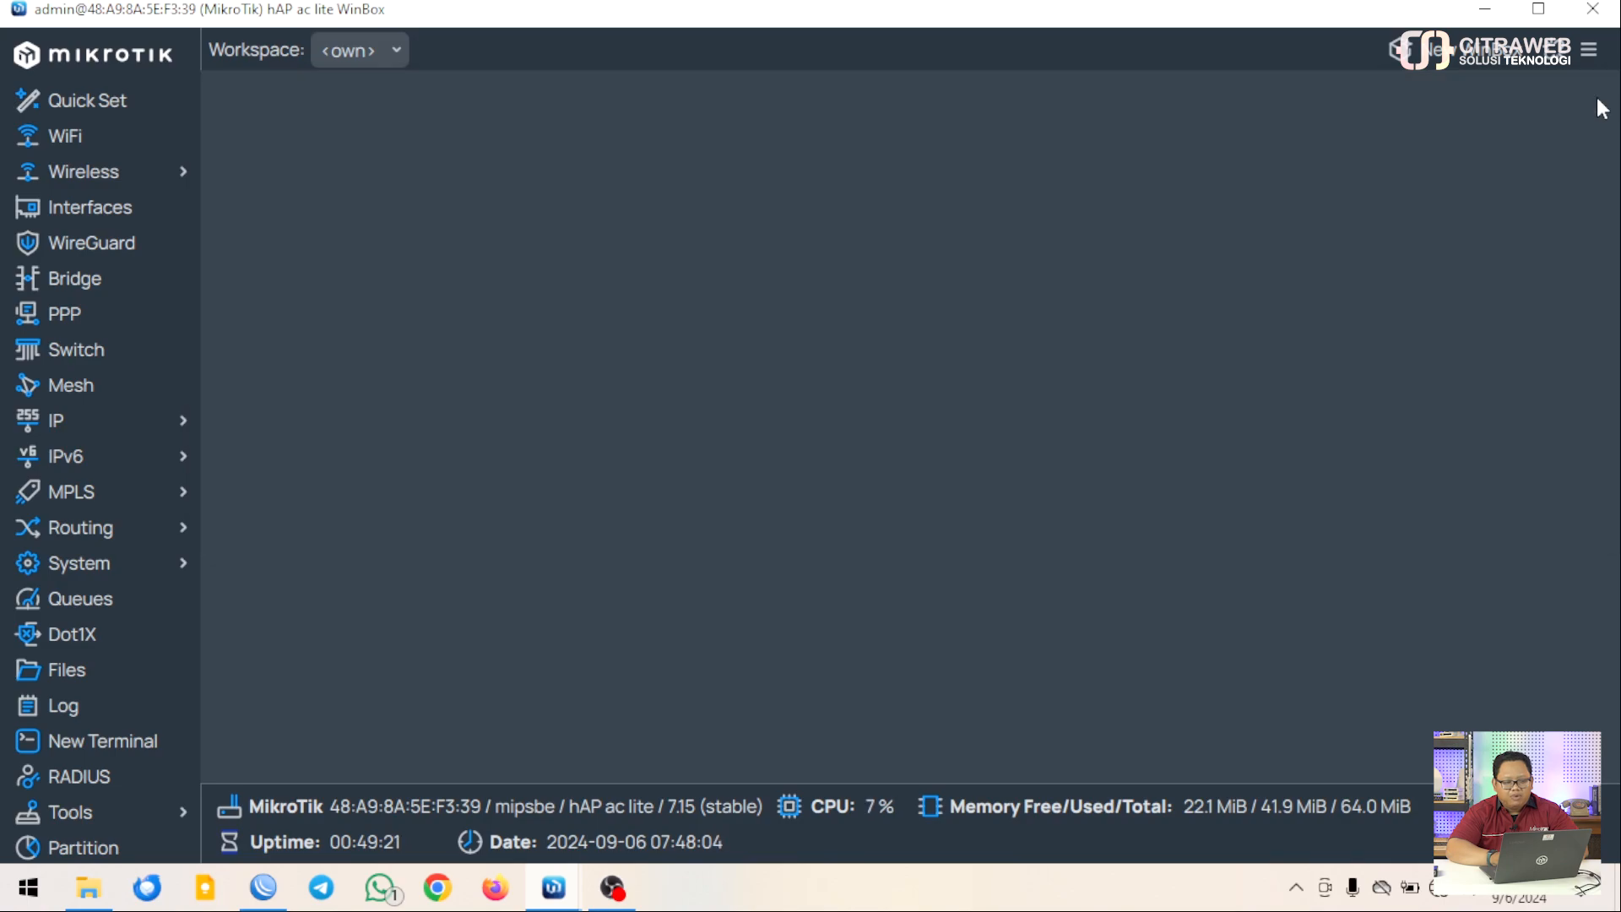
pyautogui.click(147, 424)
# Add the public address 103.x.x.30/24 on interface bridge-public
pyautogui.click(250, 467)
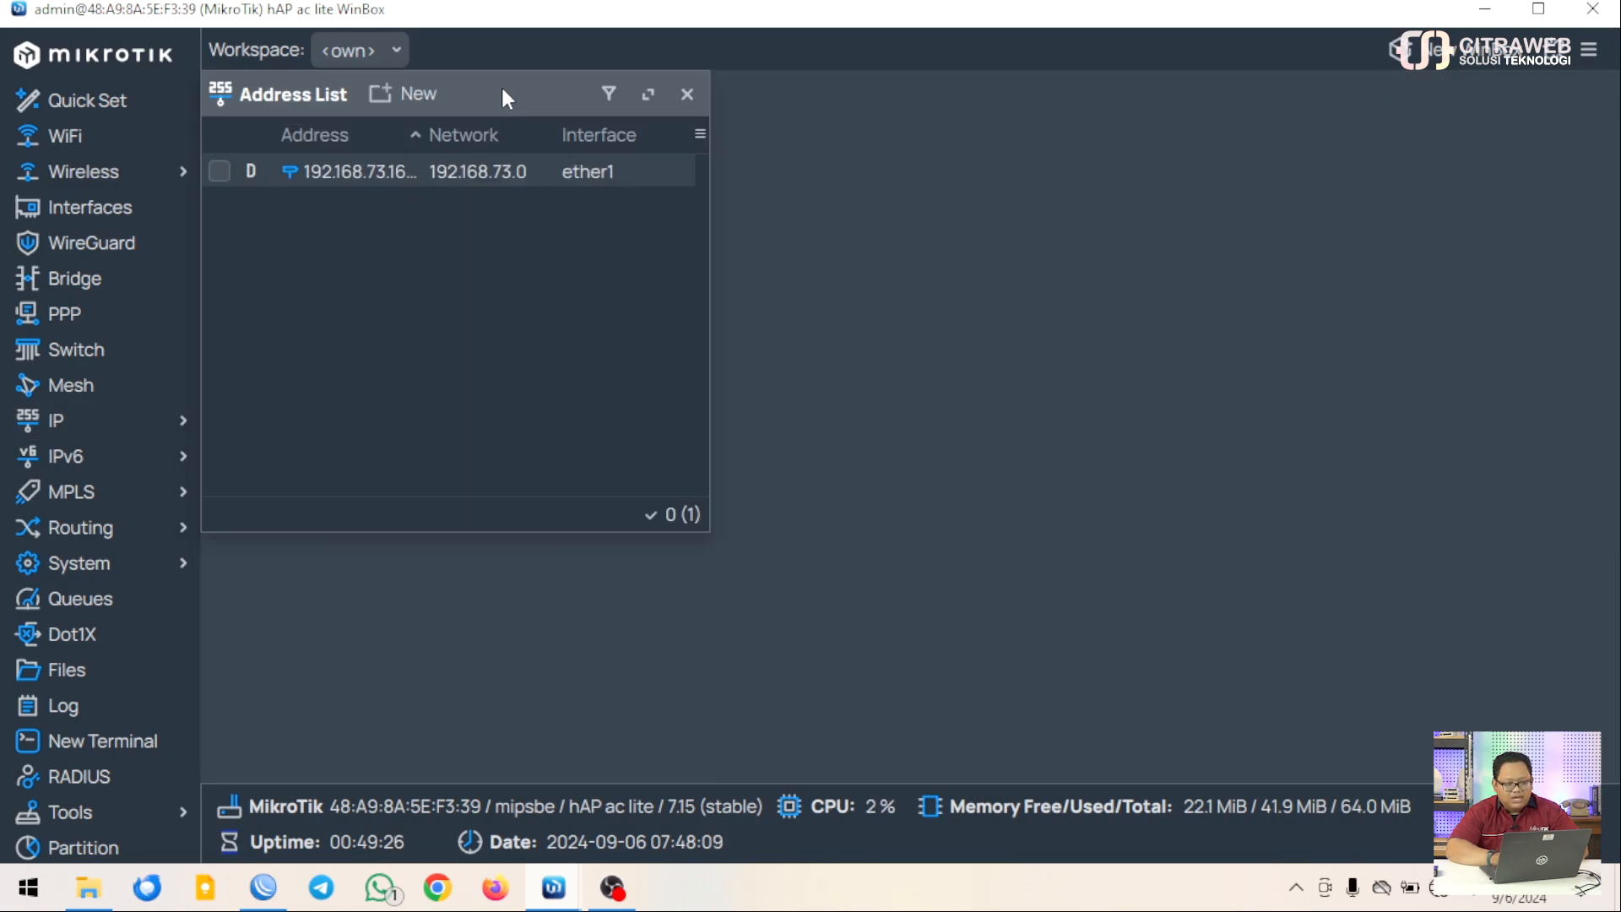
pyautogui.moveTo(501, 88); pyautogui.dragTo(581, 130)
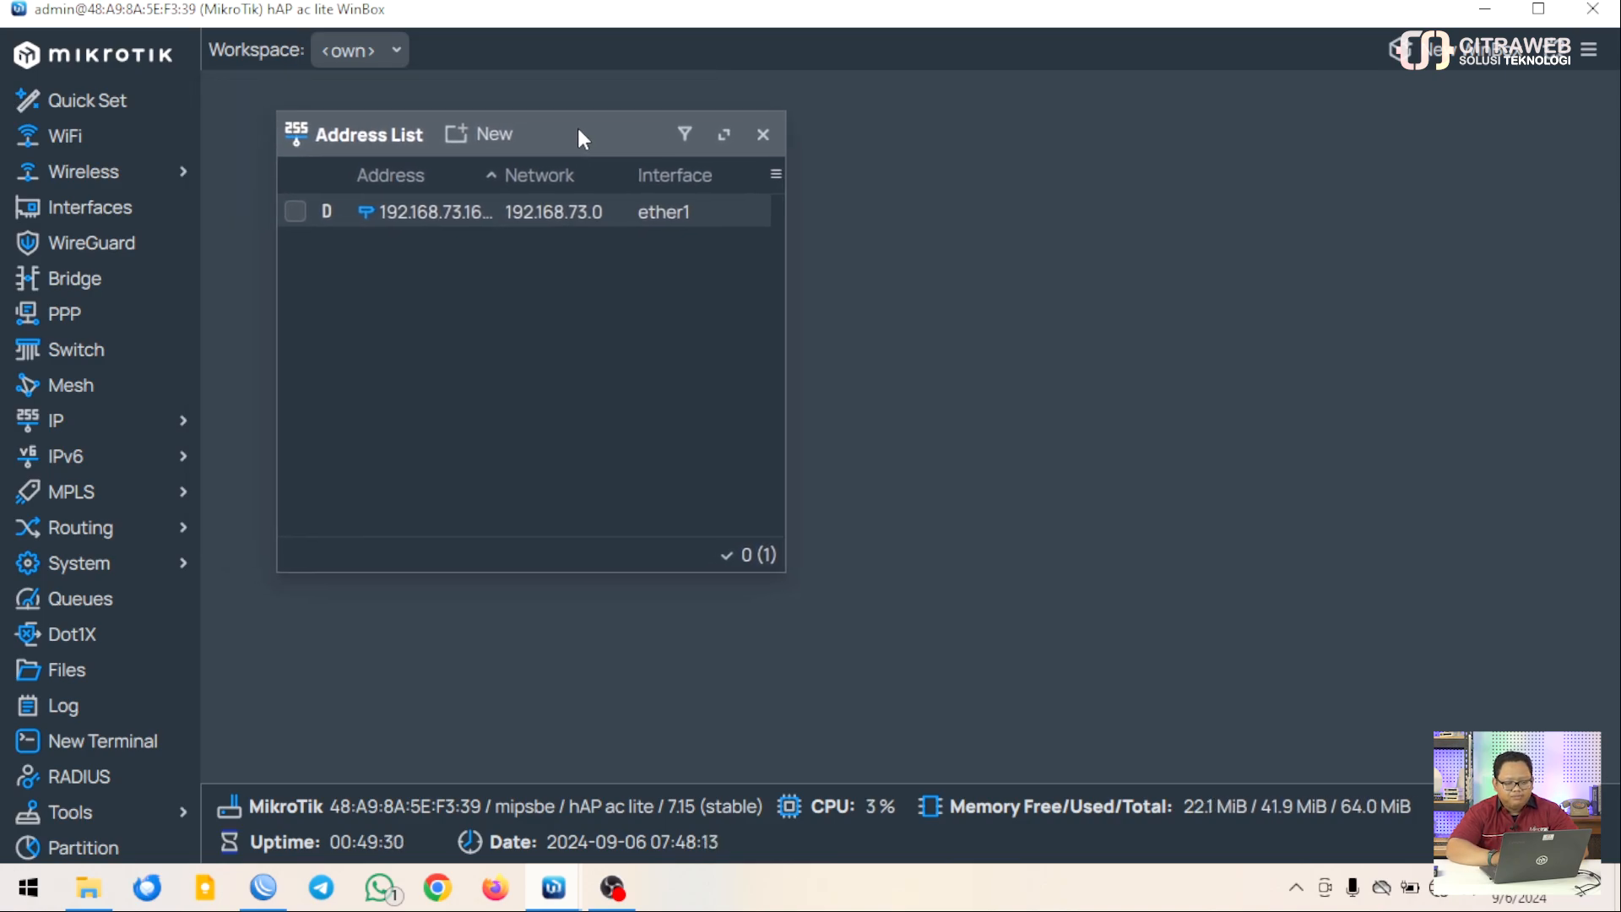
pyautogui.click(465, 138)
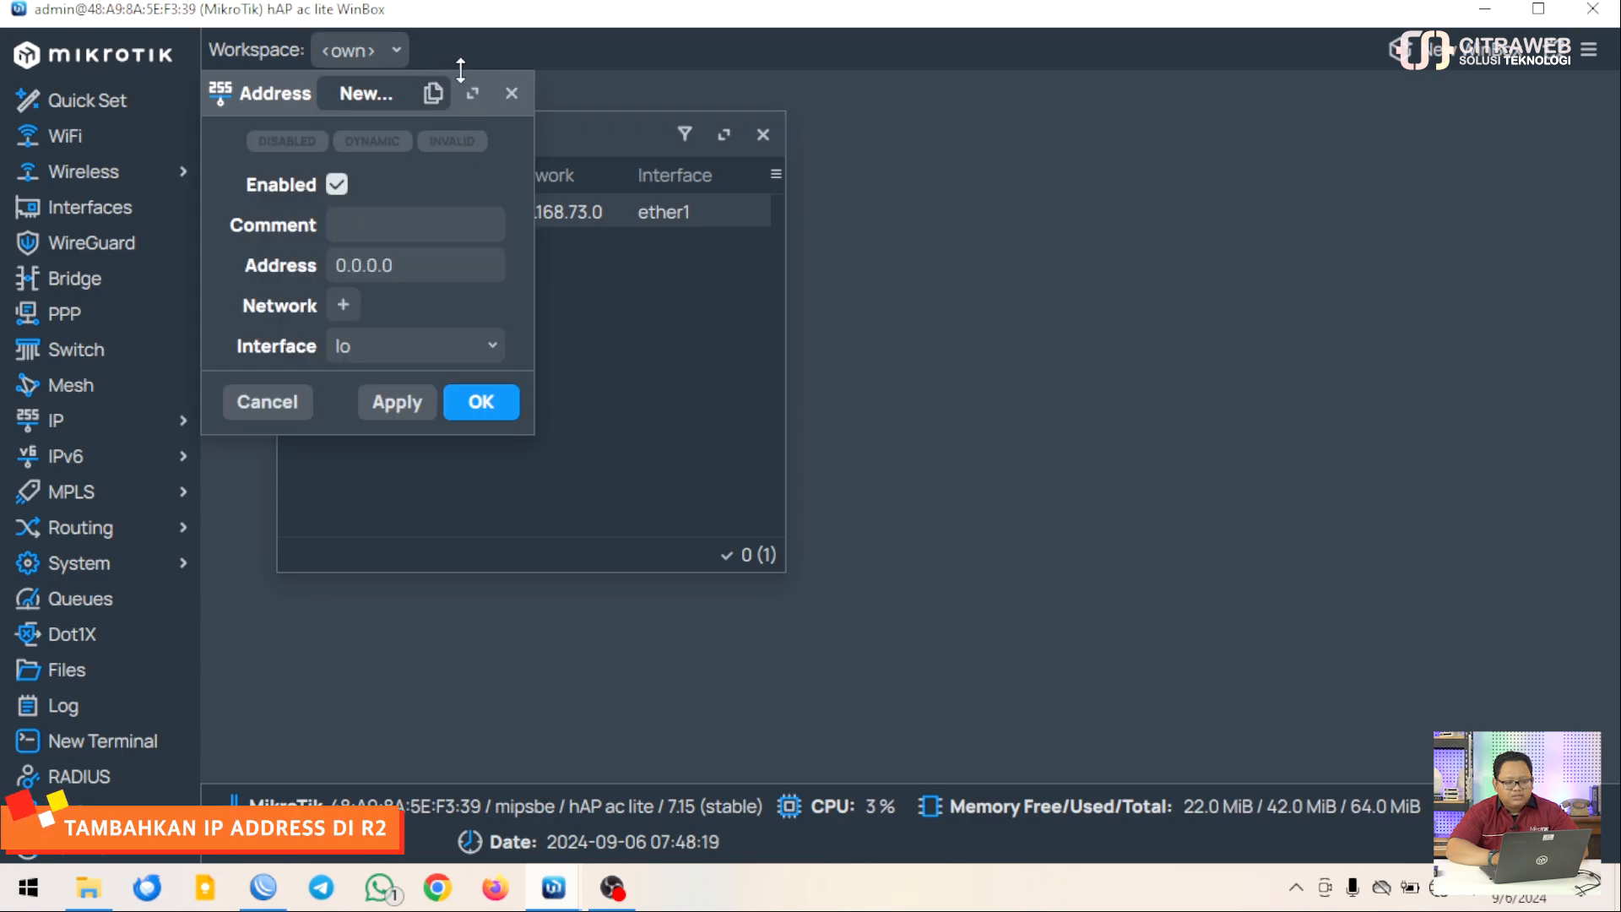
pyautogui.doubleClick(407, 270)
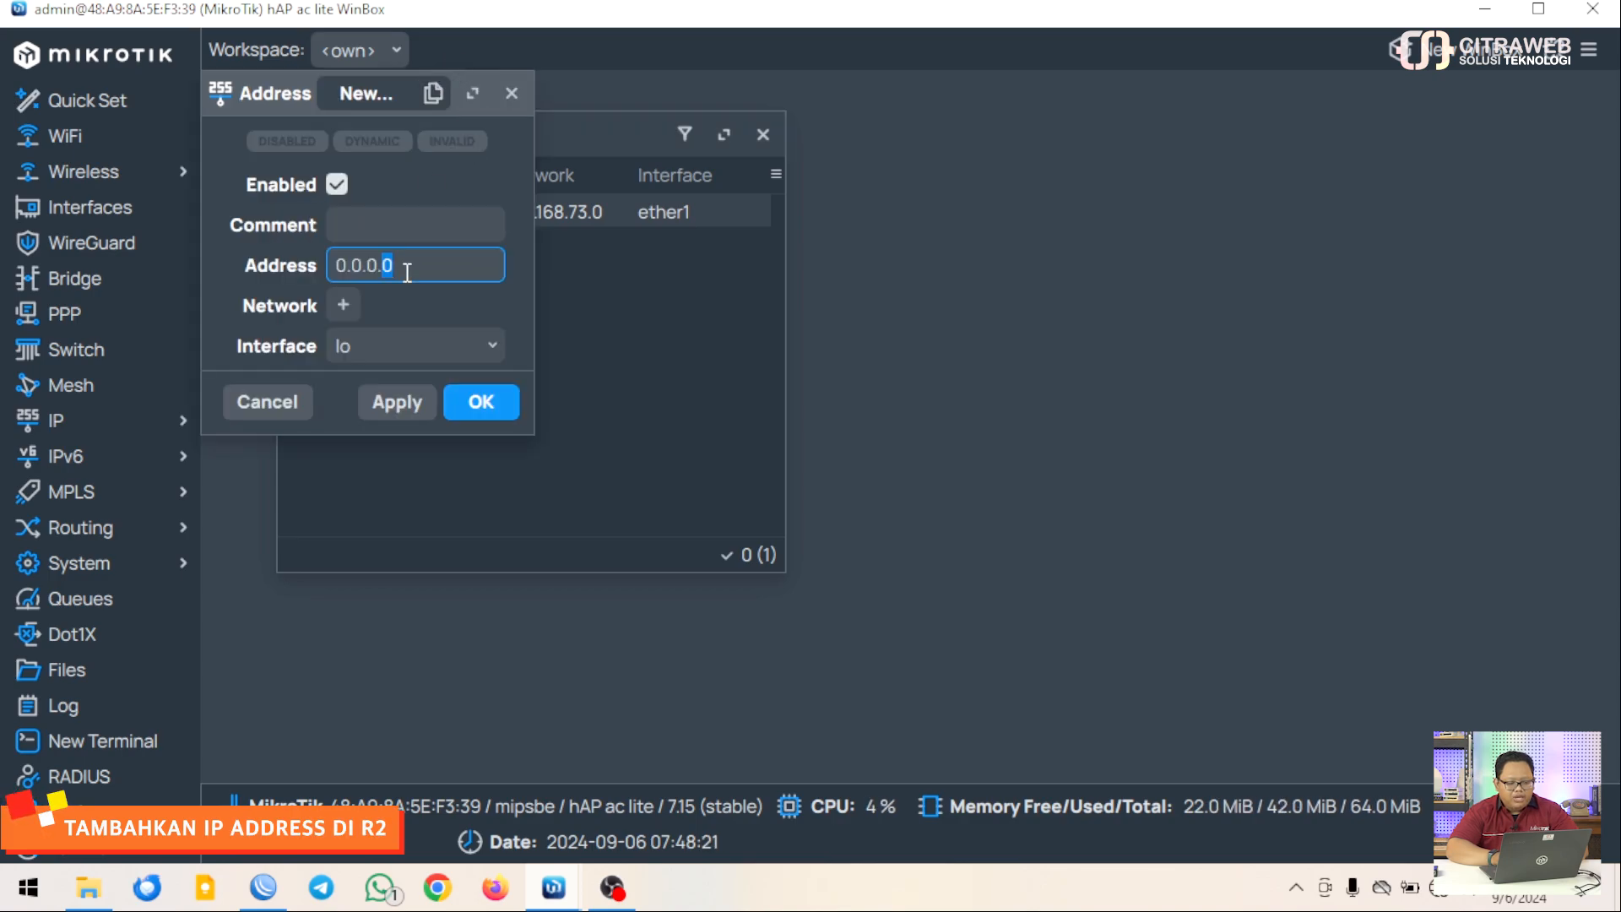
pyautogui.click(407, 273)
pyautogui.press('BackSpace')
pyautogui.press('BackSpace')
pyautogui.press('BackSpace')
pyautogui.press('BackSpace')
pyautogui.press('BackSpace')
pyautogui.press('BackSpace')
pyautogui.press('BackSpace')
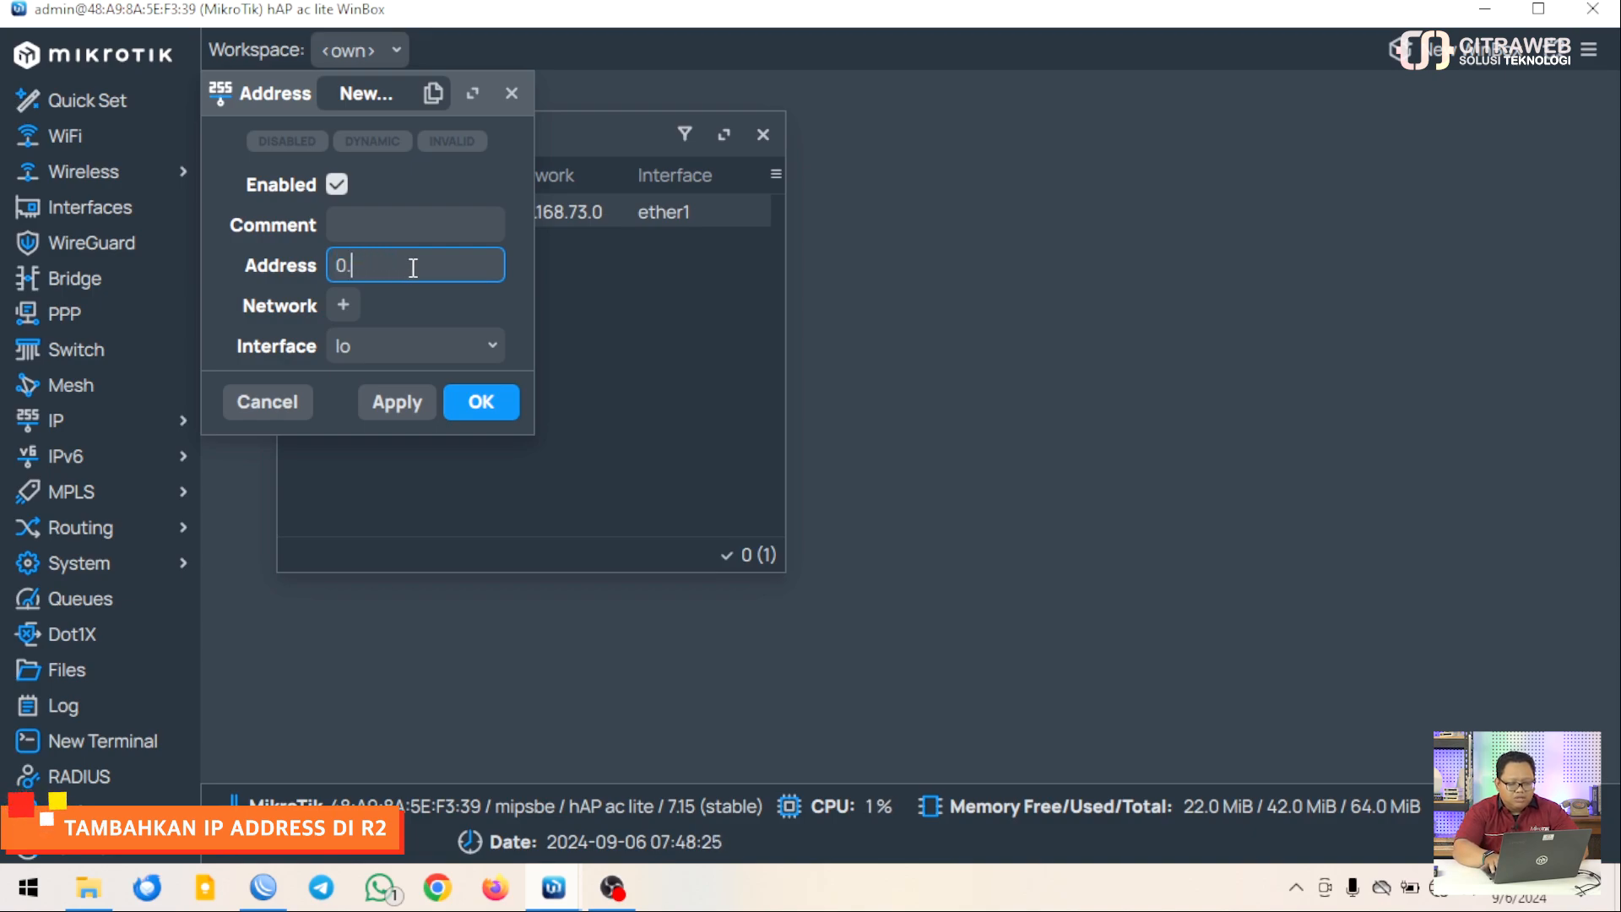
pyautogui.write('103.')
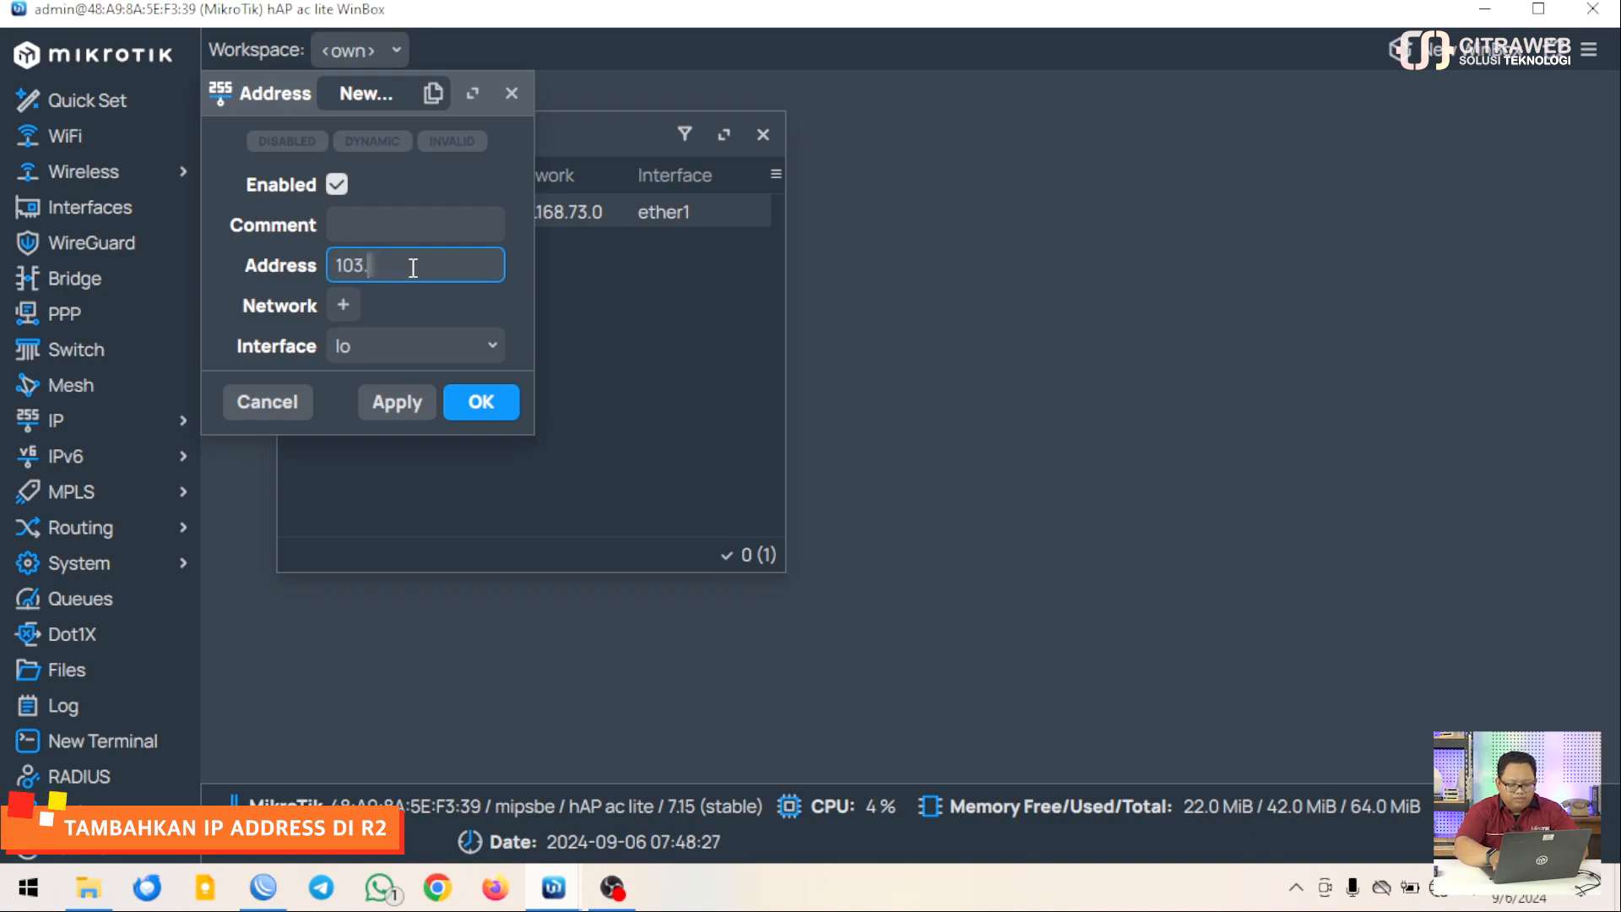
pyautogui.write('.30')
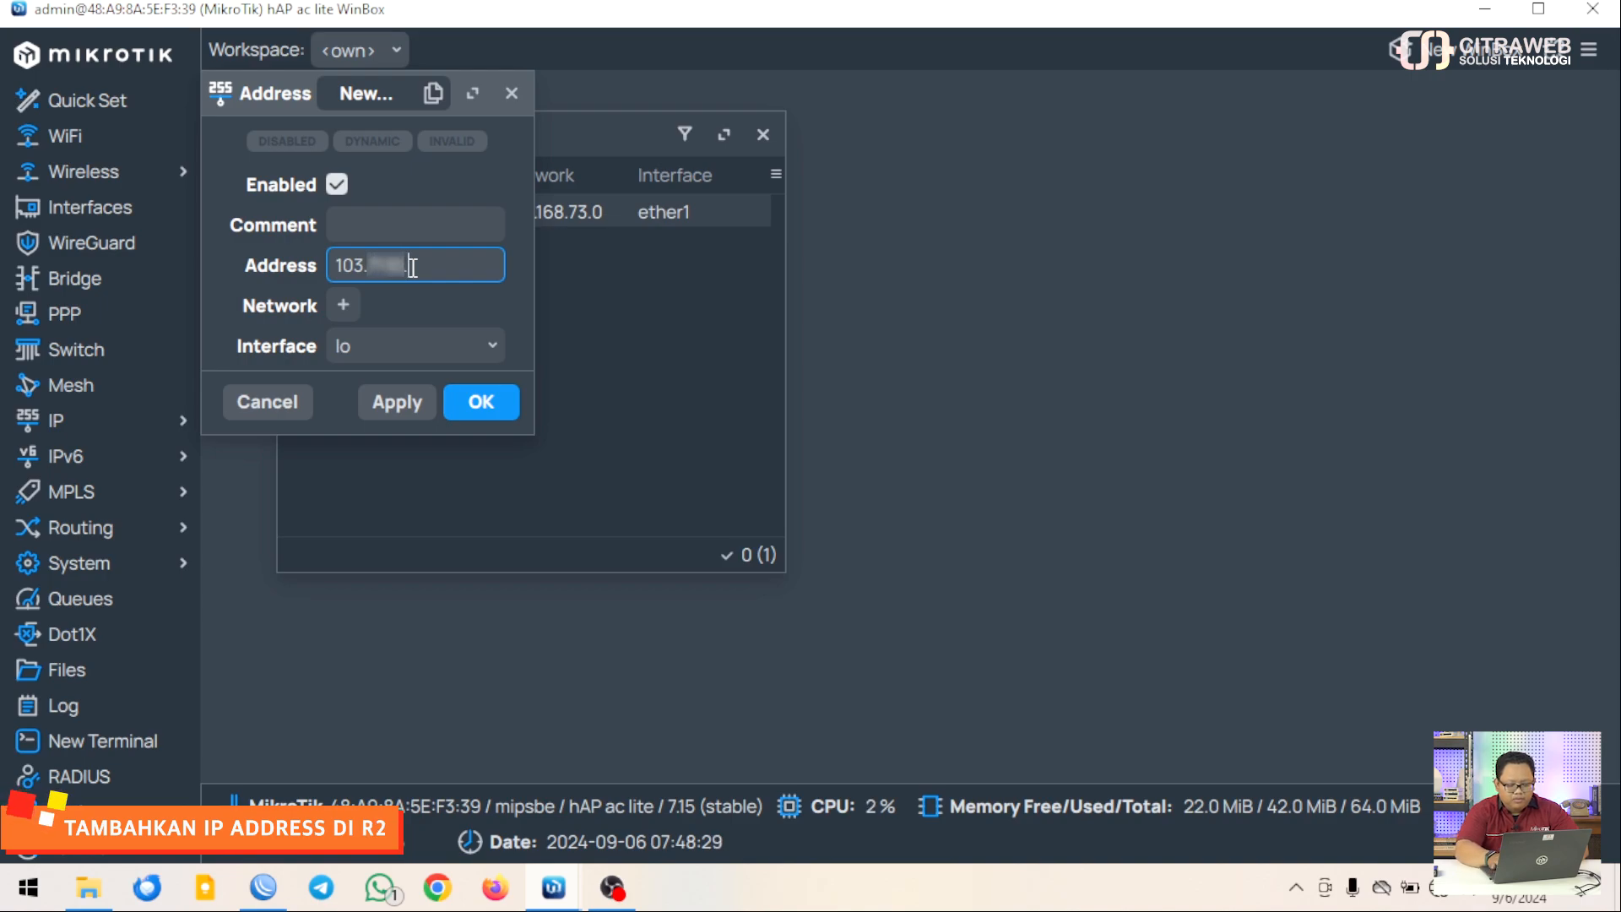
pyautogui.write('/24')
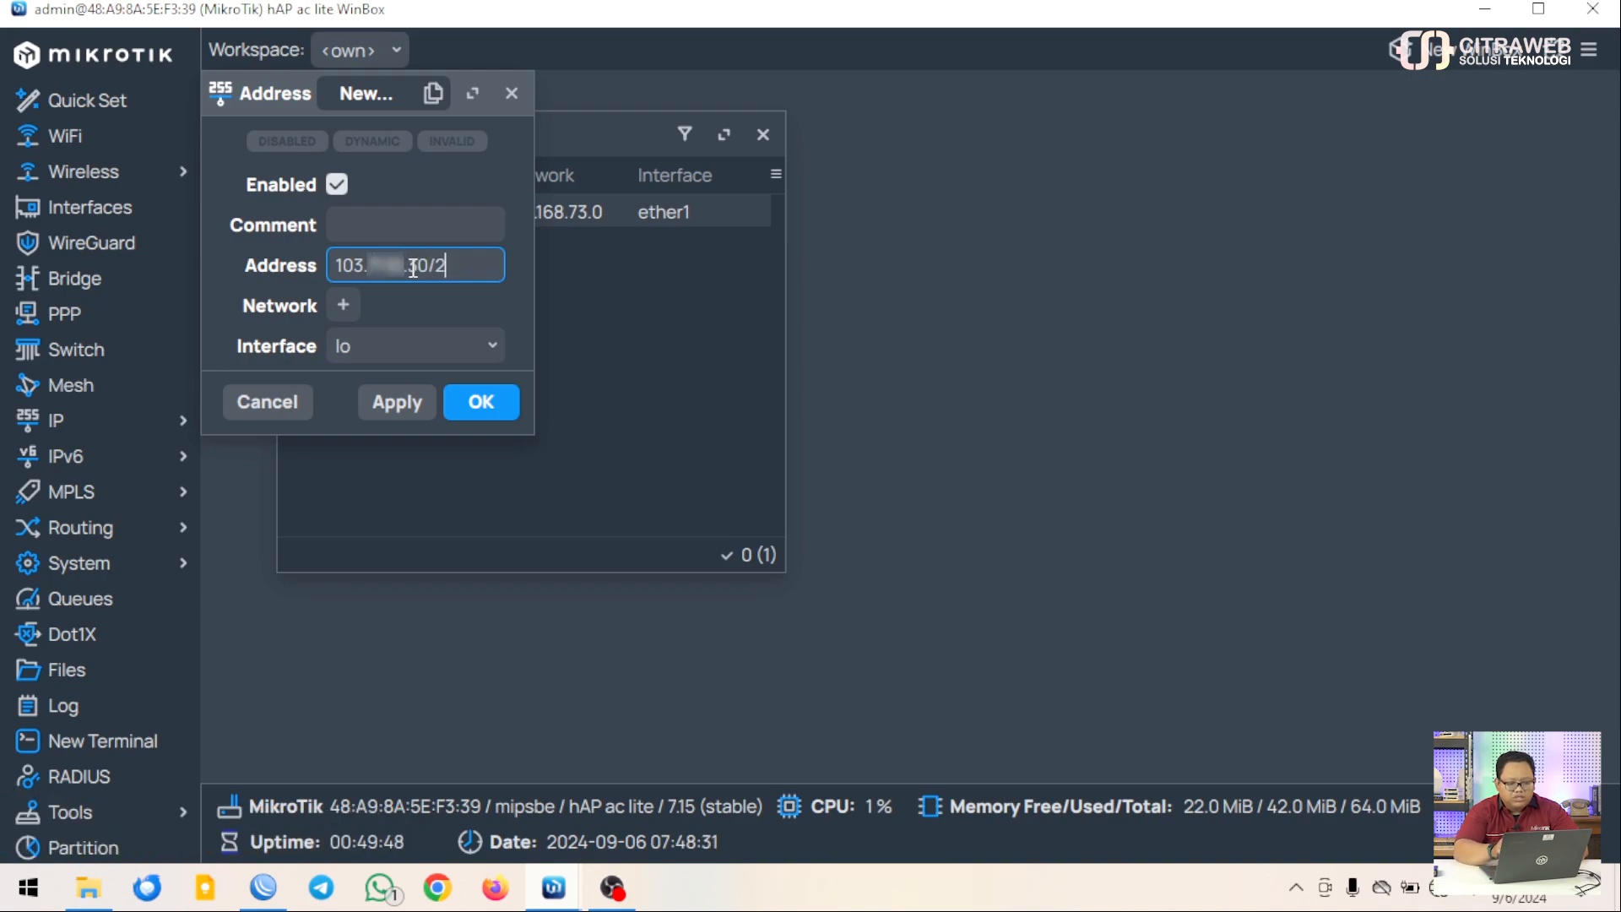
pyautogui.click(394, 353)
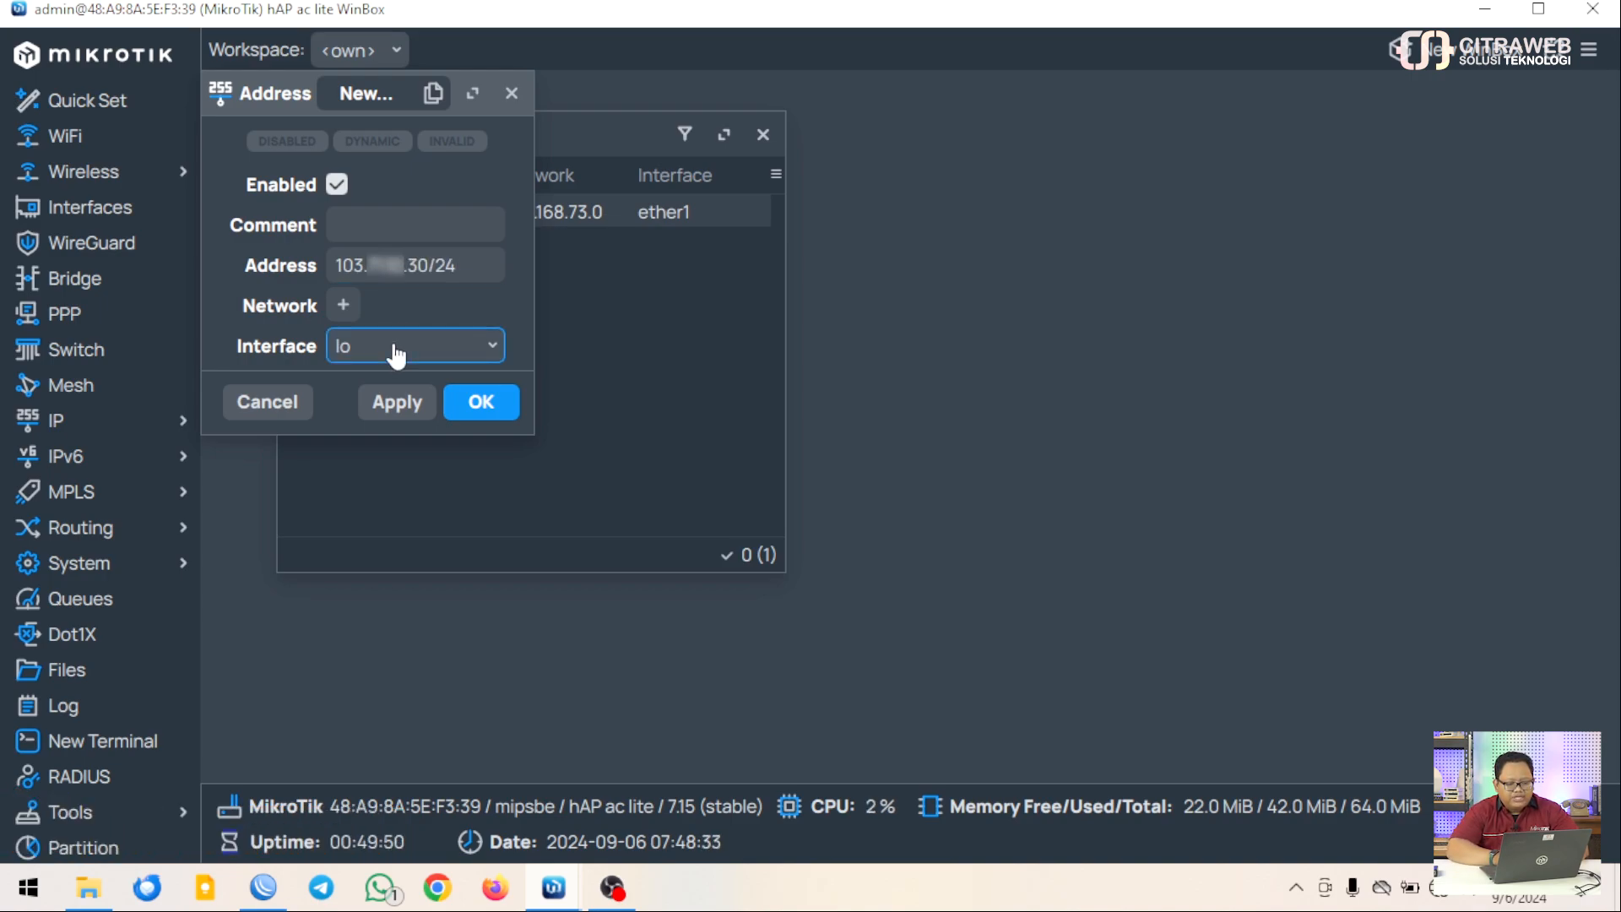
pyautogui.click(389, 387)
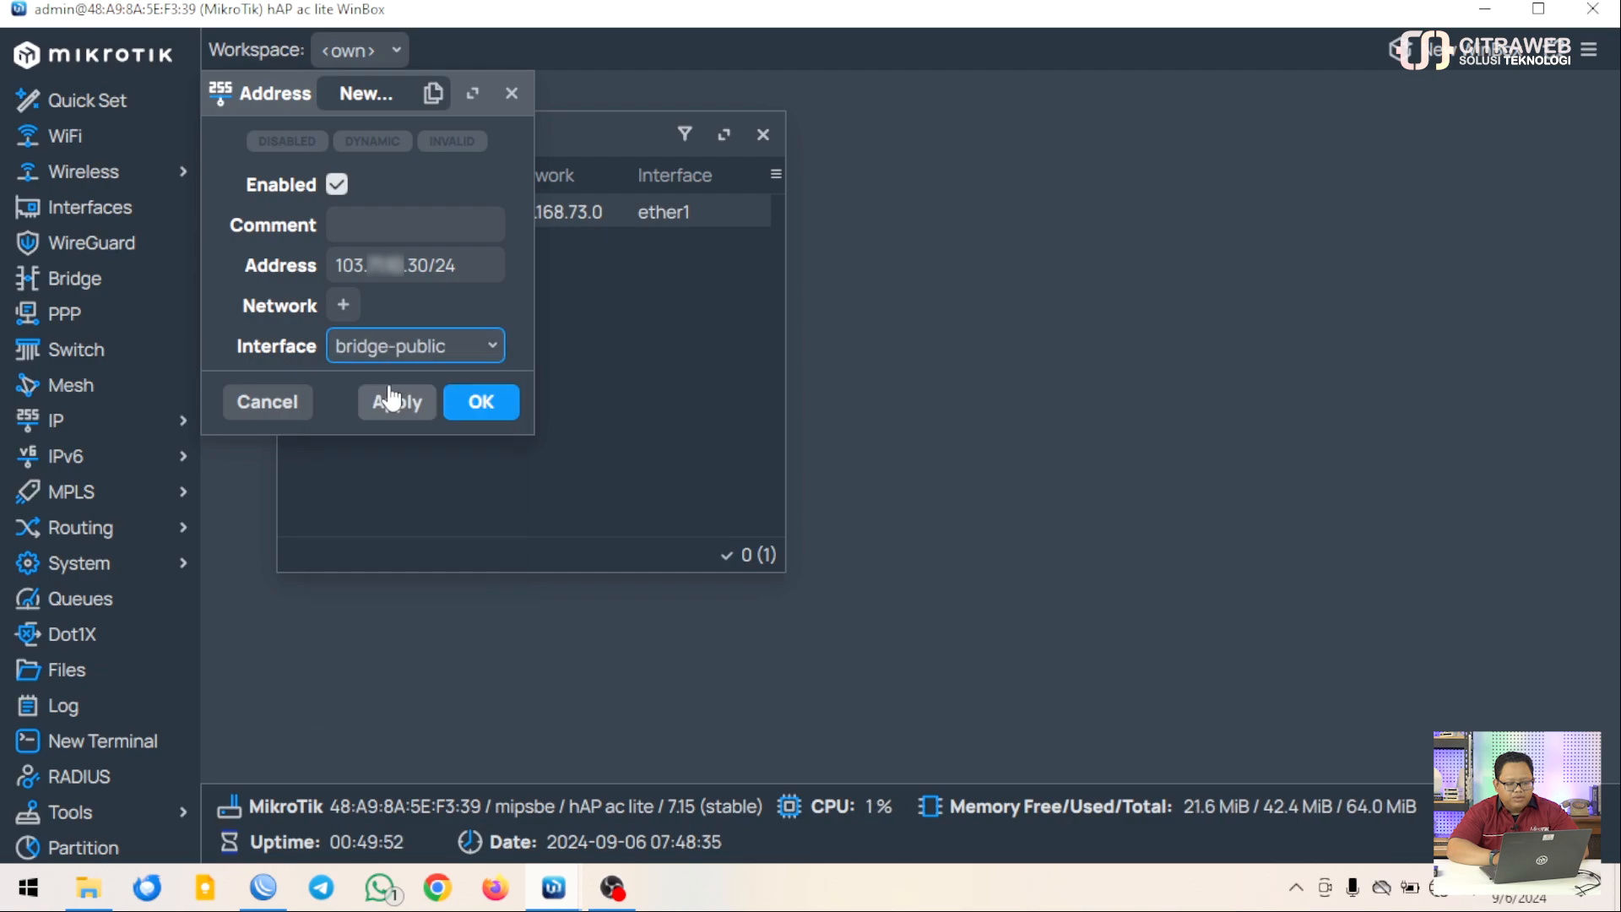
pyautogui.click(478, 402)
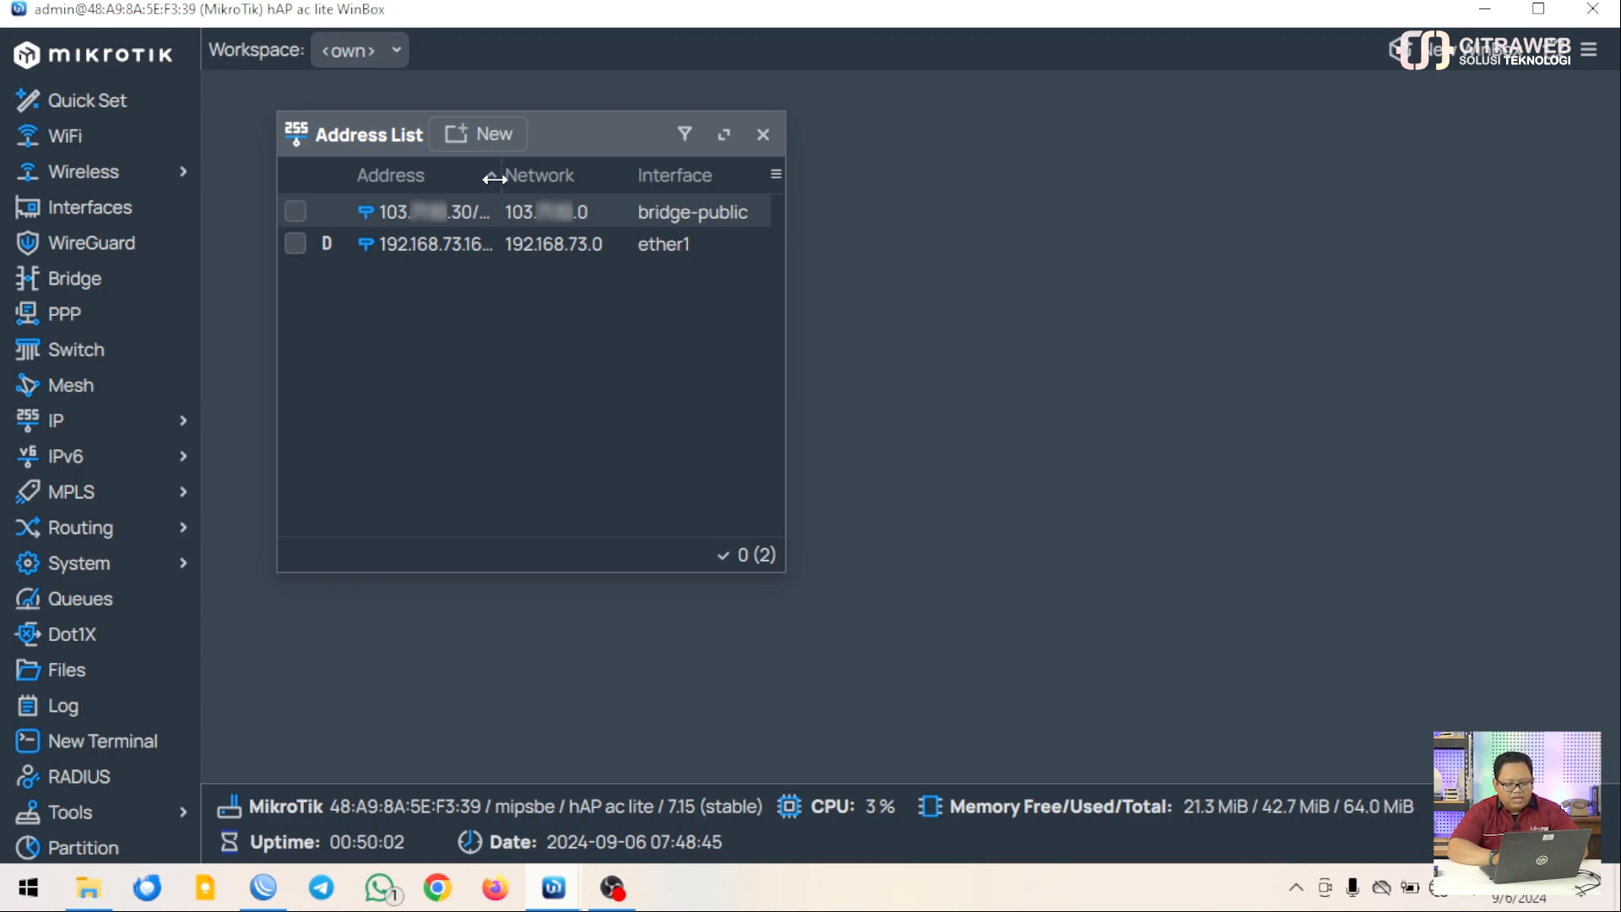
# Widen the Address column and review the new static and dynamic 192.168.73.166/24 entries
pyautogui.moveTo(494, 179); pyautogui.dragTo(533, 179)
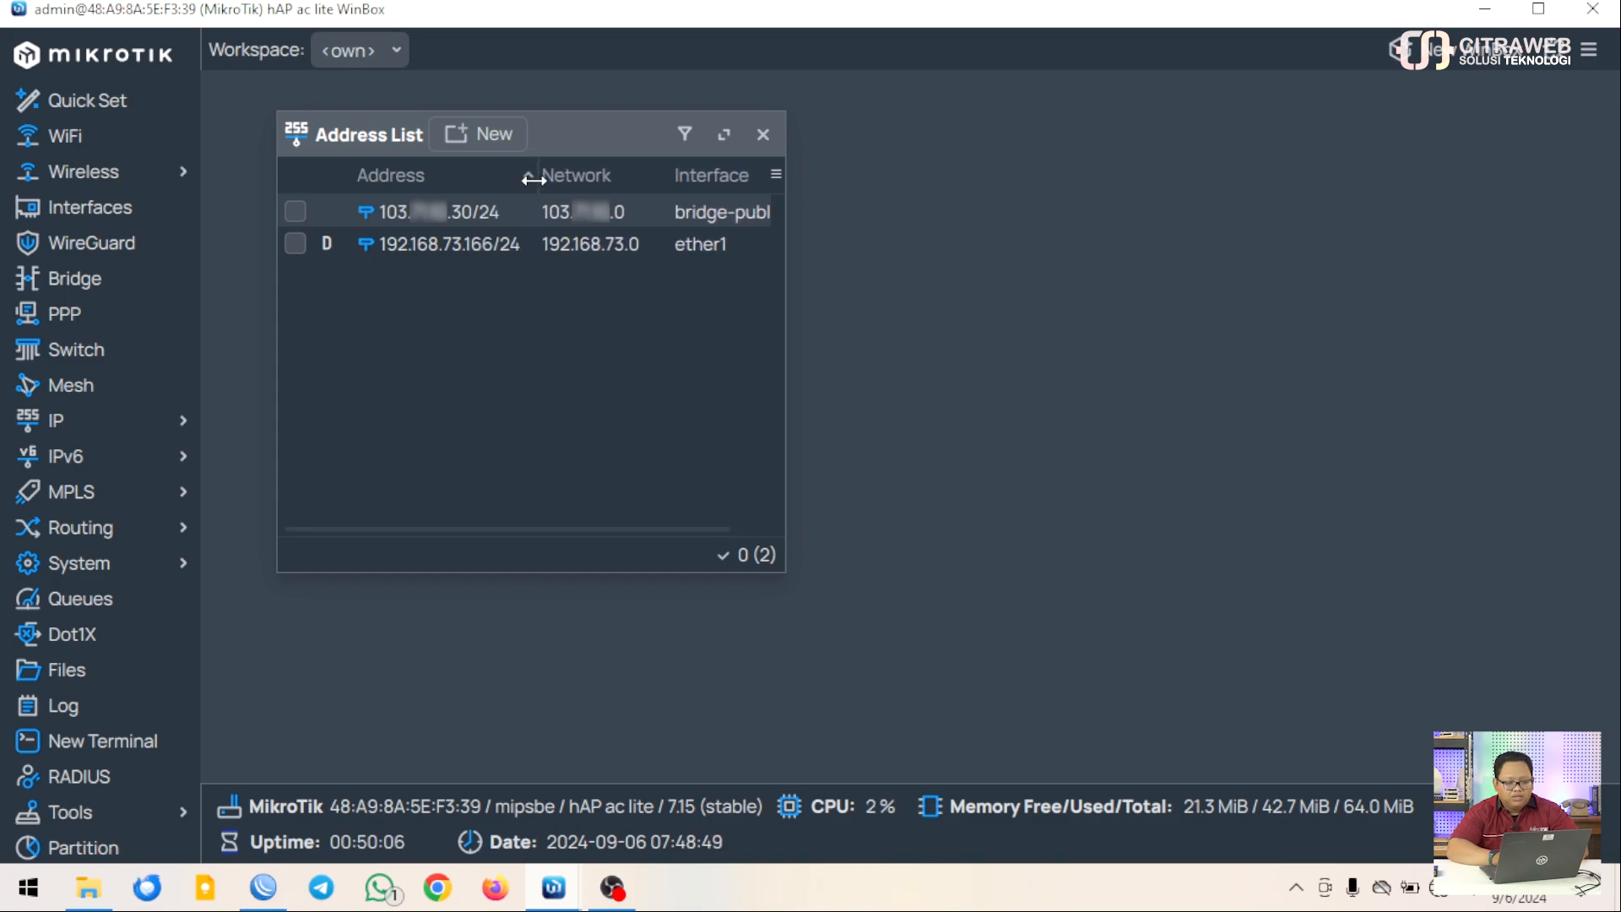
pyautogui.click(504, 216)
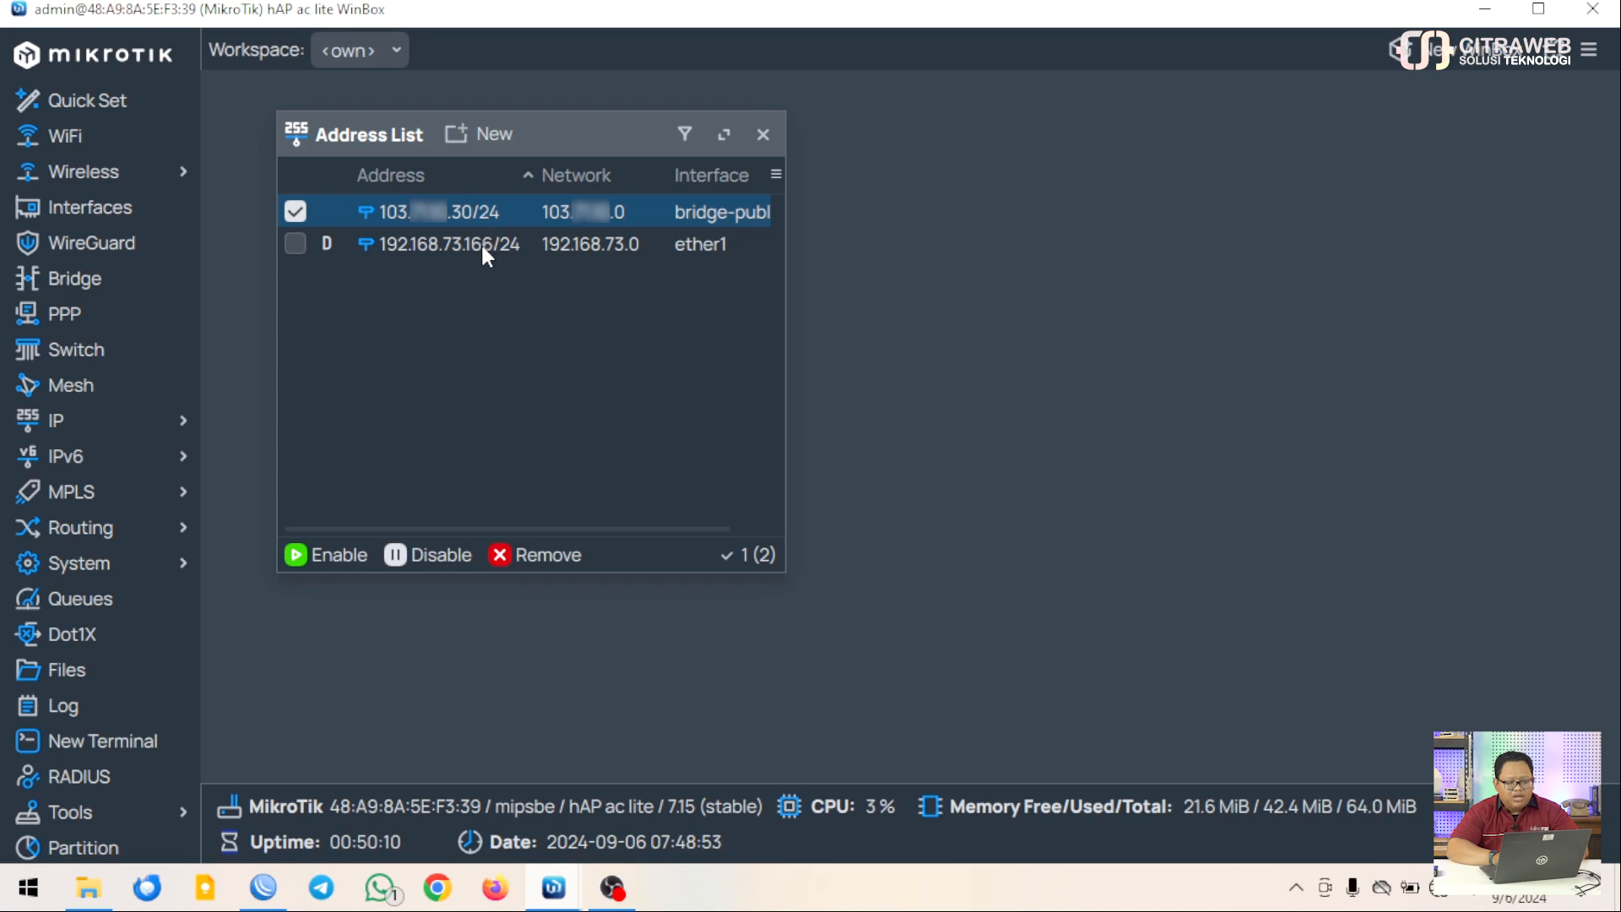
pyautogui.click(483, 245)
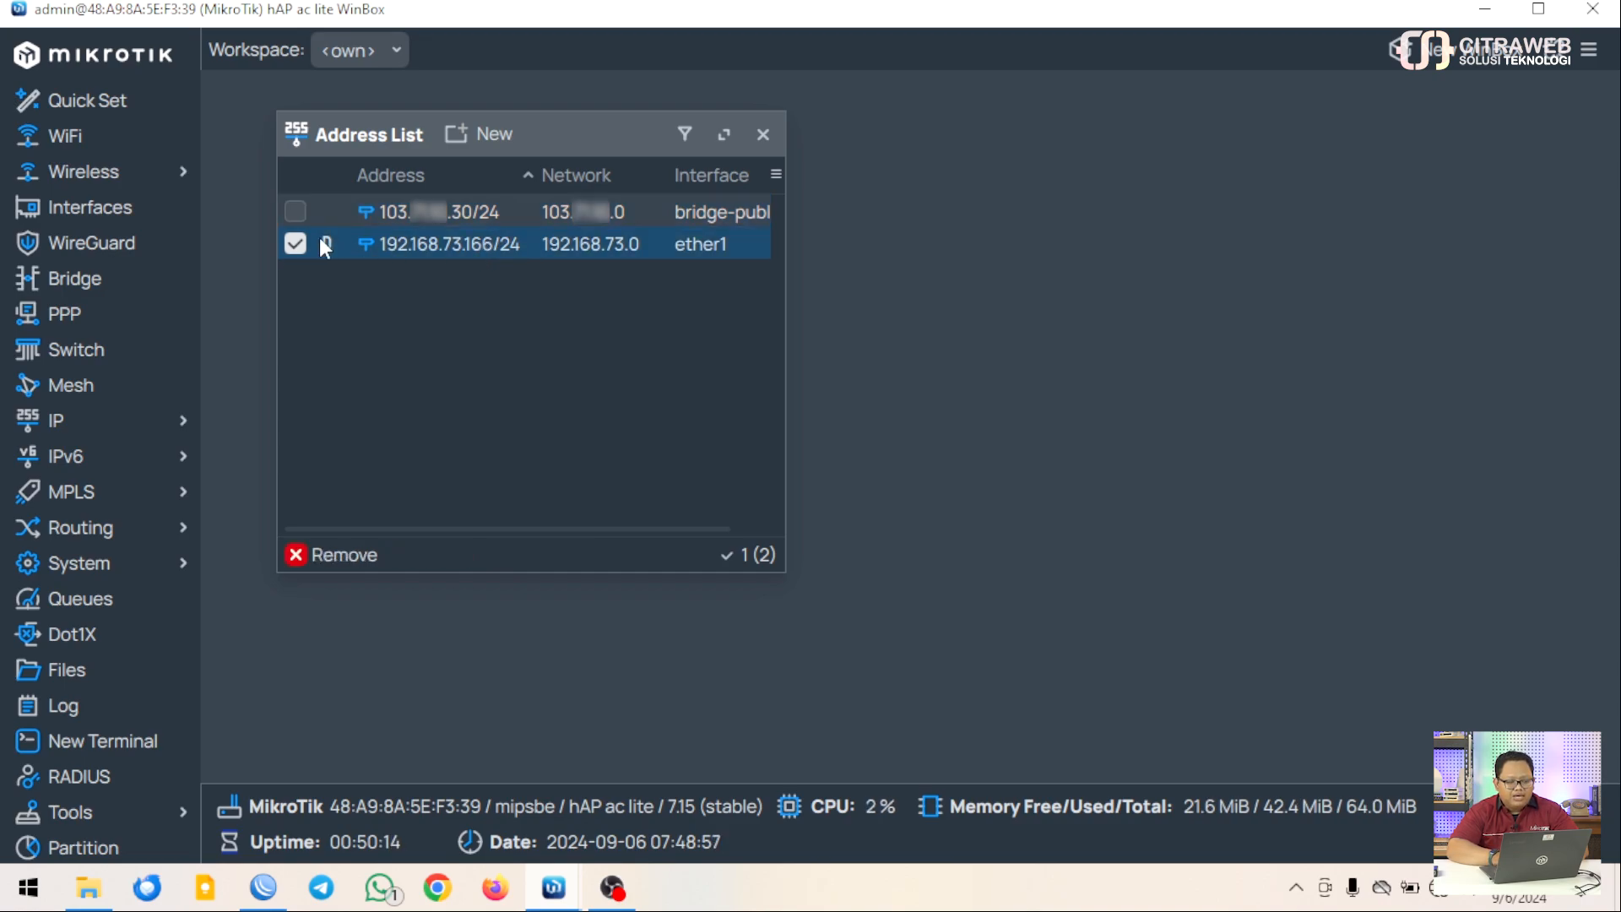
pyautogui.click(295, 244)
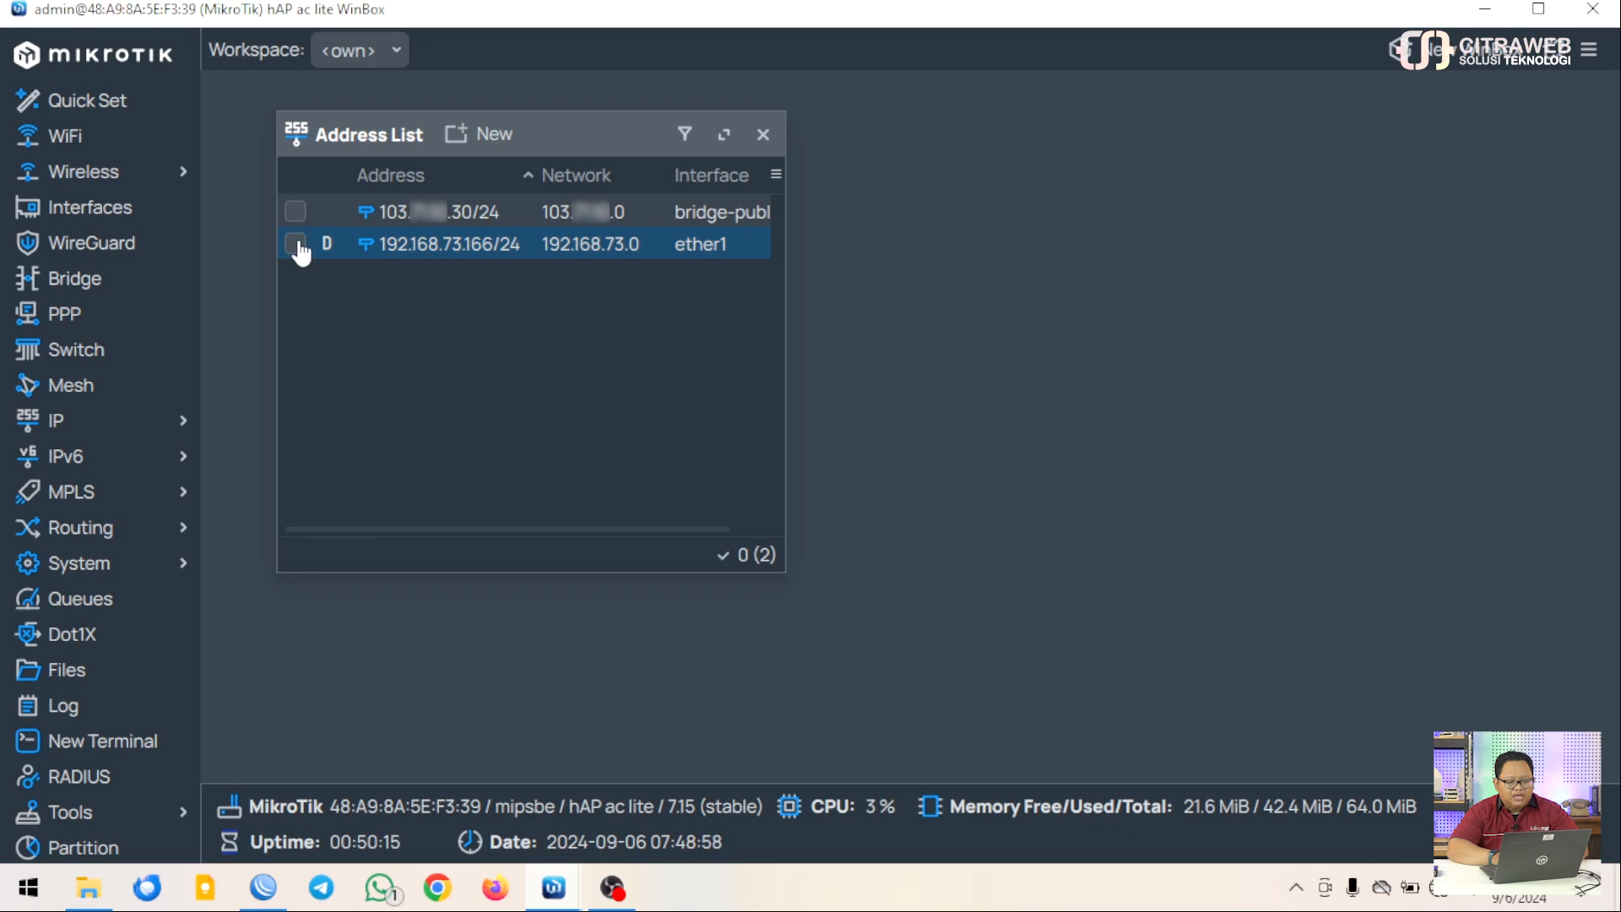
# Add the address 192.168.30.1/24 on ether2 to the Address List, then close the list
pyautogui.click(466, 142)
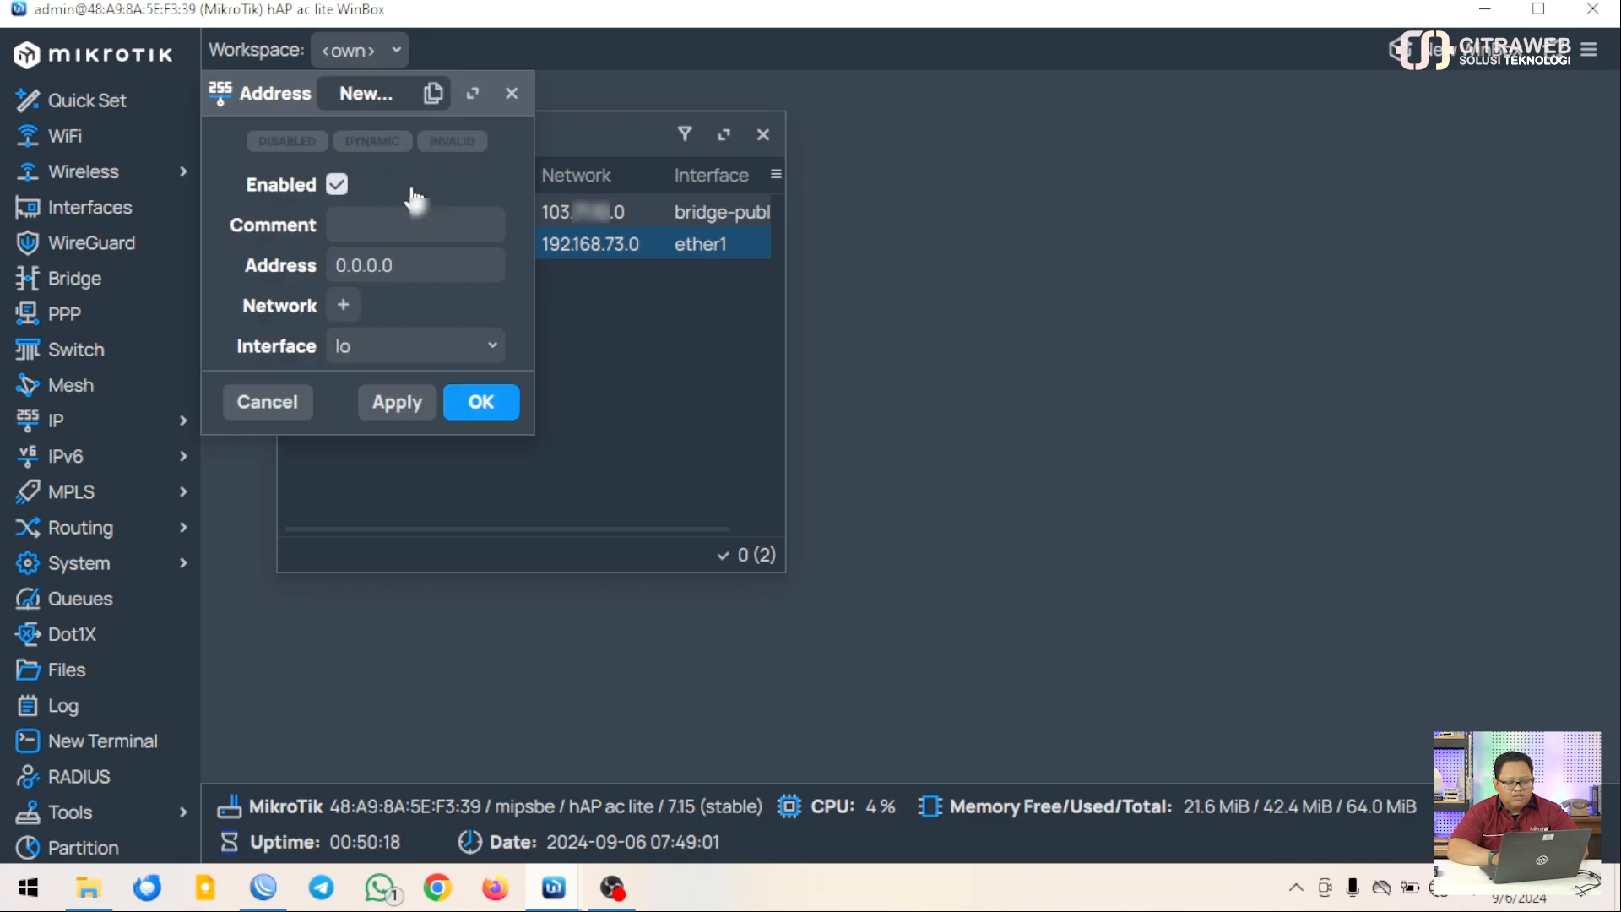
pyautogui.doubleClick(402, 265)
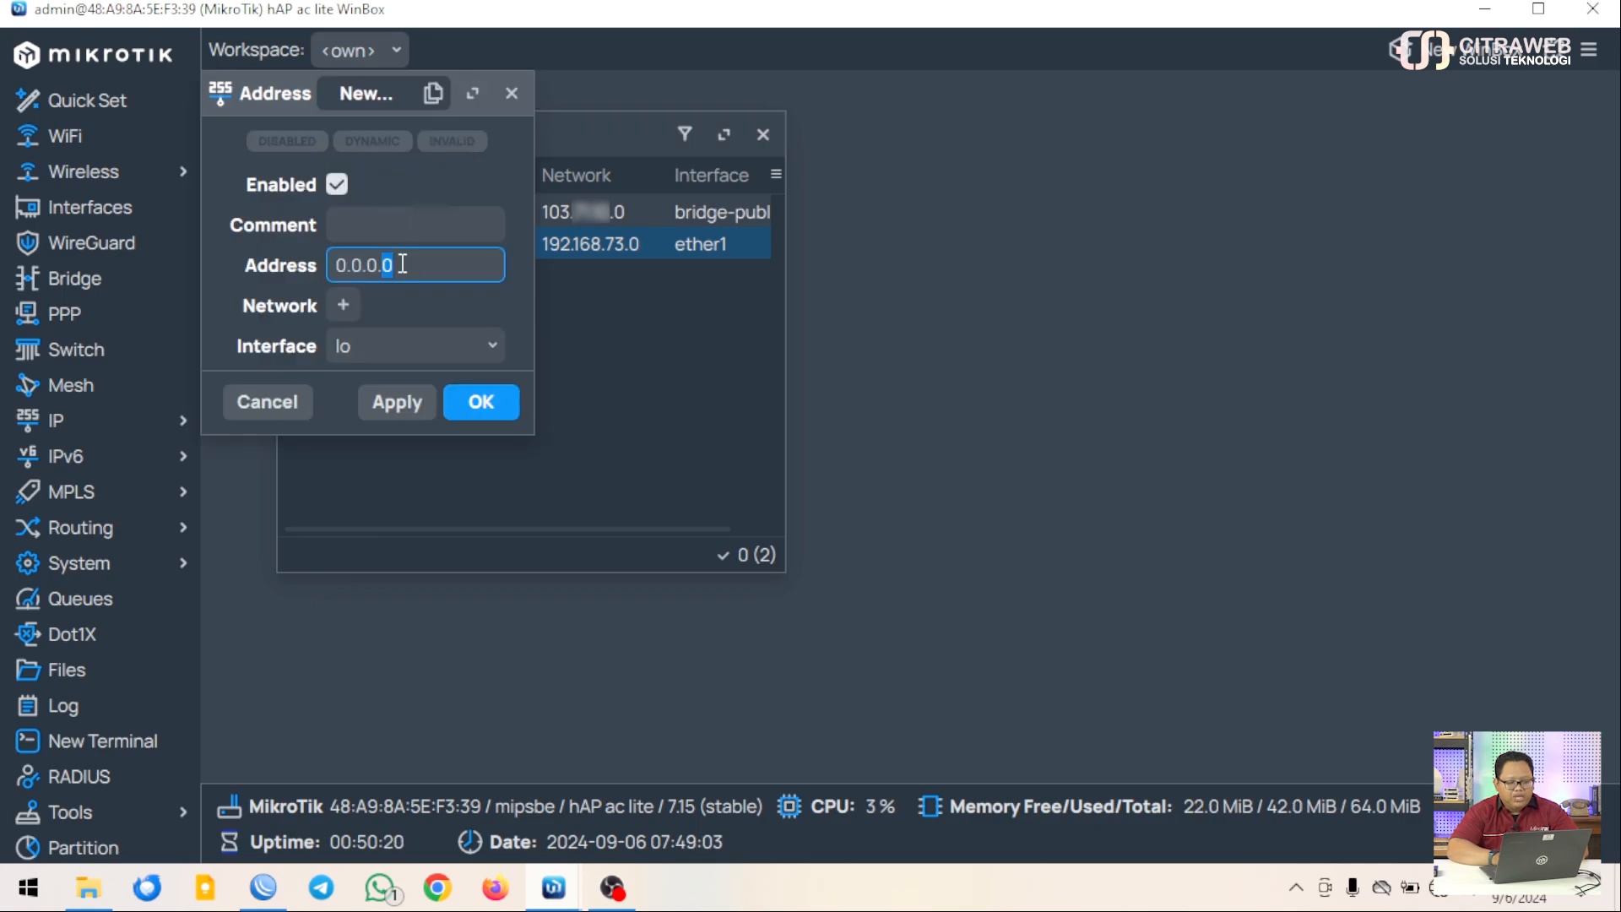
pyautogui.press('BackSpace')
pyautogui.press('BackSpace')
pyautogui.press('BackSpace')
pyautogui.press('BackSpace')
pyautogui.press('BackSpace')
pyautogui.press('BackSpace')
pyautogui.press('BackSpace')
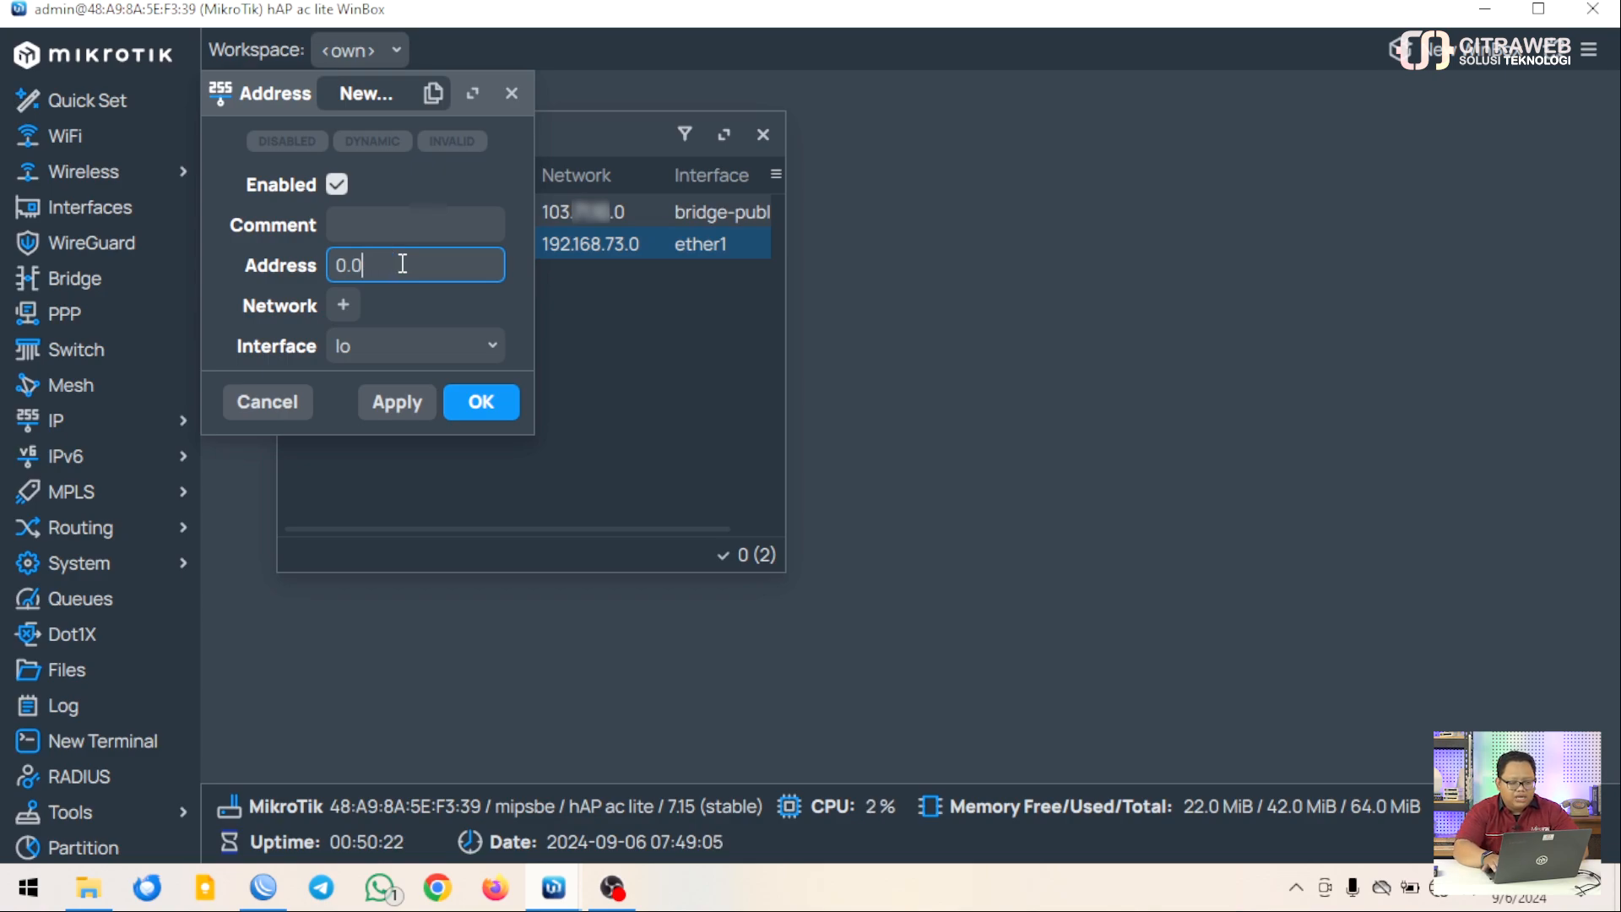
pyautogui.write('192.')
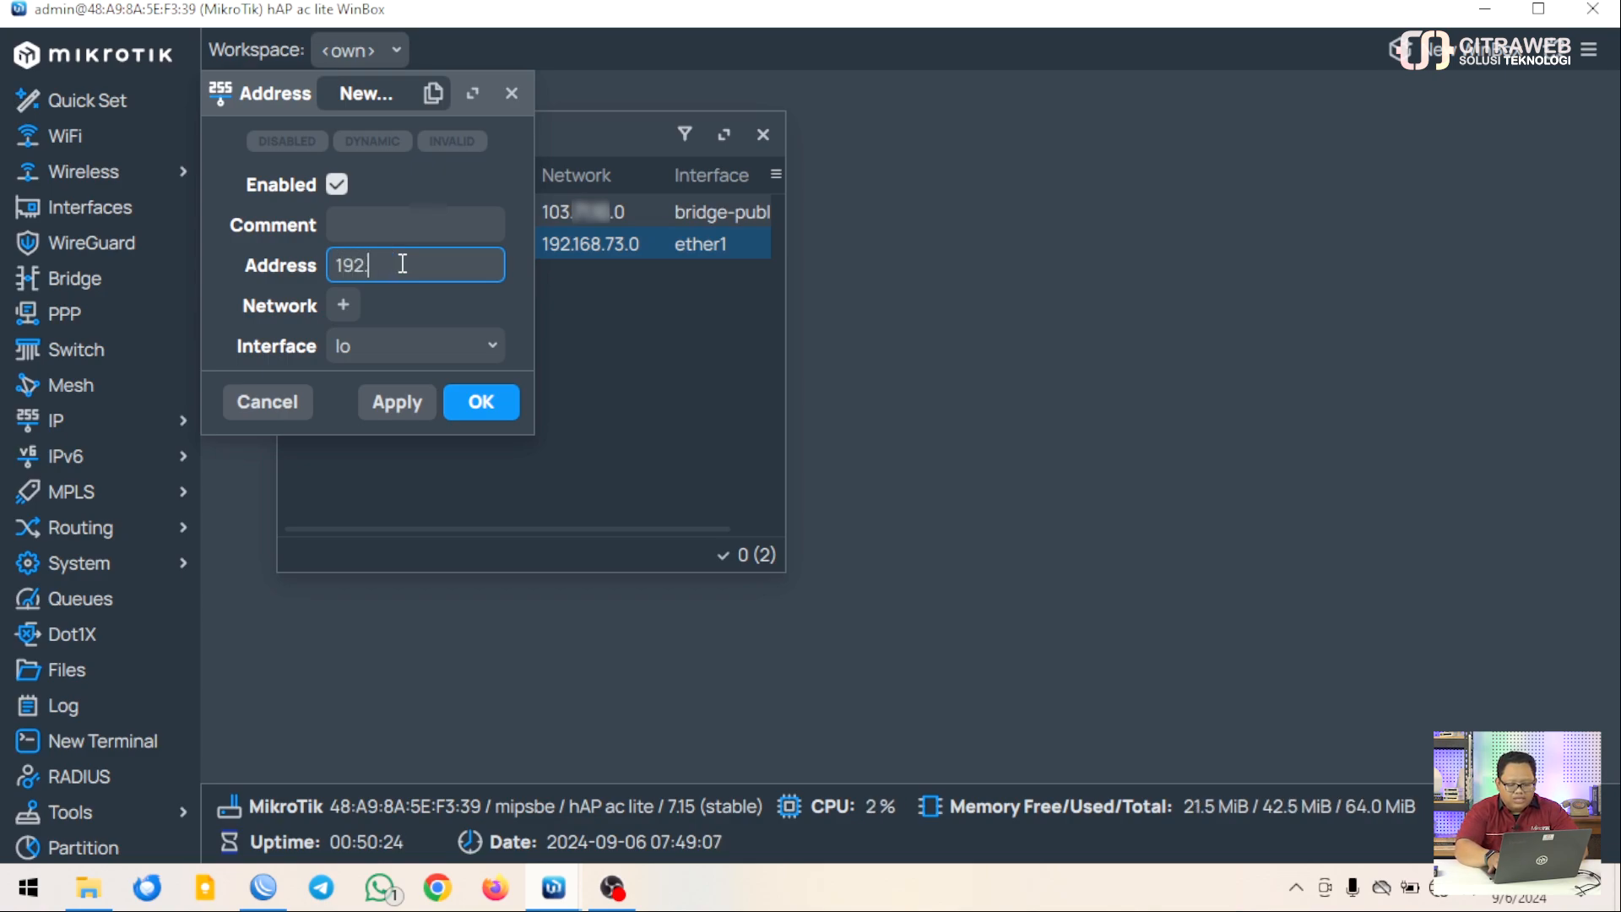
pyautogui.write('168.')
pyautogui.write('10.1/24')
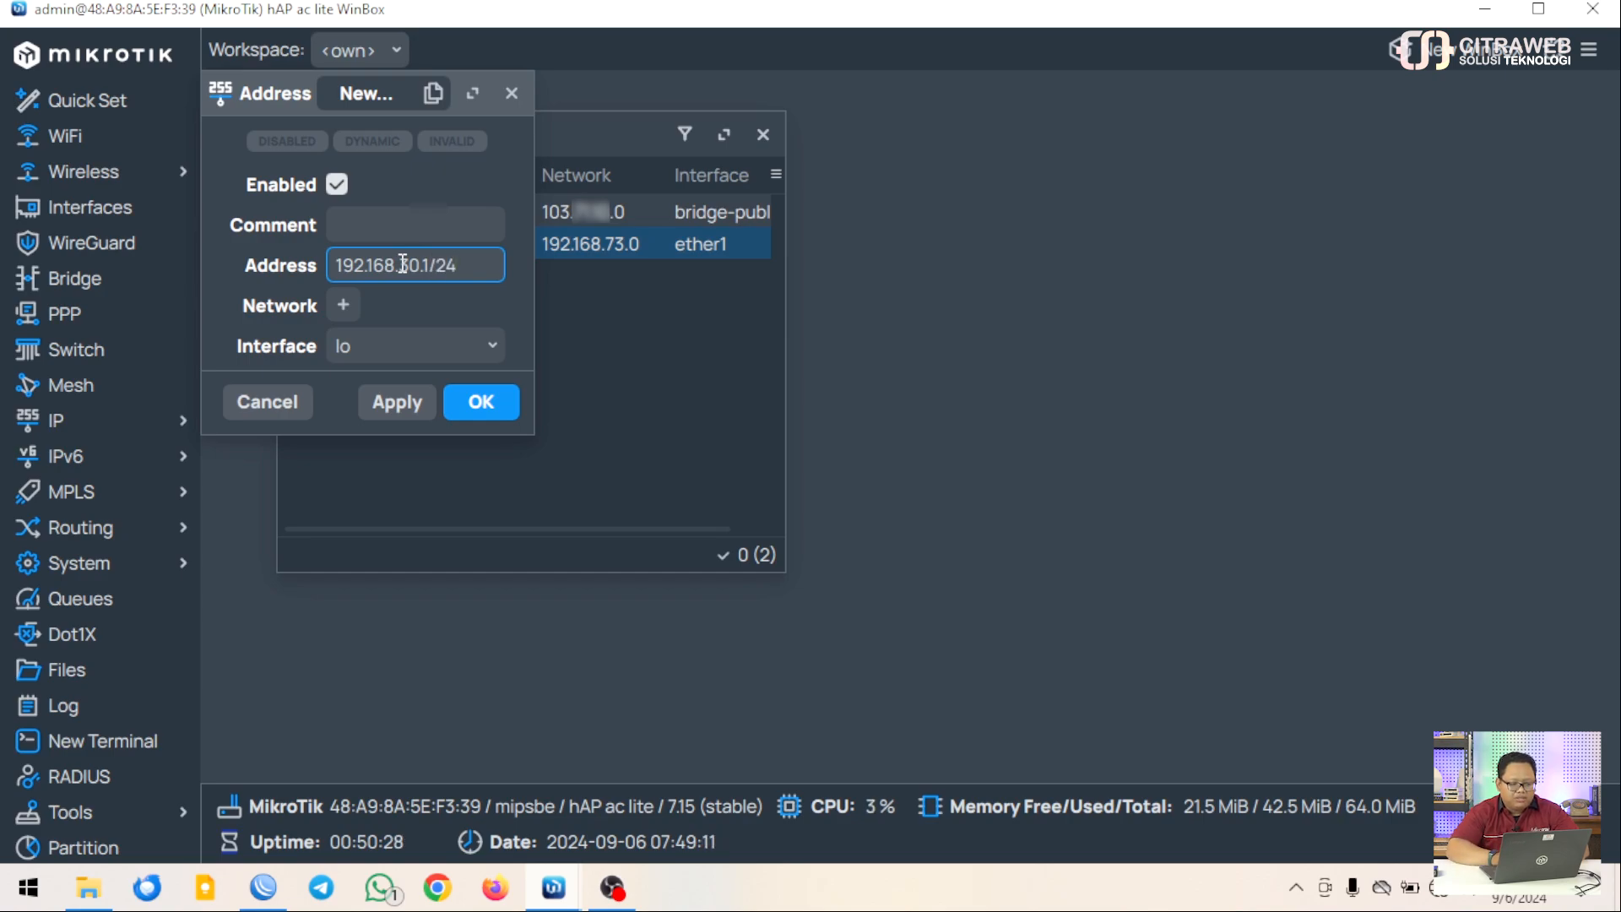
pyautogui.click(483, 350)
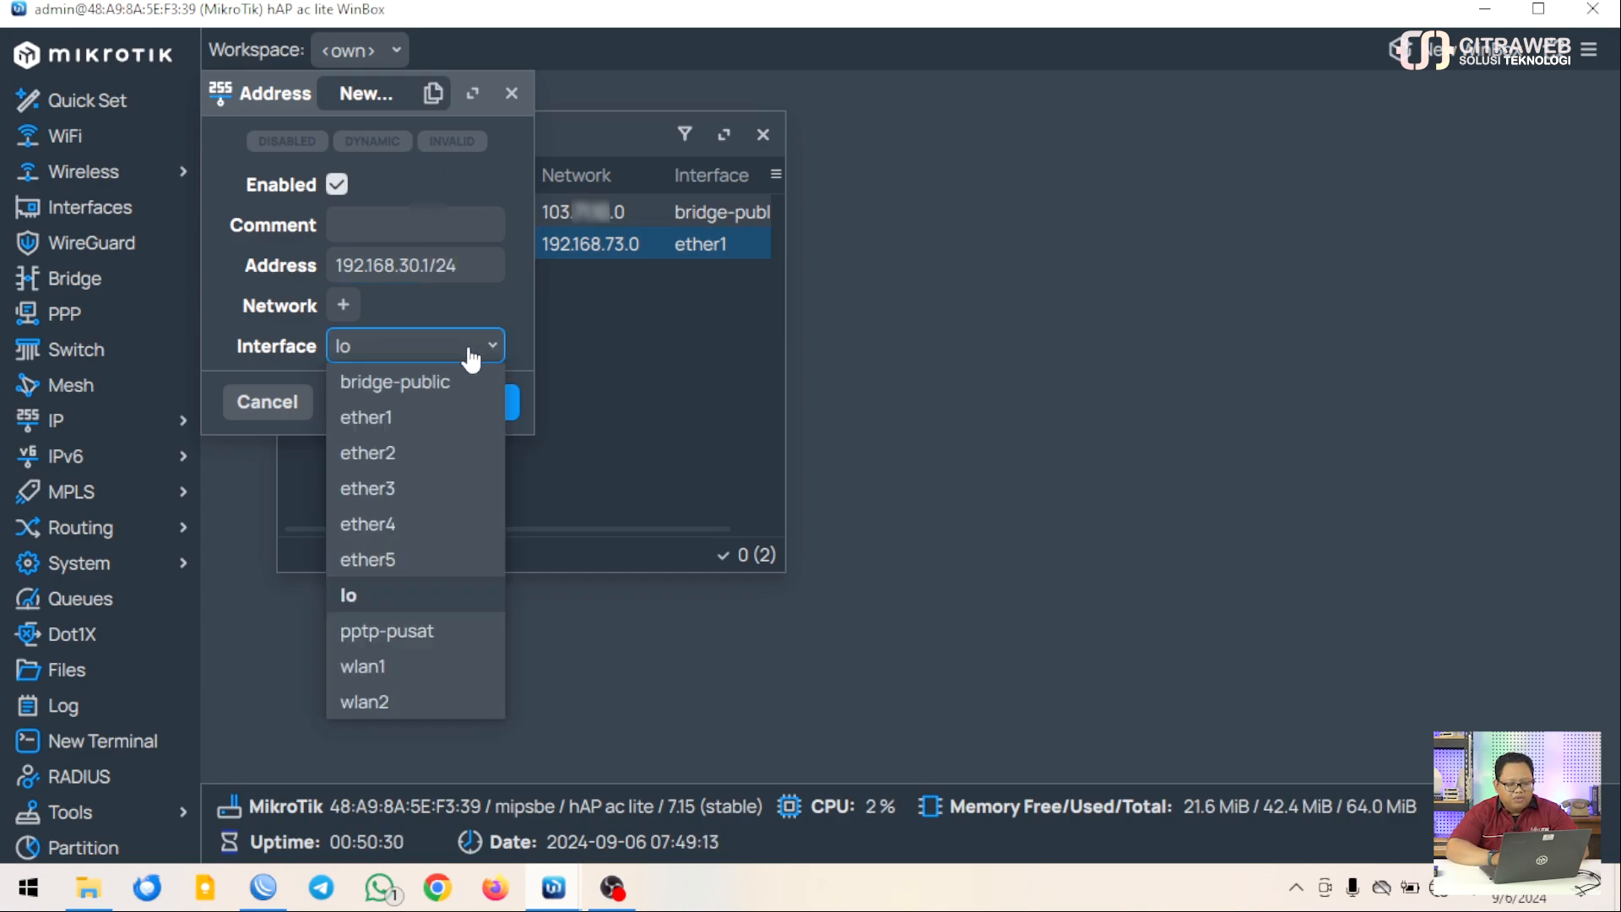
pyautogui.click(393, 454)
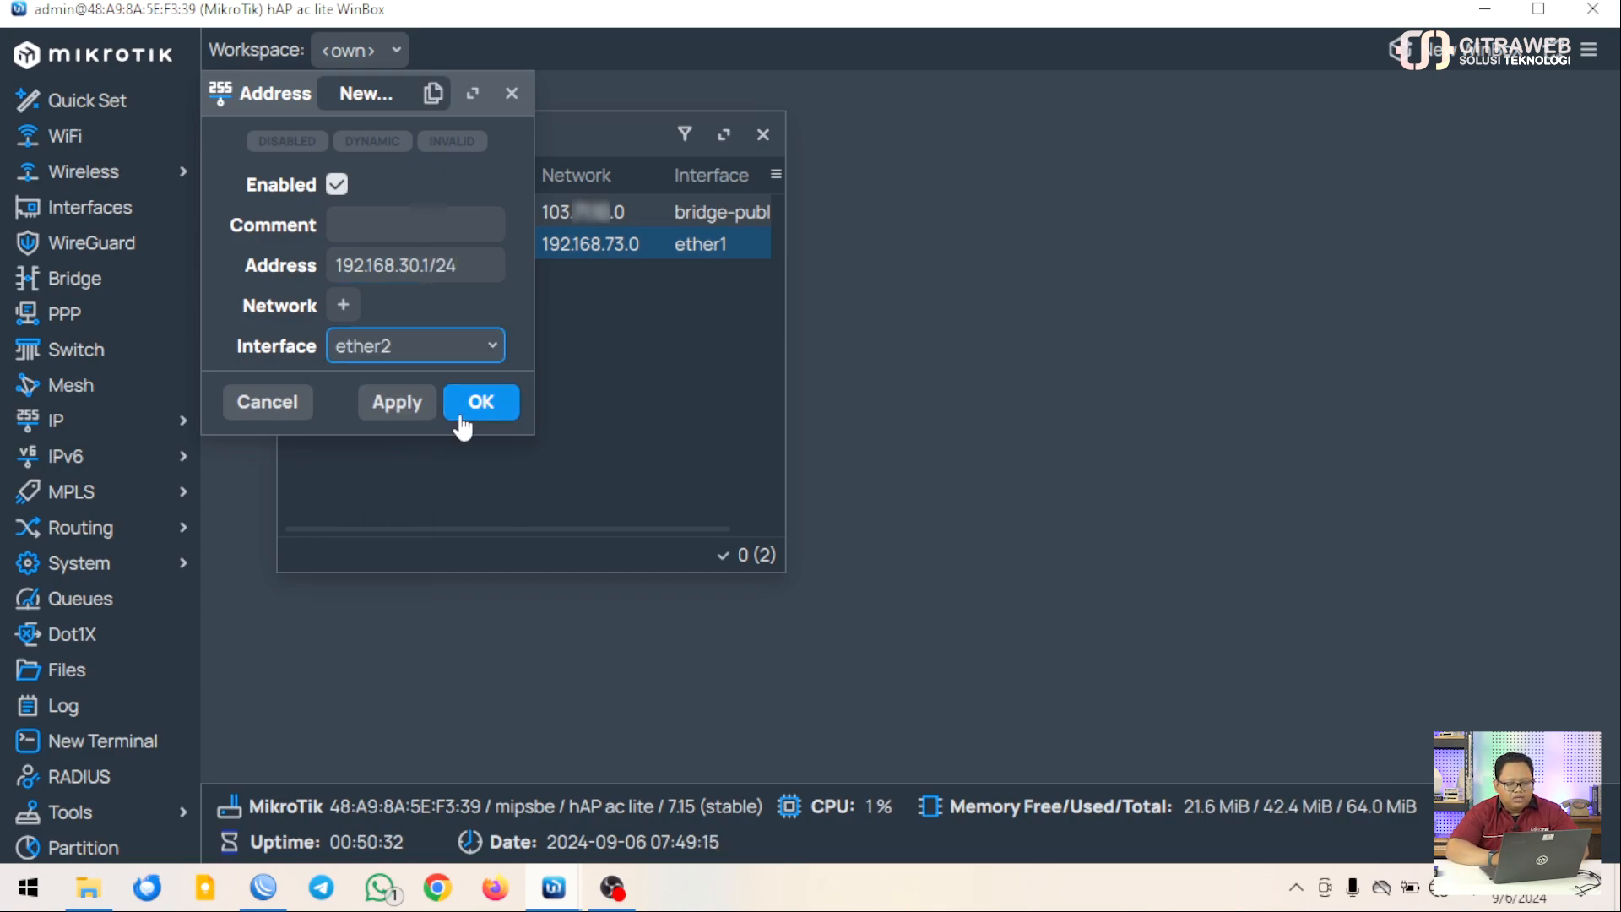
pyautogui.click(478, 407)
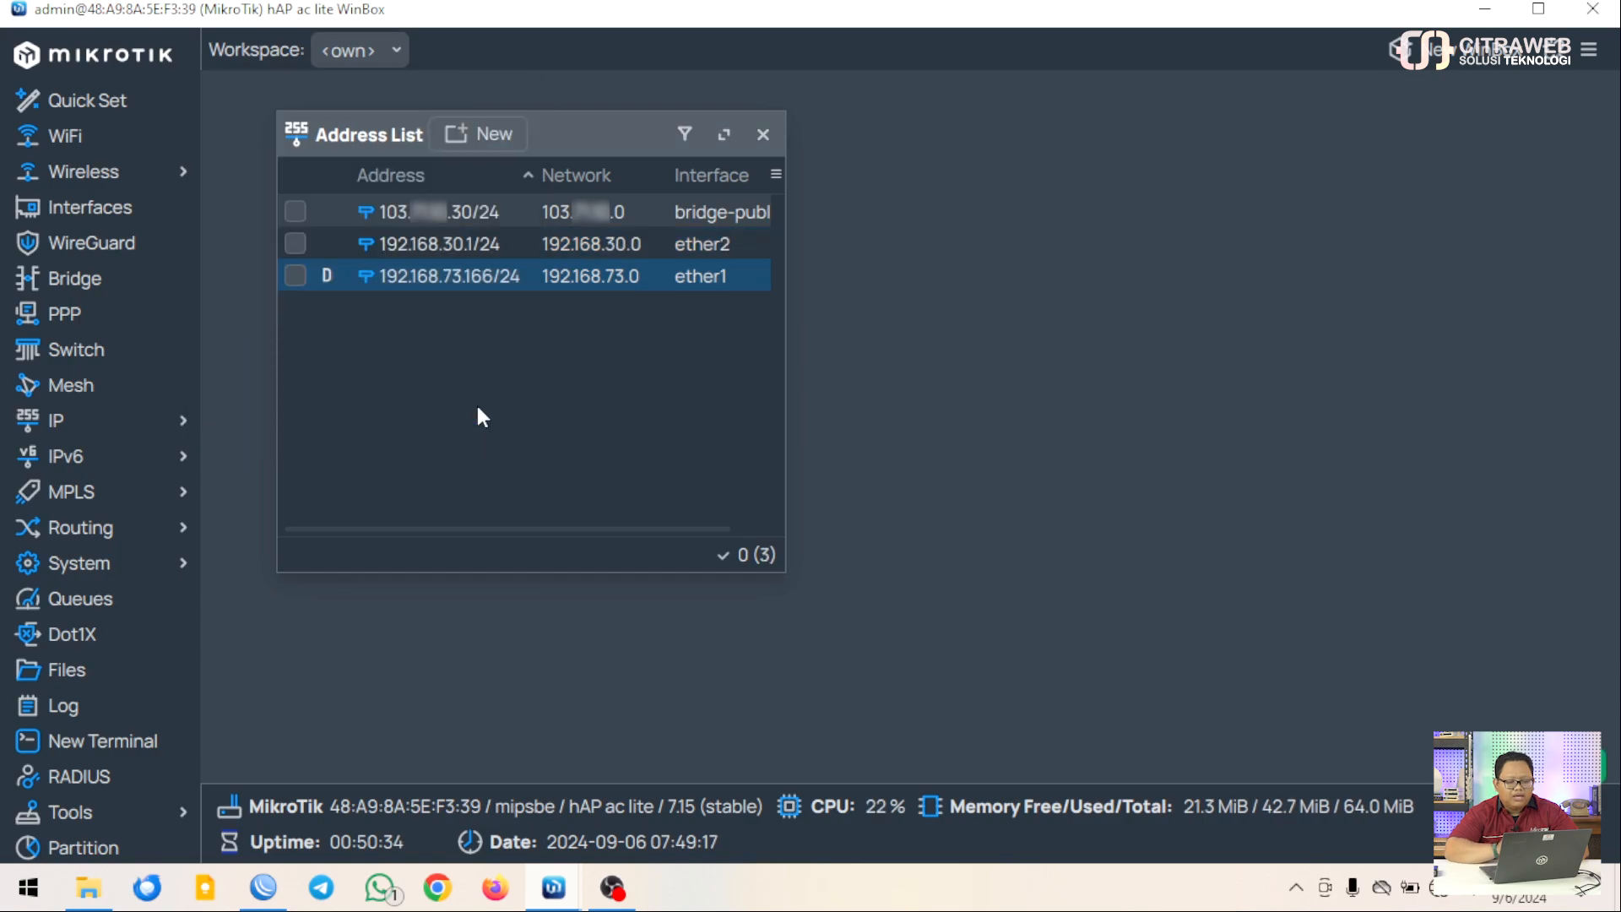
pyautogui.click(495, 253)
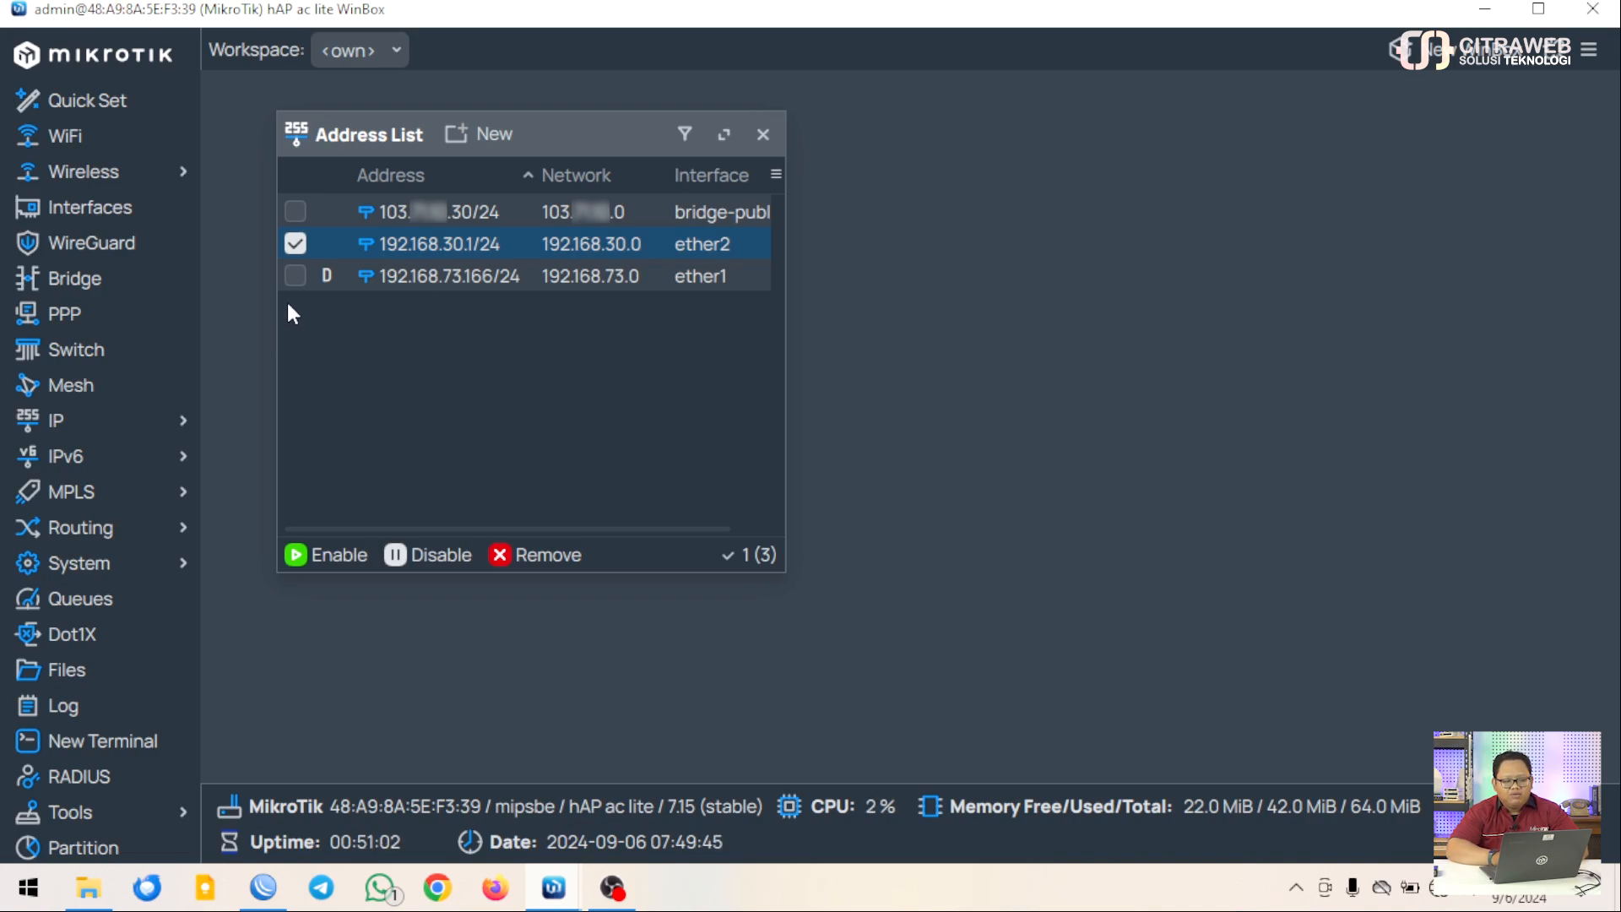
pyautogui.click(295, 245)
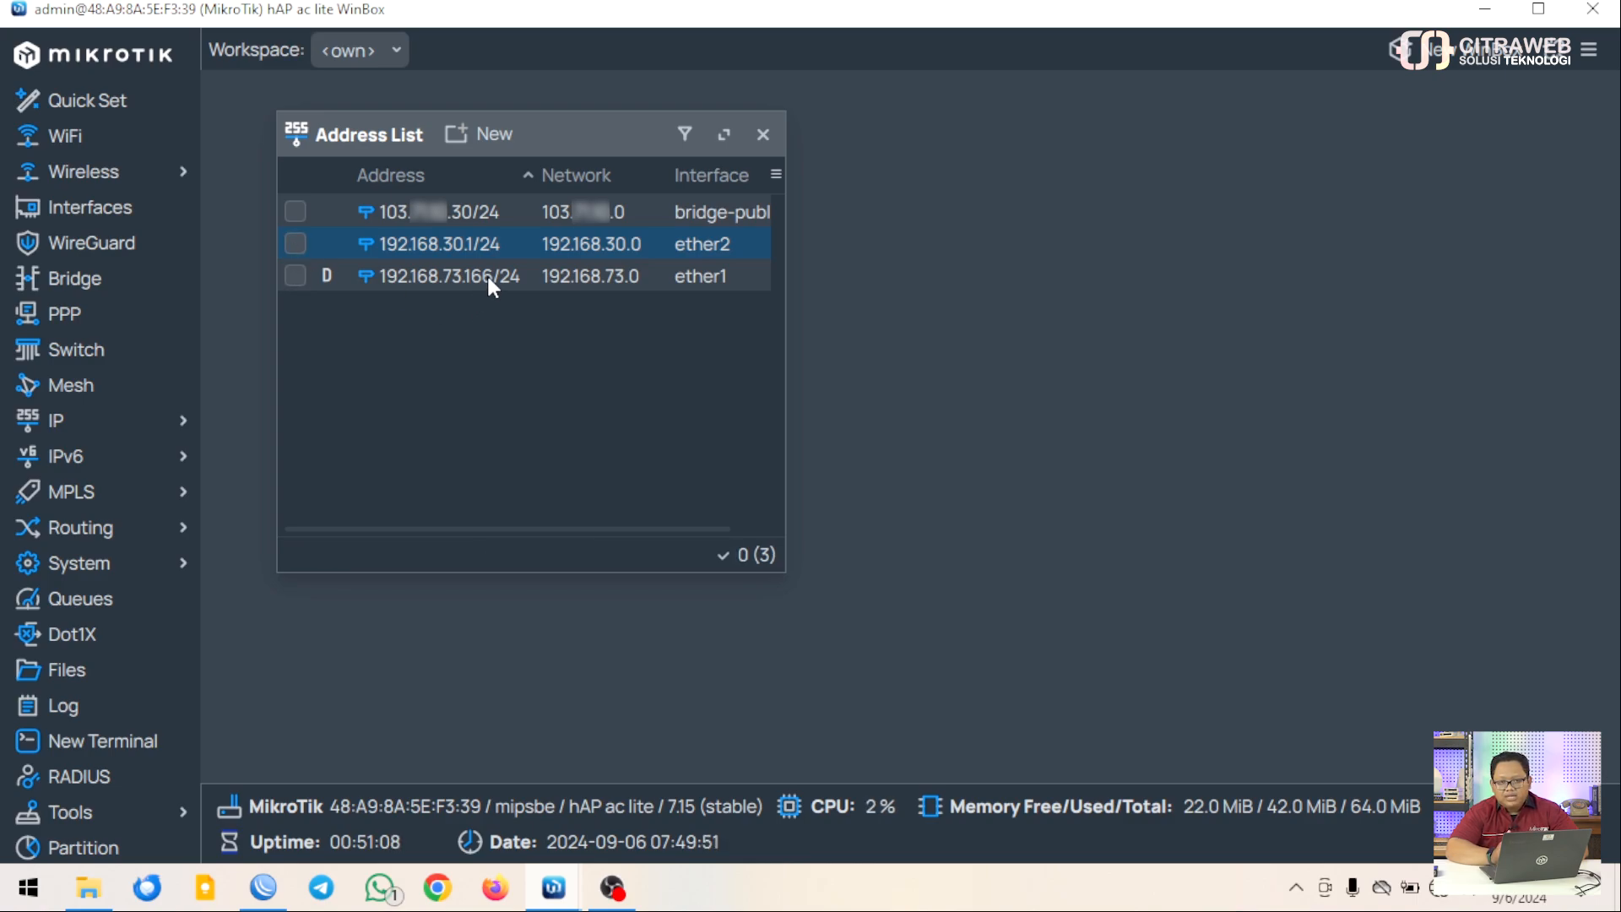
pyautogui.click(764, 135)
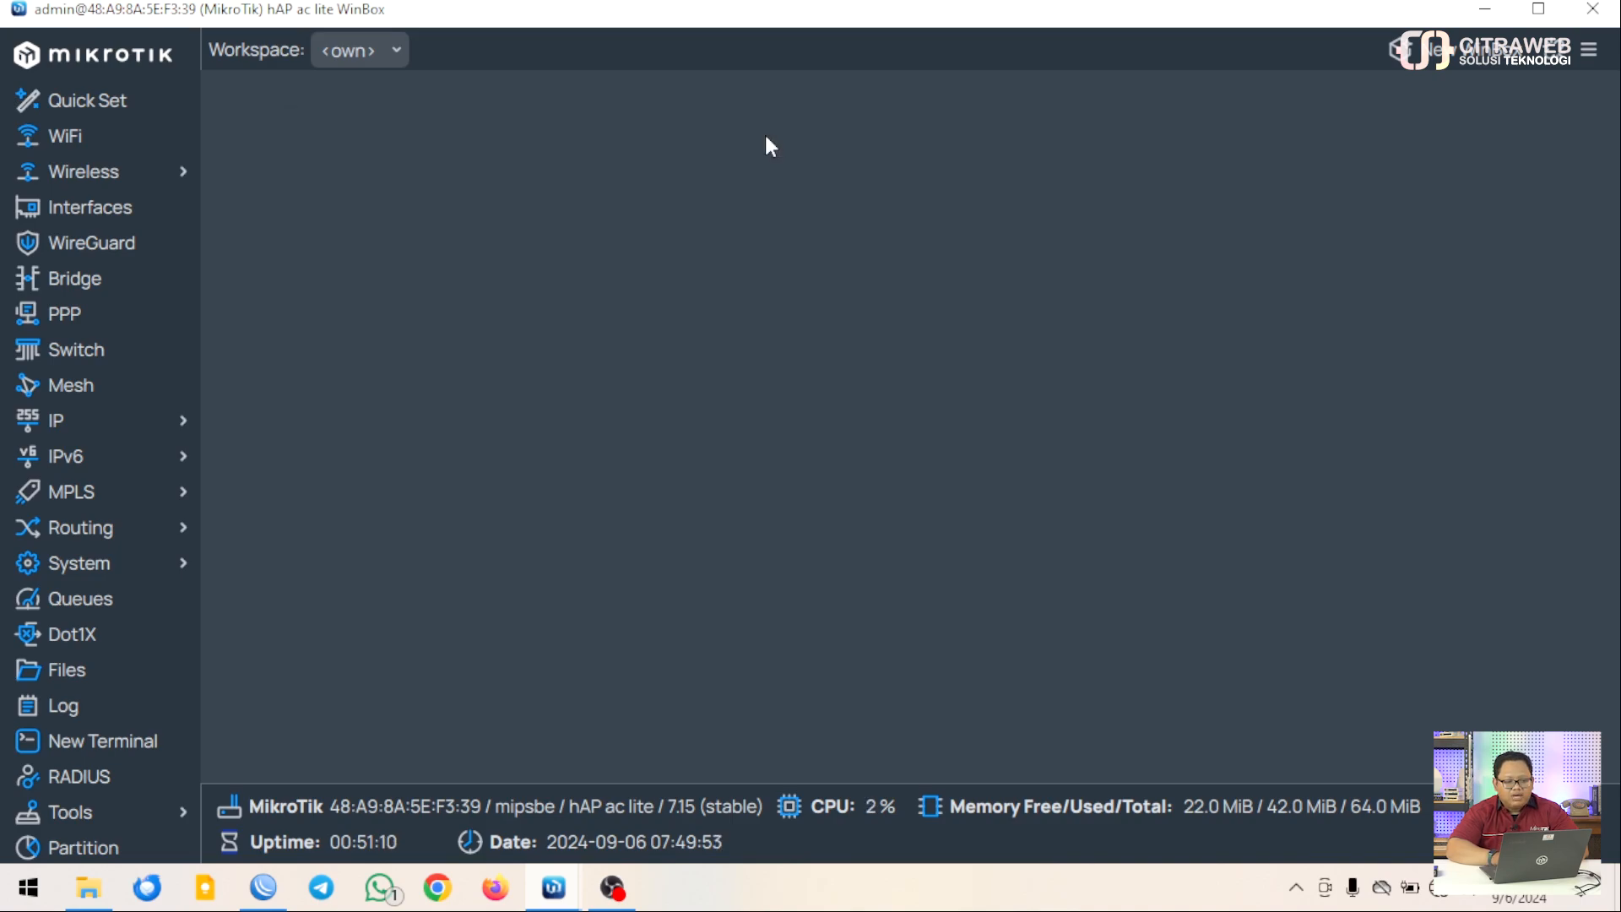
pyautogui.click(164, 433)
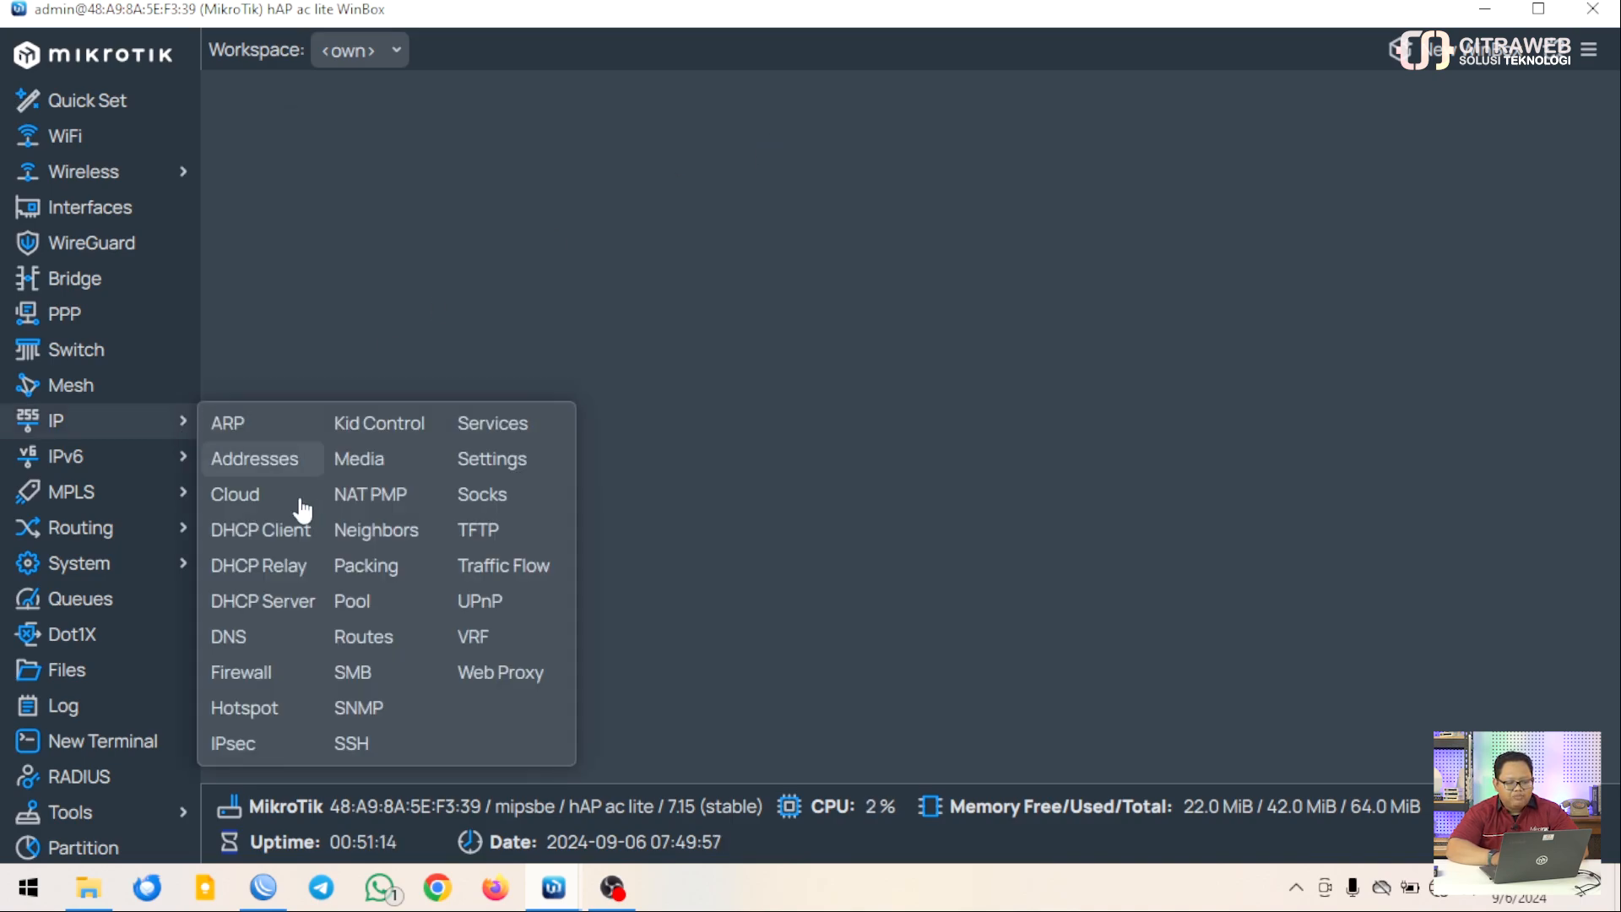
pyautogui.click(363, 639)
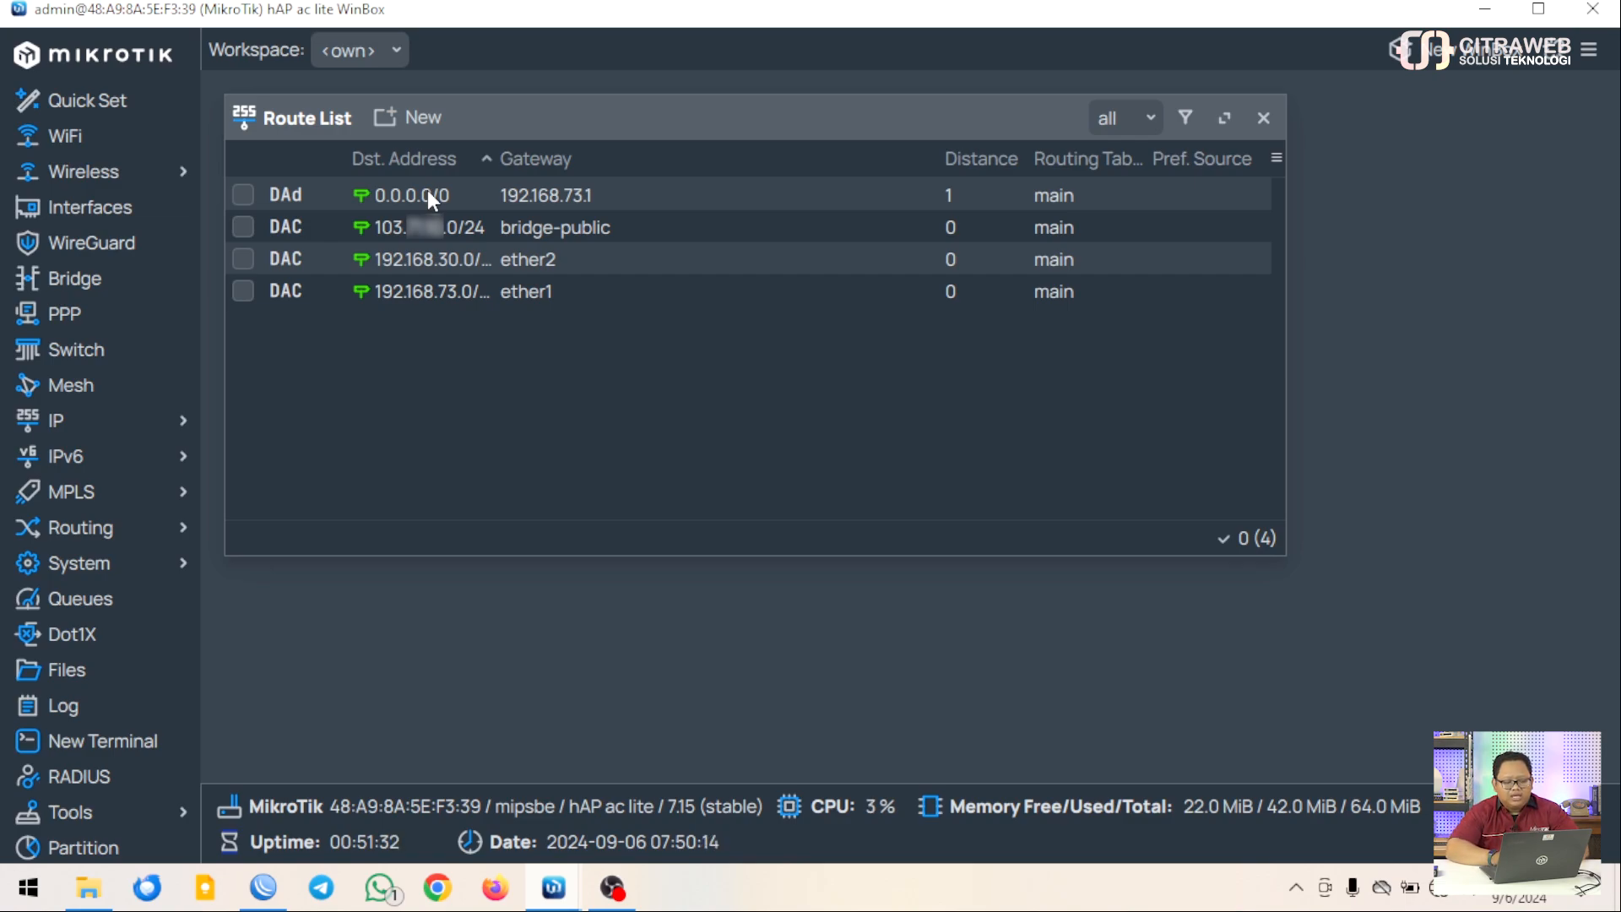
pyautogui.click(400, 121)
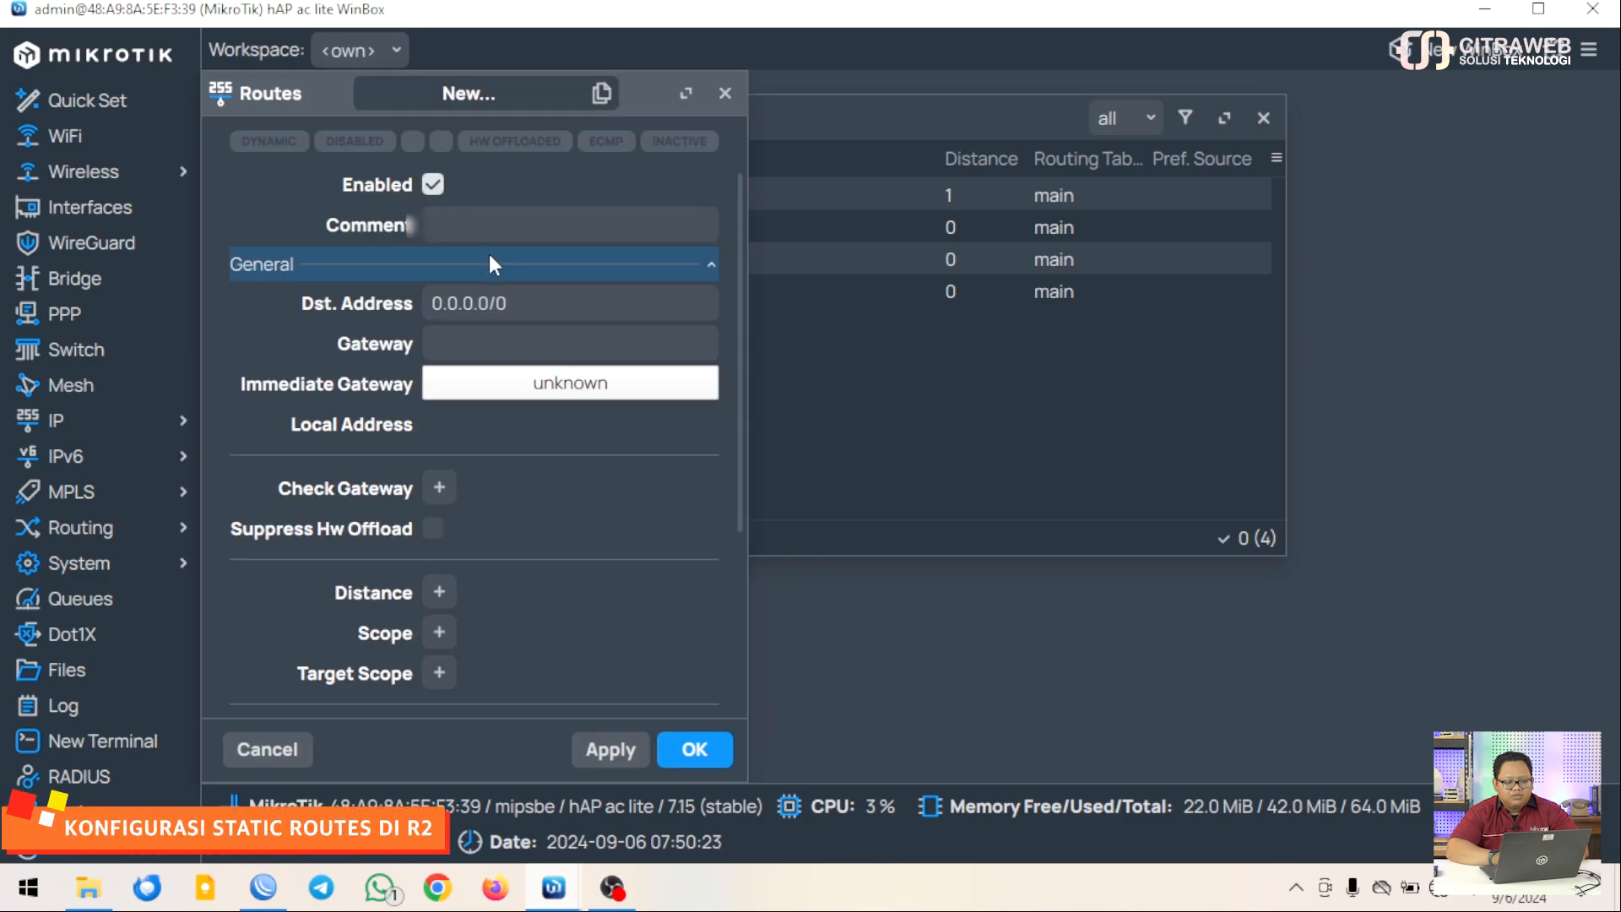
pyautogui.doubleClick(513, 300)
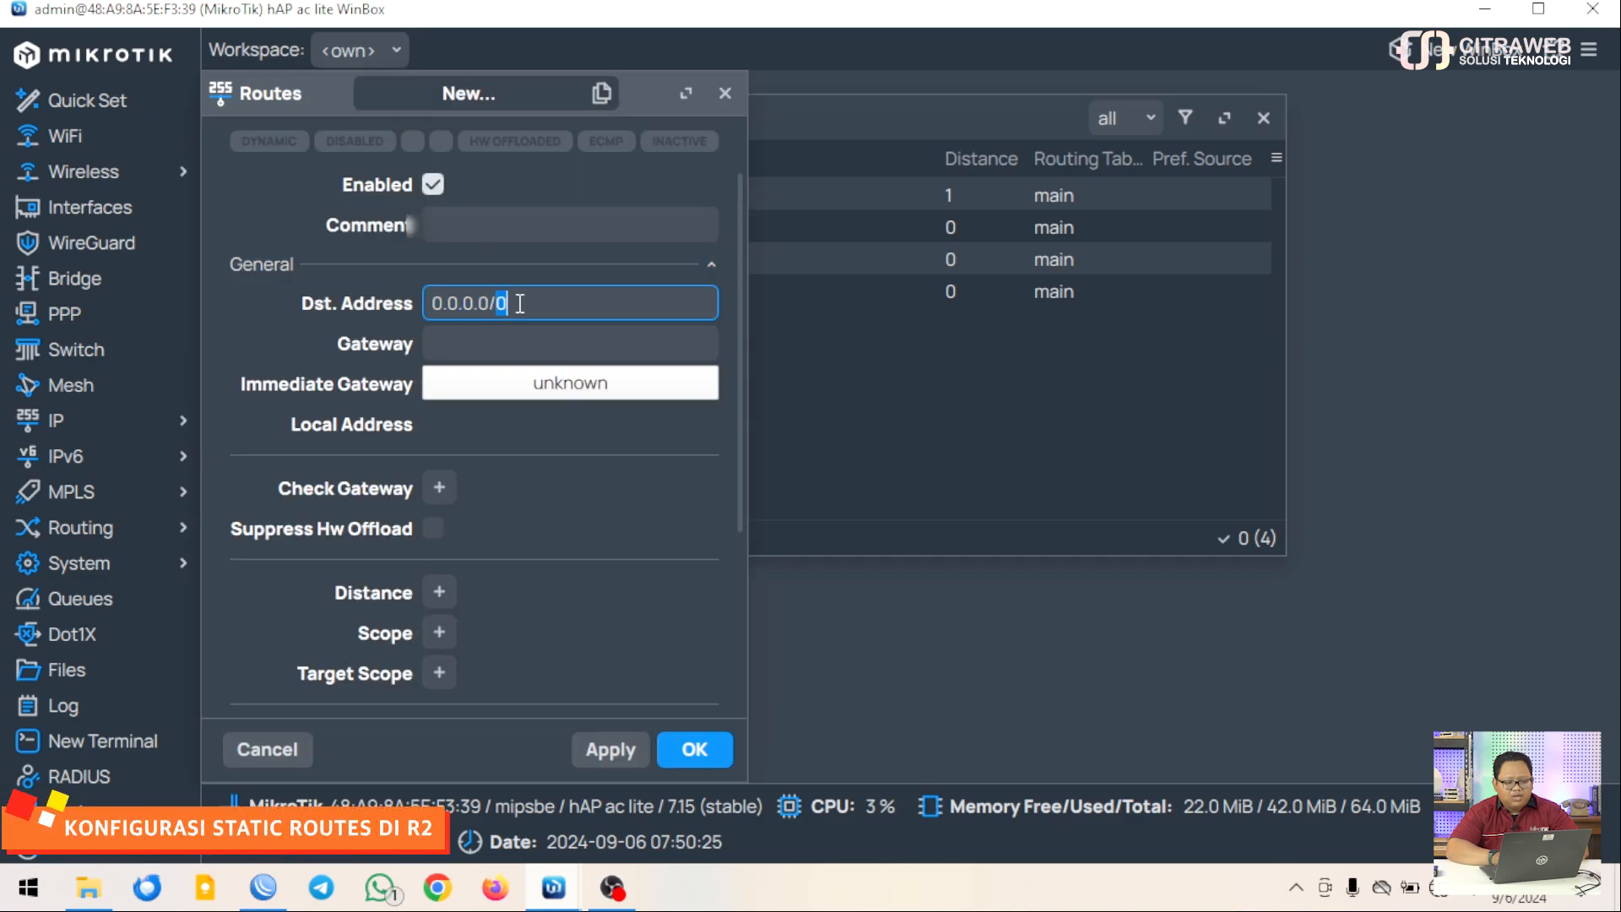
pyautogui.tripleClick(520, 304)
pyautogui.doubleClick(520, 304)
pyautogui.click(520, 304)
pyautogui.press('BackSpace')
pyautogui.press('BackSpace')
pyautogui.press('BackSpace')
pyautogui.press('BackSpace')
pyautogui.press('BackSpace')
pyautogui.press('BackSpace')
pyautogui.press('BackSpace')
pyautogui.press('BackSpace')
pyautogui.press('BackSpace')
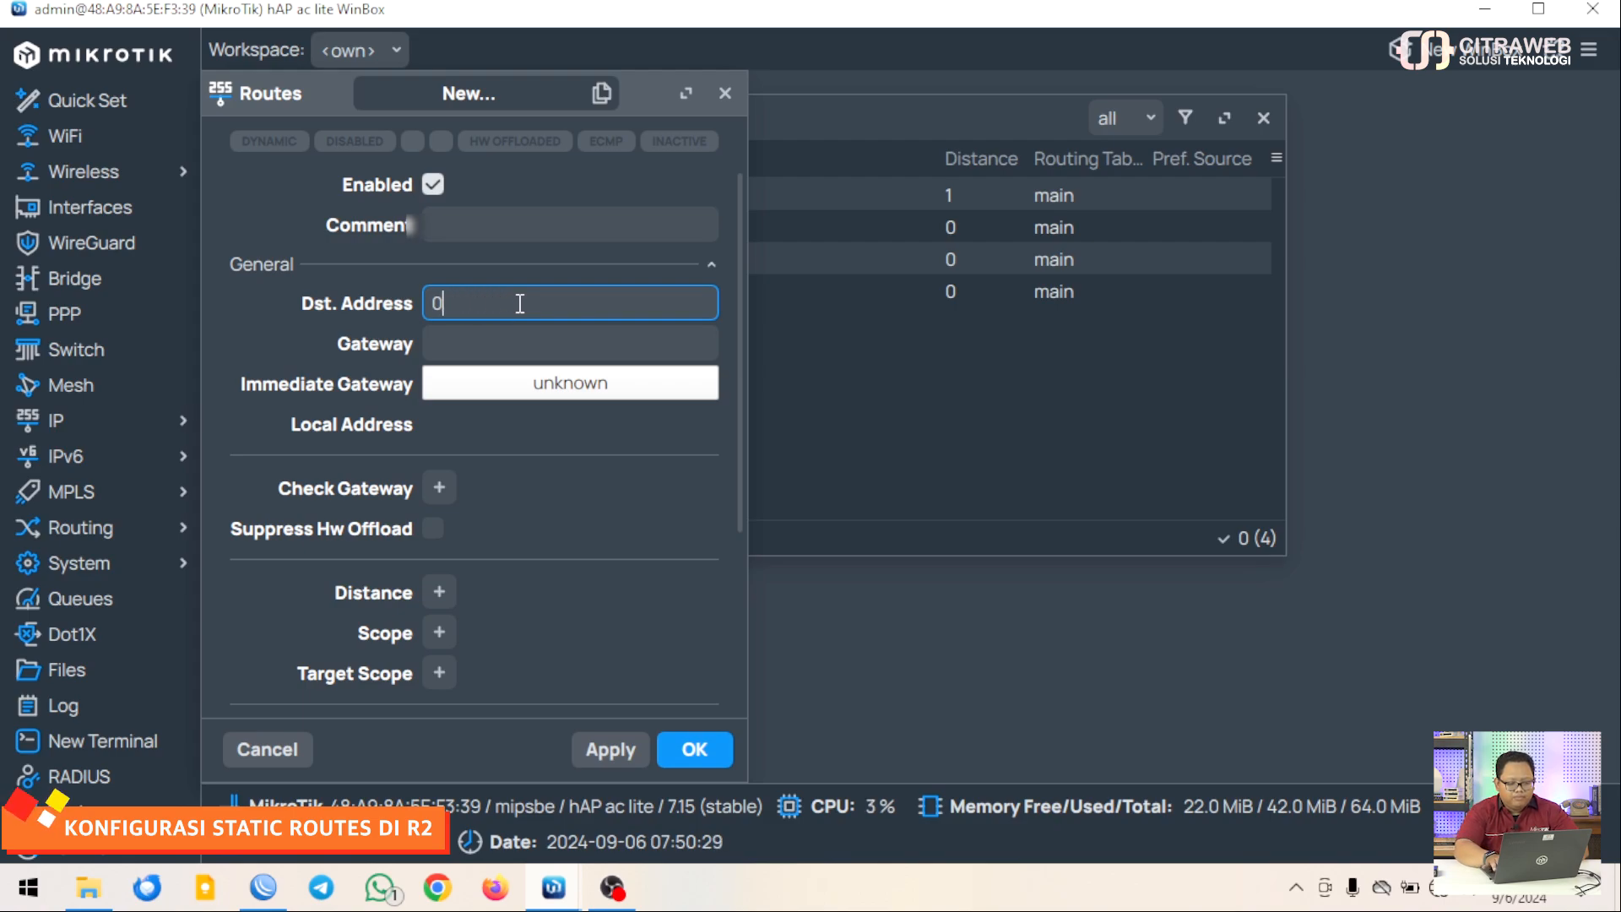
pyautogui.write('103')
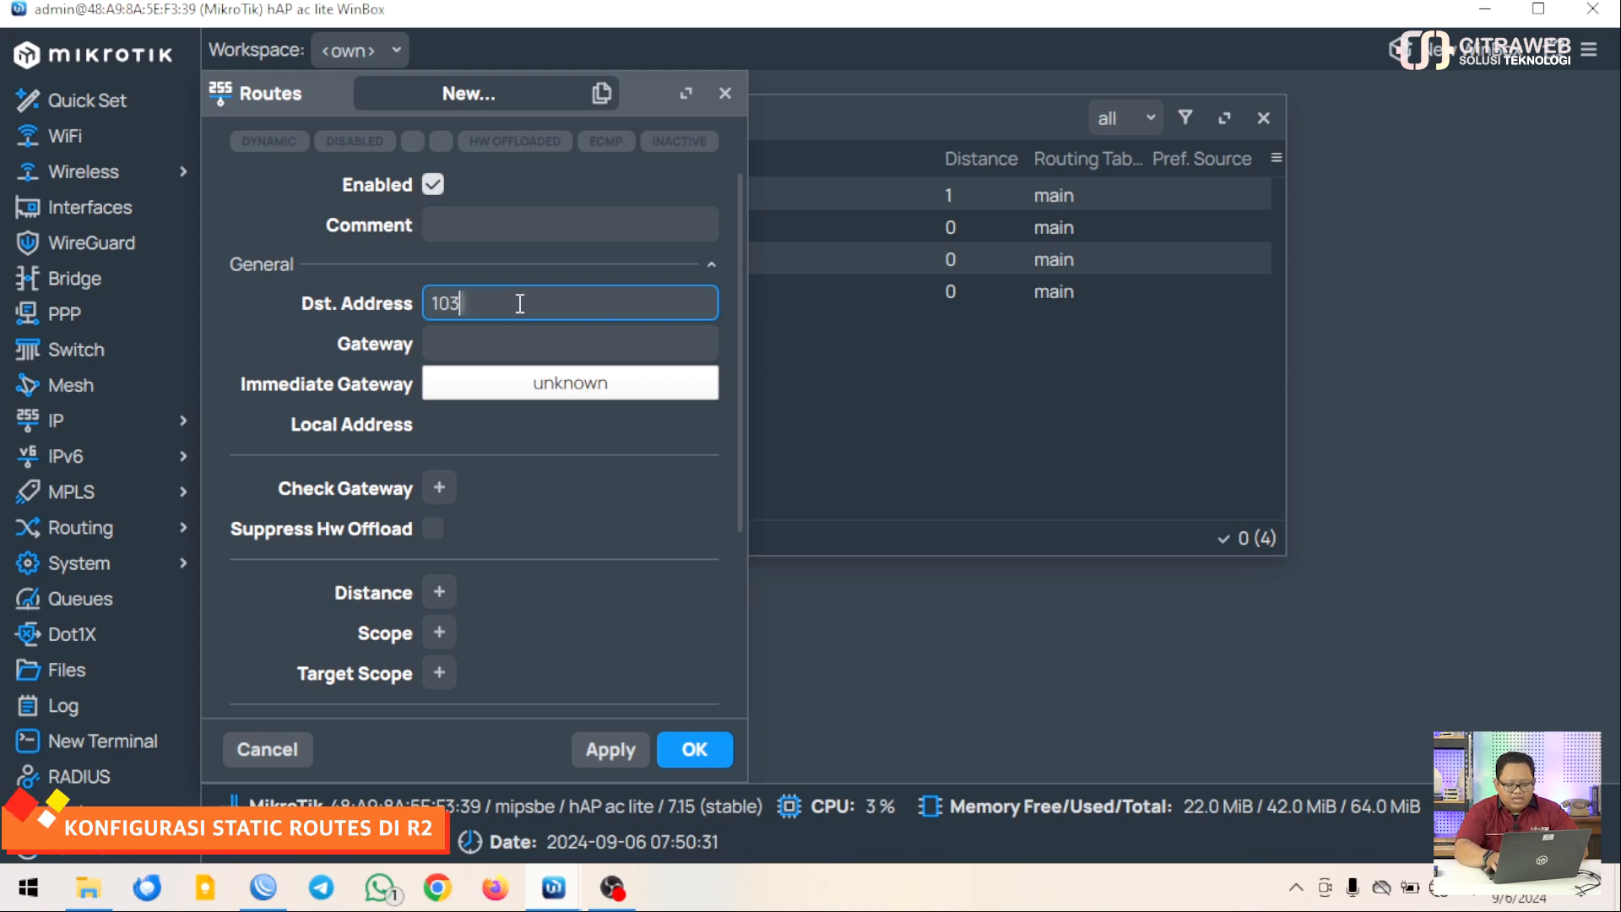
pyautogui.write('.')
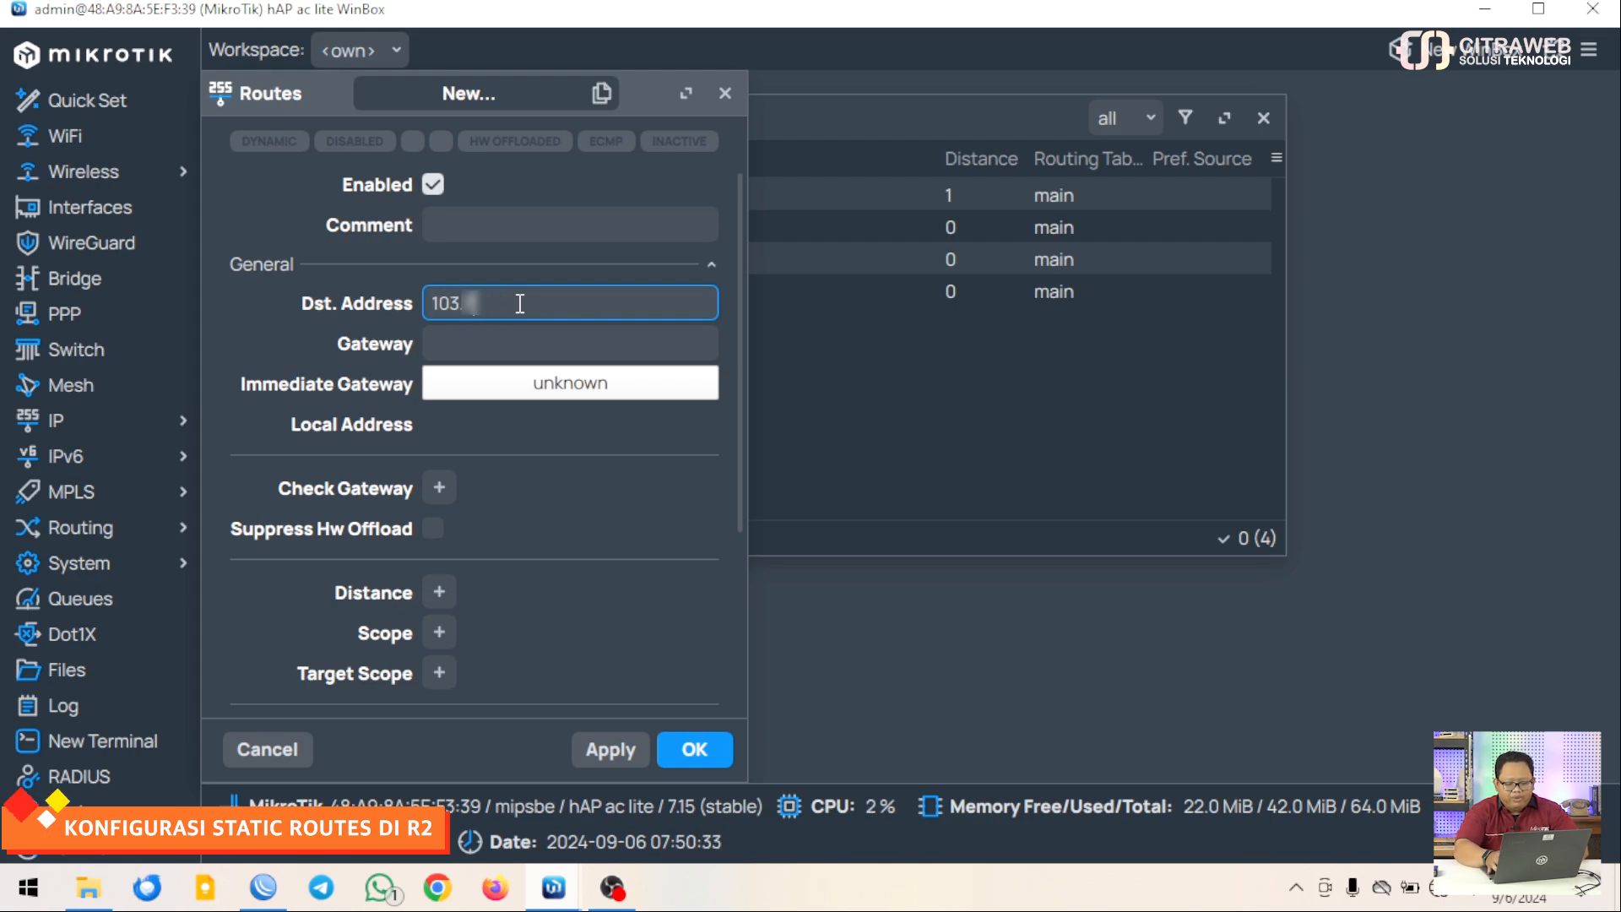
pyautogui.write('20.')
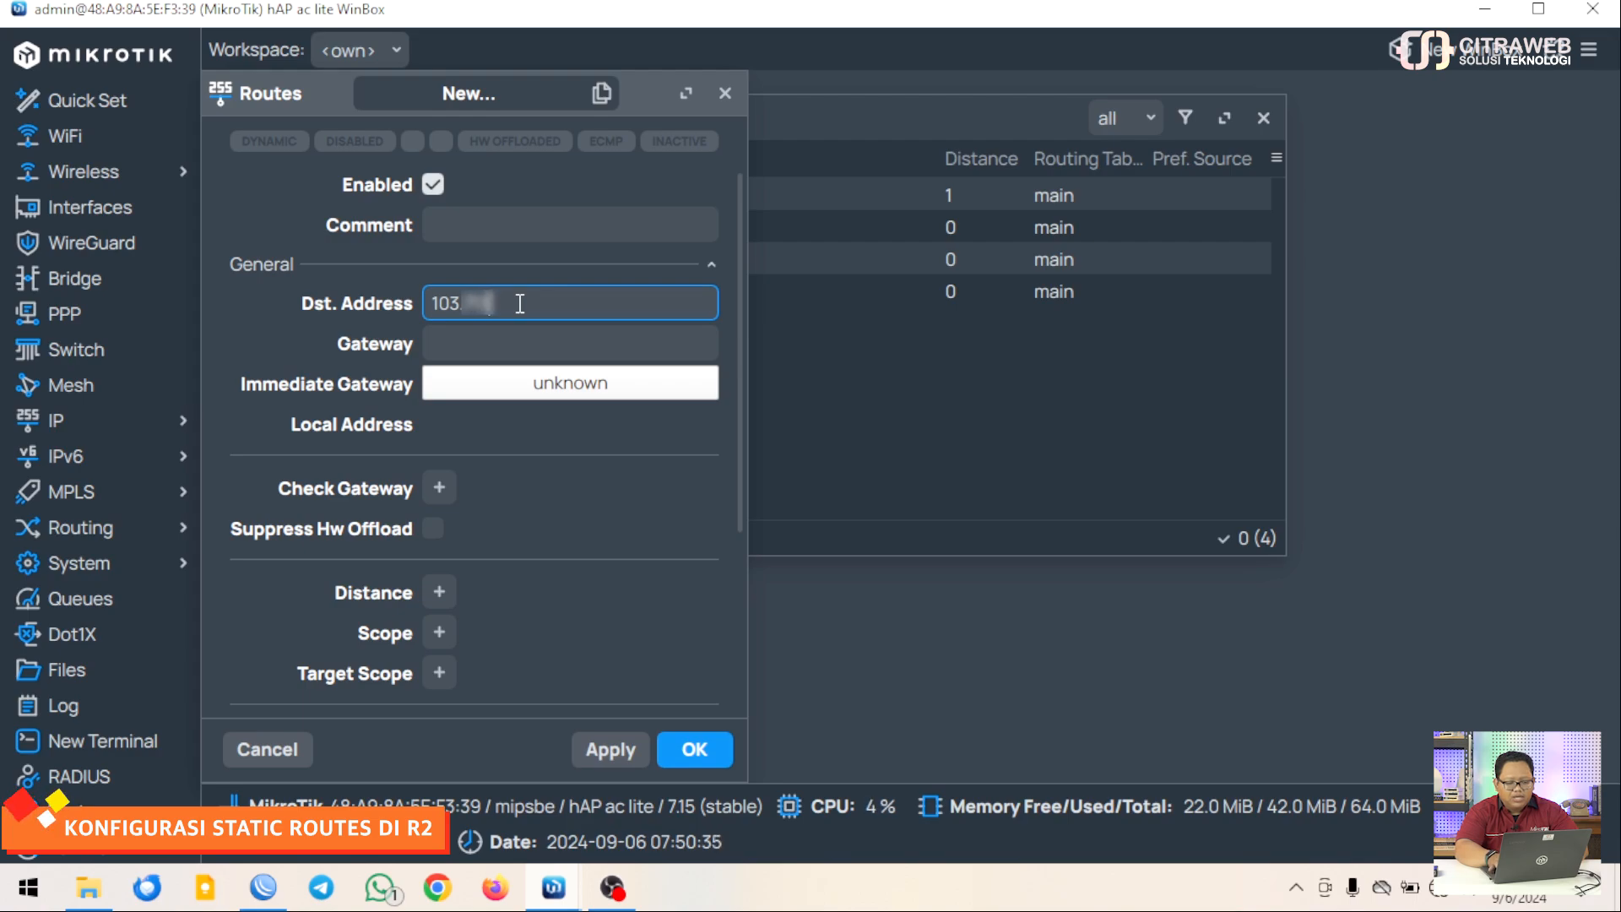
pyautogui.write('29')
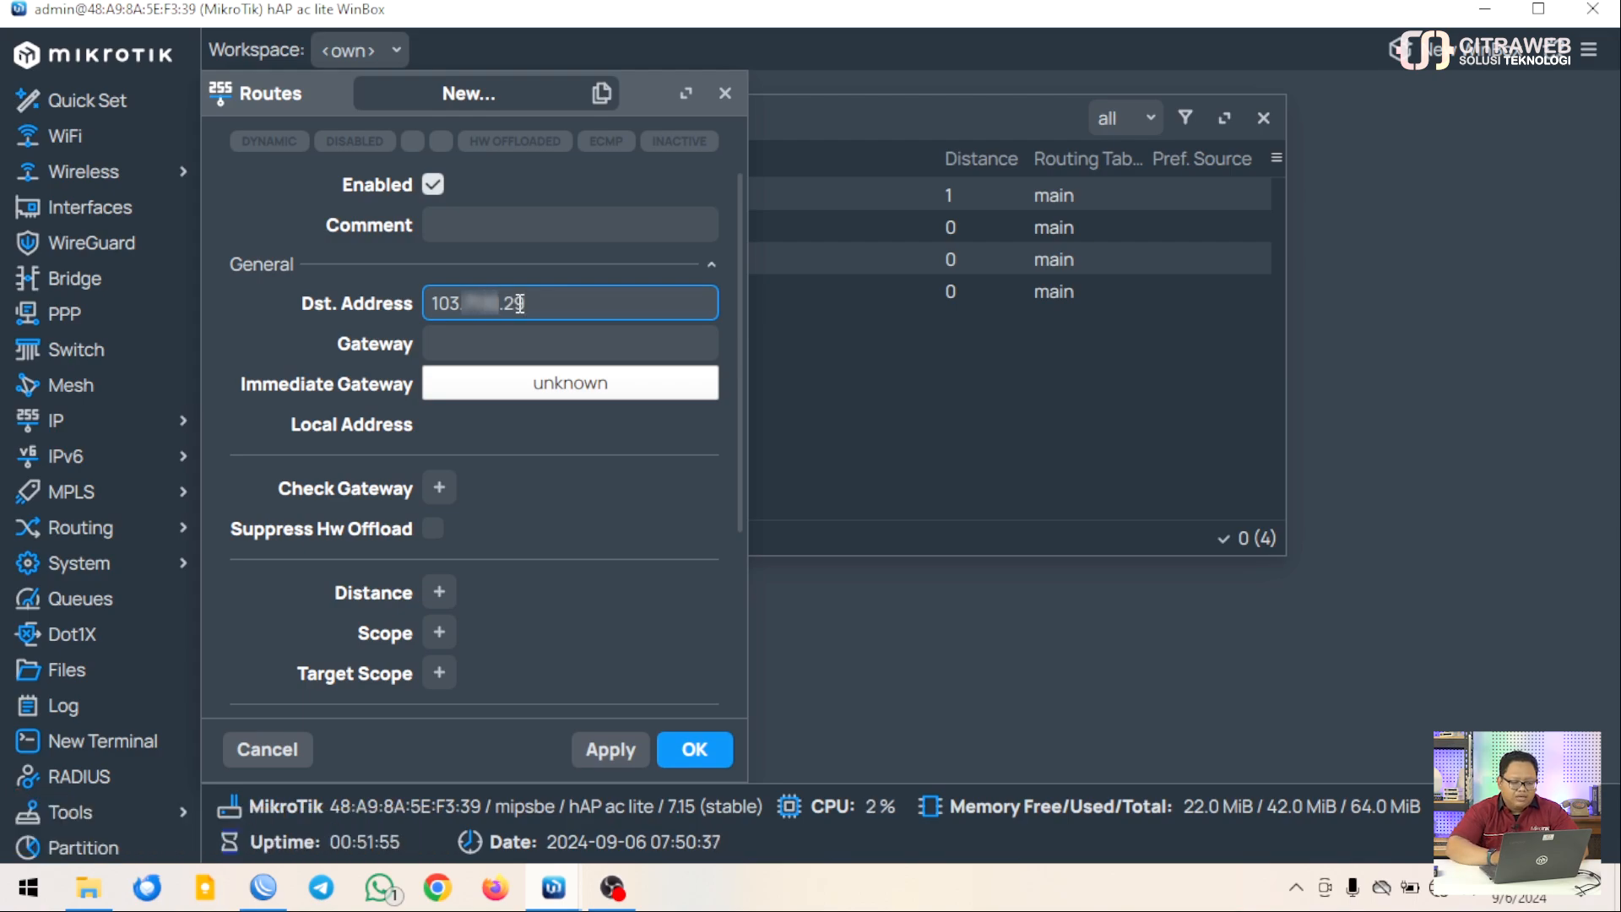
pyautogui.click(504, 344)
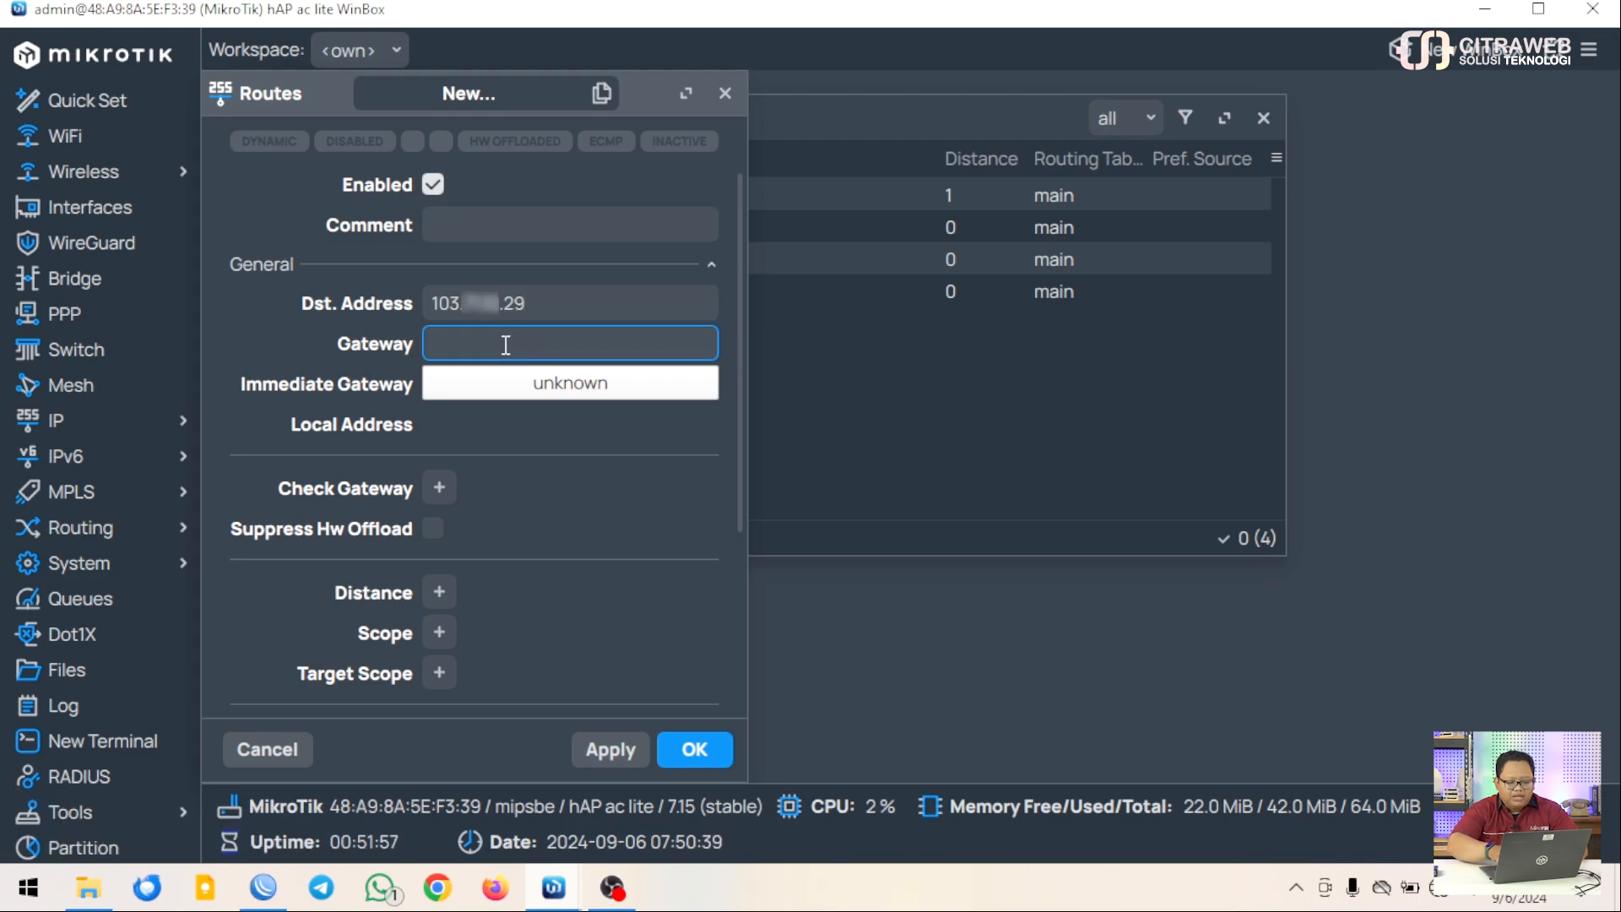
pyautogui.write('192.1')
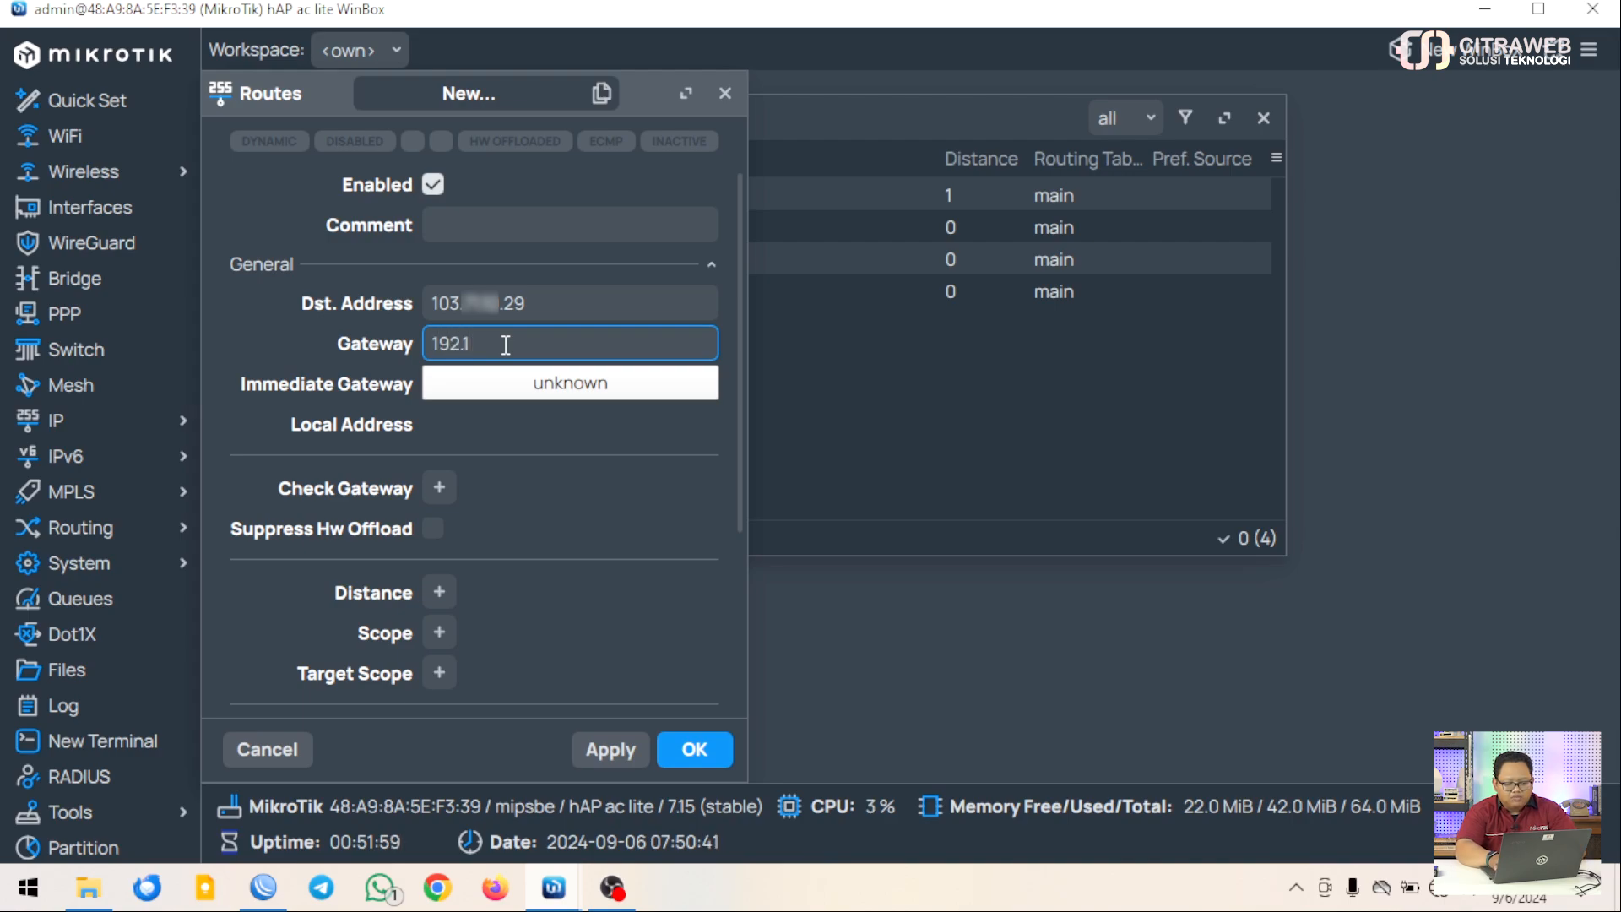
pyautogui.write('68.73.1')
pyautogui.click(678, 741)
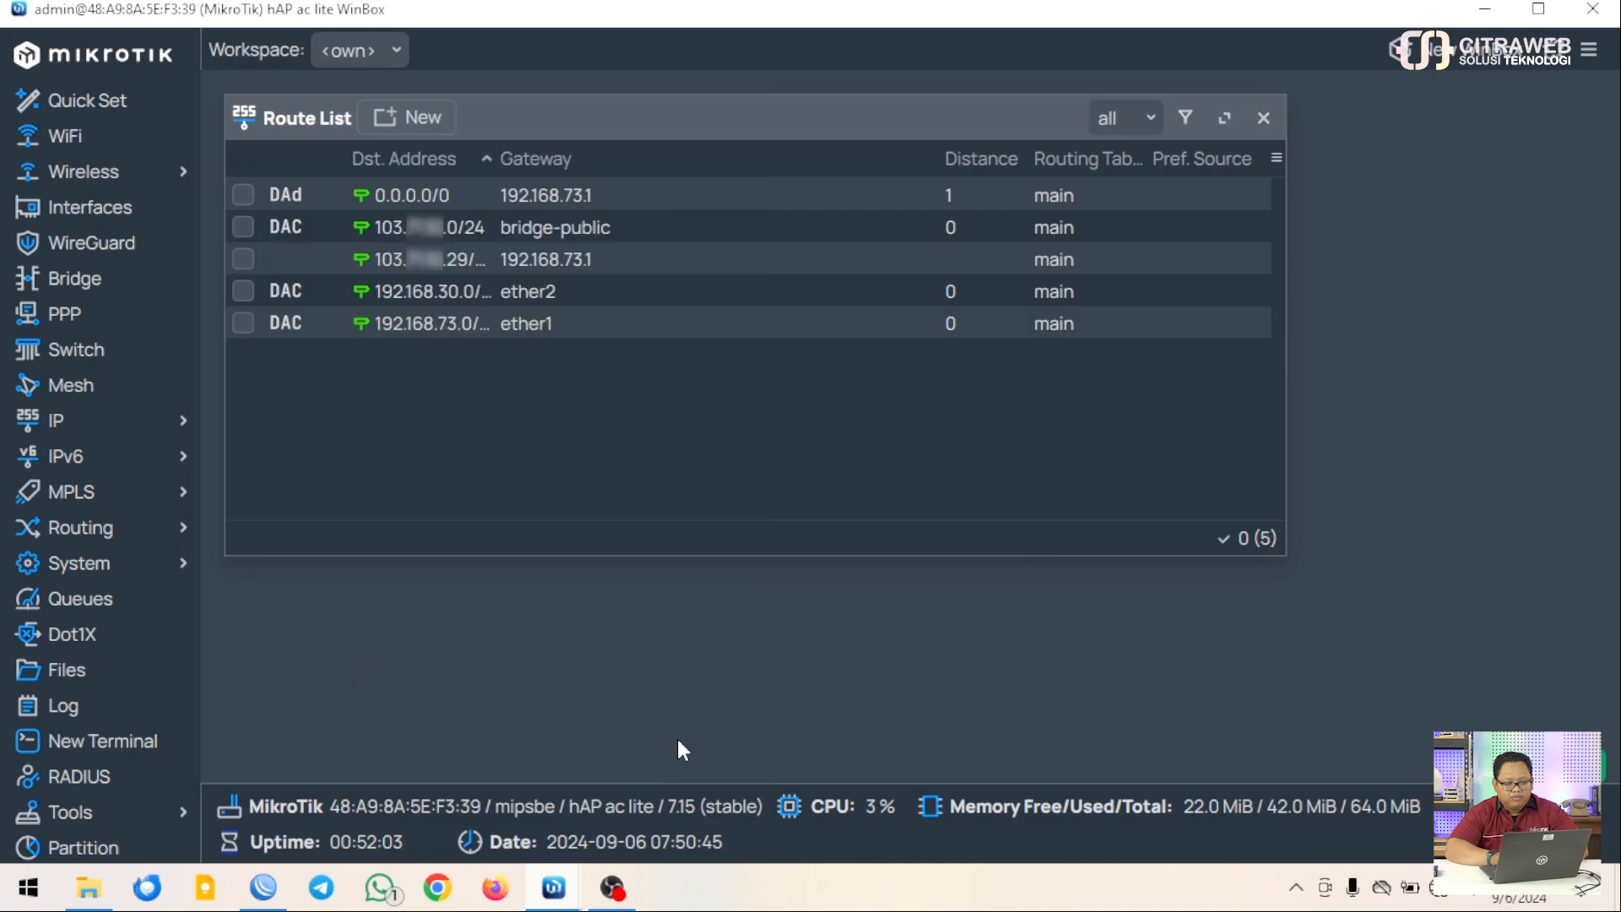
pyautogui.click(468, 266)
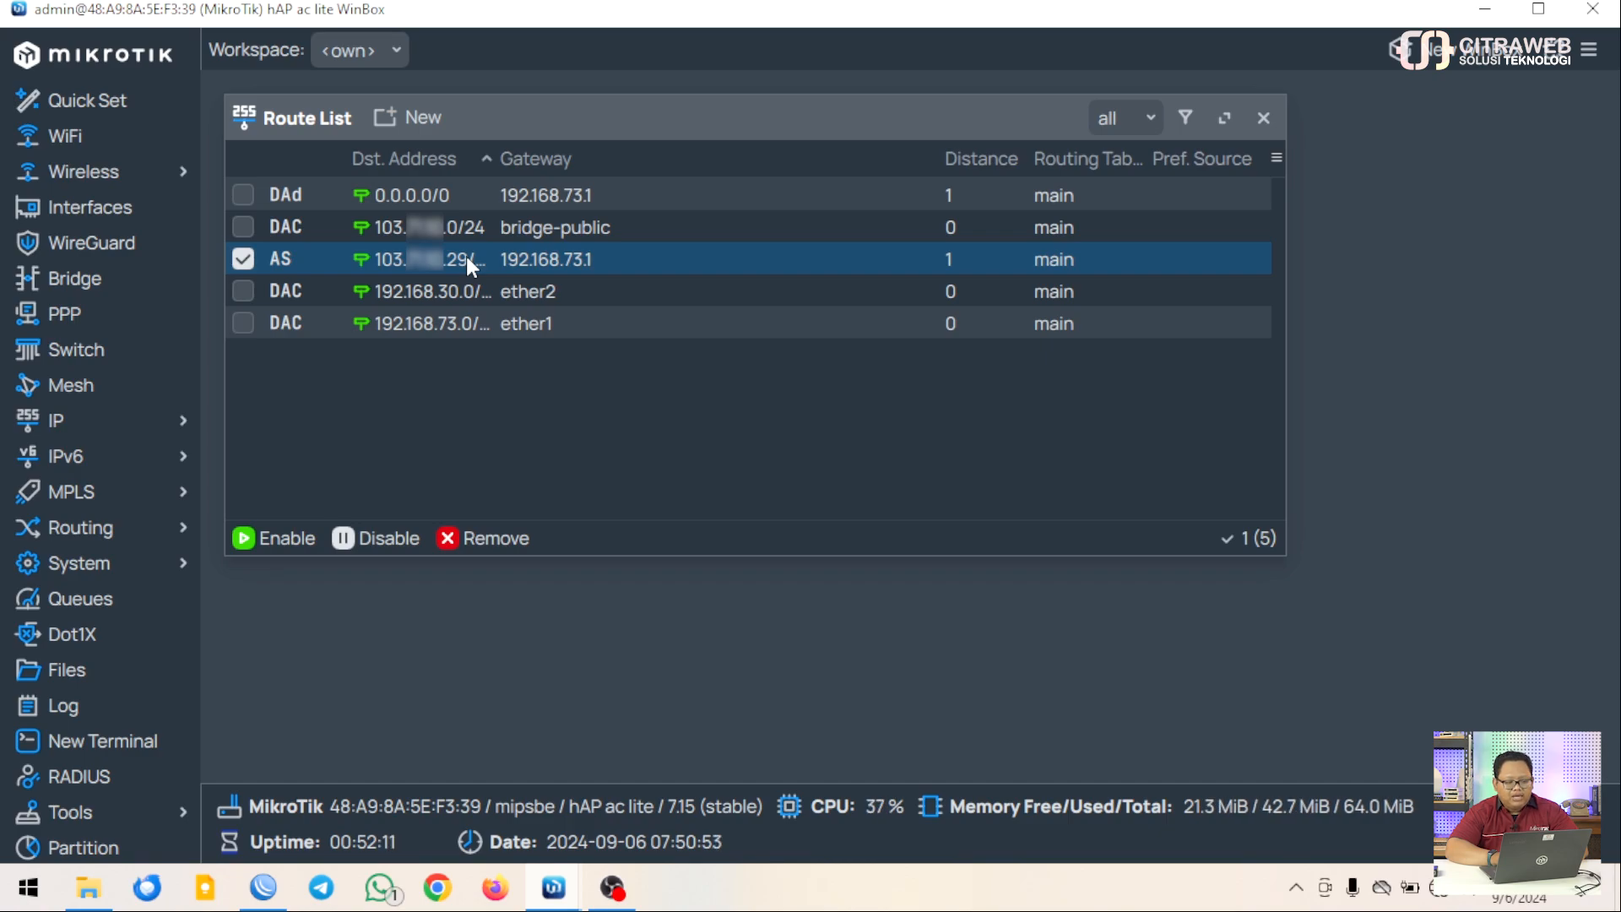
pyautogui.click(242, 260)
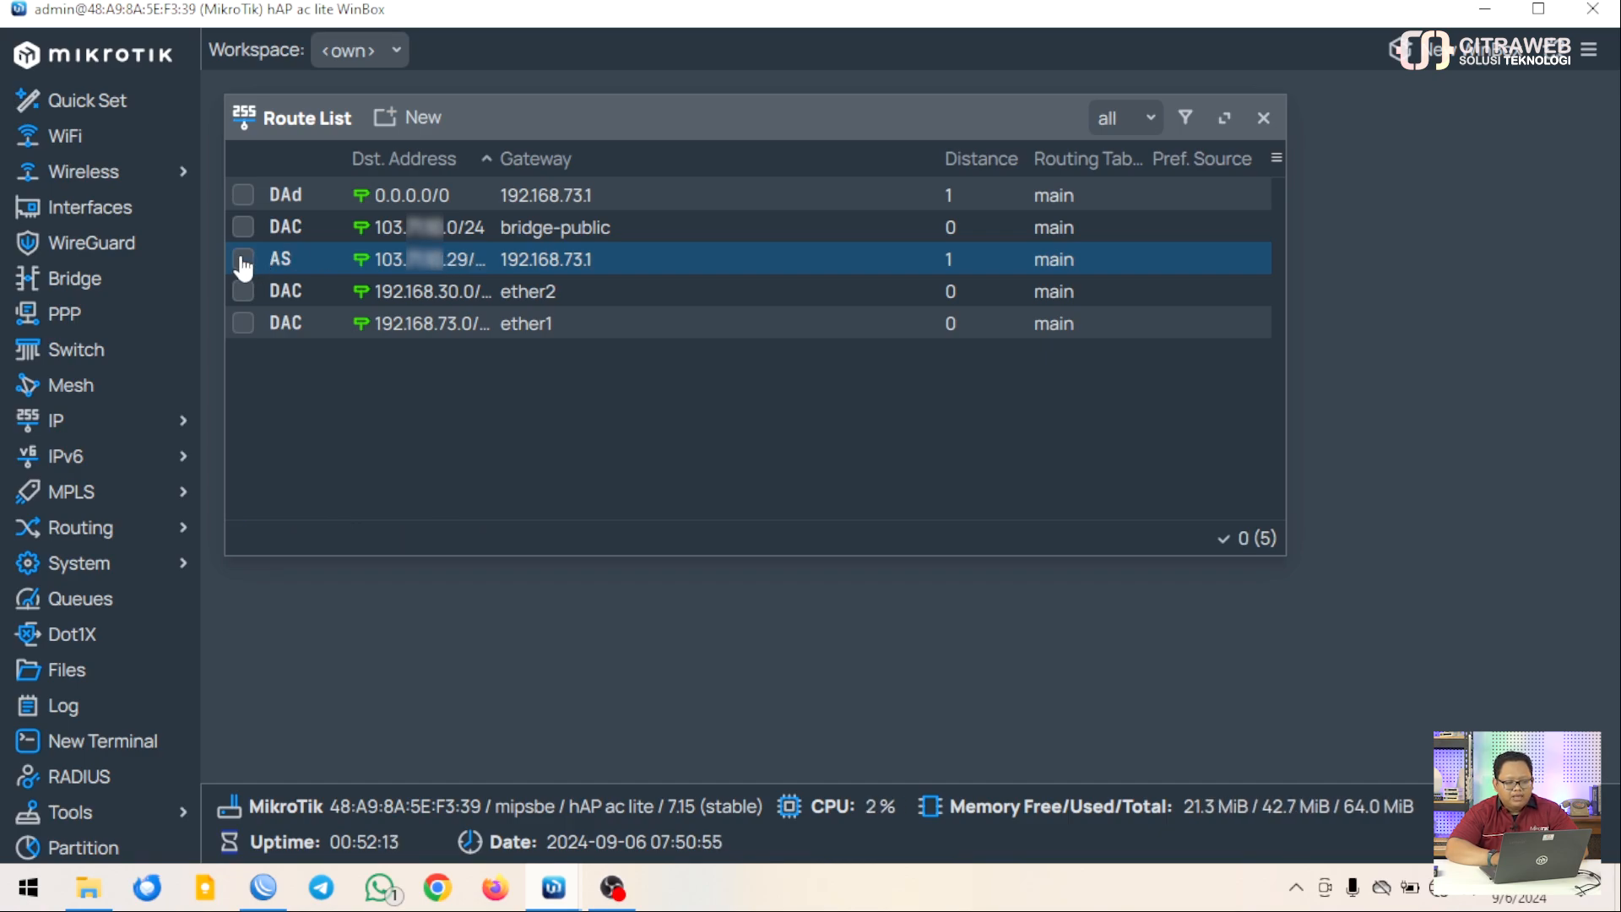
# Add a static route to 0.0.0.0/0 with the public gateway 103.x.x.2
pyautogui.click(408, 118)
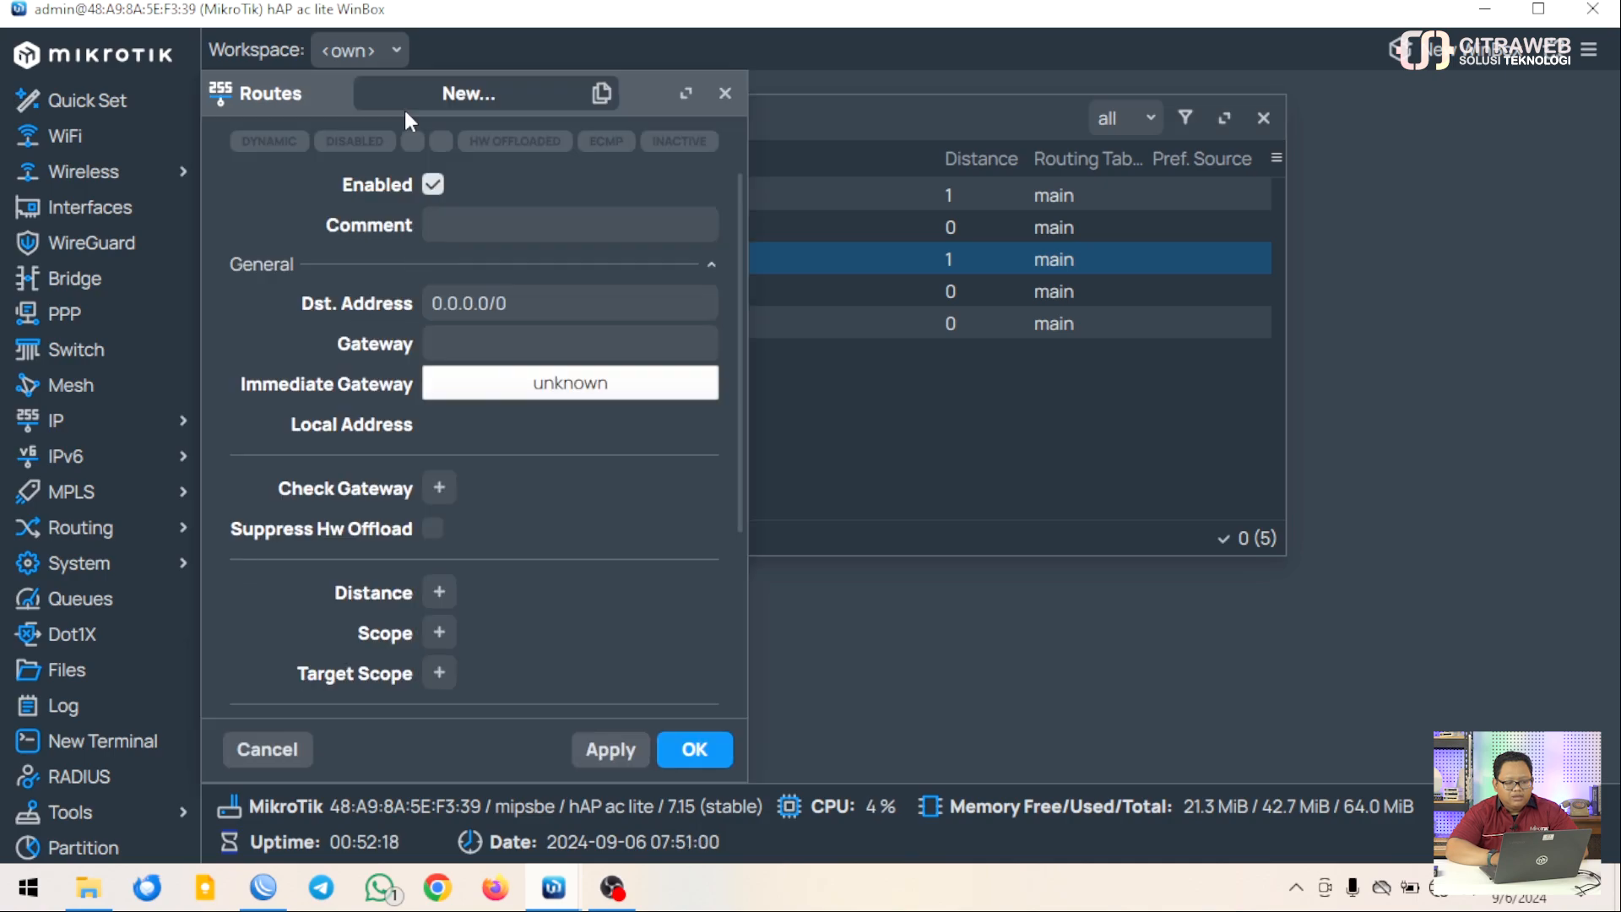
pyautogui.click(529, 310)
pyautogui.click(515, 340)
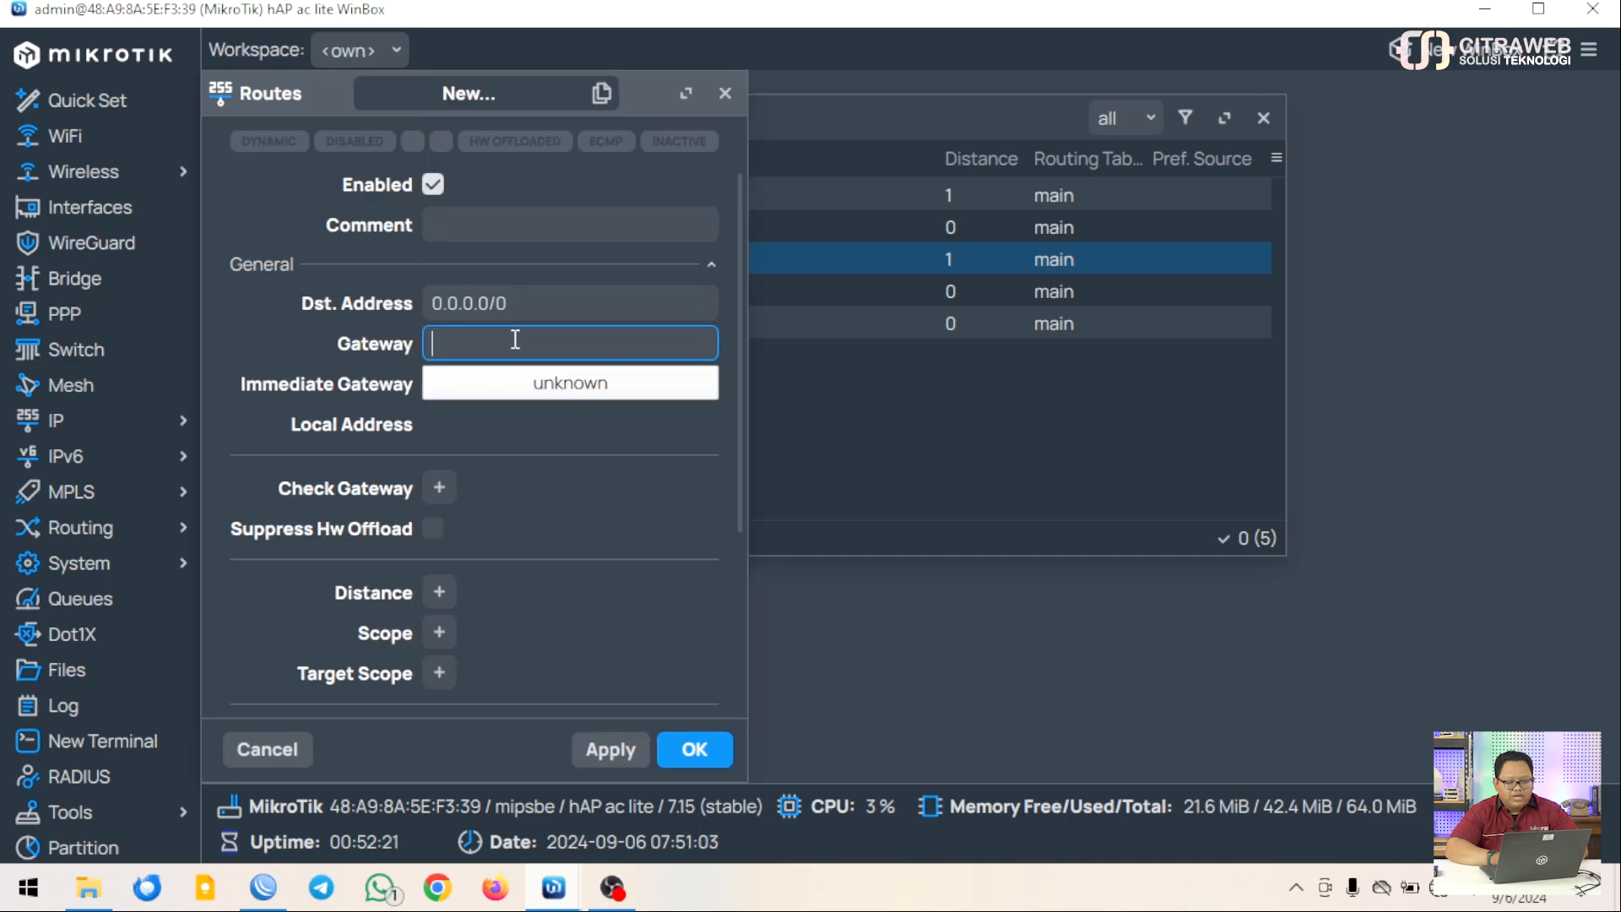
pyautogui.write('103')
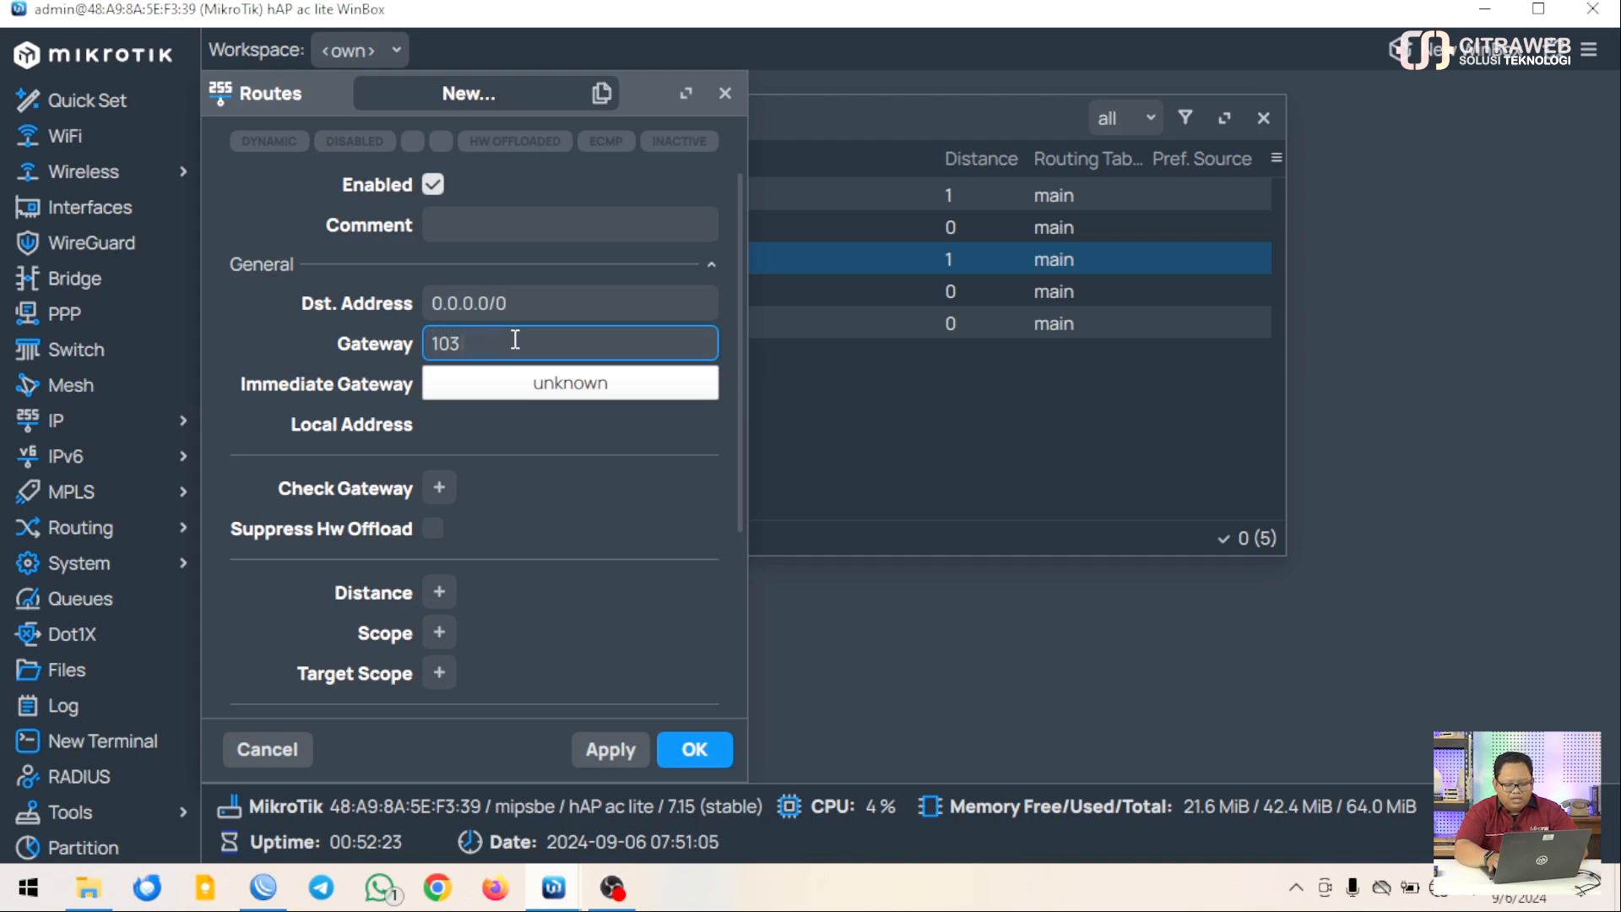
pyautogui.write('.')
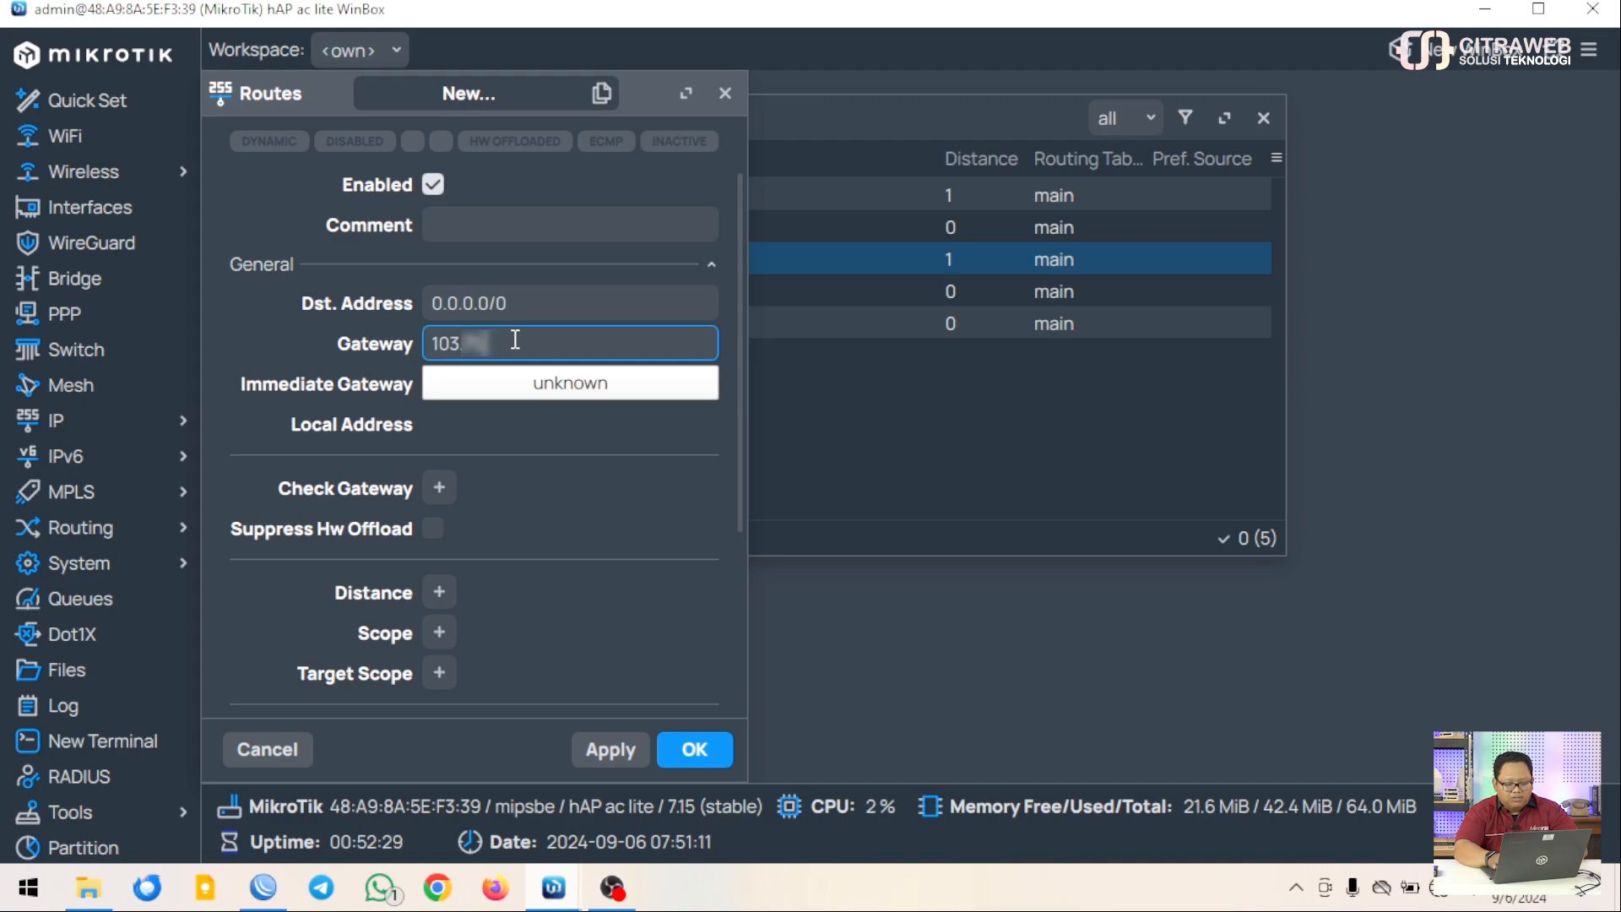
pyautogui.write('.')
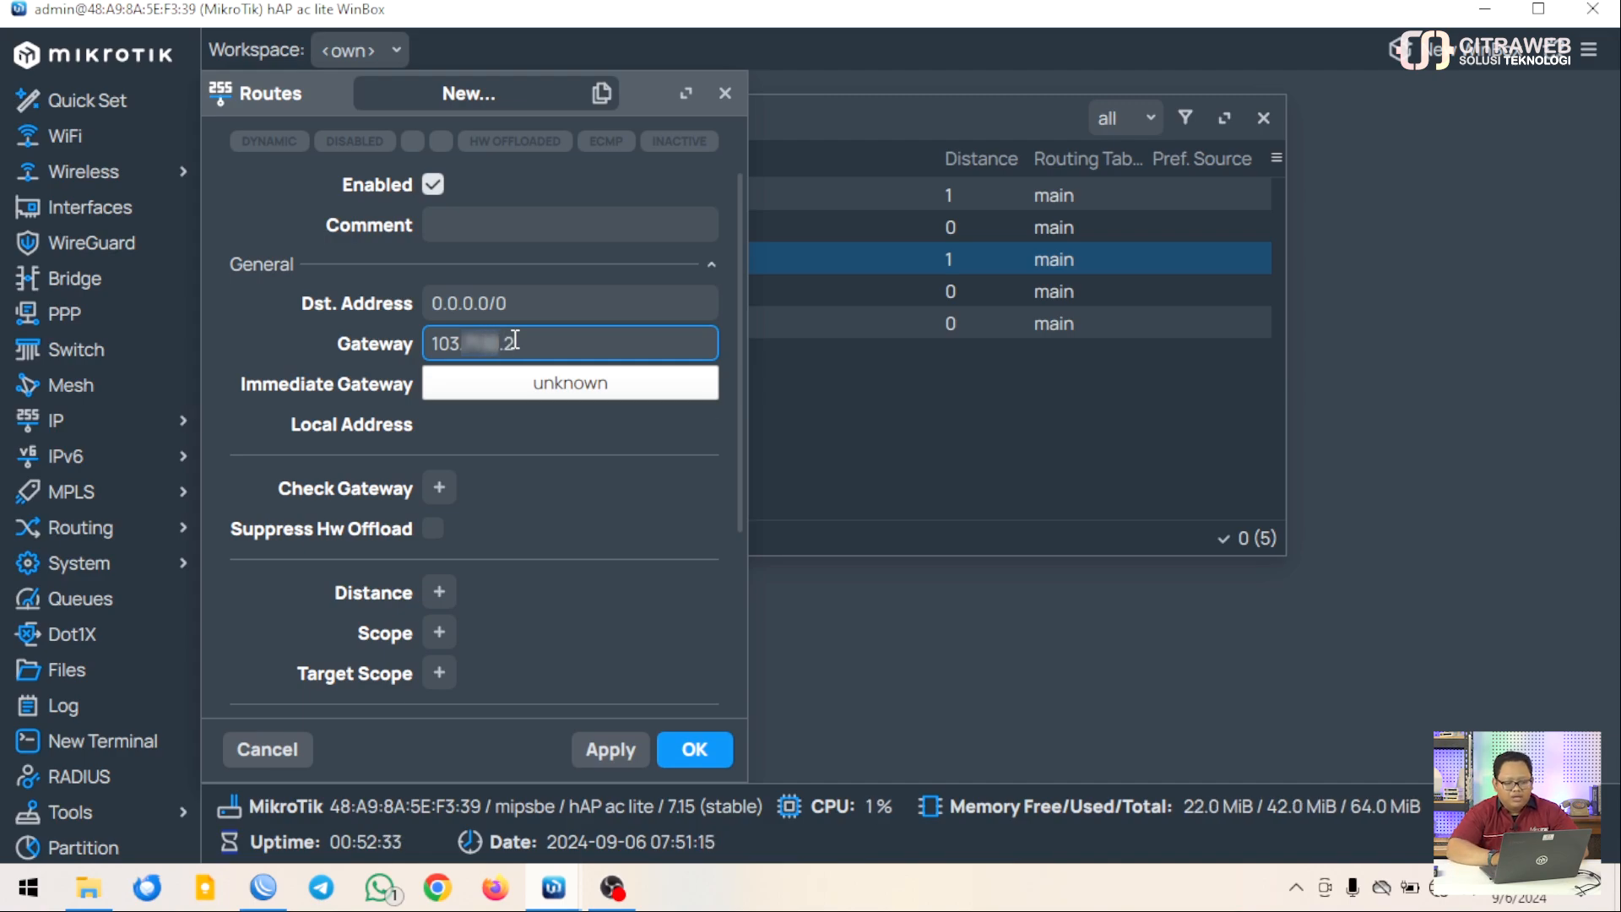
pyautogui.write('2')
pyautogui.click(700, 751)
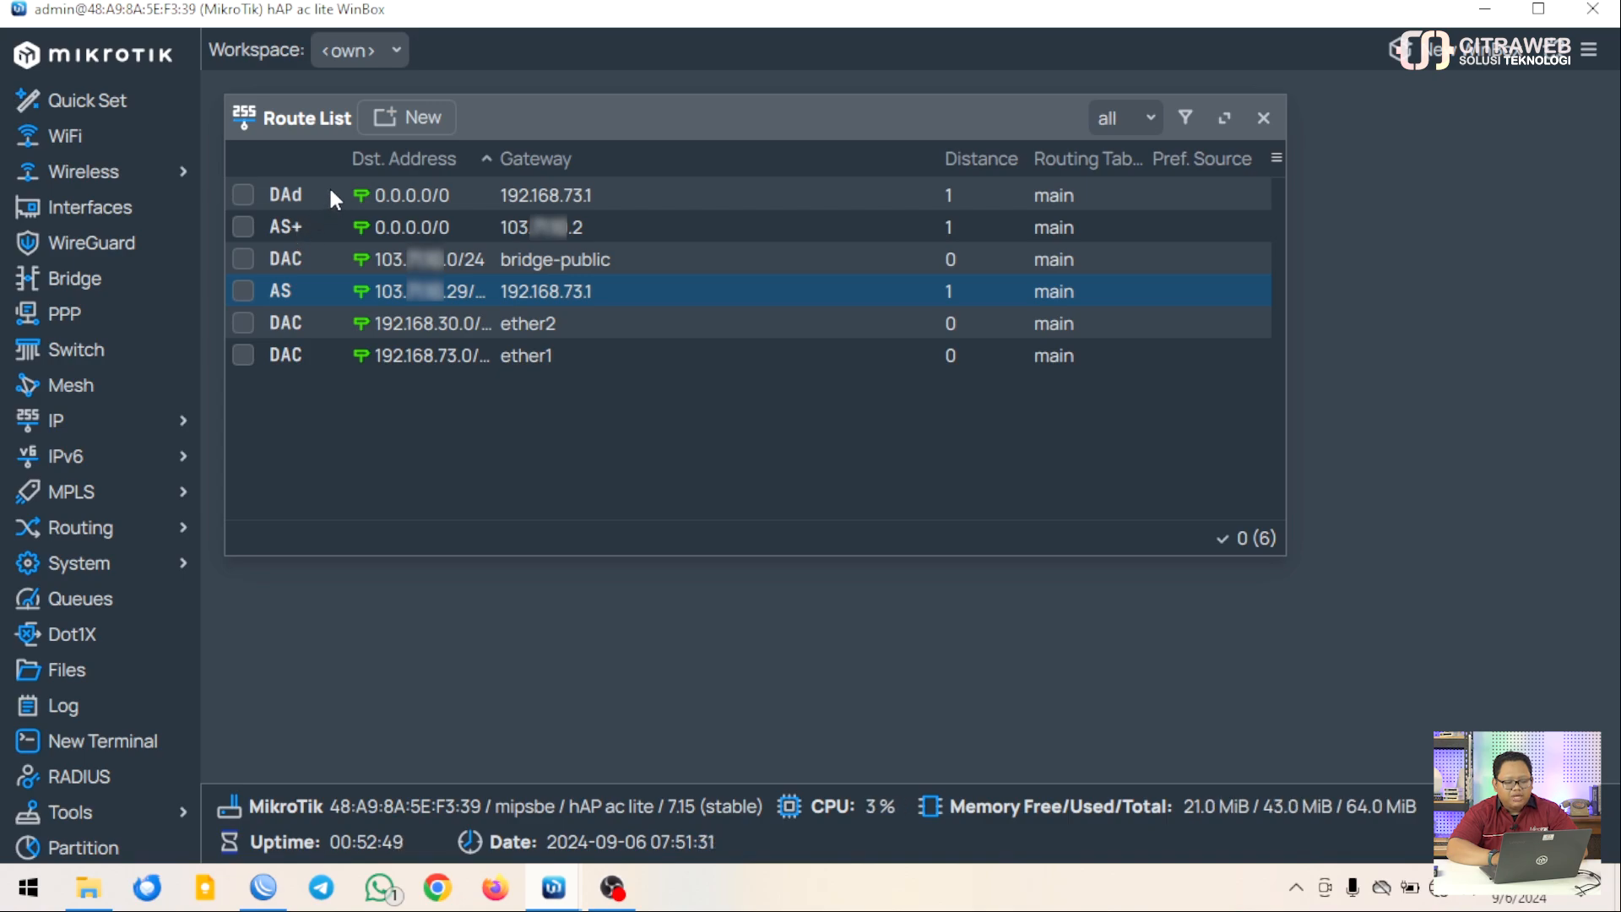
# Set Add Default Route to no on the ether1 DHCP client and save
pyautogui.click(164, 427)
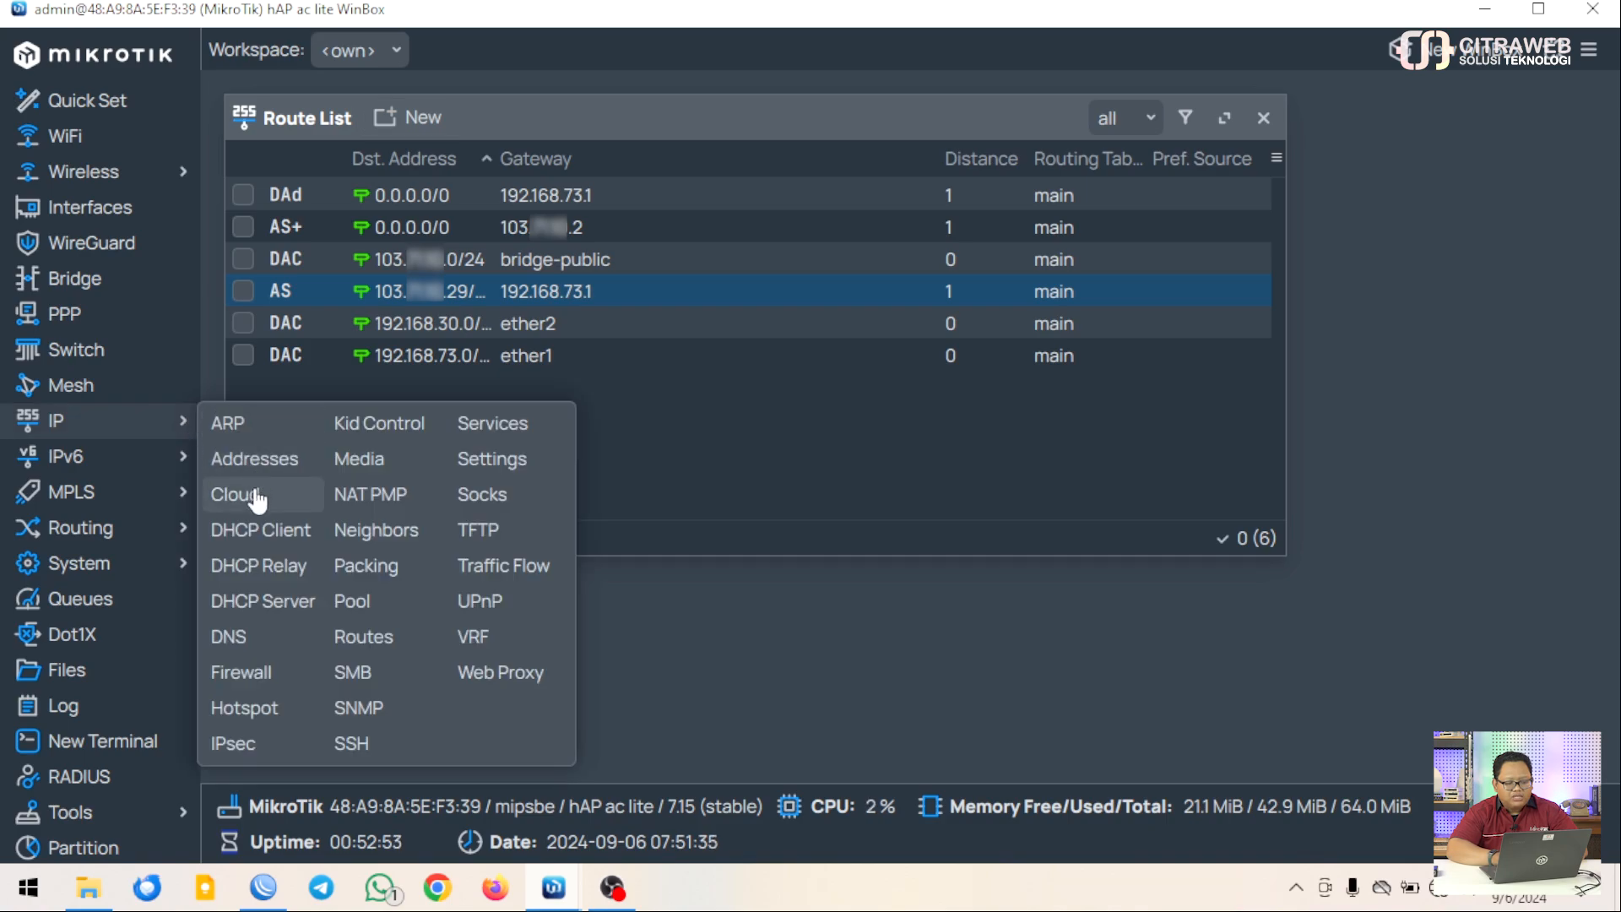
pyautogui.click(253, 532)
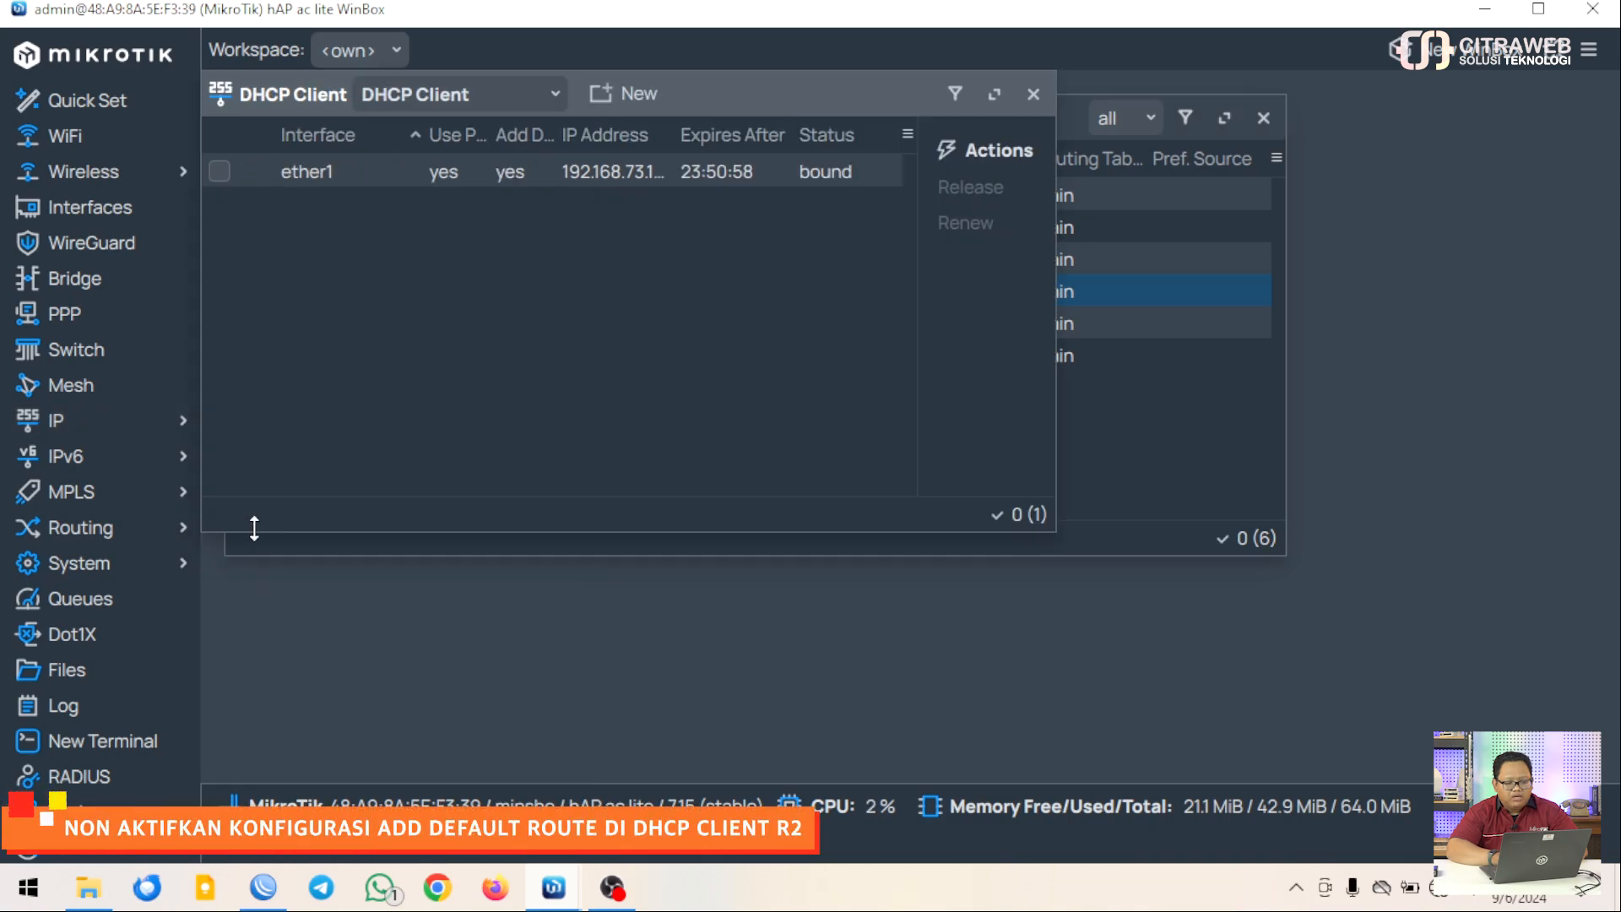
pyautogui.doubleClick(529, 169)
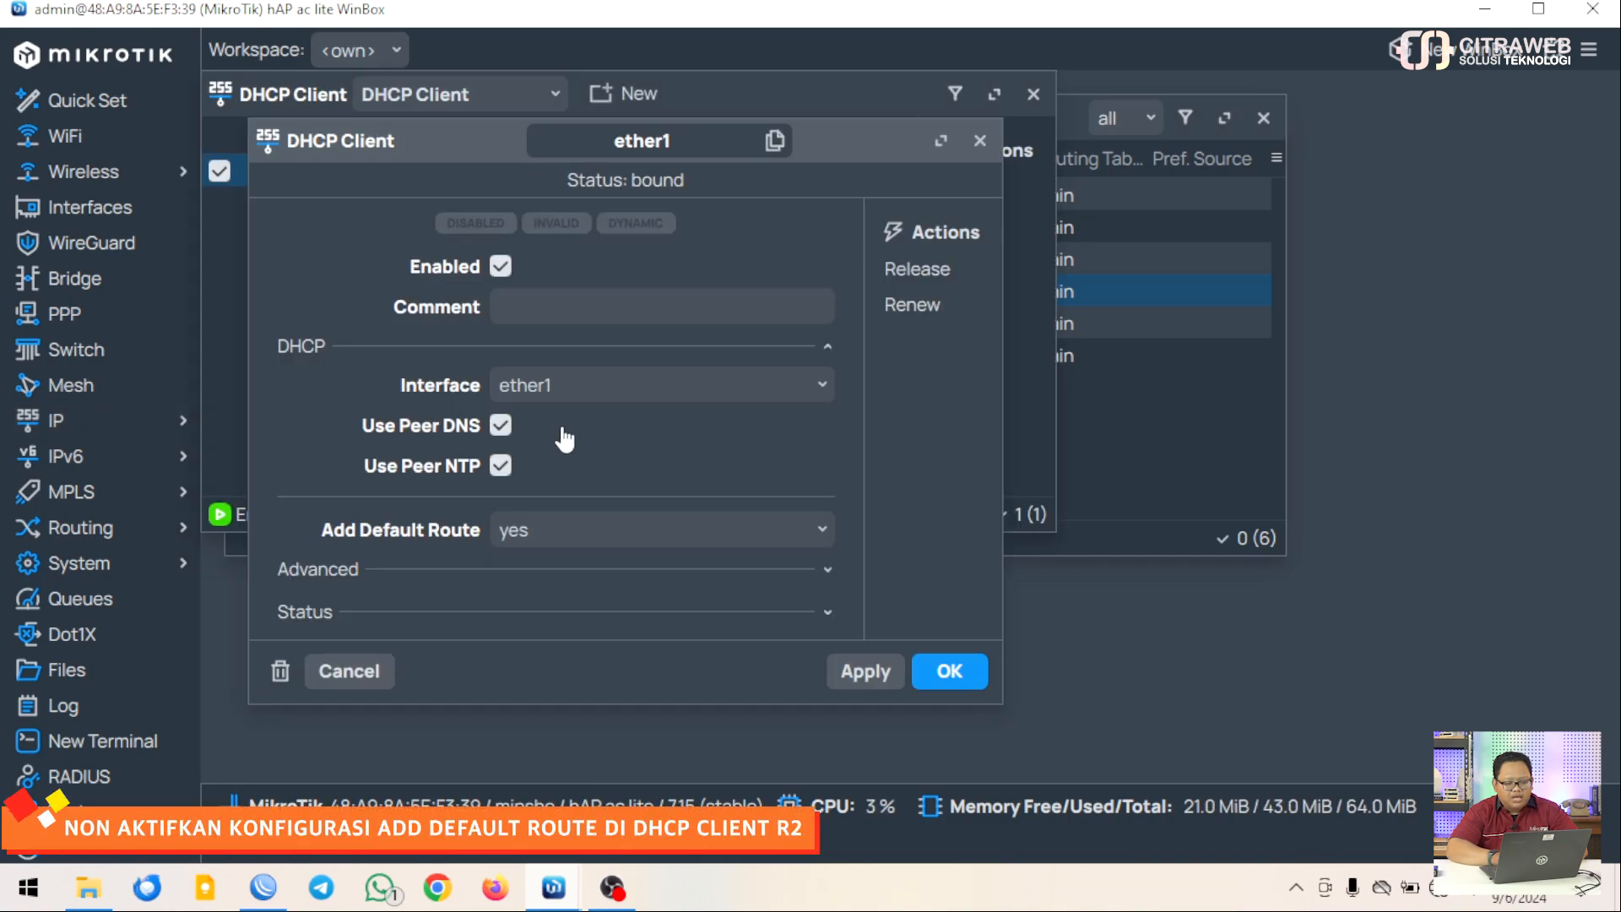
pyautogui.click(581, 545)
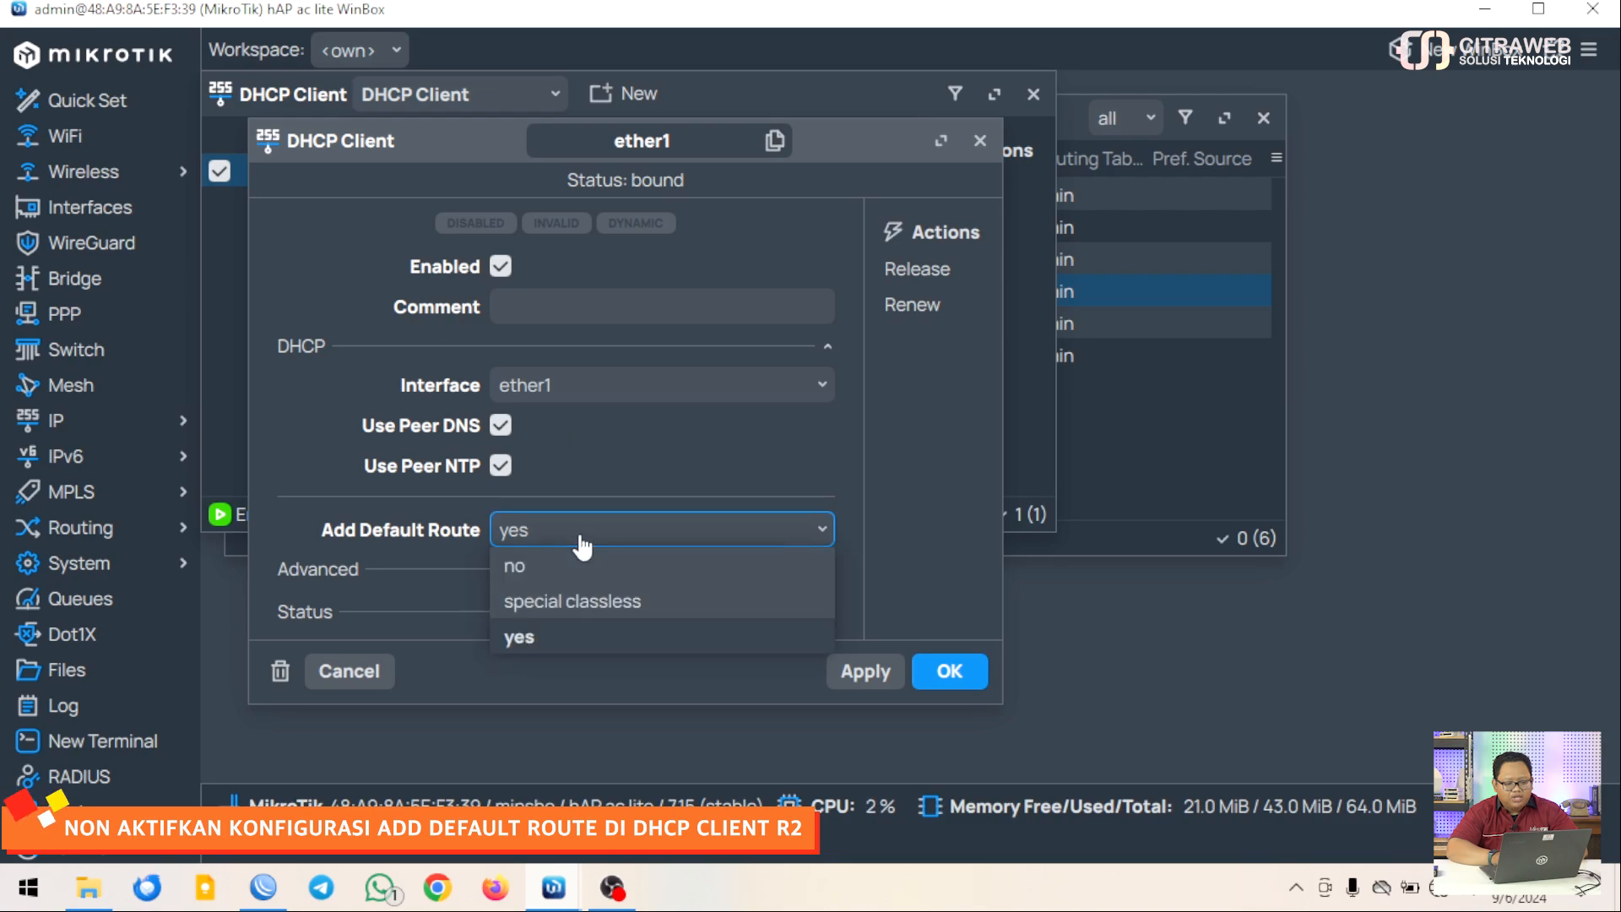
pyautogui.click(569, 559)
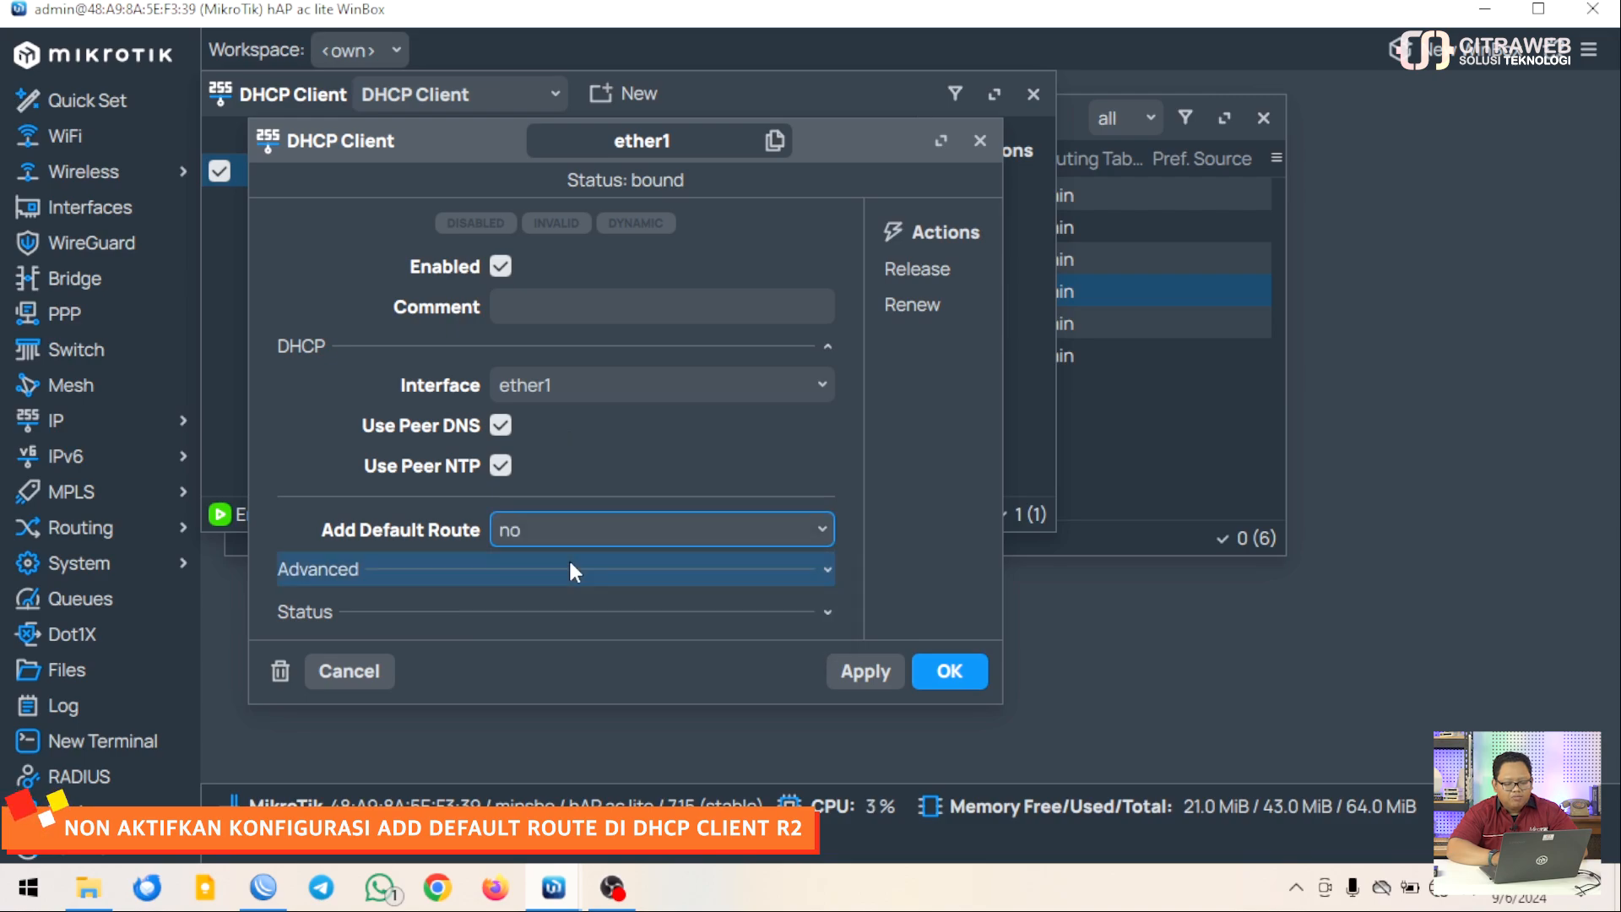
pyautogui.click(944, 673)
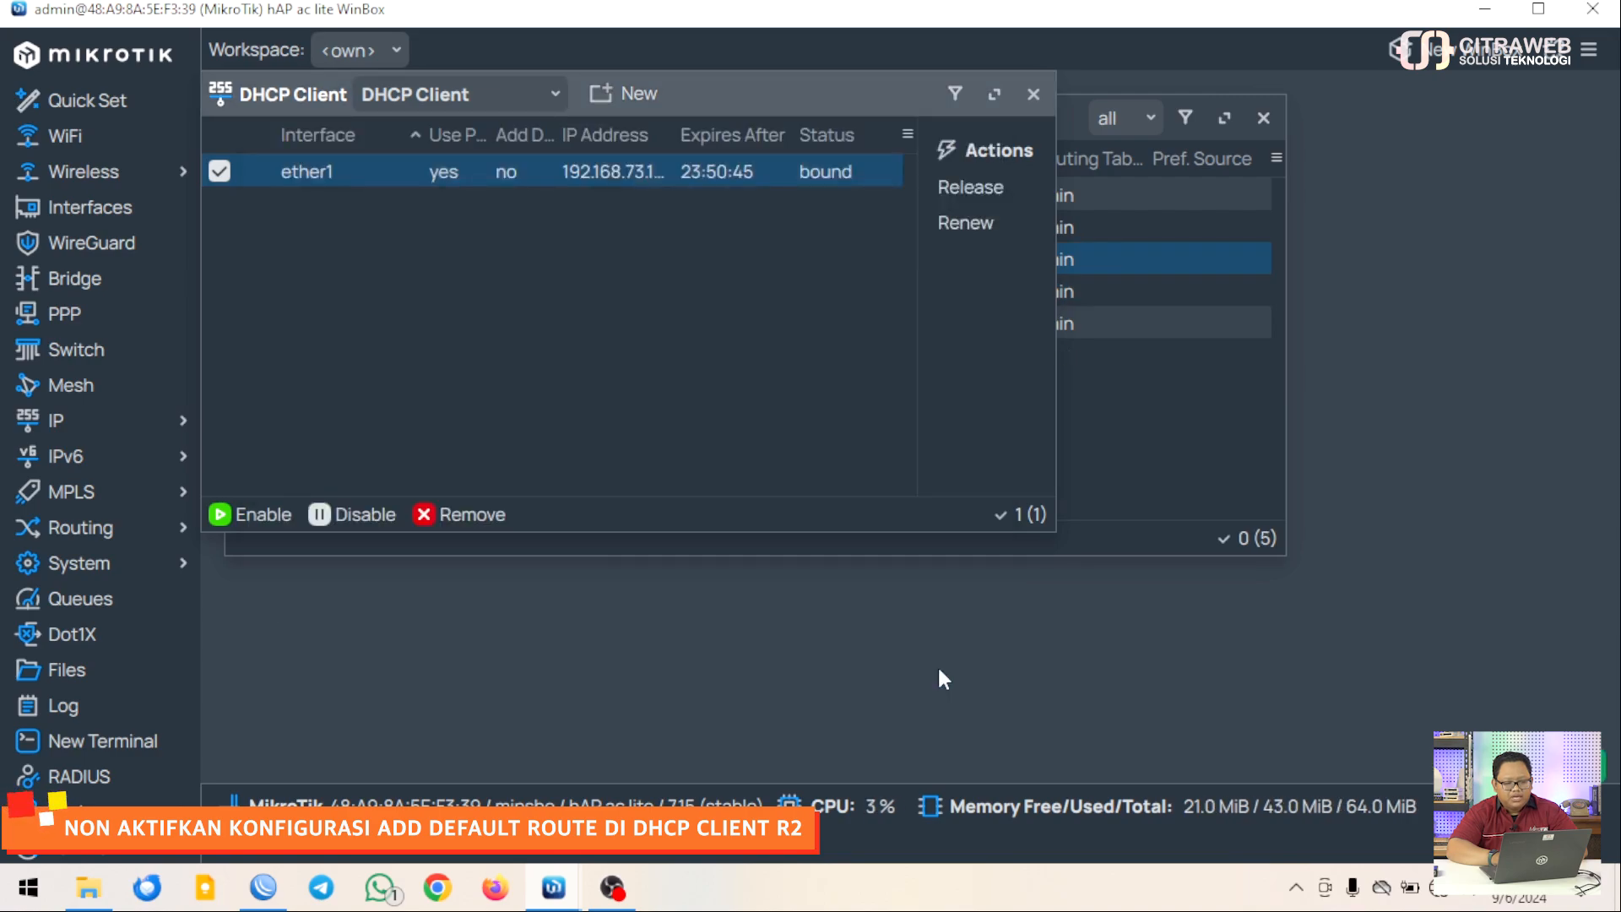
# Close the DHCP Client list and widen the Route List's Dst. Address column
pyautogui.click(1033, 94)
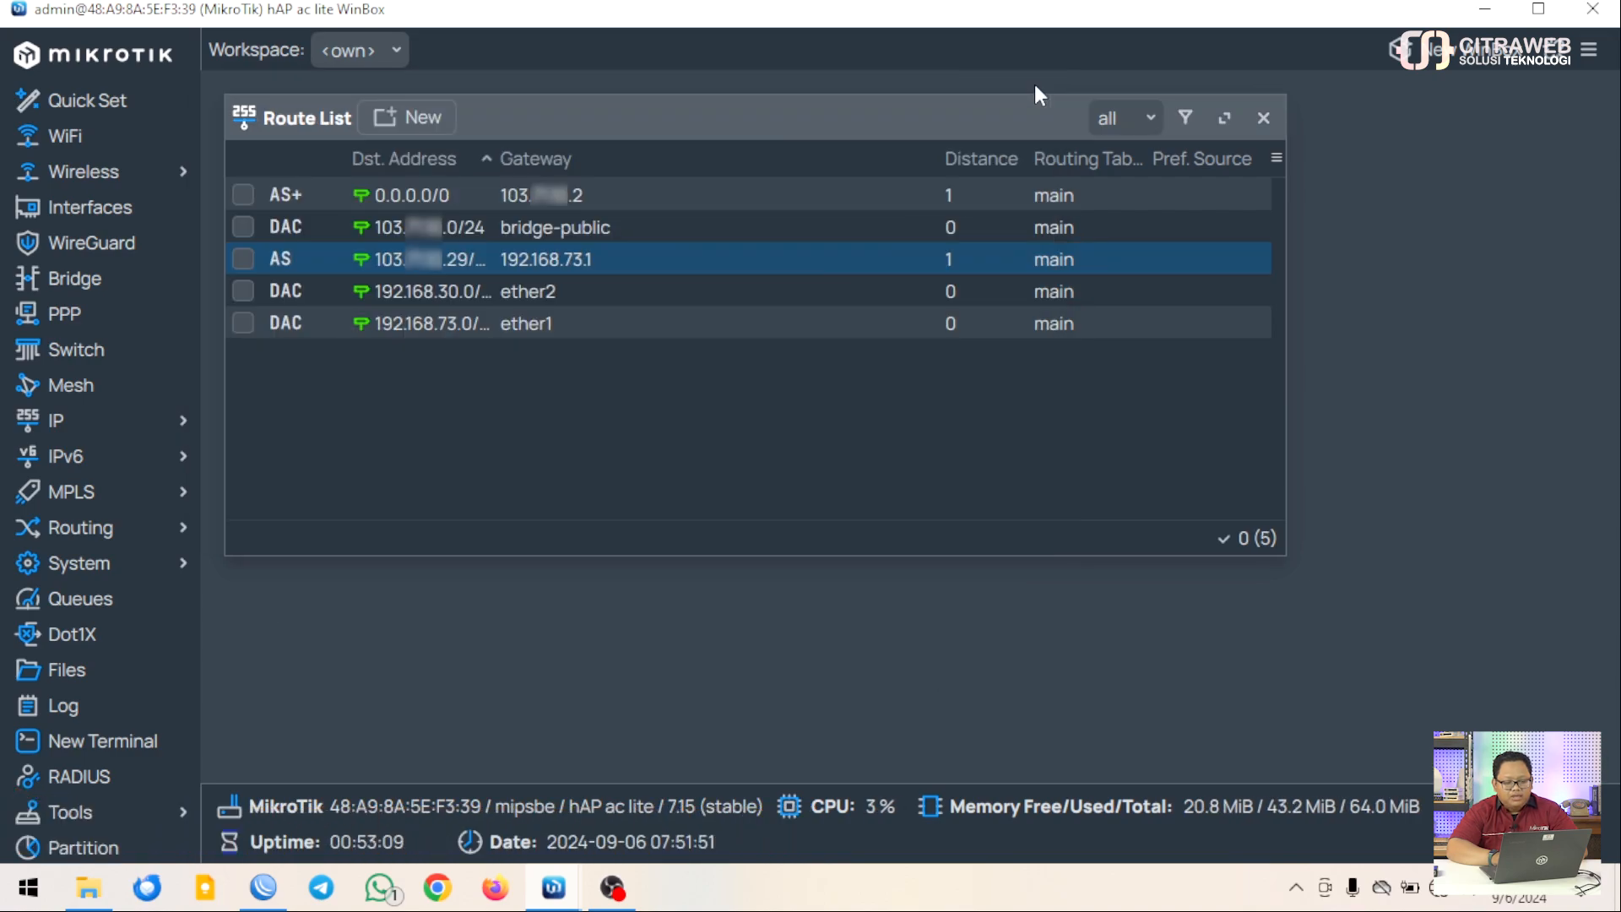
pyautogui.click(449, 199)
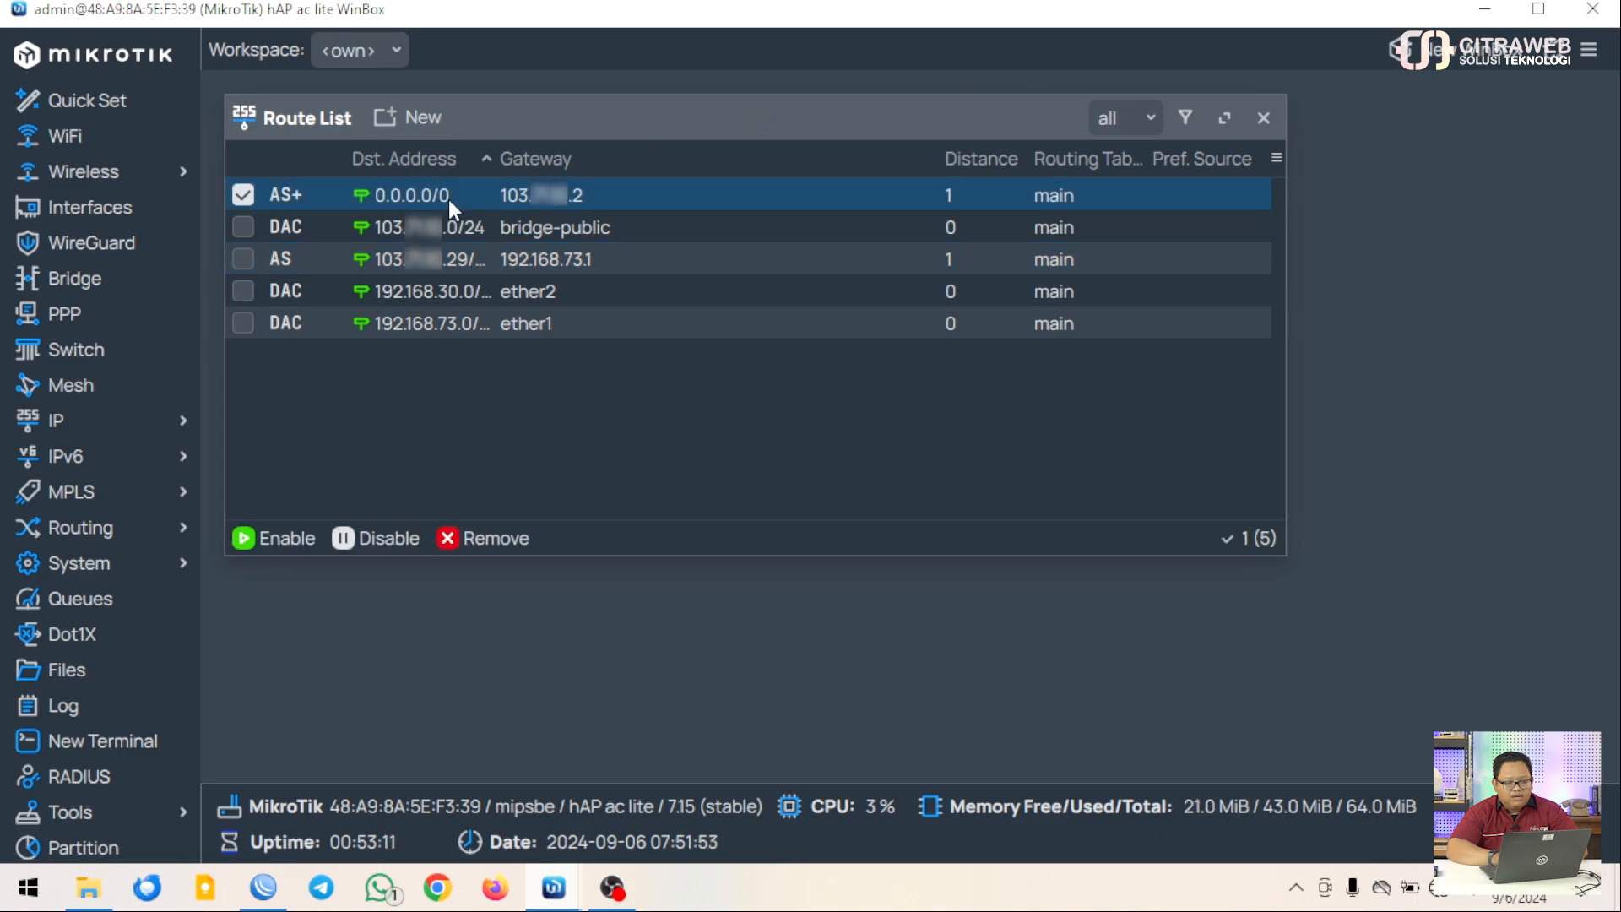
pyautogui.click(255, 193)
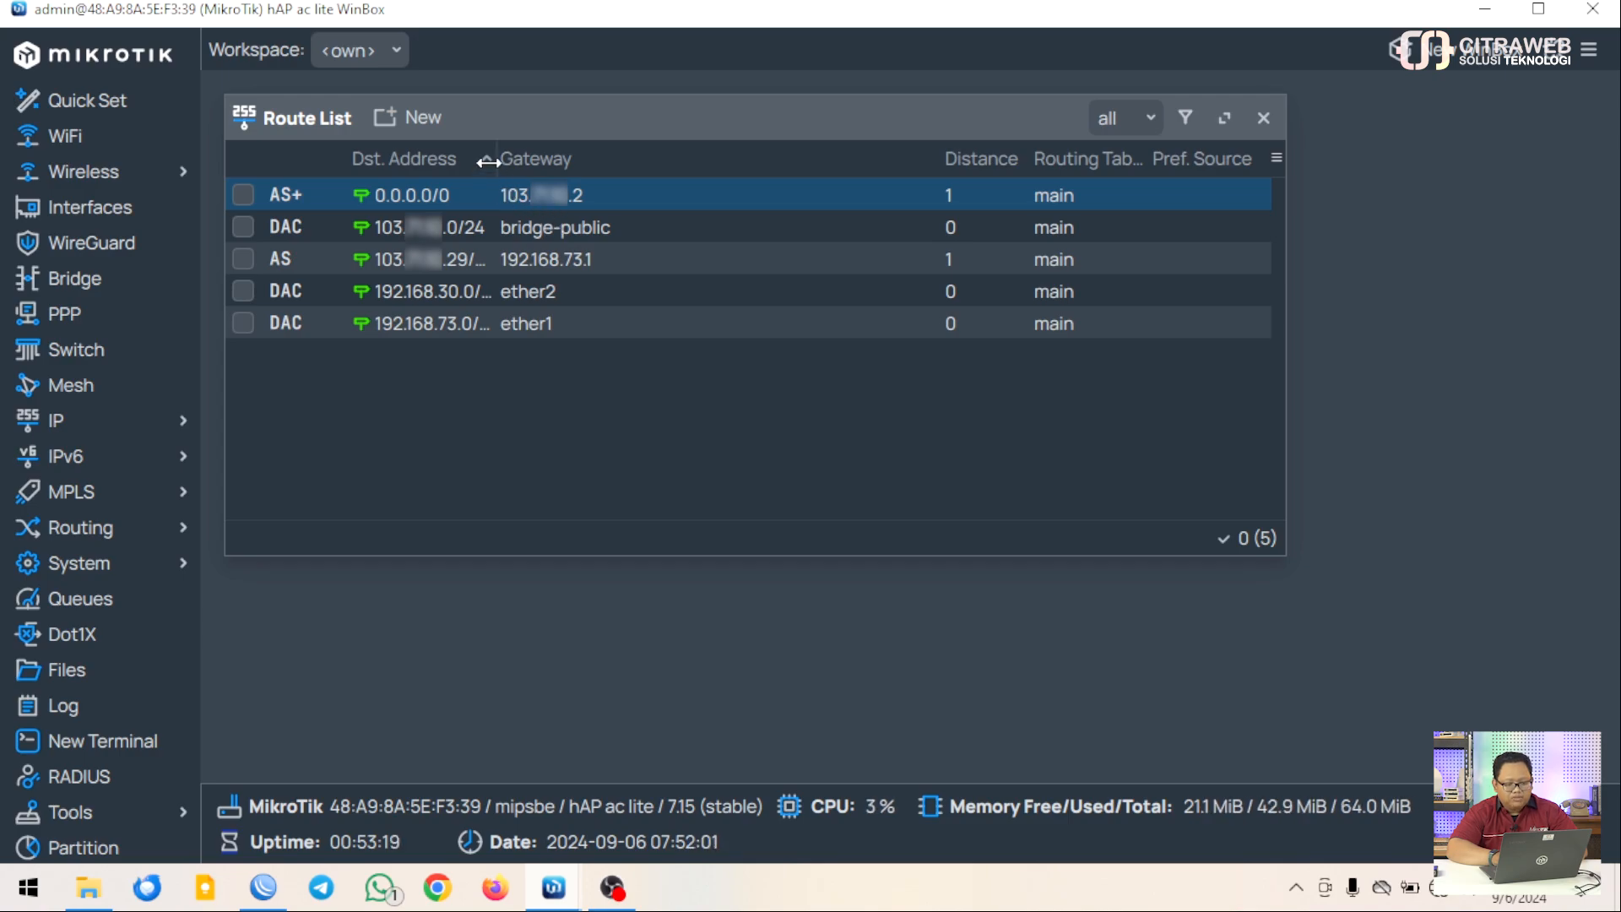
pyautogui.moveTo(495, 162); pyautogui.dragTo(516, 162)
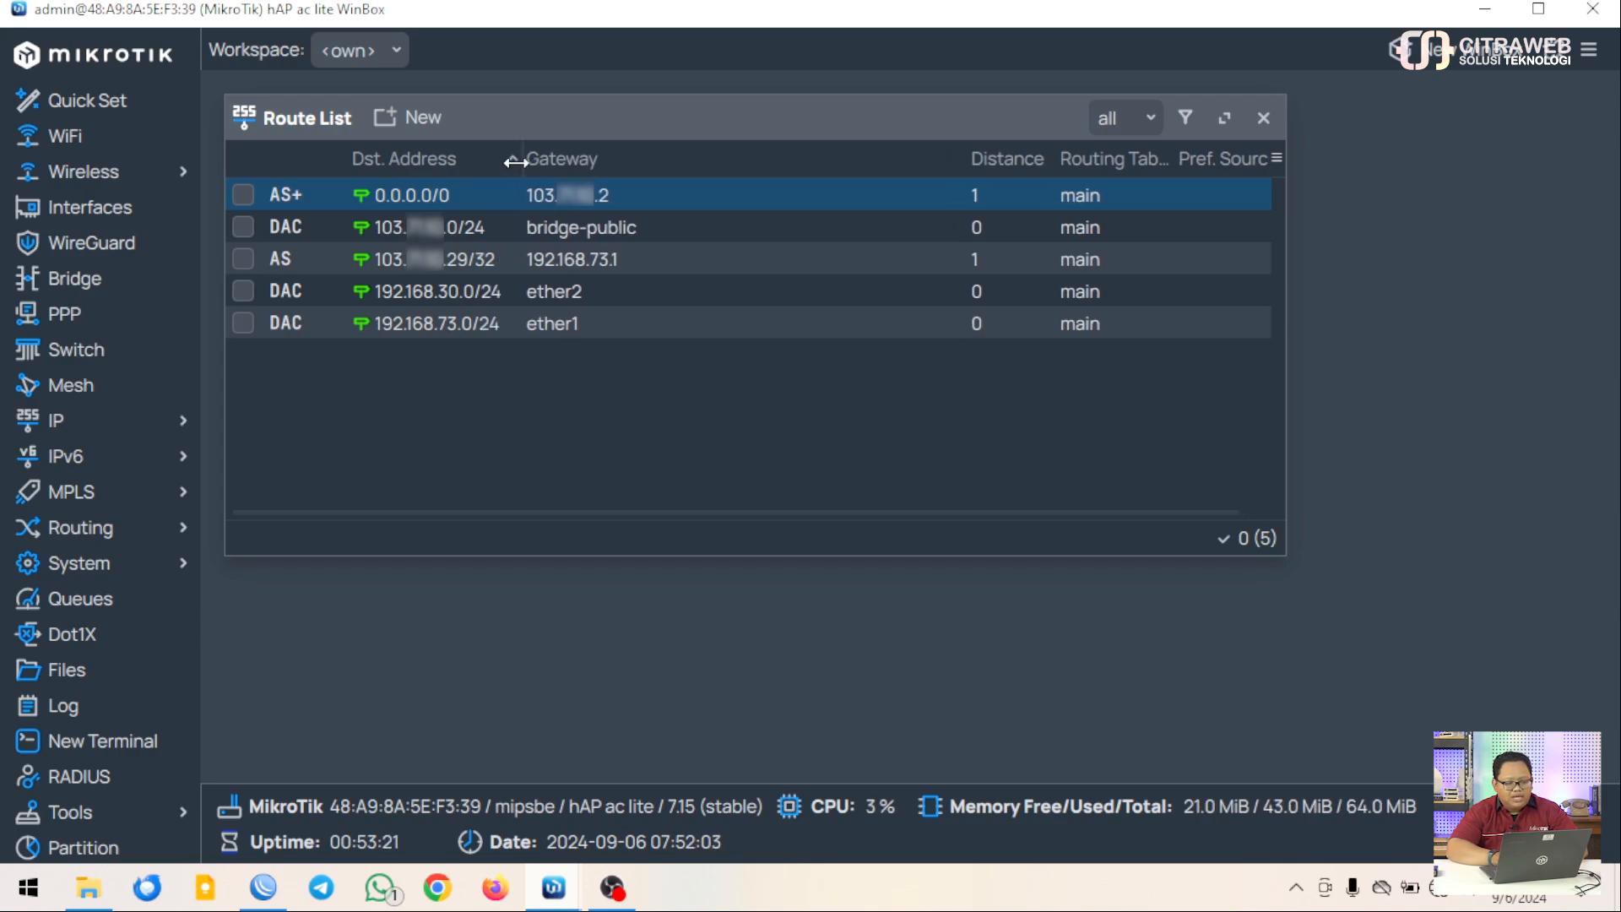
pyautogui.click(146, 426)
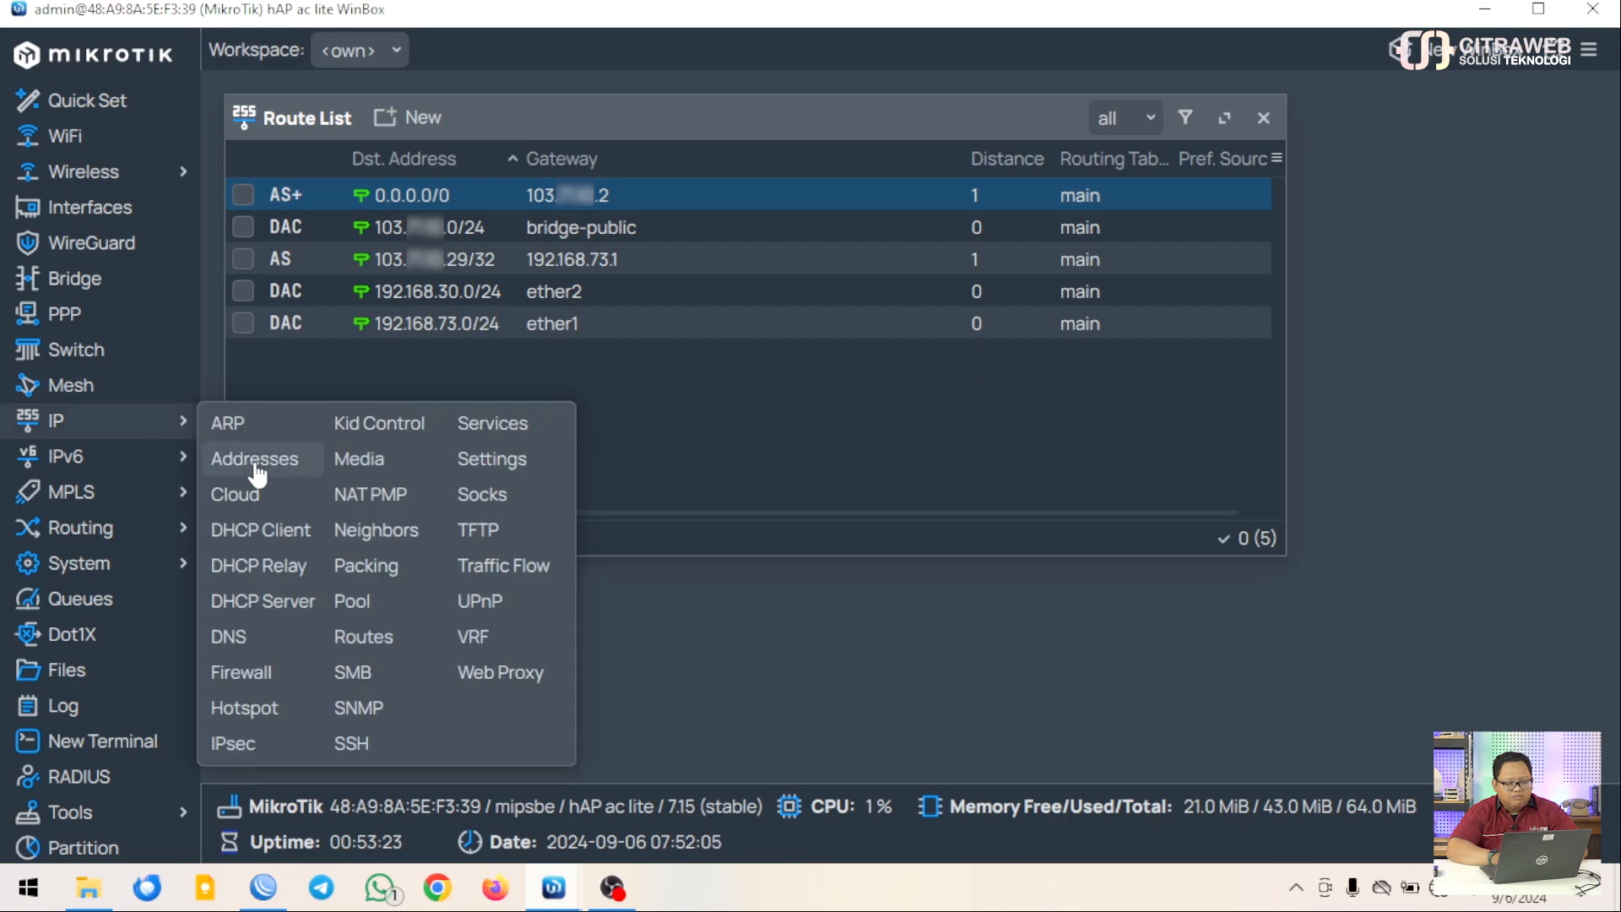
# Open Firewall NAT and inspect the srcnat rule's Out. Interface ether1, leaving it unchanged
pyautogui.click(250, 673)
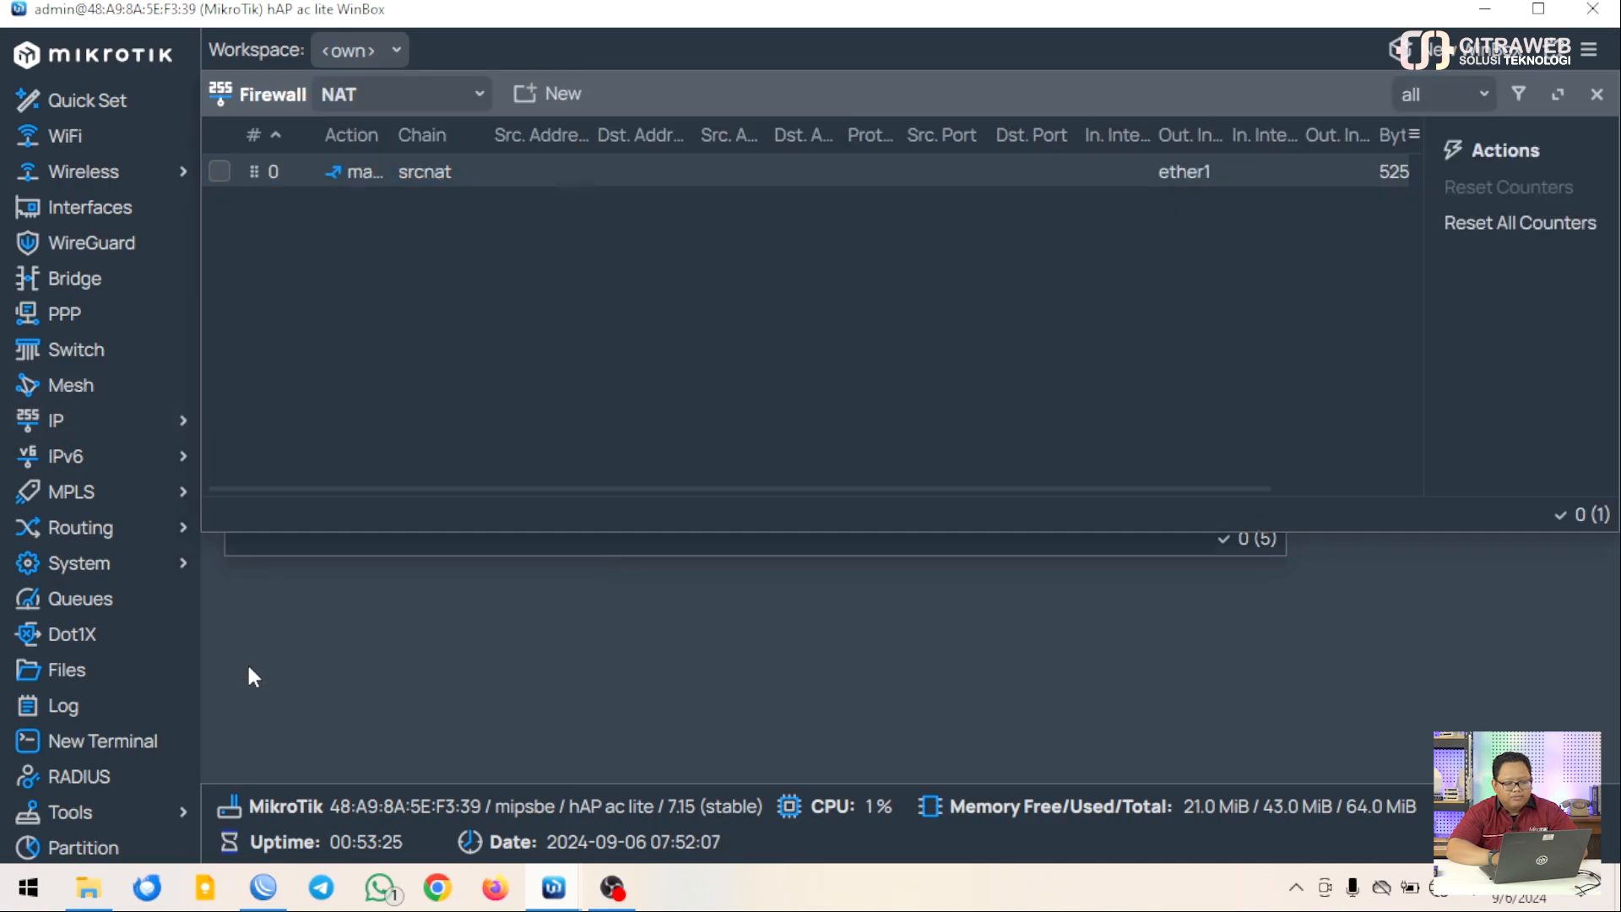
pyautogui.doubleClick(454, 172)
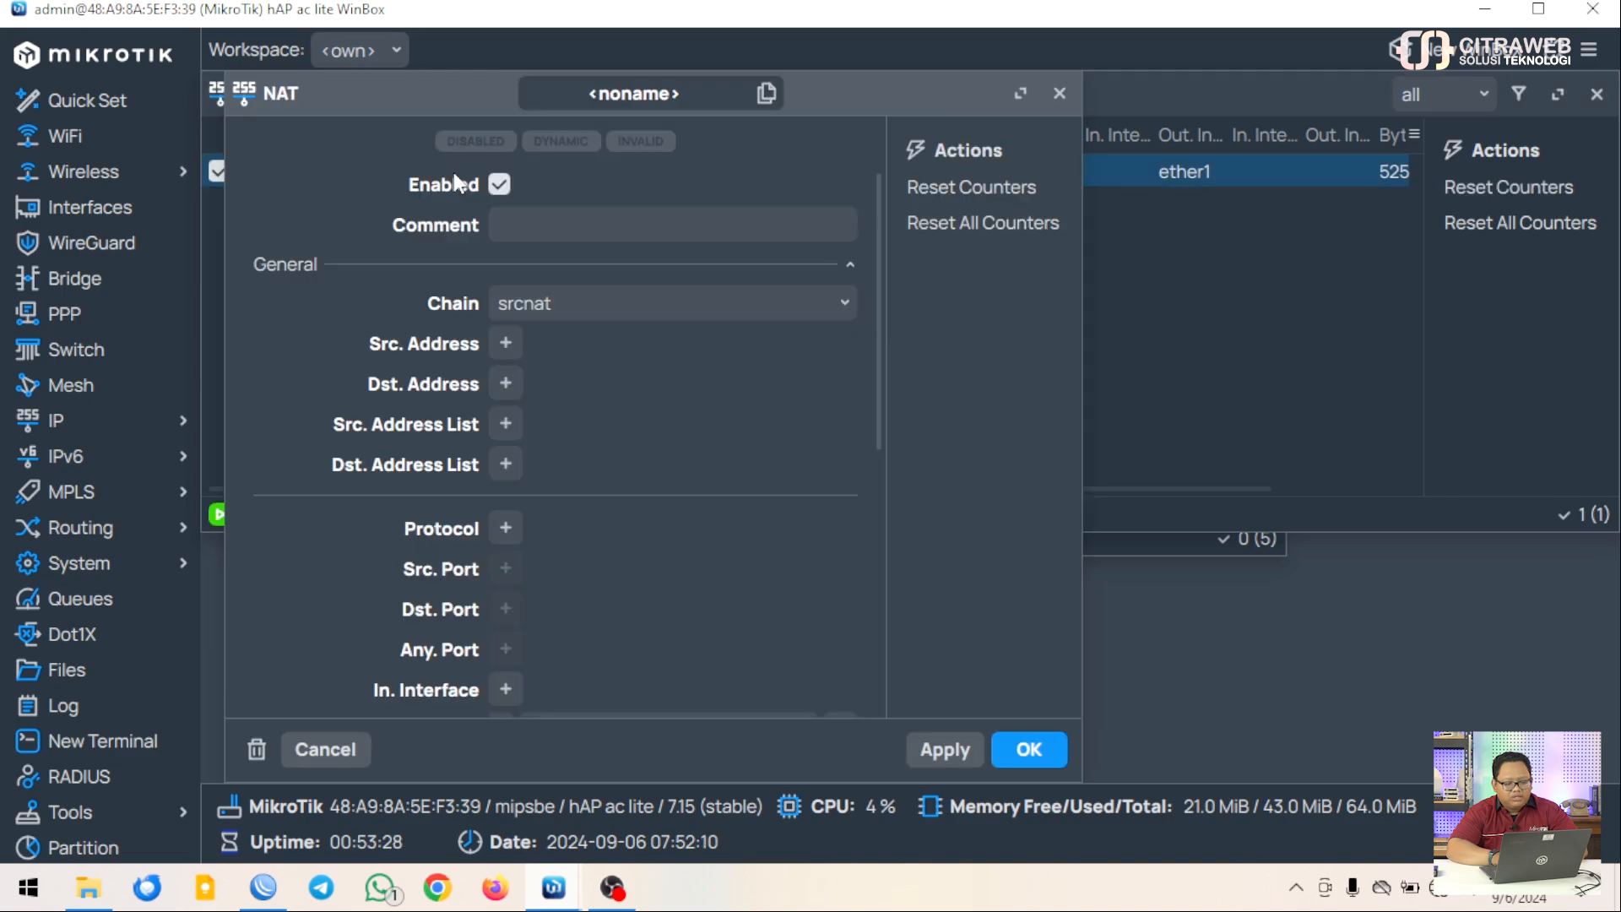
pyautogui.scroll(-5, 595, 500)
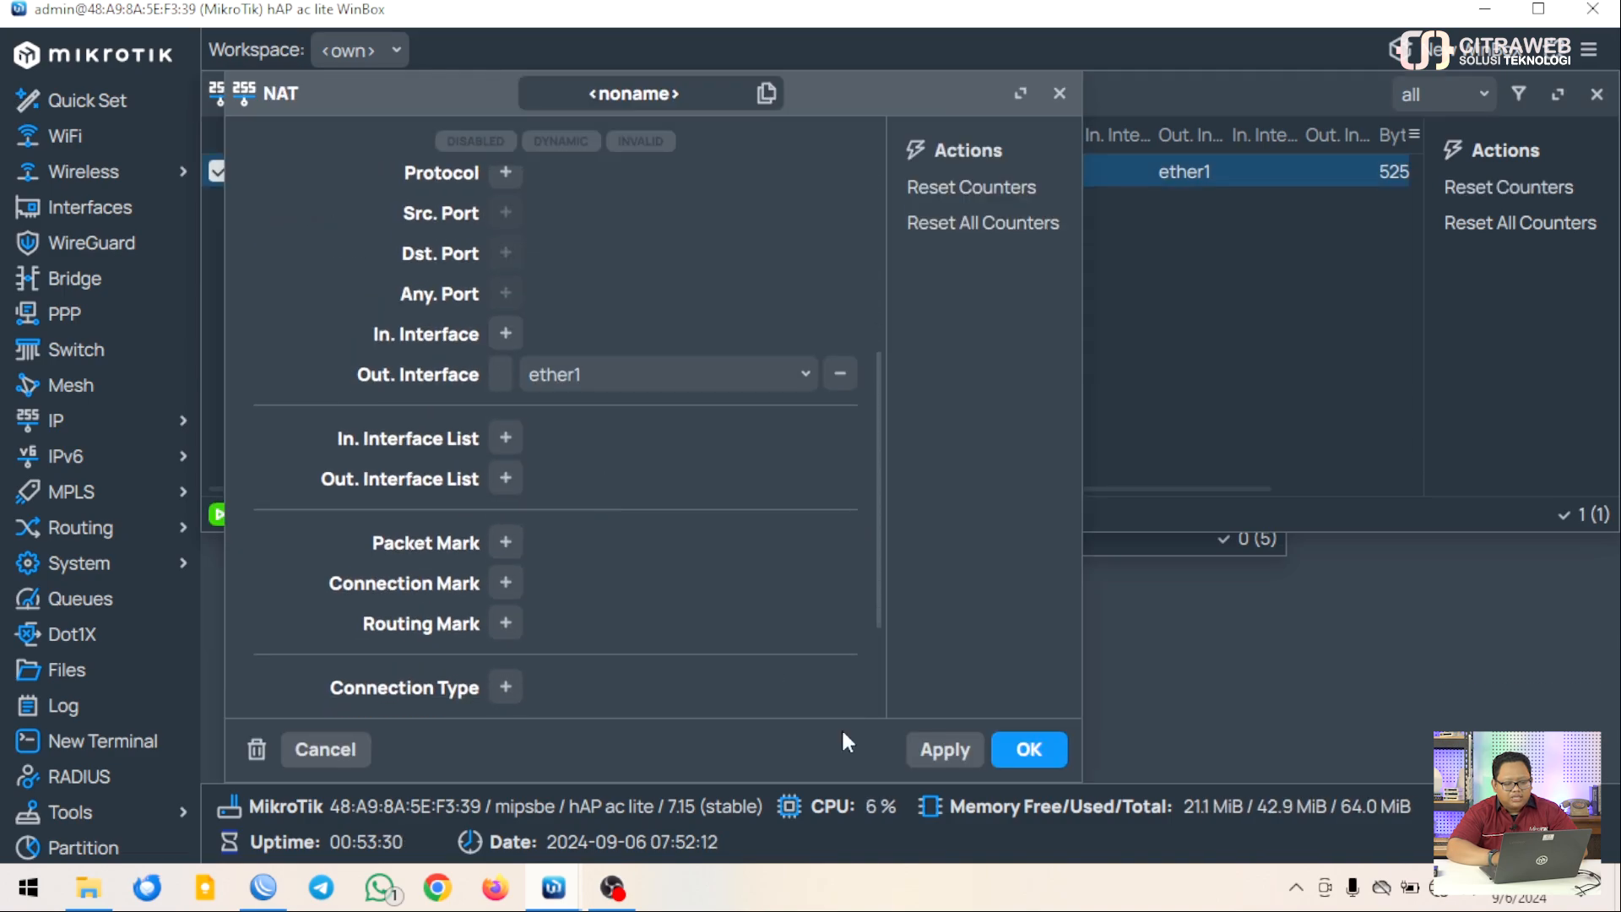
pyautogui.click(1030, 752)
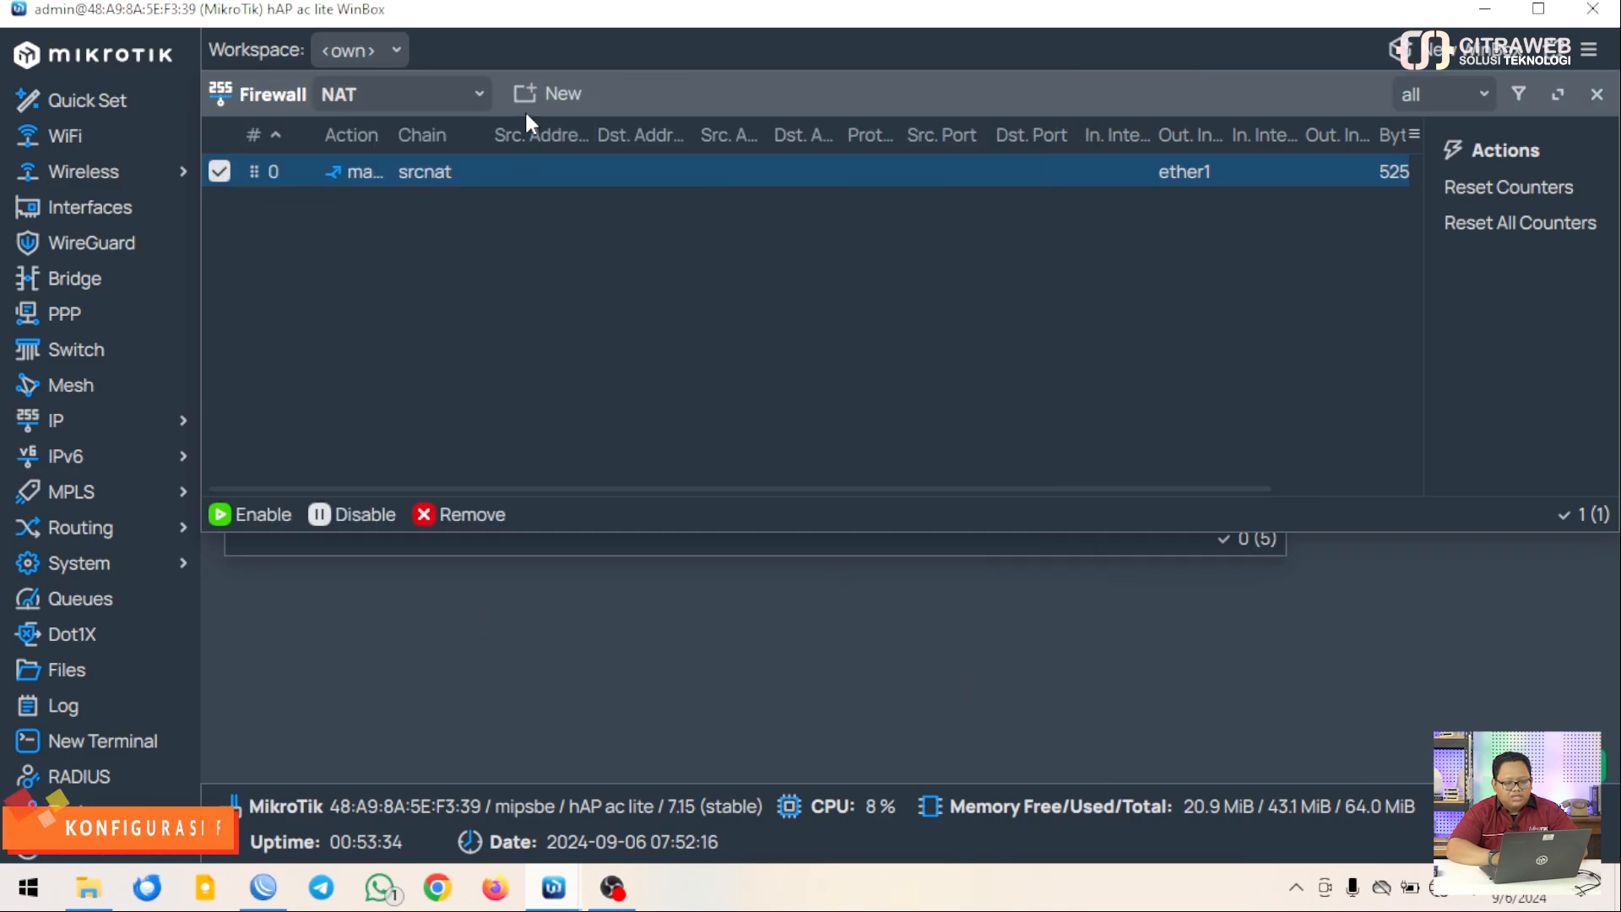
# Create a new NAT rule with Out. Interface set to pptp-pusat
pyautogui.click(526, 94)
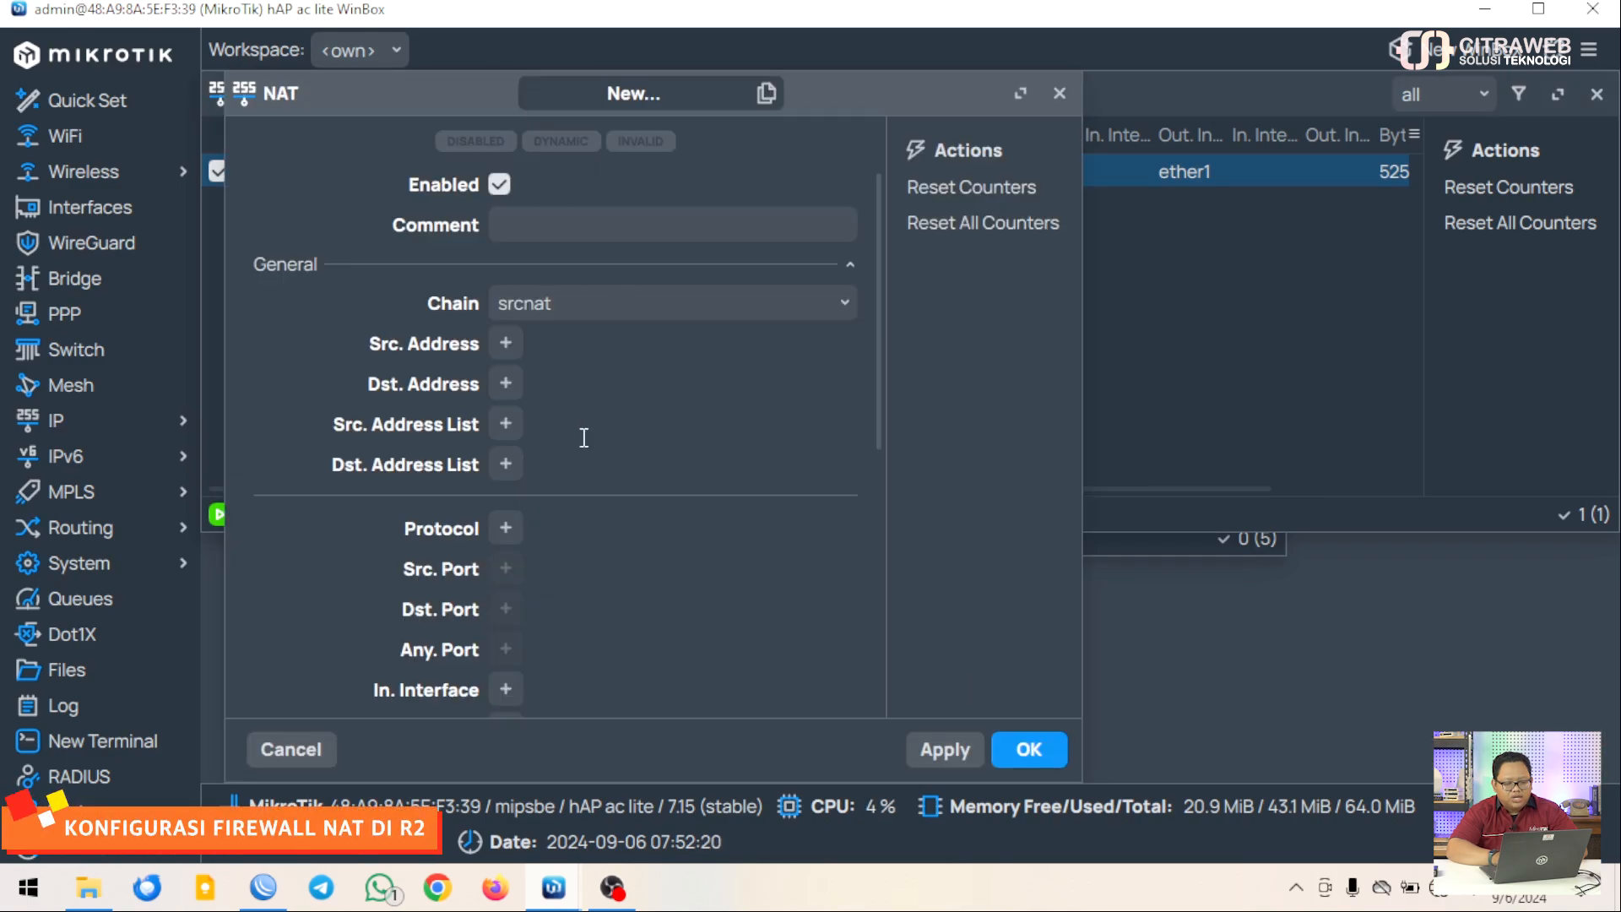
pyautogui.scroll(-5, 584, 438)
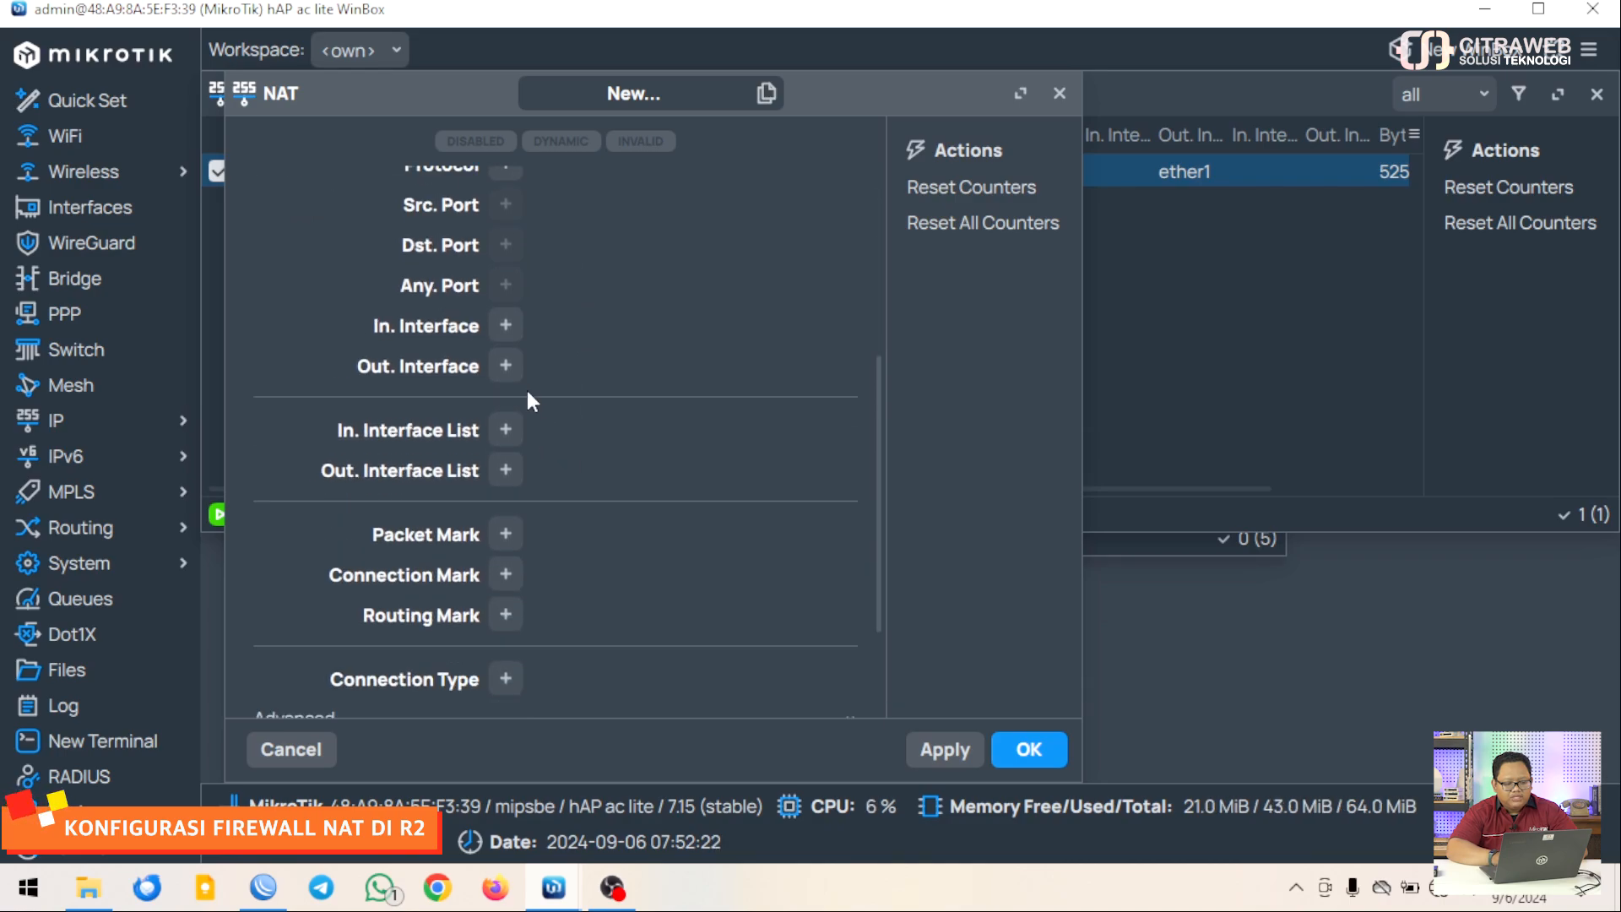
pyautogui.click(506, 366)
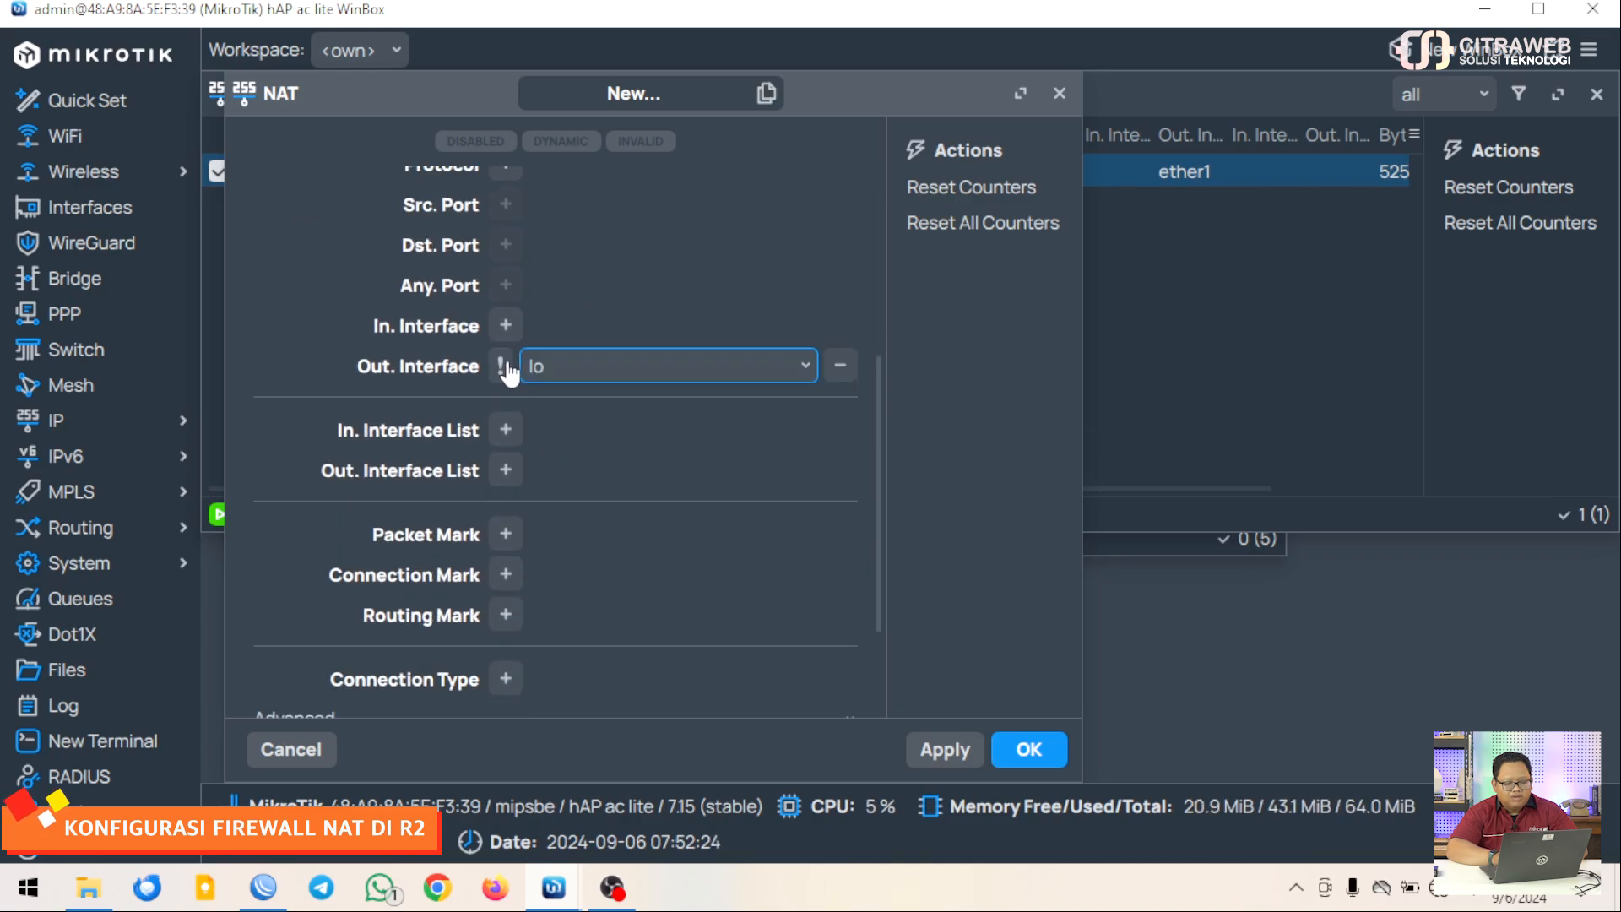
pyautogui.click(807, 368)
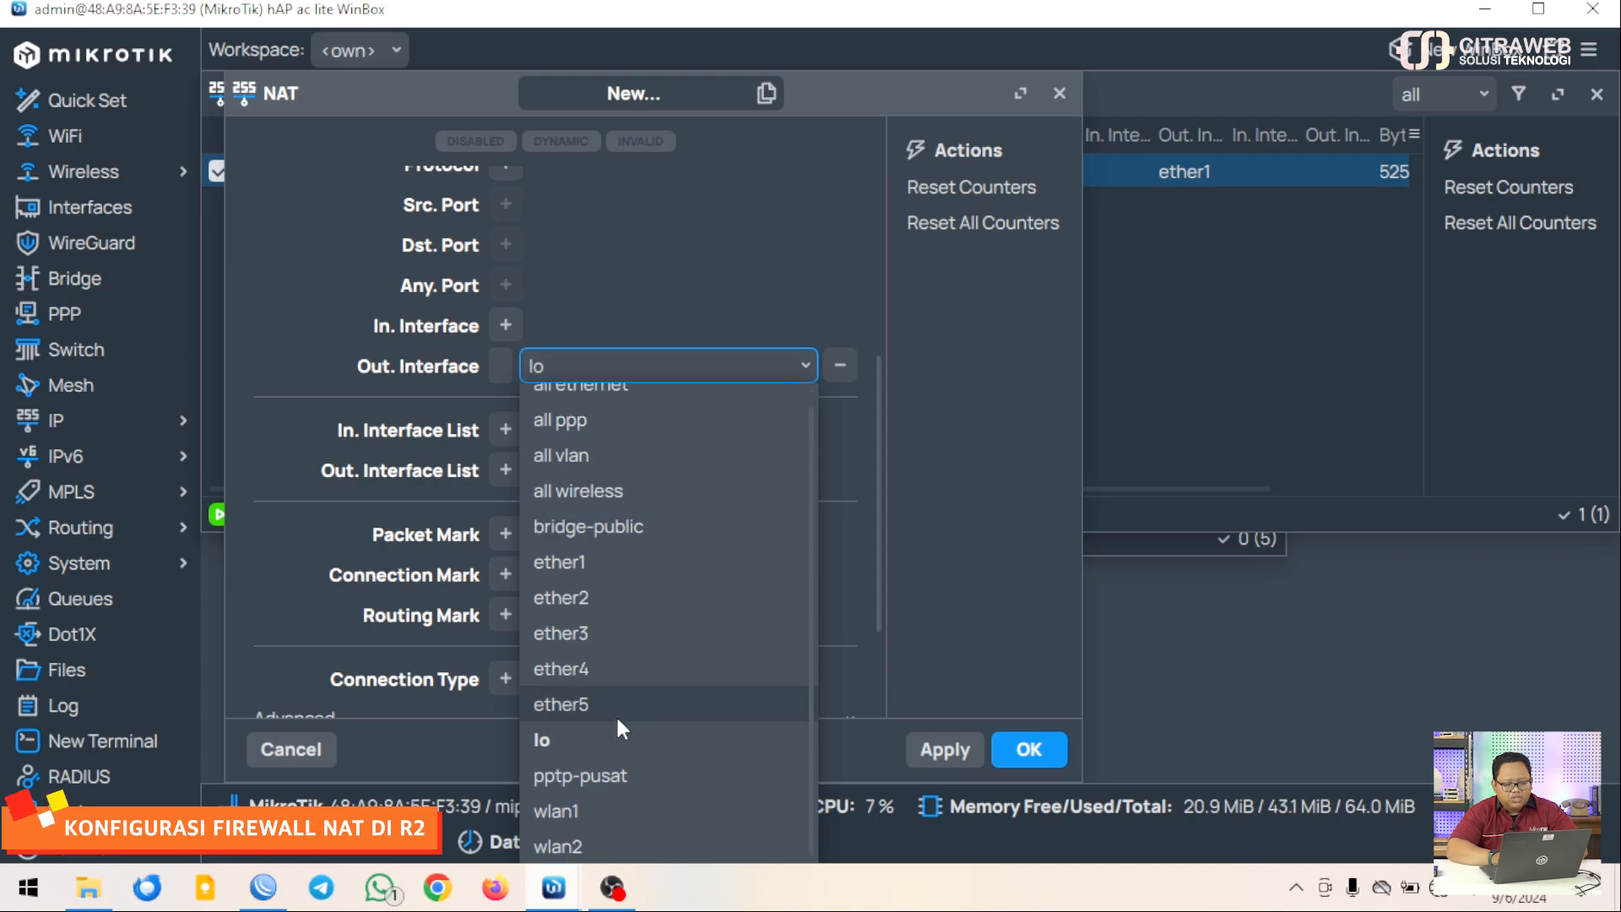
pyautogui.click(605, 773)
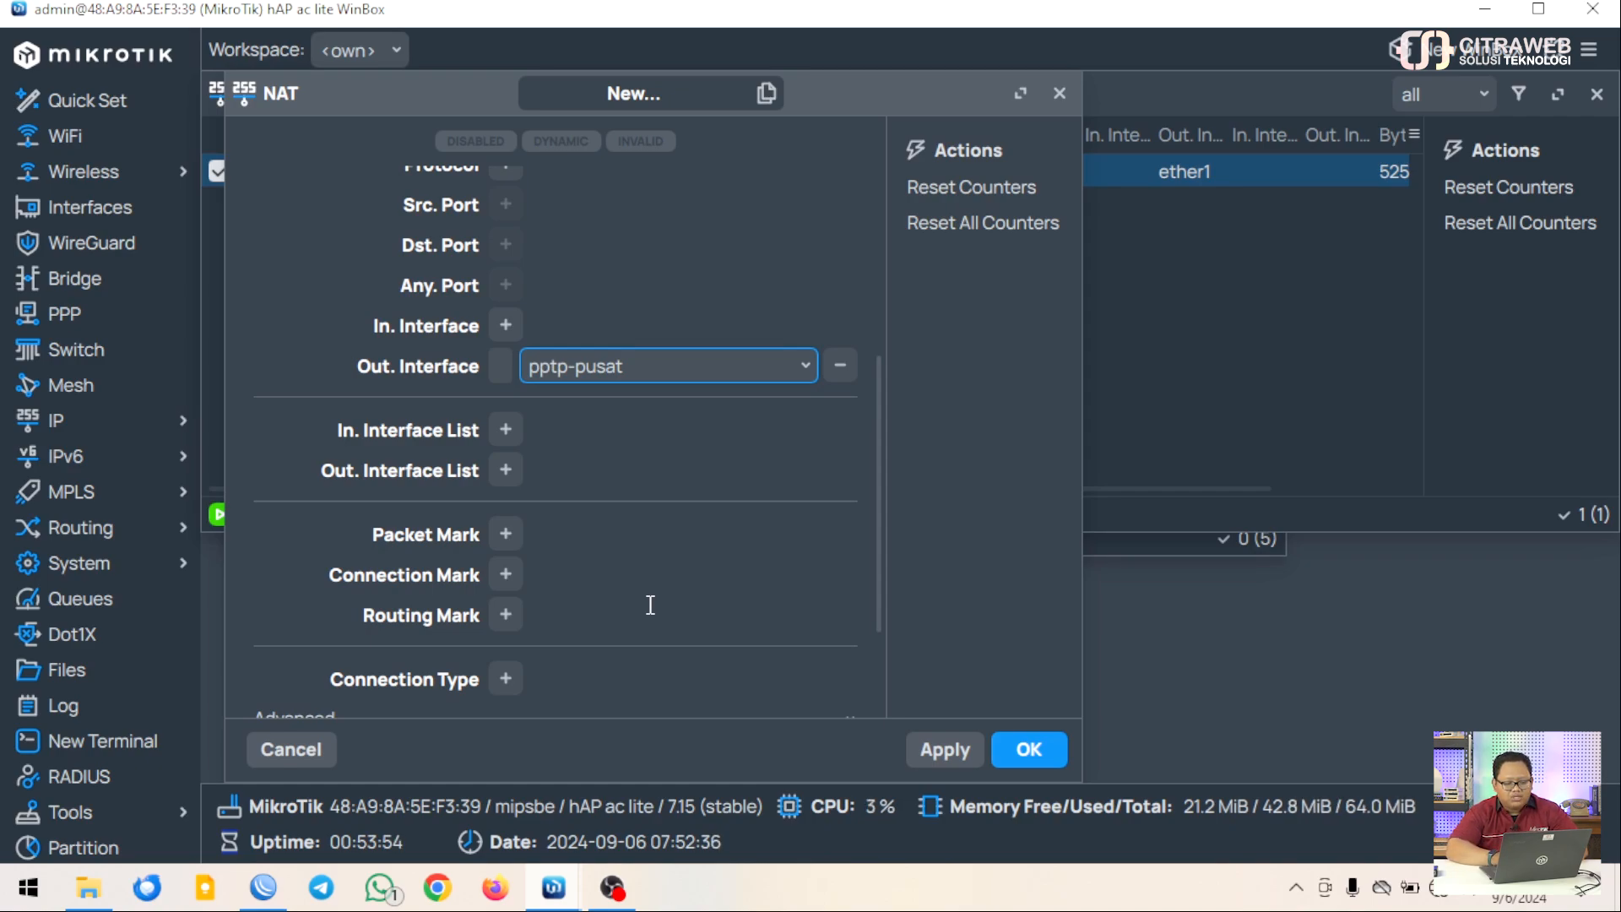
# Set the new rule's action to src-nat
pyautogui.scroll(-3, 650, 605)
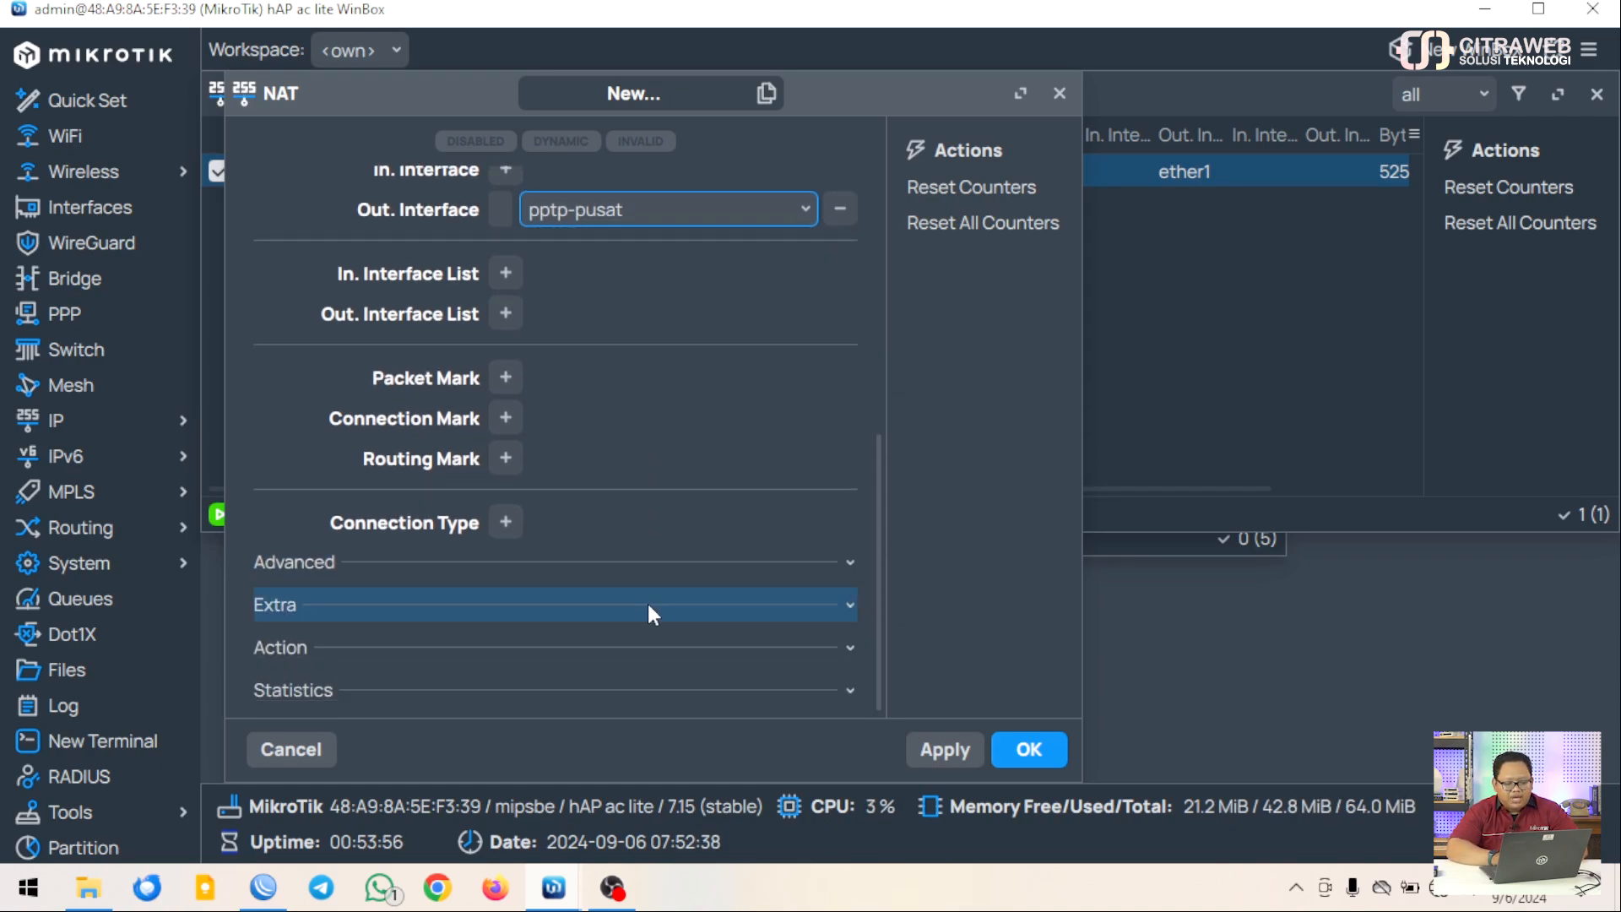
pyautogui.click(701, 647)
pyautogui.scroll(-3, 702, 640)
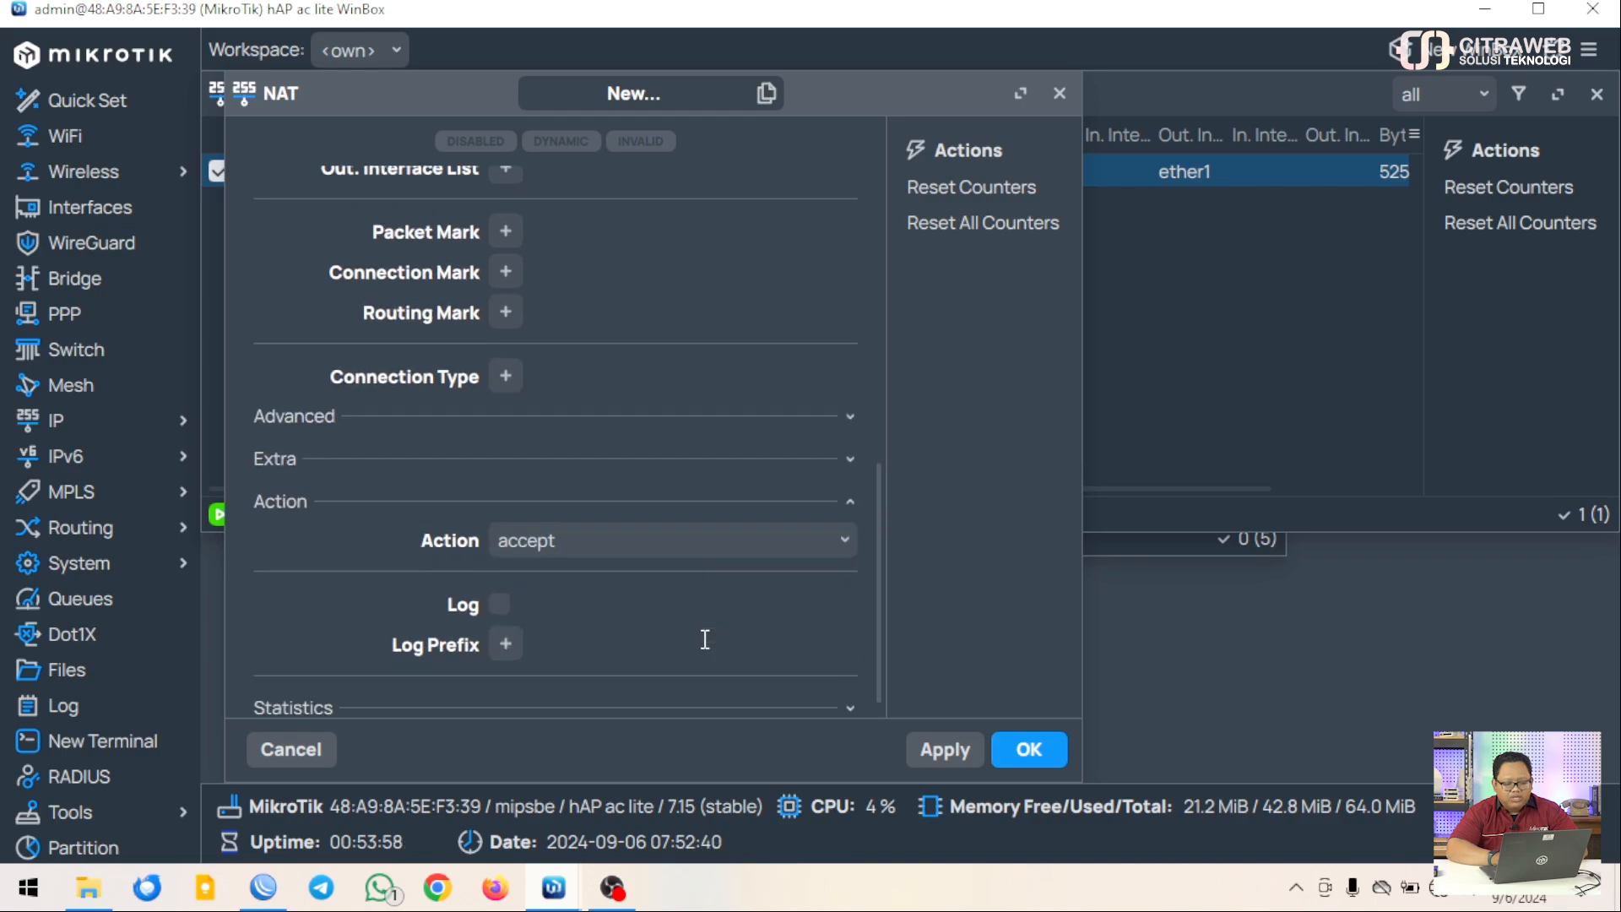
pyautogui.scroll(-1, 705, 639)
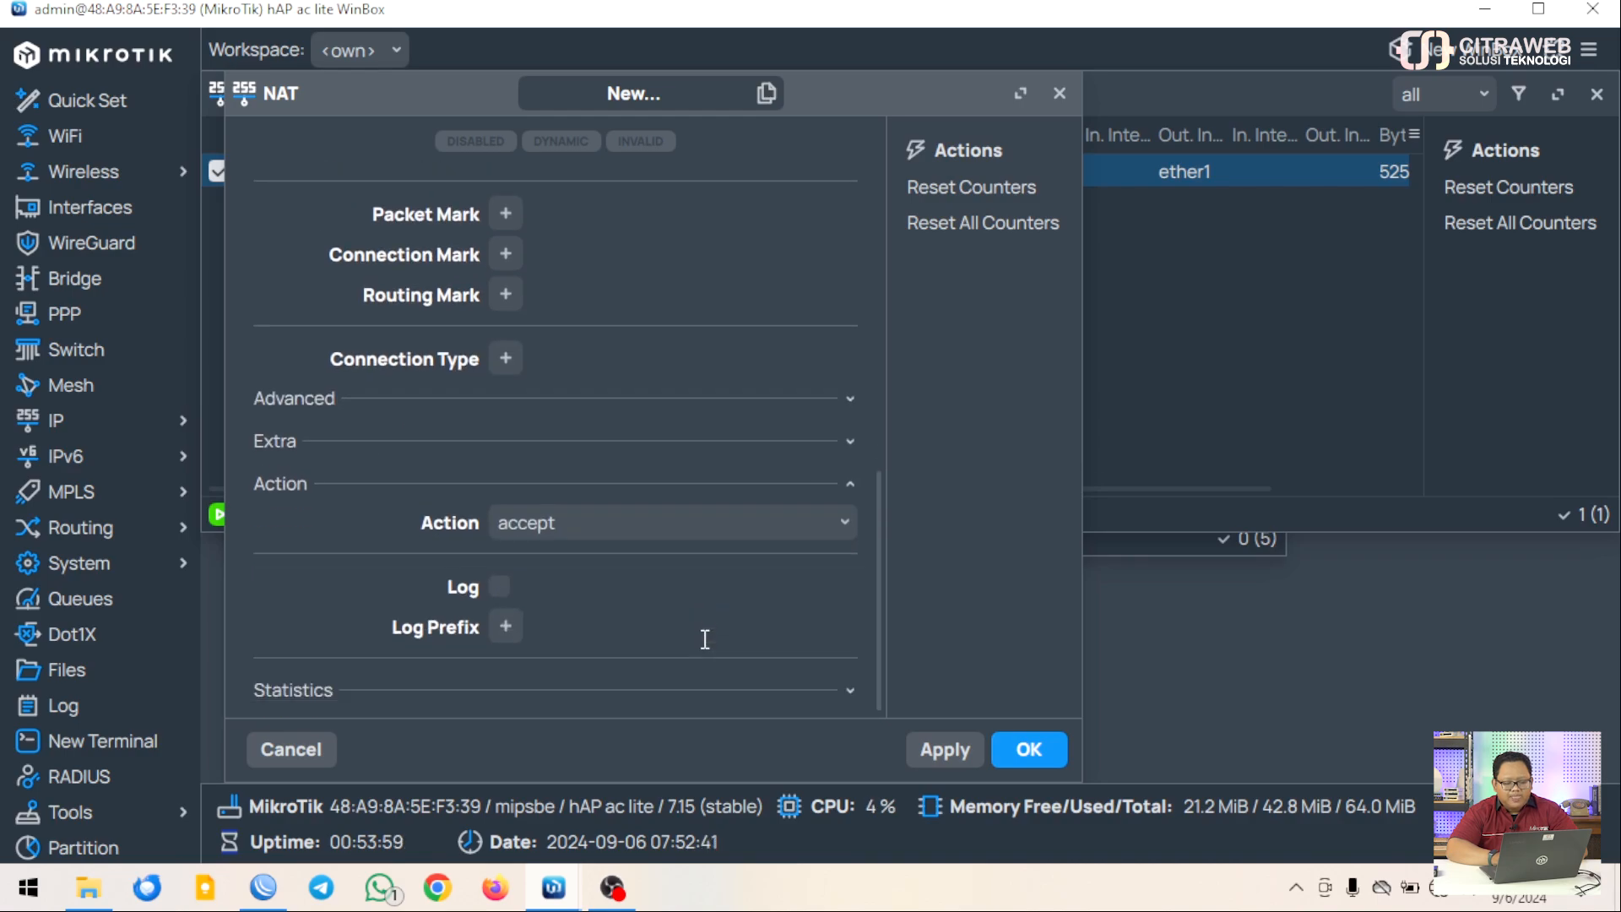
pyautogui.click(841, 534)
pyautogui.scroll(-1, 627, 431)
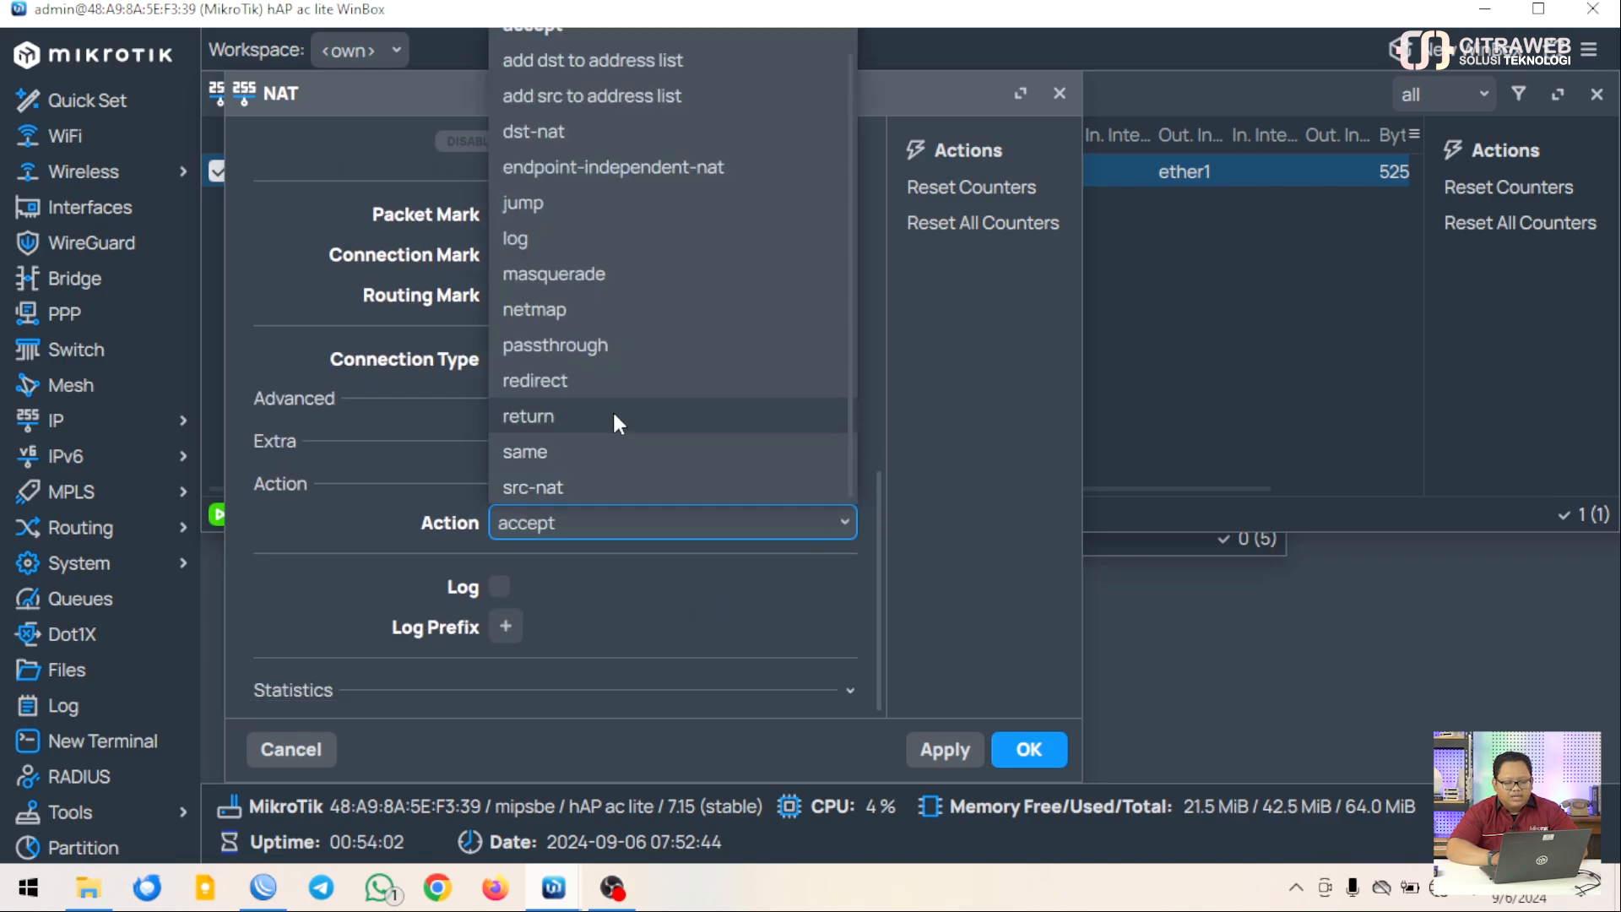
pyautogui.click(565, 487)
# Replace To Addresses 0.0.0.0 with 103.71.30.50 and save the rule
pyautogui.click(510, 691)
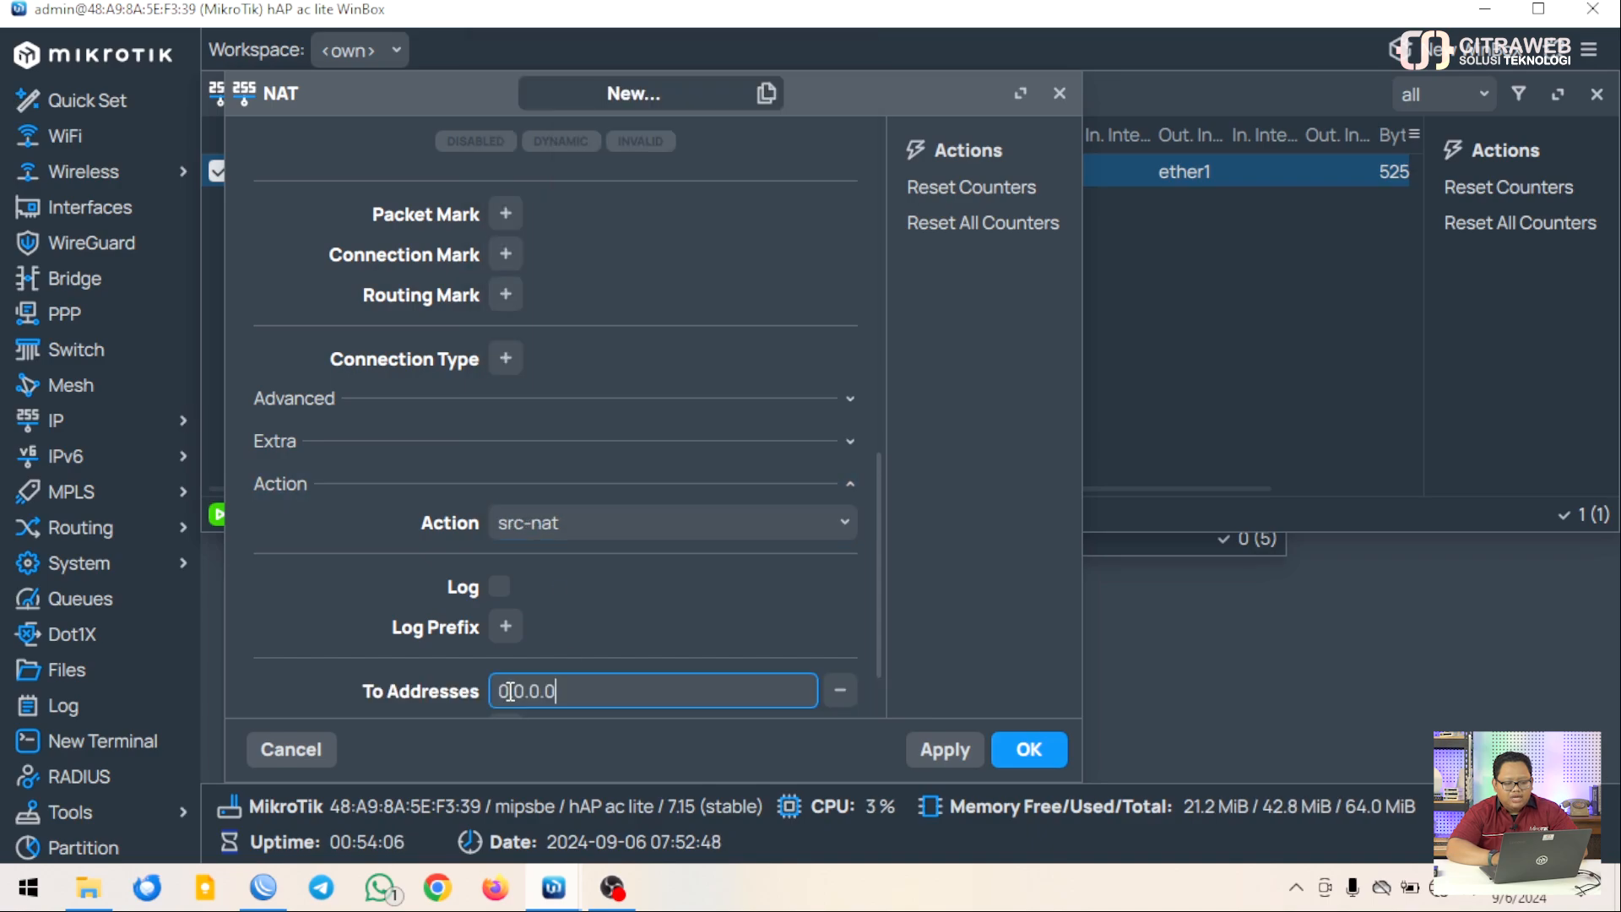
pyautogui.scroll(-1, 507, 691)
pyautogui.doubleClick(574, 604)
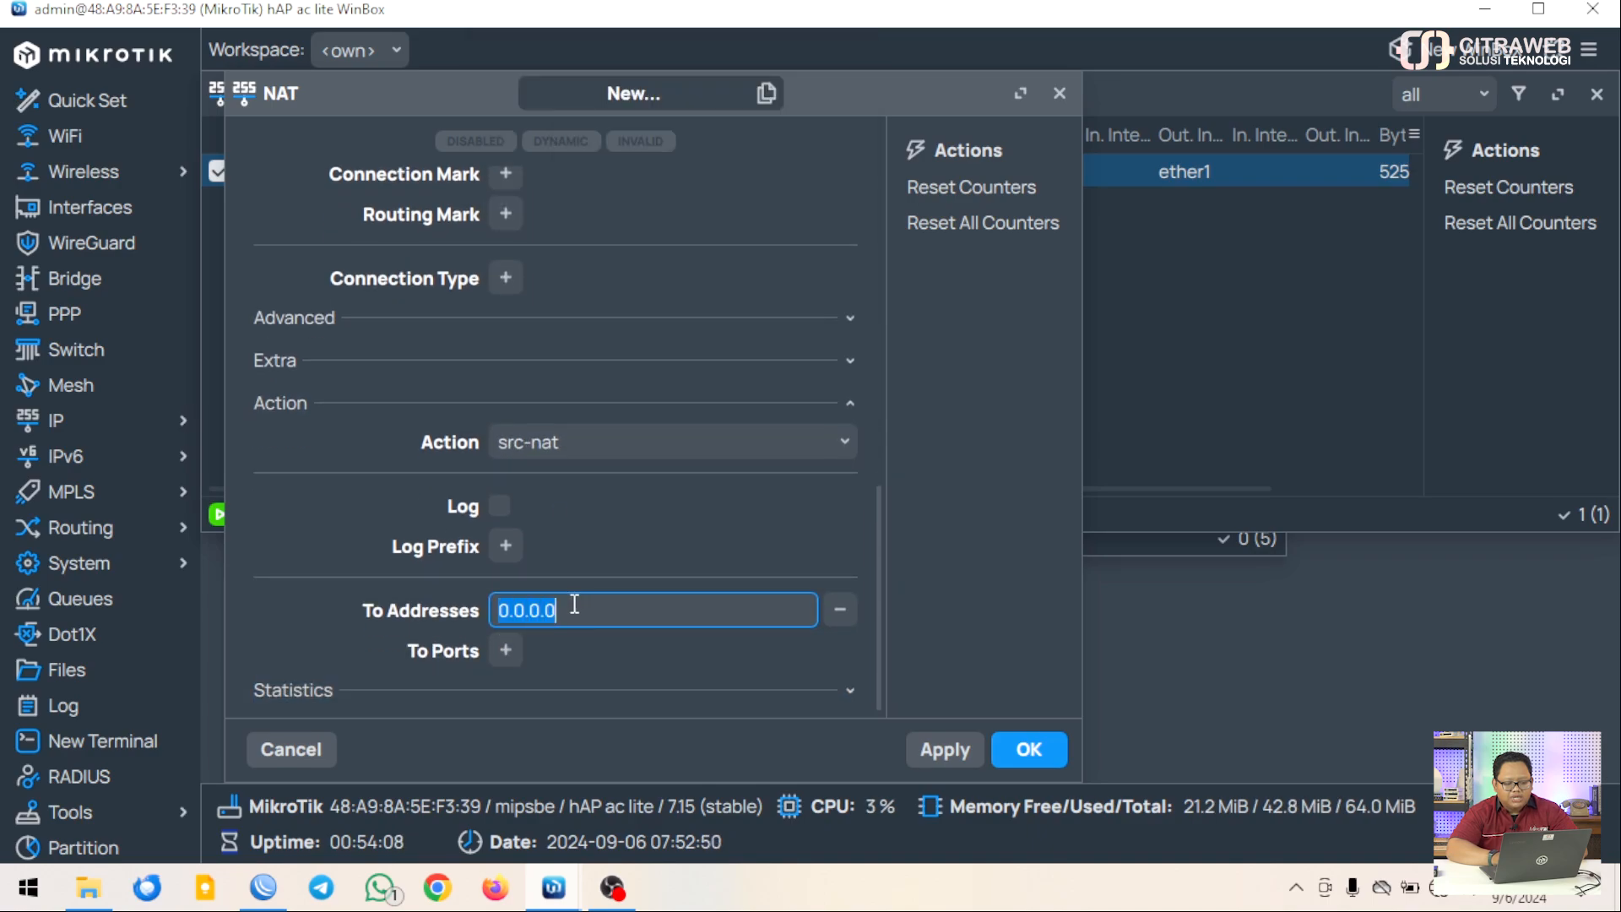
pyautogui.click(574, 604)
pyautogui.press('BackSpace')
pyautogui.press('BackSpace')
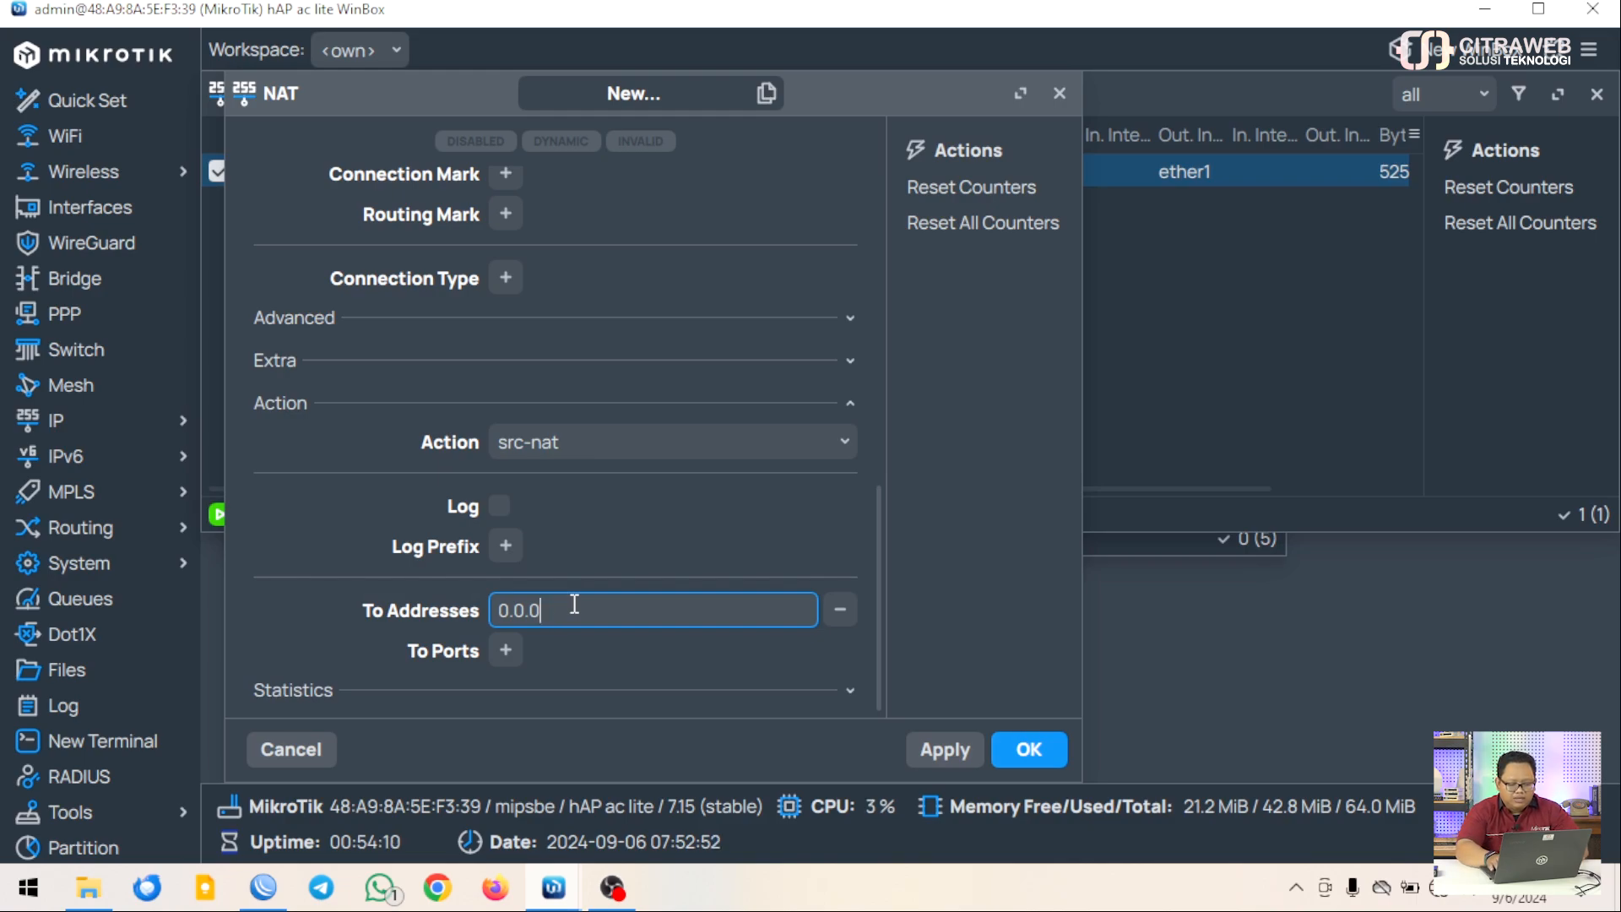
pyautogui.press('BackSpace')
pyautogui.press('BackSpace')
pyautogui.press('BackSpace')
pyautogui.press('BackSpace')
pyautogui.press('BackSpace')
pyautogui.write('103')
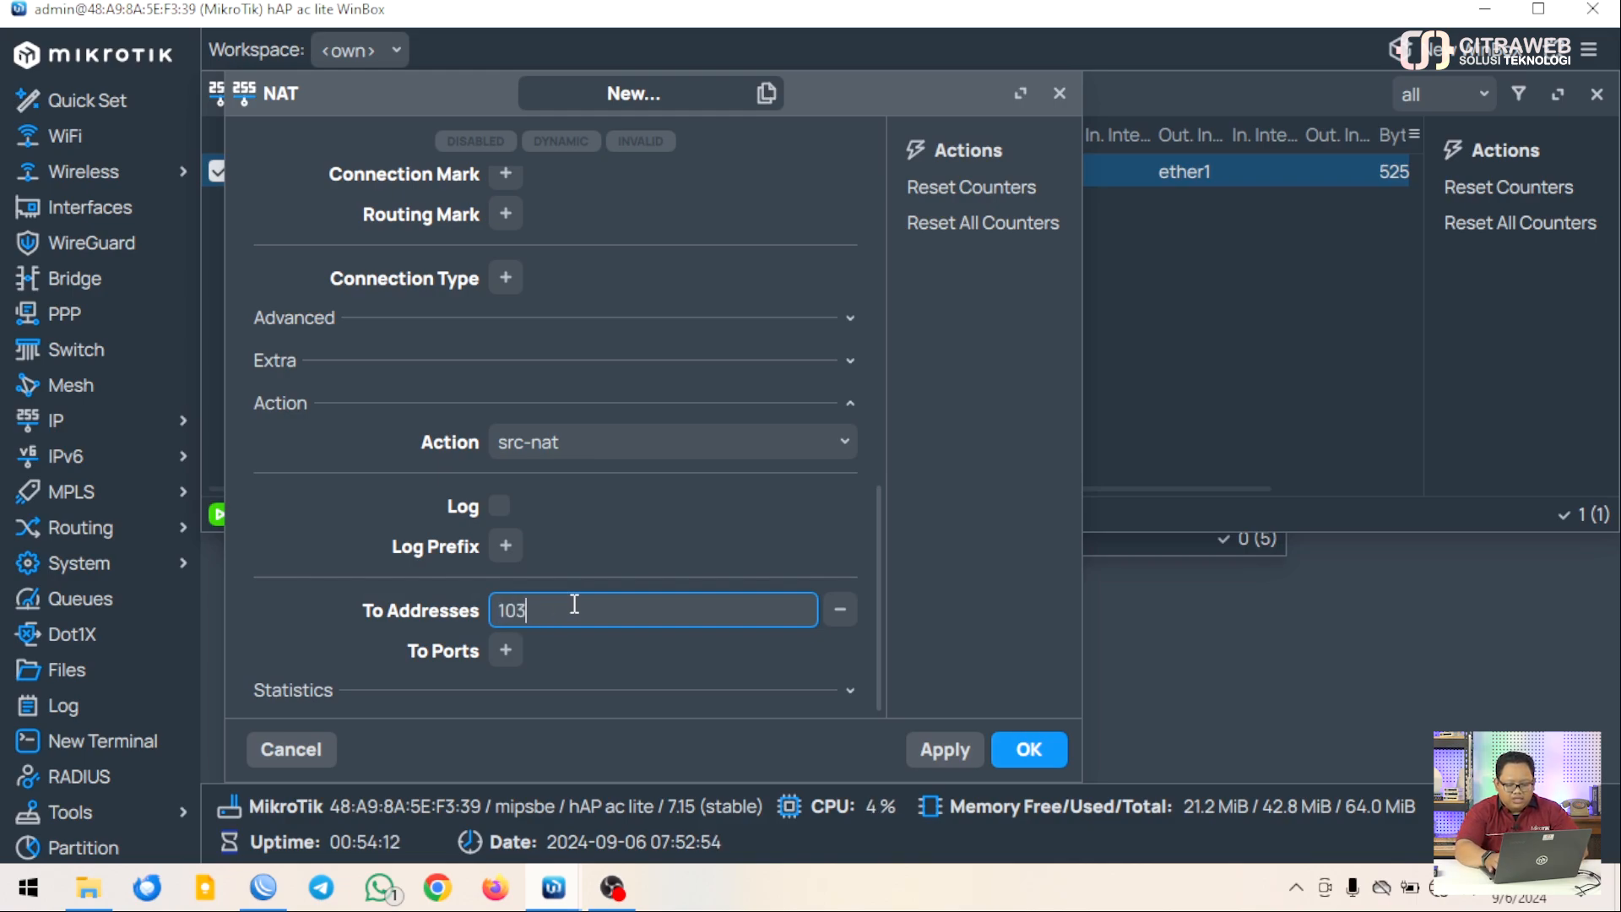
pyautogui.write('.71.30.')
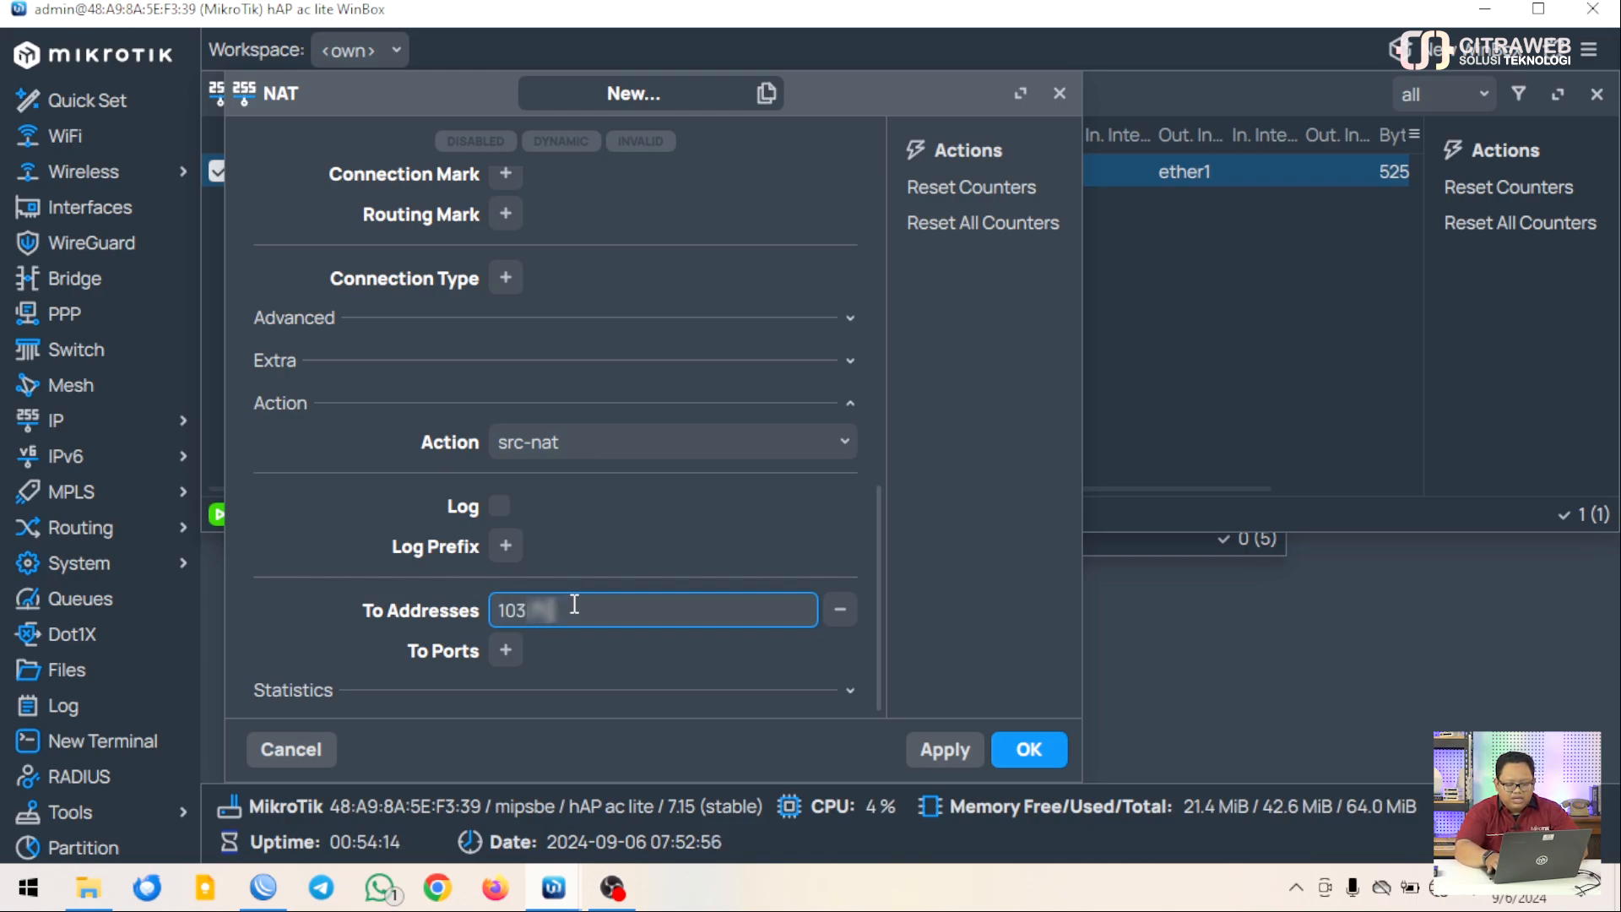
pyautogui.write('50')
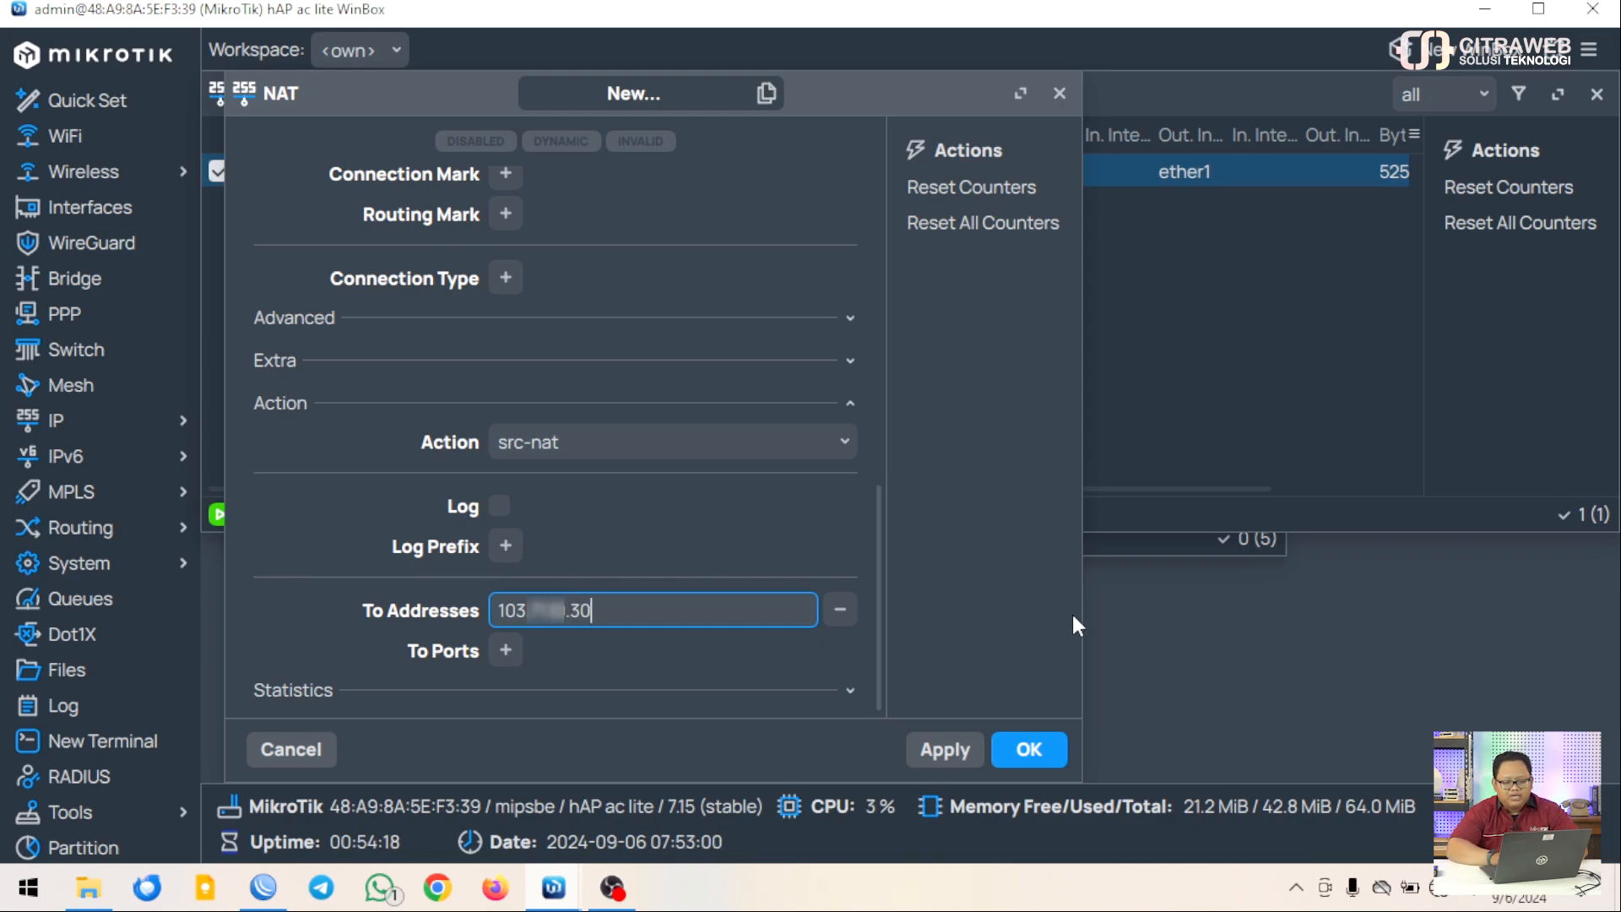
pyautogui.click(1032, 749)
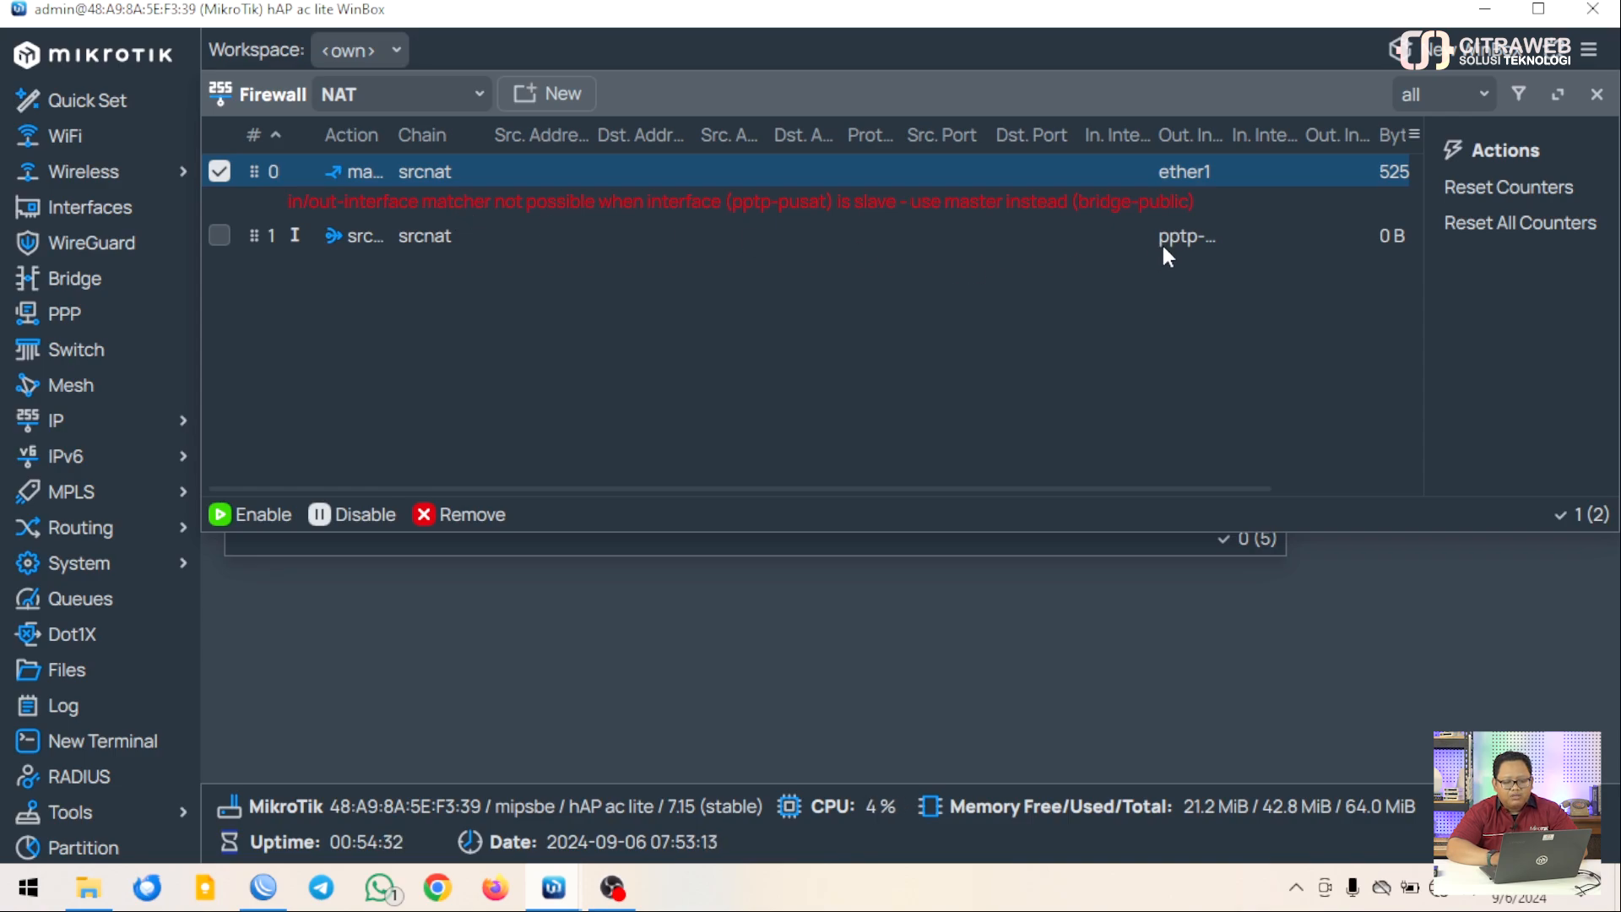
# Change NAT rule 1's Out. Interface from pptp-pusat to bridge-public and save it
pyautogui.doubleClick(611, 224)
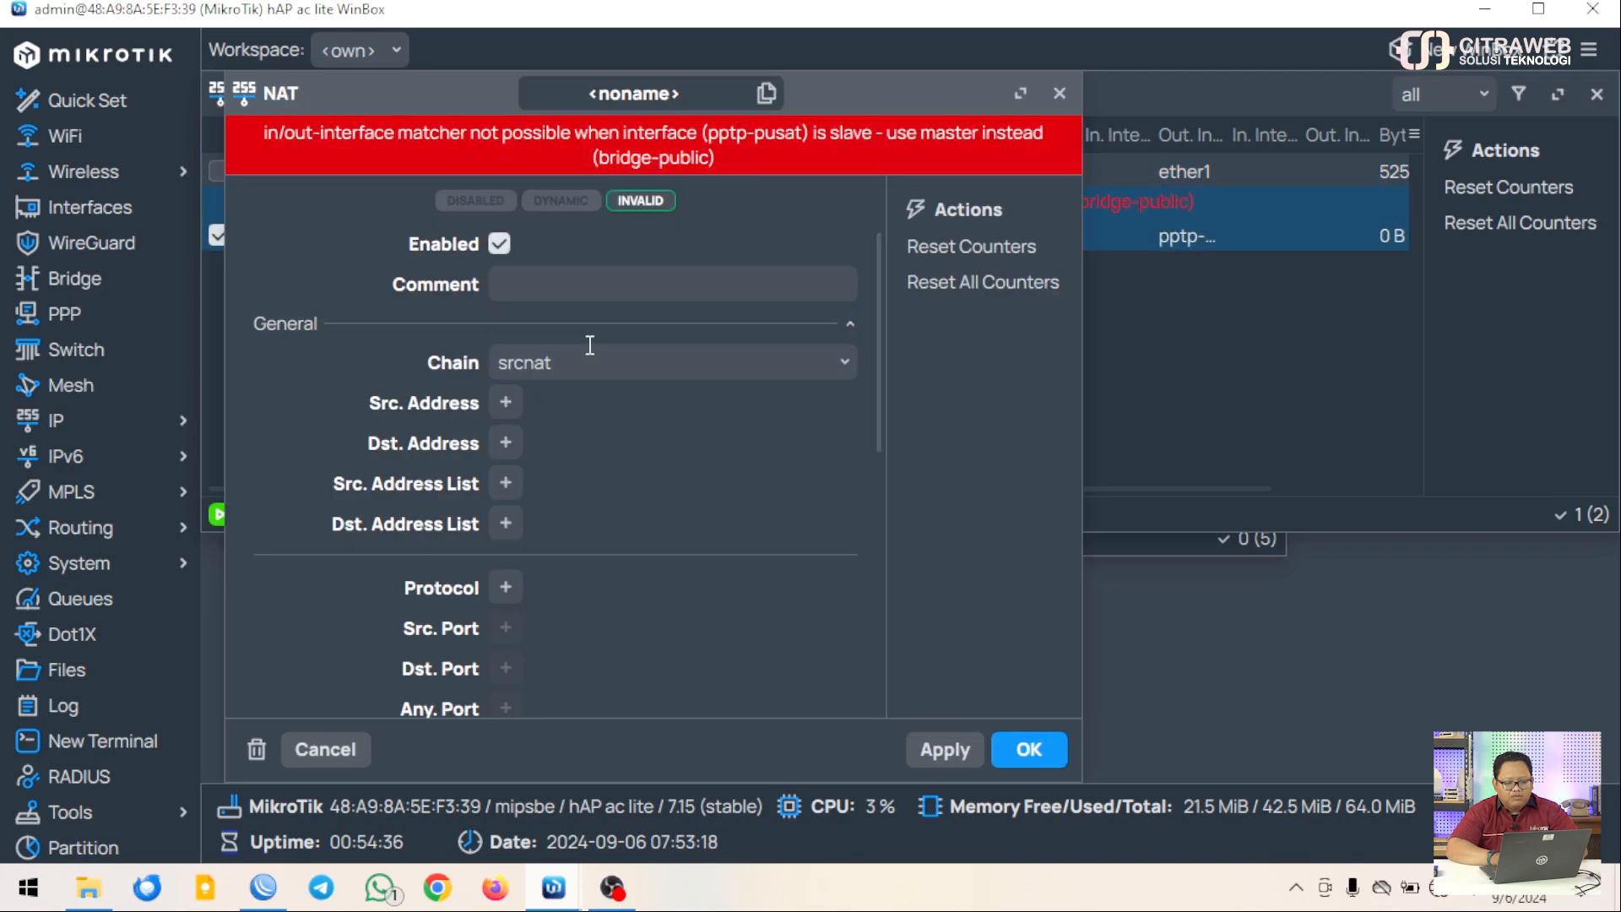
pyautogui.scroll(-3, 626, 464)
pyautogui.scroll(-5, 629, 466)
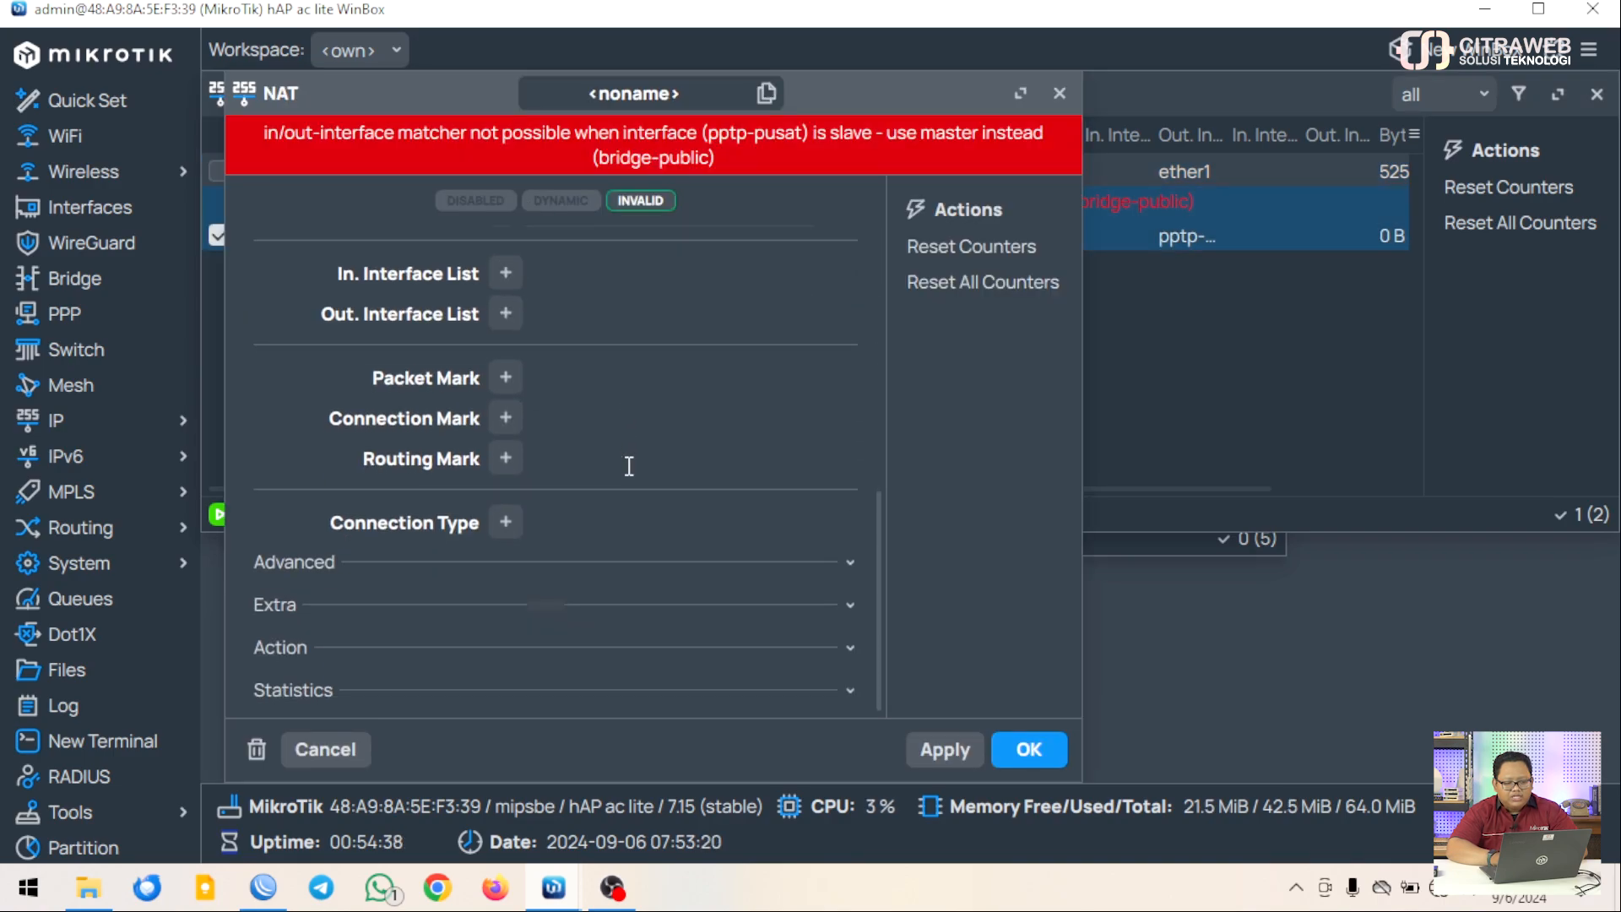
pyautogui.scroll(5, 626, 467)
pyautogui.click(790, 563)
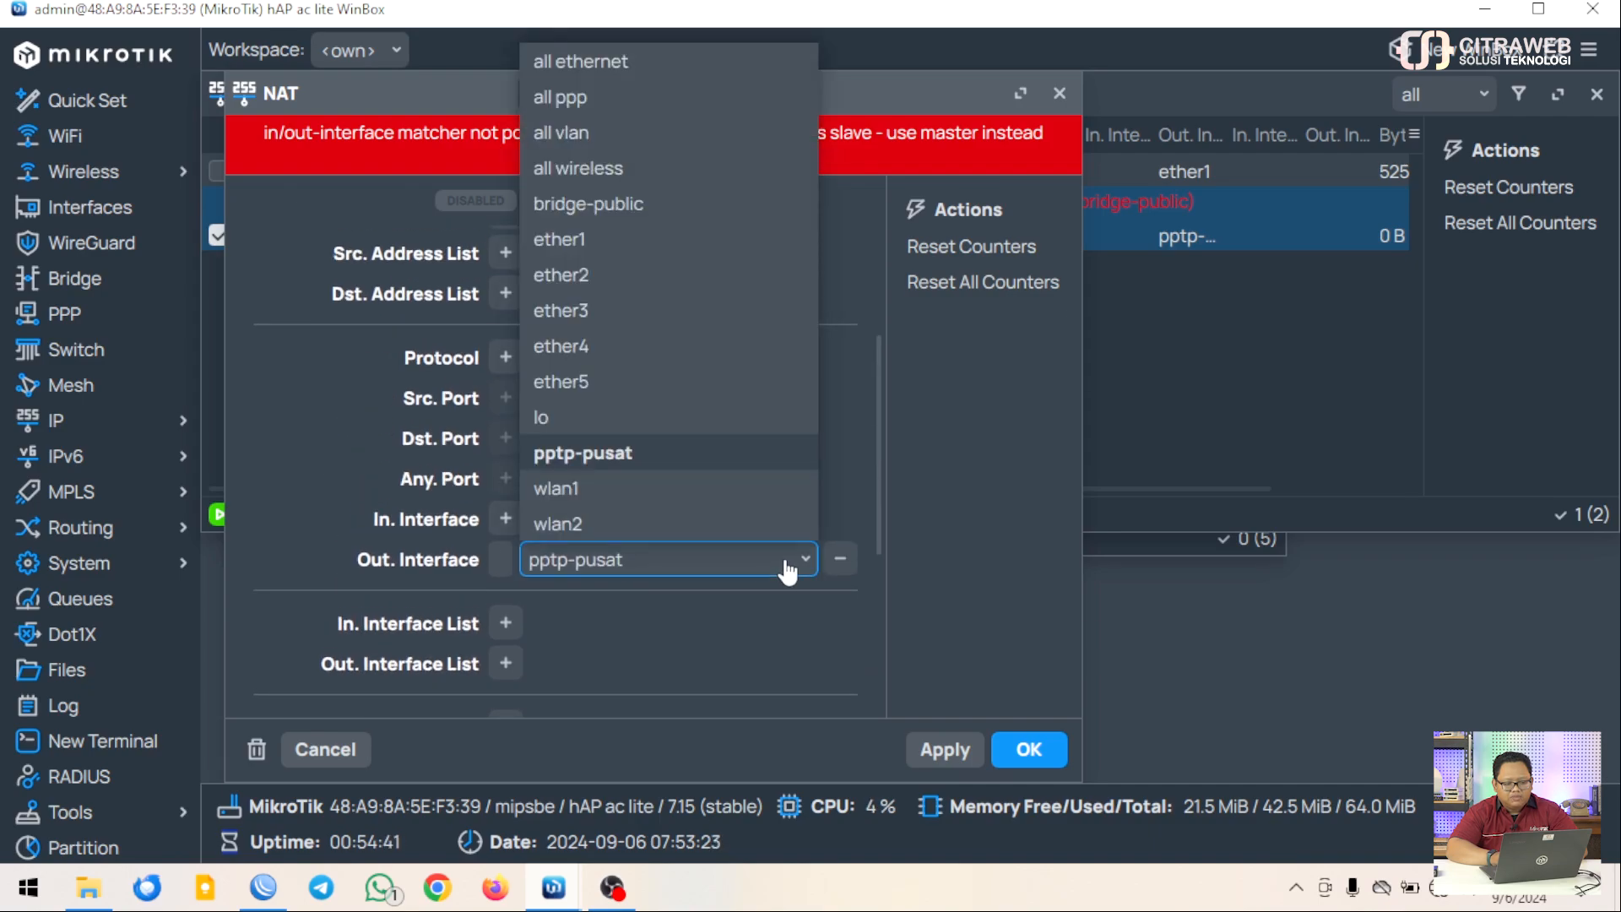
pyautogui.click(630, 203)
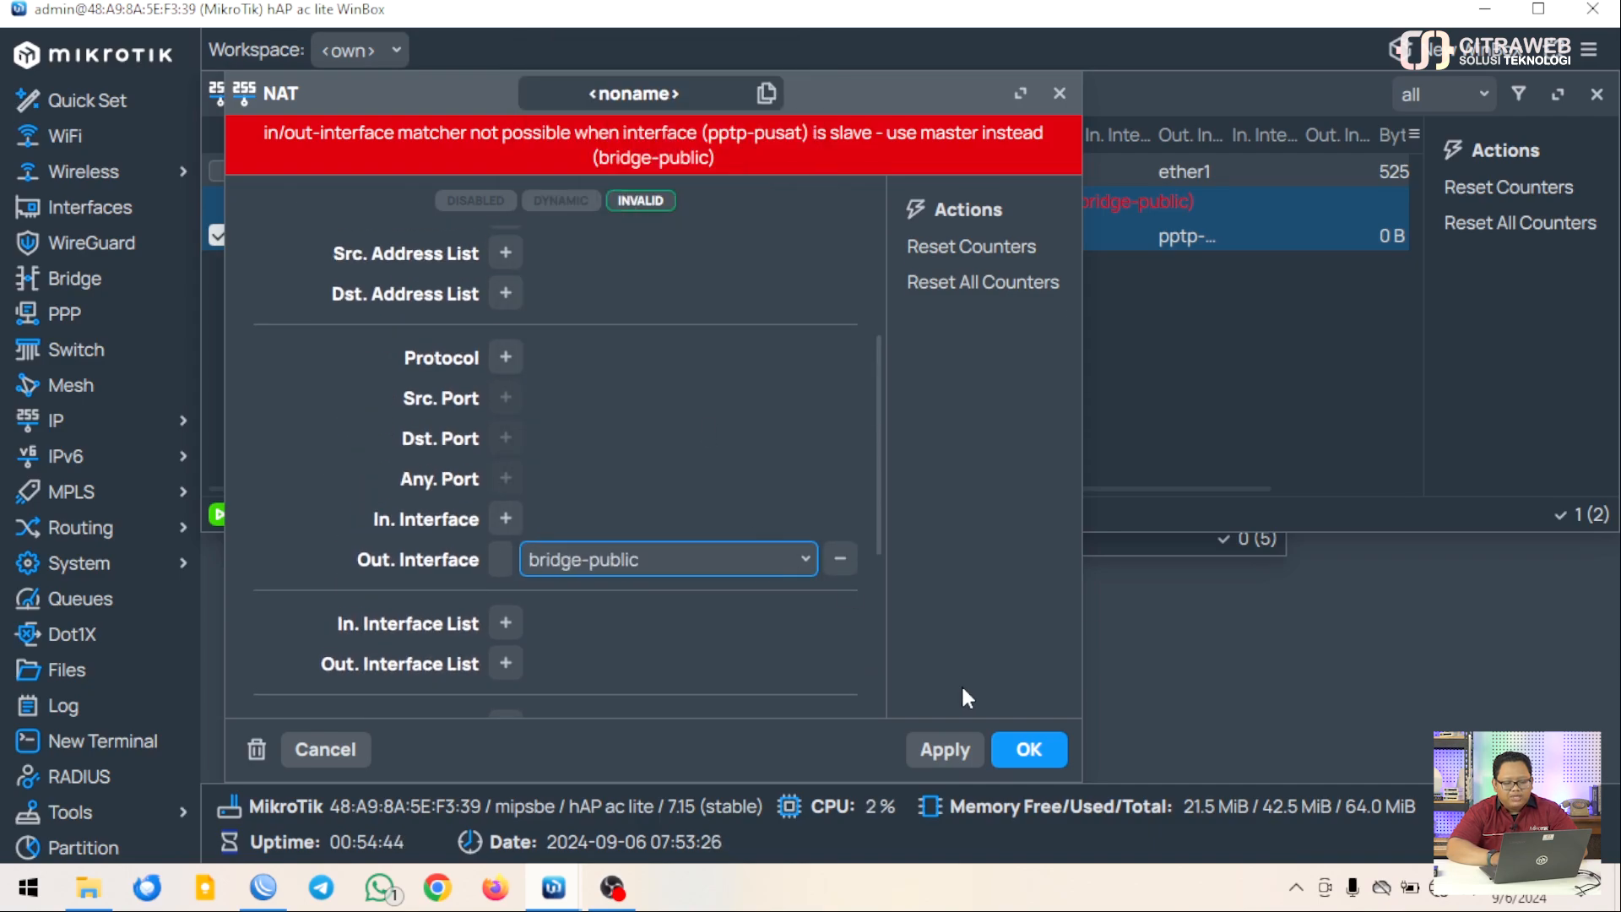
pyautogui.click(1028, 751)
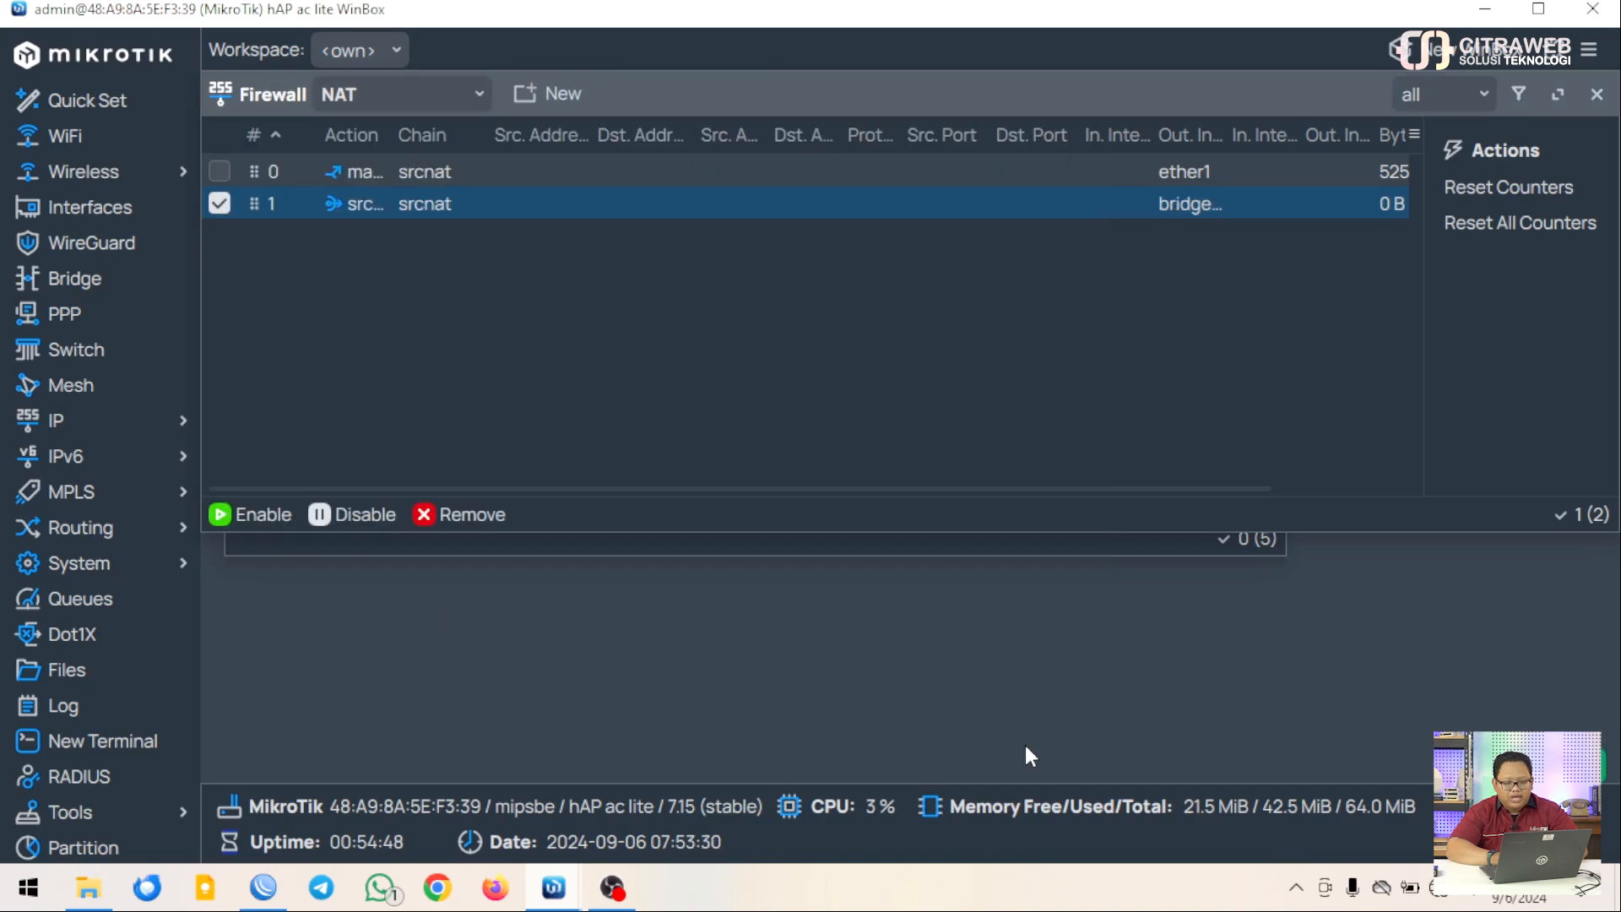
pyautogui.click(577, 326)
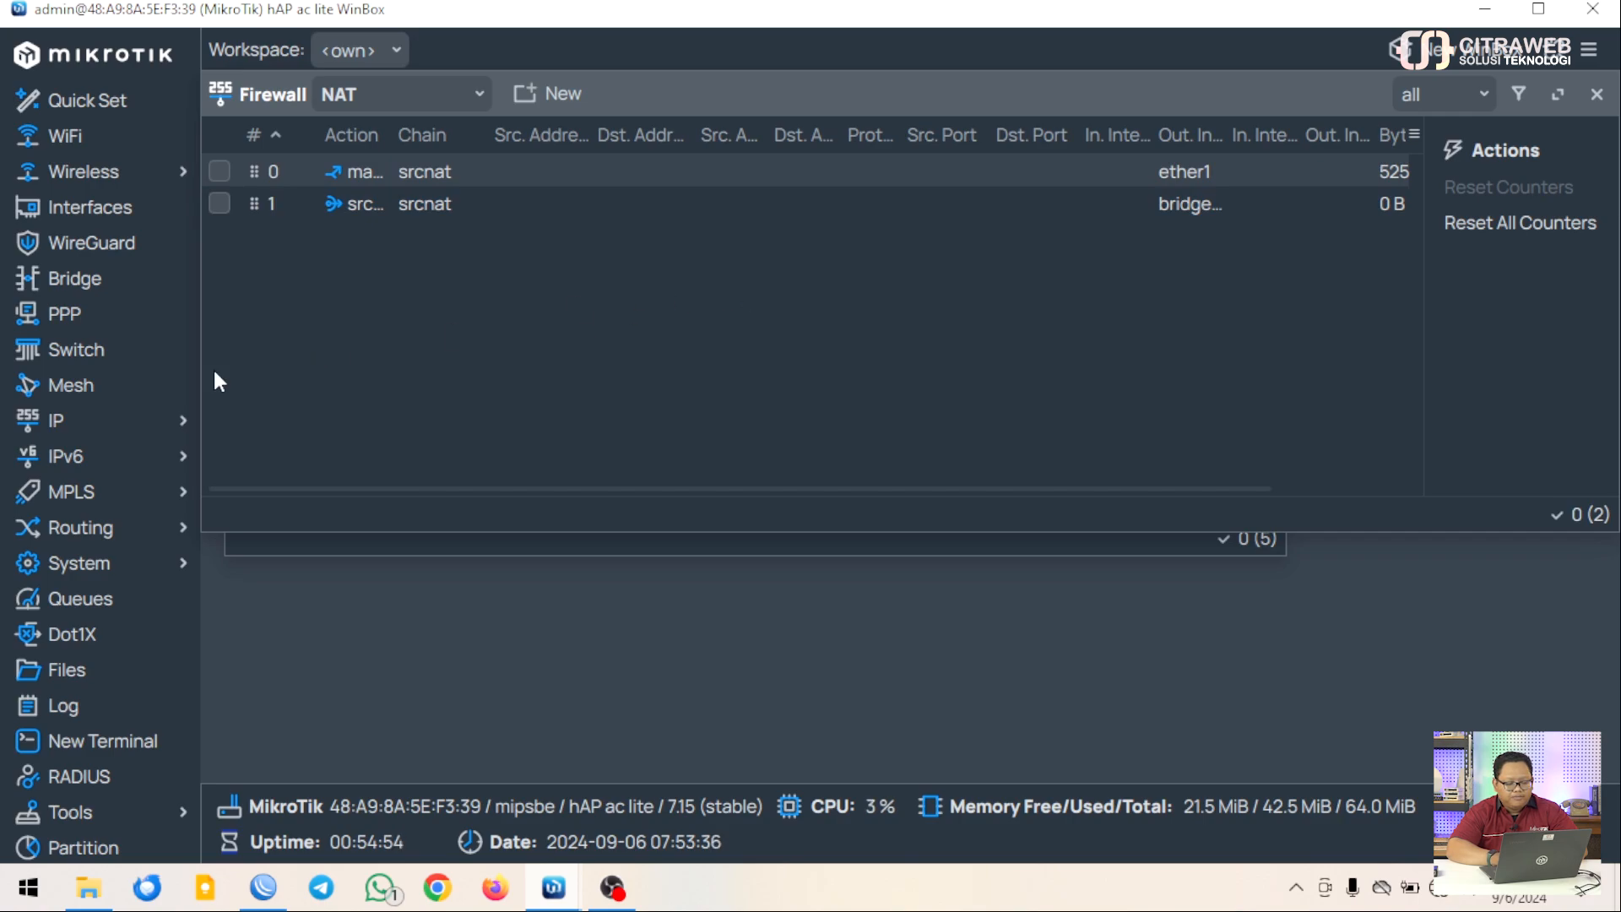
# Tick Allow Remote Requests in the router's IP DNS settings and save
pyautogui.click(177, 425)
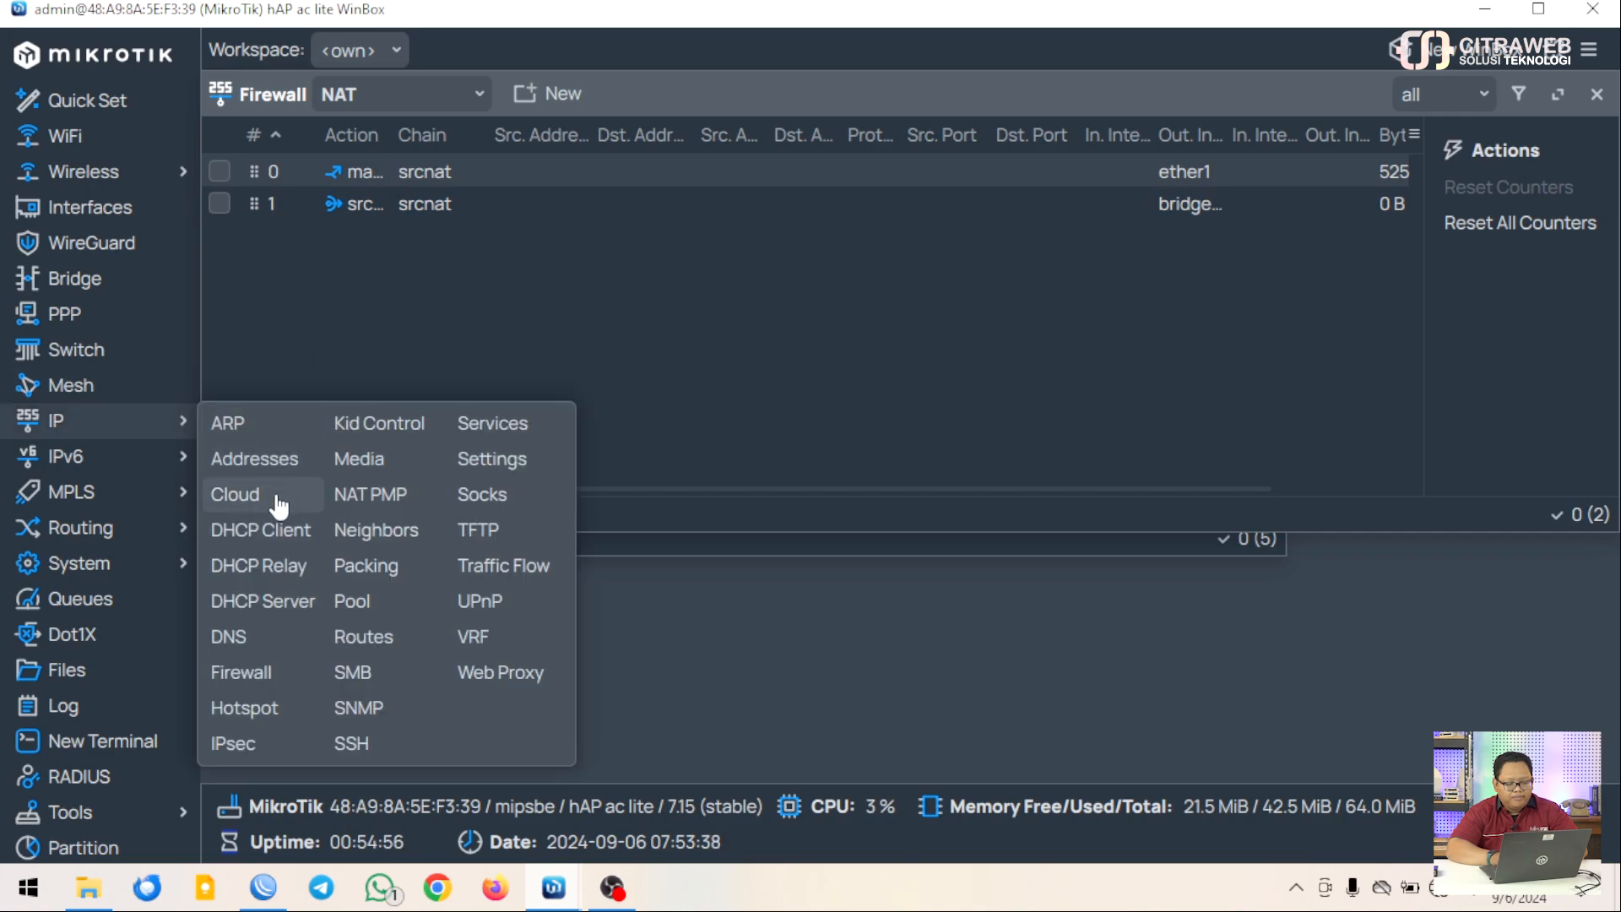
pyautogui.click(245, 638)
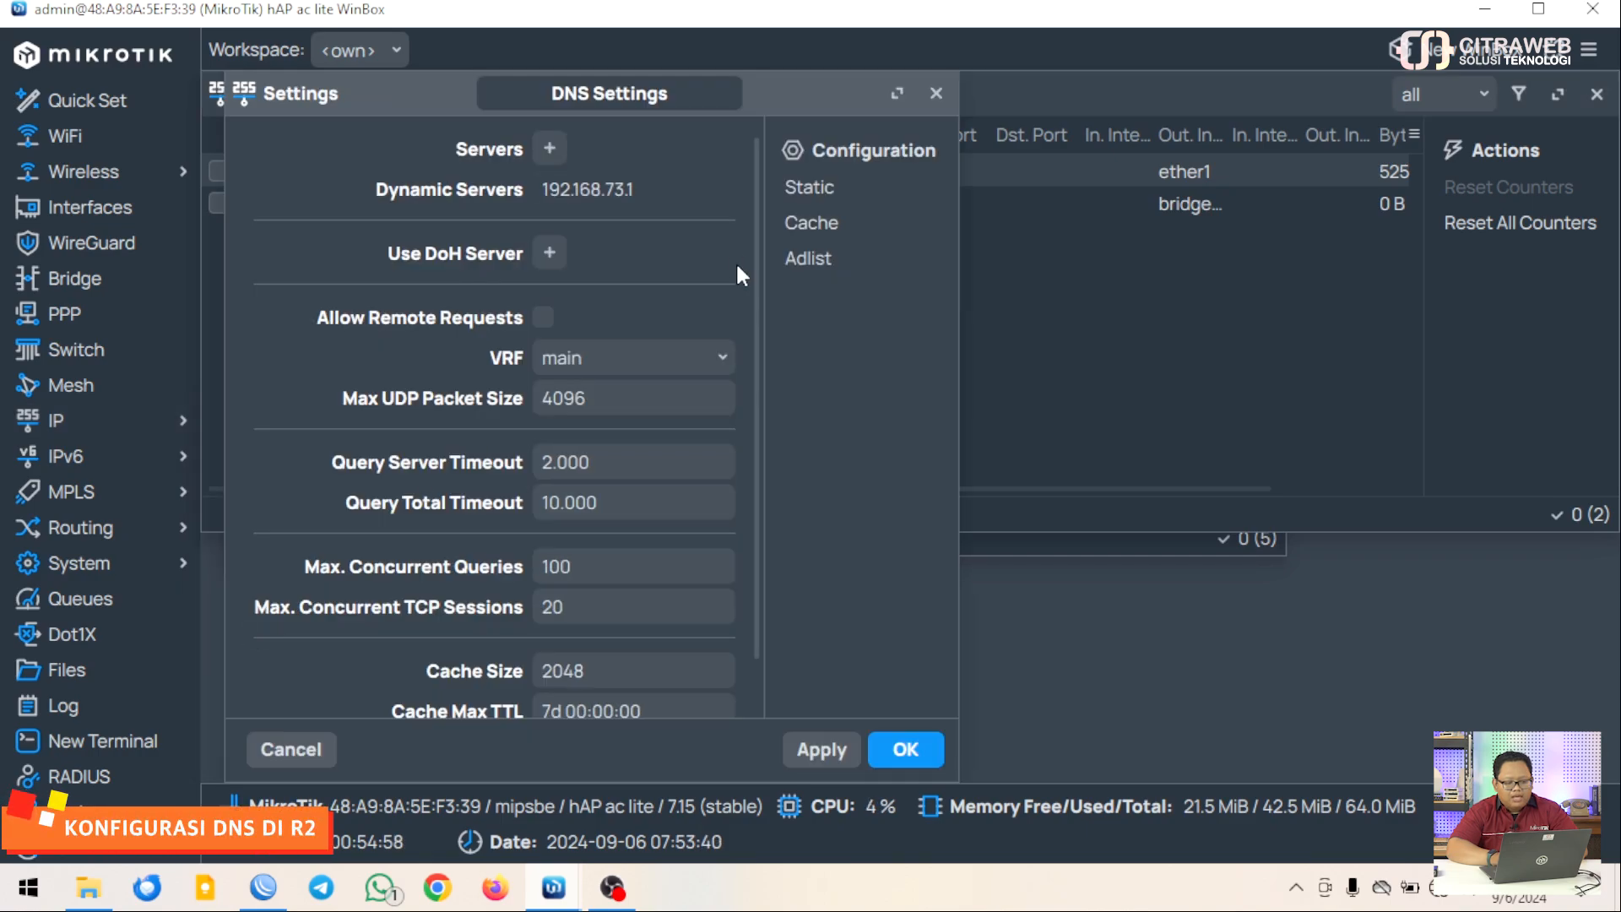
pyautogui.scroll(-2, 632, 319)
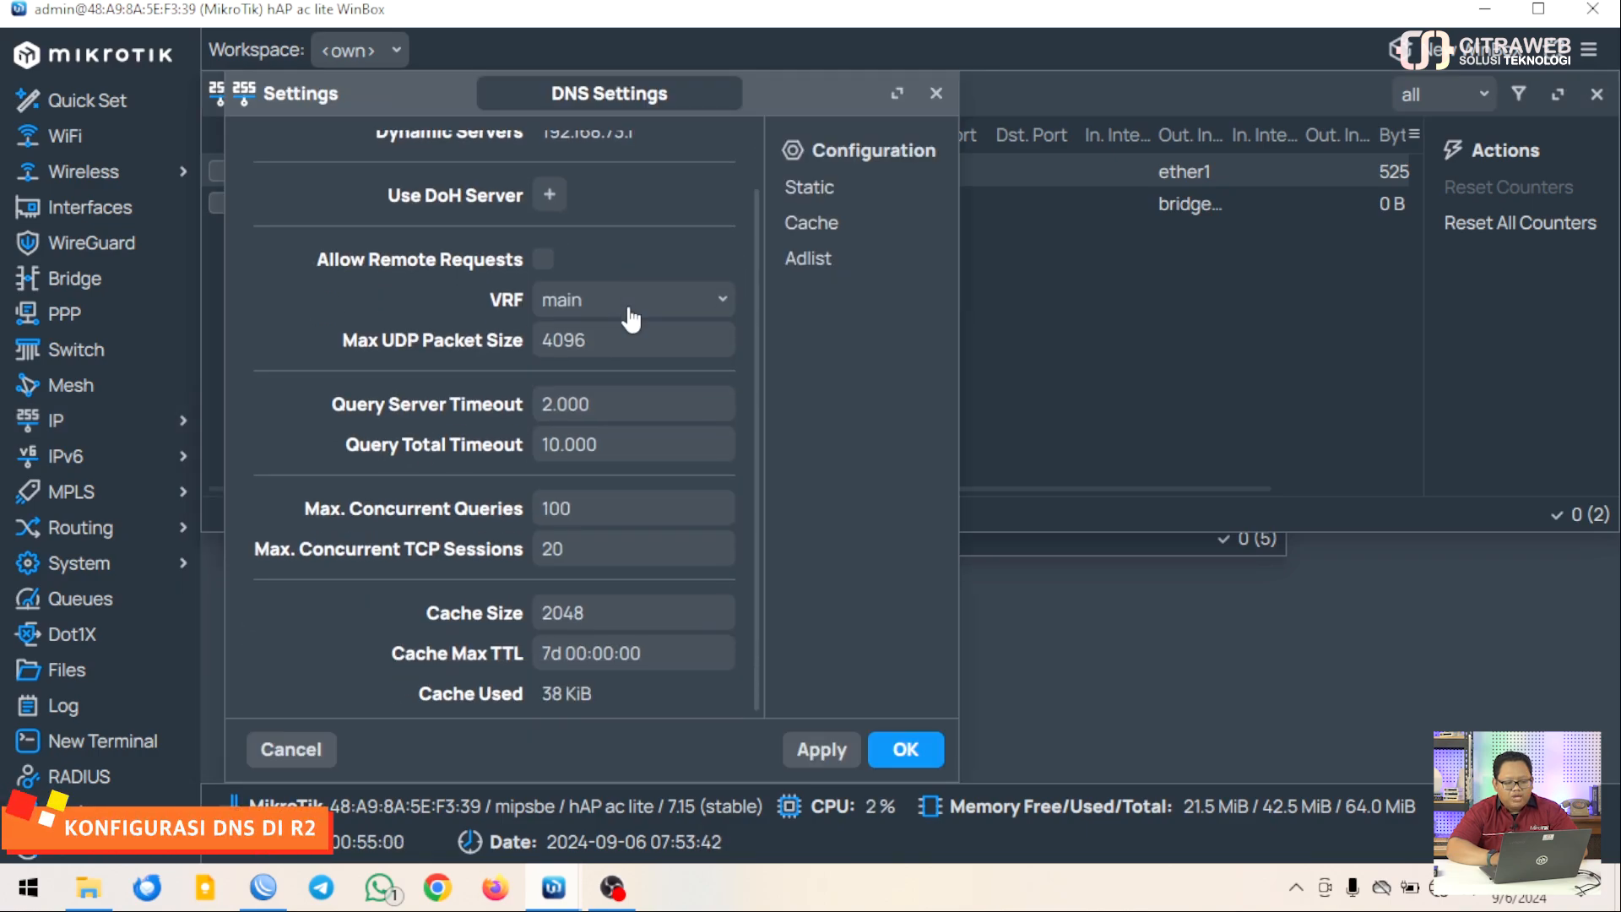
pyautogui.scroll(2, 631, 319)
pyautogui.scroll(-2, 632, 319)
pyautogui.scroll(2, 632, 319)
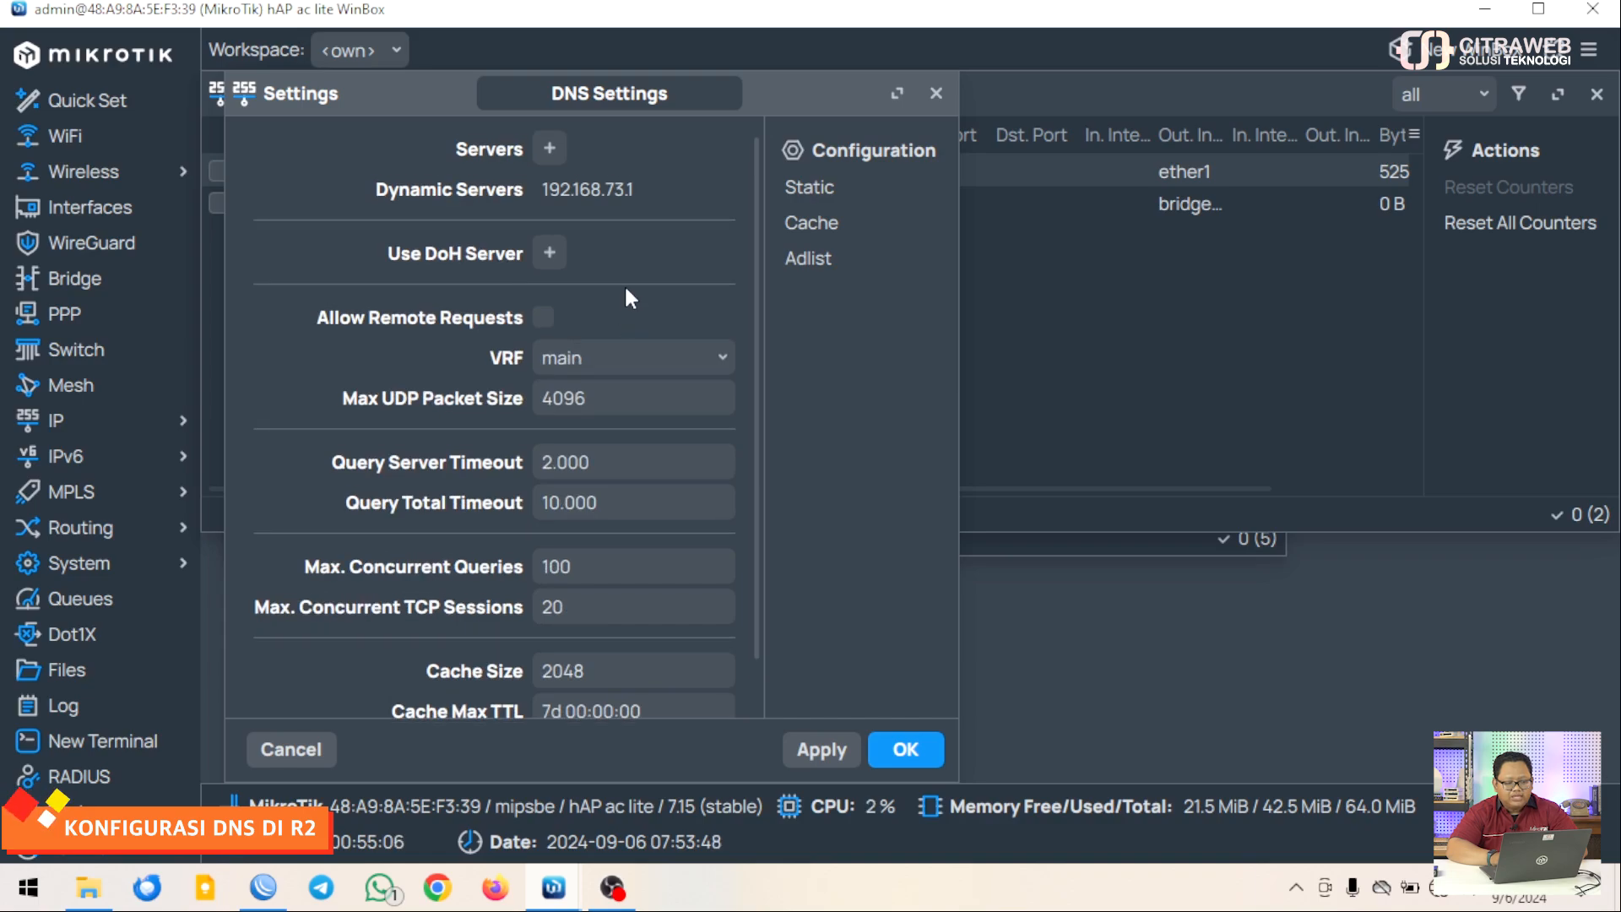
pyautogui.click(544, 319)
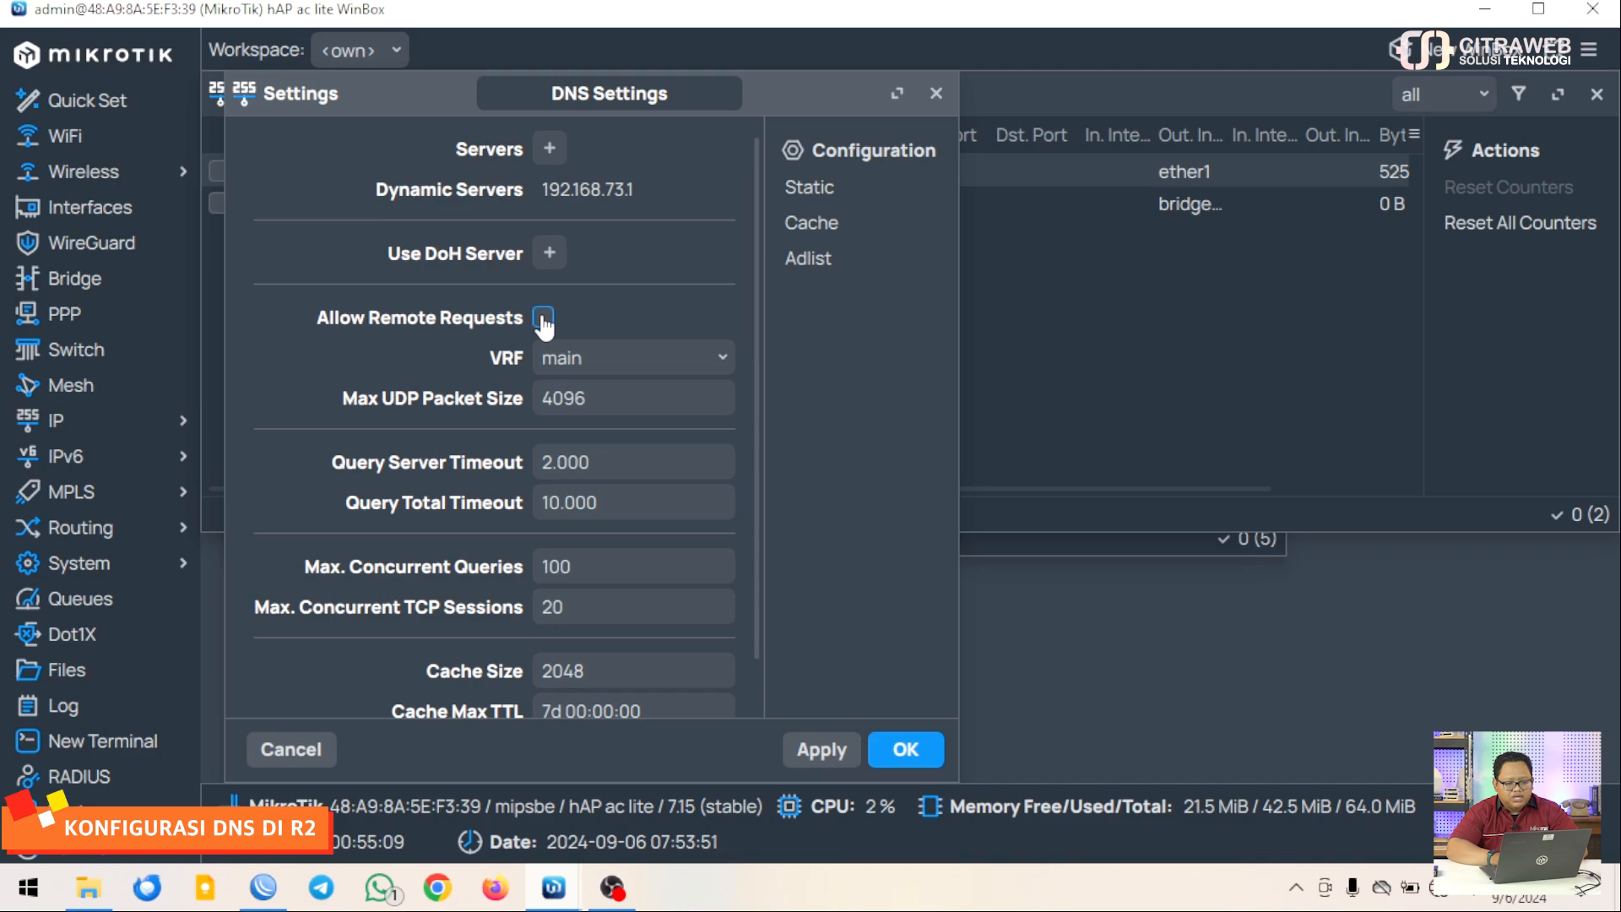
pyautogui.click(906, 752)
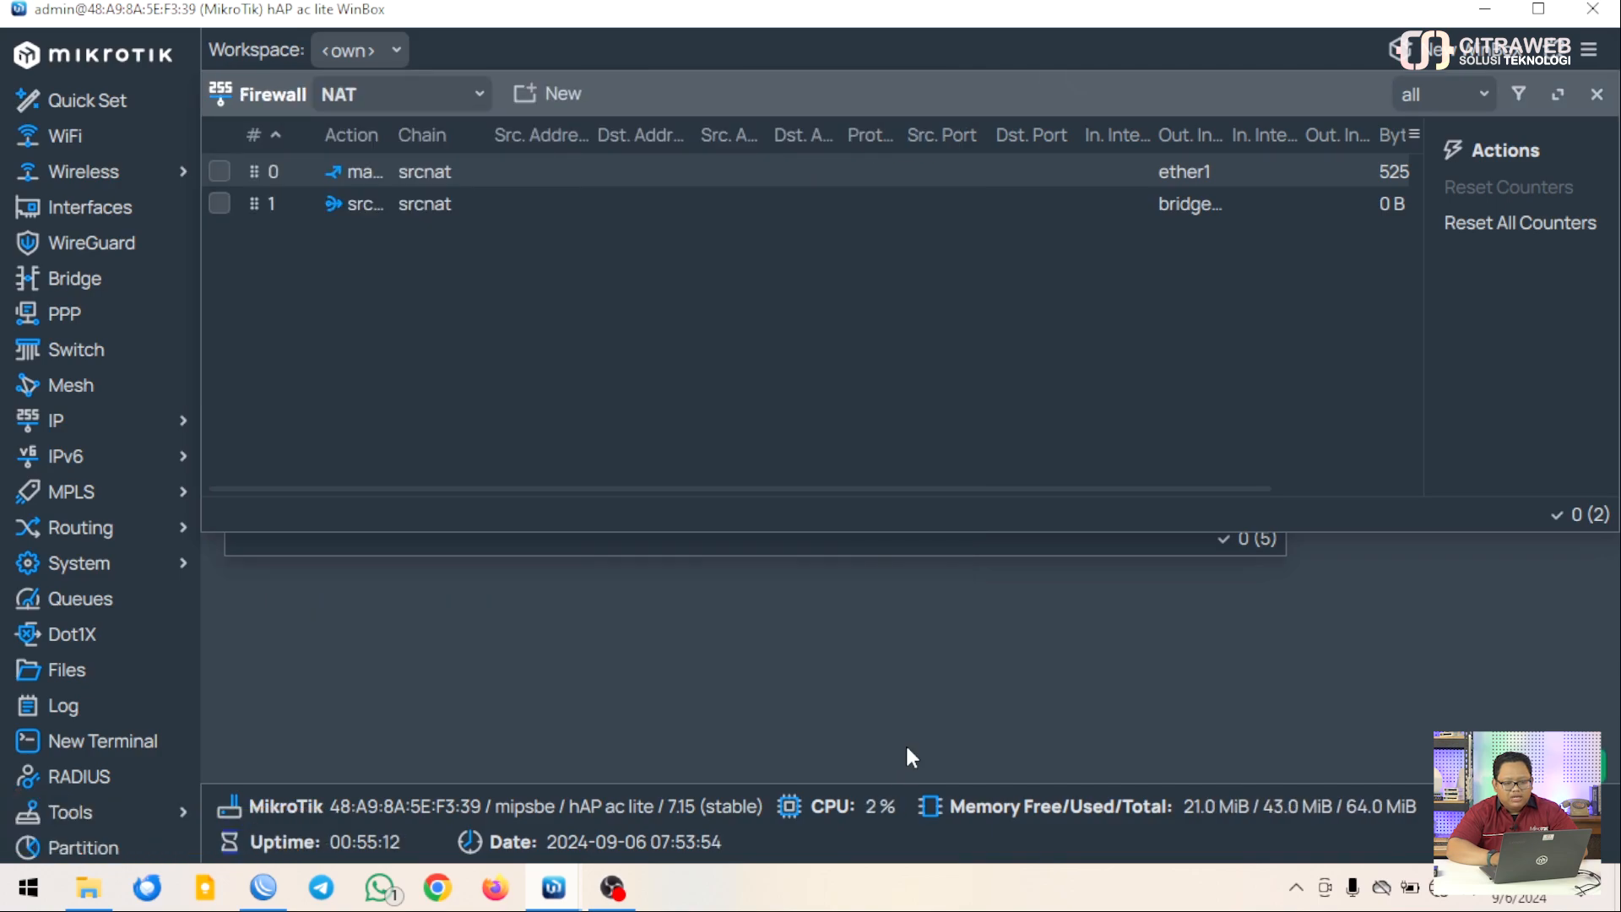
# Close the Firewall NAT window and open the System password change form
pyautogui.click(1596, 97)
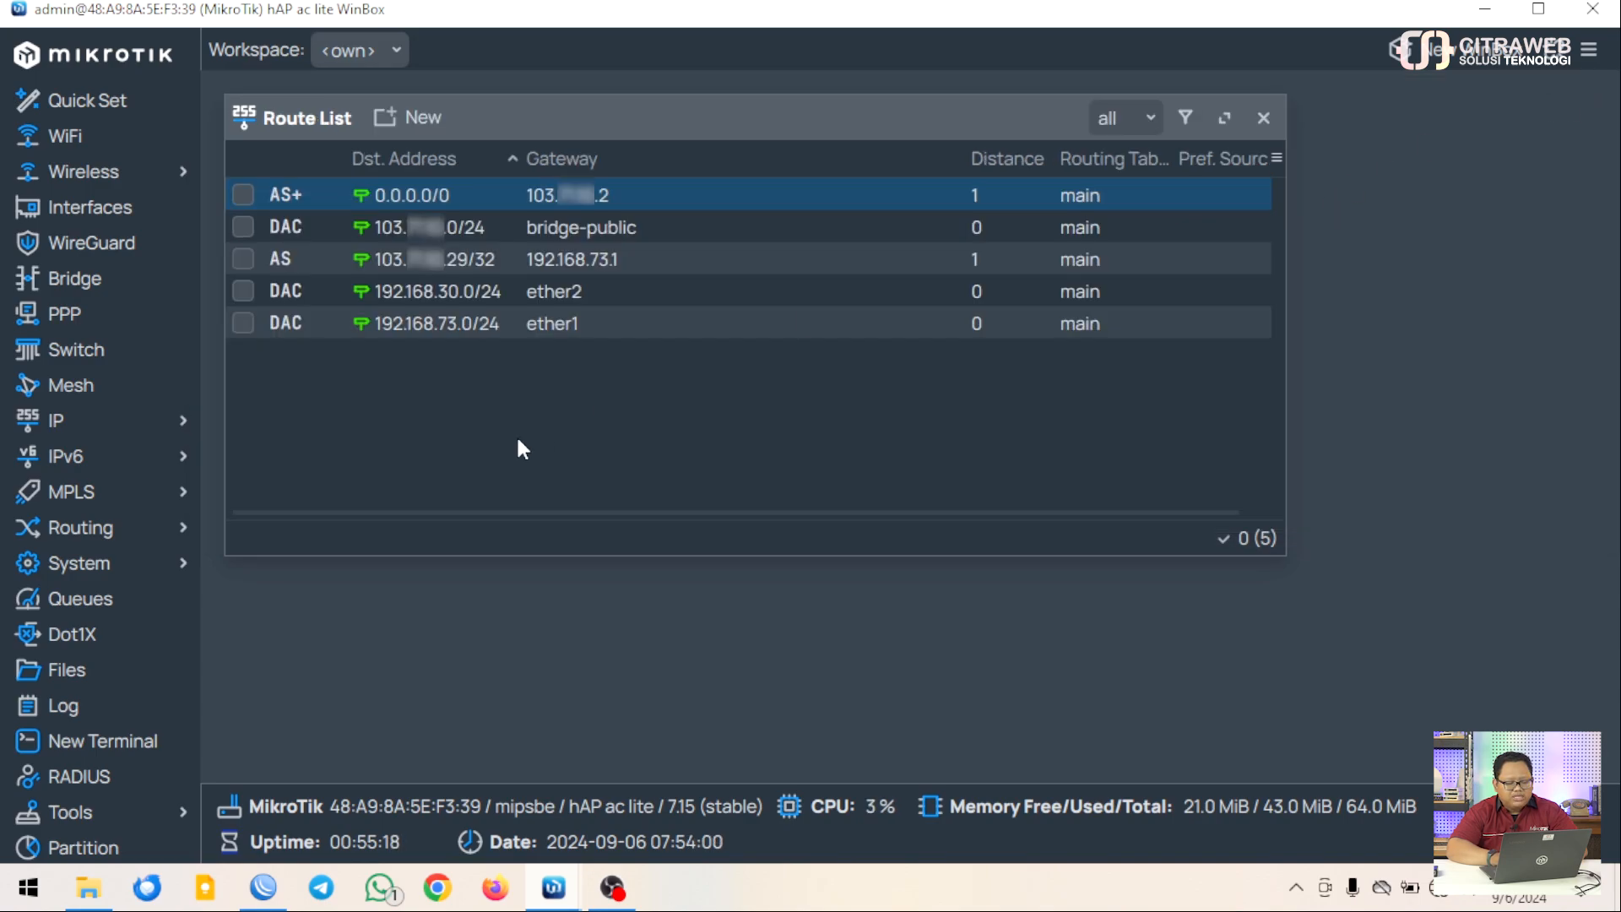
pyautogui.click(172, 578)
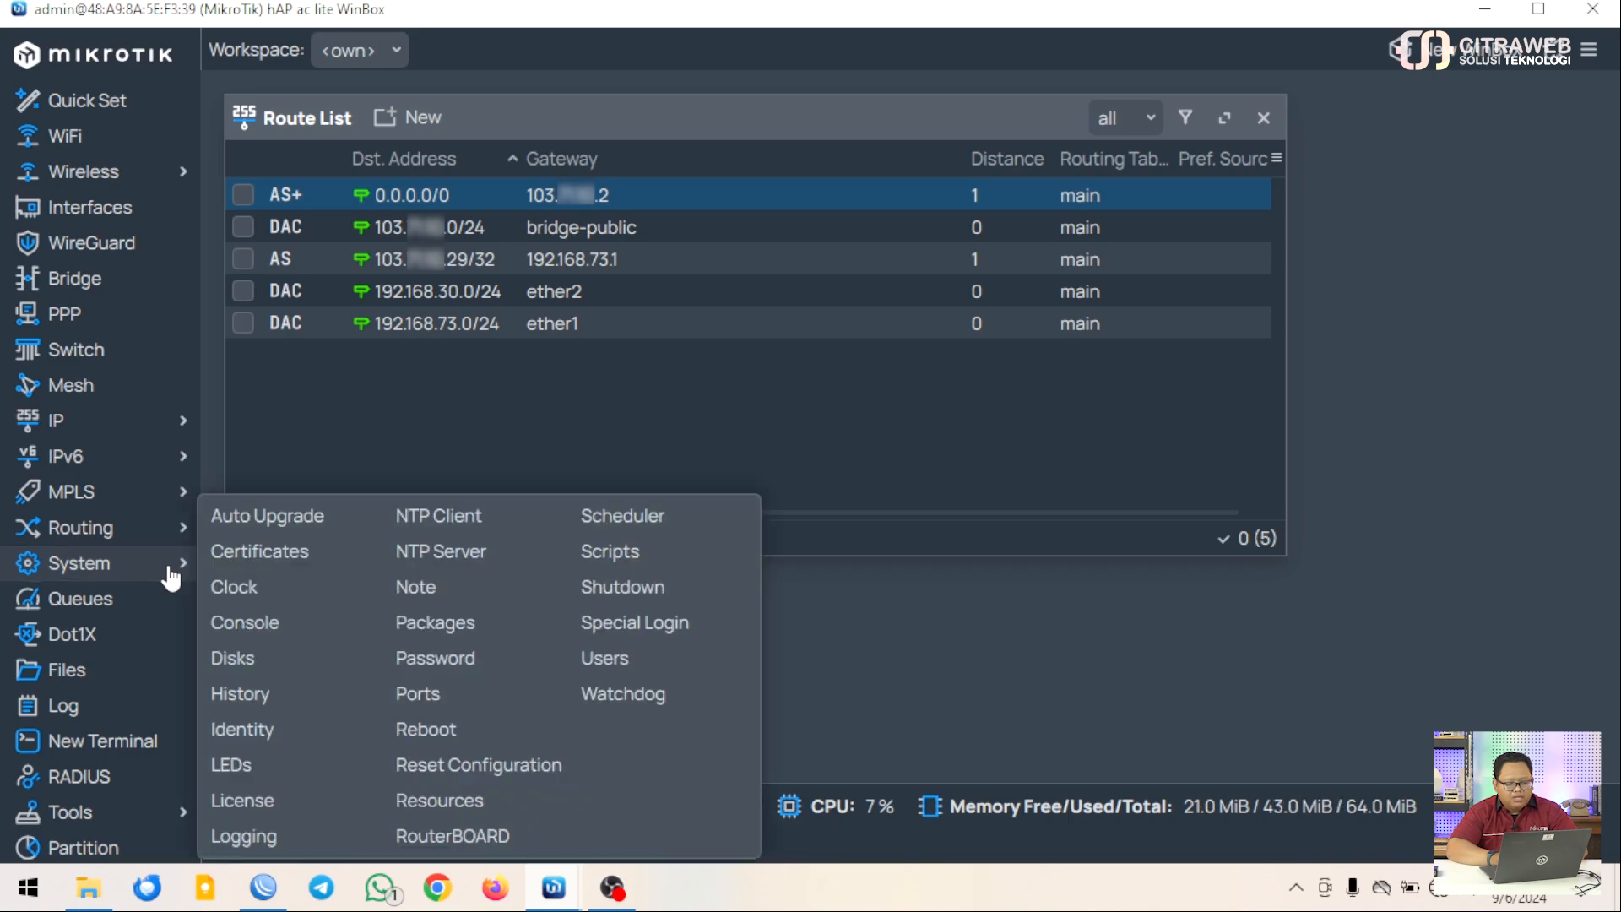
pyautogui.click(446, 657)
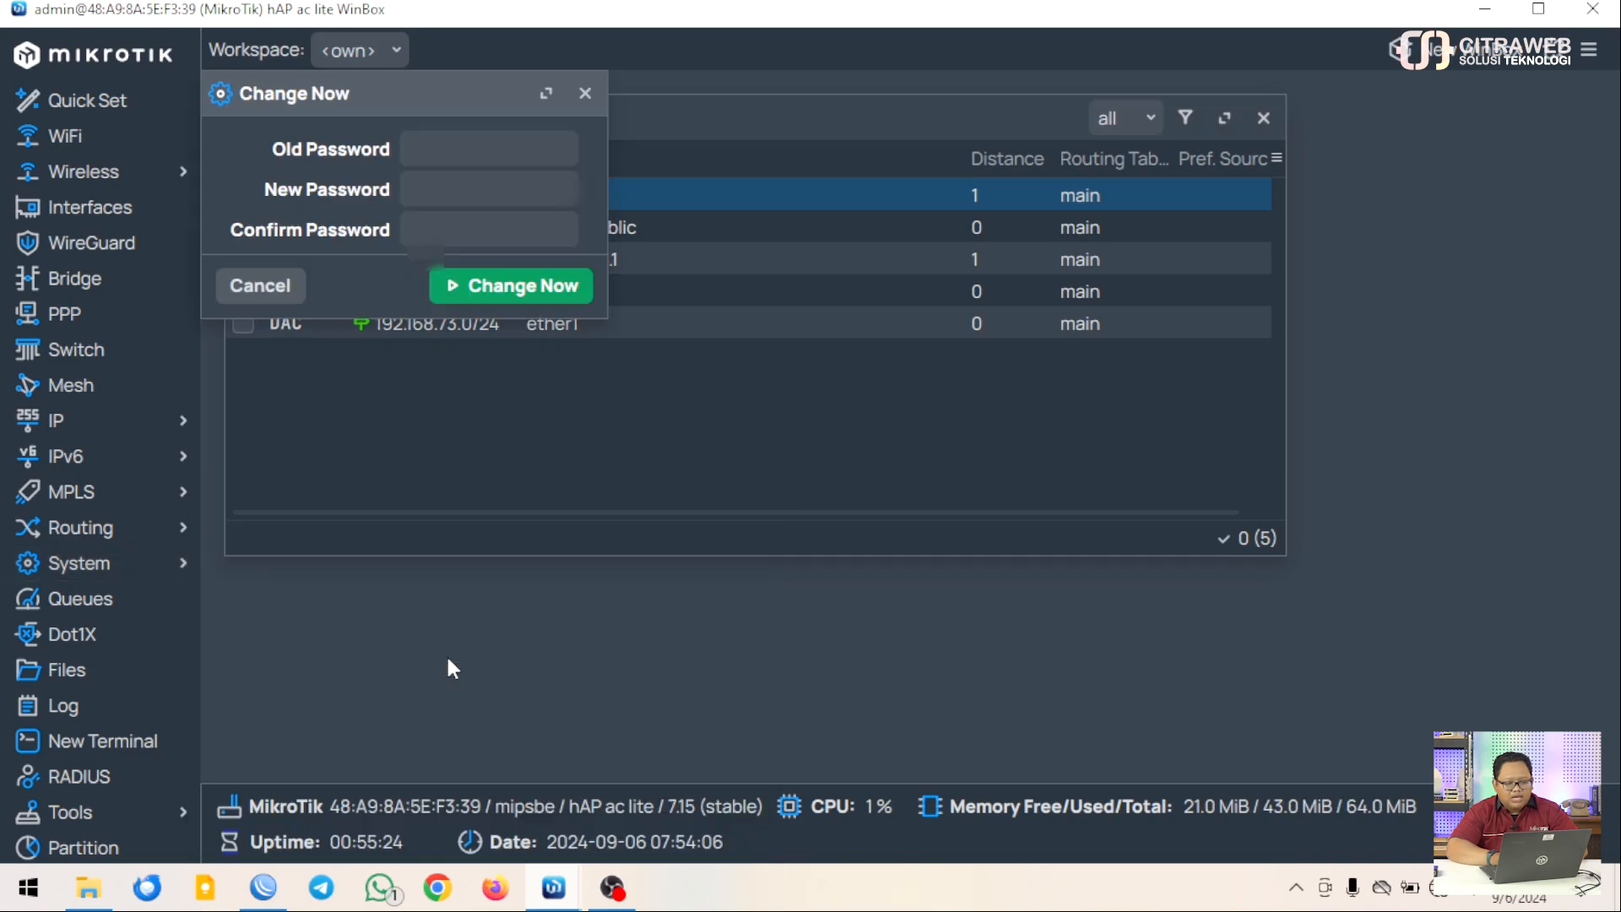
pyautogui.click(484, 202)
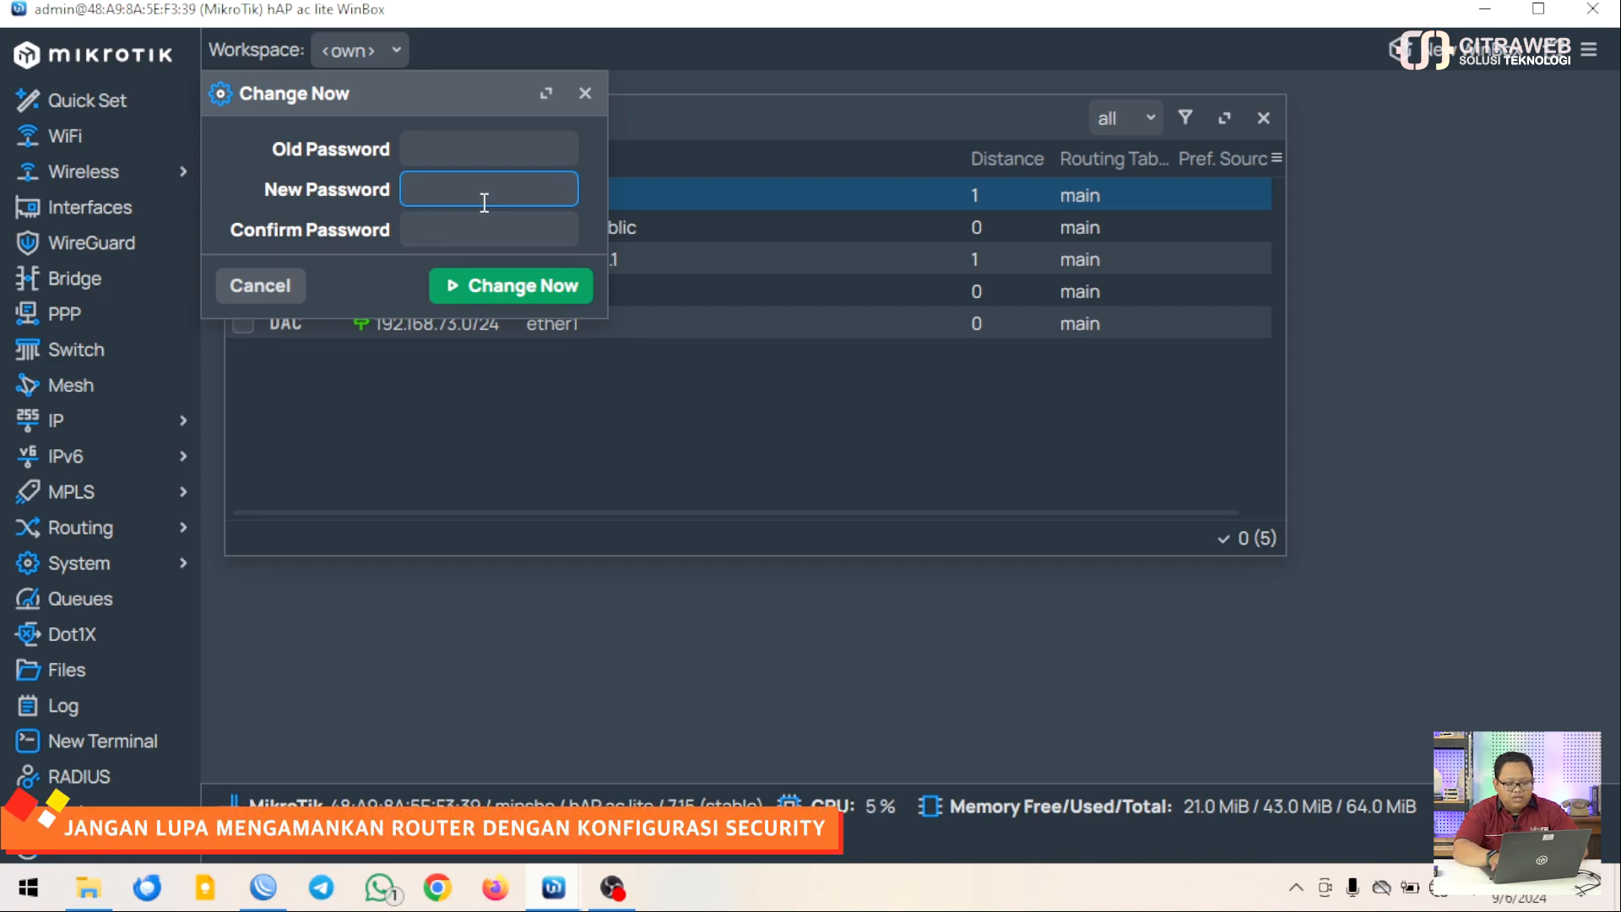
pyautogui.press('BackSpace')
pyautogui.press('BackSpace')
pyautogui.press('BackSpace')
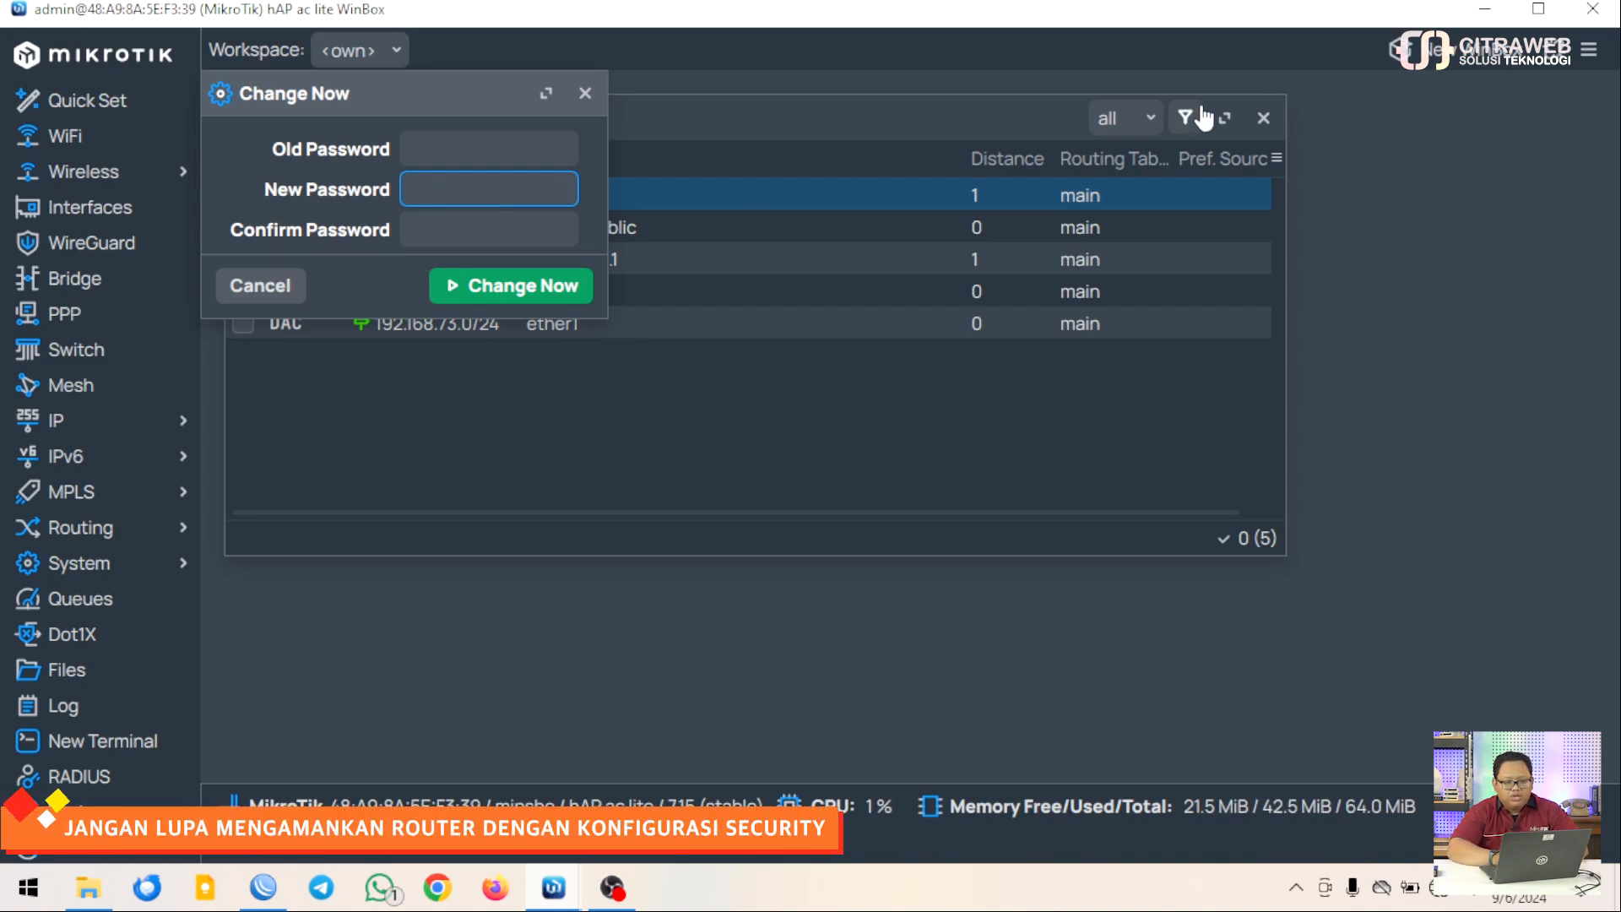
# Turn on password-field masking, then enter, confirm and apply the new admin password
pyautogui.click(1589, 52)
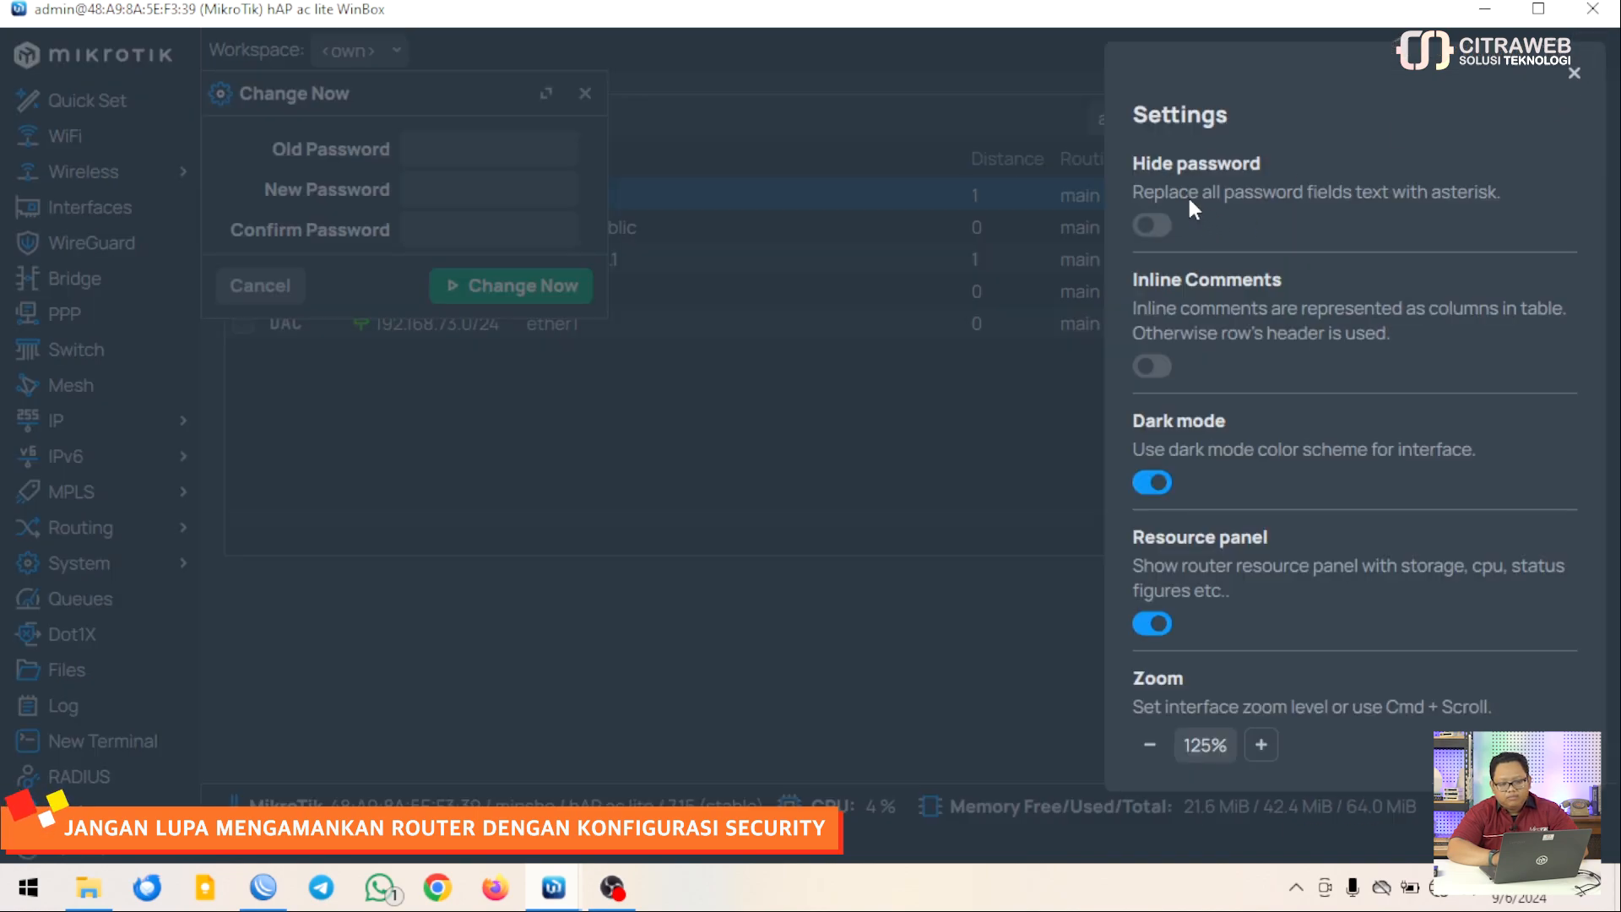
pyautogui.click(1153, 225)
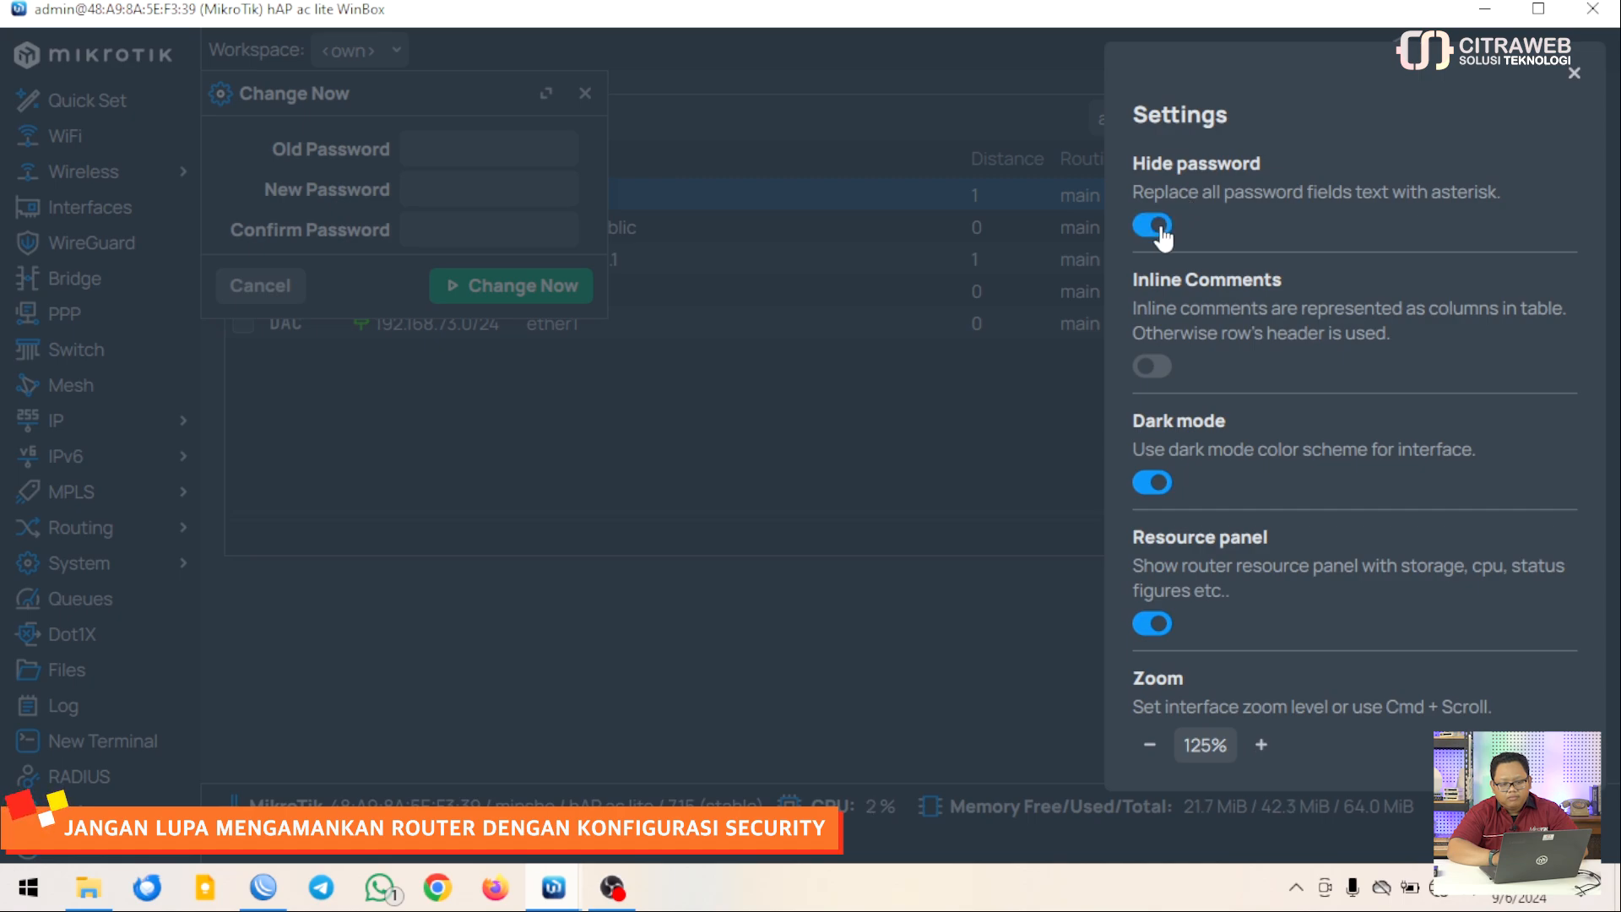
pyautogui.click(849, 473)
pyautogui.click(473, 196)
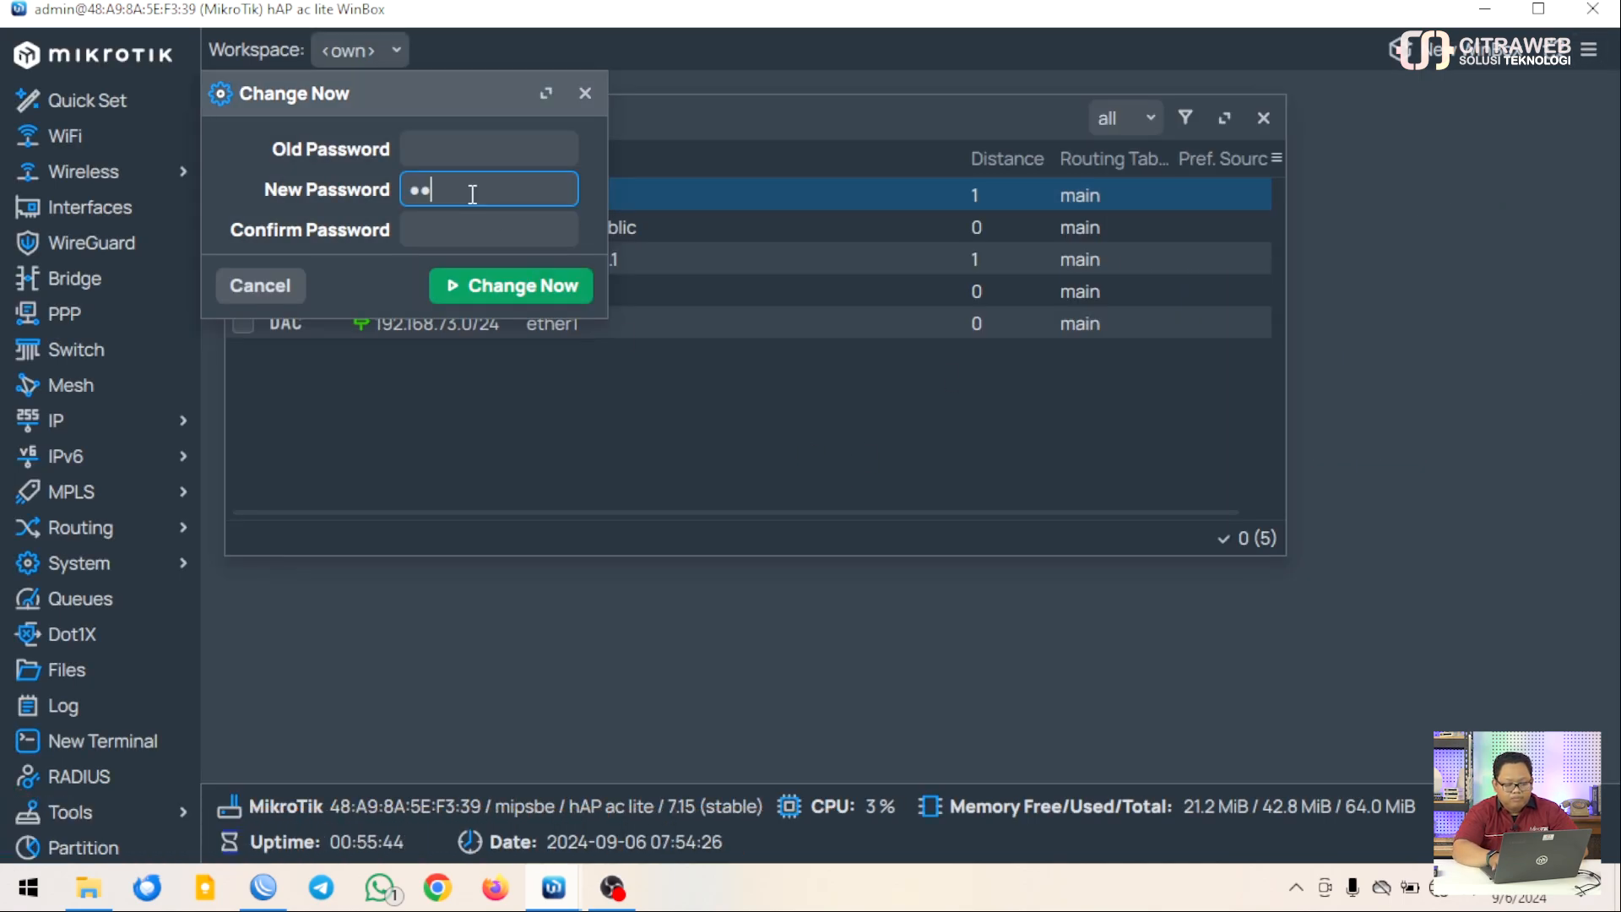
pyautogui.write('•••••••••••')
pyautogui.press('Tab')
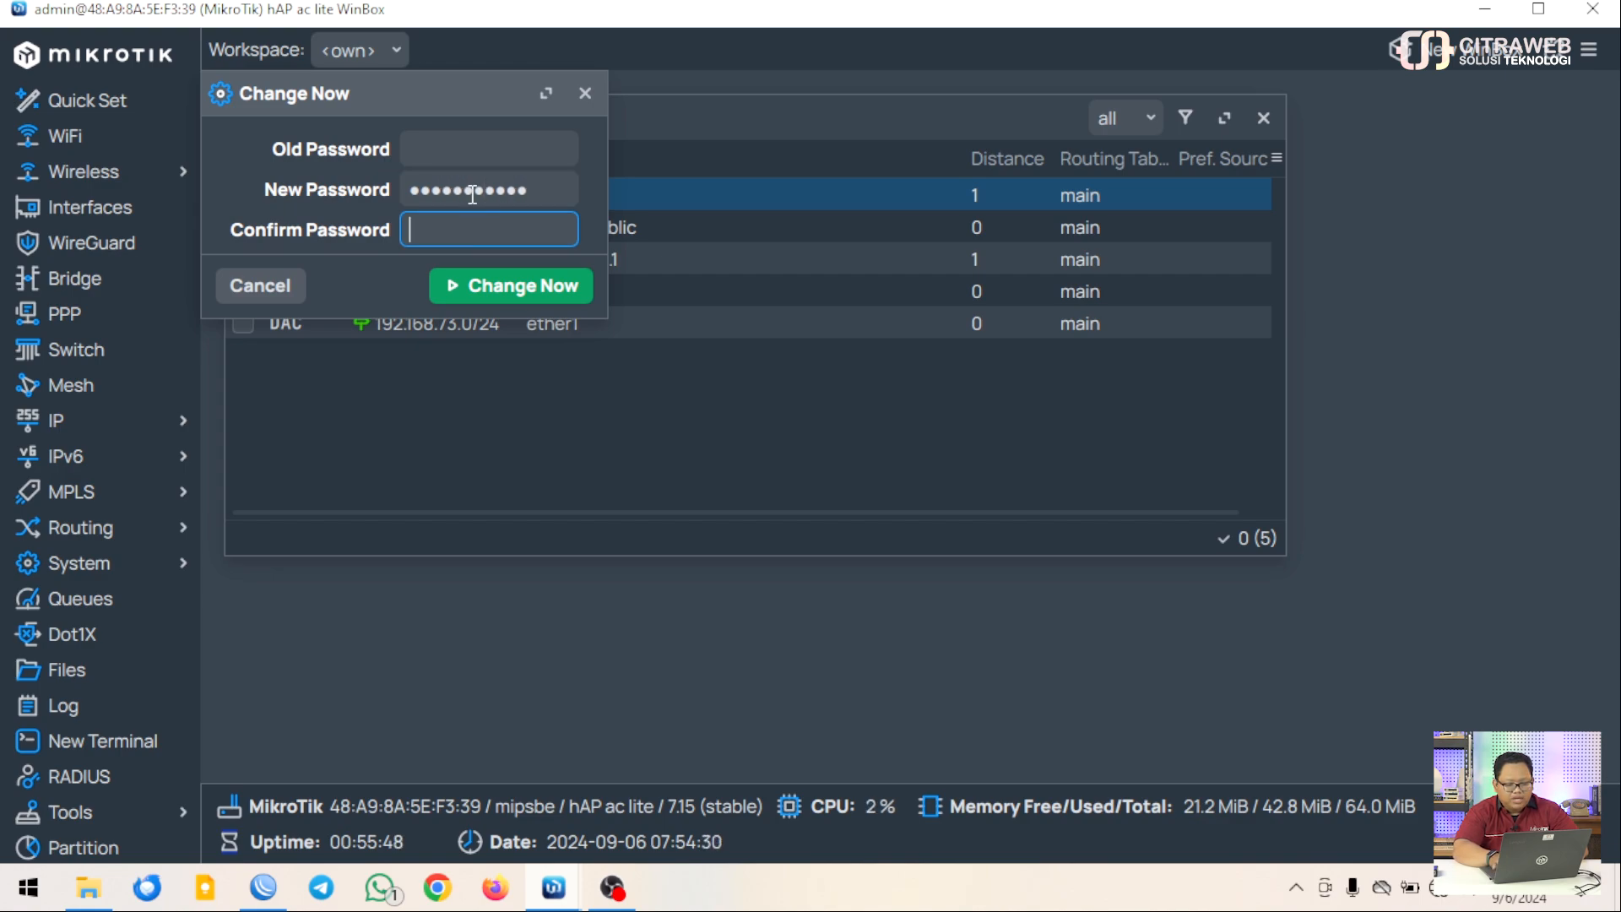
pyautogui.write('•••••••••••')
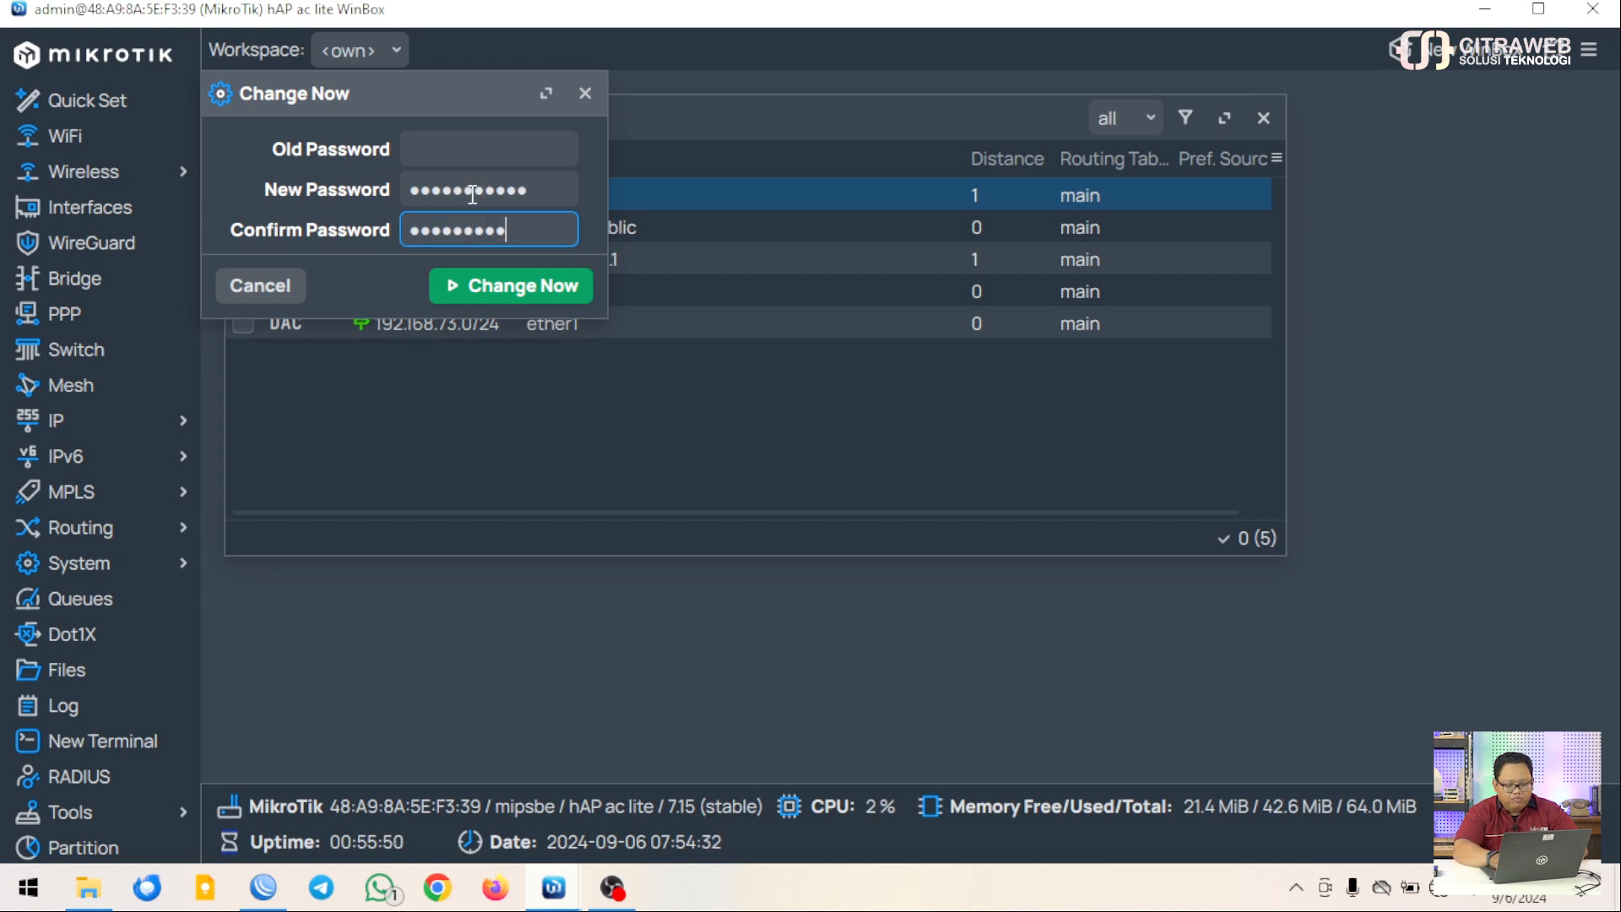
pyautogui.click(465, 288)
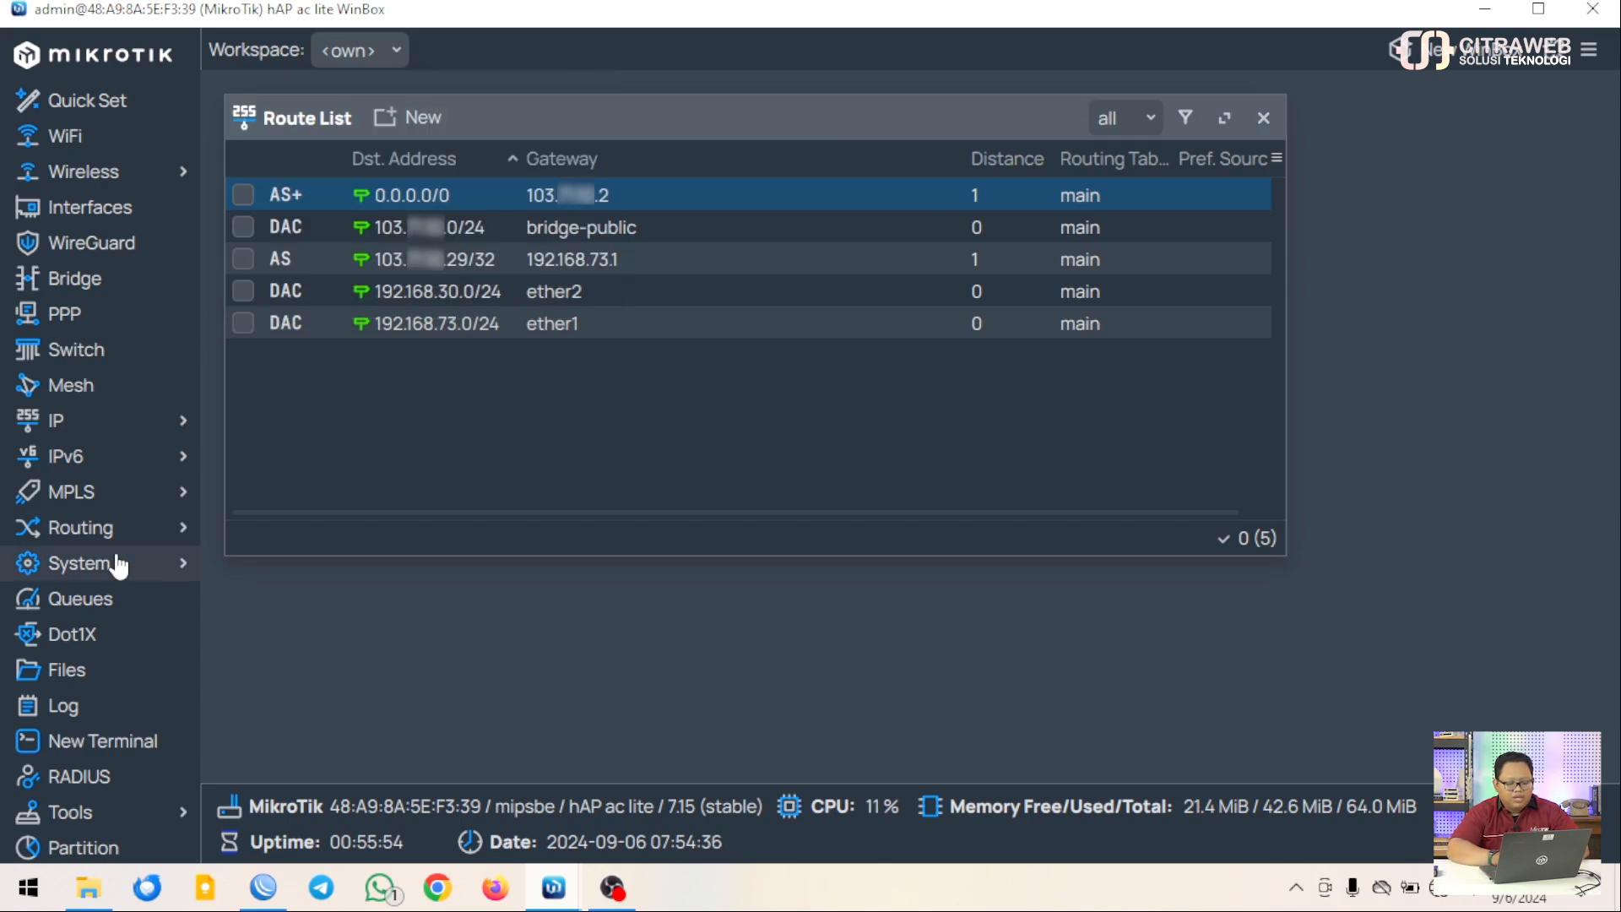
# Log into a terminal as admin, ping google.com with 0% loss, then close Terminal and Route List
pyautogui.click(90, 749)
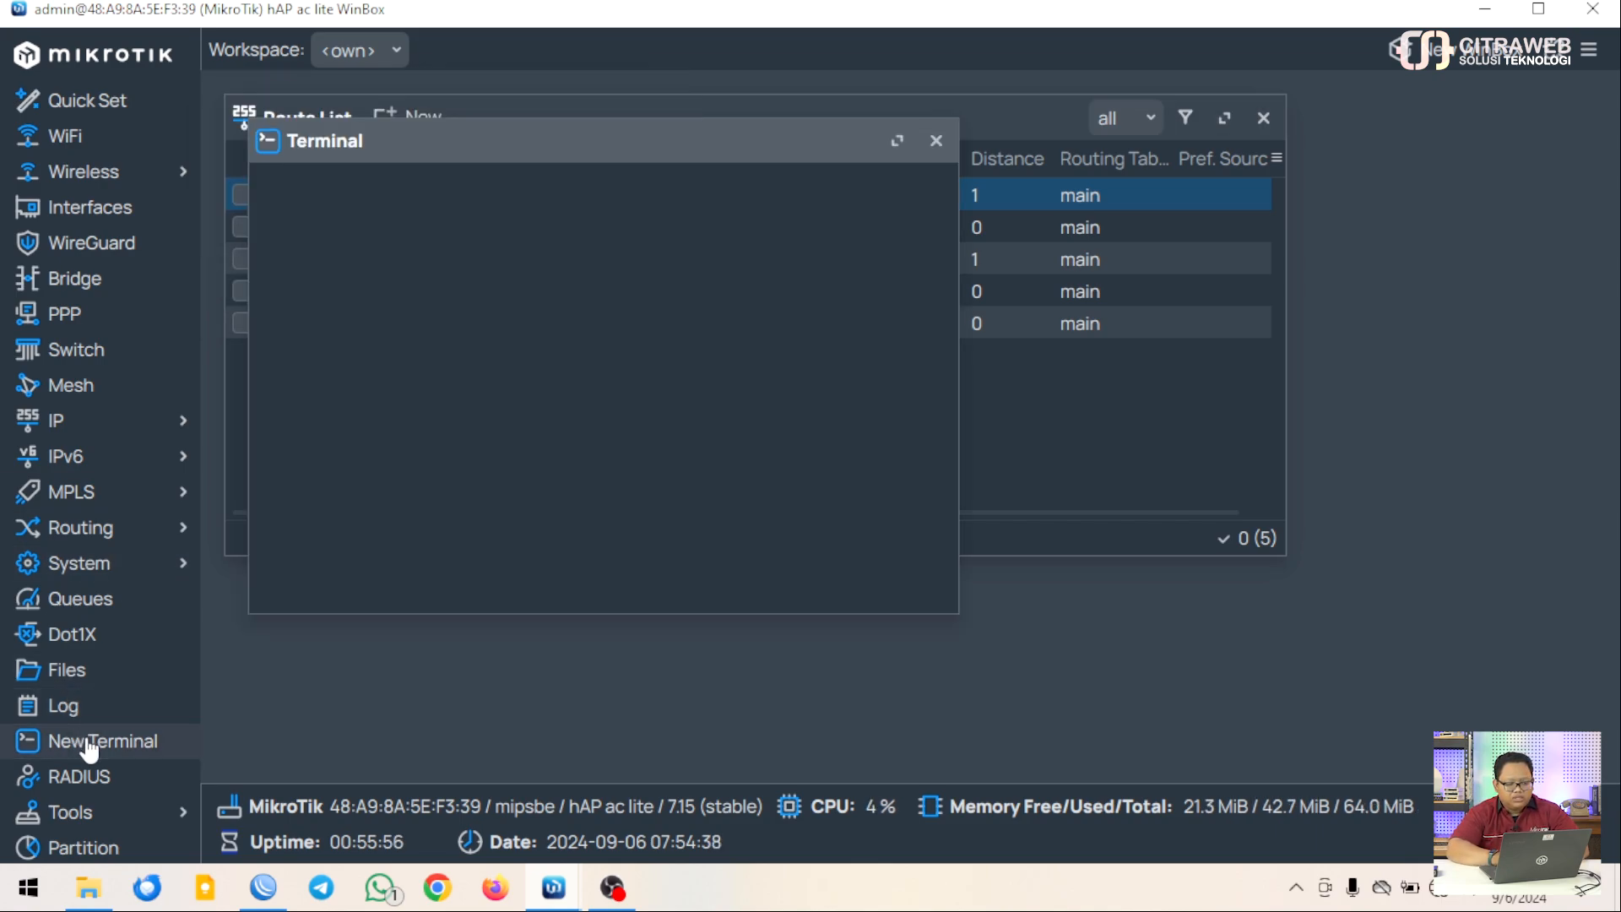
pyautogui.write('adm')
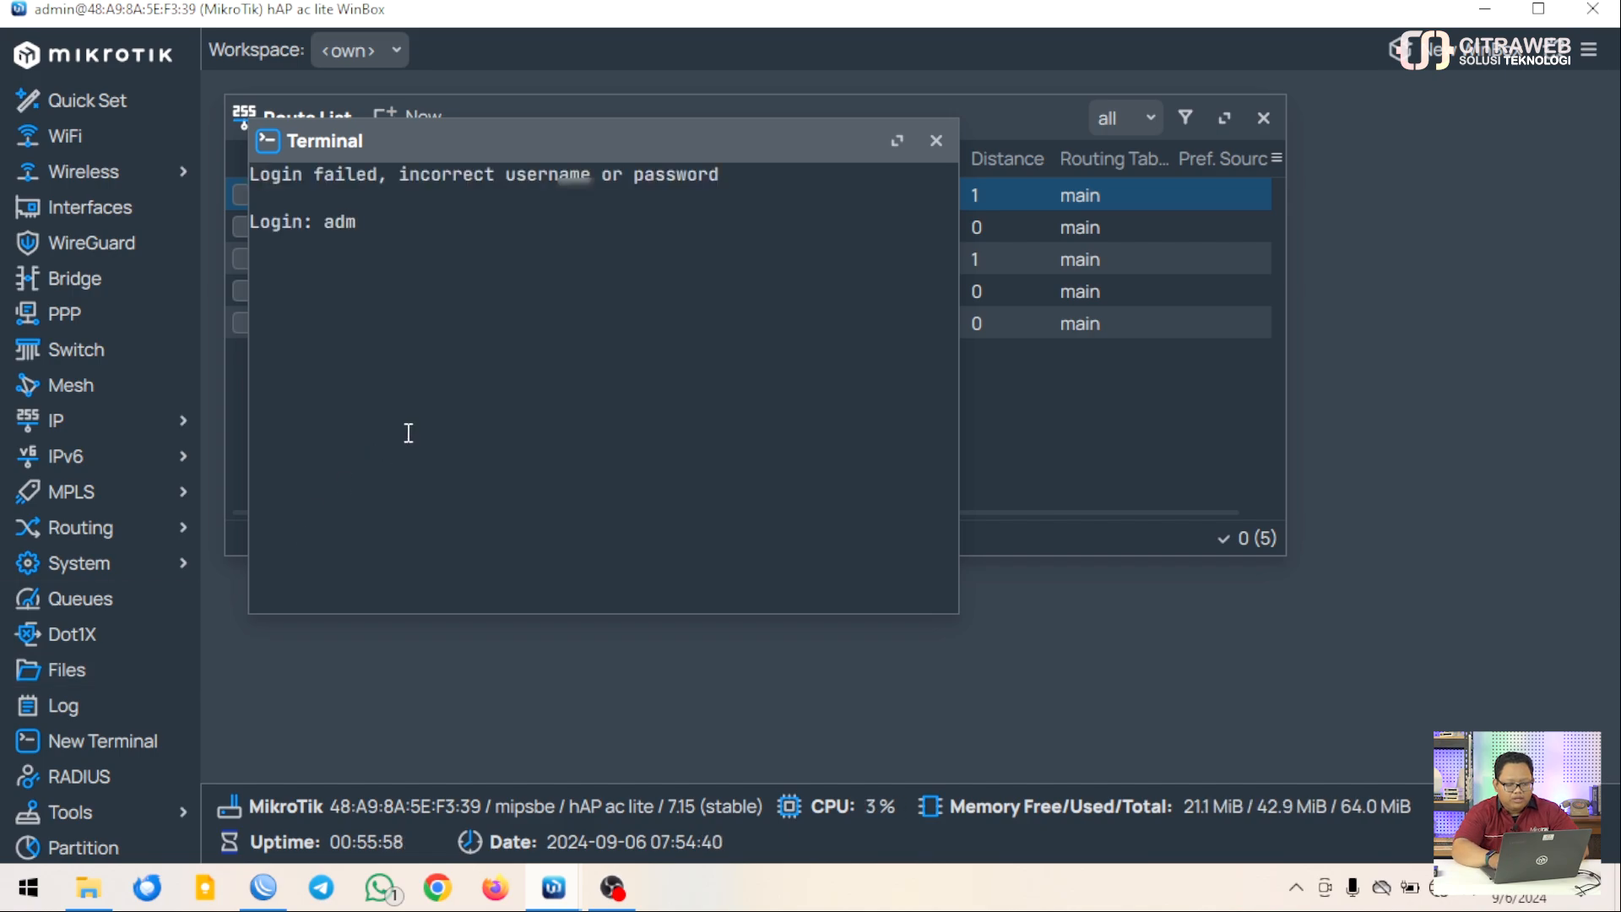
pyautogui.write('in')
pyautogui.press('Return')
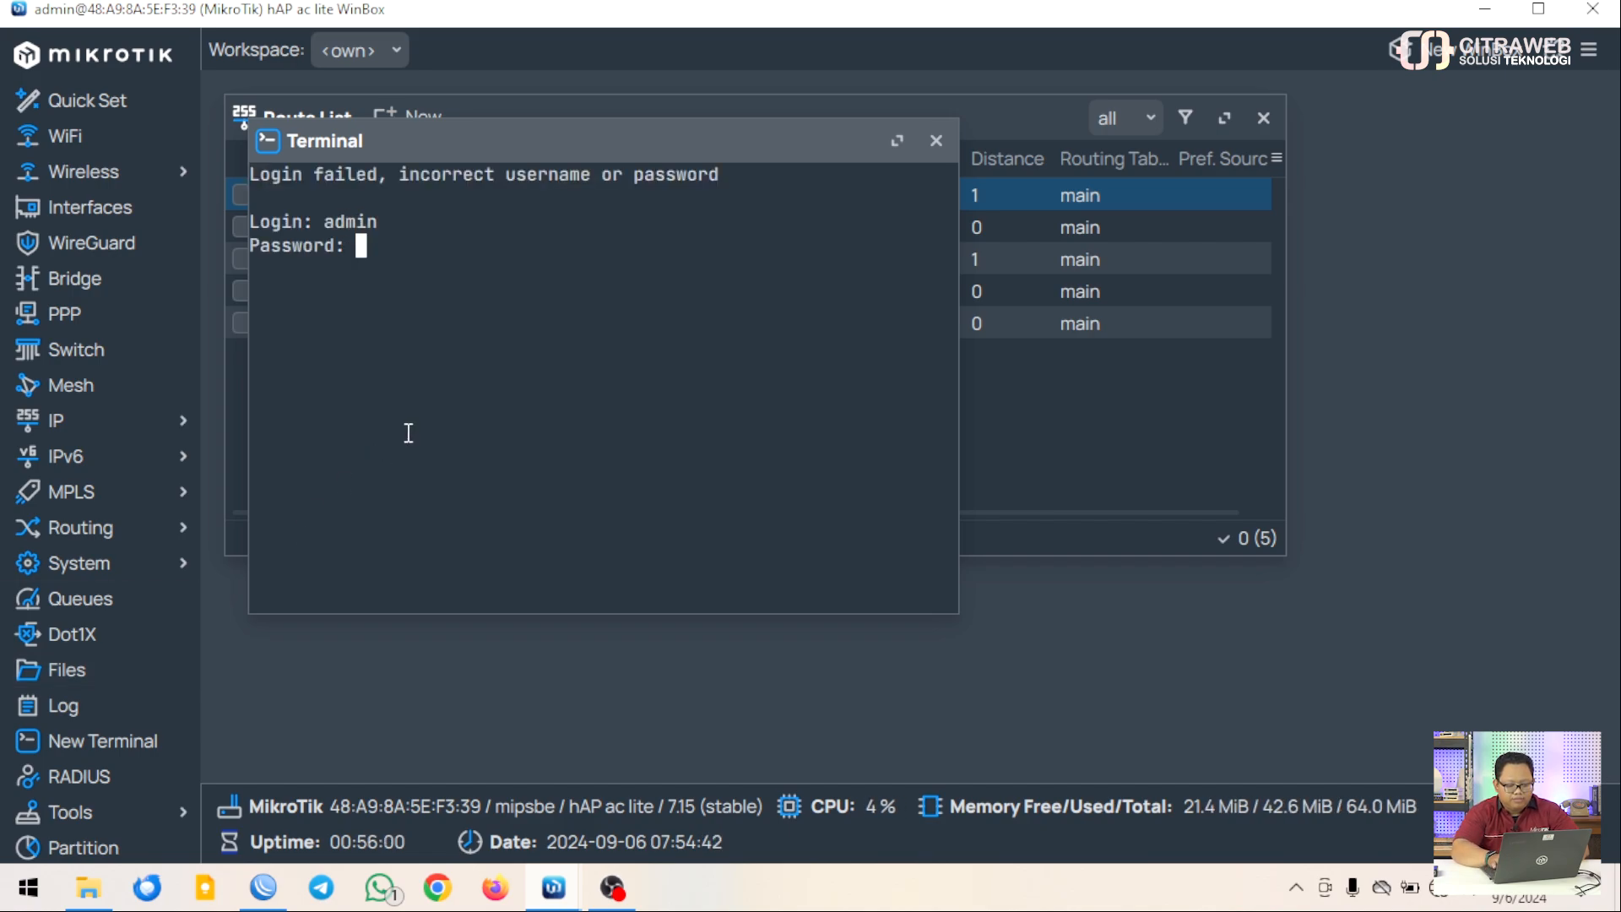
pyautogui.press('Return')
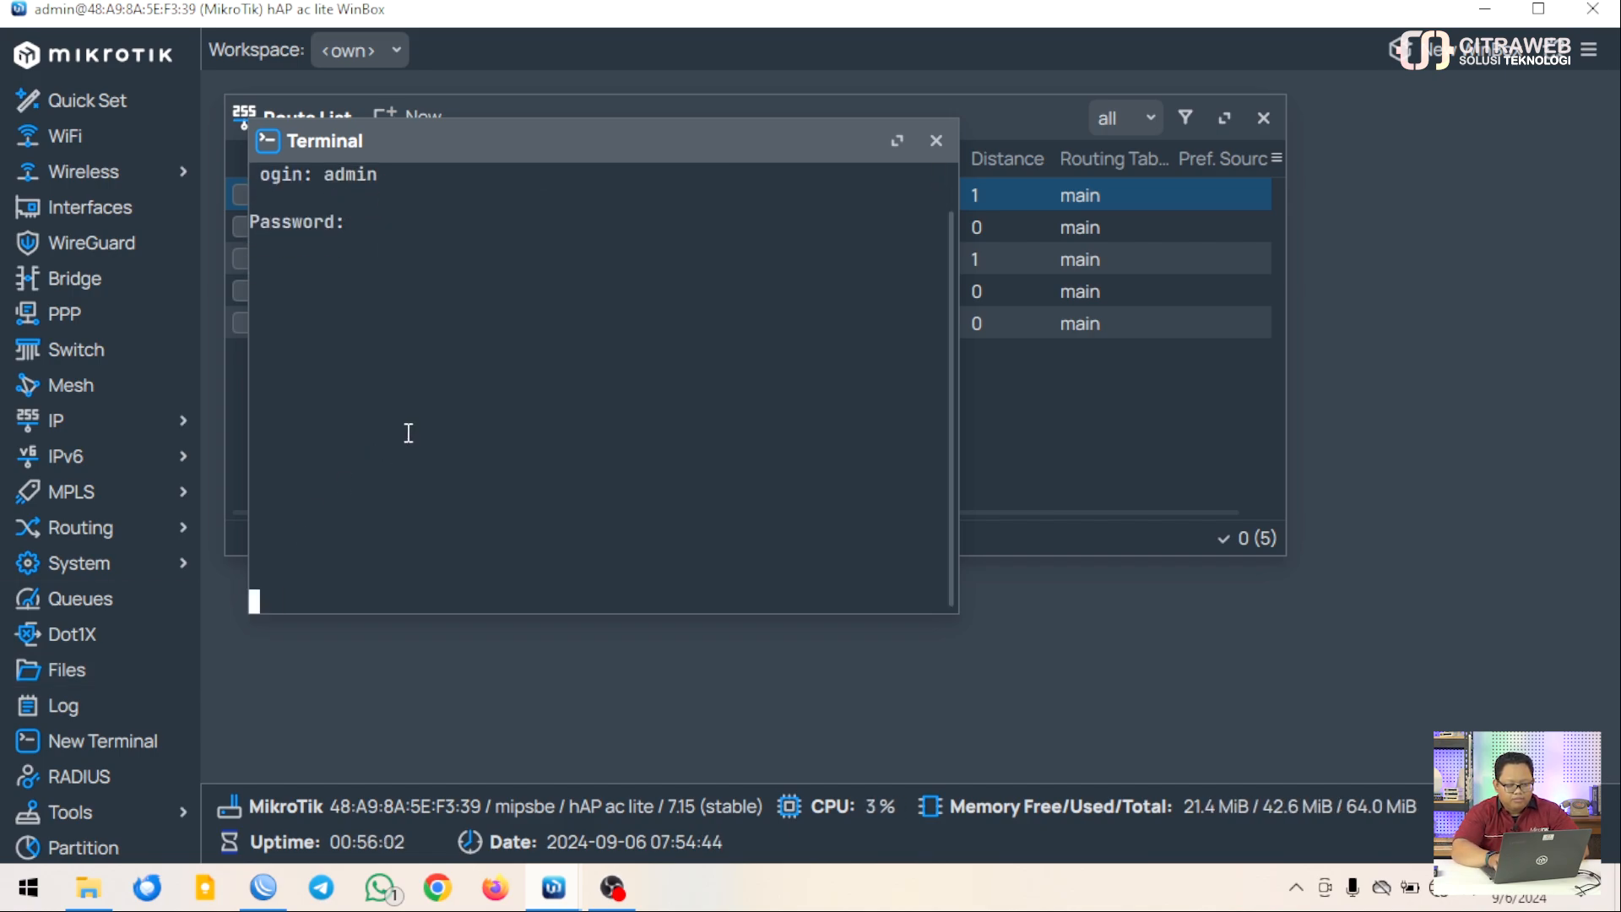
pyautogui.write('ping ')
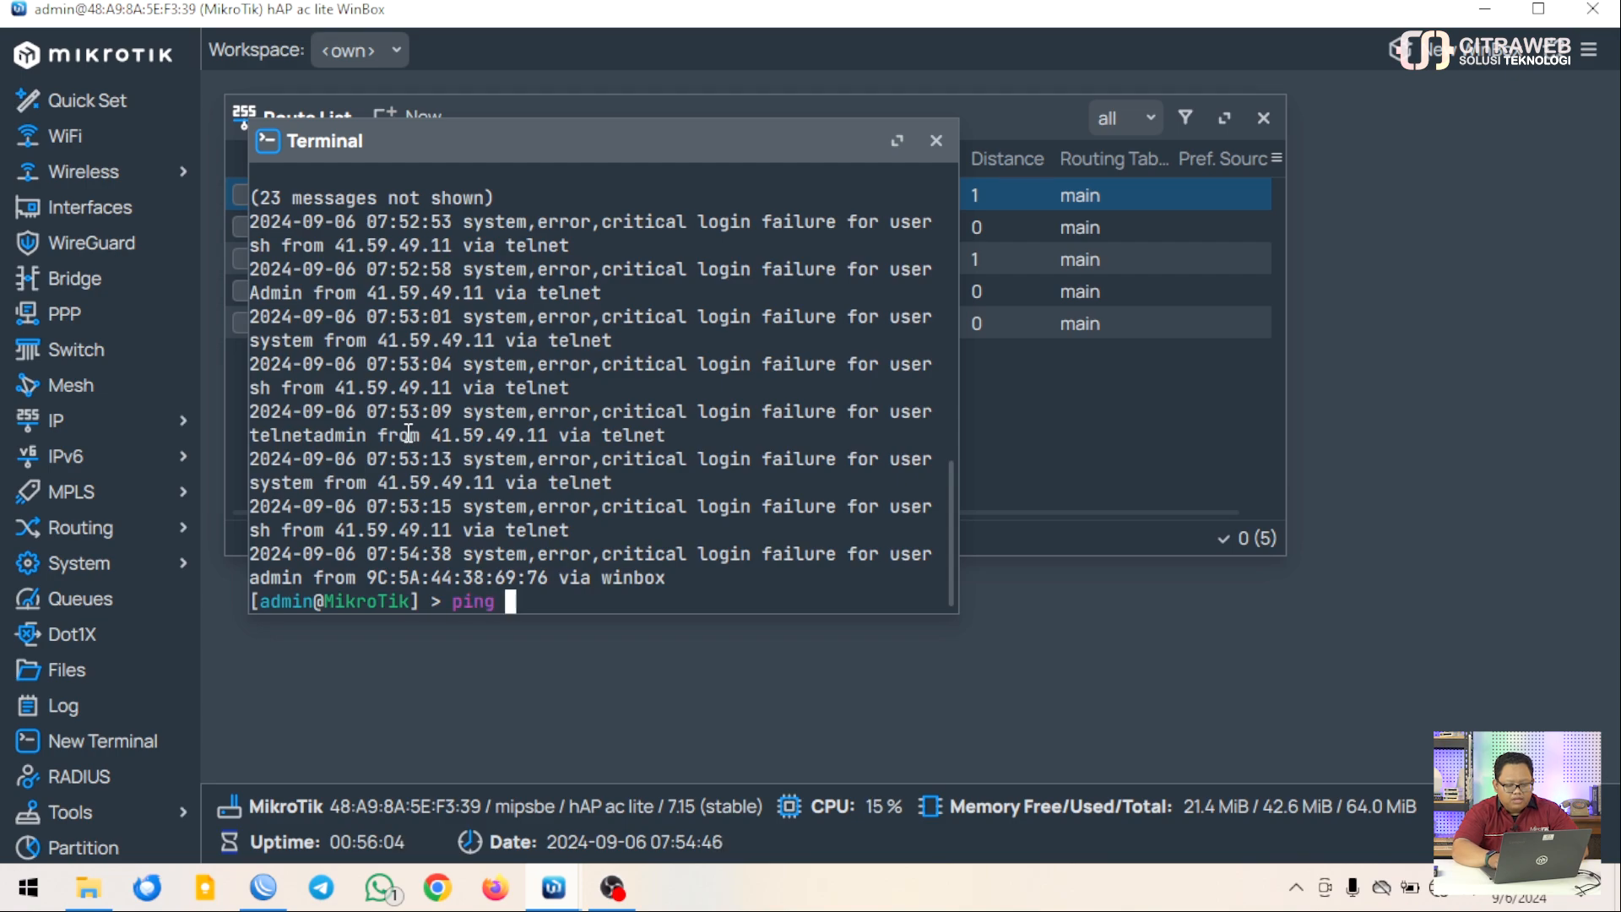
pyautogui.write('google.com')
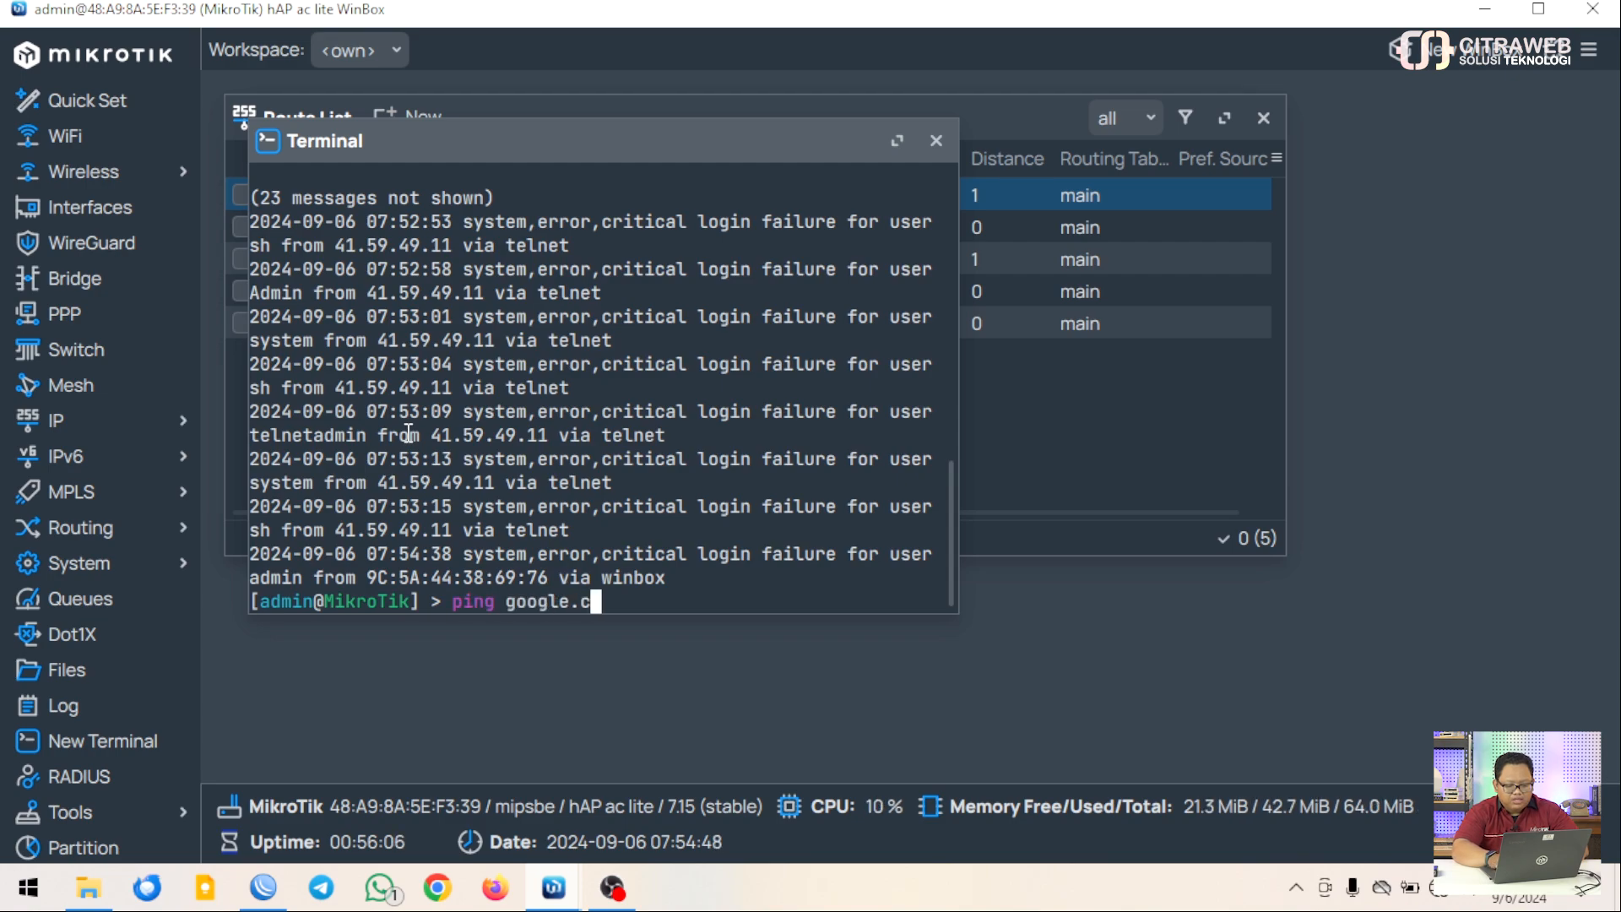
pyautogui.press('Return')
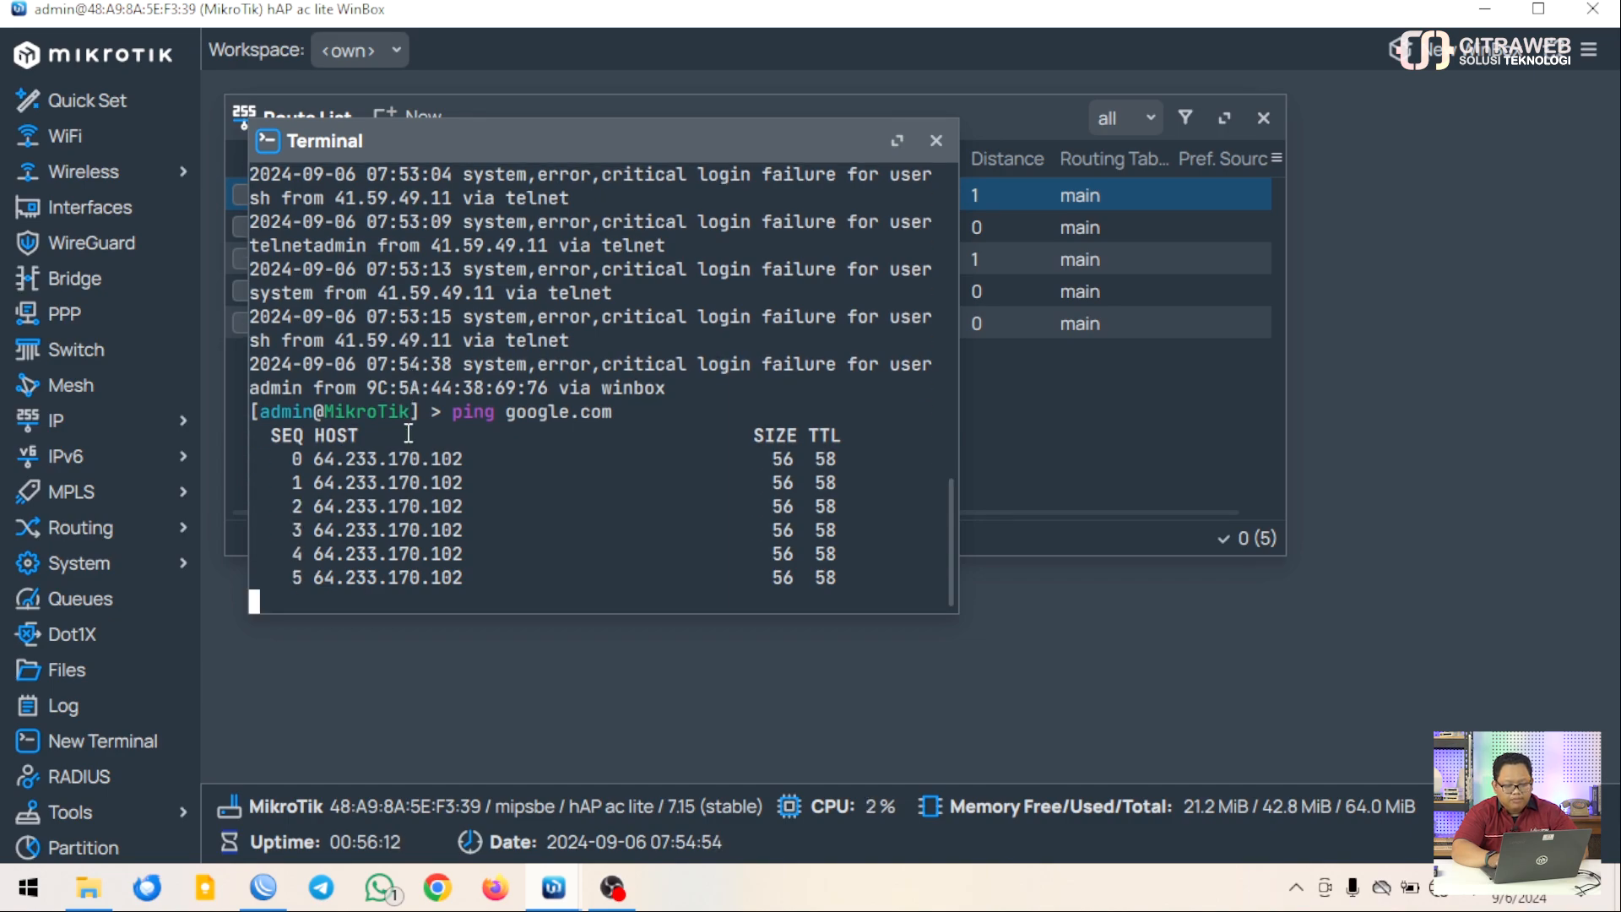
pyautogui.hotkey('ctrl', 'c')
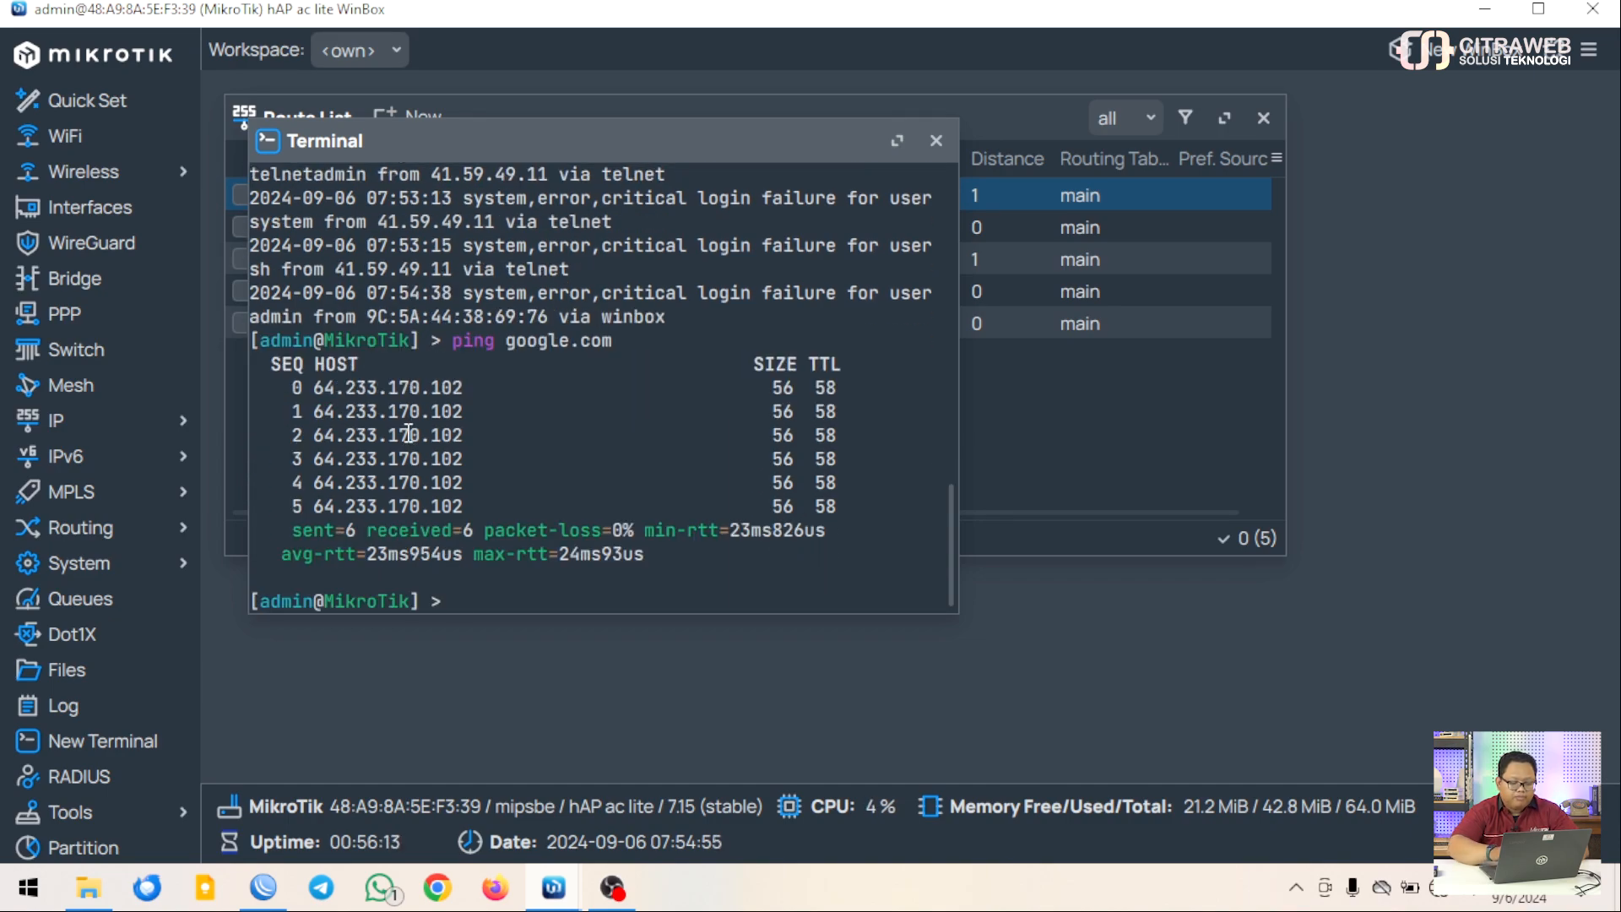
pyautogui.click(936, 142)
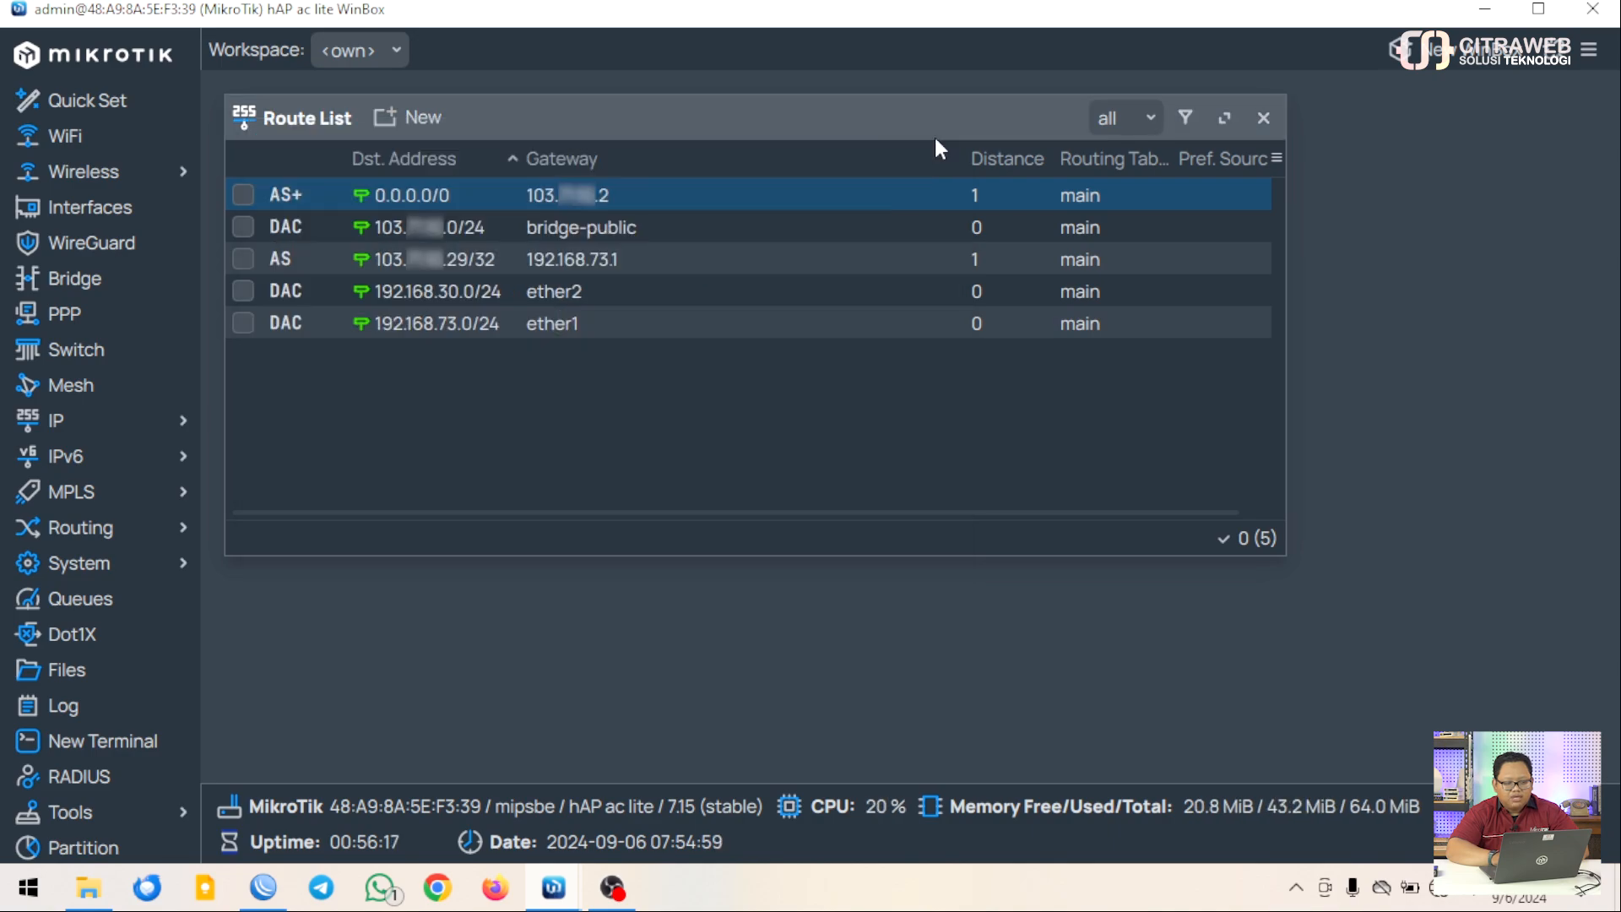
pyautogui.click(1264, 118)
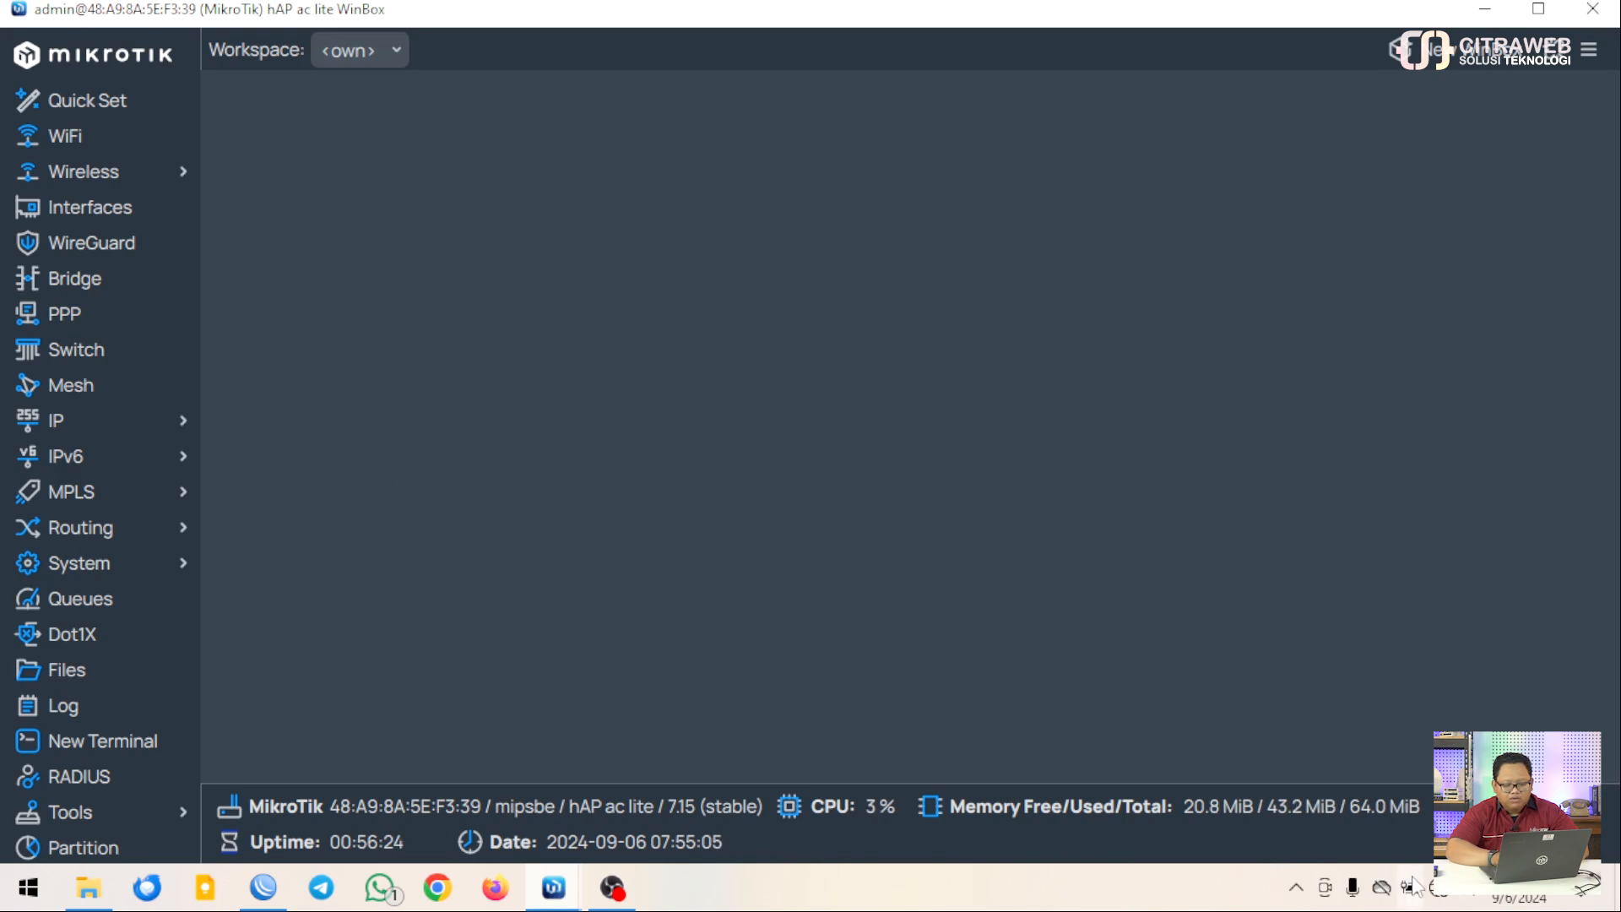
# Open the Ethernet adapter's Properties from the Network Connections list
pyautogui.rightClick(1438, 888)
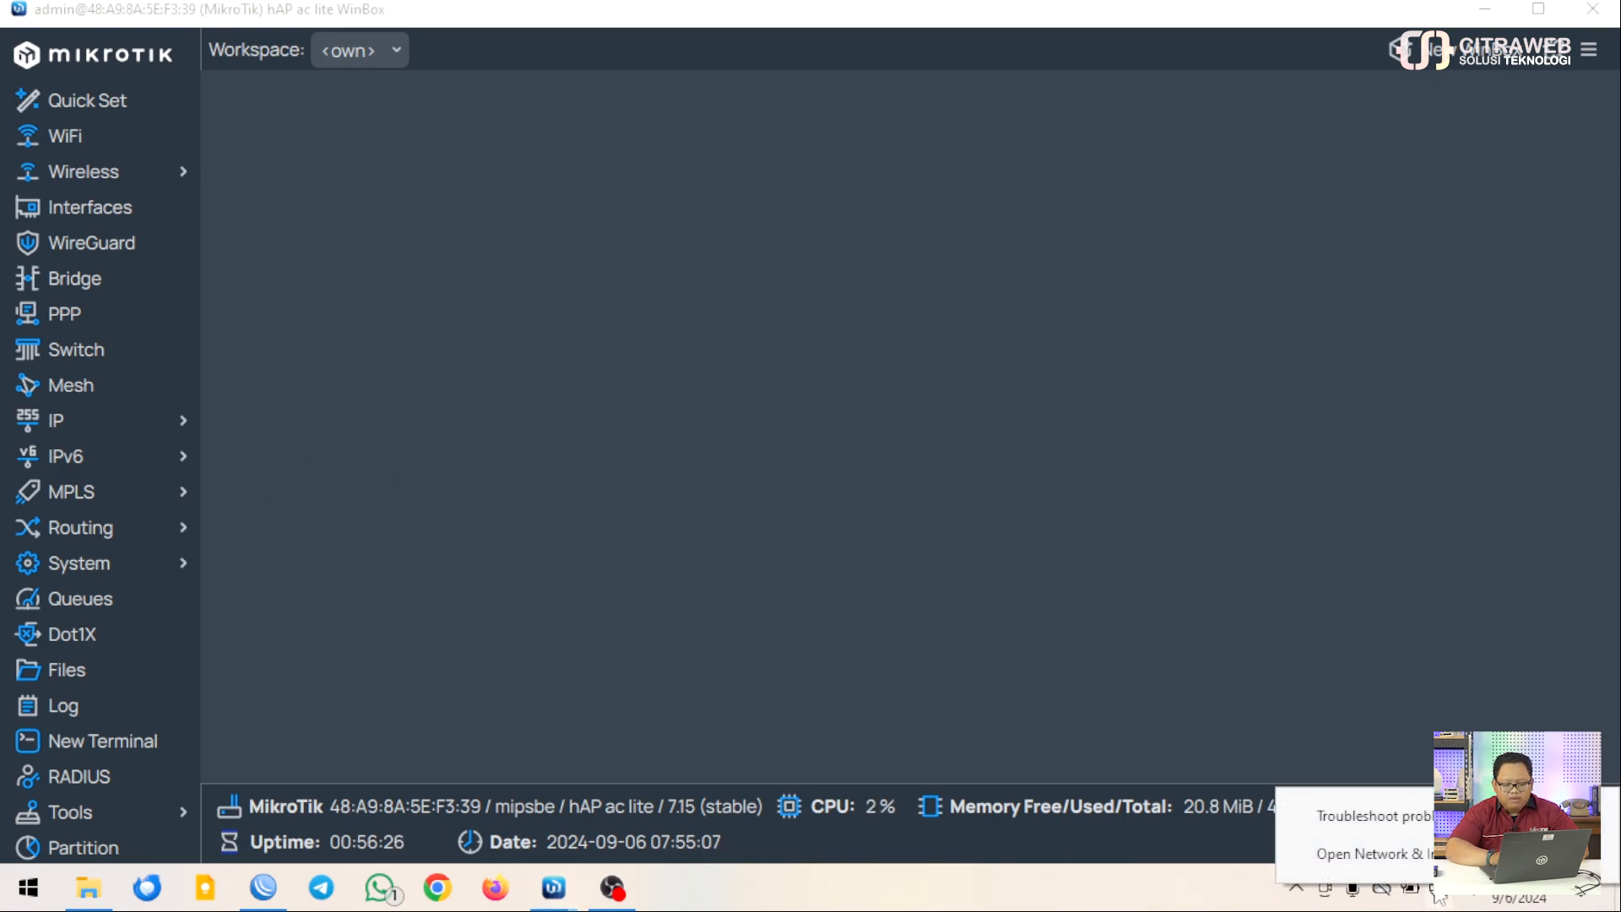
pyautogui.click(1430, 855)
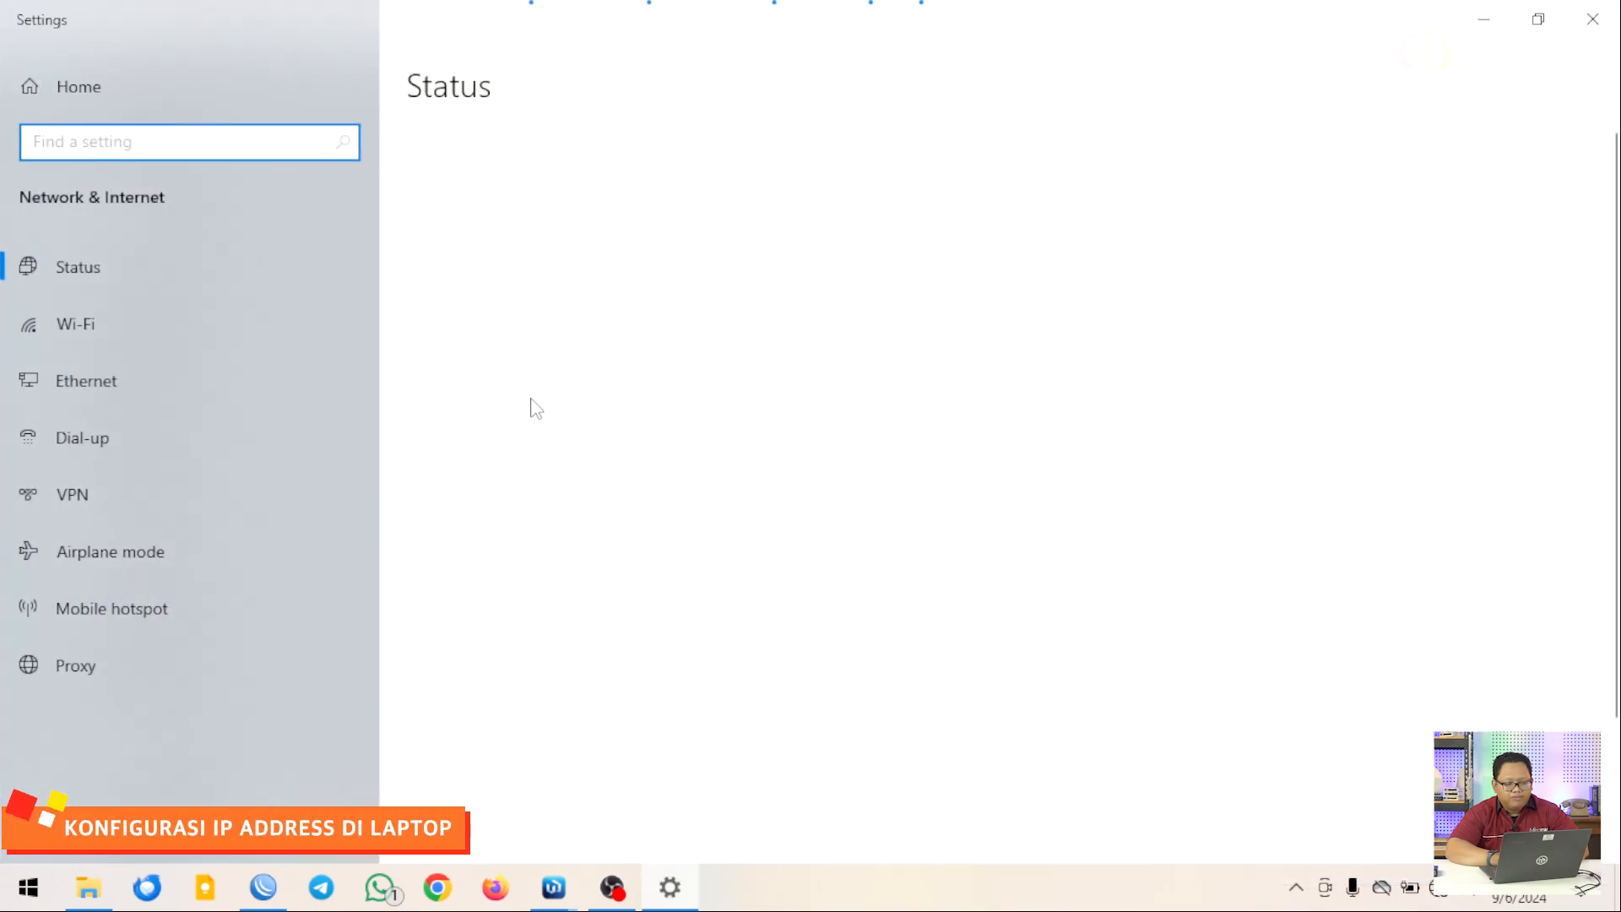
pyautogui.click(164, 370)
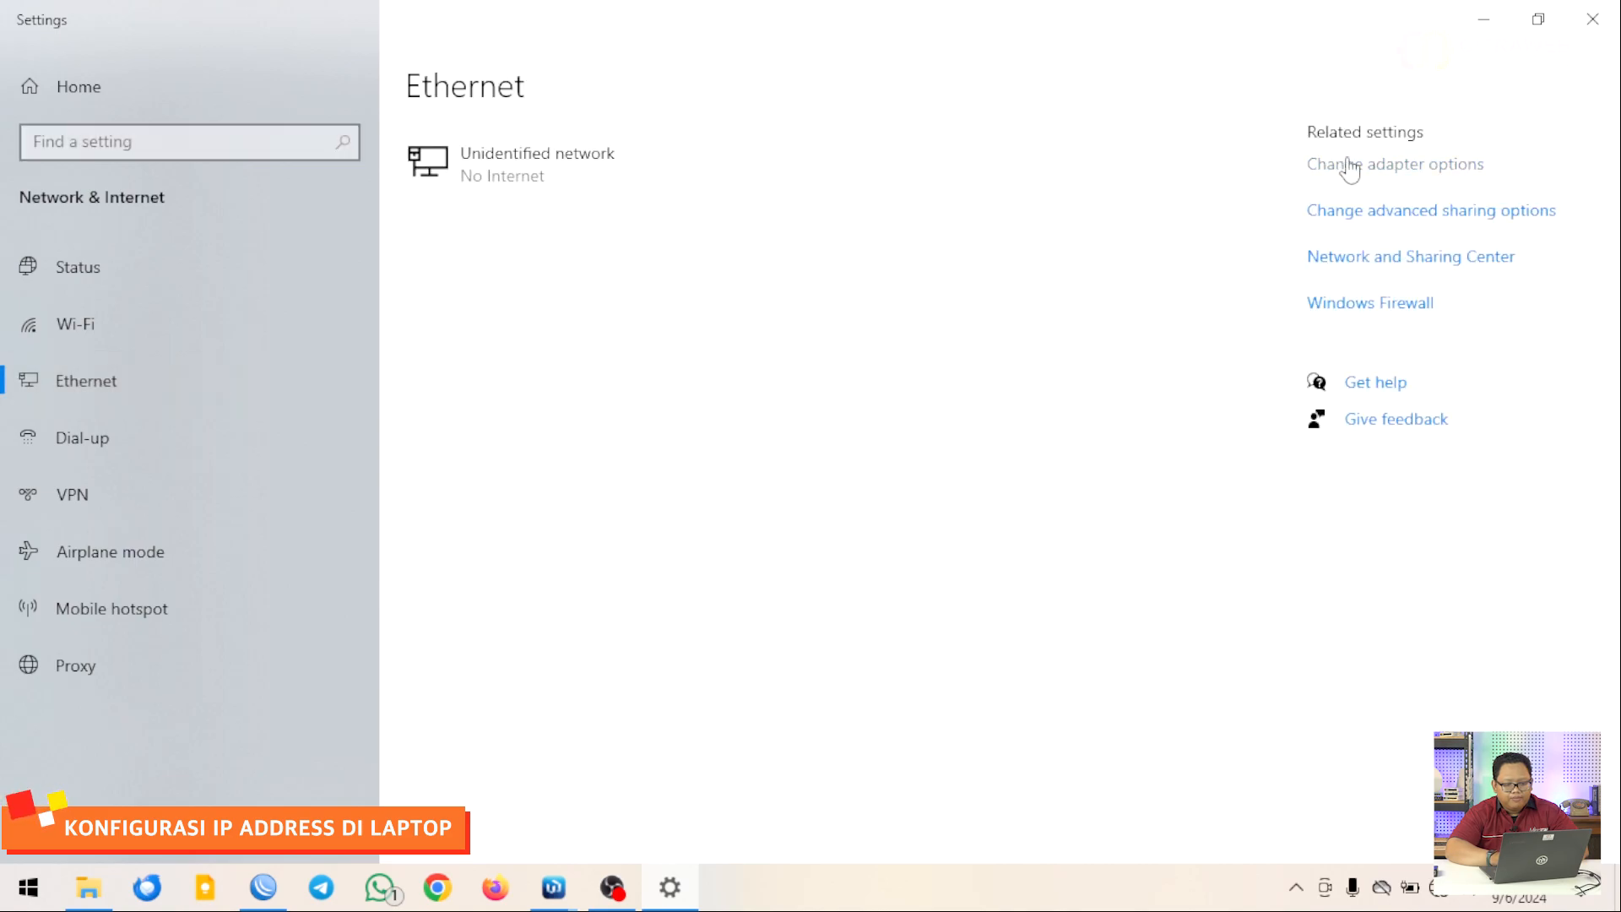
pyautogui.click(1349, 165)
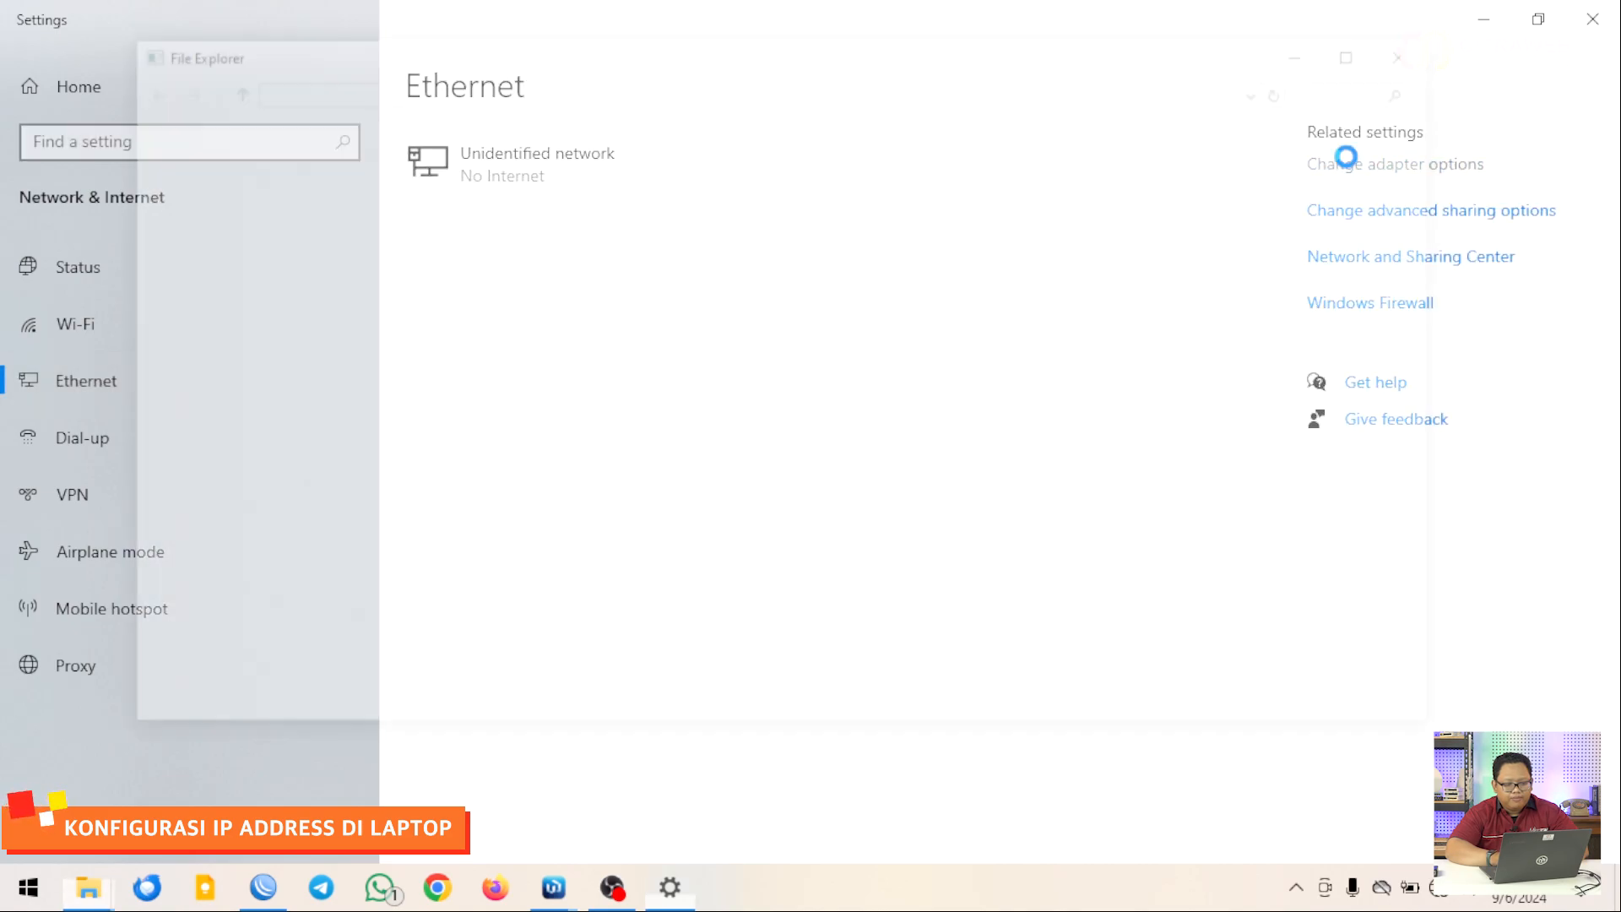
pyautogui.click(224, 199)
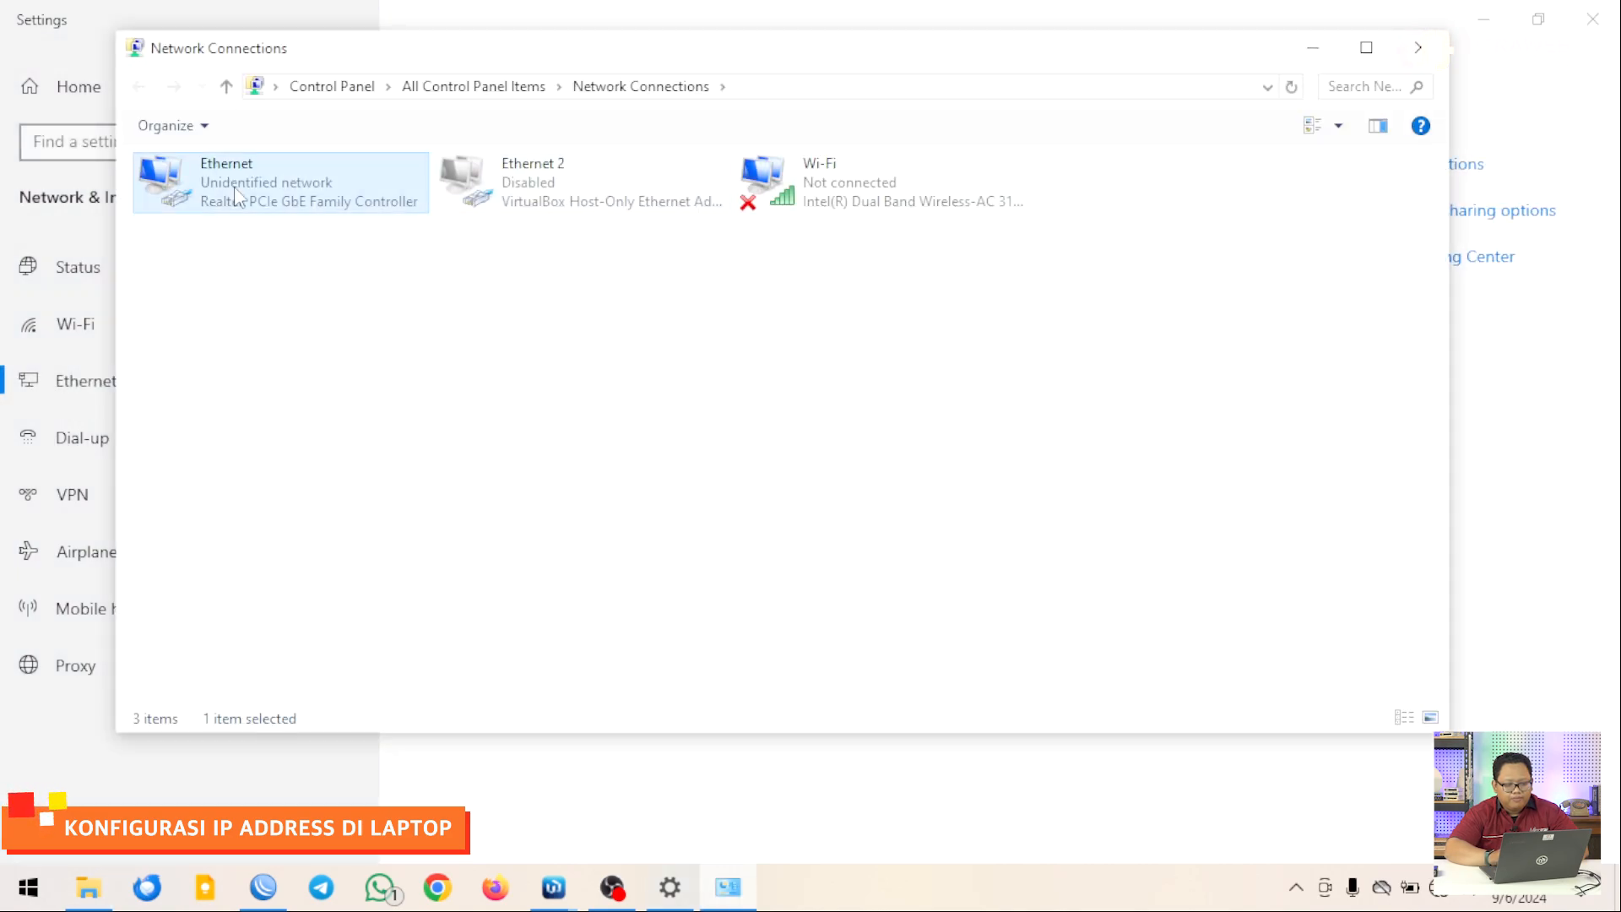
pyautogui.rightClick(235, 185)
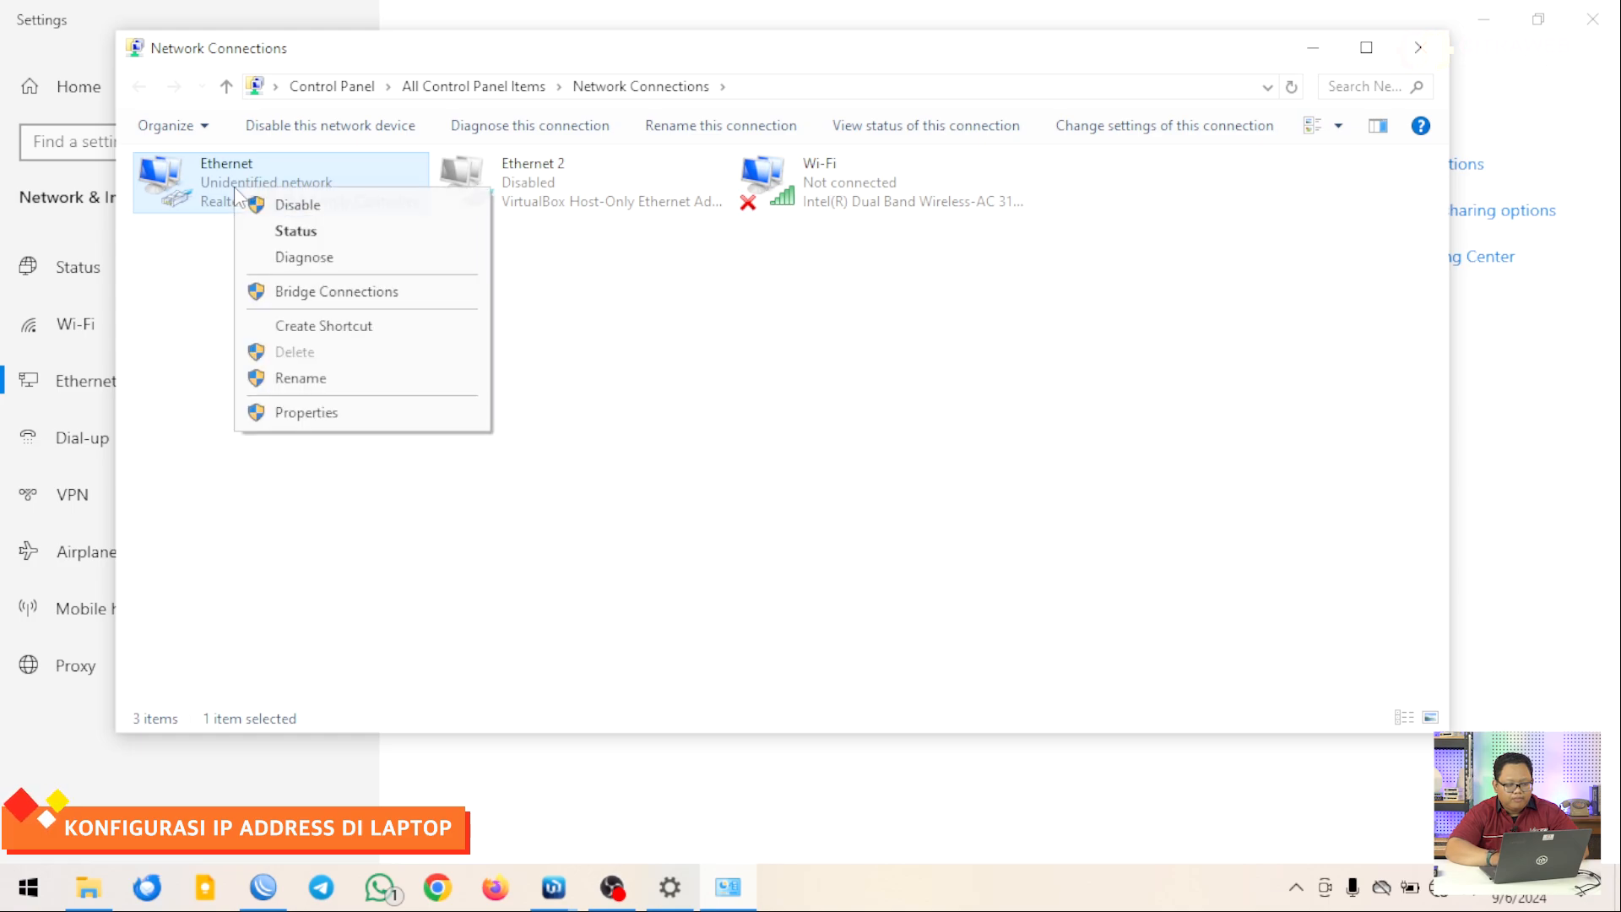
pyautogui.click(344, 414)
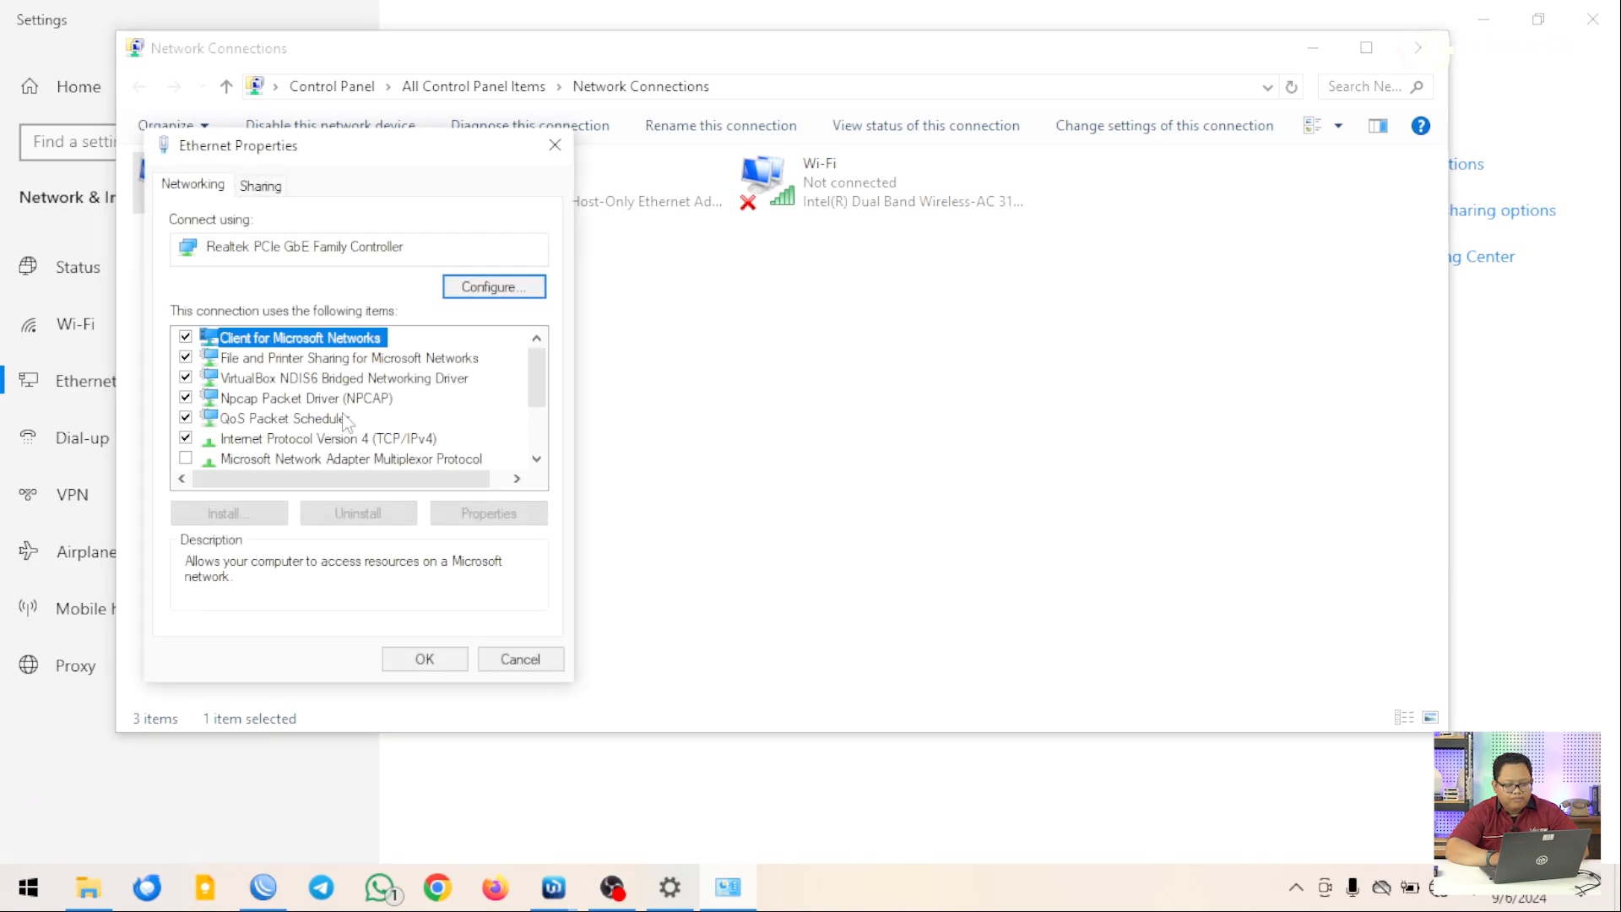
# Set IPv4 to 192.168.30.2, mask 255.255.255.0, gateway and DNS 192.168.30.1, and apply
pyautogui.doubleClick(352, 441)
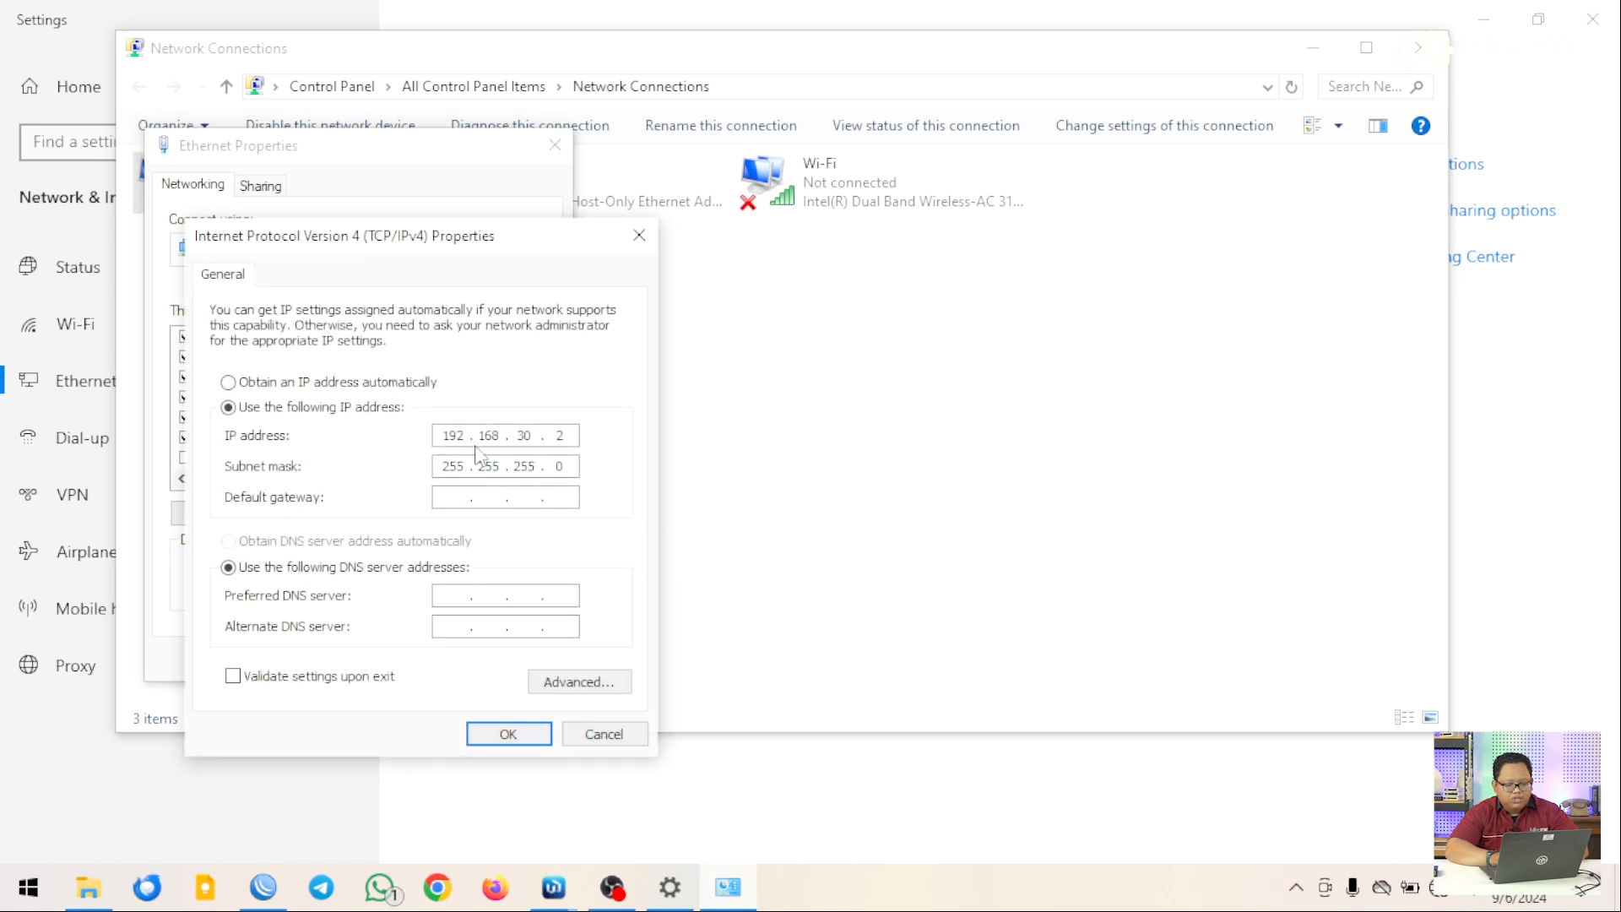
pyautogui.press('Tab')
pyautogui.write('192 . 1')
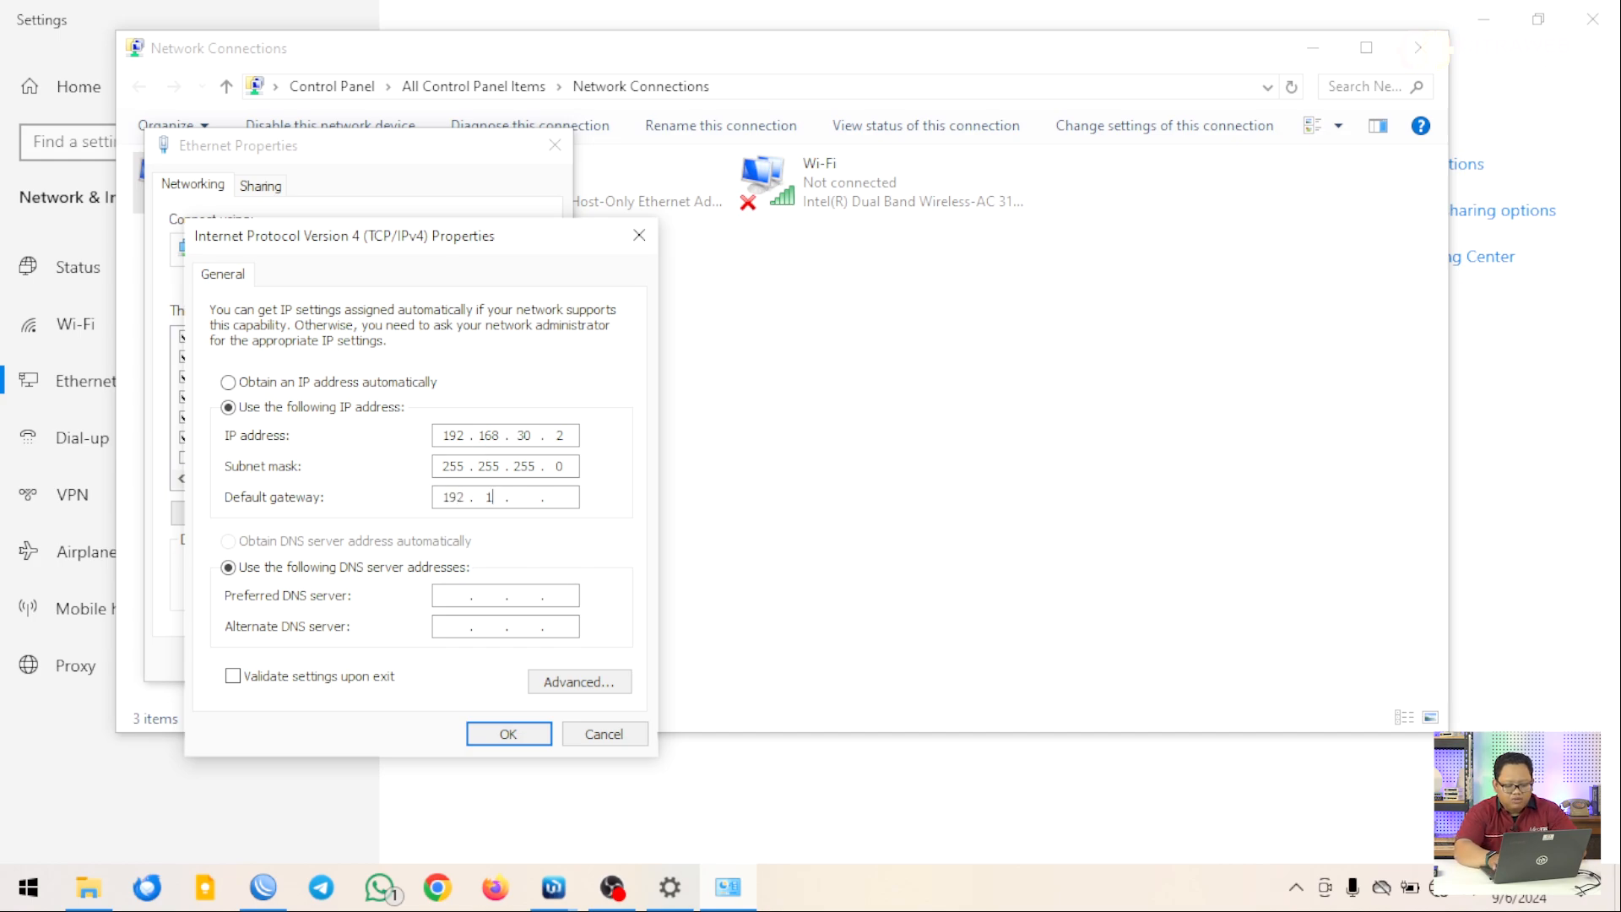
pyautogui.write('68 . 30 . ')
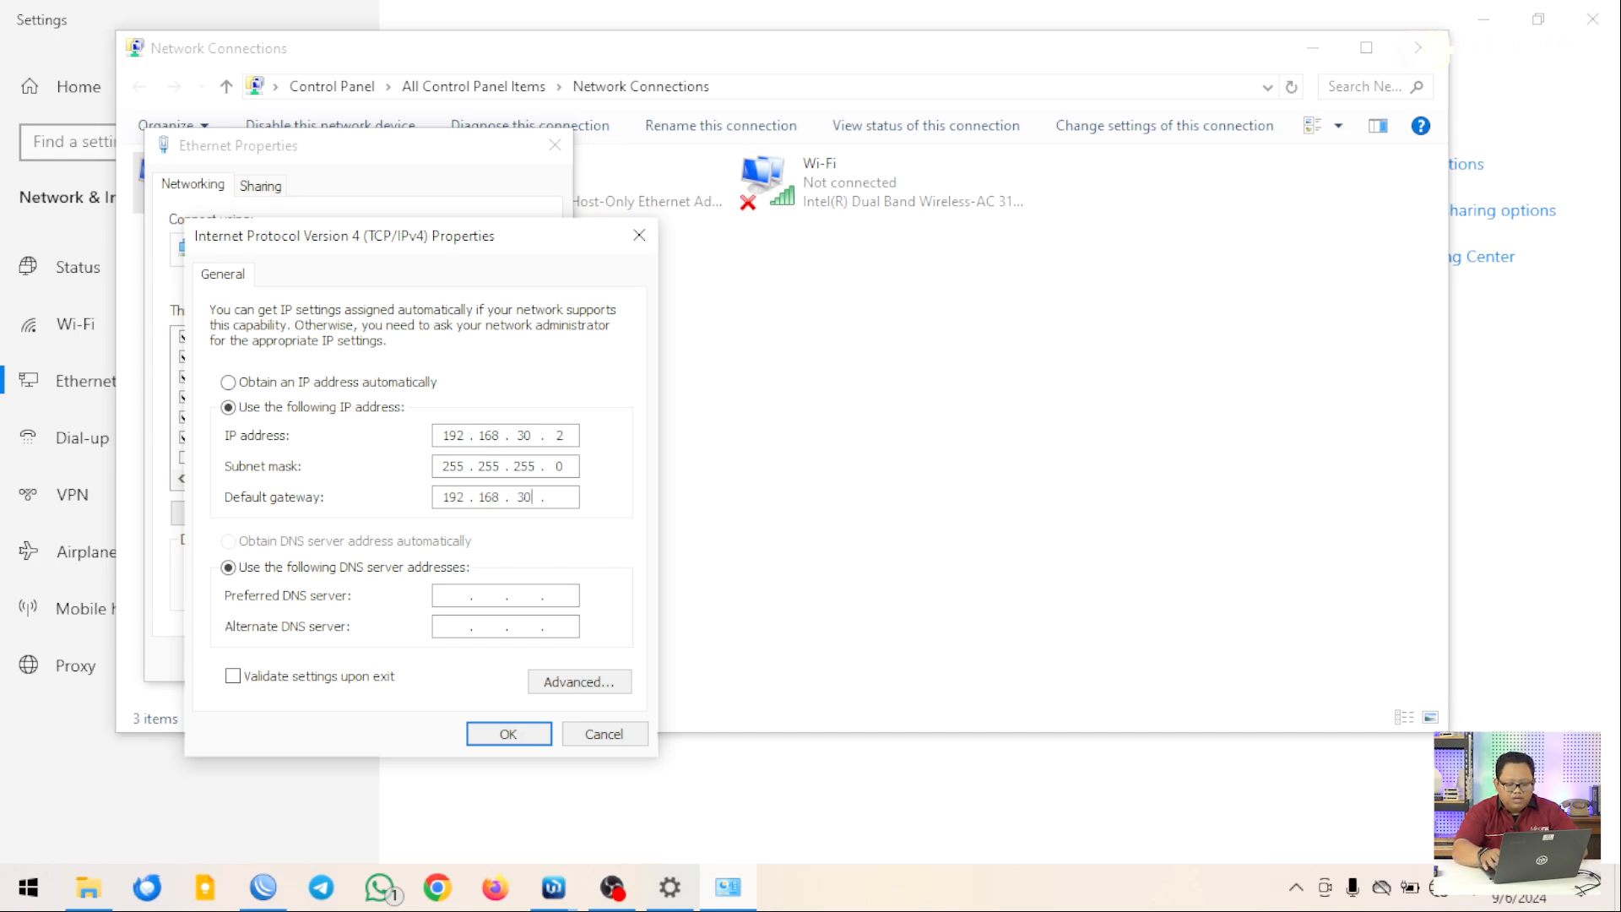
pyautogui.write('1')
pyautogui.press('Tab')
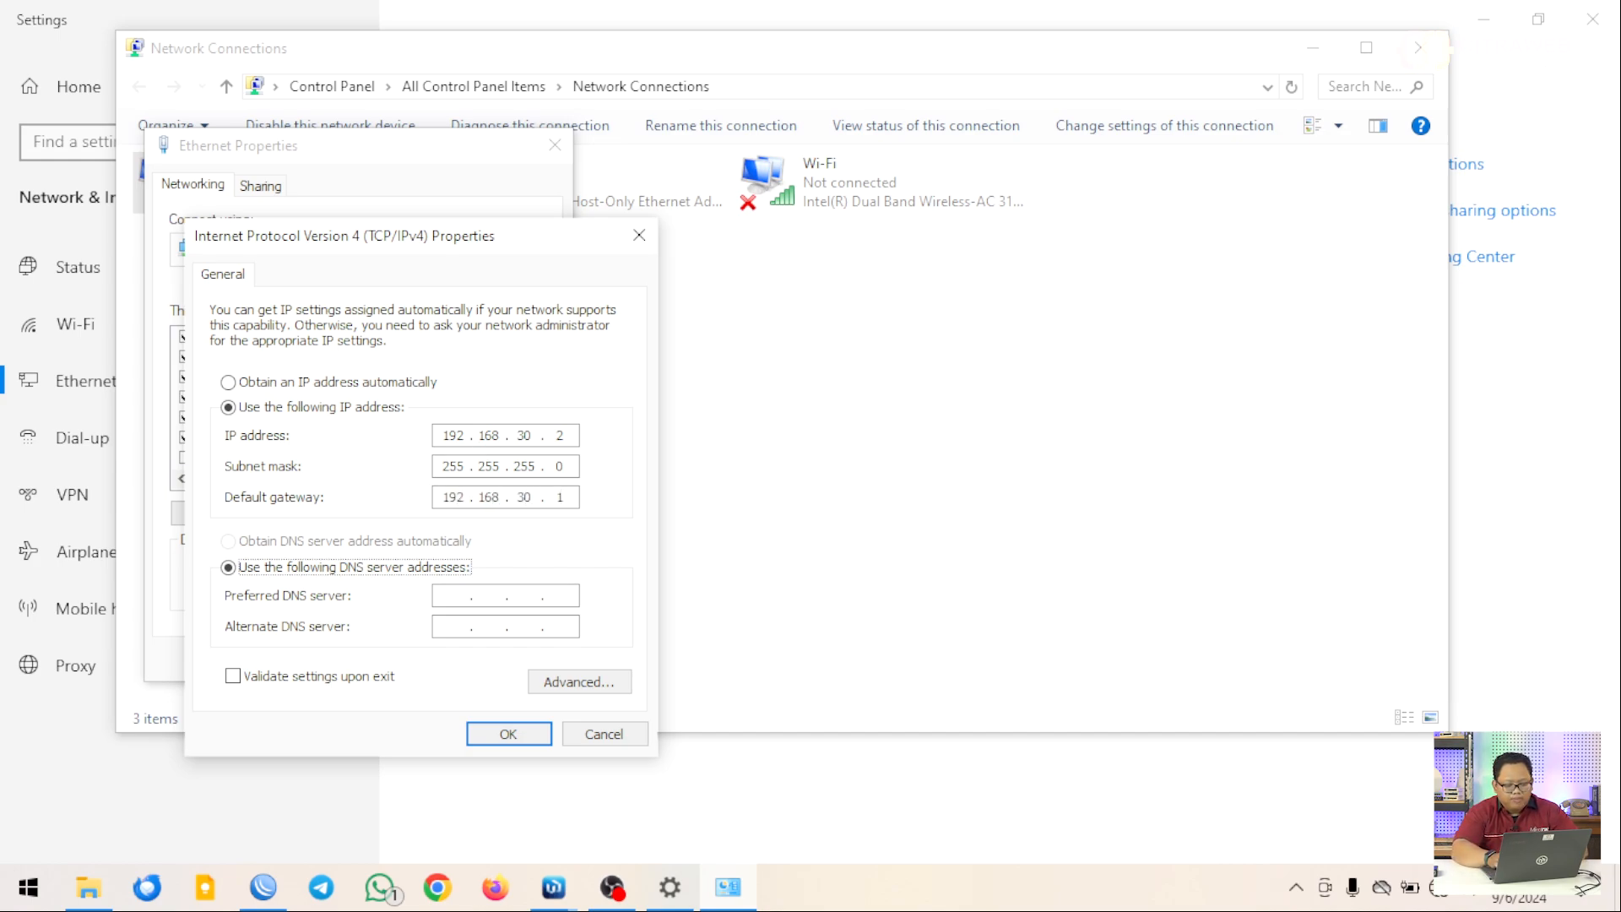
pyautogui.press('Tab')
pyautogui.write('192')
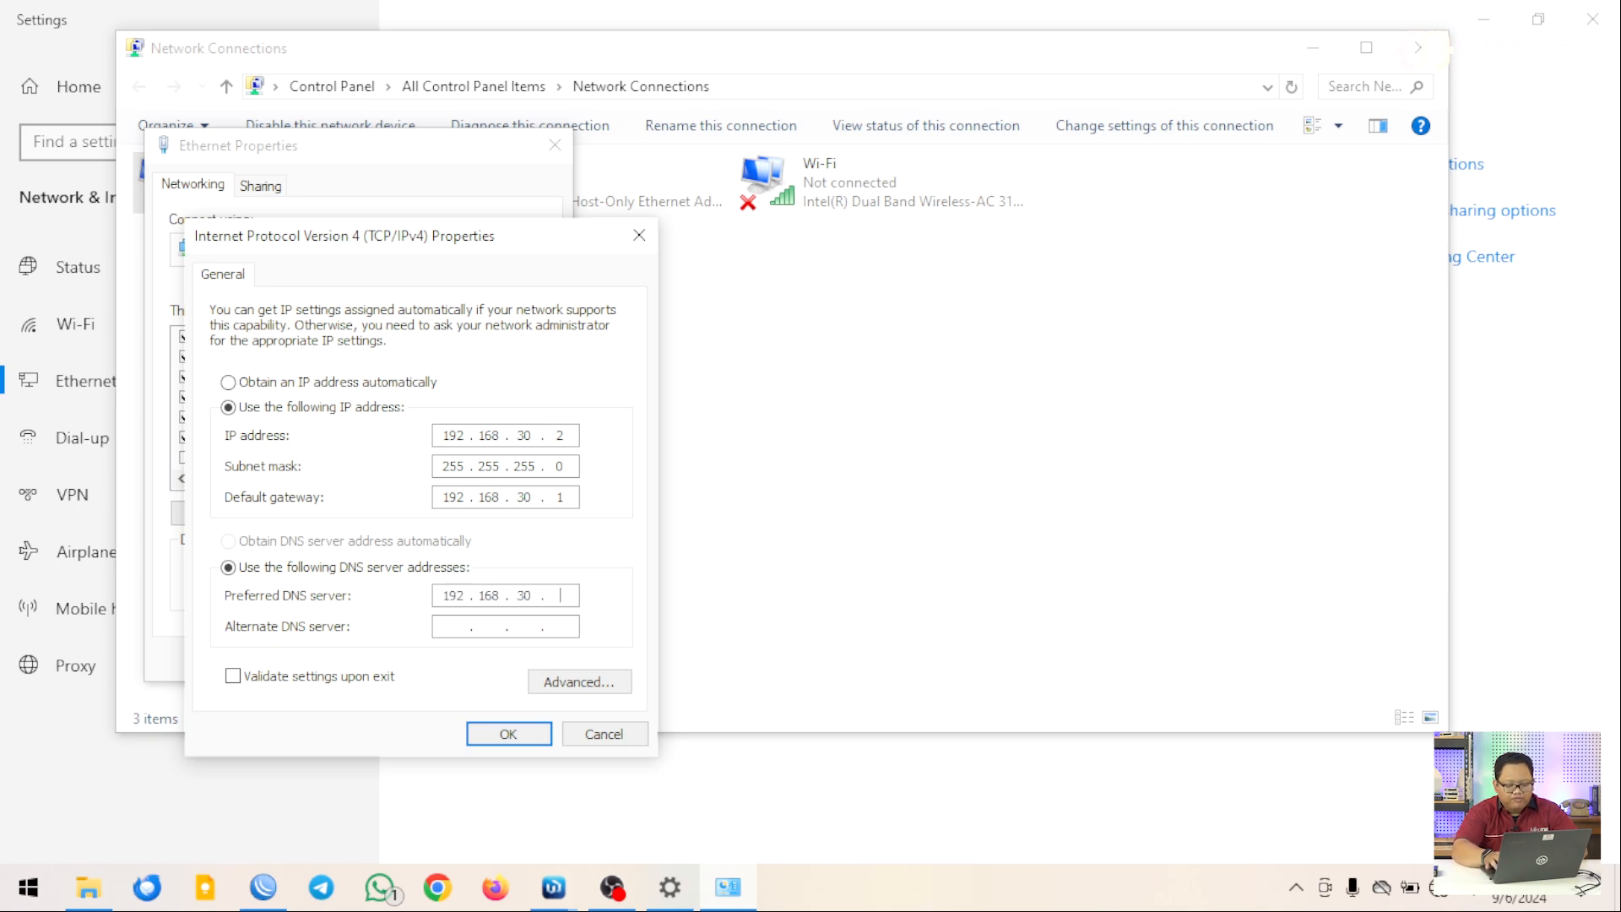
pyautogui.click(512, 735)
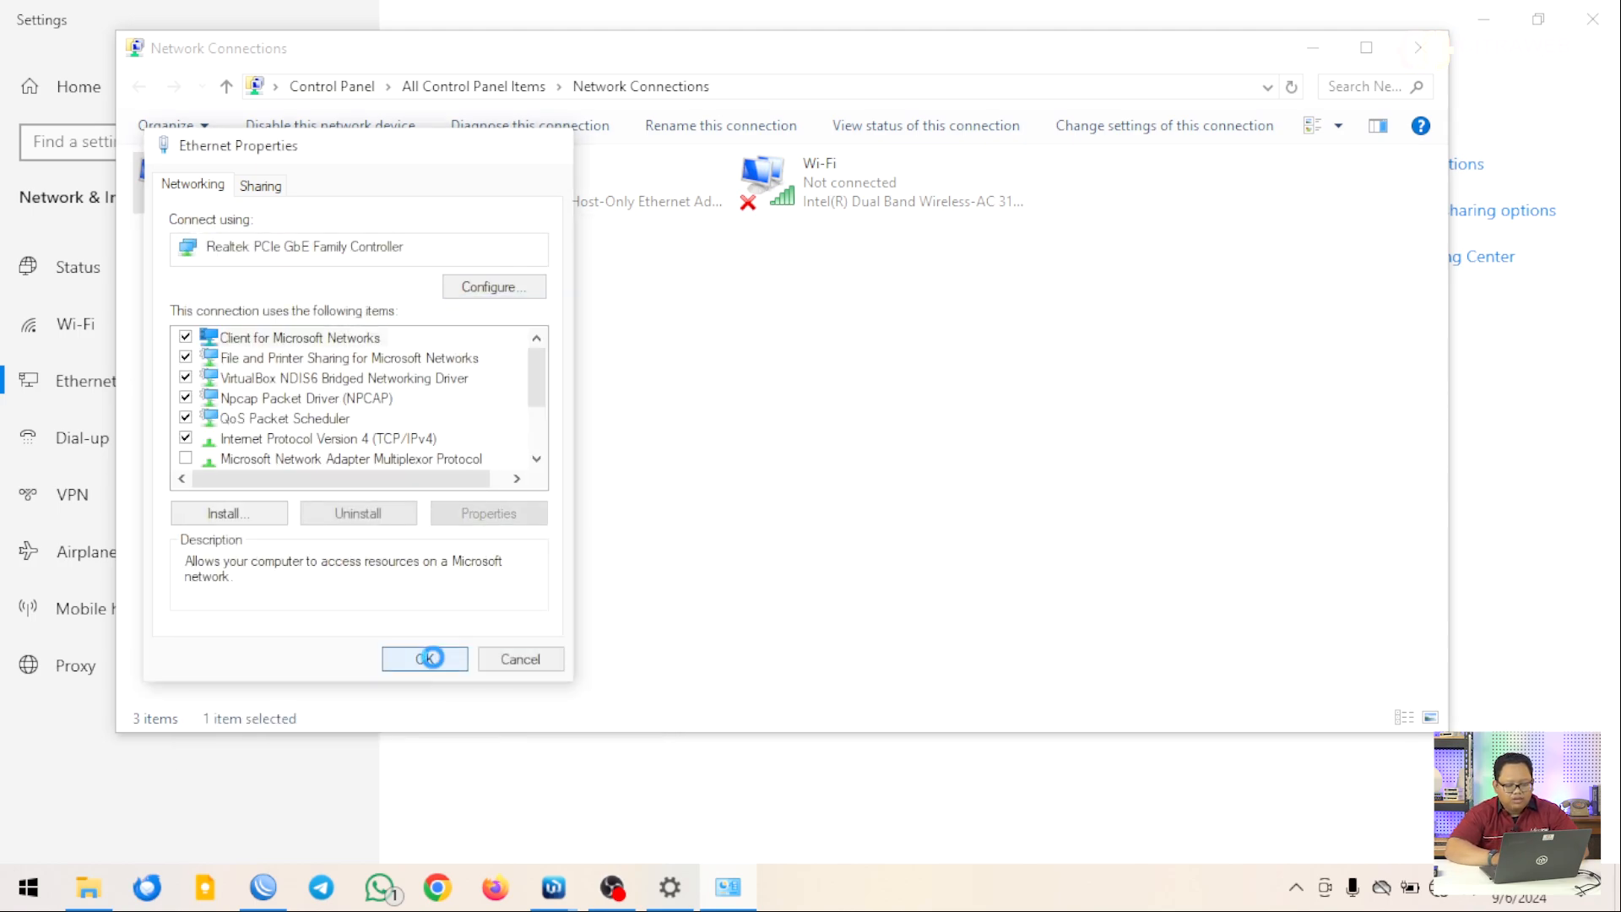
pyautogui.click(425, 660)
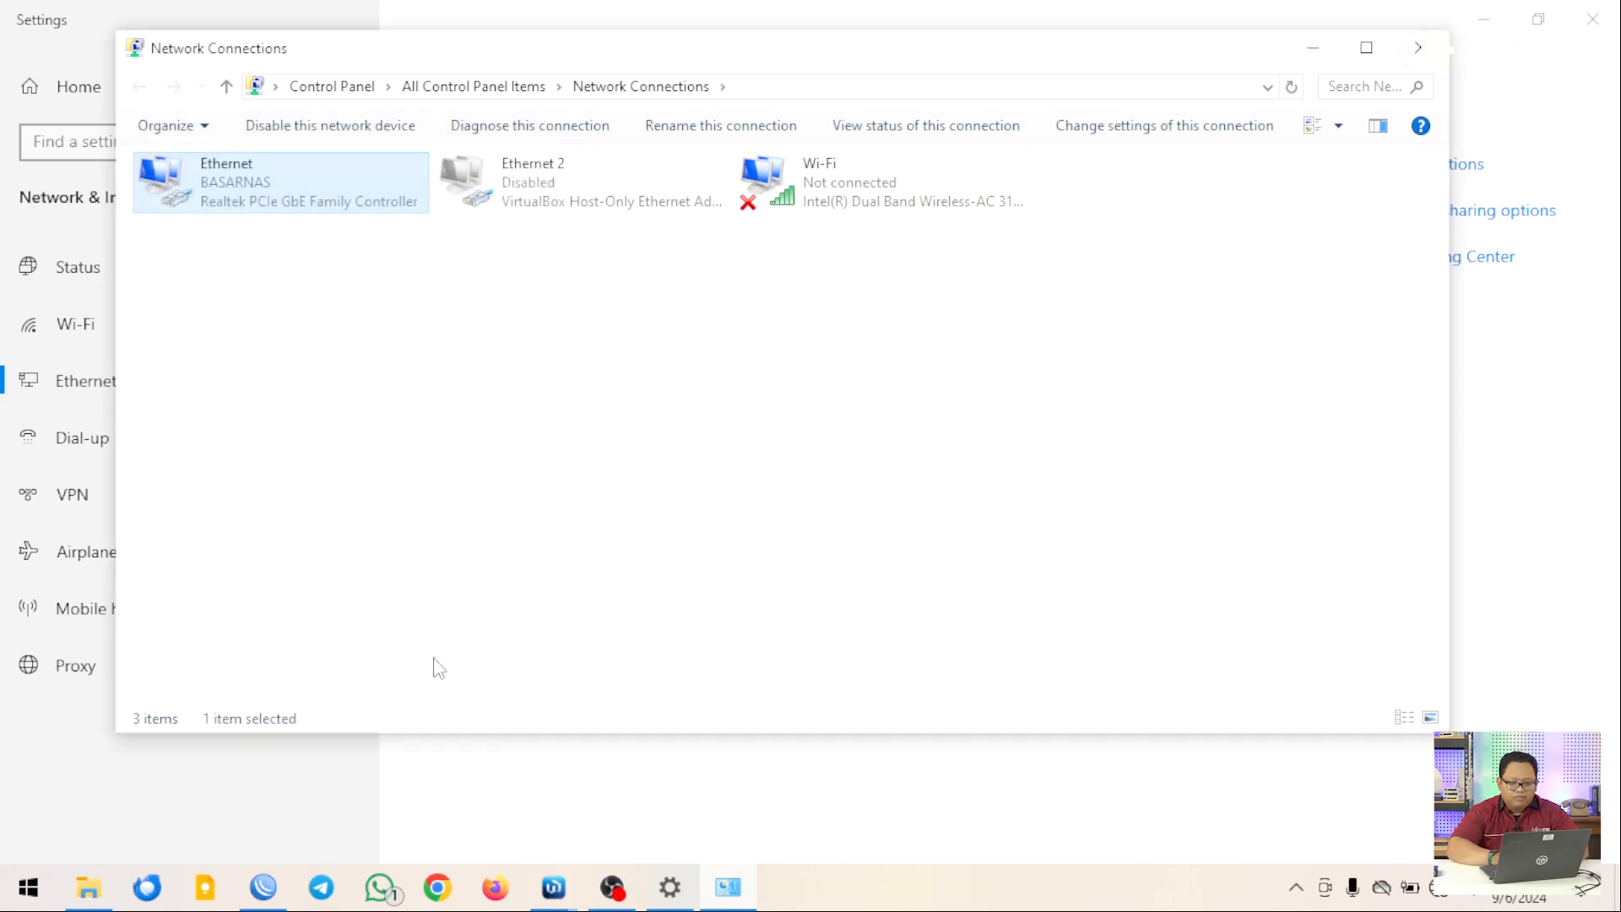
pyautogui.click(1419, 47)
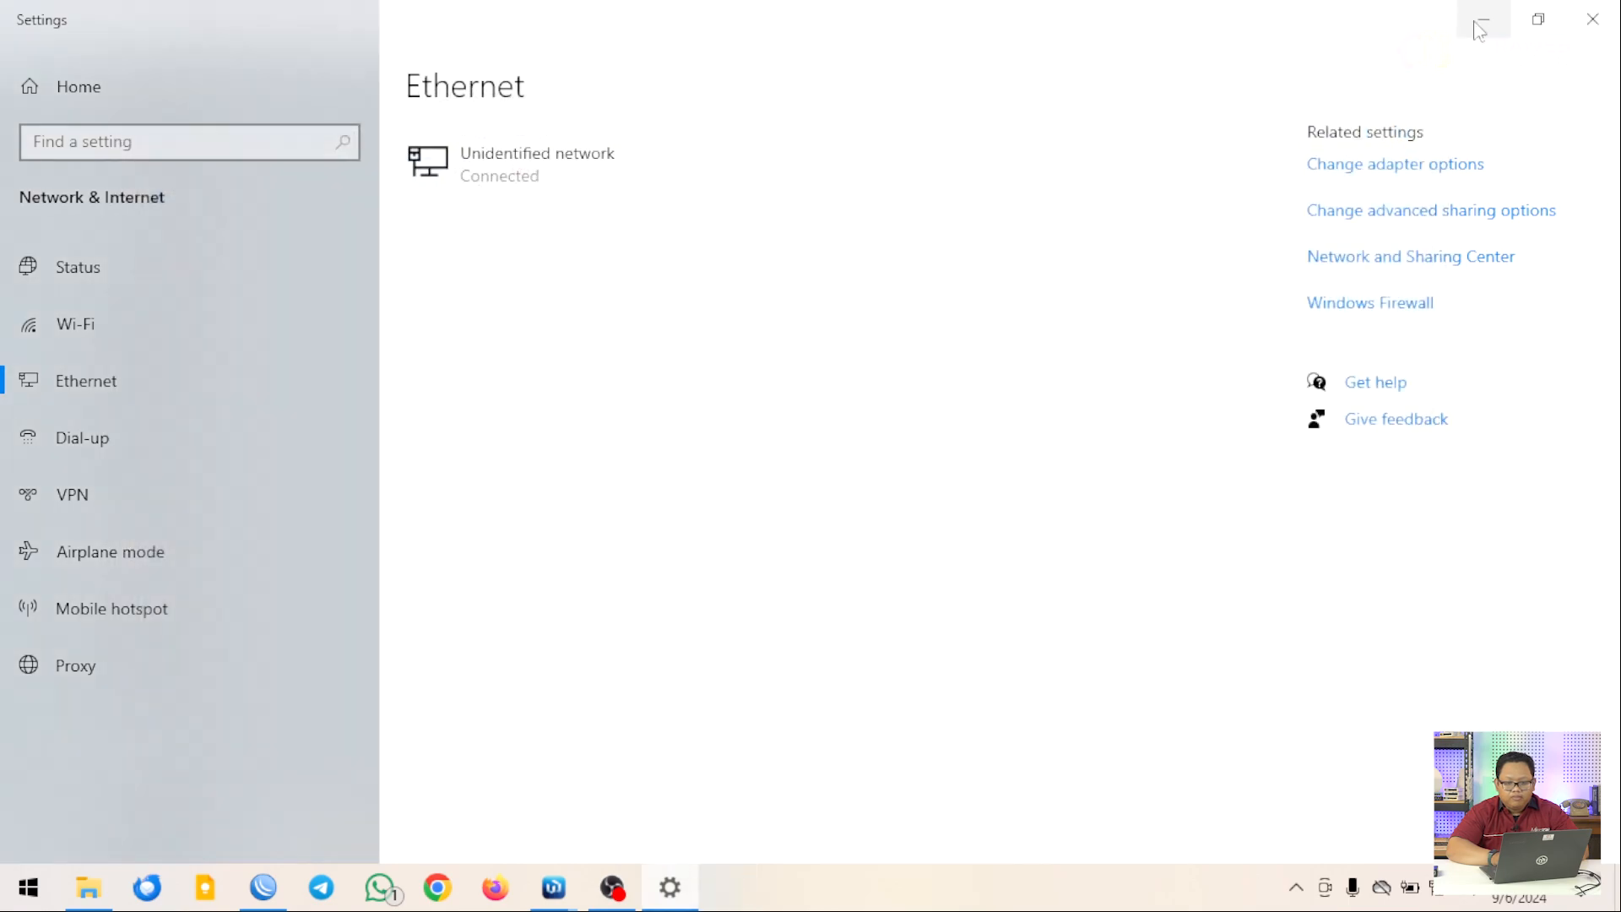
pyautogui.click(1480, 25)
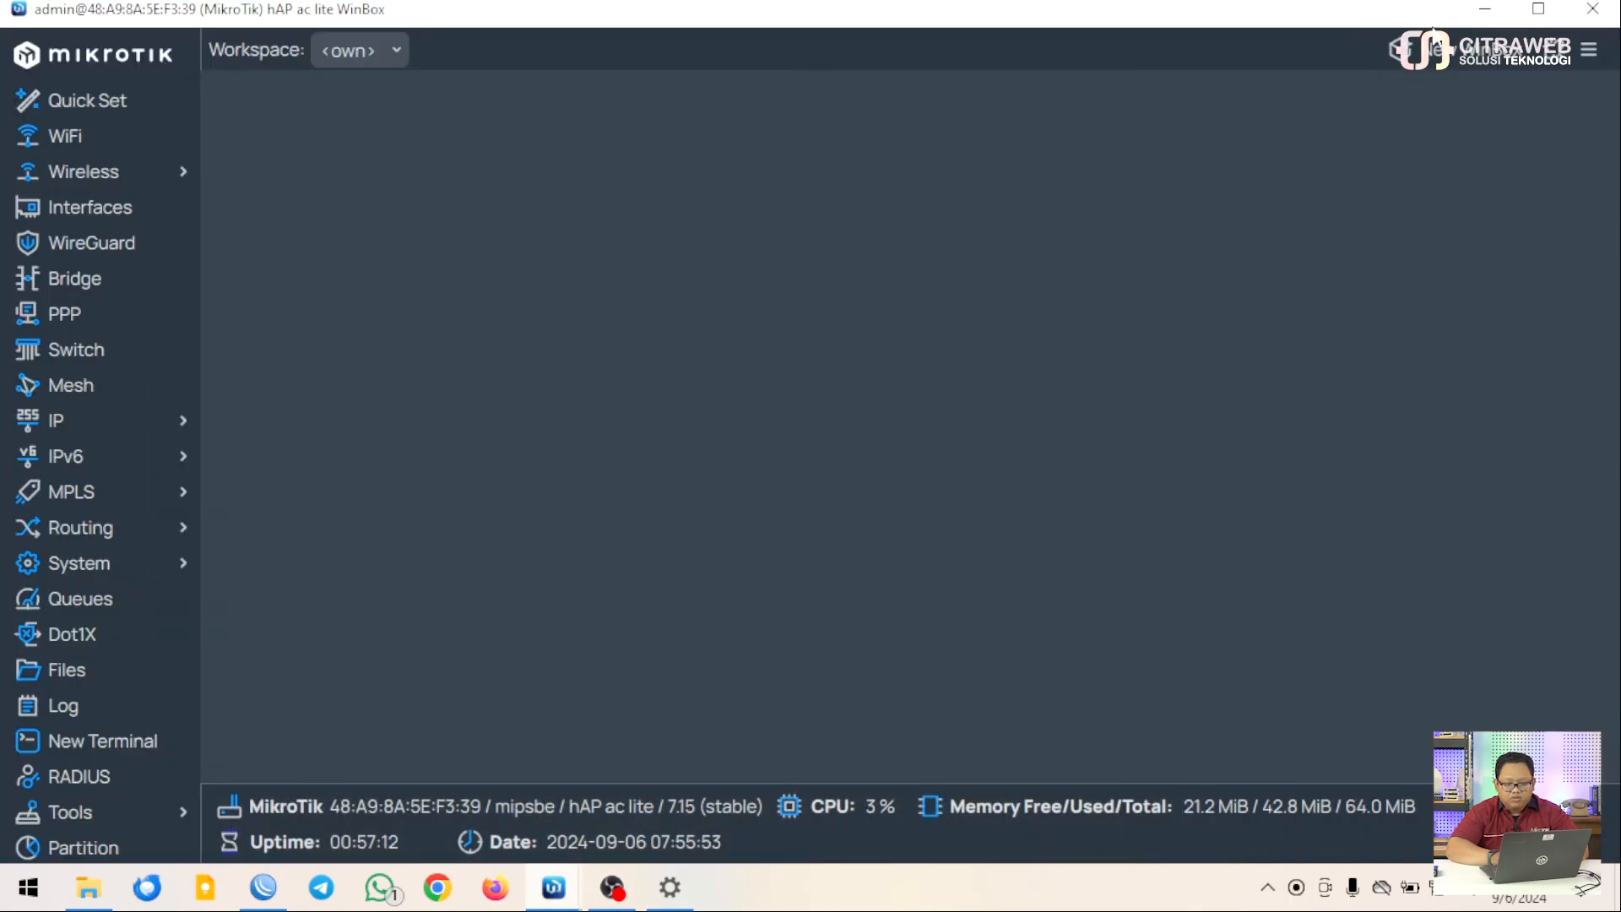
# Launch Command Prompt and ping google.com, stopping it to see the statistics
pyautogui.click(1493, 10)
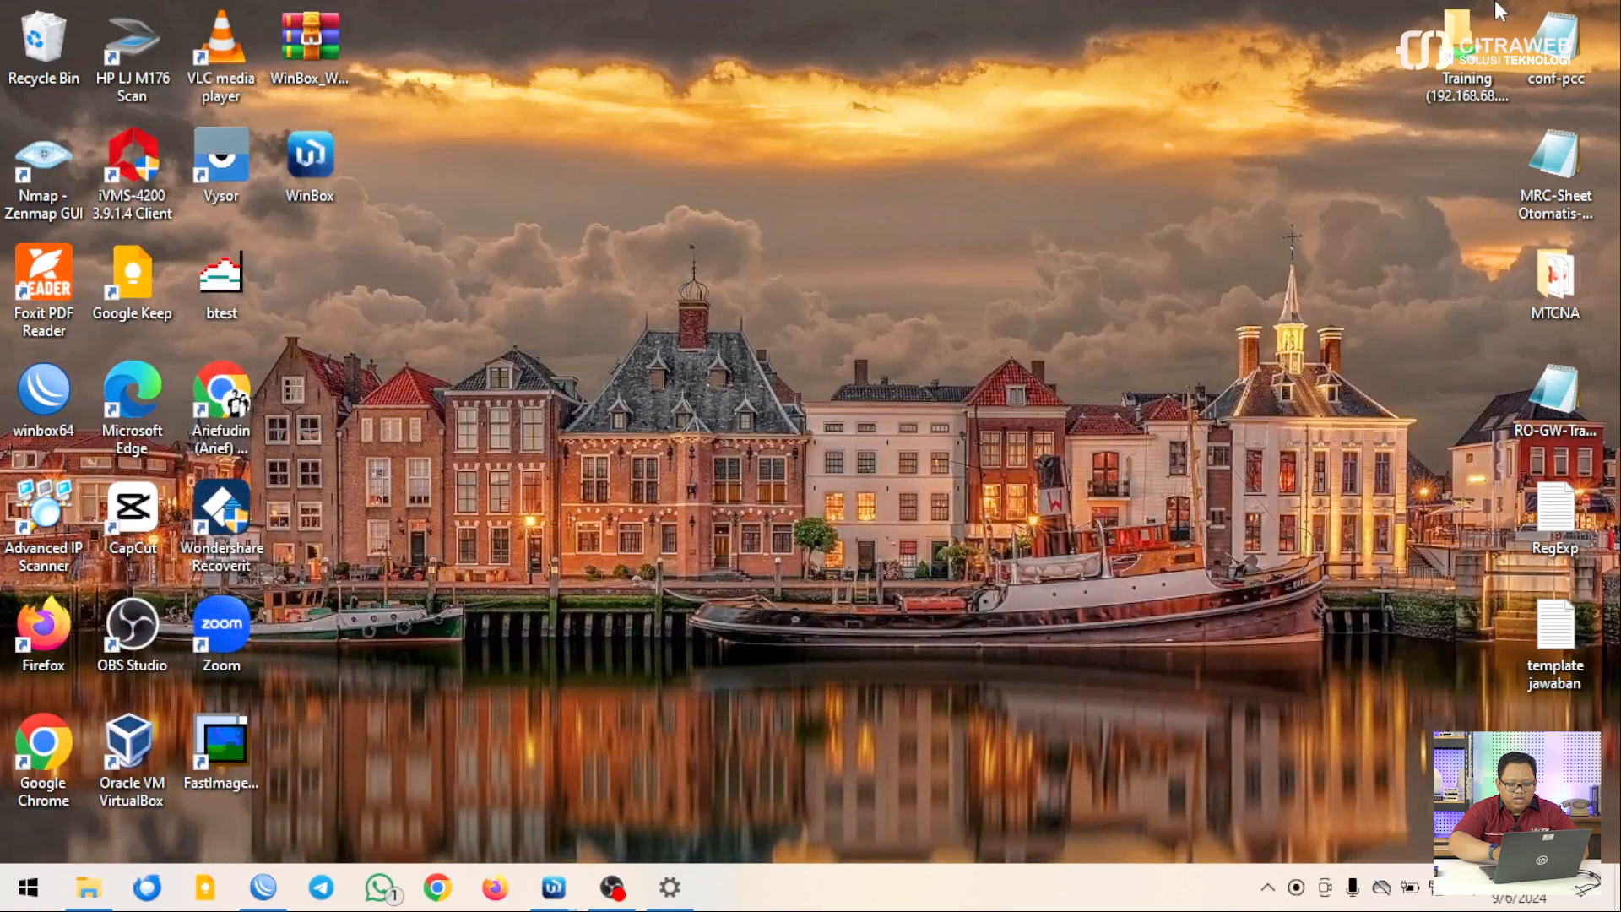
pyautogui.press('super+r')
pyautogui.press('Return')
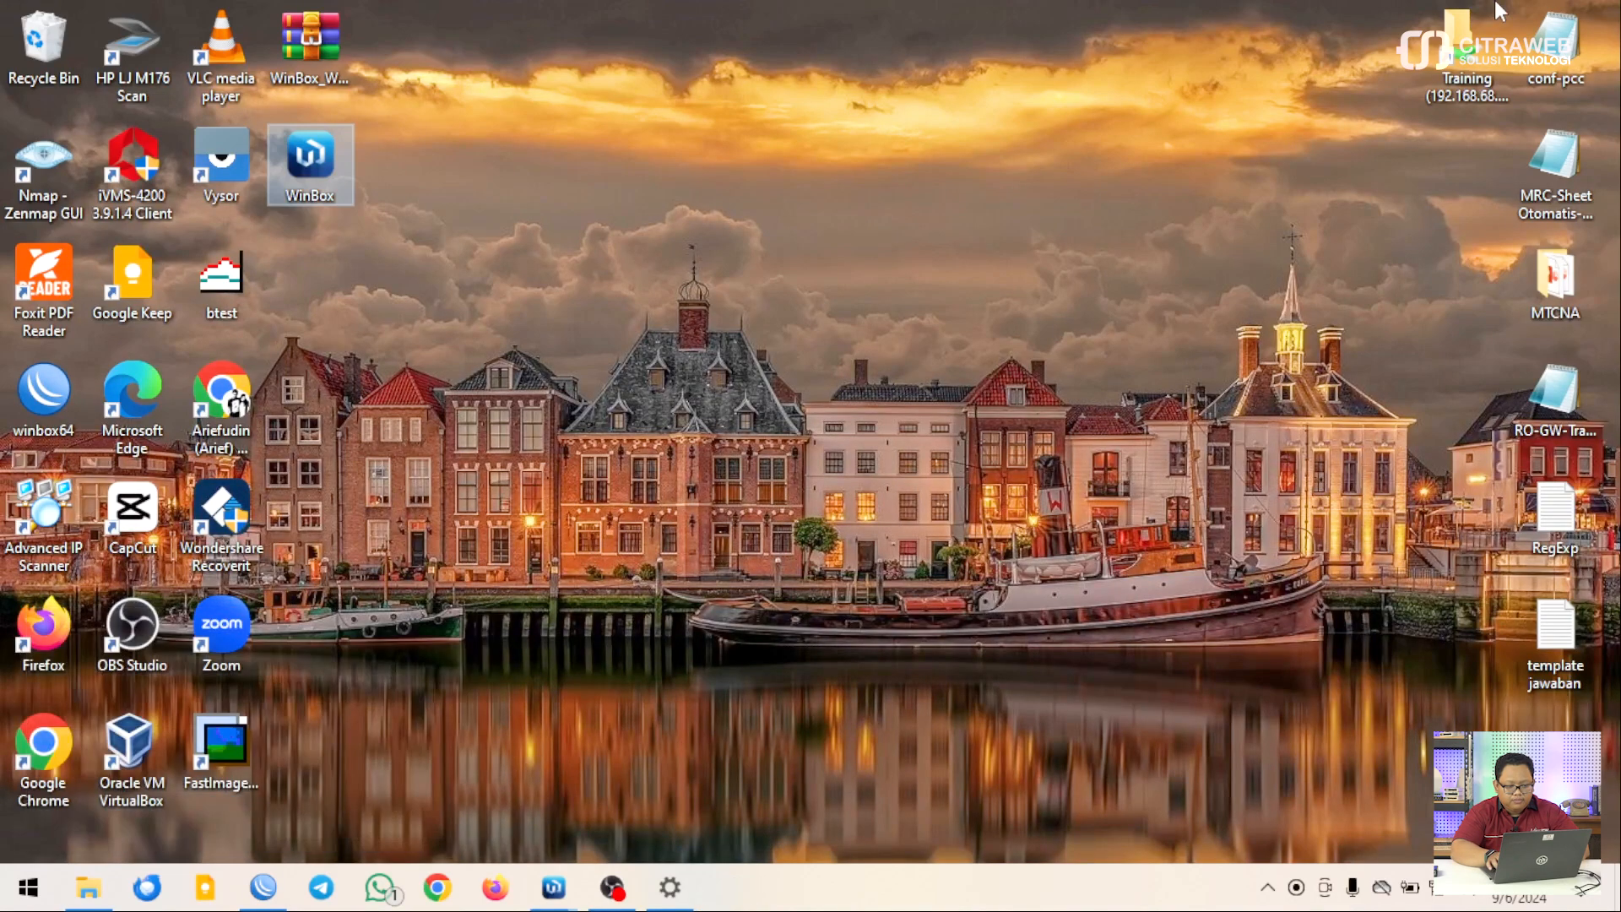
pyautogui.write('ping google.com')
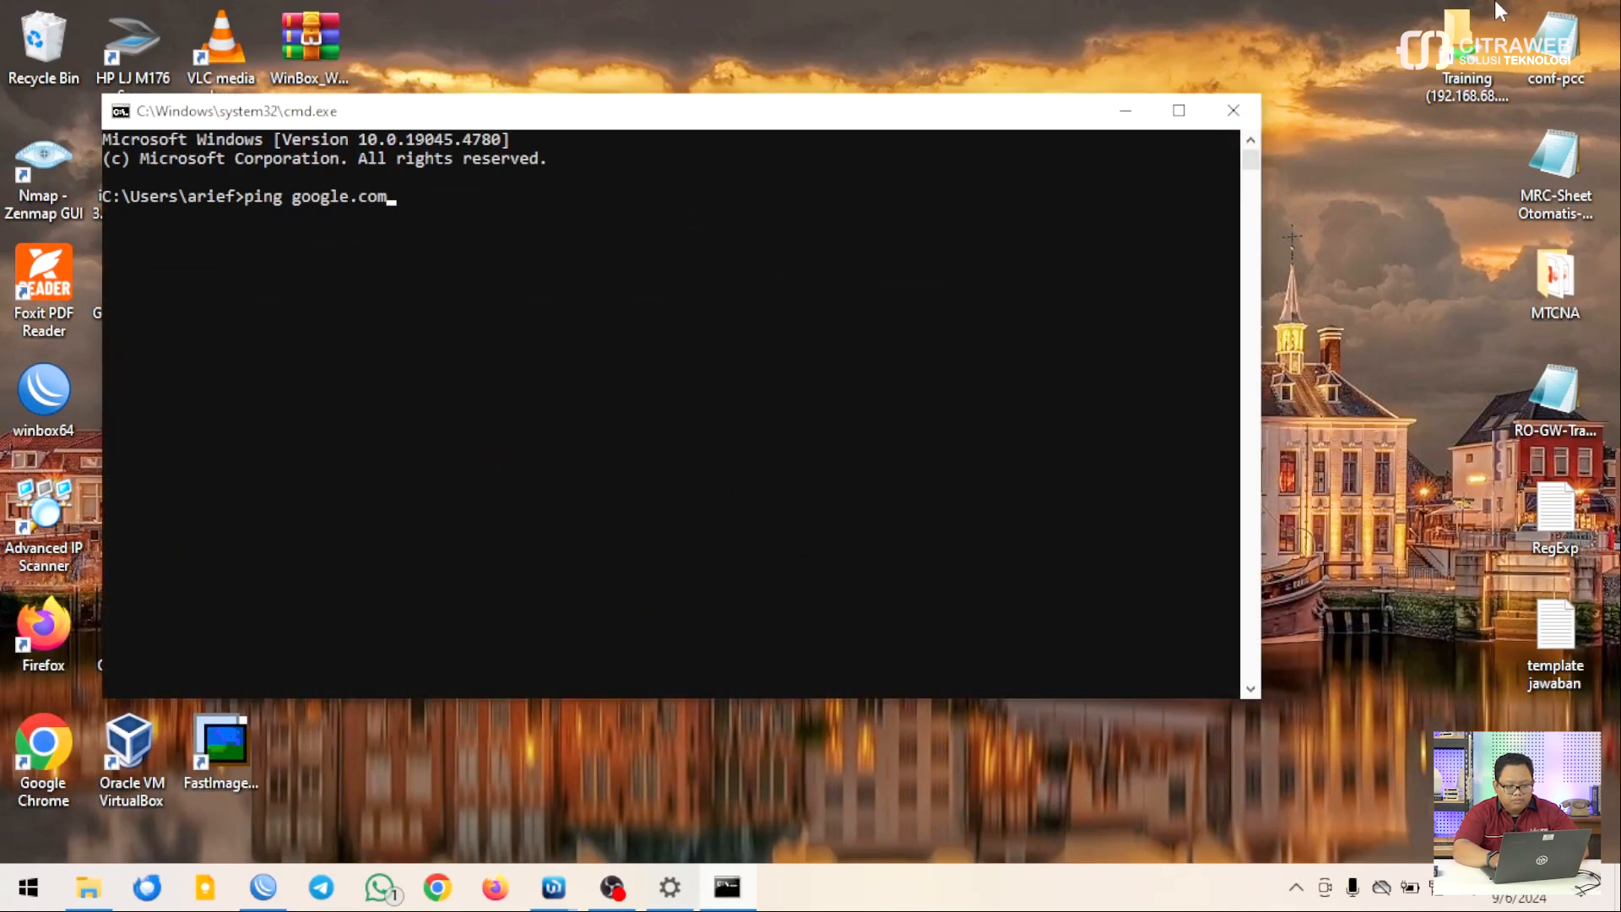
pyautogui.press('Return')
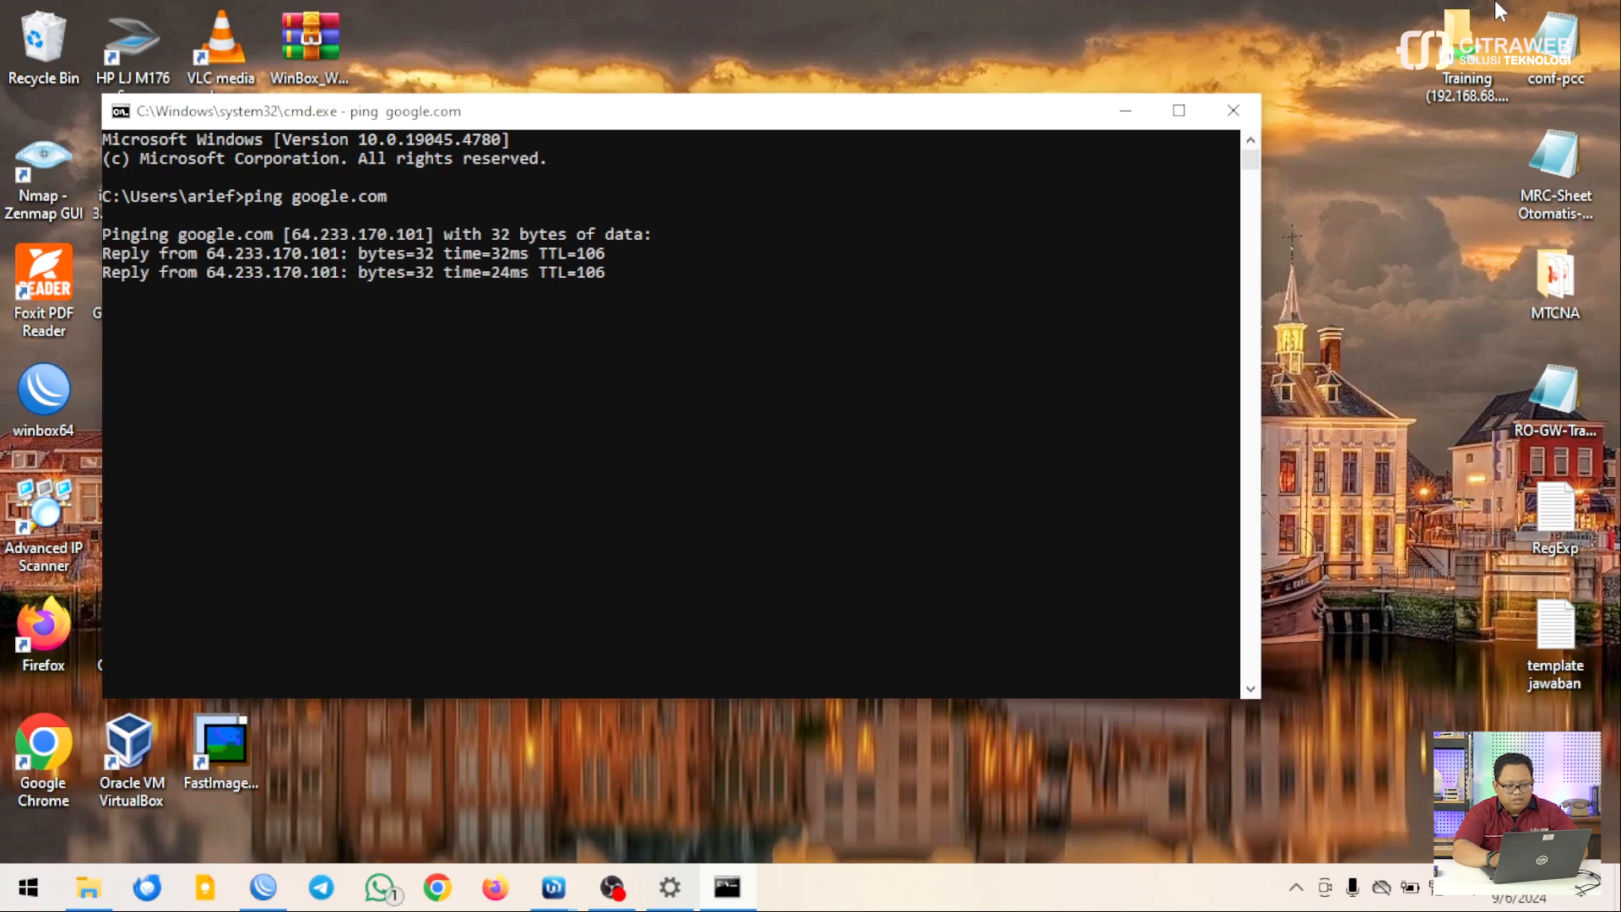
pyautogui.hotkey('ctrl', 'c')
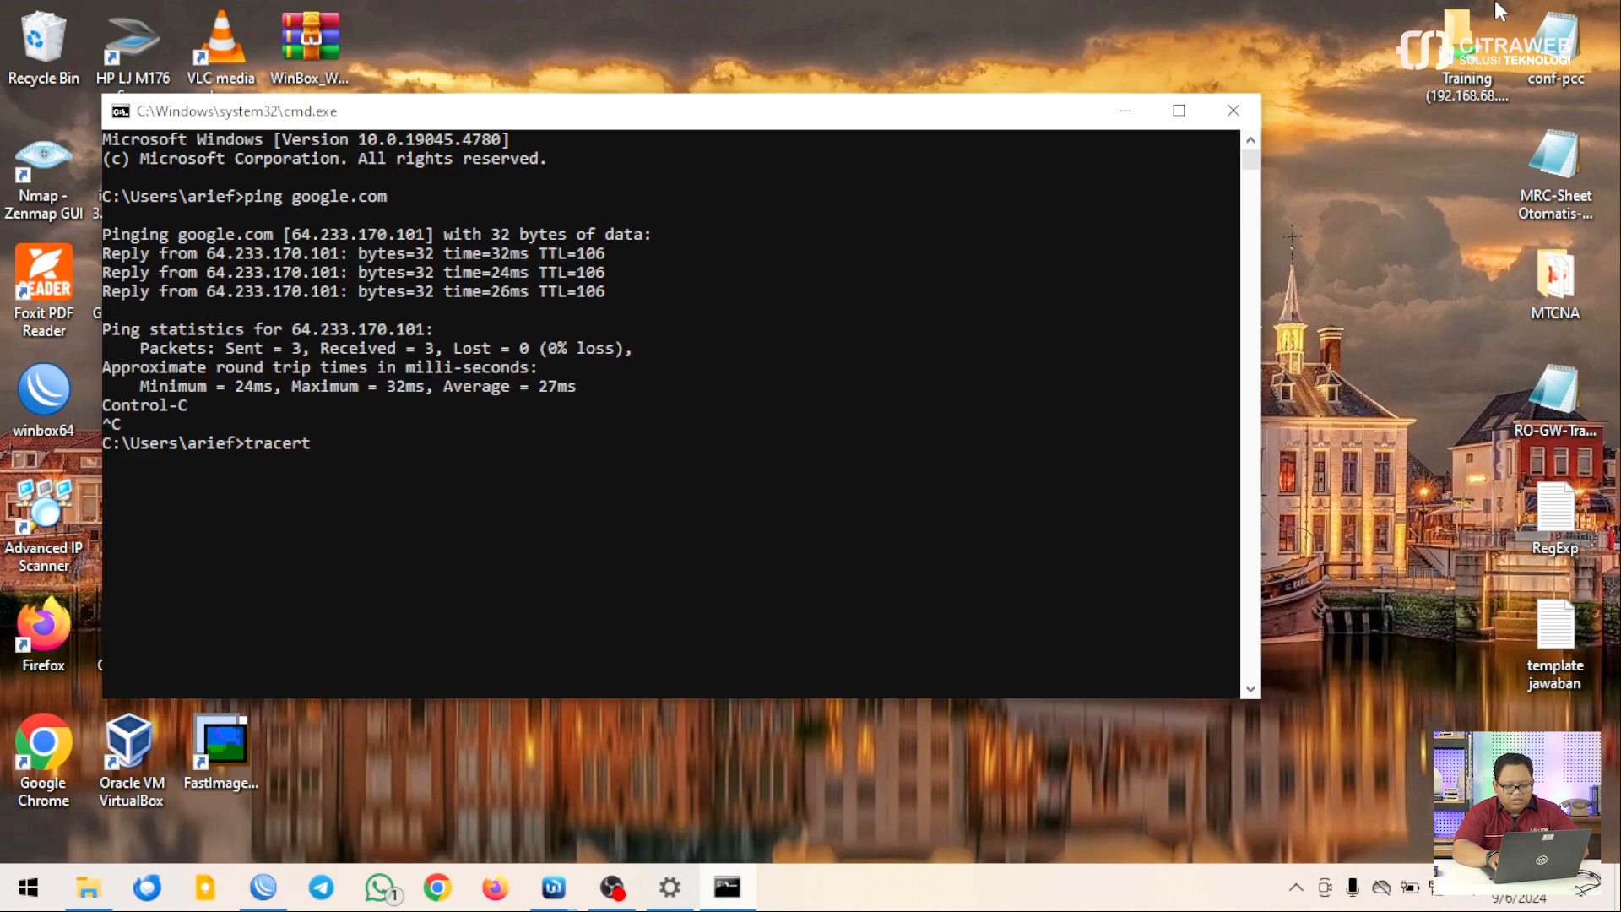
# Run tracert -d google.com, stopping it after nine hops starting at 192.168.30.1
pyautogui.write('tracert -d google.com')
pyautogui.press('Return')
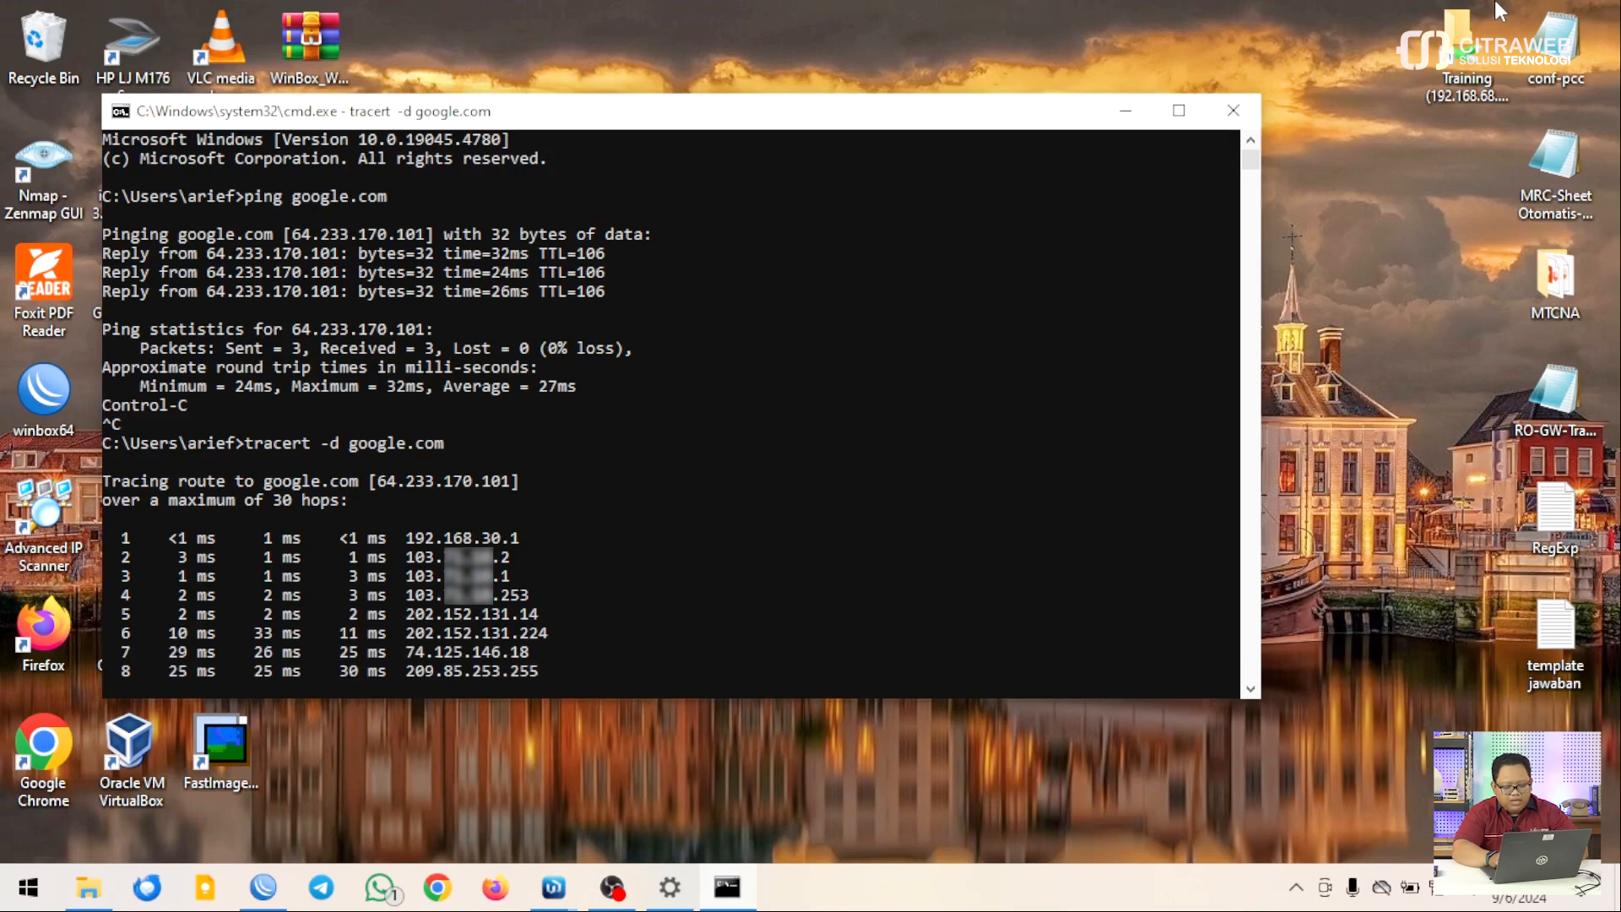
pyautogui.hotkey('ctrl', 'c')
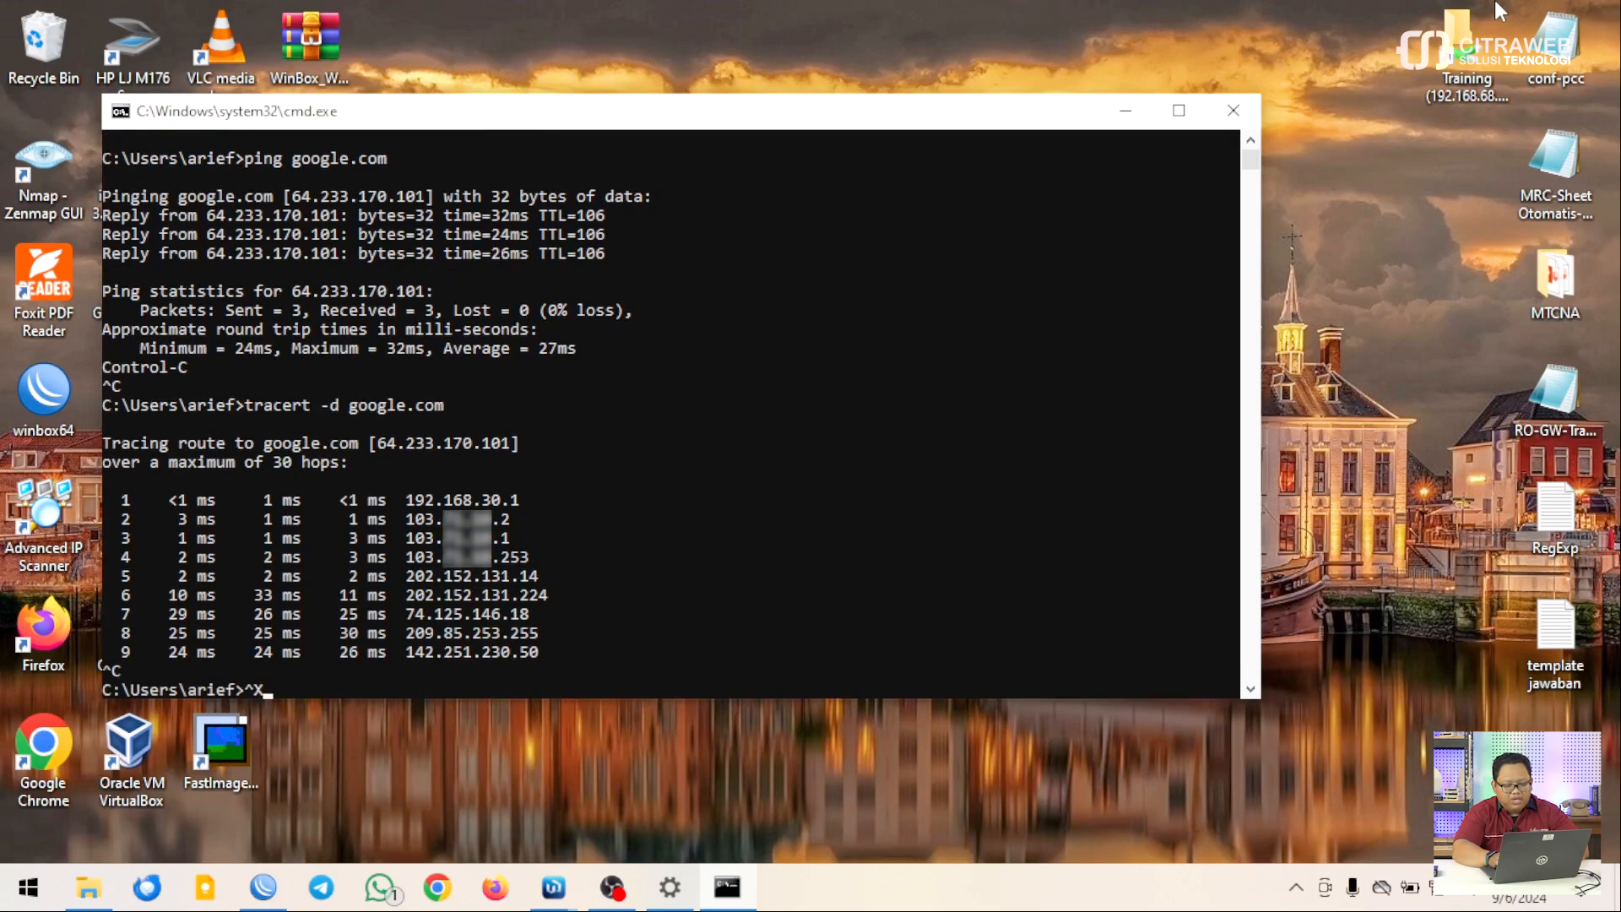
pyautogui.hotkey('ctrl', 'x')
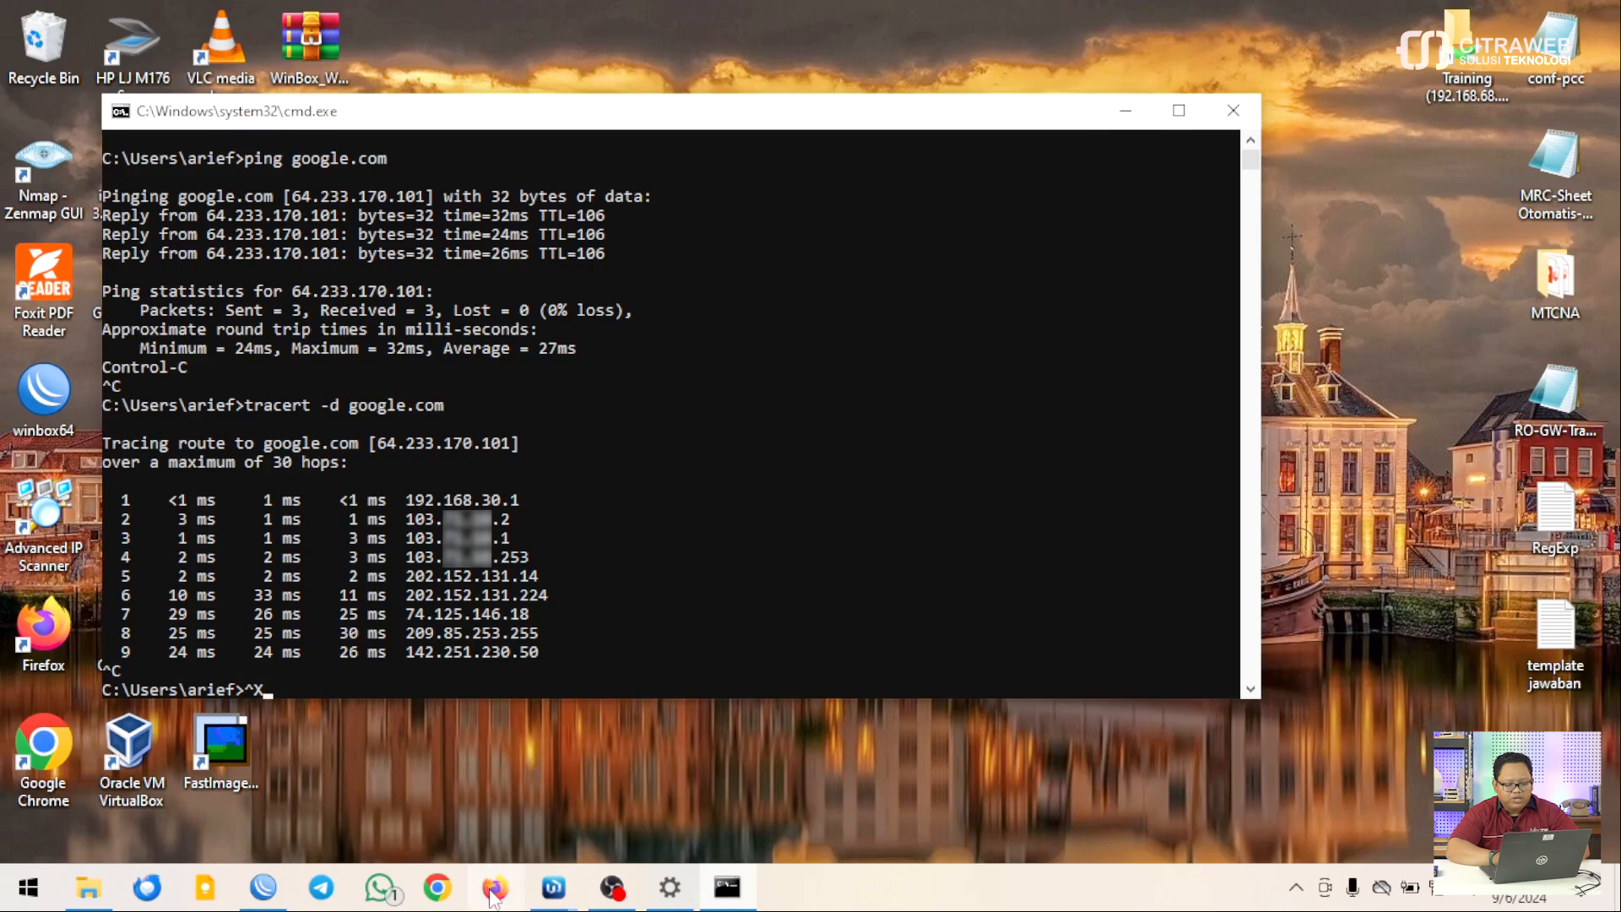
pyautogui.click(444, 888)
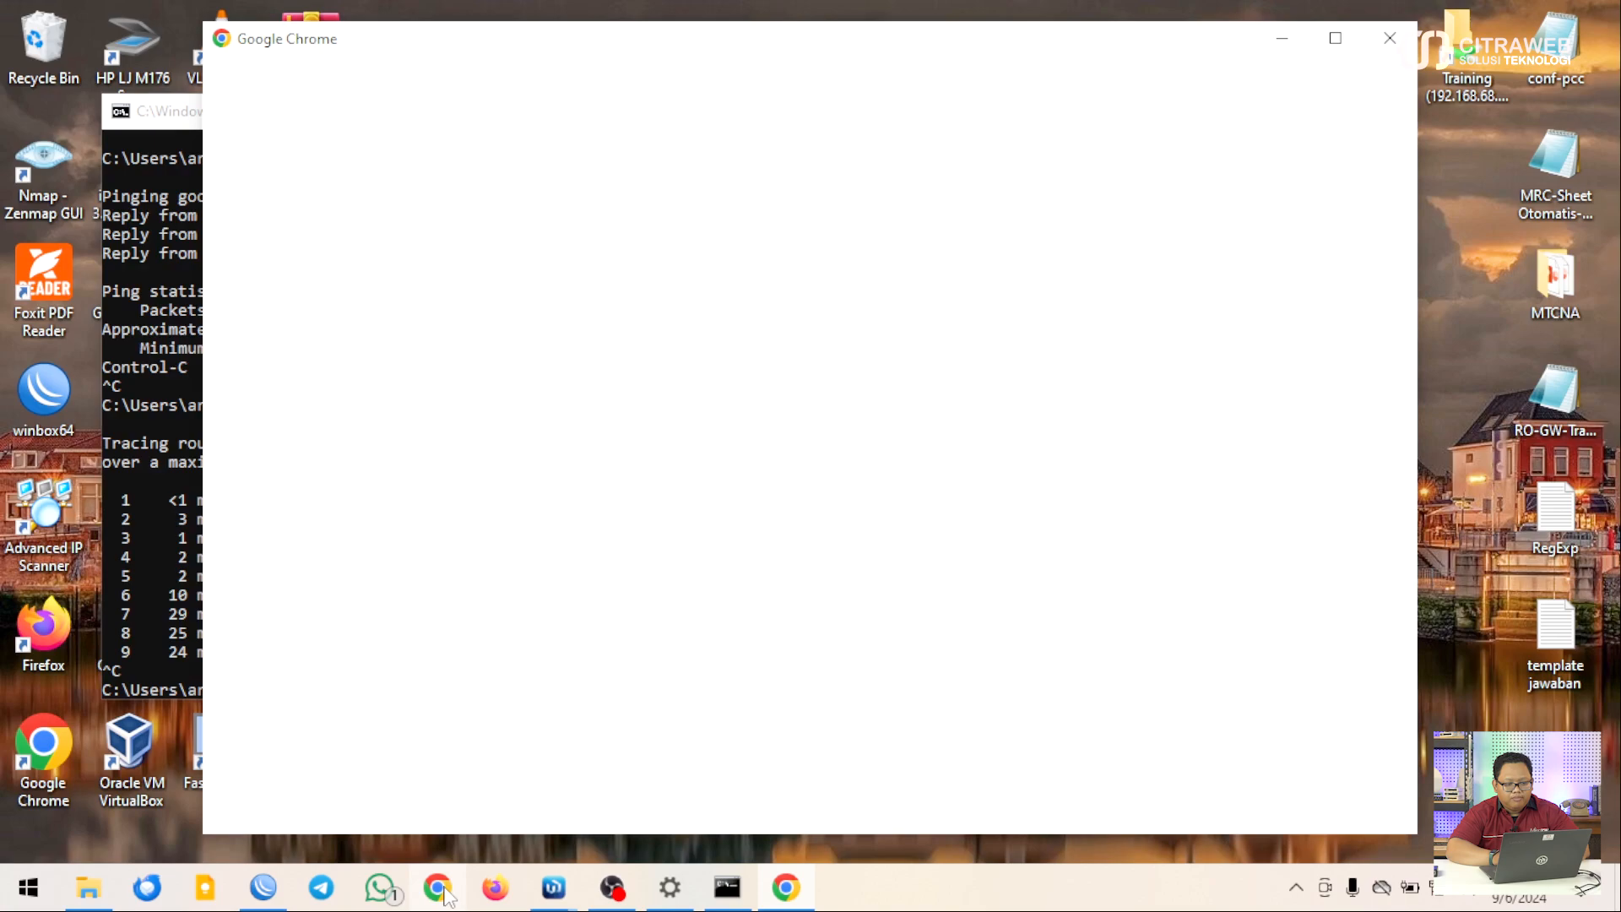
pyautogui.click(1394, 42)
pyautogui.click(497, 888)
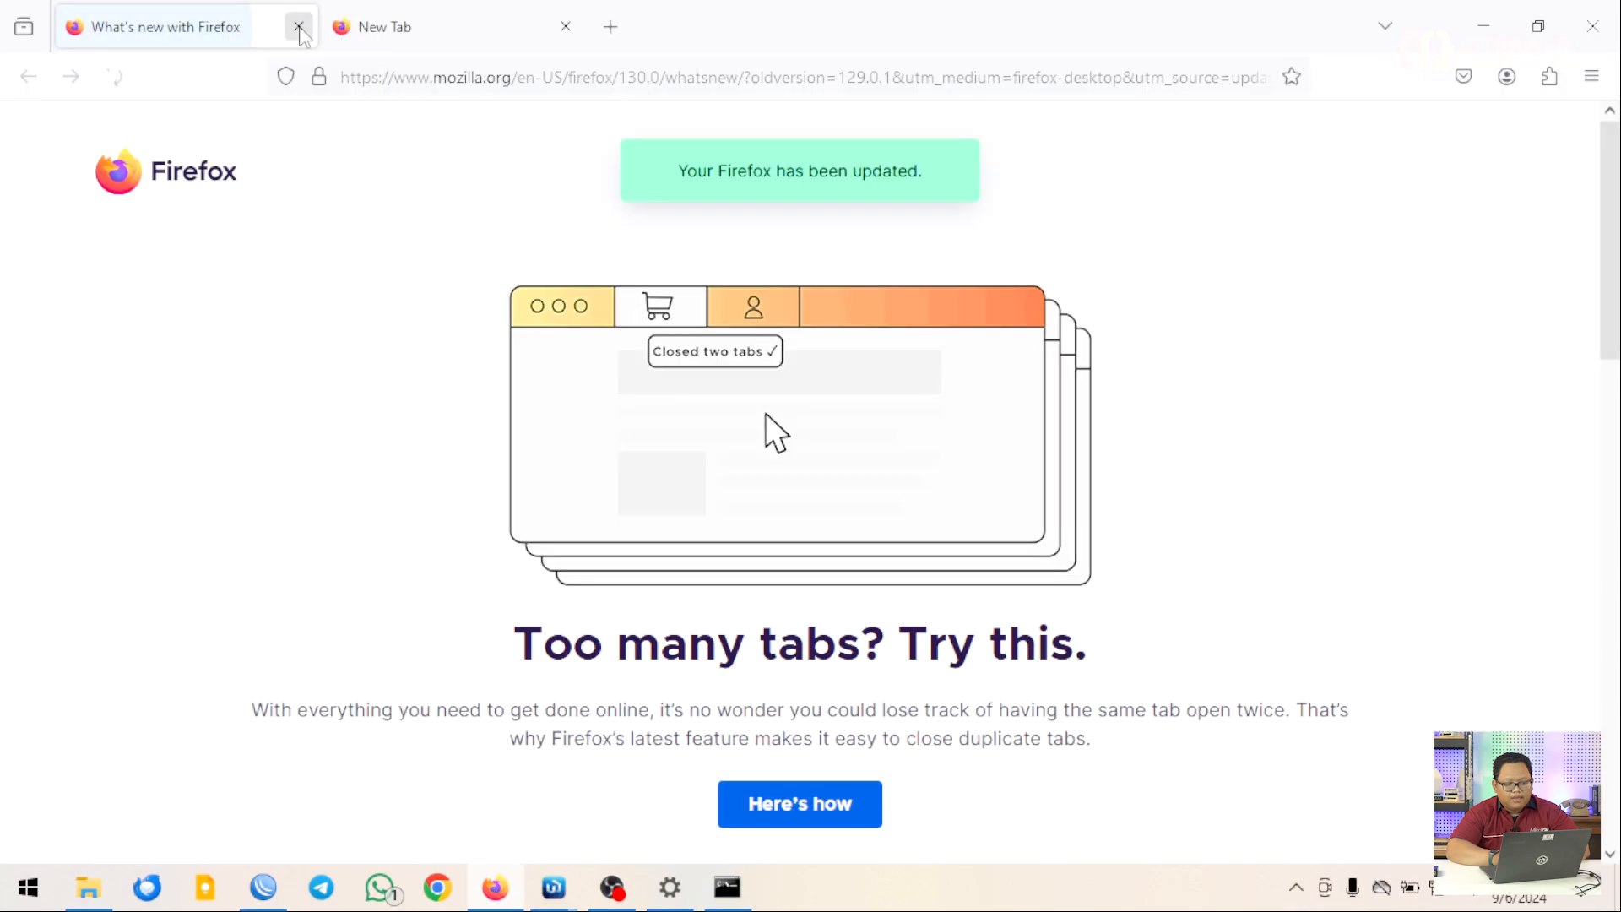
pyautogui.click(300, 29)
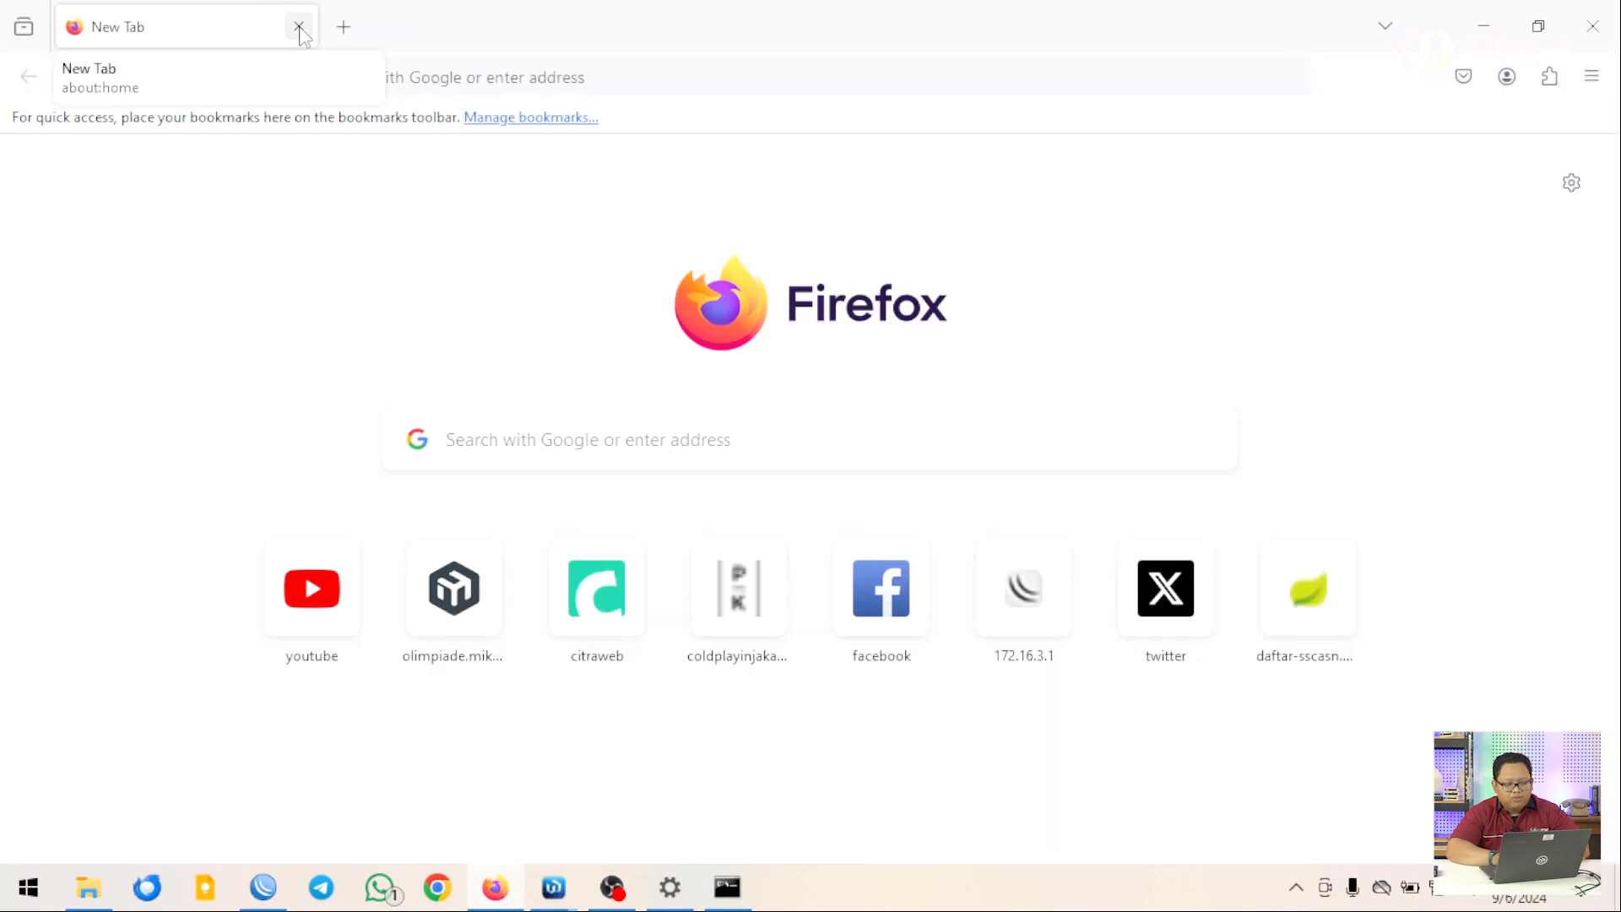
pyautogui.click(341, 32)
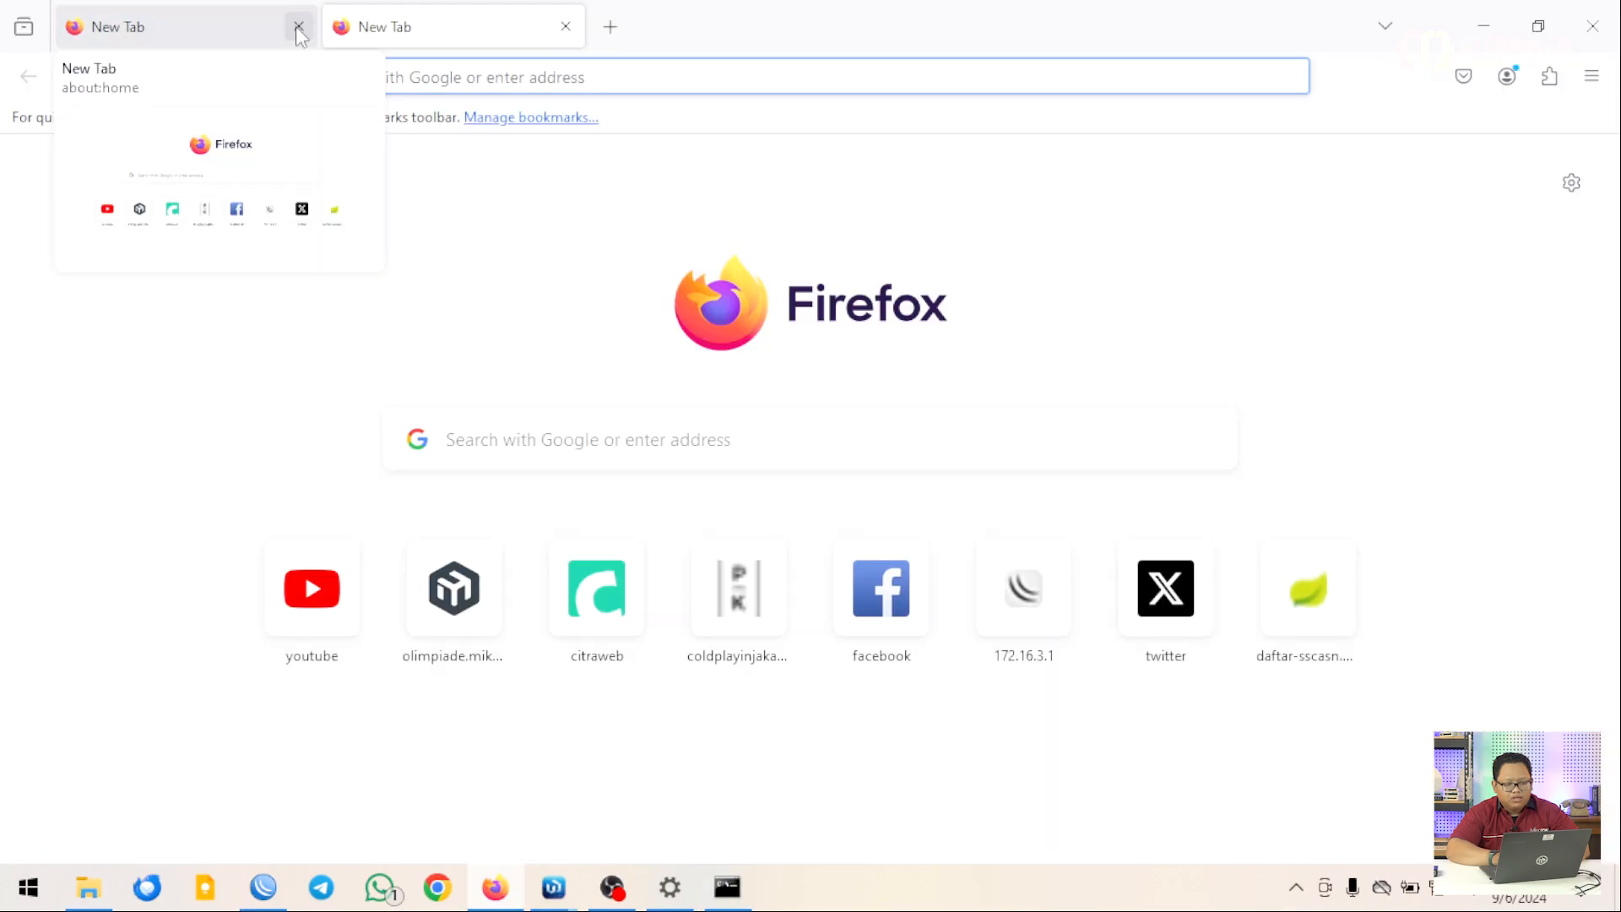
pyautogui.click(299, 28)
# Search Google for 'what my ip' and pick the whatismyipaddress.com result
pyautogui.click(437, 74)
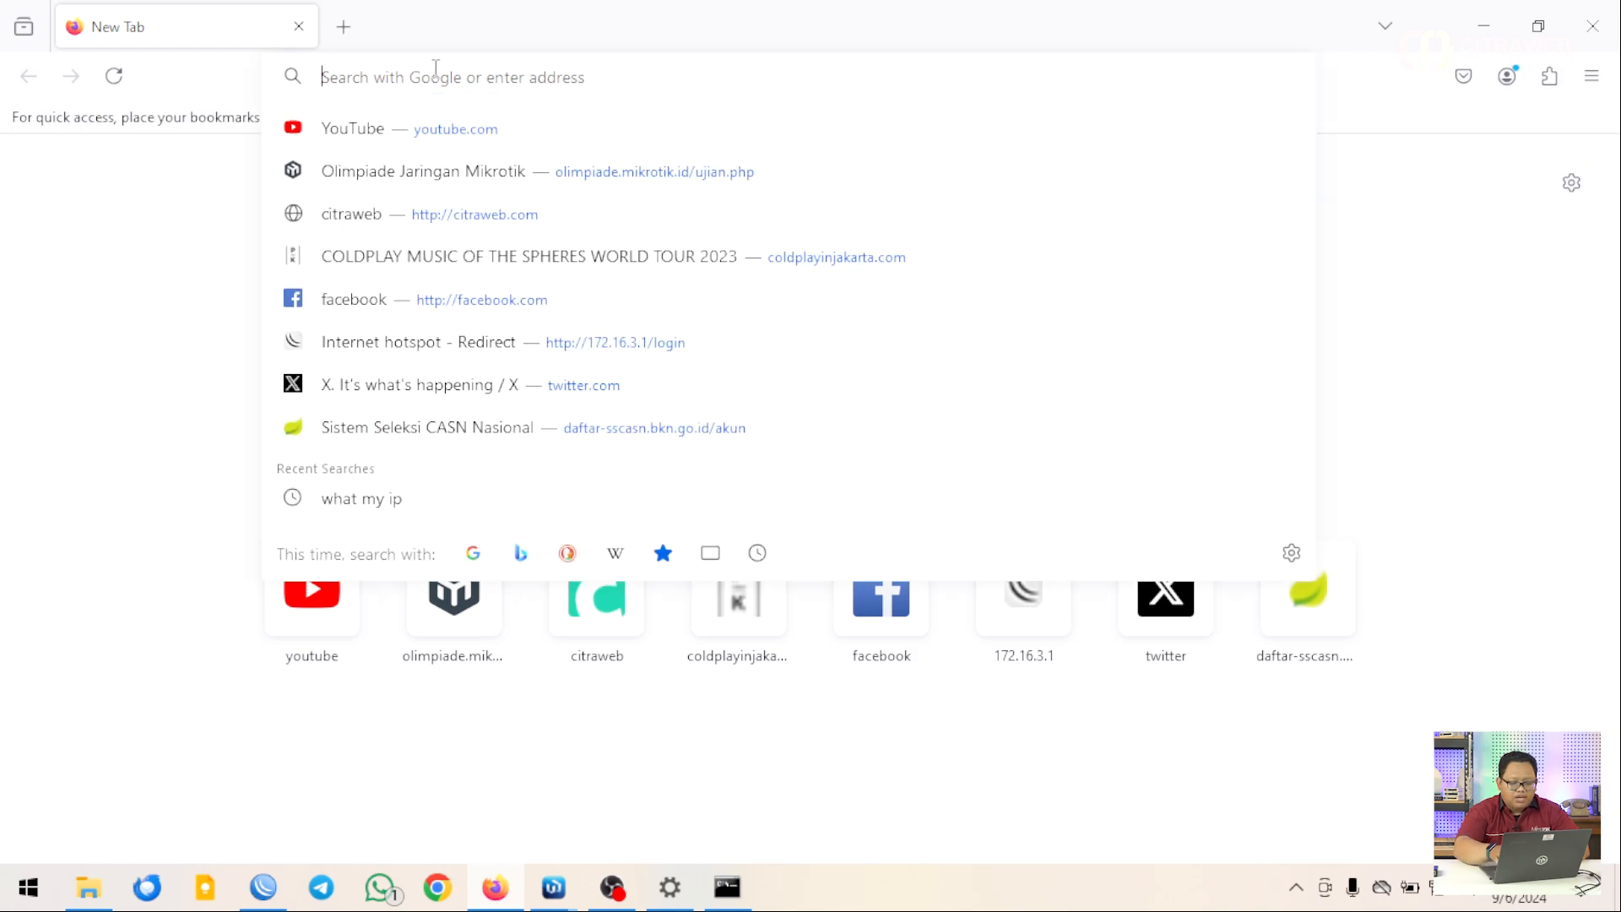
pyautogui.write('my')
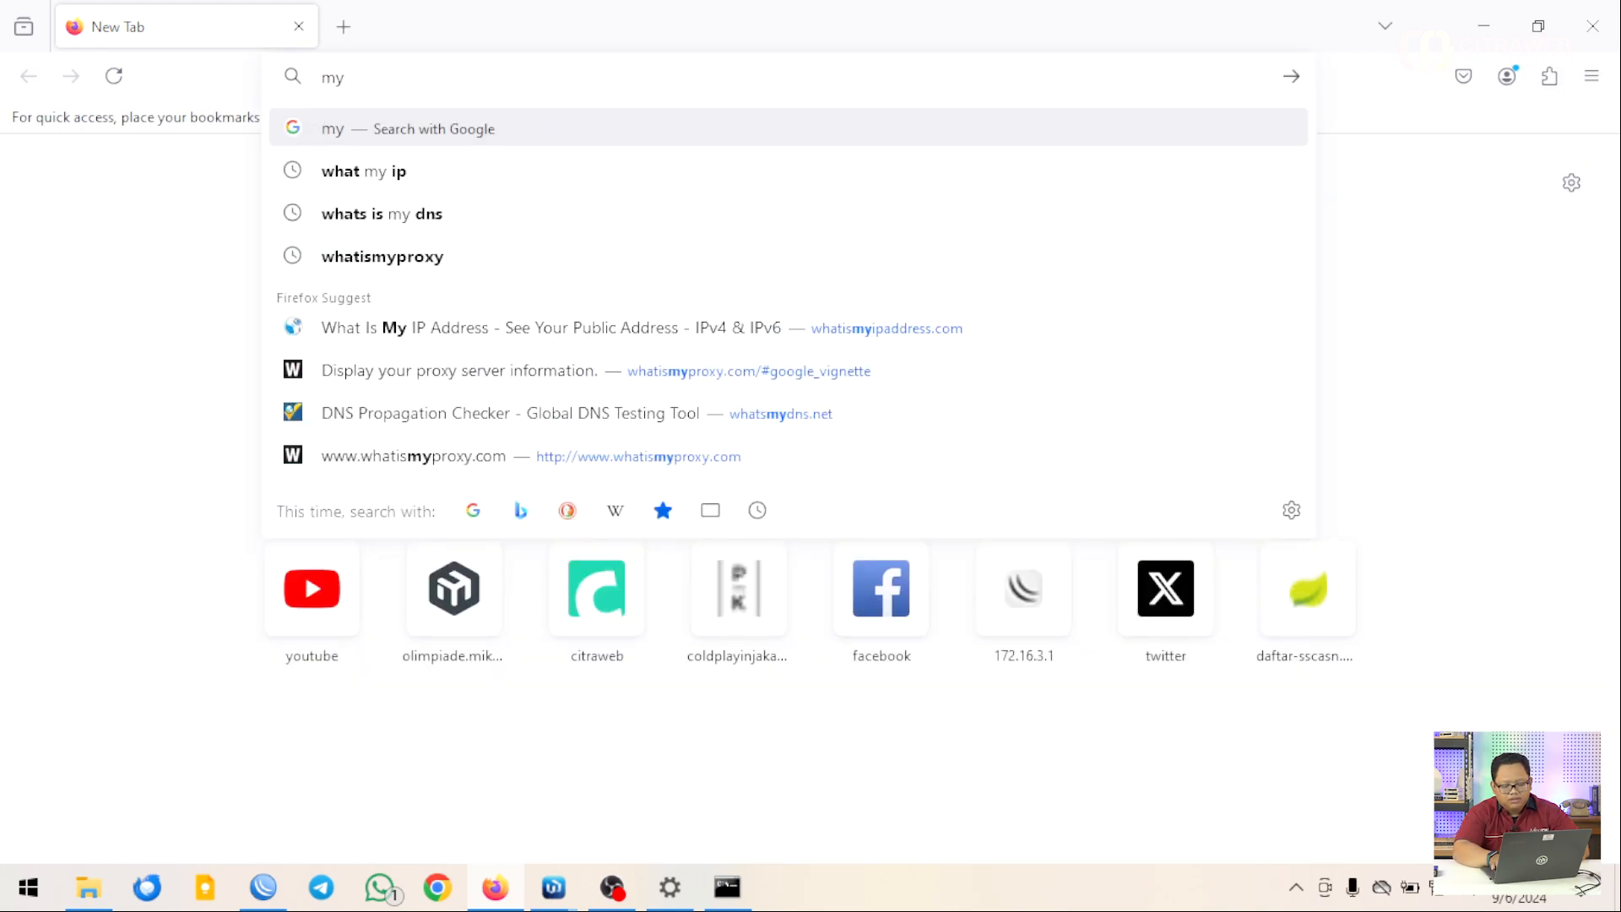
pyautogui.press('BackSpace')
pyautogui.press('BackSpace')
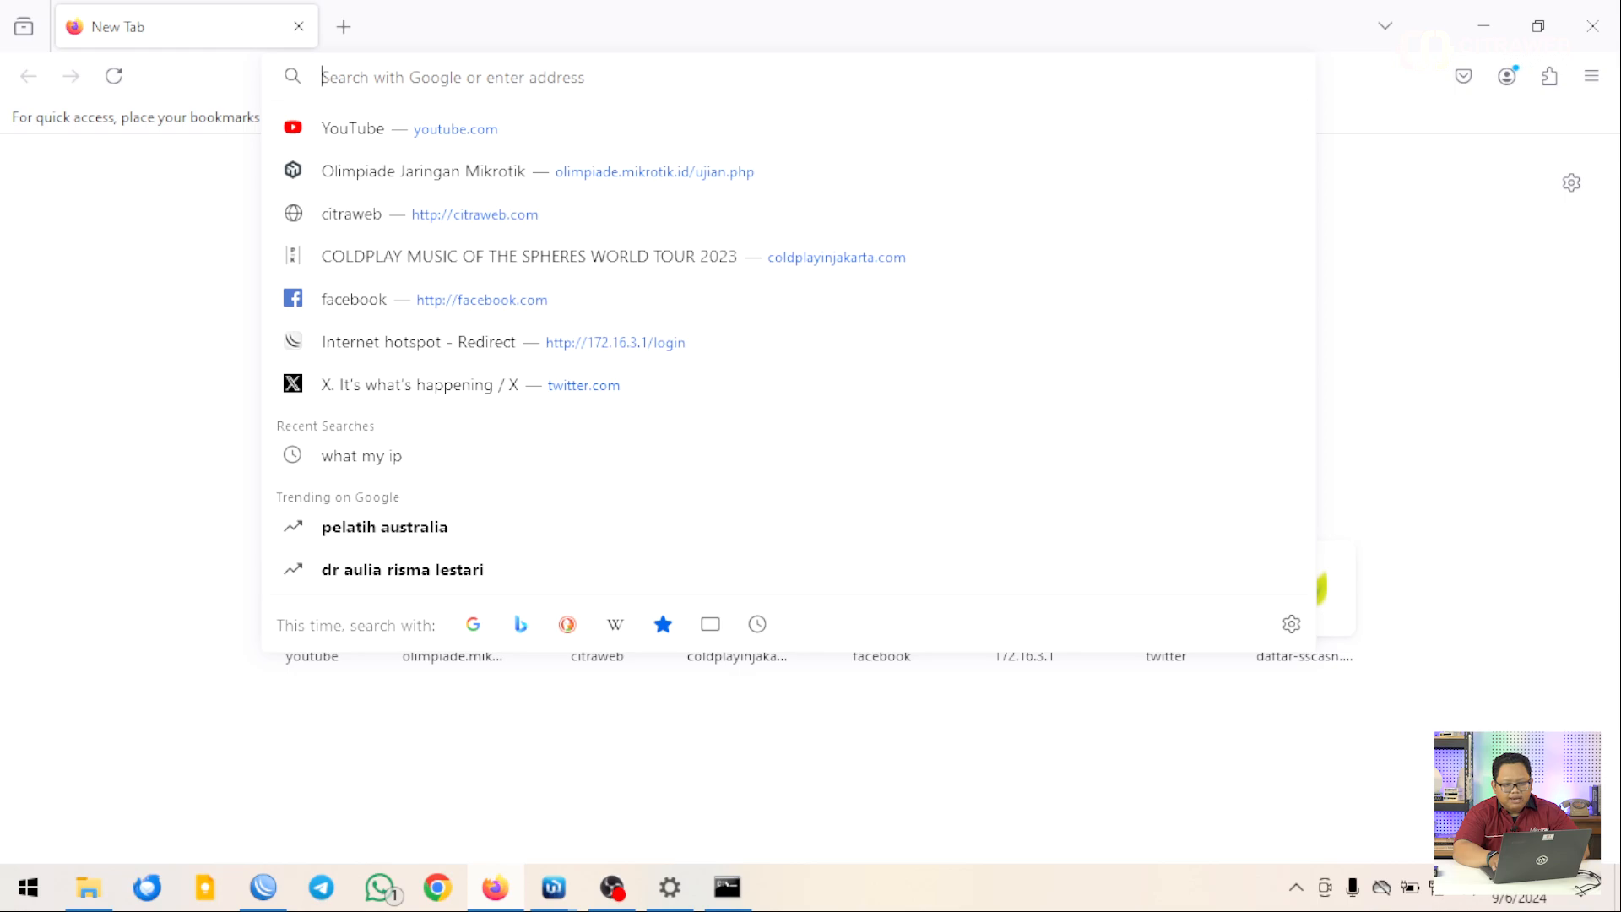
pyautogui.write('w')
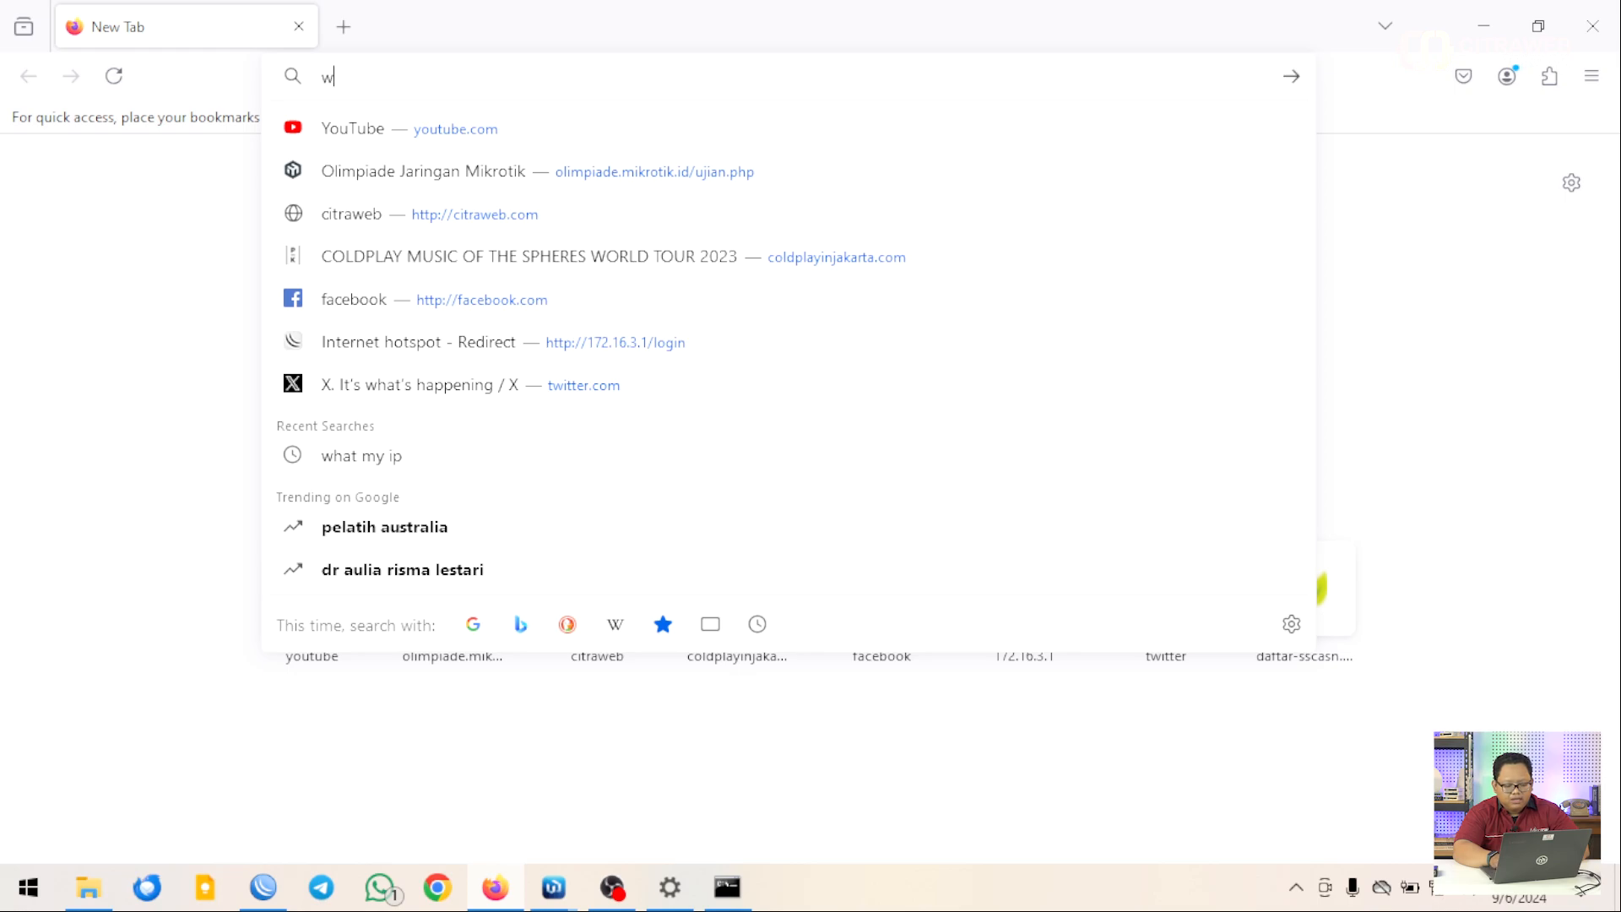
pyautogui.write('hat')
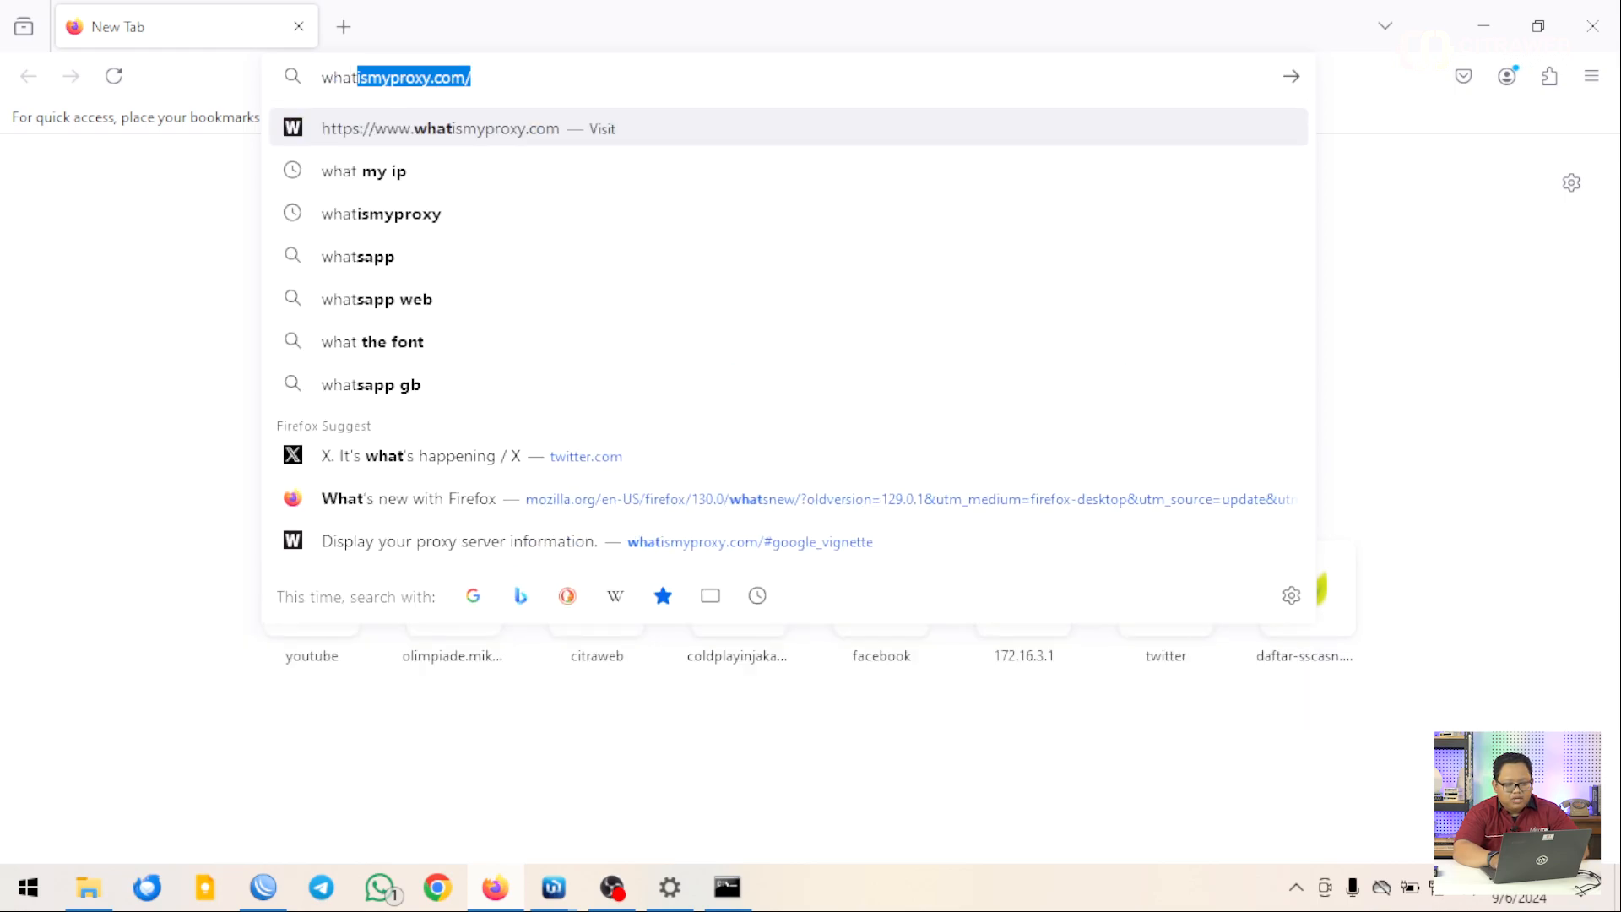
pyautogui.write(' my ip')
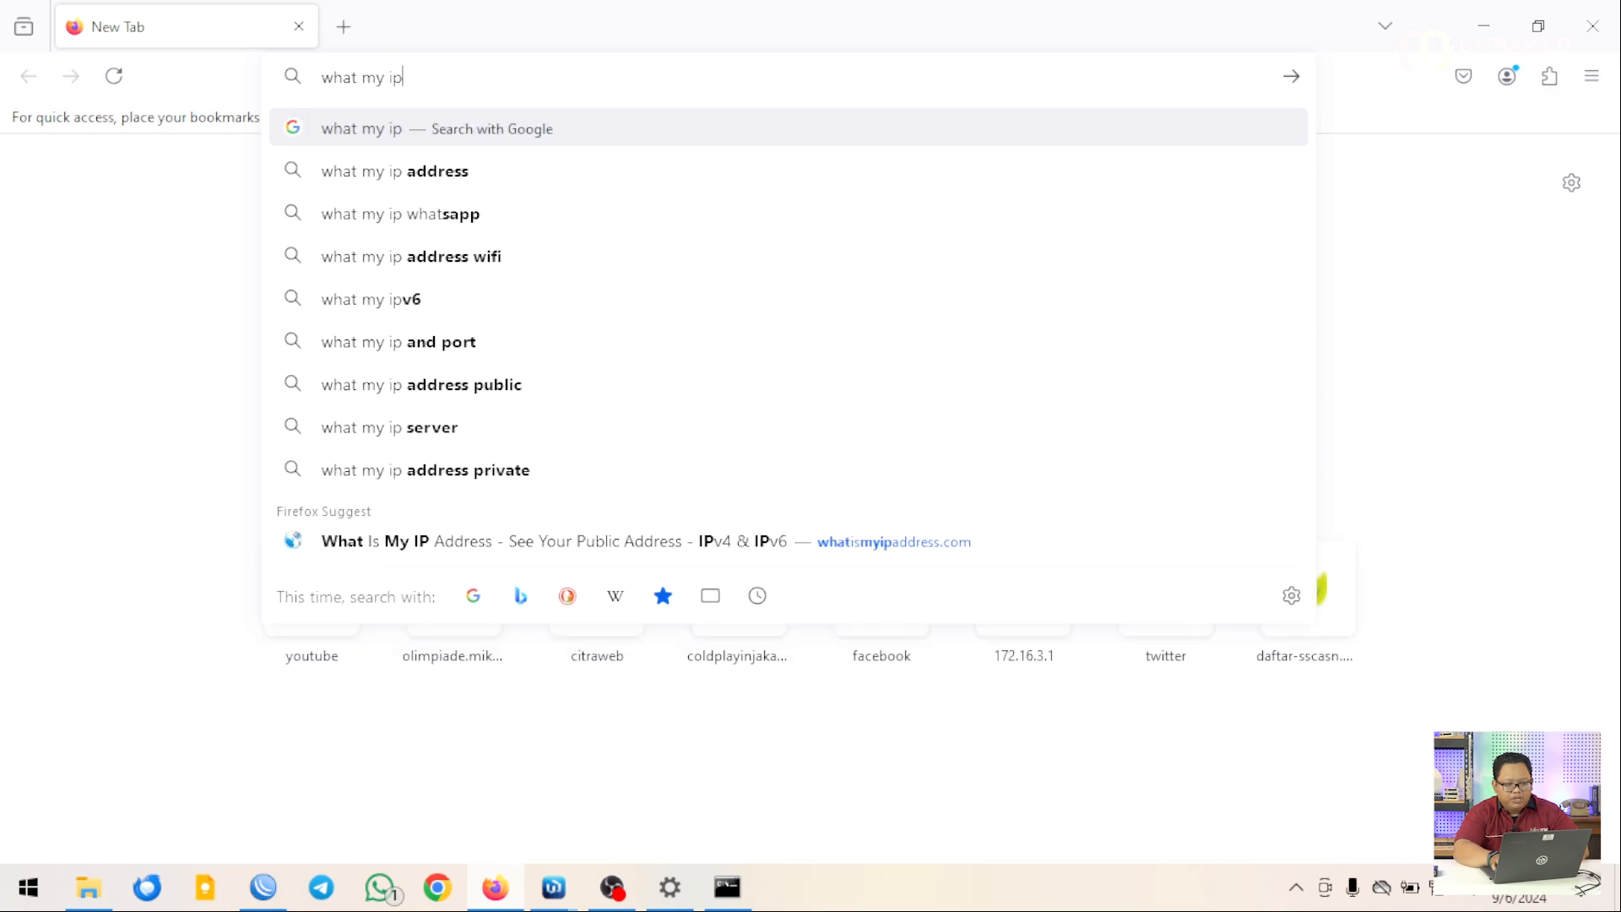
pyautogui.press('Return')
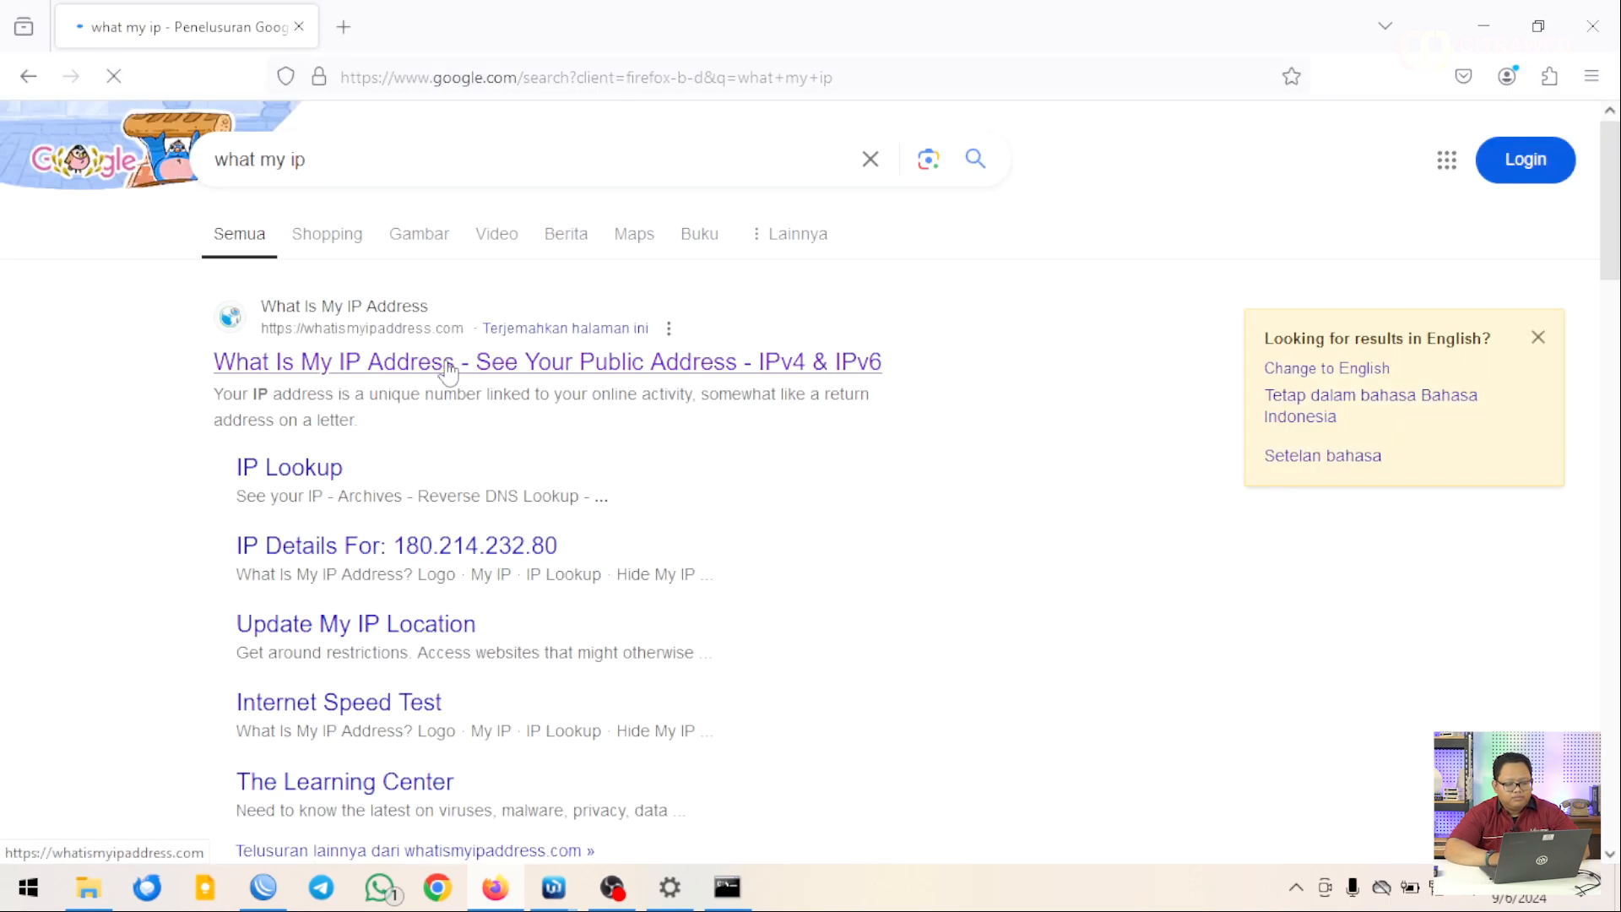
pyautogui.click(449, 371)
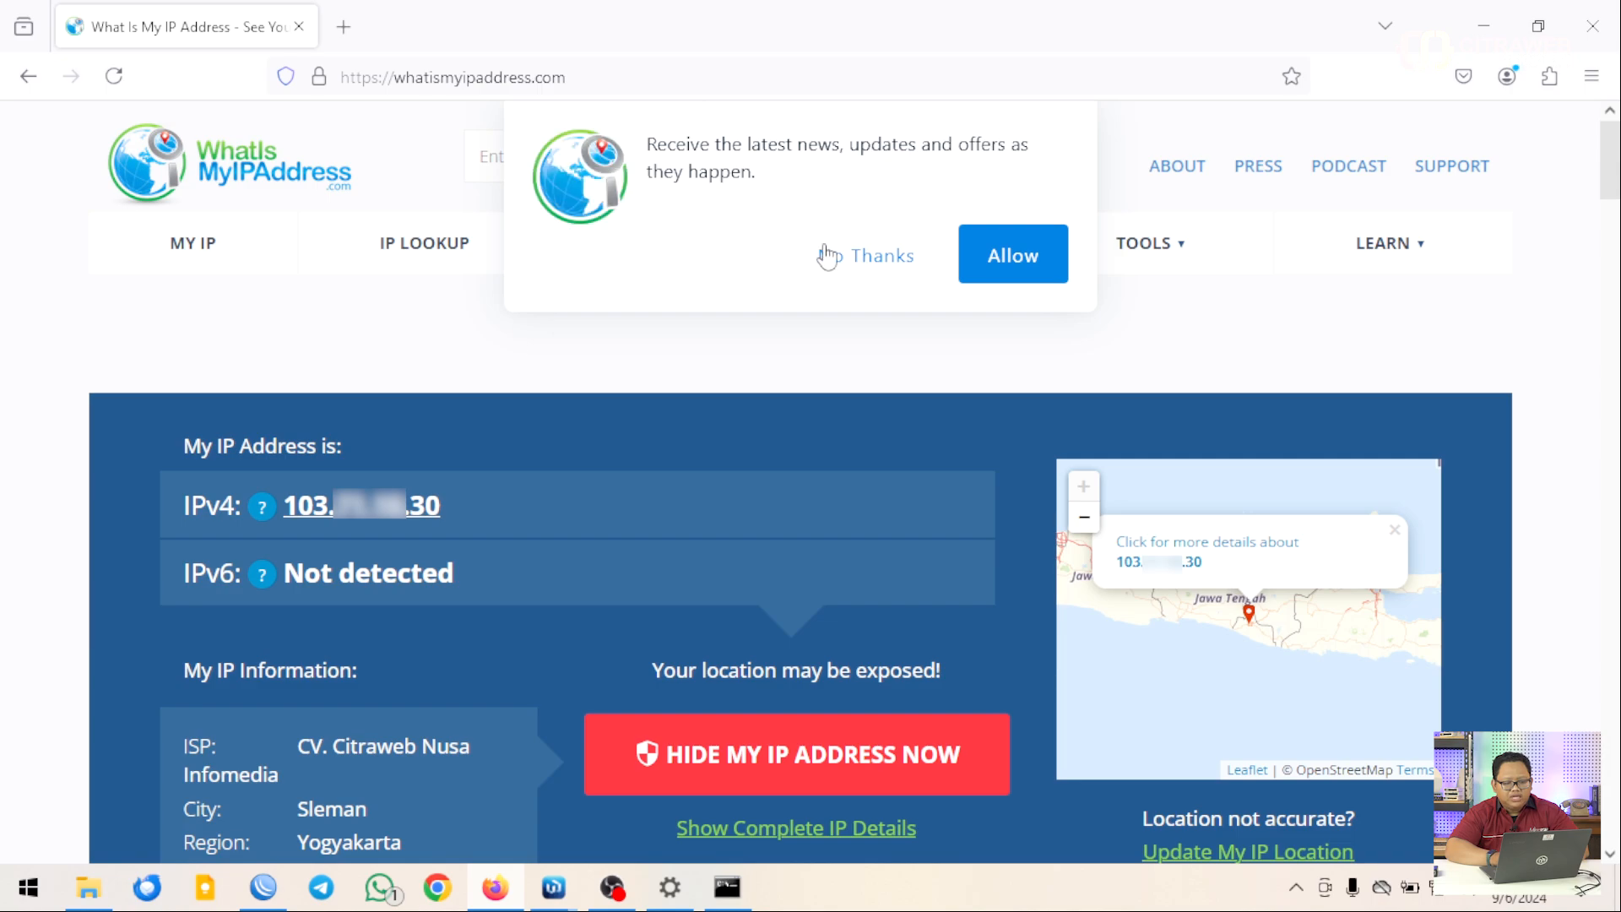
# Decline the notifications prompt and scroll through the 103.x.x.30 Sleman, Yogyakarta details
pyautogui.click(845, 257)
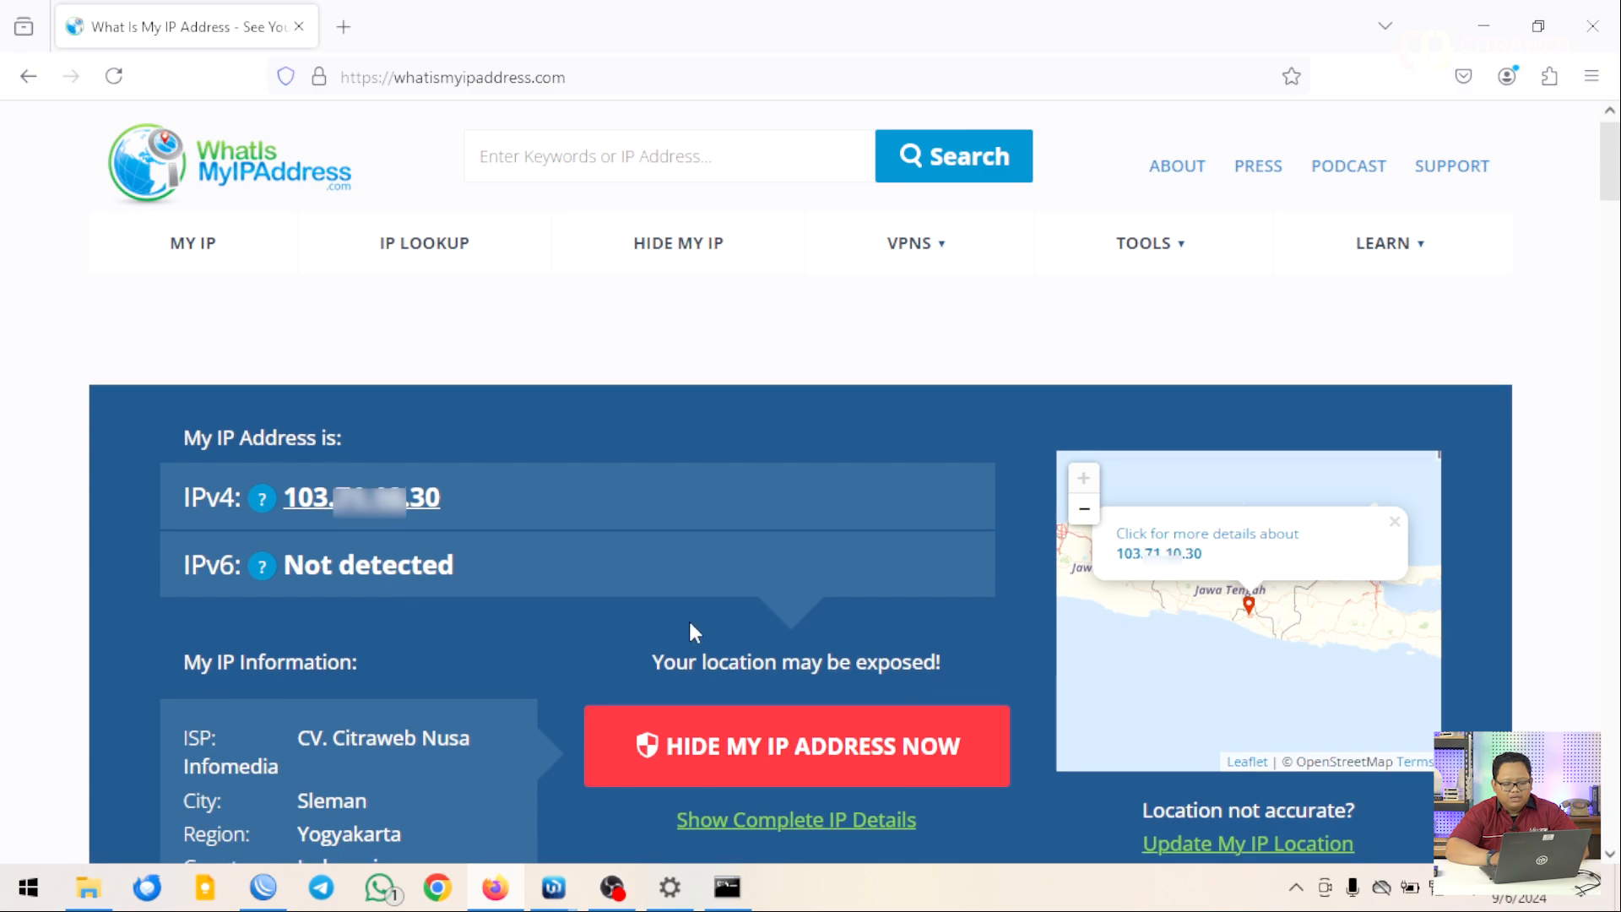
pyautogui.scroll(-2, 689, 621)
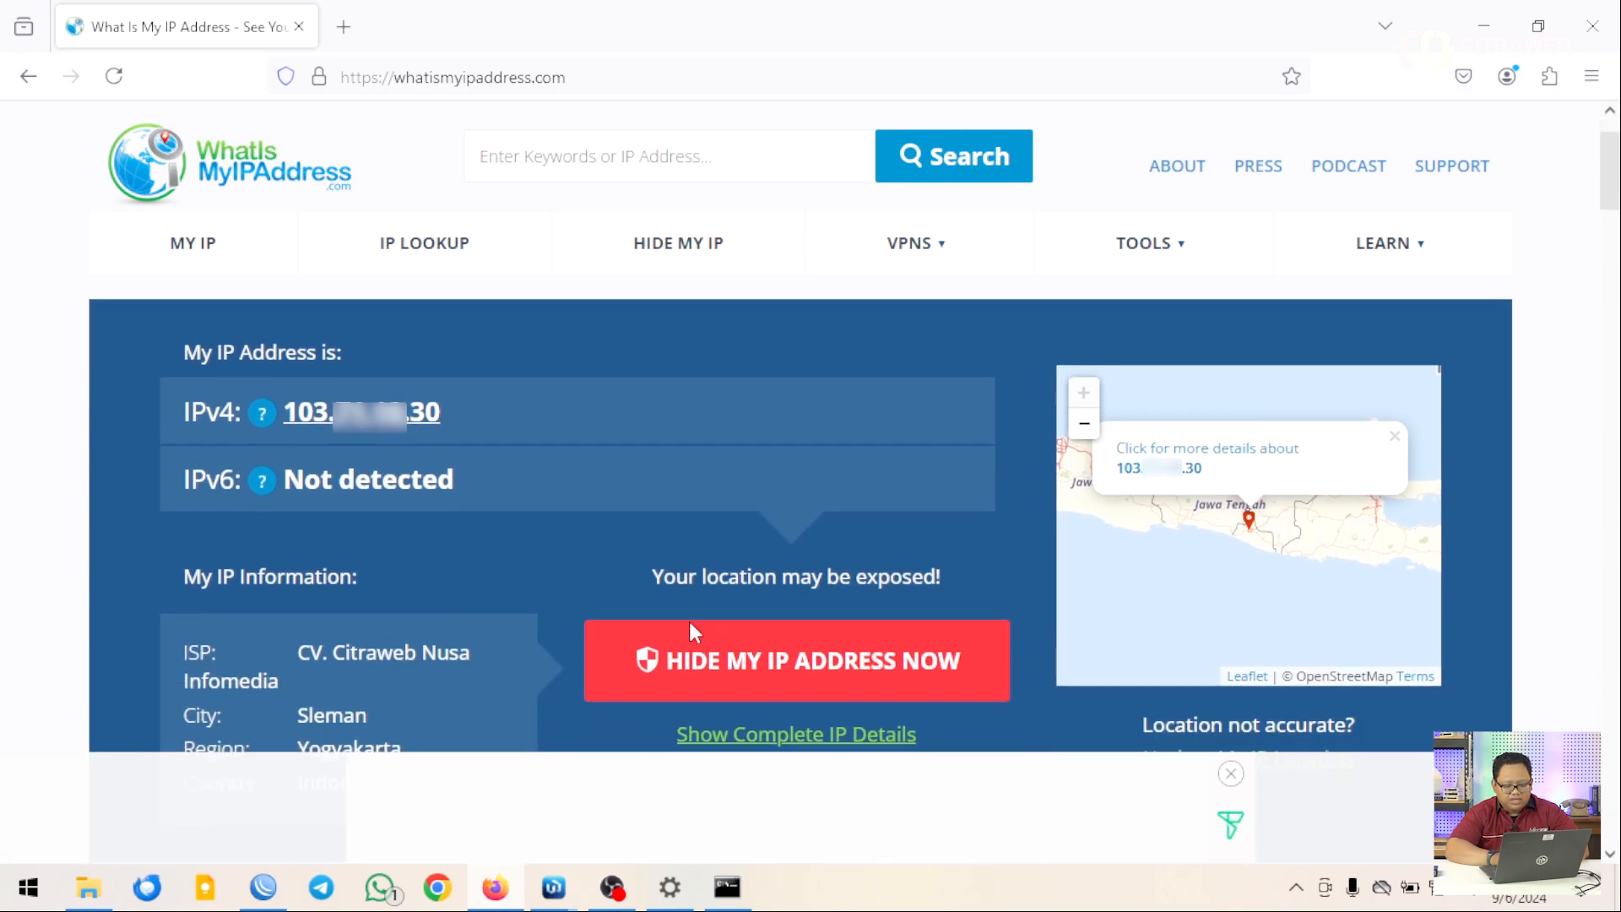
pyautogui.scroll(-1, 689, 632)
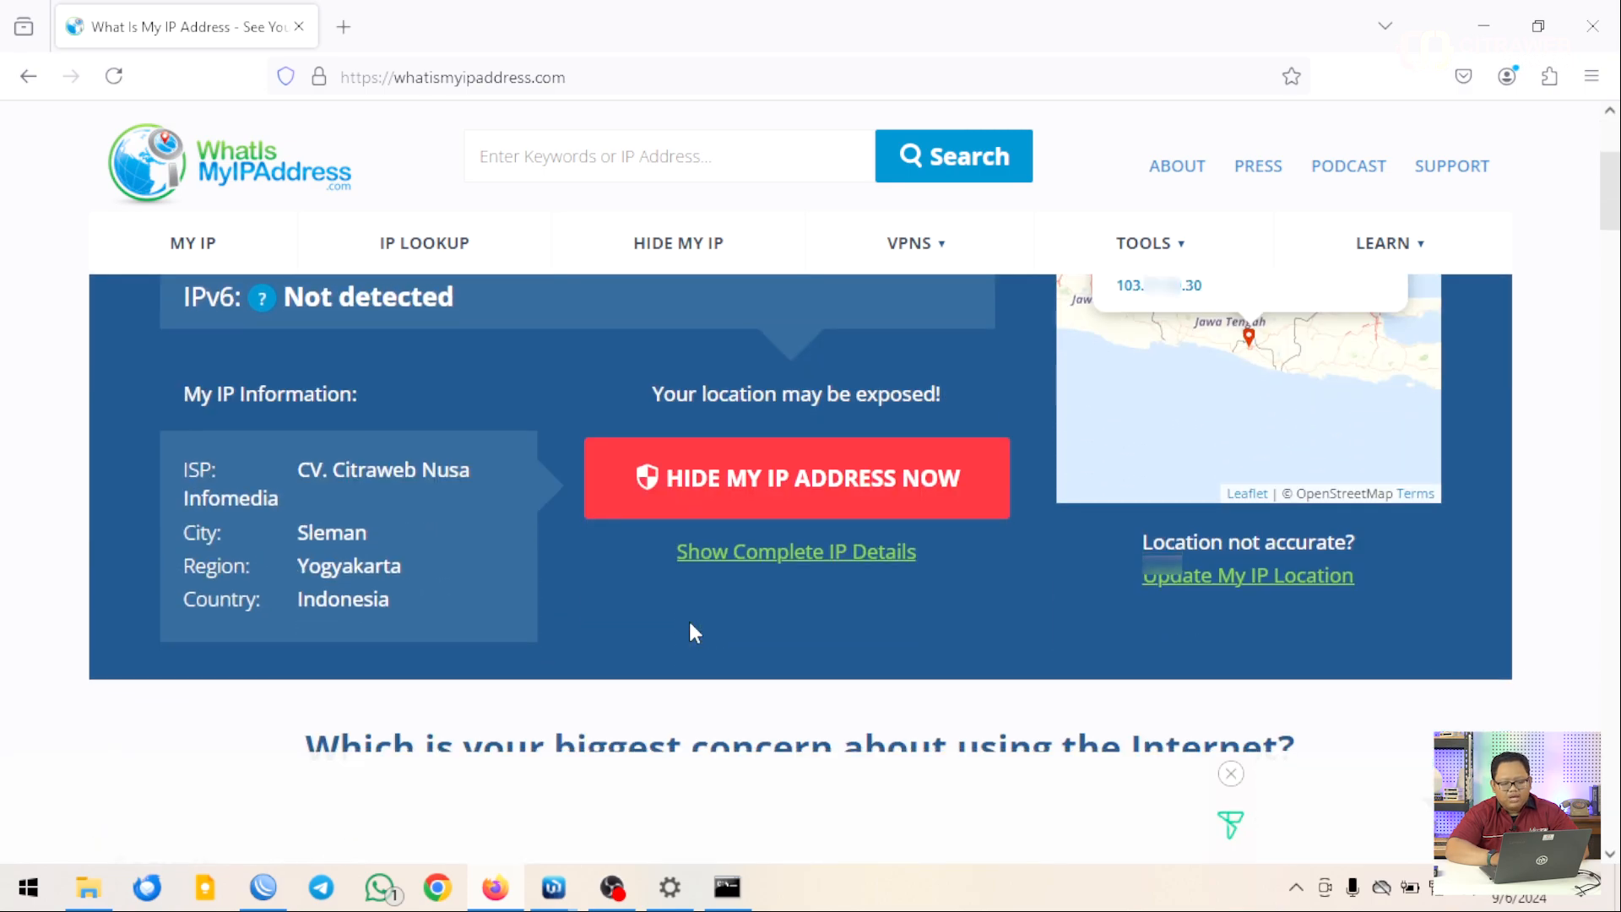
pyautogui.scroll(2, 690, 633)
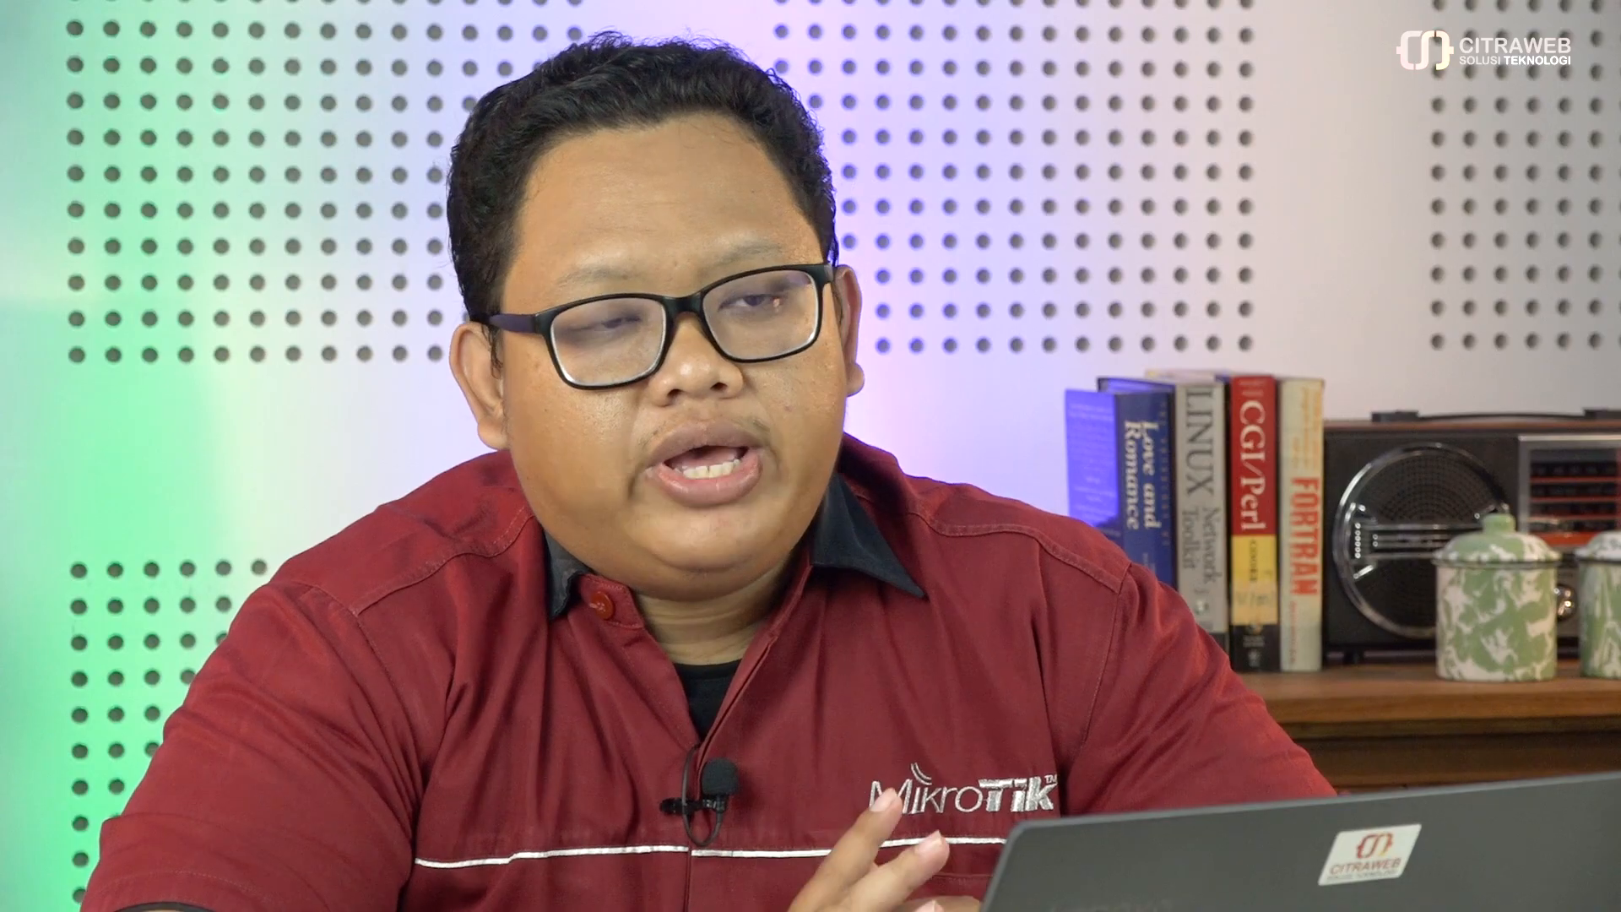